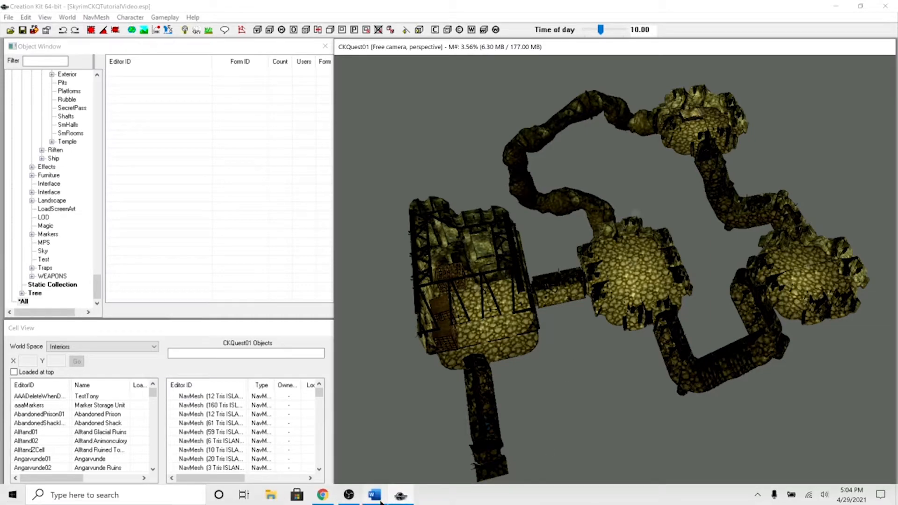
# Switch to the Word outline to review the example quest idea and its stages, and return to the Creation Kit
pyautogui.click(376, 499)
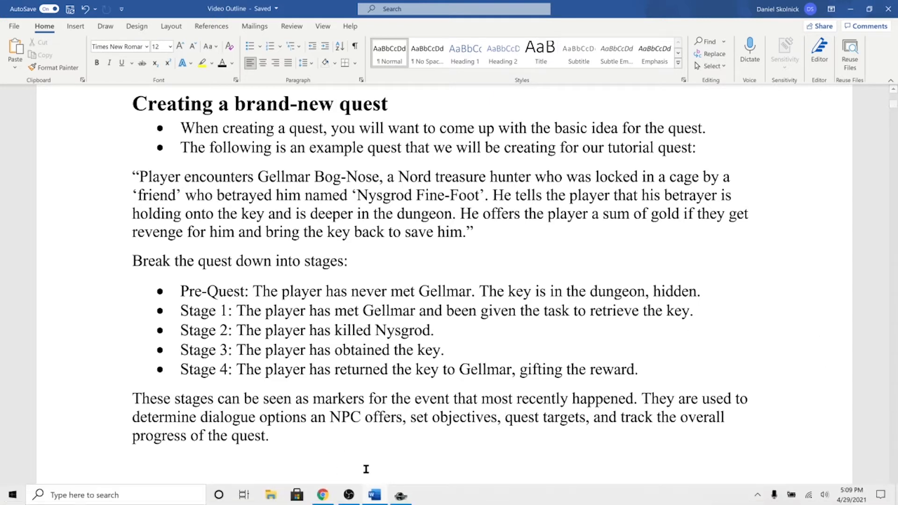
pyautogui.click(401, 497)
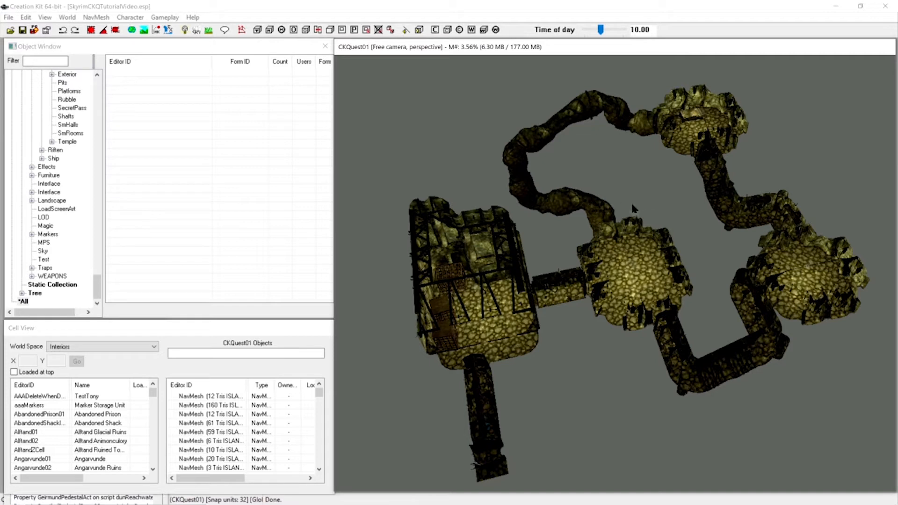
pyautogui.moveTo(613, 236); pyautogui.dragTo(608, 228, button='middle')
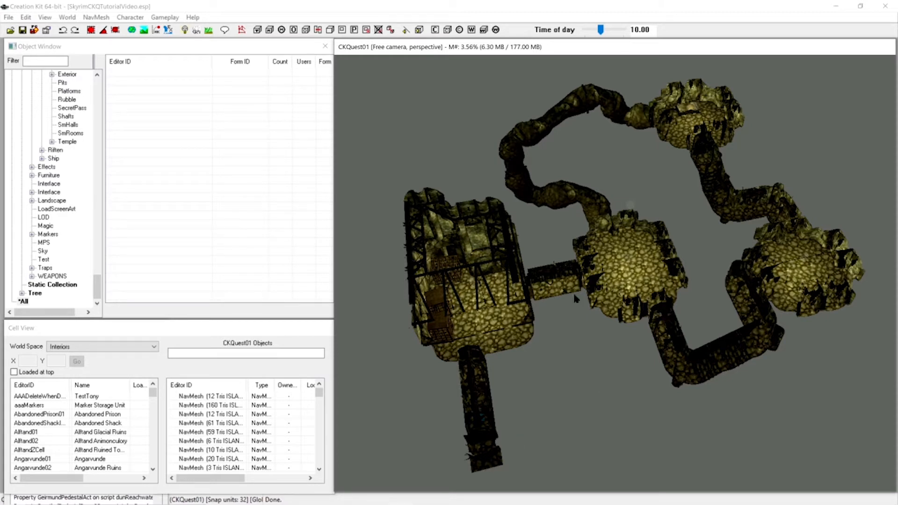
# Locate the CKQuest01 cell in the list of interior cells
pyautogui.moveTo(102, 170); pyautogui.dragTo(108, 169)
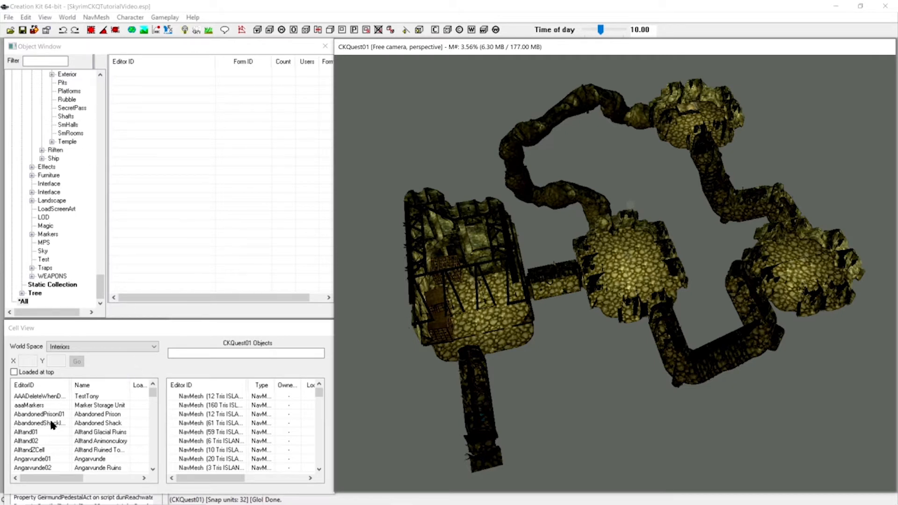
pyautogui.click(41, 398)
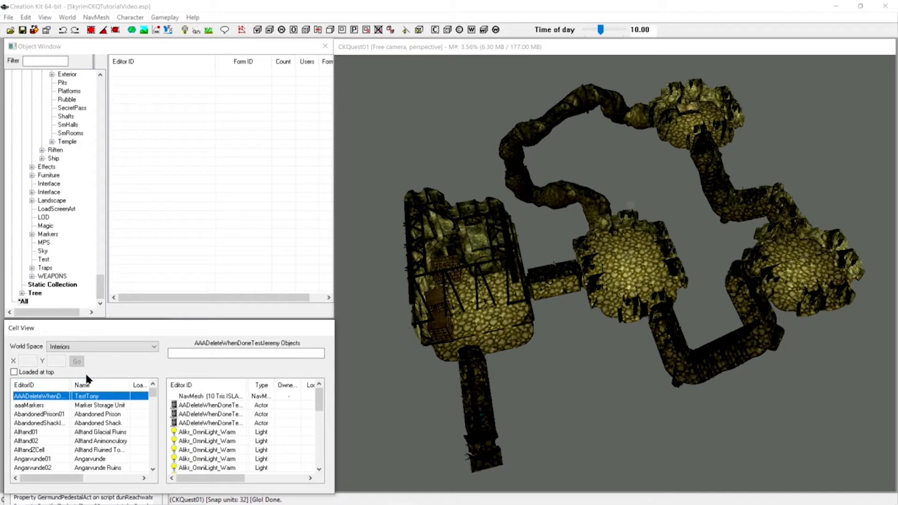
pyautogui.write('ck')
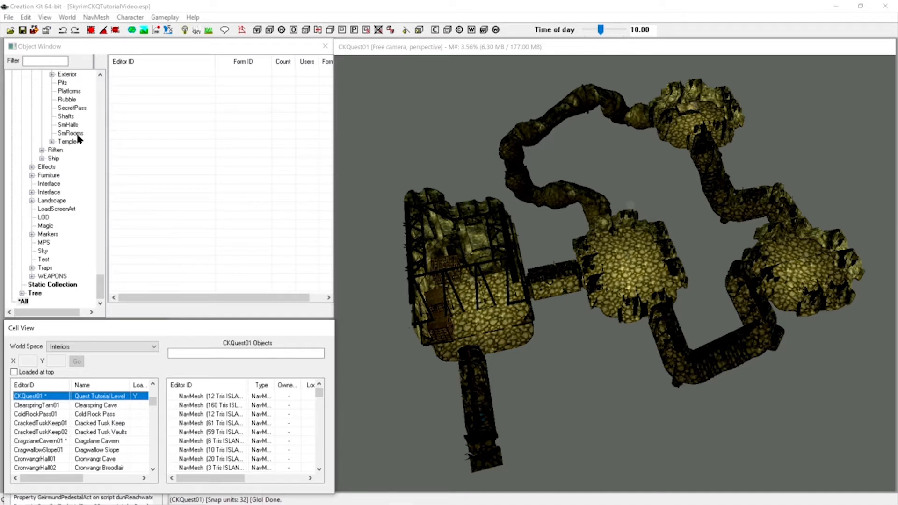
# Create a new quest in the Quest category under Character
pyautogui.scroll(6, 78, 137)
pyautogui.moveTo(99, 274); pyautogui.dragTo(106, 78)
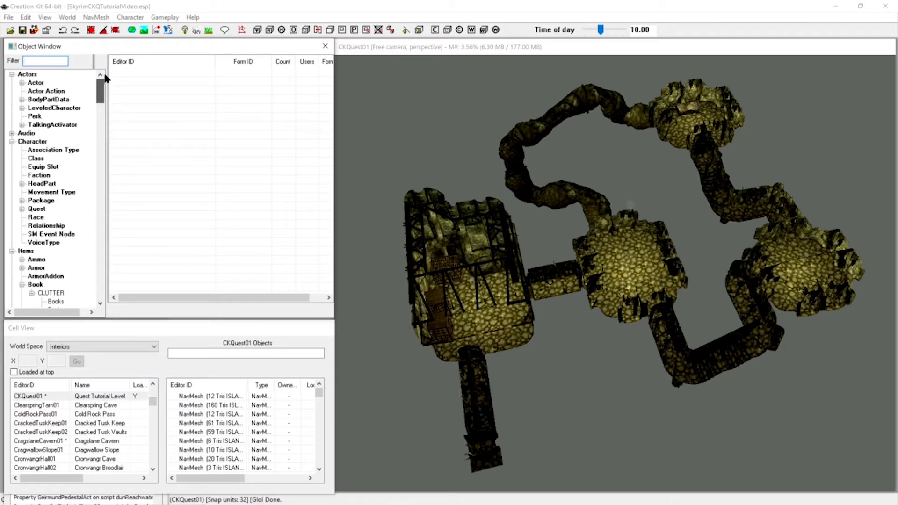
pyautogui.click(31, 142)
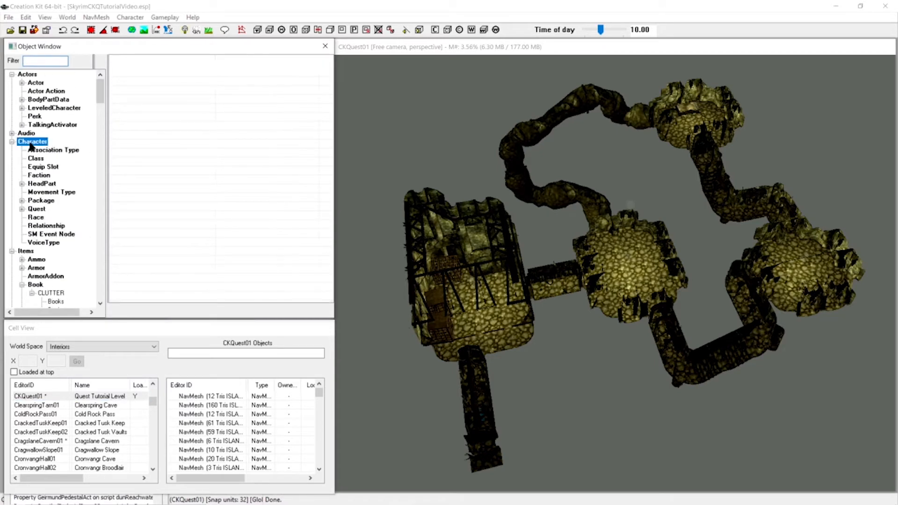
pyautogui.click(41, 210)
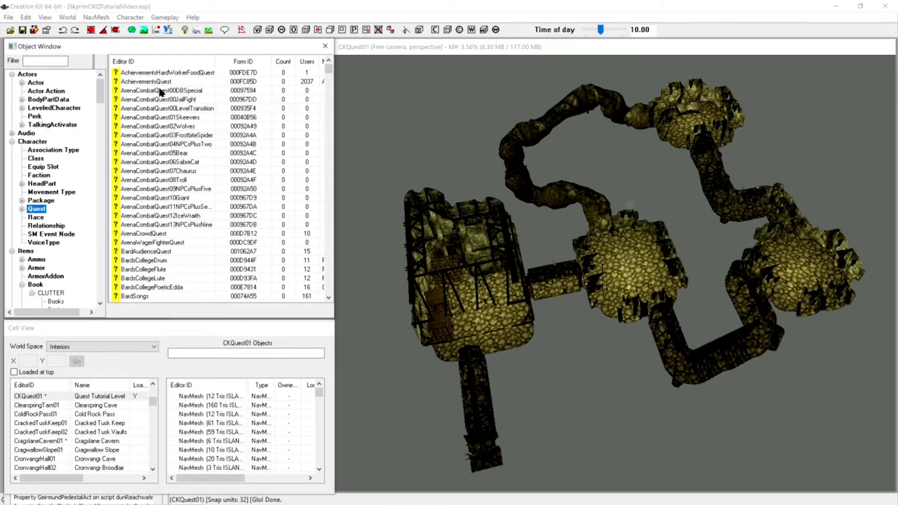
pyautogui.rightClick(157, 109)
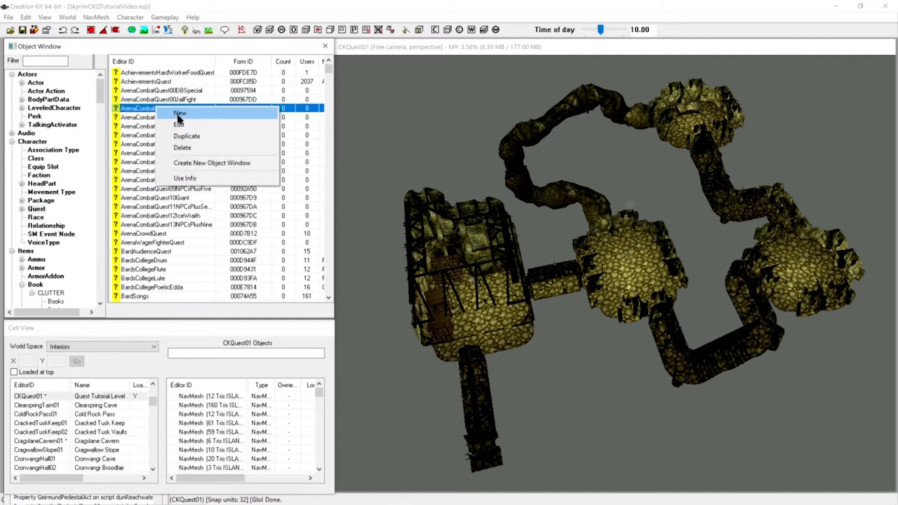
pyautogui.click(179, 115)
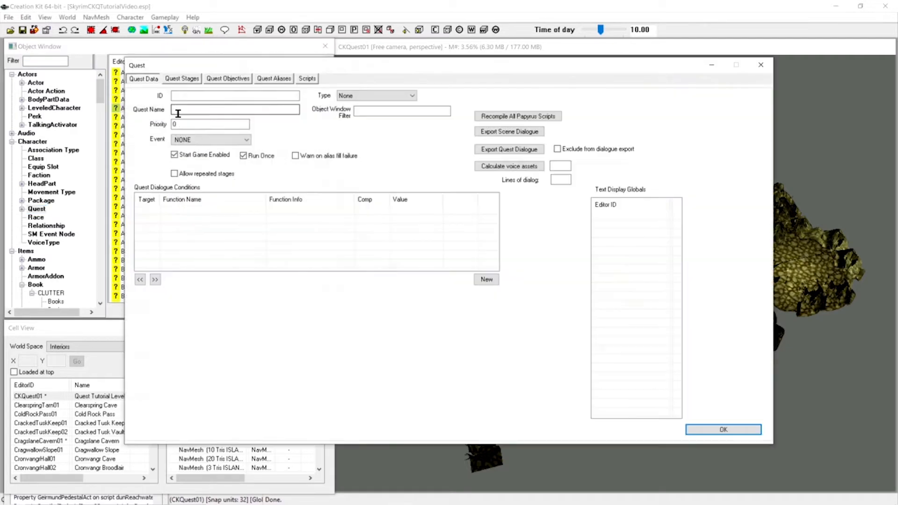
# Give the new quest the ID CKQ01 and the name "Gellmar's Savior"
pyautogui.moveTo(173, 68); pyautogui.dragTo(177, 68)
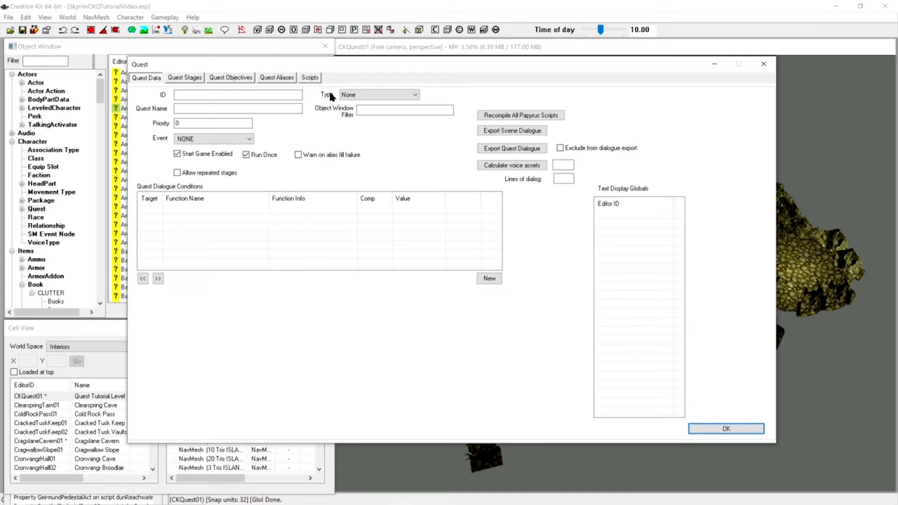
pyautogui.click(197, 94)
pyautogui.write('CKQ01')
pyautogui.click(193, 108)
pyautogui.write('Gw')
pyautogui.press('BackSpace')
pyautogui.write("ellmar's Savior")
# Set the quest's priority to 60 and its type to Side Quests
pyautogui.click(191, 123)
pyautogui.press('BackSpace')
pyautogui.write('60')
pyautogui.click(361, 95)
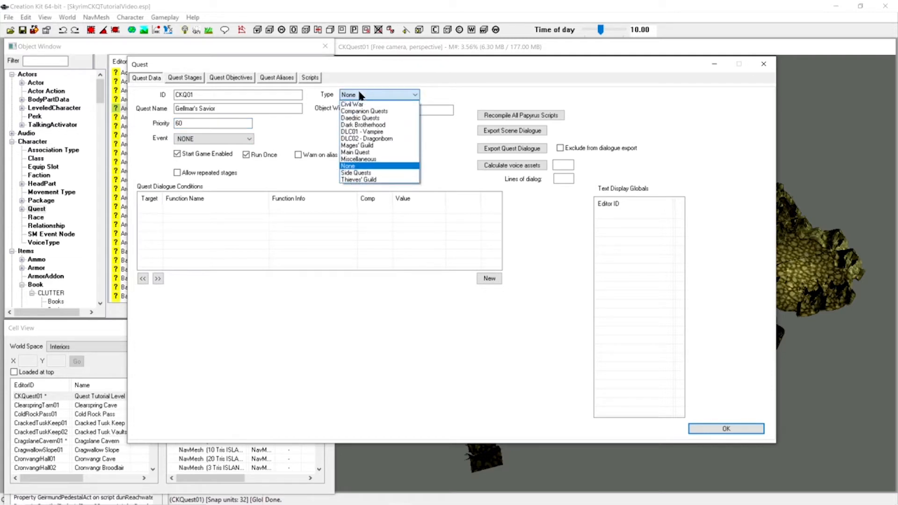
pyautogui.click(369, 173)
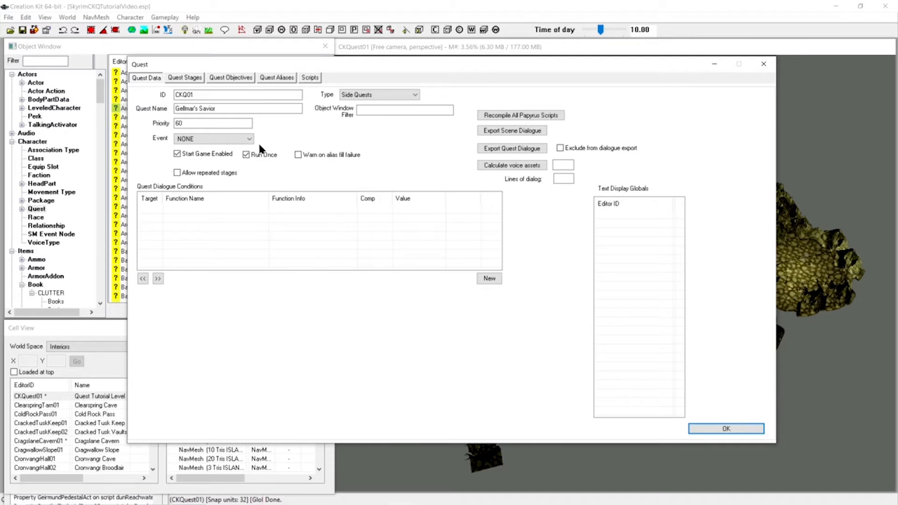
# Set the quest's event to Change Location Event, and accept the quest and save the plugin
pyautogui.click(238, 137)
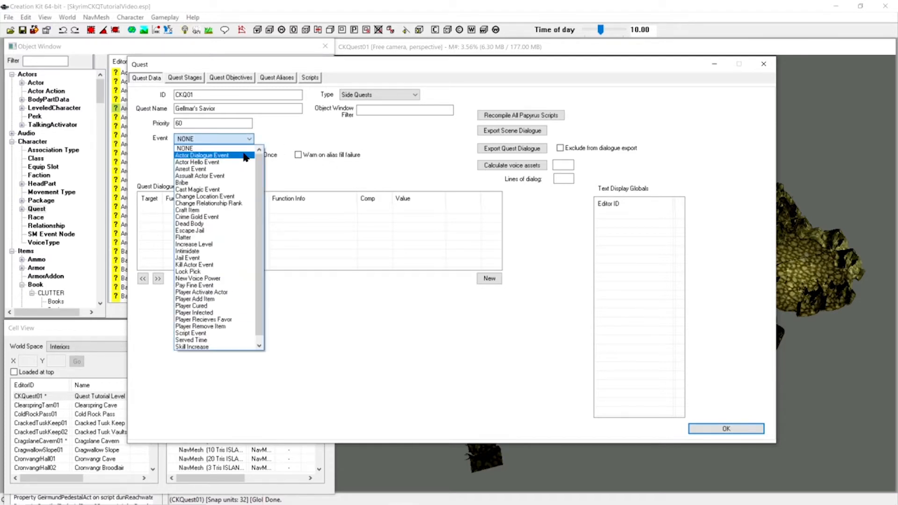
pyautogui.click(212, 196)
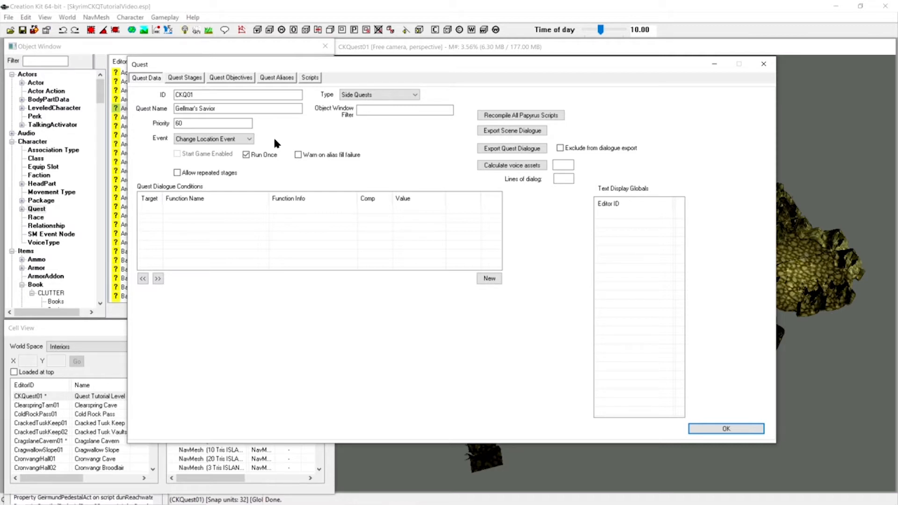
pyautogui.click(726, 429)
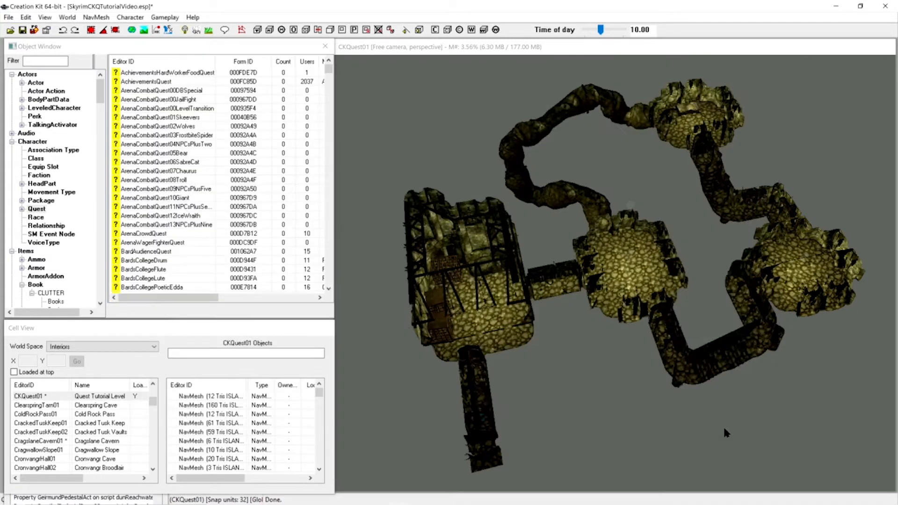
pyautogui.hotkey('ctrl', 's')
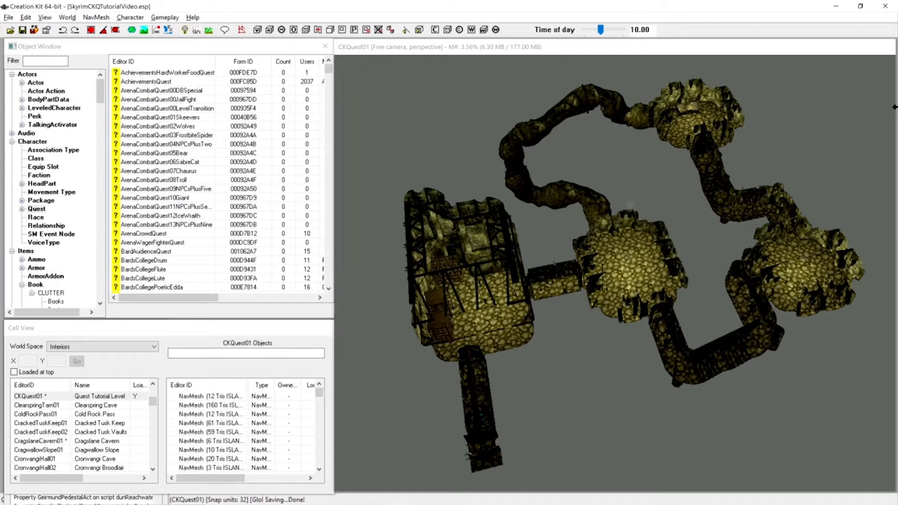
# Filter the quest objects by CKQ and open the CKQ01 quest for editing
pyautogui.click(38, 61)
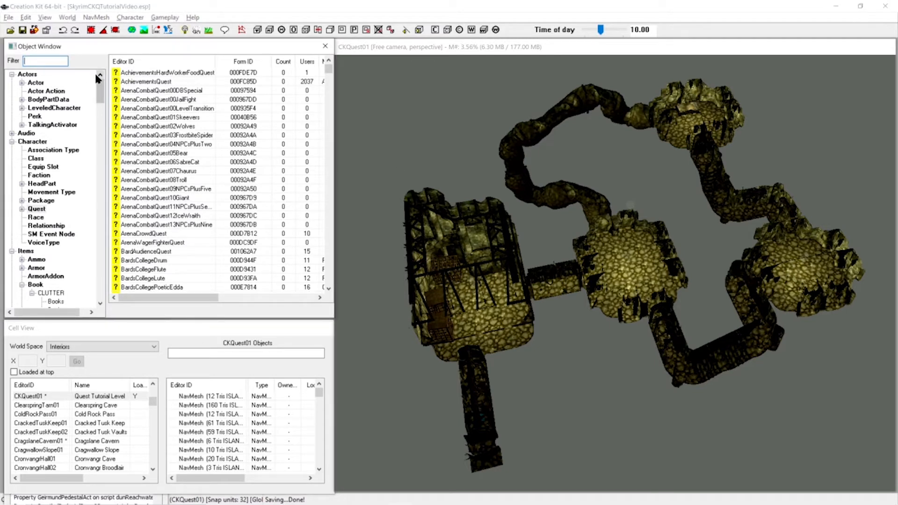
pyautogui.write('CKQ')
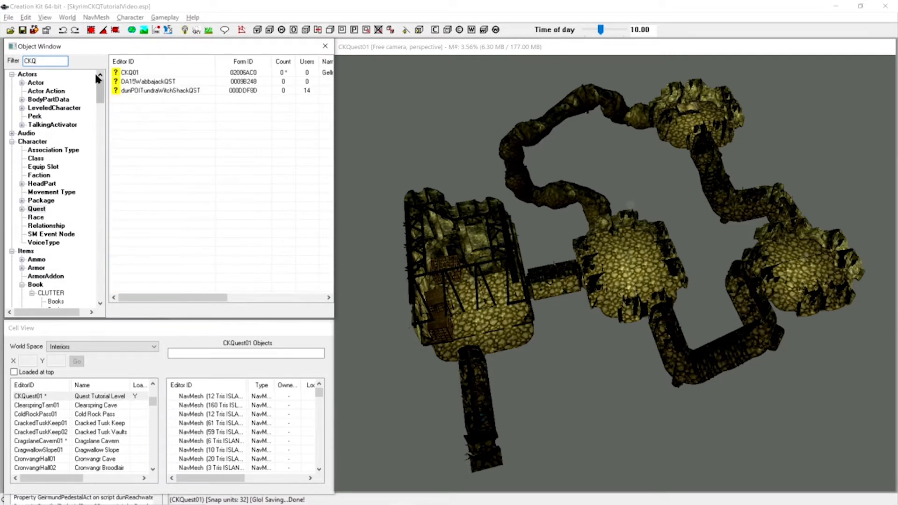
pyautogui.doubleClick(143, 73)
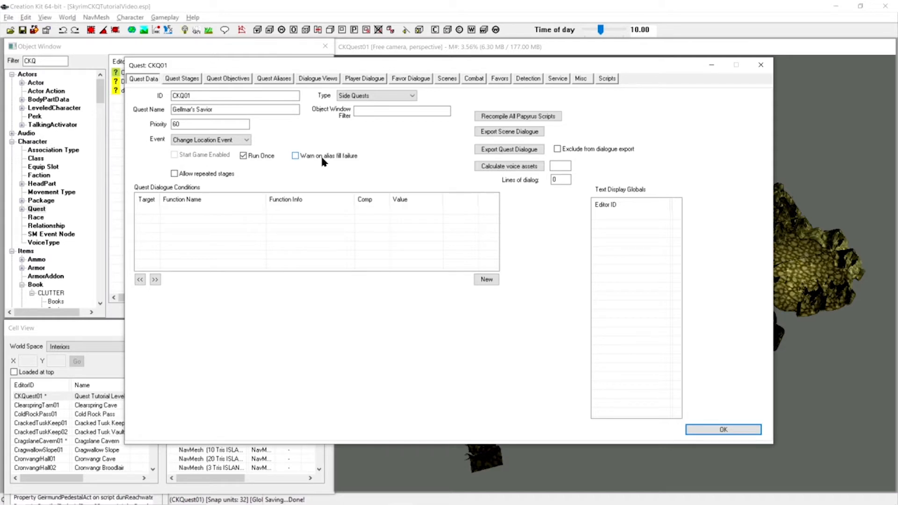
# Add quest stages with the indexes 0 and 10 to CKQ01
pyautogui.click(187, 78)
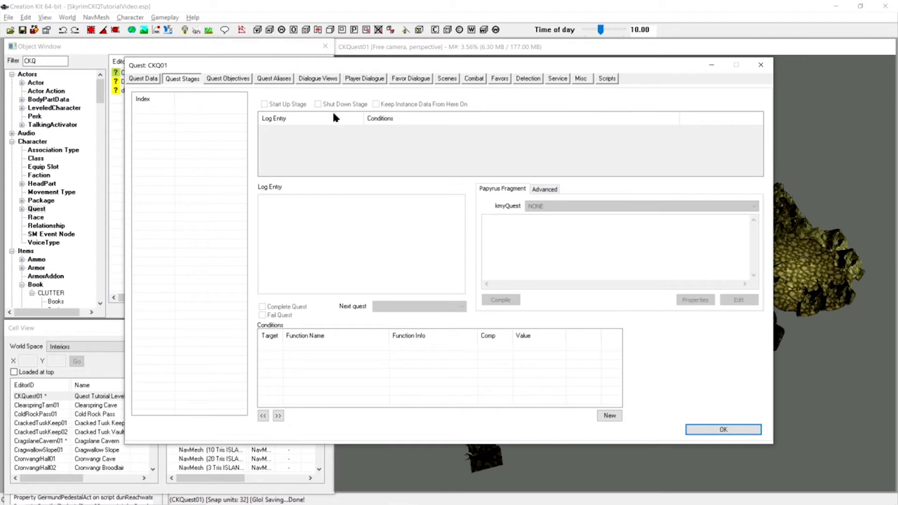
pyautogui.rightClick(153, 113)
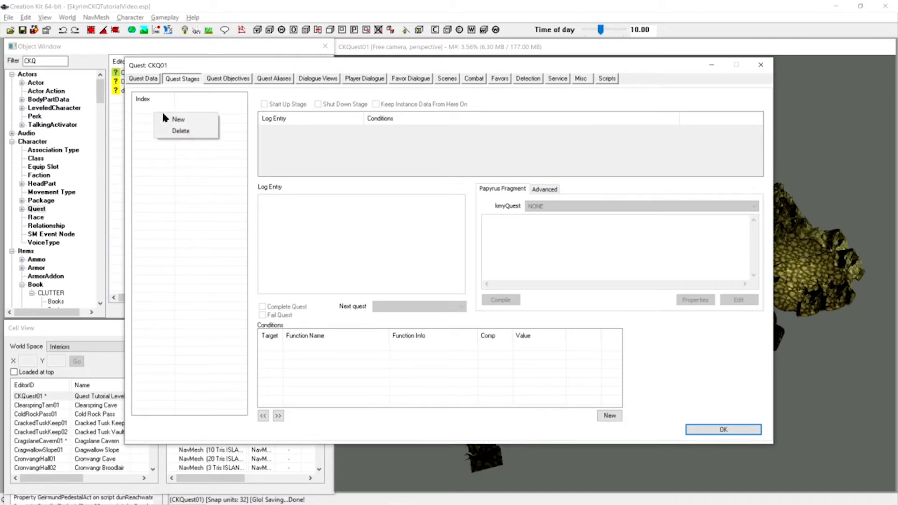
pyautogui.click(171, 120)
pyautogui.write('0')
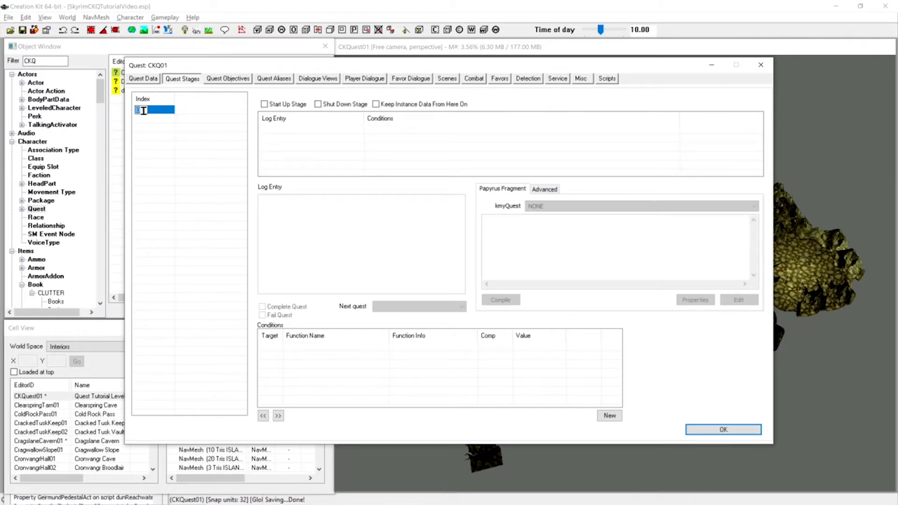
pyautogui.press('Return')
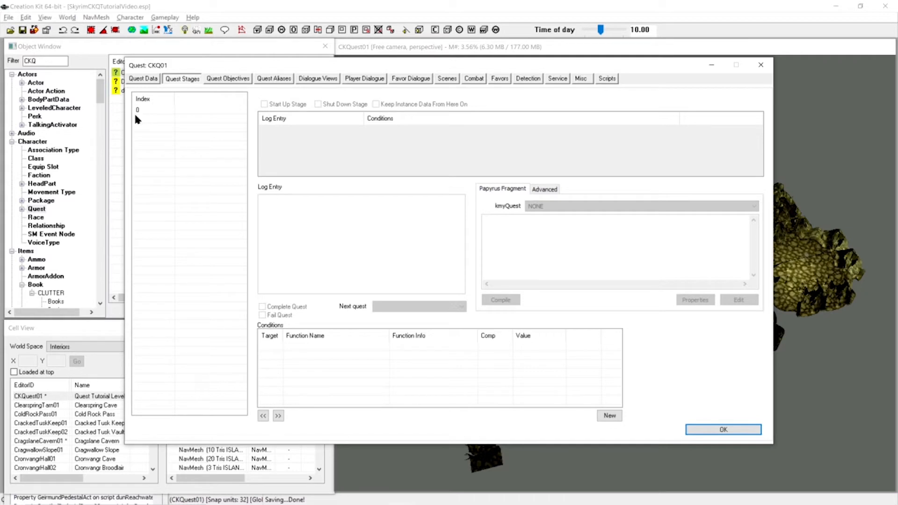
pyautogui.rightClick(139, 121)
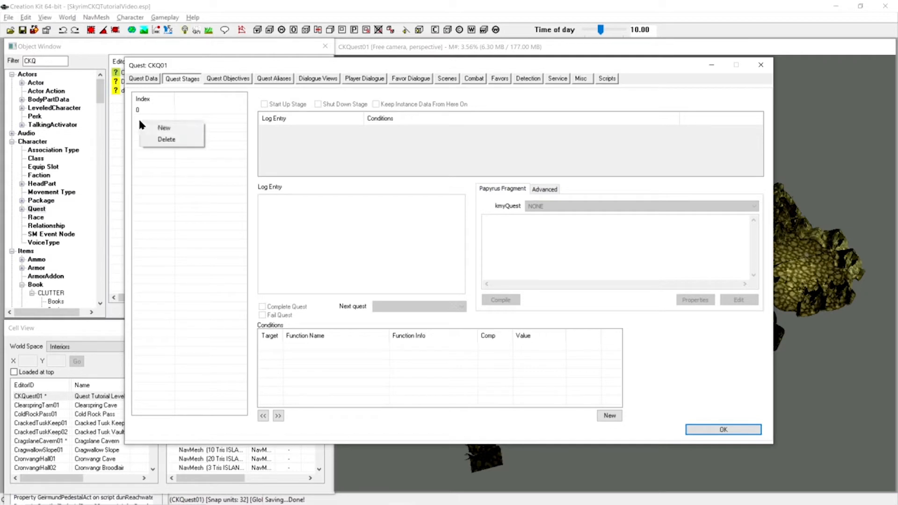
pyautogui.click(165, 129)
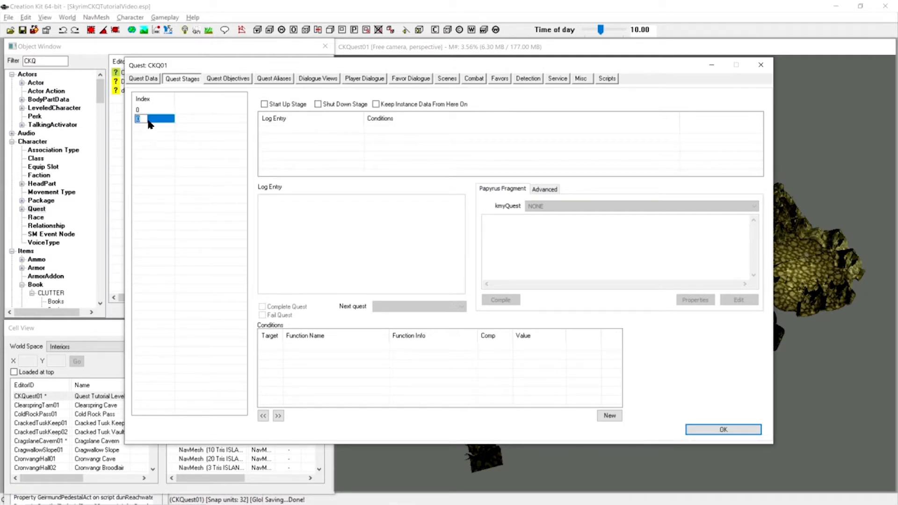
pyautogui.write('10')
pyautogui.click(156, 151)
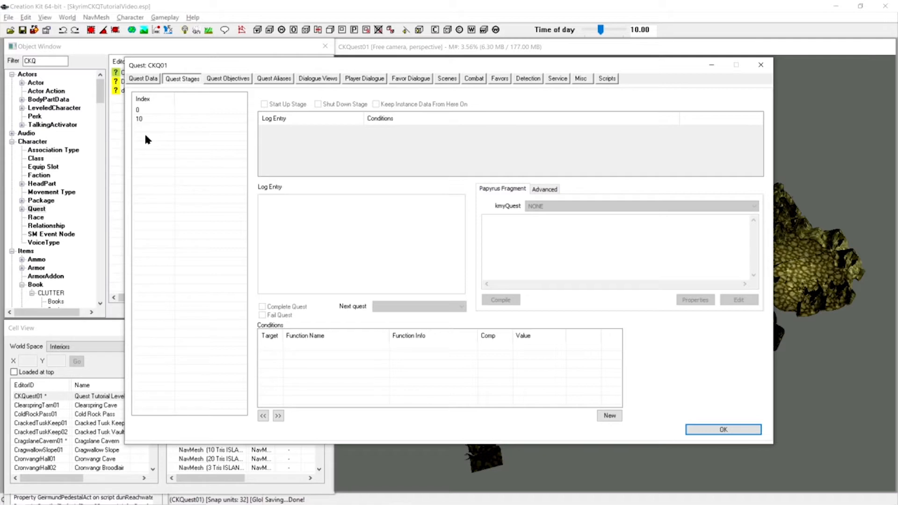
# Add quest stages with the indexes 20, 30 and 40, and accept the changes to CKQ01
pyautogui.rightClick(145, 135)
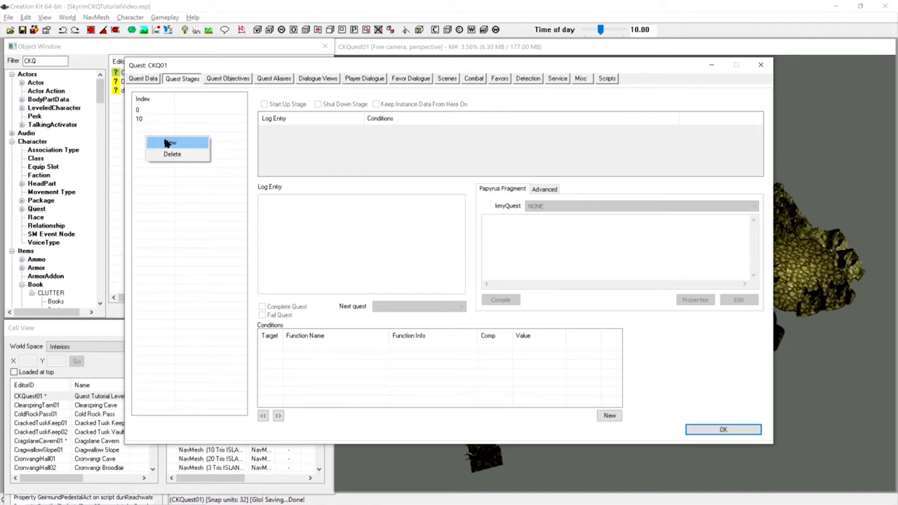
pyautogui.click(167, 143)
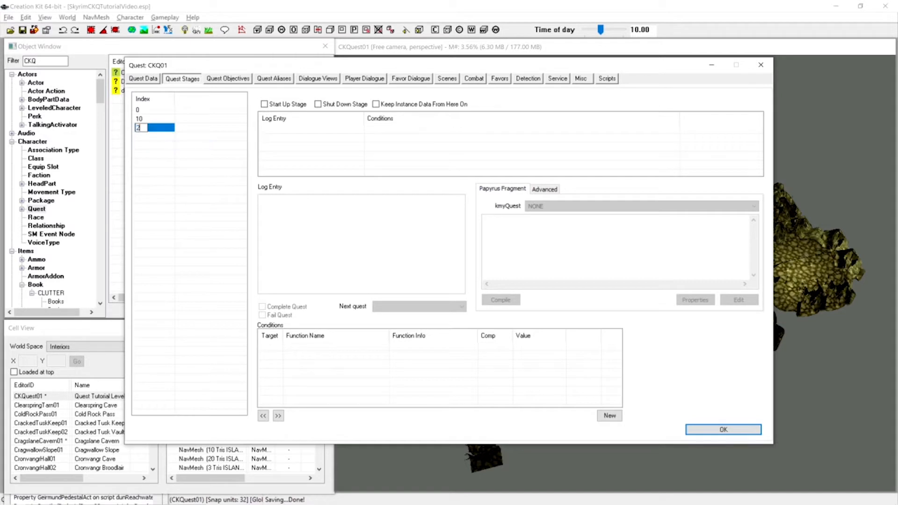
pyautogui.write('20')
pyautogui.rightClick(156, 144)
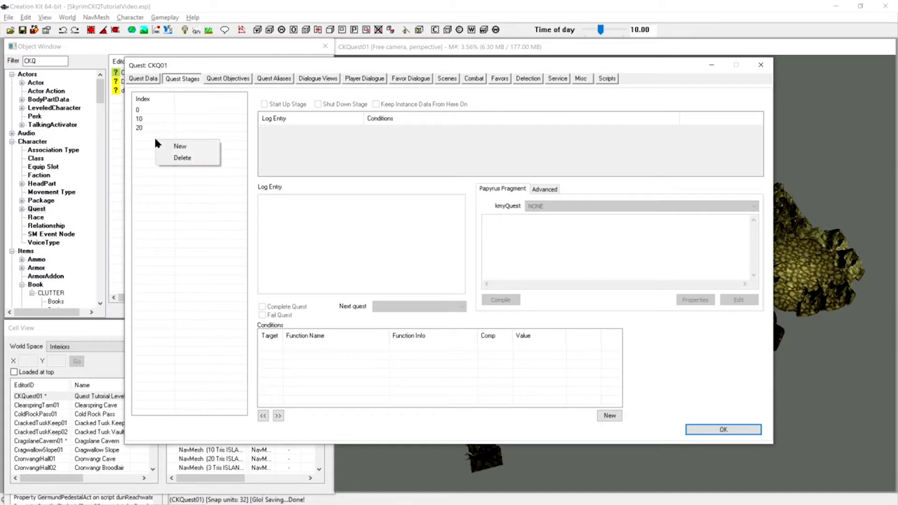
pyautogui.click(161, 147)
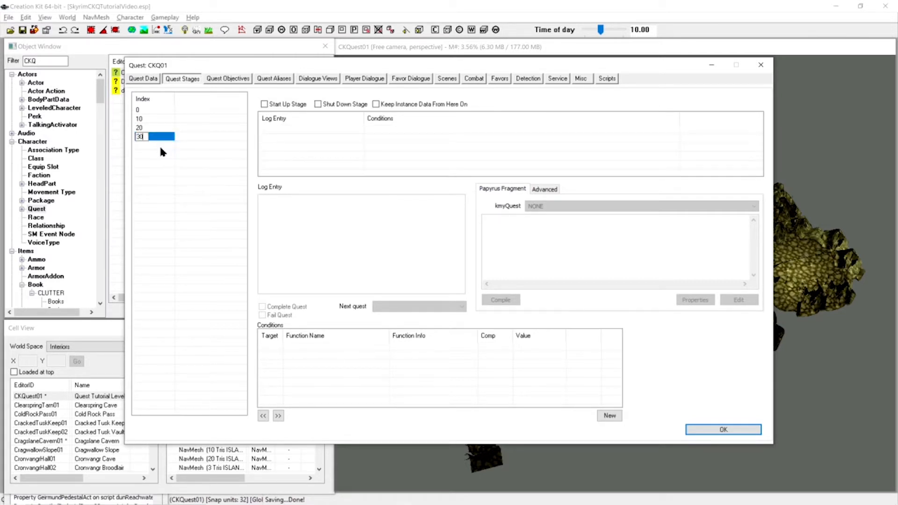
pyautogui.write('30')
pyautogui.rightClick(148, 145)
pyautogui.click(153, 155)
pyautogui.click(140, 174)
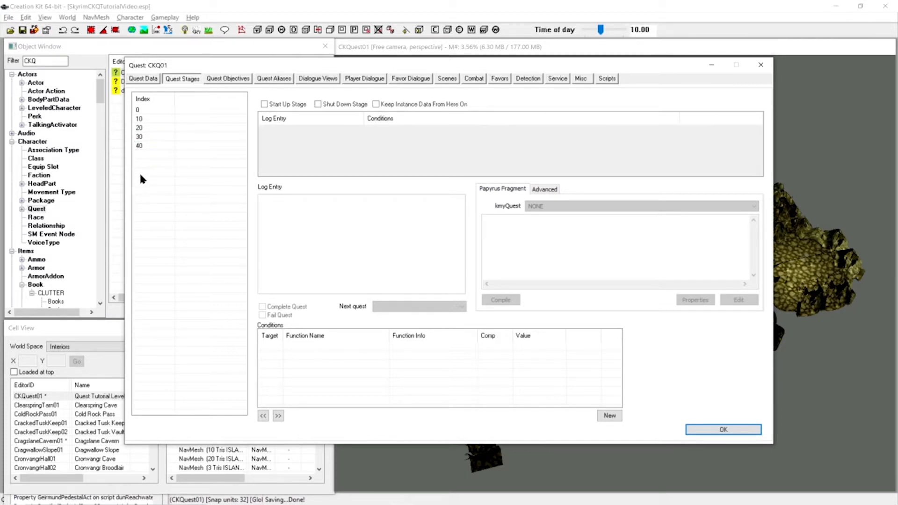
pyautogui.click(744, 429)
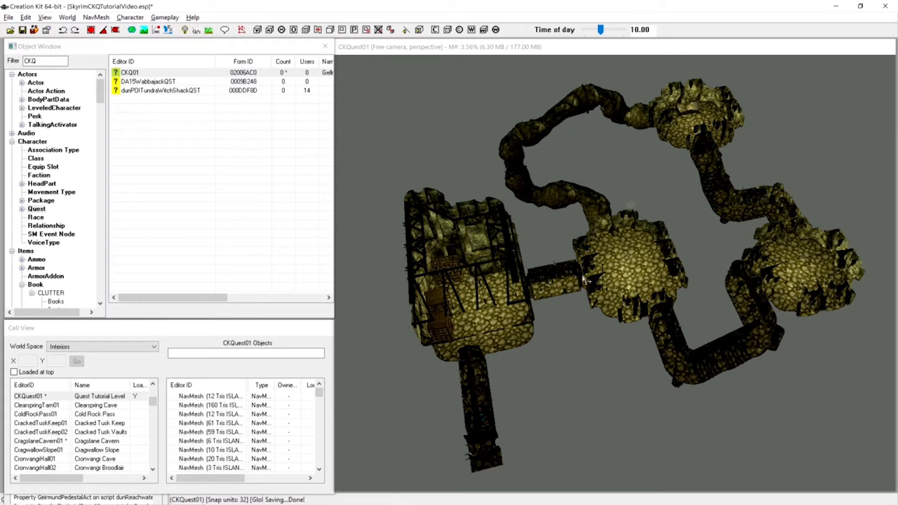
# Examine the row of metal cages in the prison room of the CKQuest01 dungeon
pyautogui.moveTo(615, 247); pyautogui.dragTo(579, 267, button='middle')
pyautogui.scroll(2, 615, 248)
pyautogui.scroll(5, 616, 250)
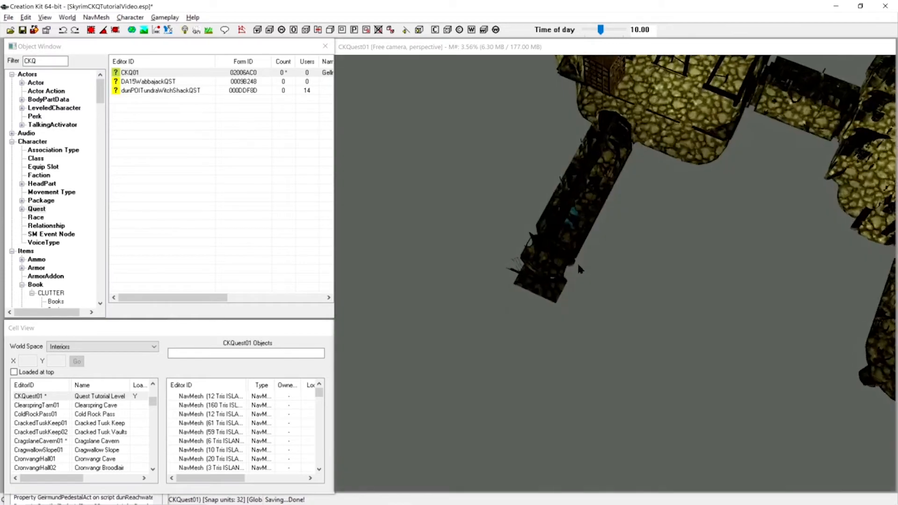
pyautogui.scroll(6, 572, 264)
pyautogui.scroll(8, 571, 262)
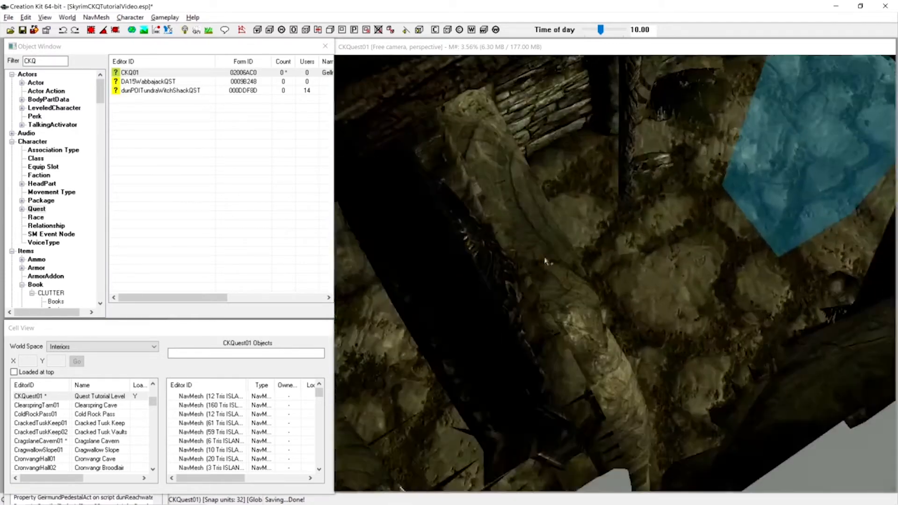
pyautogui.moveTo(545, 262); pyautogui.dragTo(509, 251, button='middle')
pyautogui.scroll(10, 607, 201)
pyautogui.scroll(-4, 536, 216)
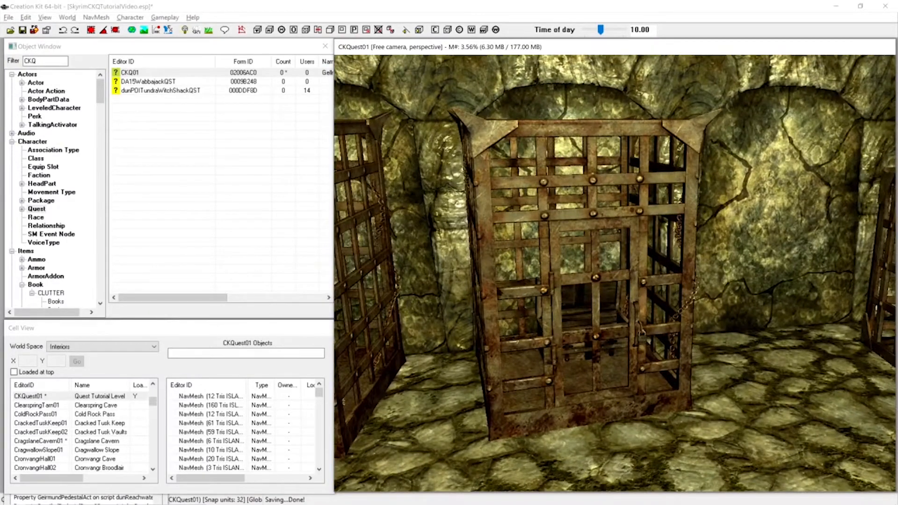
pyautogui.scroll(-5, 567, 280)
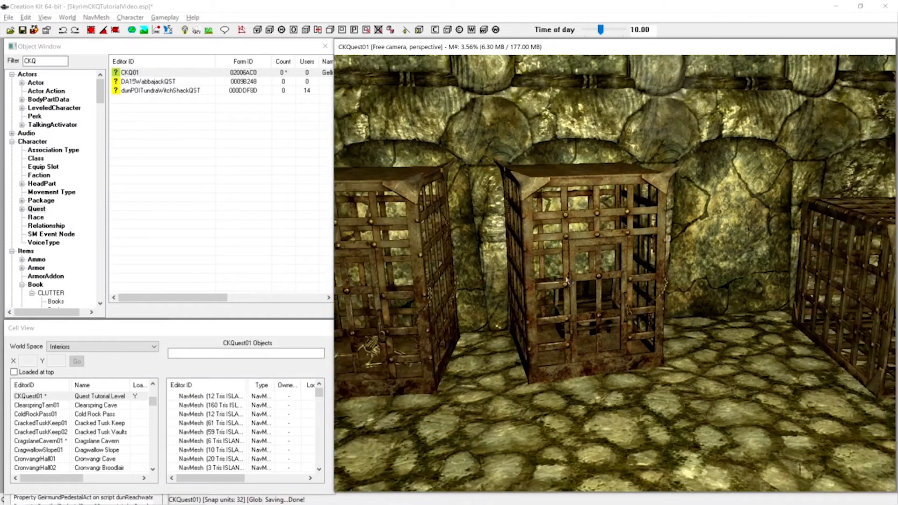
pyautogui.scroll(4, 567, 279)
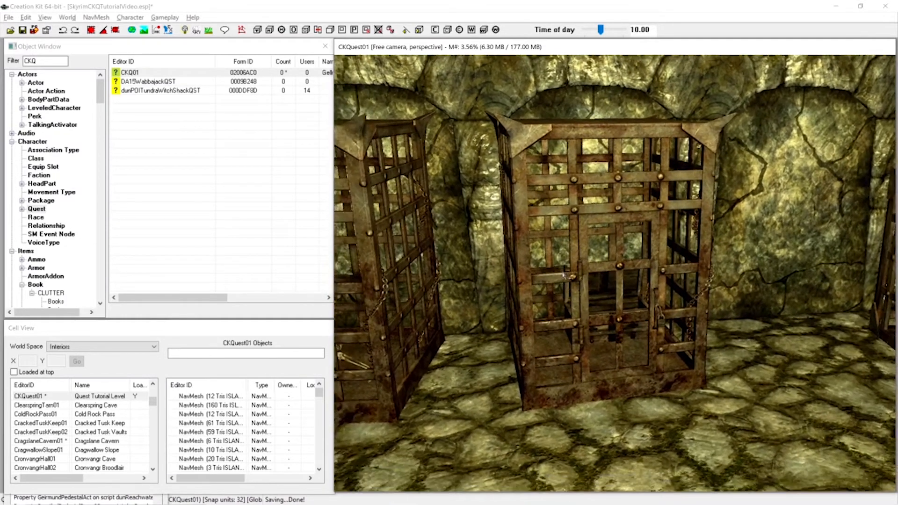
pyautogui.scroll(-2, 565, 275)
# Delete the metal cage nearest the room's corner together with its door and the skeleton inside
pyautogui.moveTo(565, 277); pyautogui.dragTo(583, 281, button='middle')
pyautogui.click(576, 252)
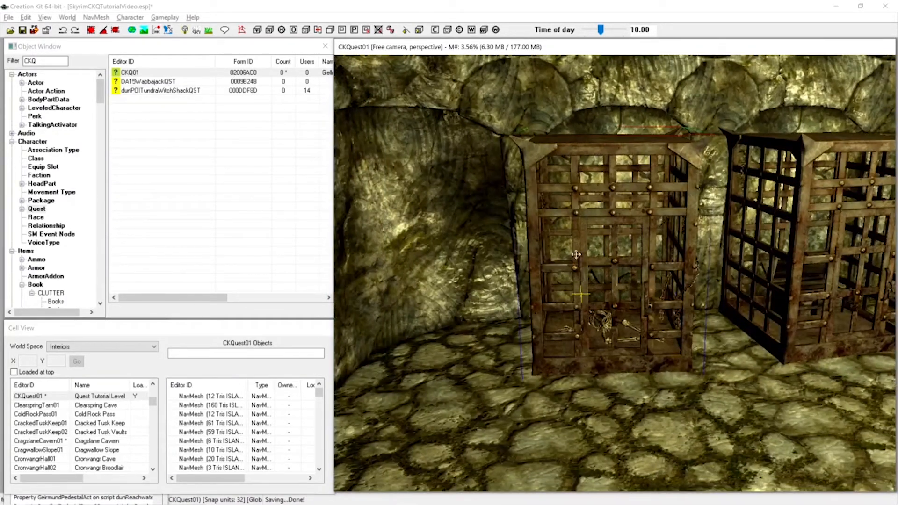
pyautogui.press('Delete')
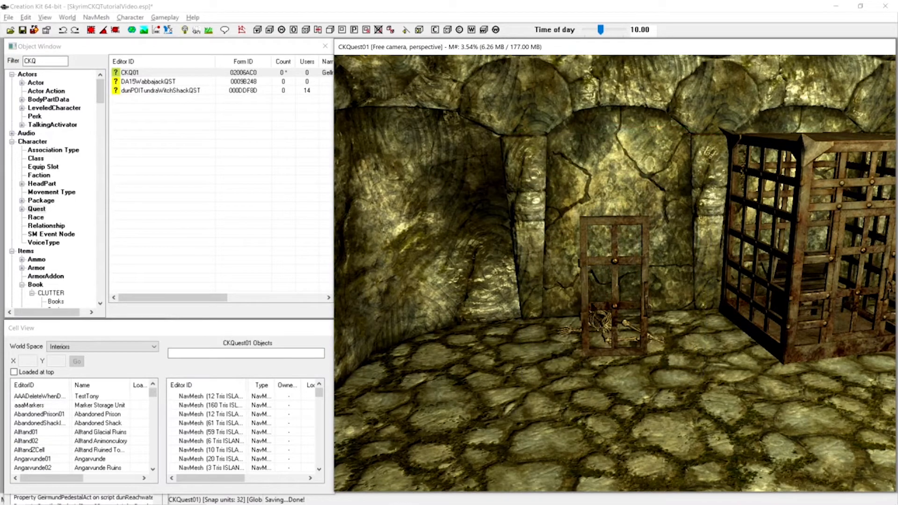
pyautogui.moveTo(544, 290); pyautogui.dragTo(671, 370)
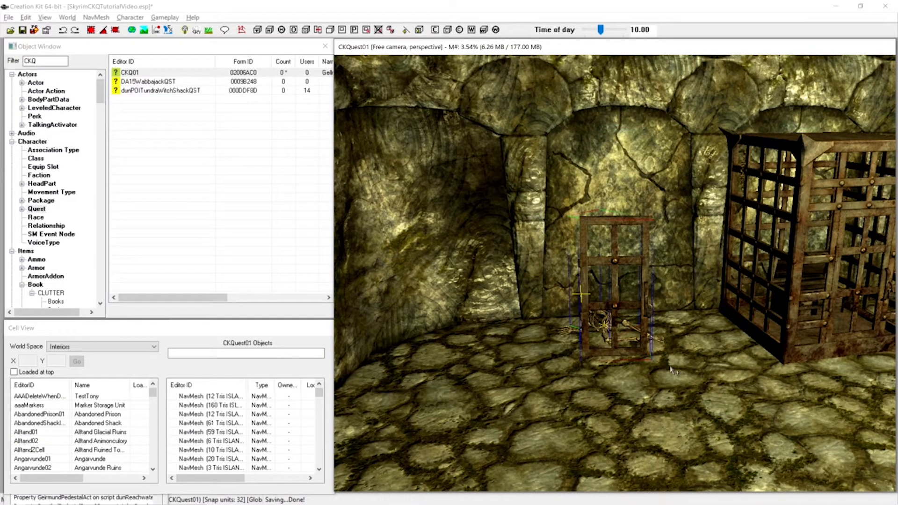
pyautogui.press('Delete')
pyautogui.scroll(5, 655, 343)
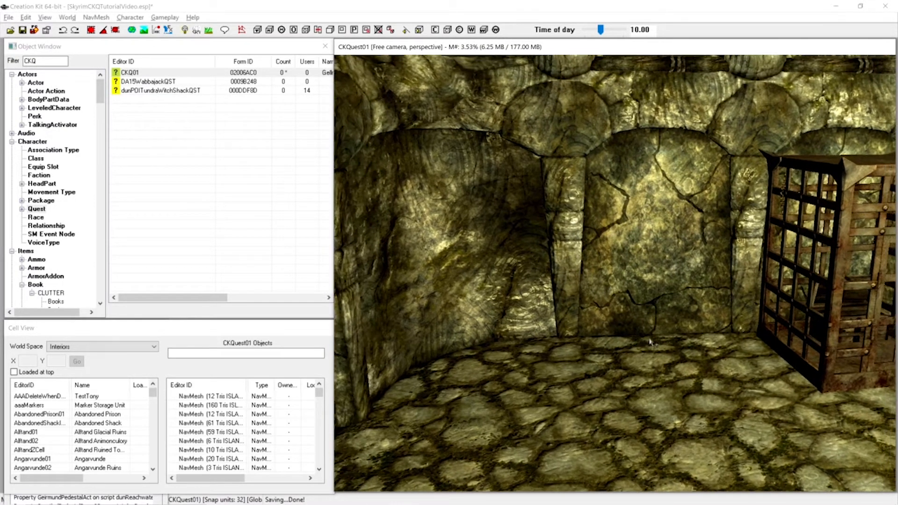
pyautogui.scroll(3, 650, 342)
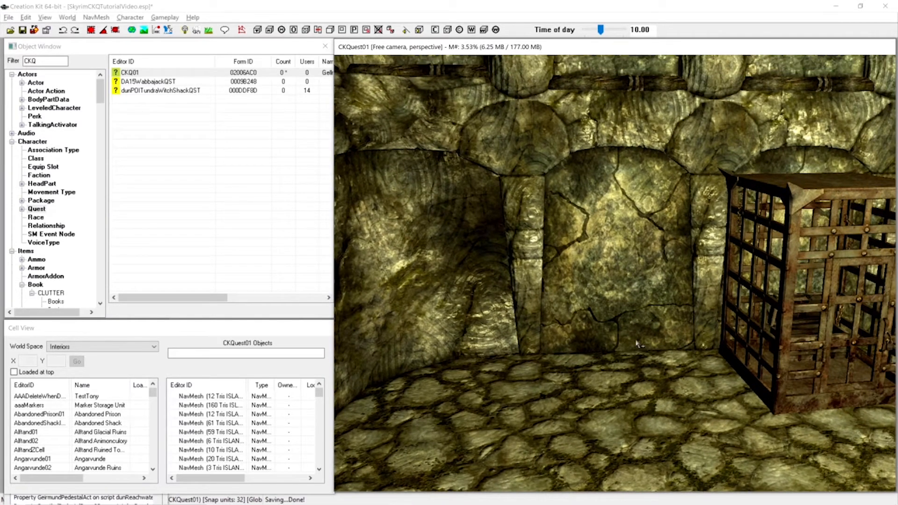
pyautogui.scroll(2, 647, 345)
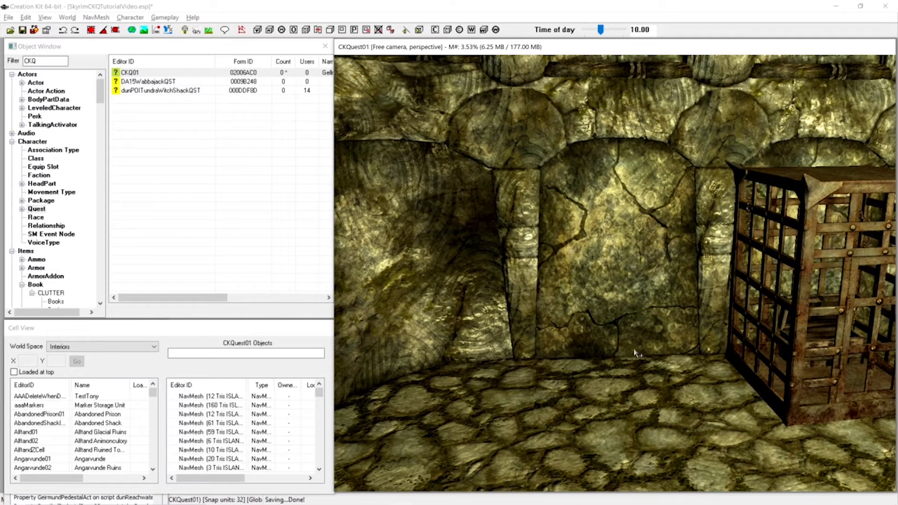
pyautogui.moveTo(635, 350); pyautogui.dragTo(615, 306, button='middle')
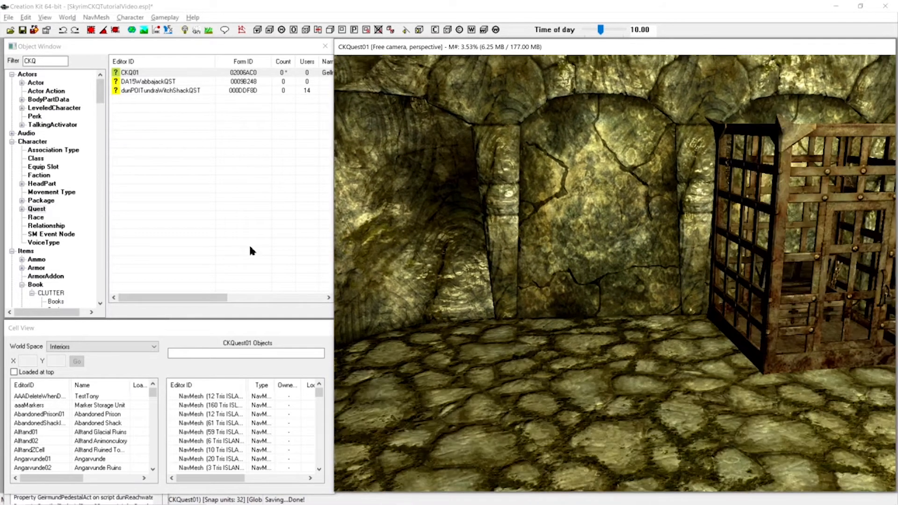
# Filter all object categories by metalcage01
pyautogui.click(47, 62)
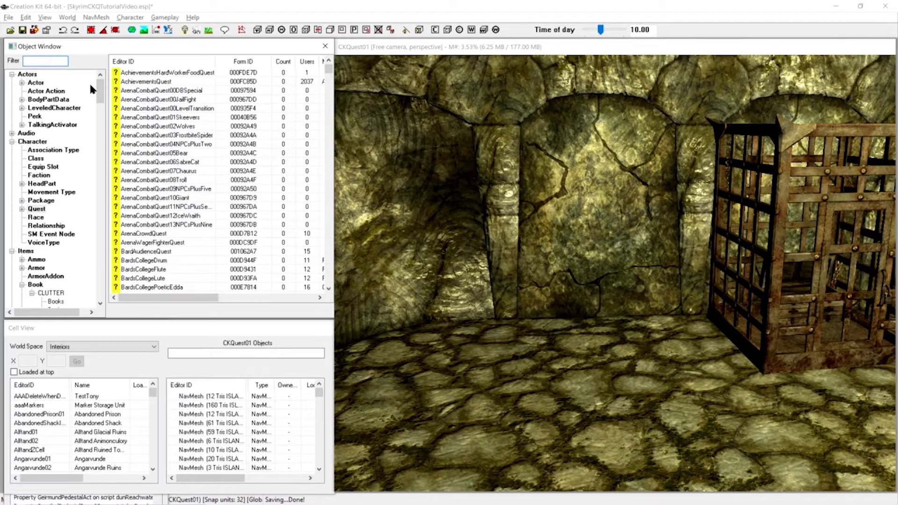
pyautogui.moveTo(99, 92); pyautogui.dragTo(114, 294)
pyautogui.click(24, 302)
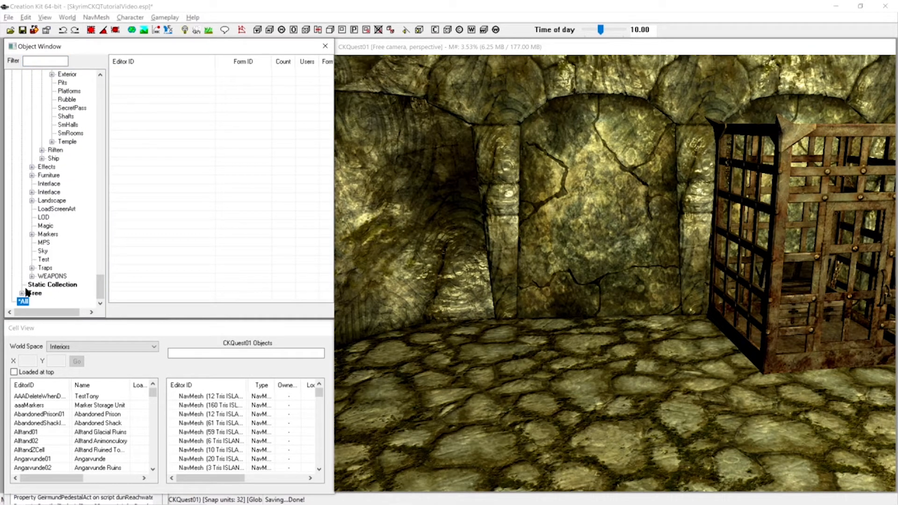
pyautogui.click(46, 60)
pyautogui.write('metalcage01')
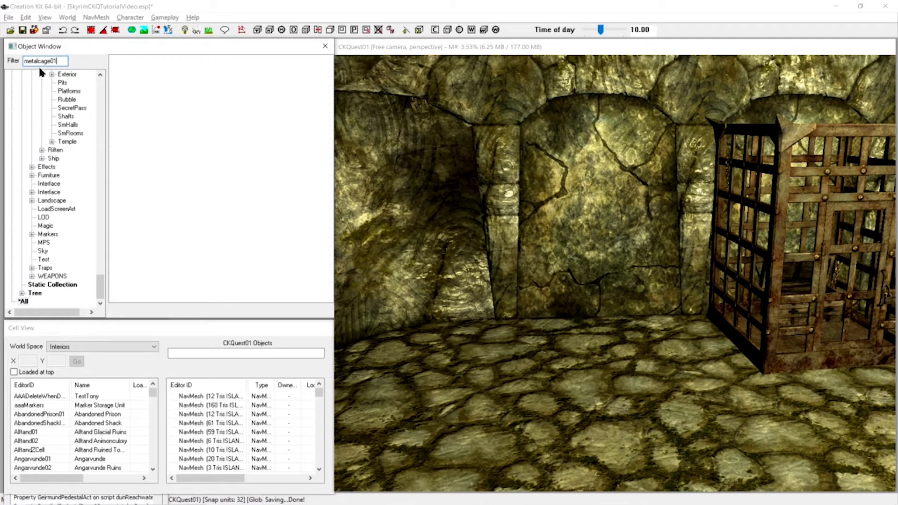
pyautogui.moveTo(148, 78); pyautogui.dragTo(572, 361)
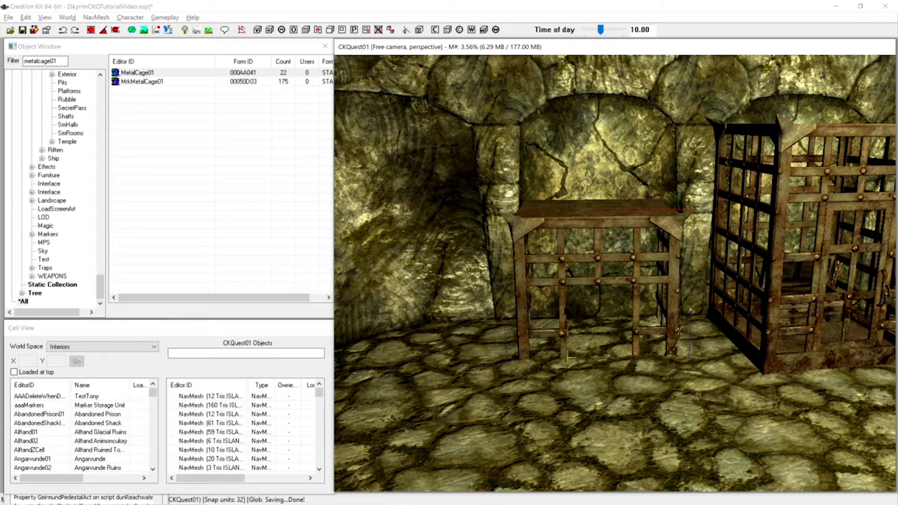
pyautogui.moveTo(563, 301); pyautogui.dragTo(537, 324)
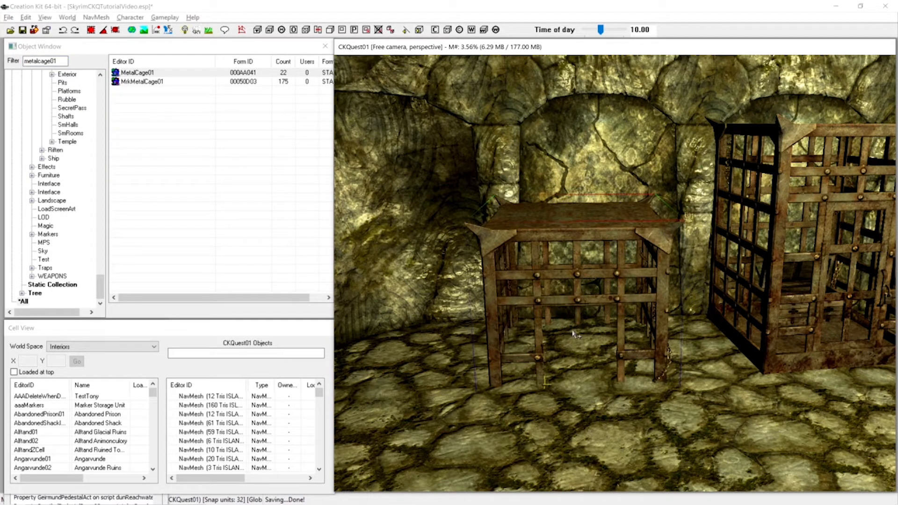
pyautogui.press('Delete')
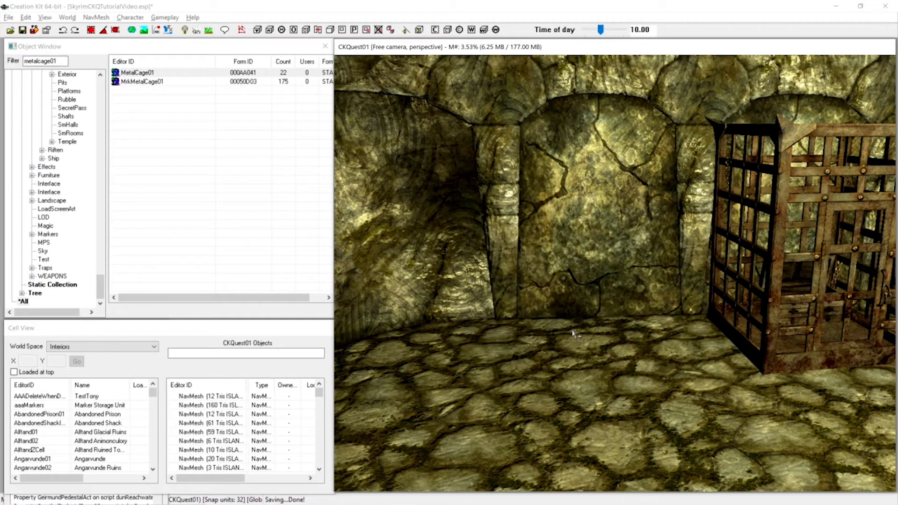
# Turn on grid snapping and place a MetalCage01 in the empty spot beside the remaining cage, raised to stand on the floor
pyautogui.click(91, 30)
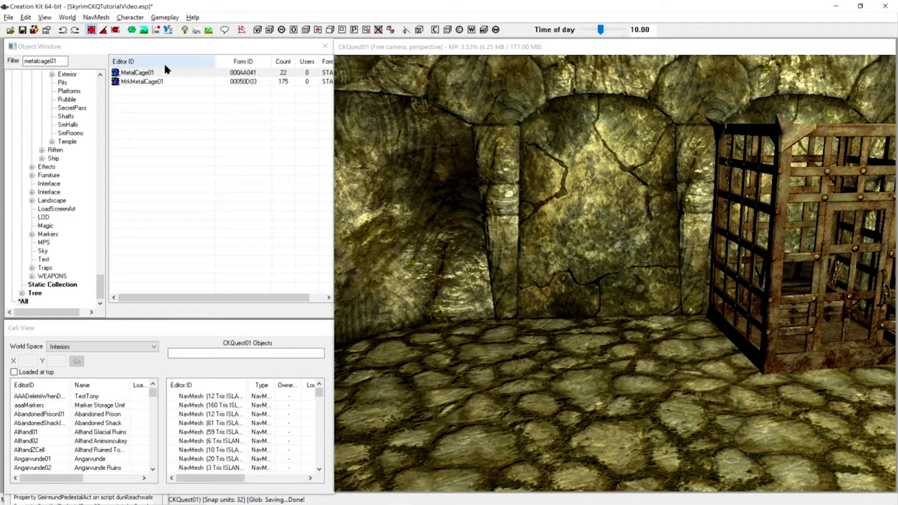
pyautogui.moveTo(143, 74); pyautogui.dragTo(574, 377)
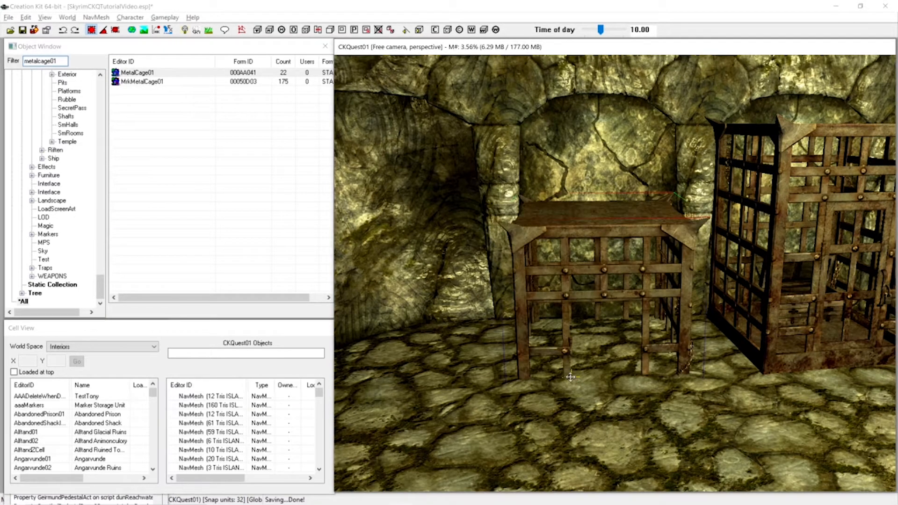
pyautogui.moveTo(567, 331); pyautogui.dragTo(538, 300)
pyautogui.press('z')
pyautogui.moveTo(543, 342); pyautogui.dragTo(575, 296)
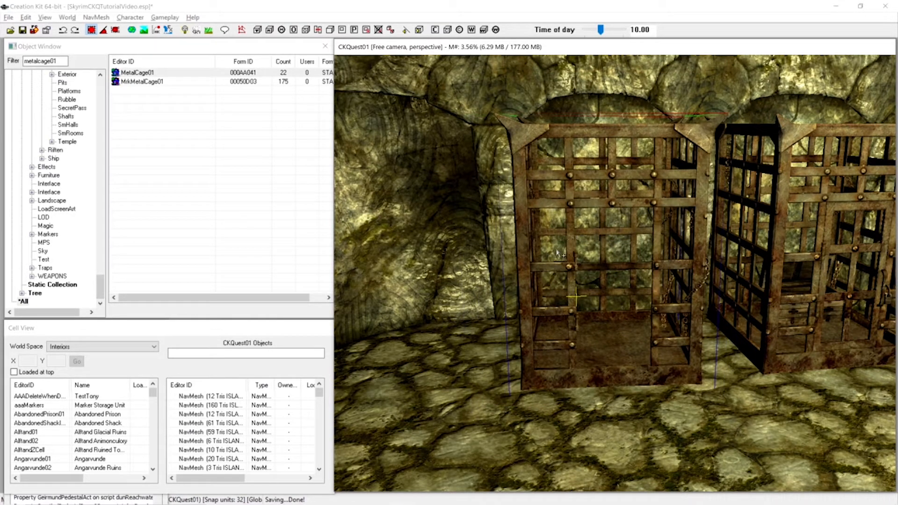
pyautogui.moveTo(568, 270)
pyautogui.keyDown('shift'); pyautogui.mouseDown(button='middle')
pyautogui.moveTo(575, 276)
pyautogui.moveTo(557, 267)
pyautogui.mouseUp(button='middle'); pyautogui.keyUp('shift')
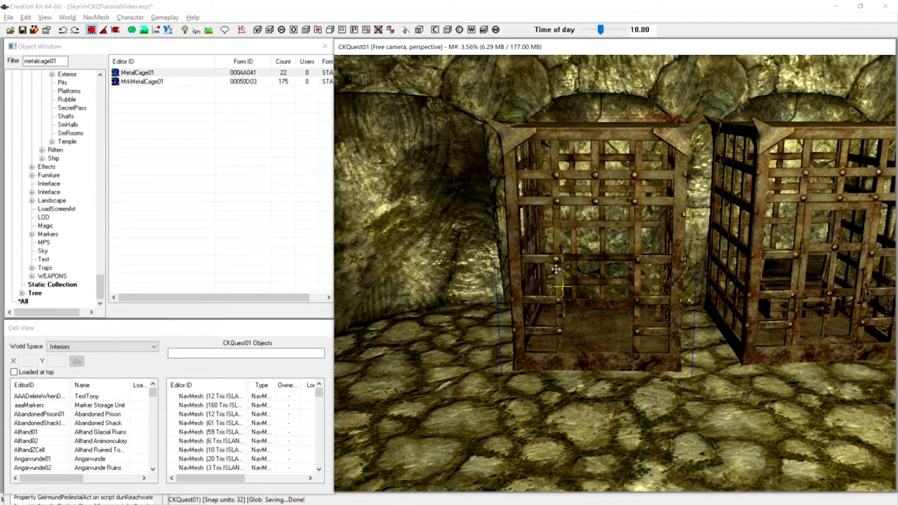
# Filter the objects by metalcagedoor and fit a MetalCageDoor01 into the new cage's door opening
pyautogui.doubleClick(62, 61)
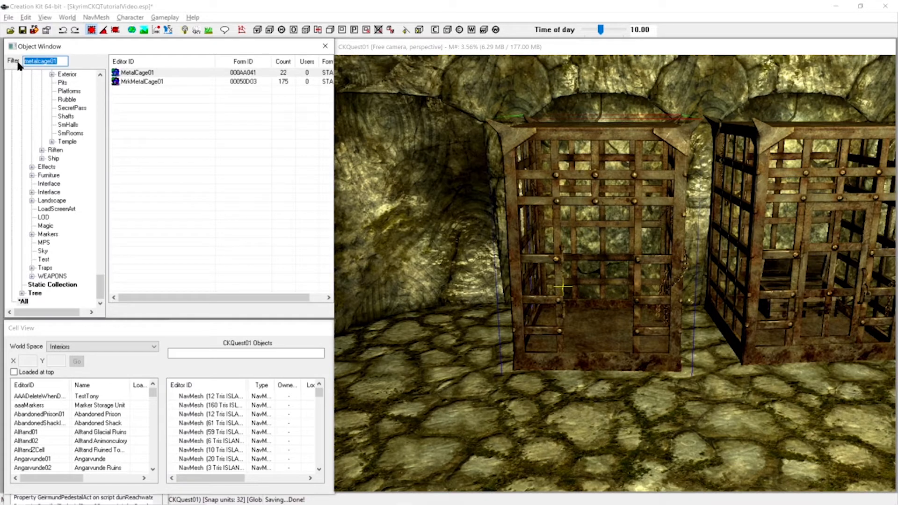
pyautogui.press('Right')
pyautogui.write('doo')
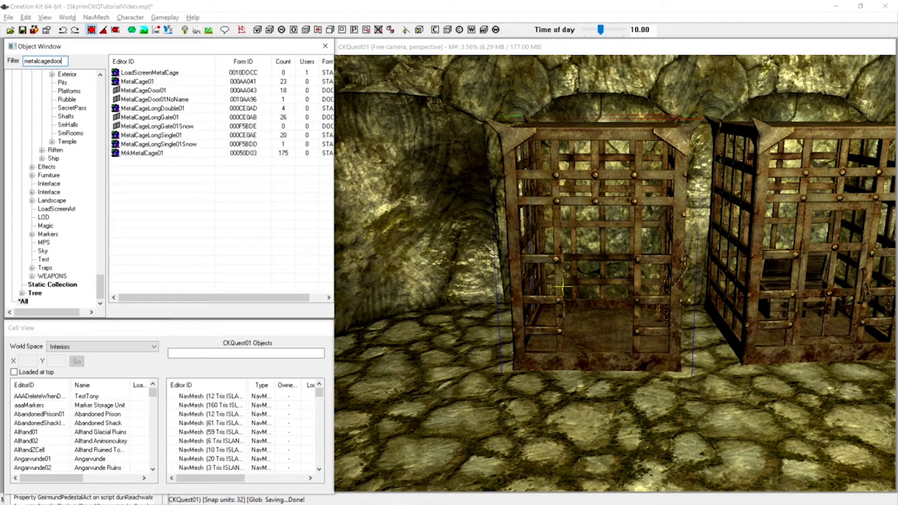
pyautogui.write('r')
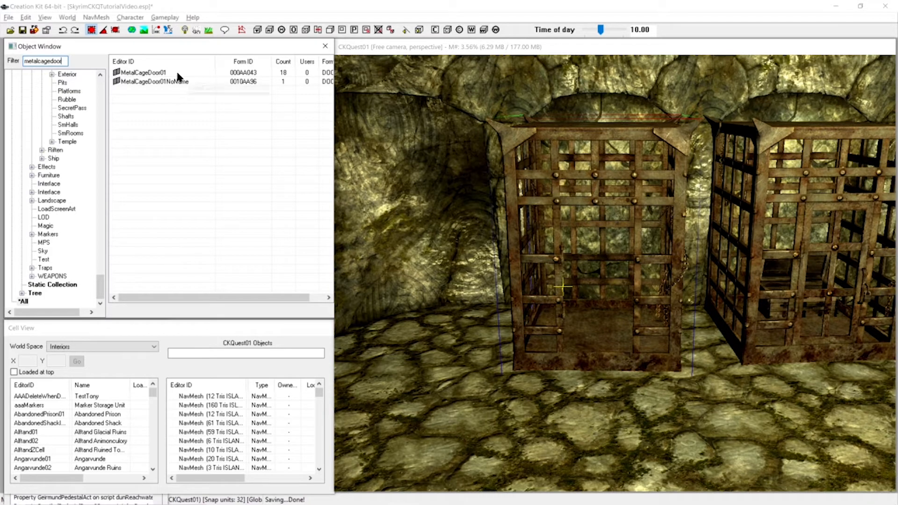
pyautogui.moveTo(164, 73); pyautogui.dragTo(596, 358)
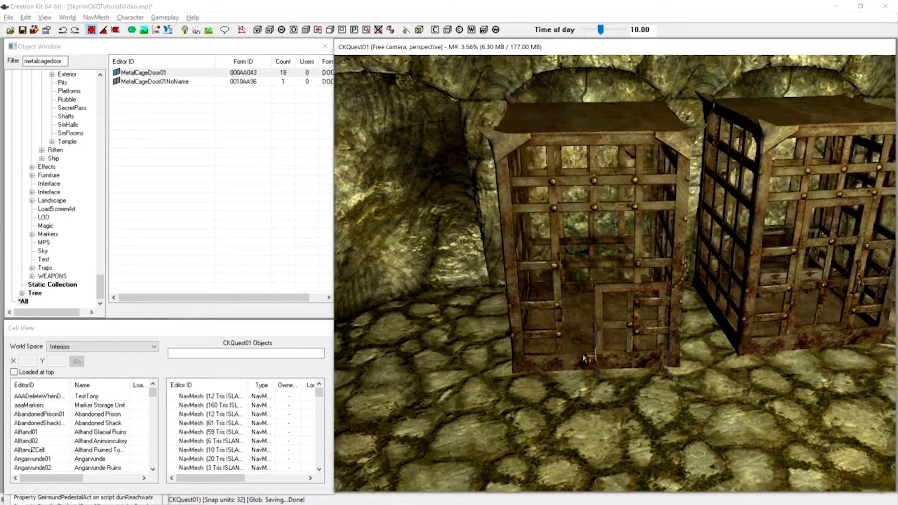
pyautogui.keyDown('shift'); pyautogui.moveTo(583, 358); pyautogui.dragTo(604, 366, button='middle'); pyautogui.keyUp('shift')
pyautogui.scroll(2, 593, 359)
pyautogui.moveTo(595, 360); pyautogui.dragTo(552, 312)
pyautogui.keyDown('shift'); pyautogui.moveTo(553, 312); pyautogui.dragTo(578, 289, button='middle'); pyautogui.keyUp('shift')
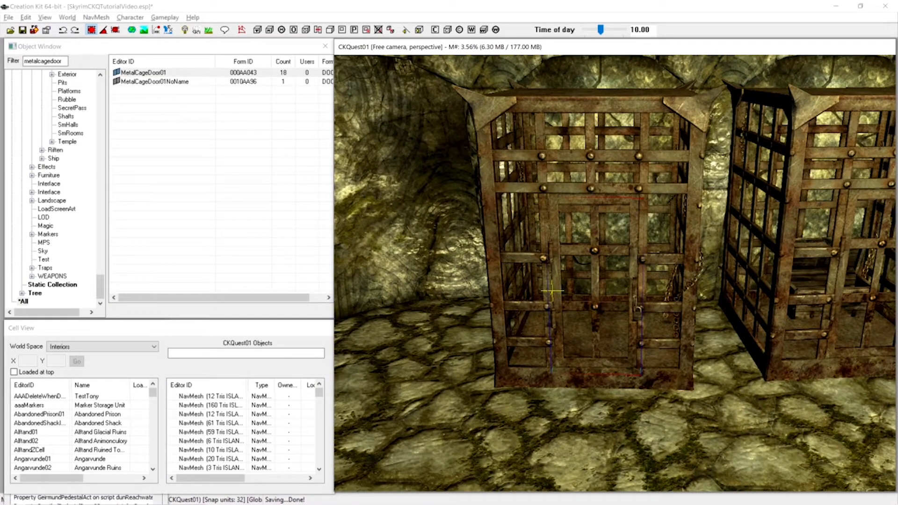
# Try the Open By Default option on the new cage door, switch it off again and accept the reference settings
pyautogui.doubleClick(598, 306)
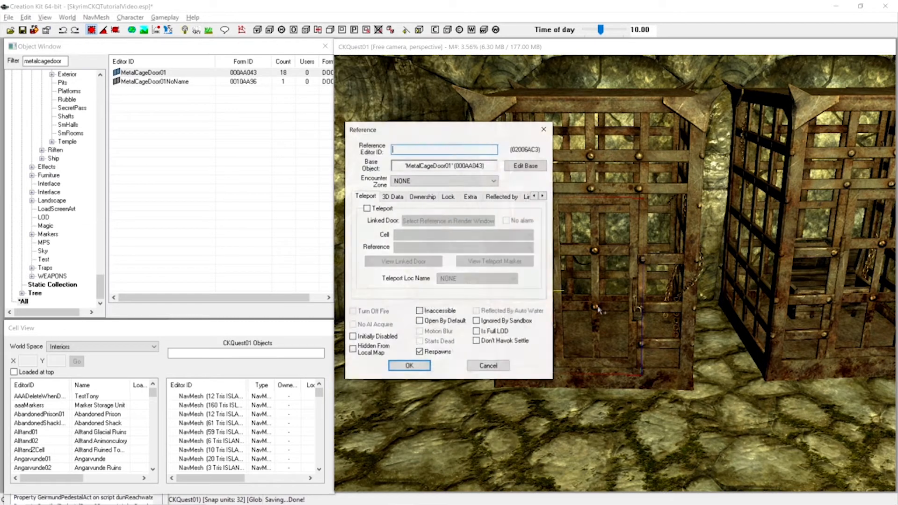
pyautogui.click(420, 320)
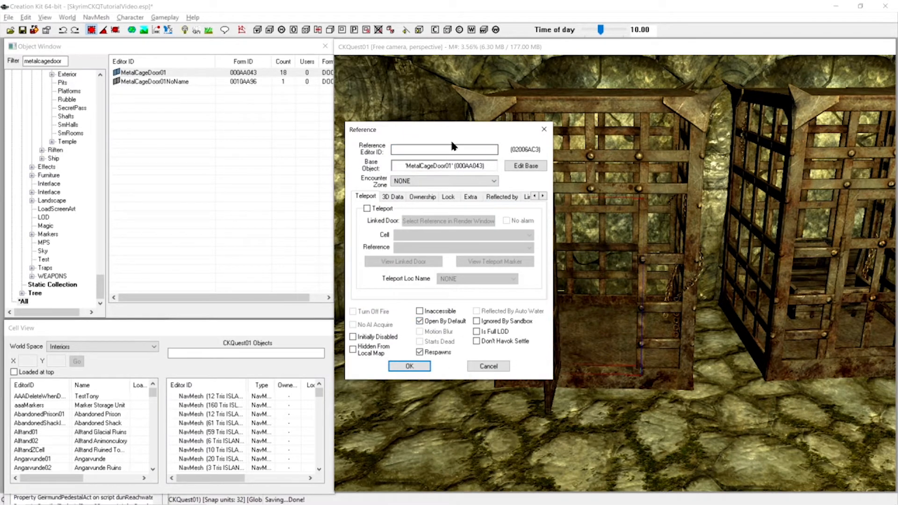
pyautogui.moveTo(461, 135); pyautogui.dragTo(487, 132)
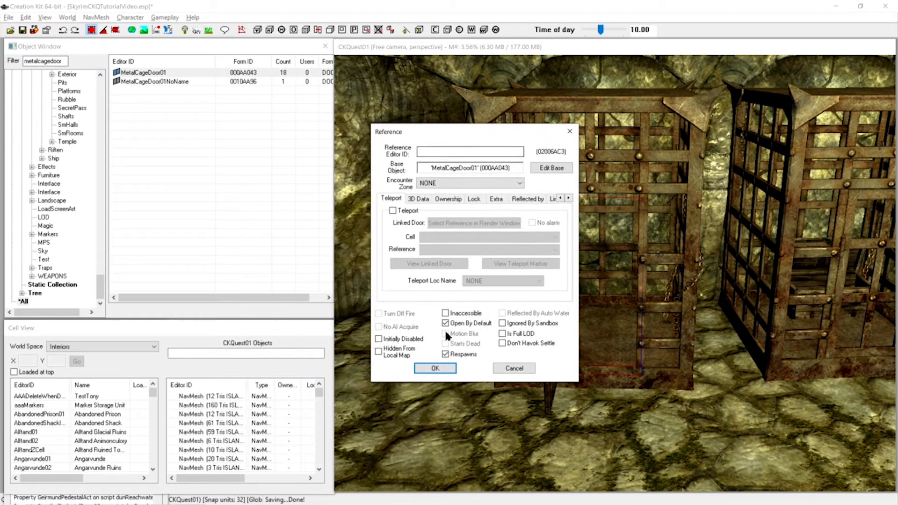
pyautogui.click(446, 323)
pyautogui.click(435, 369)
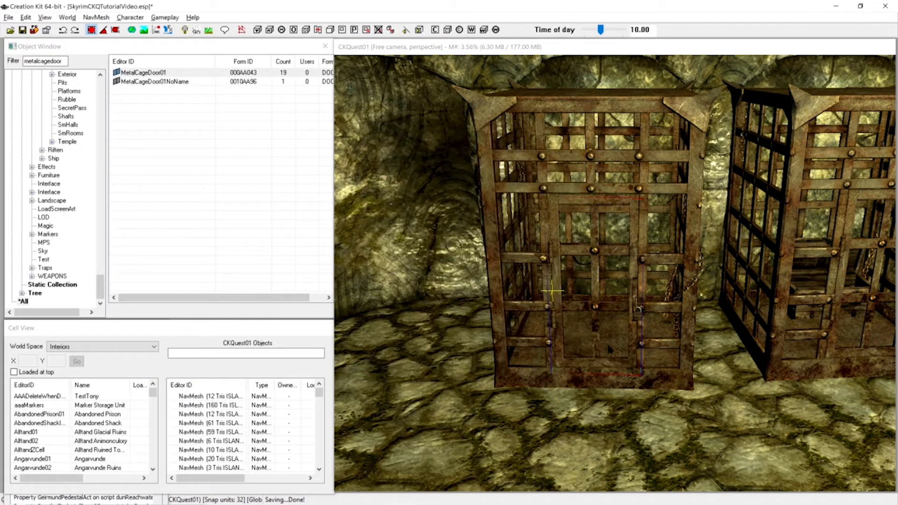
# Lock the new cage's door with the lock level Requires Key and accept the reference settings
pyautogui.keyDown('shift'); pyautogui.moveTo(607, 327); pyautogui.dragTo(611, 327, button='middle'); pyautogui.keyUp('shift')
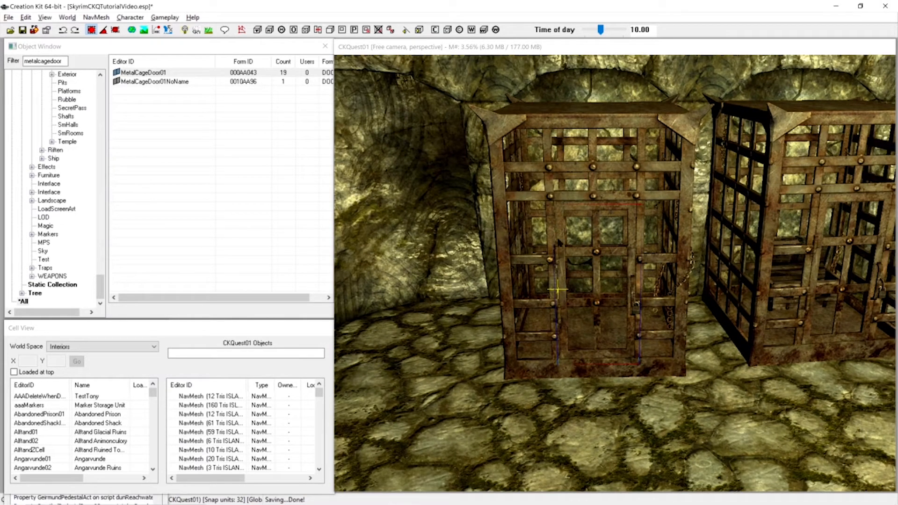
pyautogui.scroll(1, 593, 270)
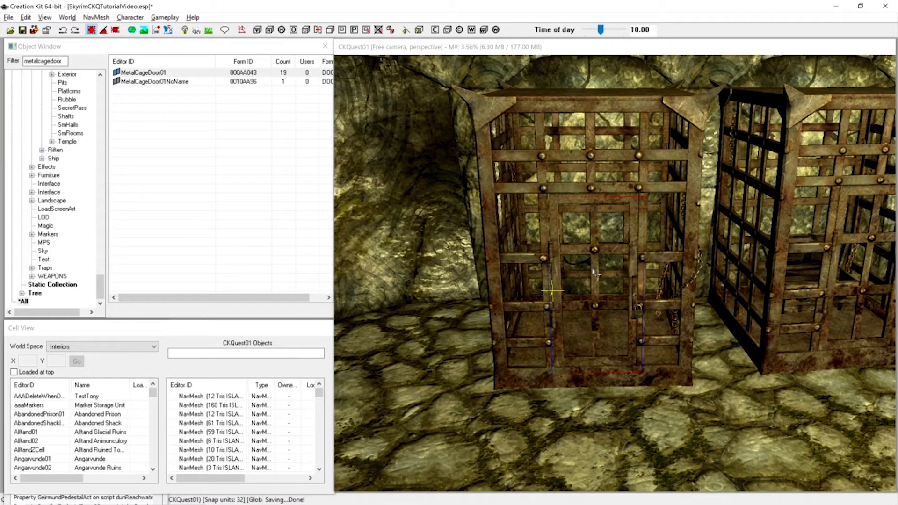
pyautogui.scroll(1, 557, 277)
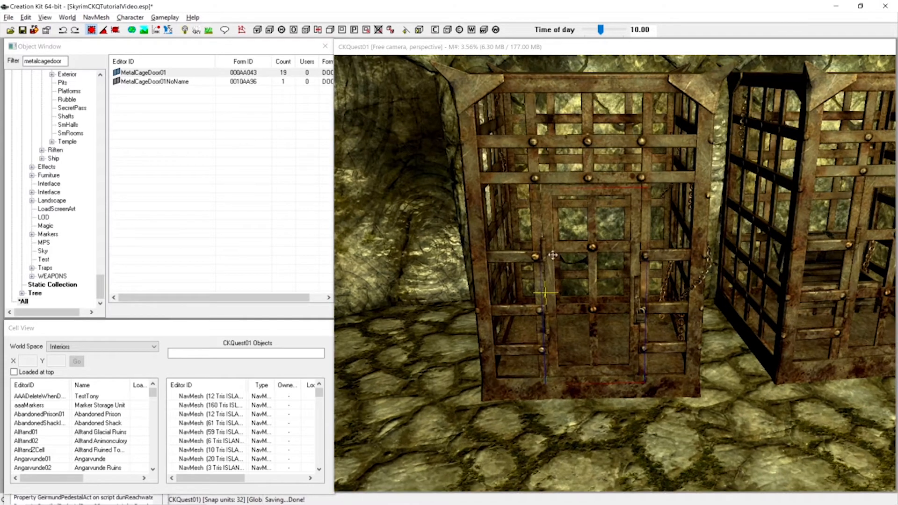
pyautogui.doubleClick(559, 246)
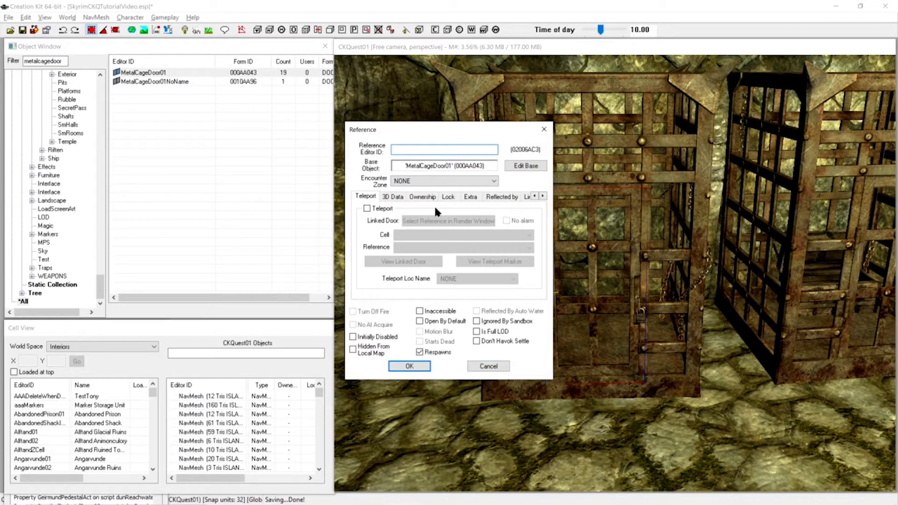
pyautogui.click(447, 197)
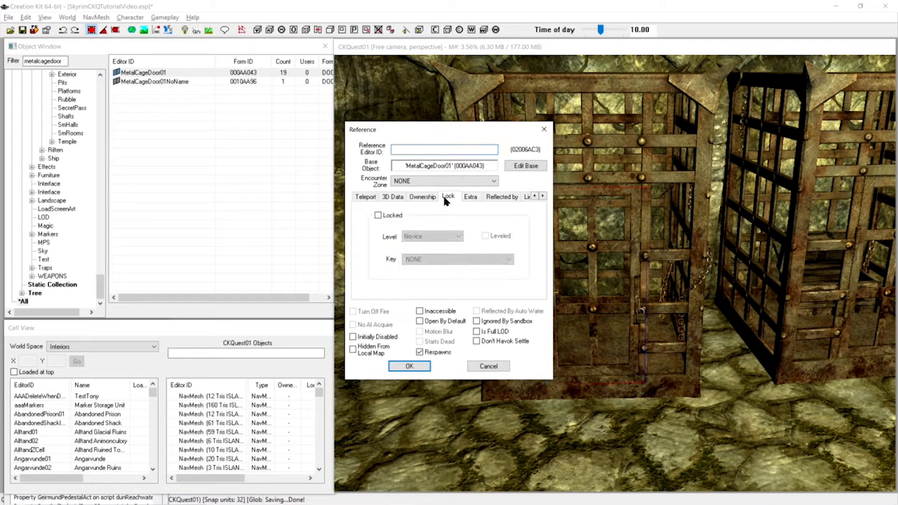
pyautogui.click(377, 214)
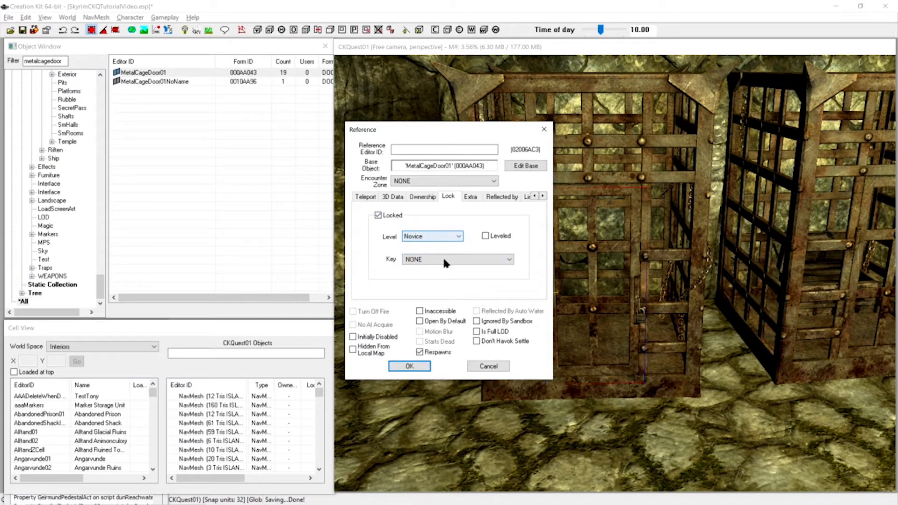
pyautogui.click(444, 237)
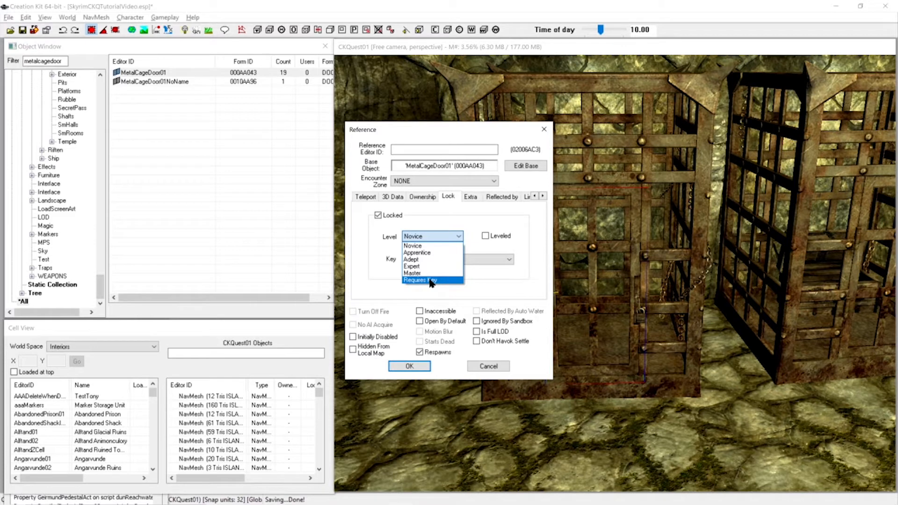
pyautogui.click(430, 280)
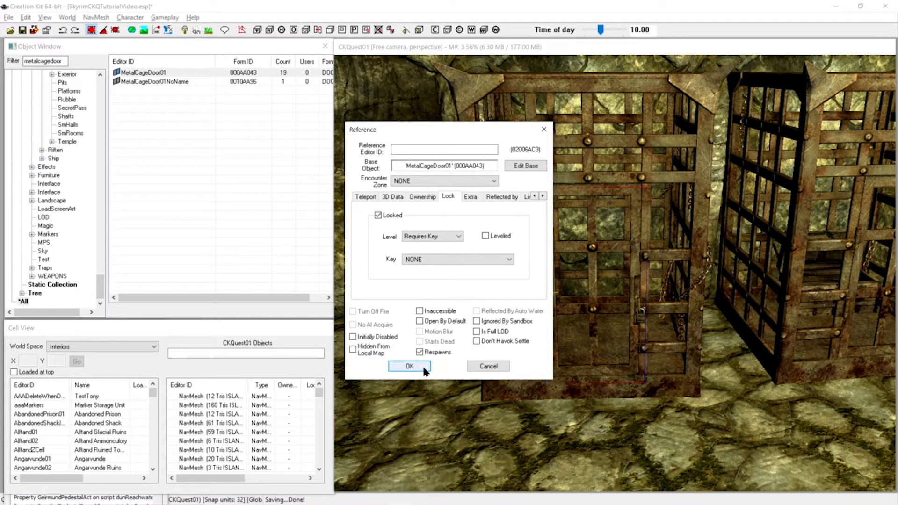
pyautogui.click(409, 366)
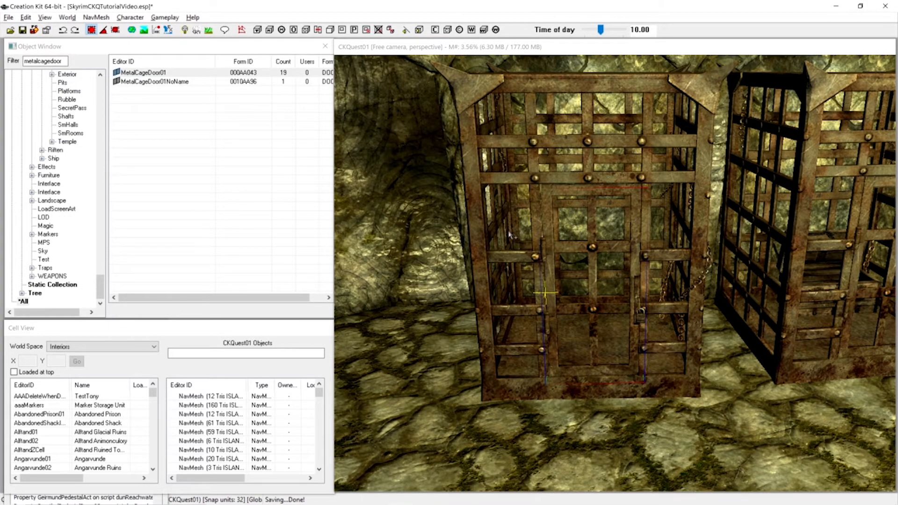
# Examine the cage room and its connecting passages in the dungeon from several distances and angles
pyautogui.scroll(-10, 514, 235)
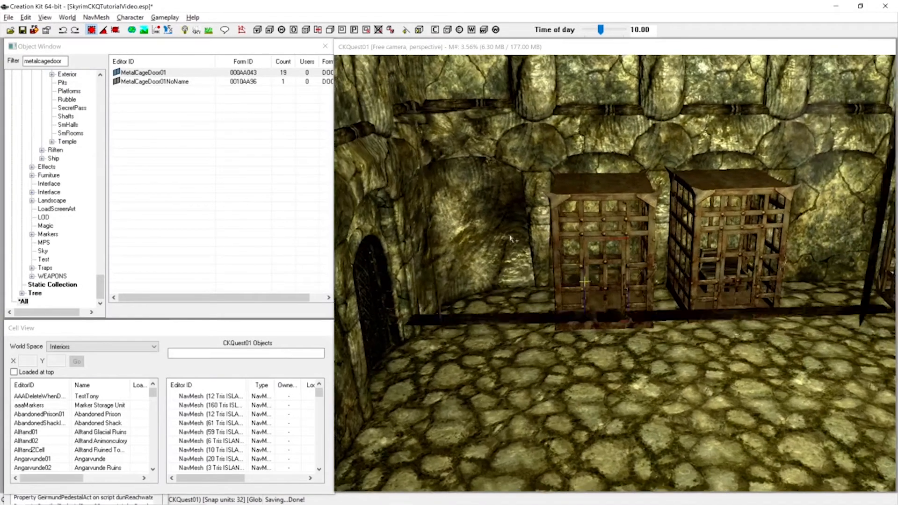
pyautogui.keyDown('shift'); pyautogui.moveTo(510, 239); pyautogui.dragTo(495, 249, button='middle'); pyautogui.keyUp('shift')
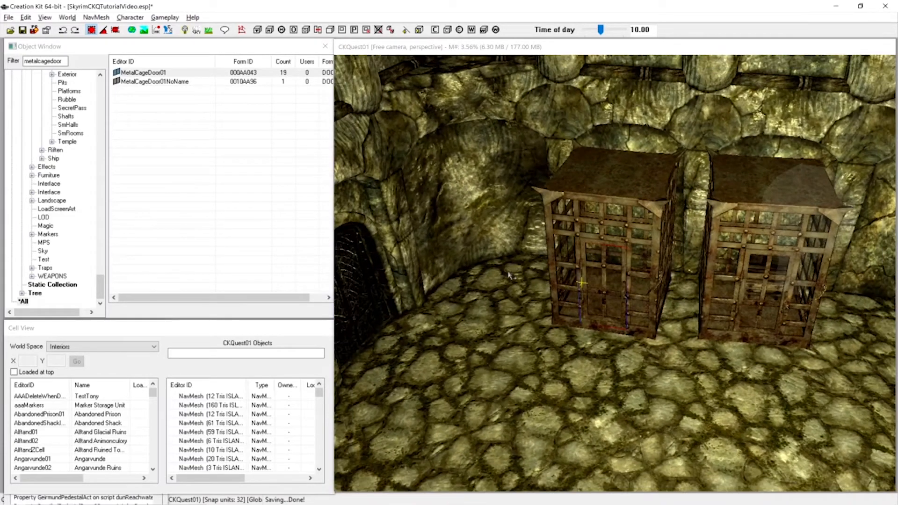
pyautogui.scroll(3, 594, 265)
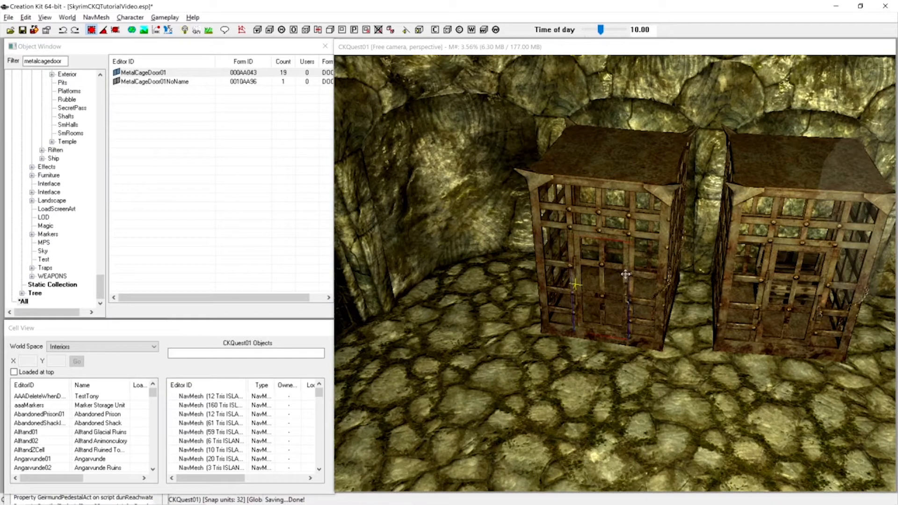
pyautogui.scroll(-10, 625, 274)
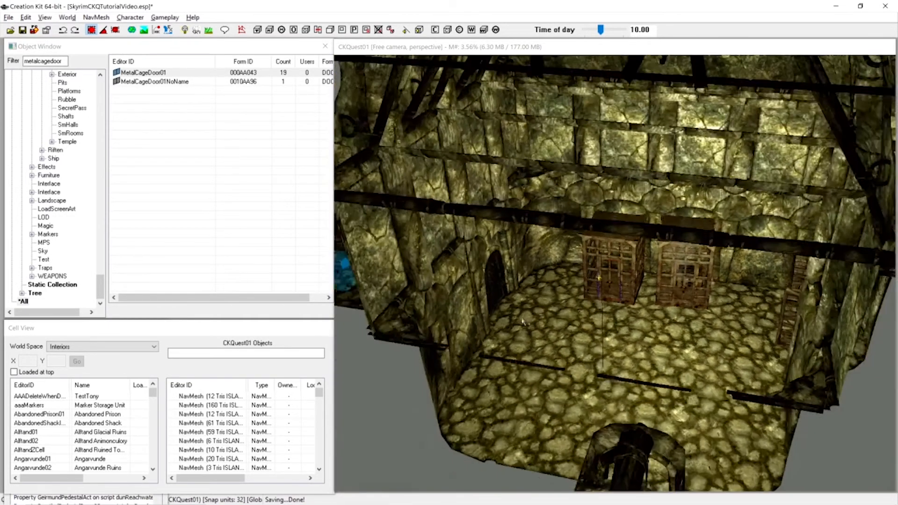
pyautogui.keyDown('shift'); pyautogui.moveTo(523, 322); pyautogui.dragTo(529, 265, button='middle'); pyautogui.keyUp('shift')
pyautogui.scroll(-3, 769, 234)
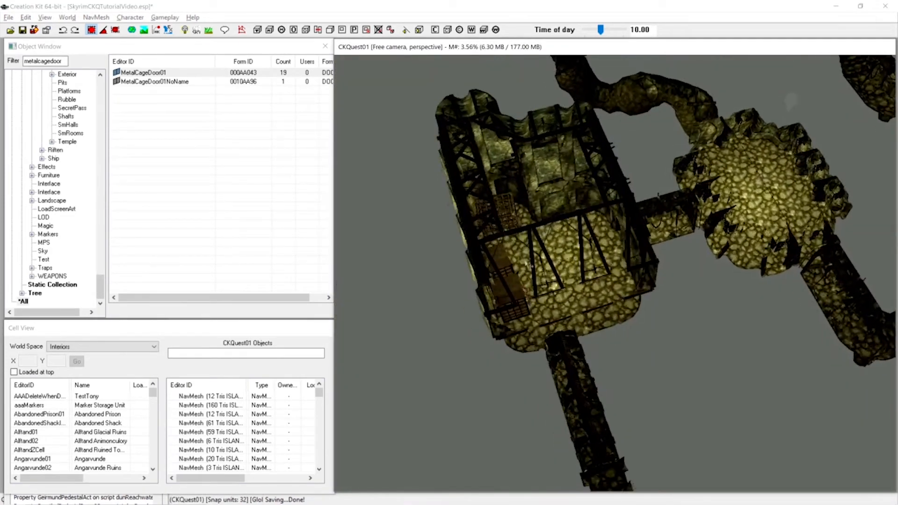
pyautogui.moveTo(599, 289); pyautogui.dragTo(576, 231, button='middle')
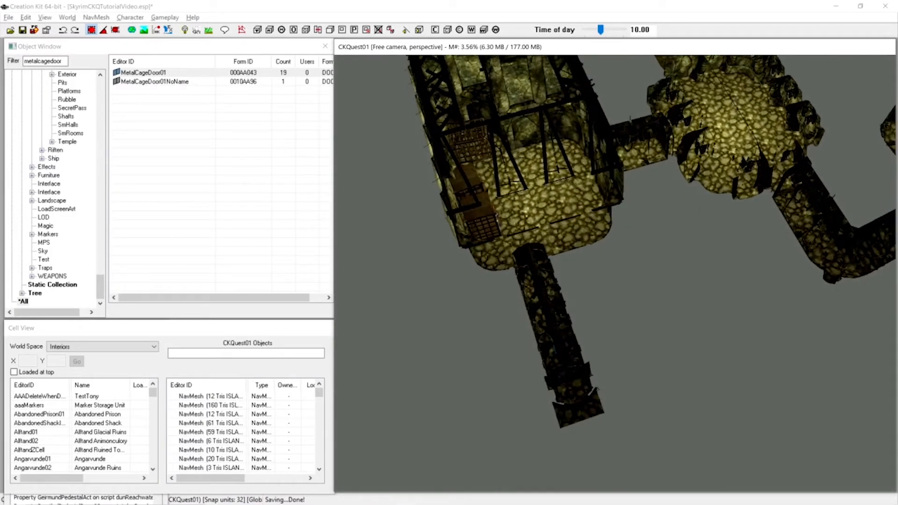
pyautogui.keyDown('shift'); pyautogui.moveTo(571, 200); pyautogui.dragTo(541, 225, button='middle'); pyautogui.keyUp('shift')
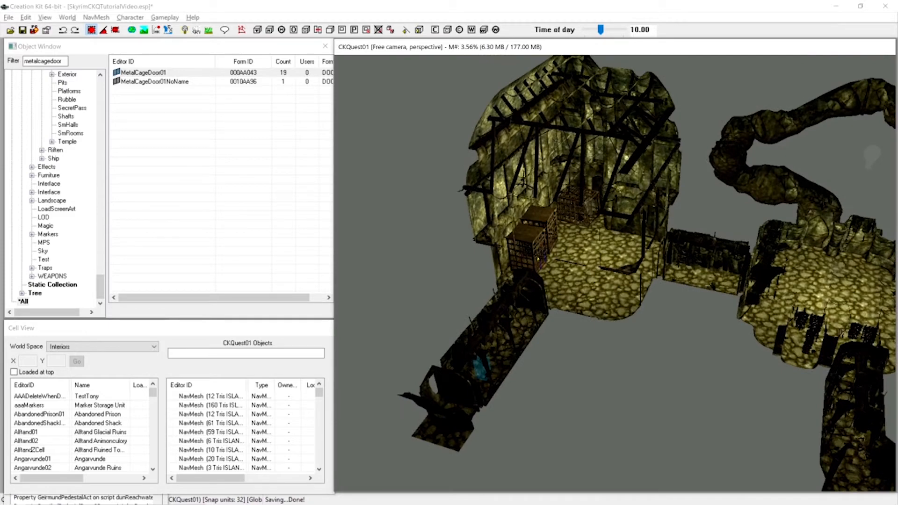
pyautogui.moveTo(758, 180); pyautogui.dragTo(666, 212, button='middle')
pyautogui.moveTo(570, 232); pyautogui.dragTo(589, 228, button='middle')
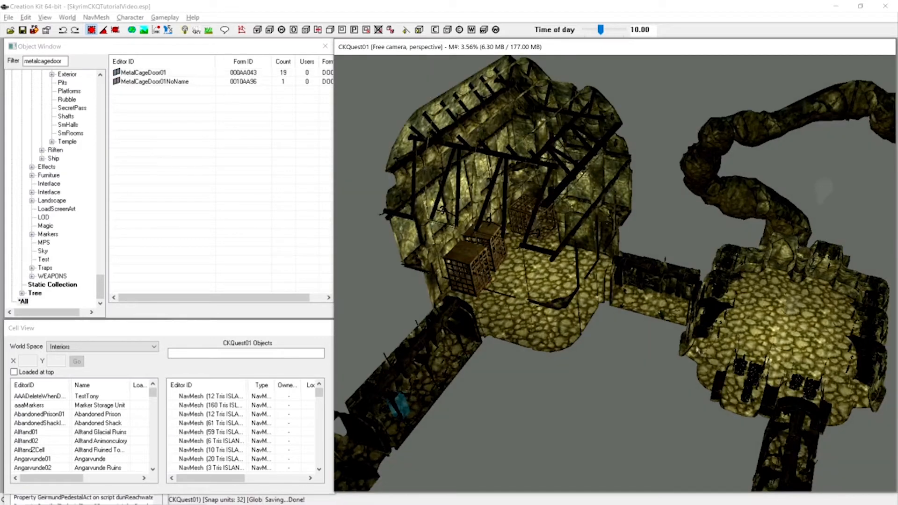
pyautogui.scroll(8, 608, 320)
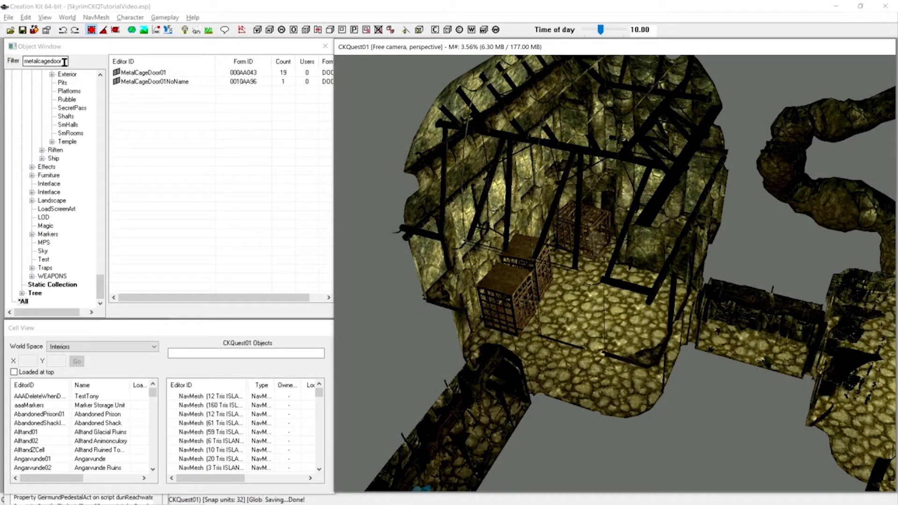
# Clear the object filter and create a new actor in the Actor category
pyautogui.moveTo(66, 61); pyautogui.dragTo(3, 62)
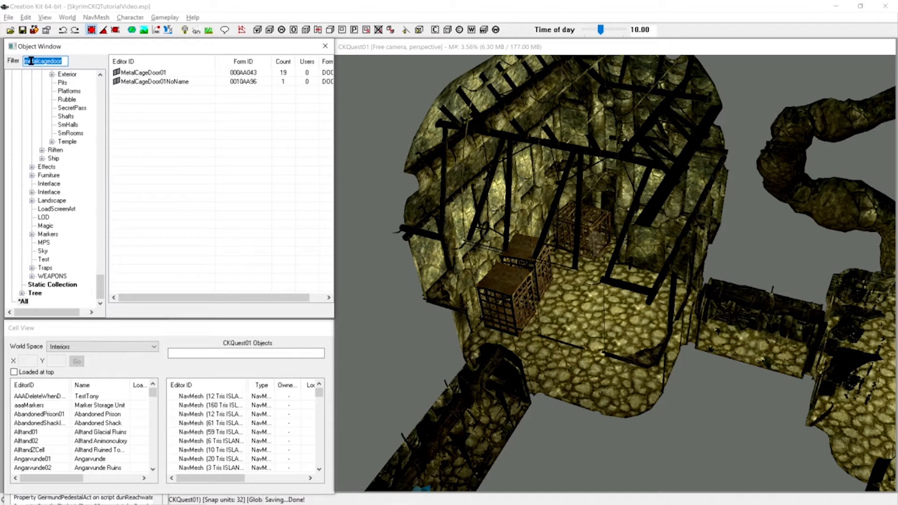
pyautogui.press('Delete')
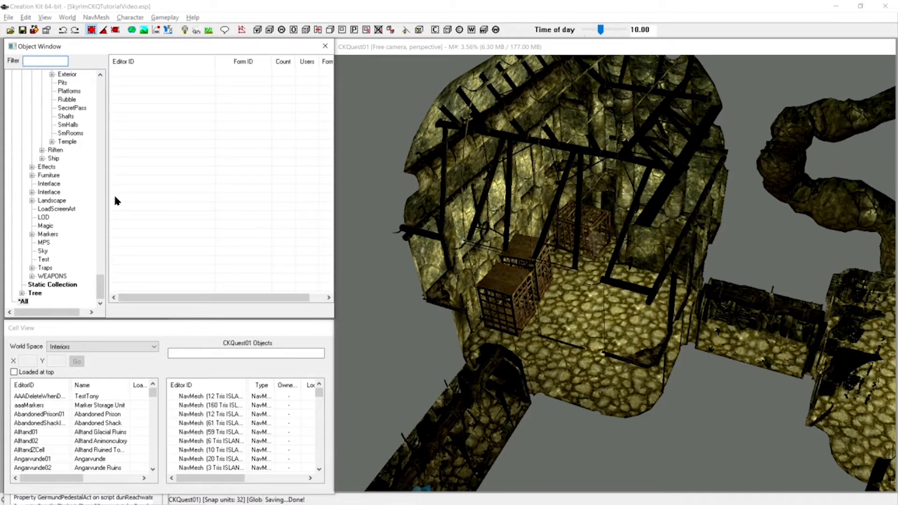
pyautogui.moveTo(102, 295); pyautogui.dragTo(101, 81)
pyautogui.click(27, 75)
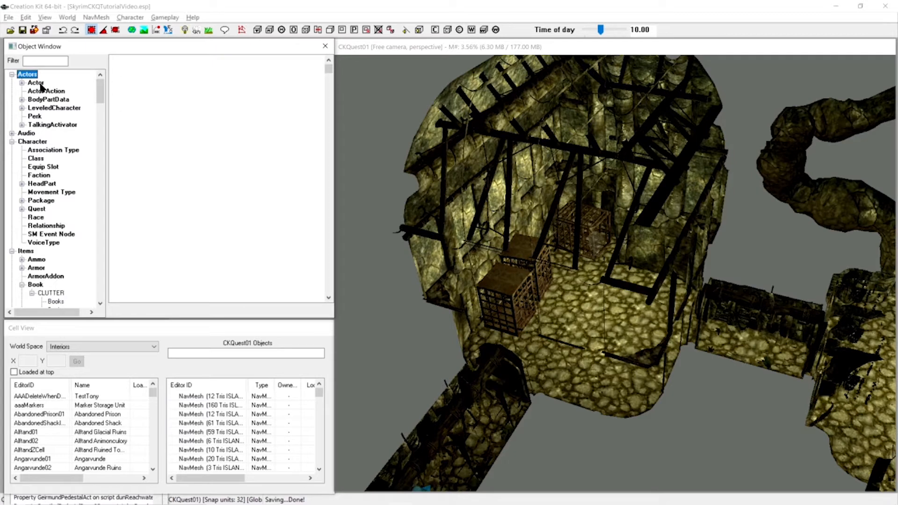
pyautogui.click(40, 85)
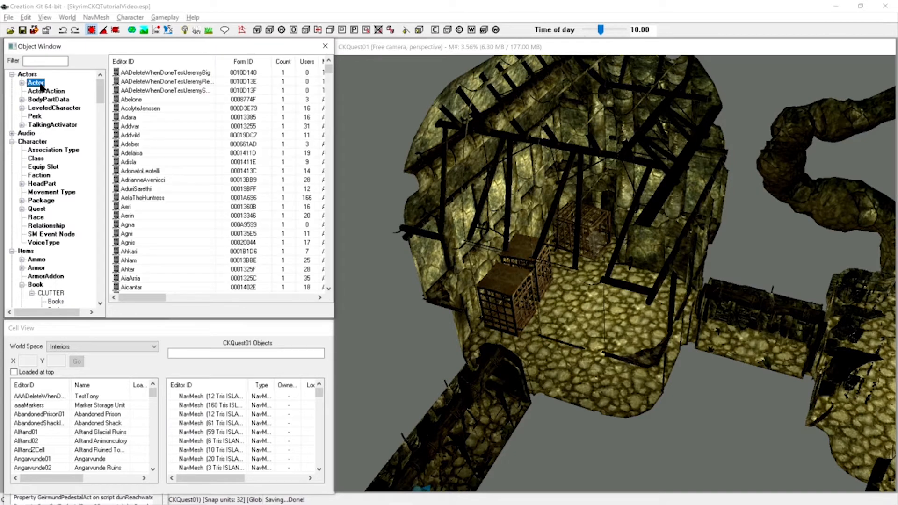
pyautogui.rightClick(172, 77)
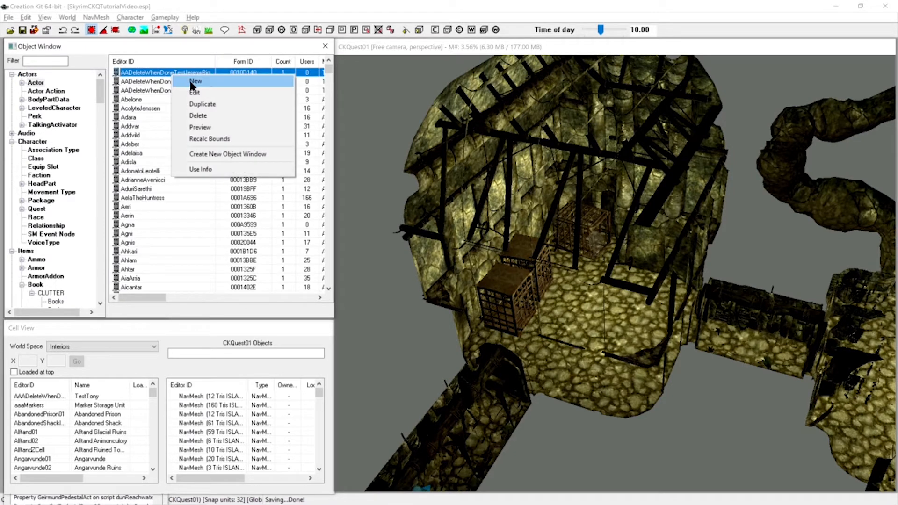
pyautogui.click(190, 84)
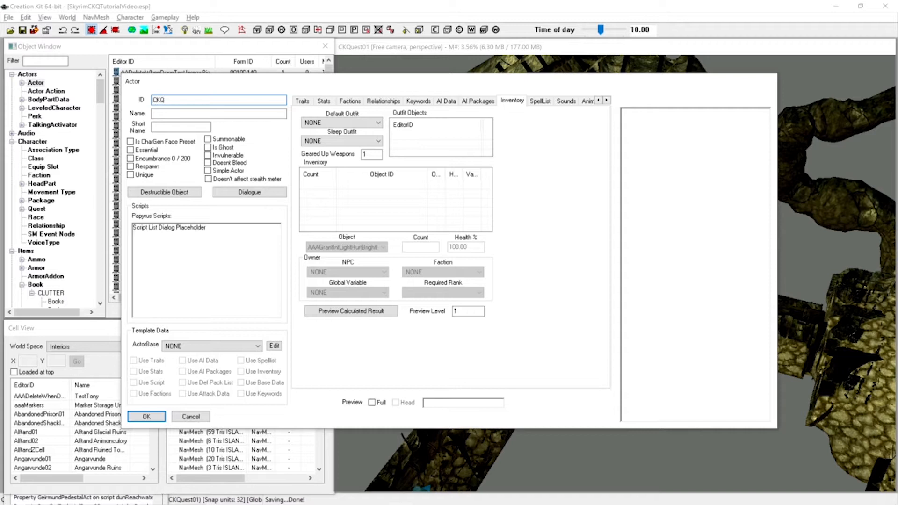
# Give the new actor the ID CKQGellmarBN, the name Gellmar Bog-Nose and the short name Gellmar, and mark it as Unique
pyautogui.write('BN')
pyautogui.moveTo(153, 100); pyautogui.dragTo(165, 100)
pyautogui.click(167, 114)
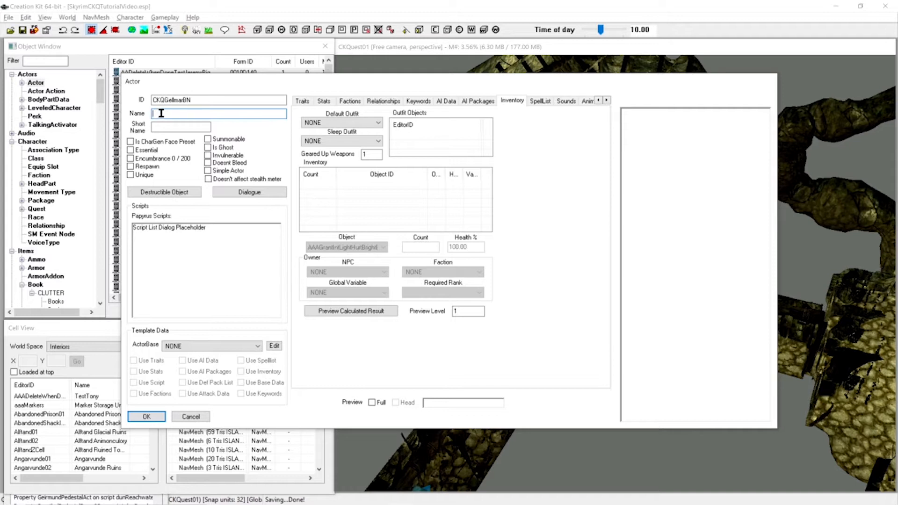
pyautogui.write('Gellmar Bog-Nose')
pyautogui.click(155, 125)
pyautogui.write('Gellmar')
# Set the actor's race to NordRace and its voice type to MaleNord
pyautogui.click(304, 102)
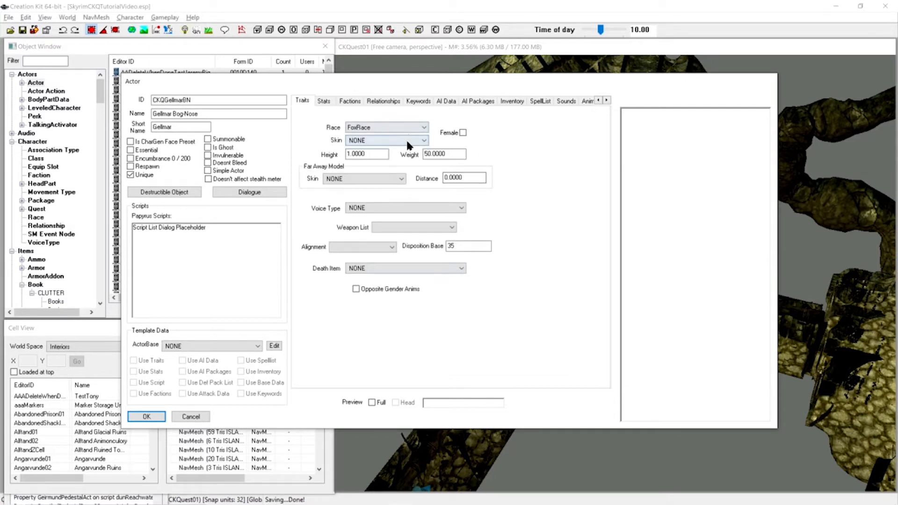
pyautogui.click(374, 127)
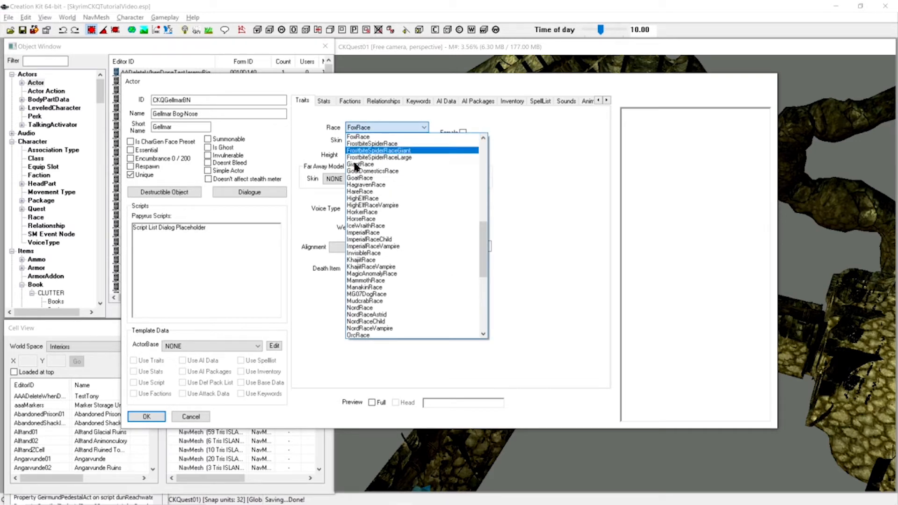
pyautogui.click(364, 308)
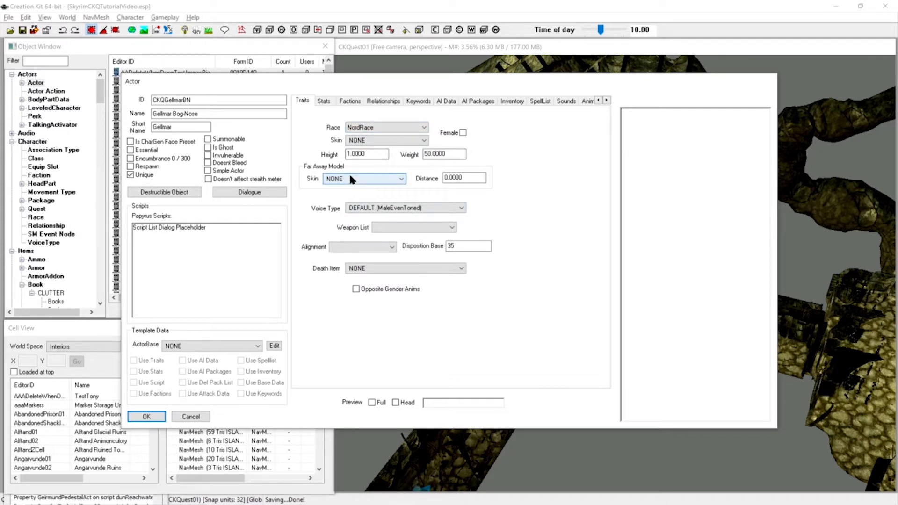
pyautogui.click(349, 208)
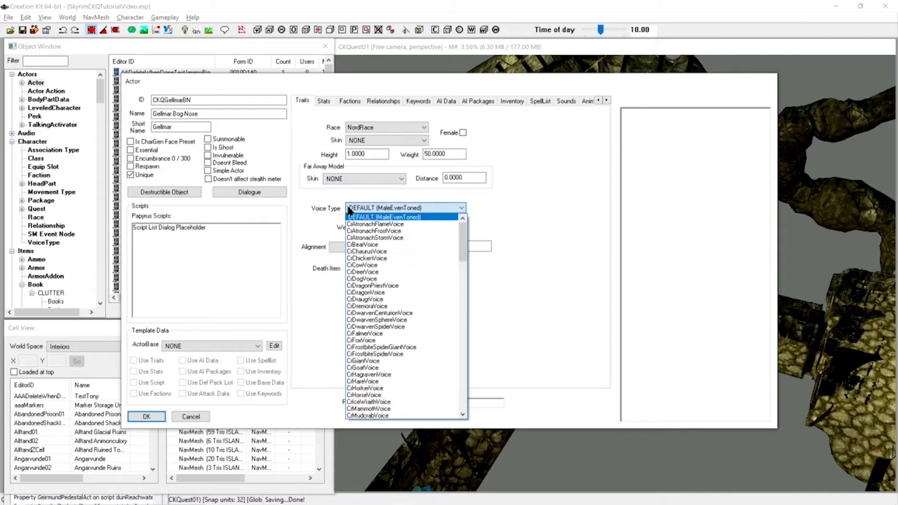
pyautogui.write('m')
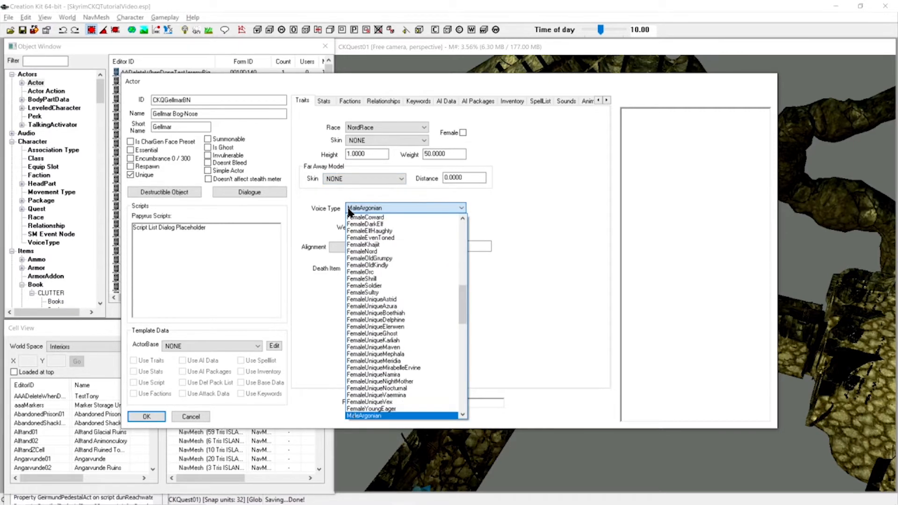
pyautogui.write('alen')
pyautogui.press('Return')
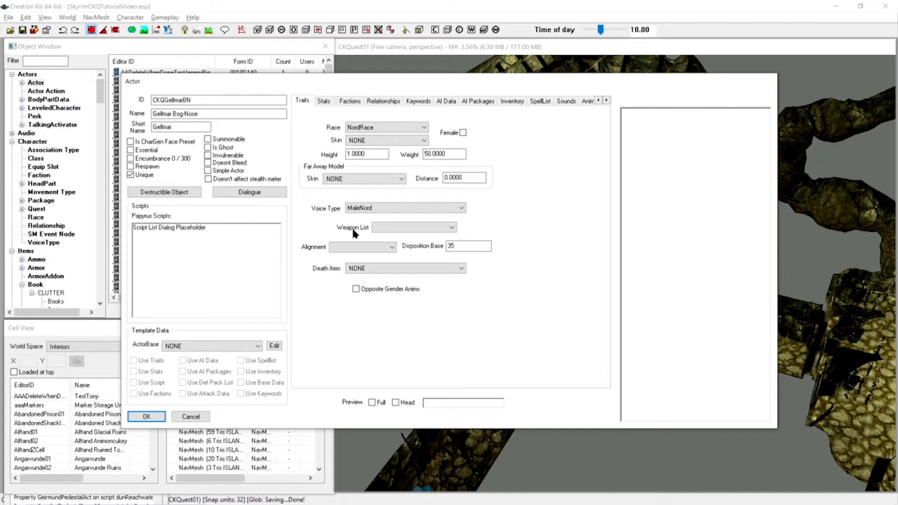
# Set the actor's default outfit in his inventory settings to HunterOutfit04Hooded
pyautogui.click(512, 102)
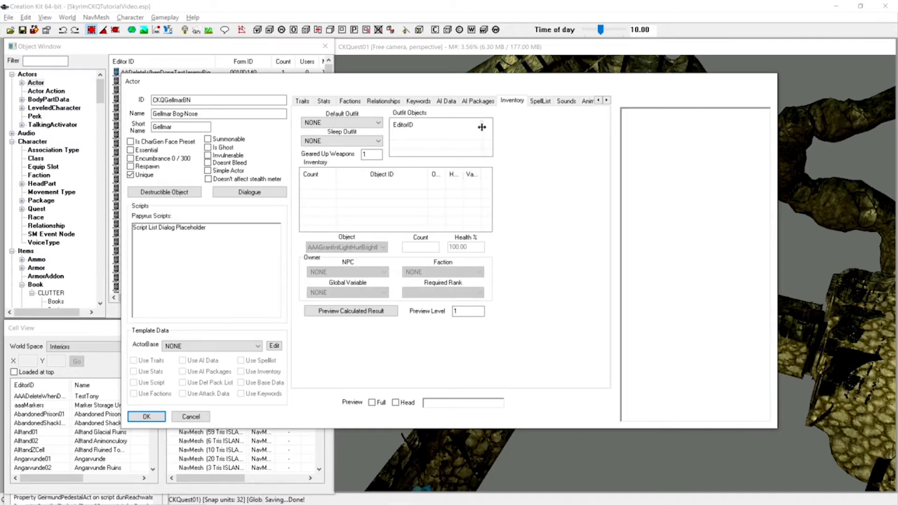
pyautogui.click(344, 123)
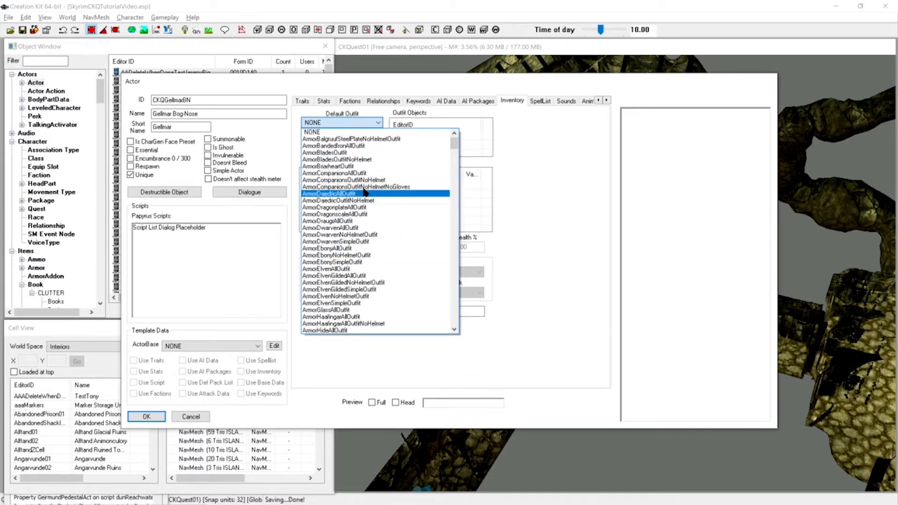
pyautogui.click(344, 123)
pyautogui.click(345, 123)
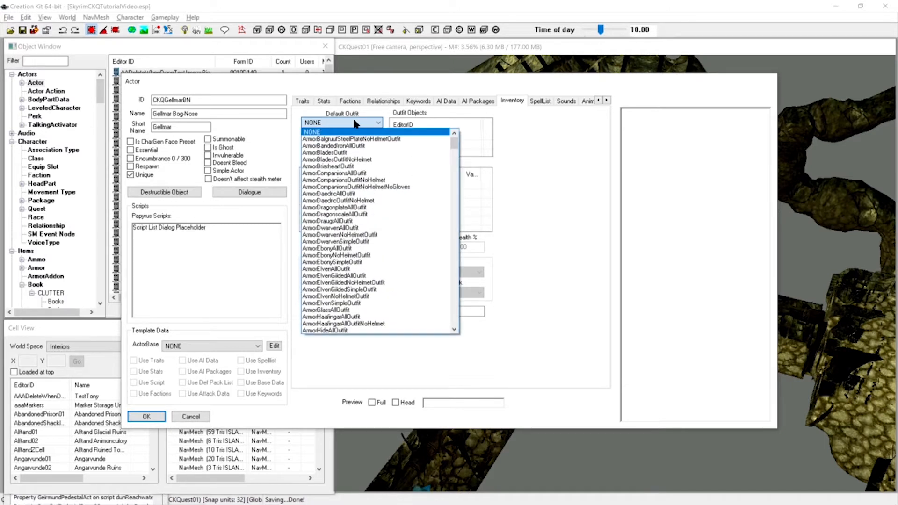
pyautogui.write('je')
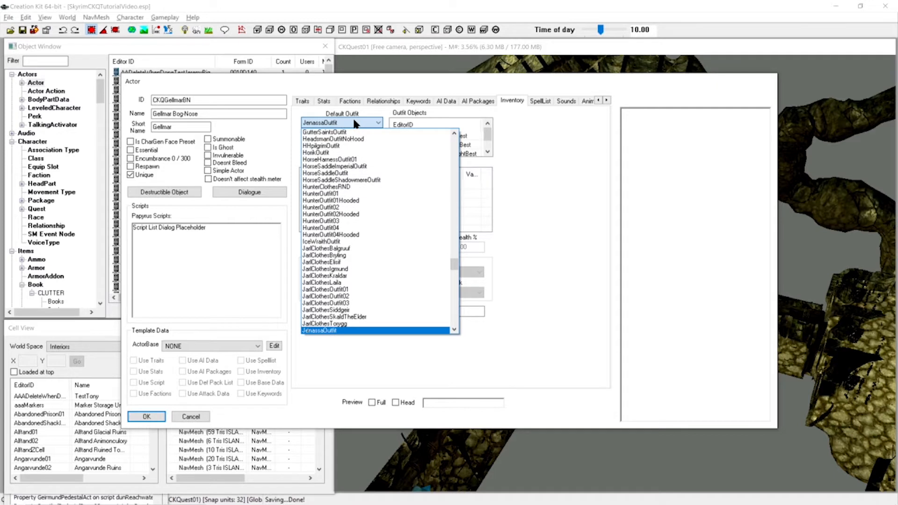
pyautogui.press('Down')
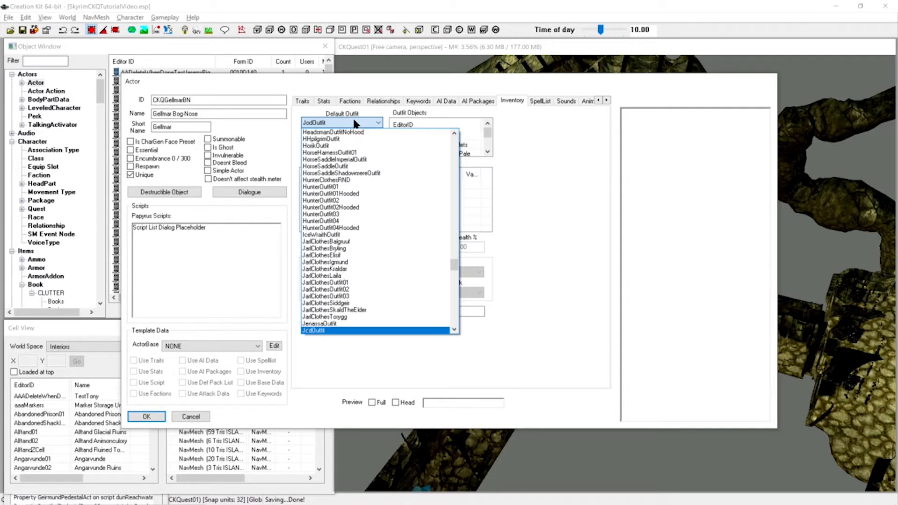
pyautogui.click(329, 121)
pyautogui.click(330, 122)
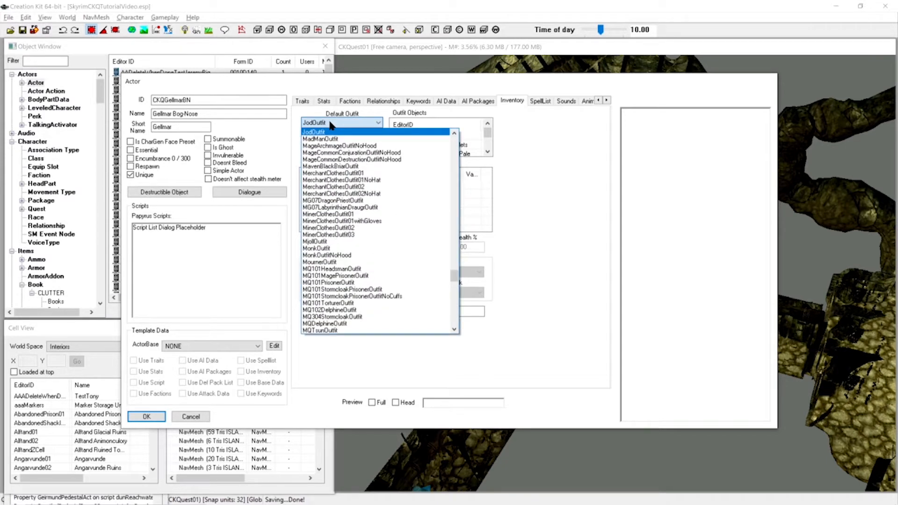
pyautogui.write('hu')
pyautogui.press('pageup')
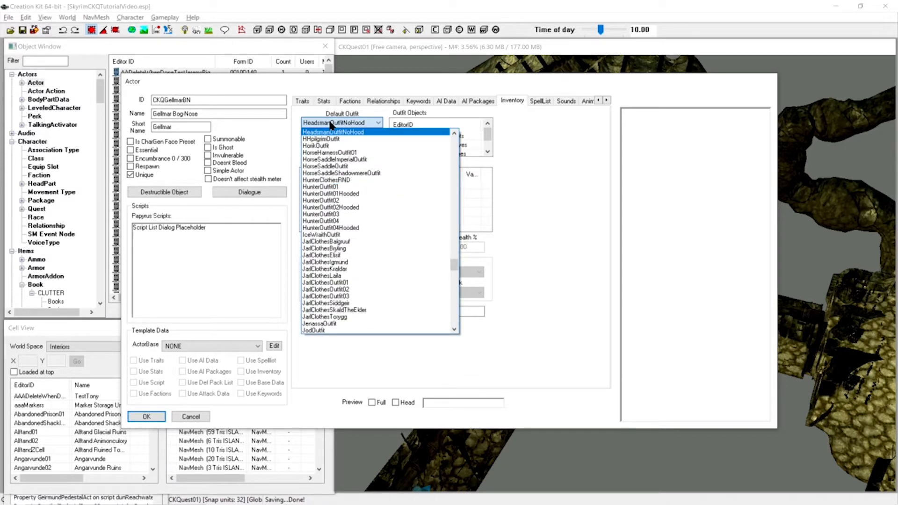
pyautogui.write('untero')
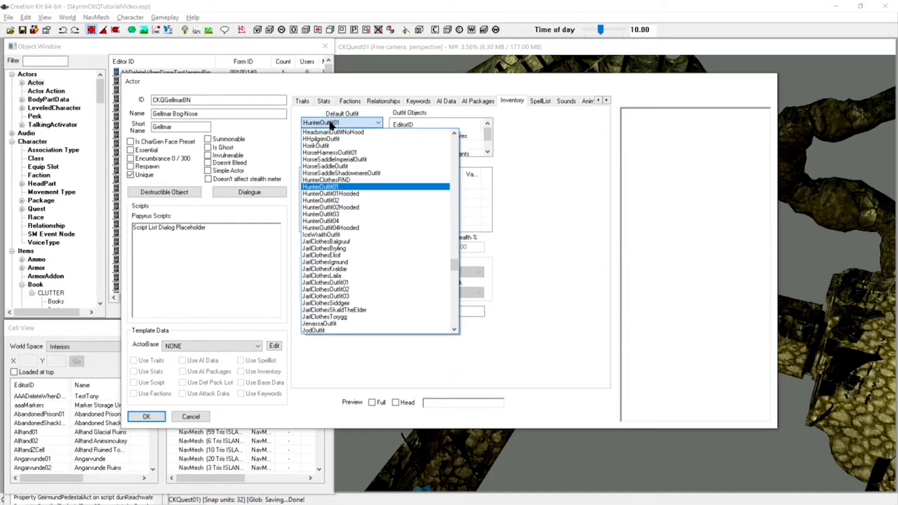
pyautogui.click(355, 228)
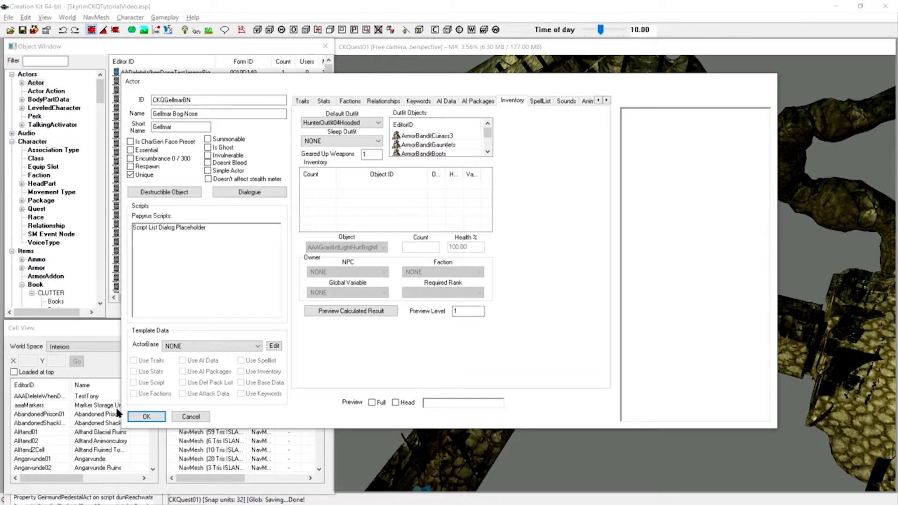
# Confirm the new actor and save the plugin, accepting all warnings
pyautogui.click(145, 420)
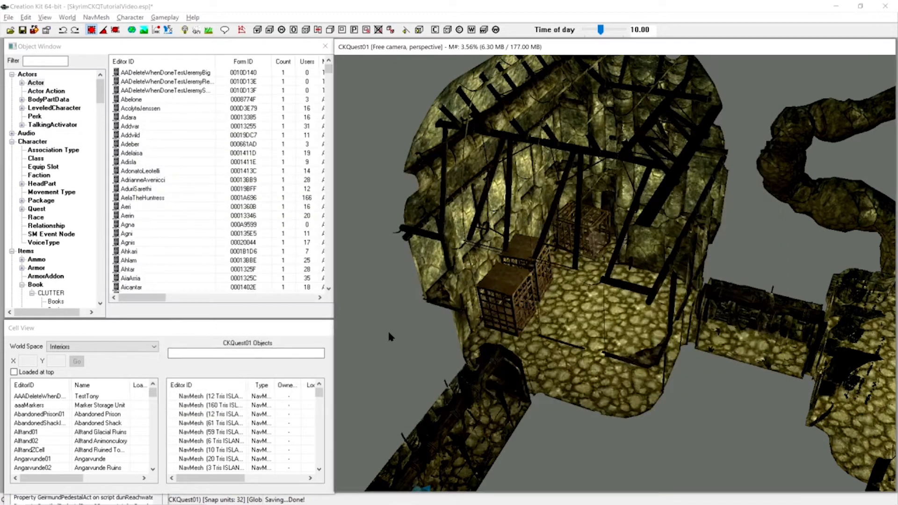
pyautogui.hotkey('ctrl', 's')
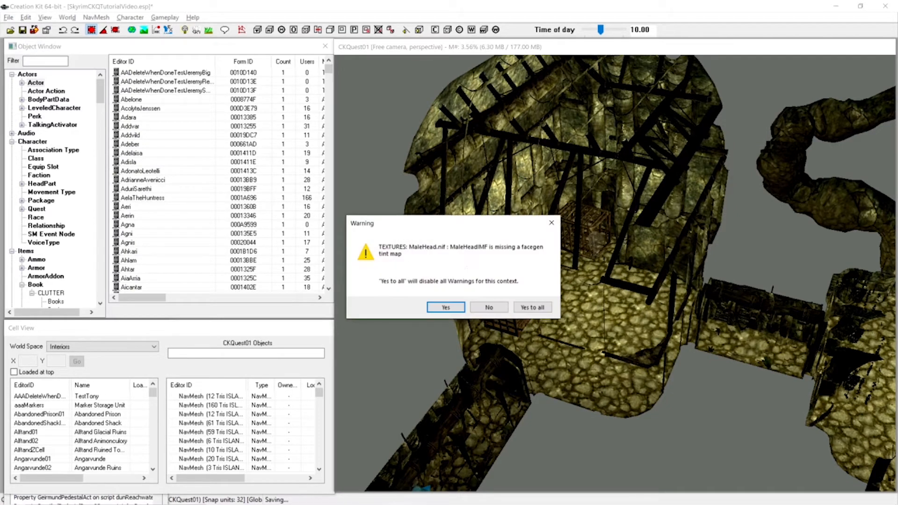
pyautogui.click(535, 308)
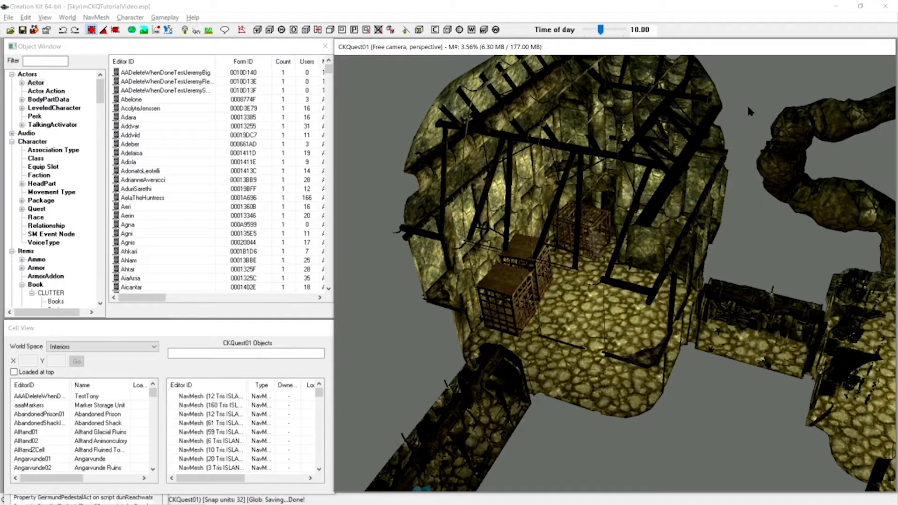
# Filter the Actor list by CKQG and place CKQGellmarBN inside the locked prison cage
pyautogui.hotkey('alt', 'Tab')
pyautogui.scroll(2, 575, 283)
pyautogui.scroll(2, 574, 284)
pyautogui.scroll(10, 571, 279)
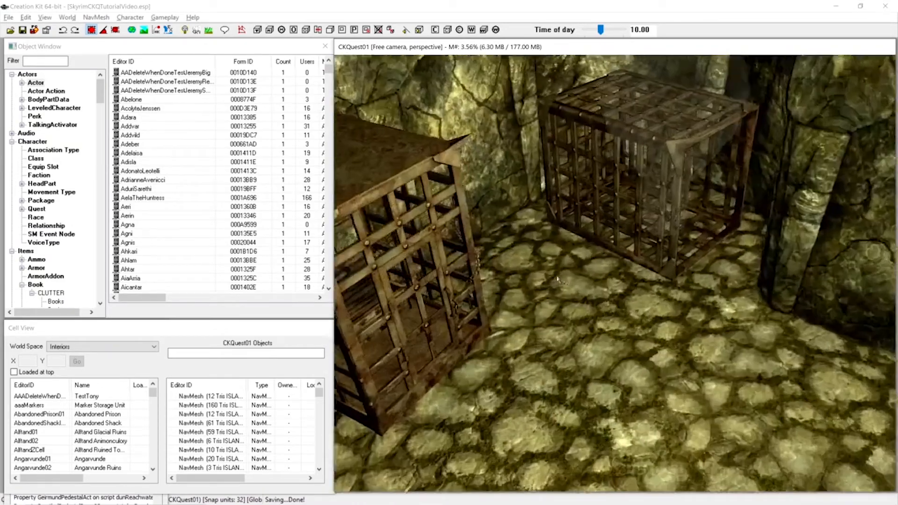
pyautogui.keyDown('shift'); pyautogui.moveTo(558, 280); pyautogui.dragTo(502, 276, button='middle'); pyautogui.keyUp('shift')
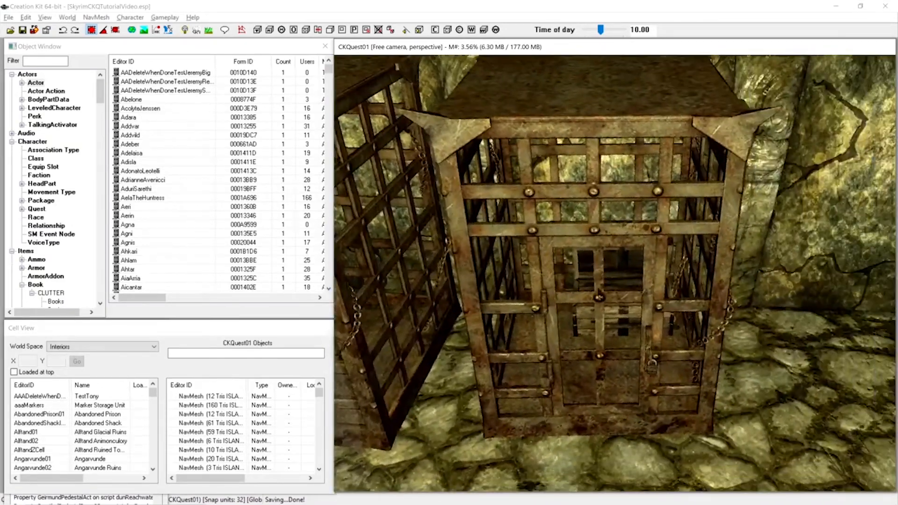
pyautogui.moveTo(618, 300); pyautogui.dragTo(605, 277, button='middle')
pyautogui.click(606, 282)
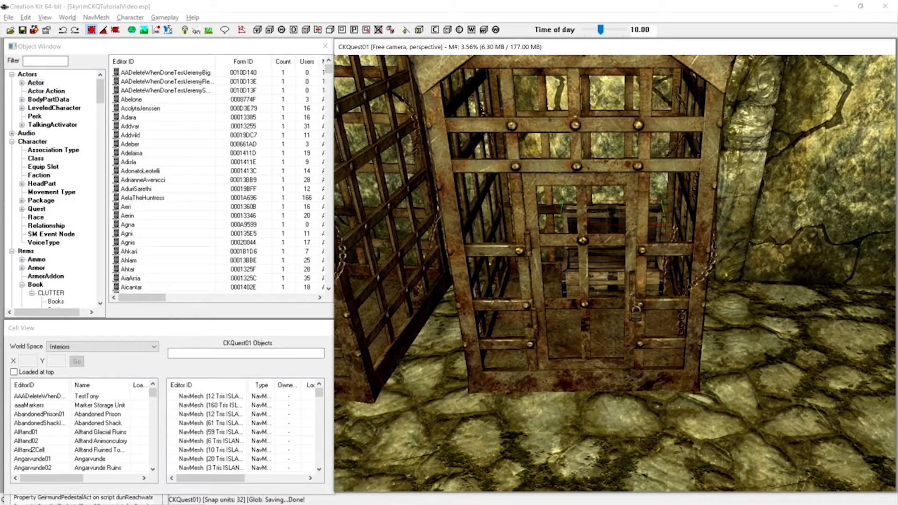
pyautogui.click(42, 63)
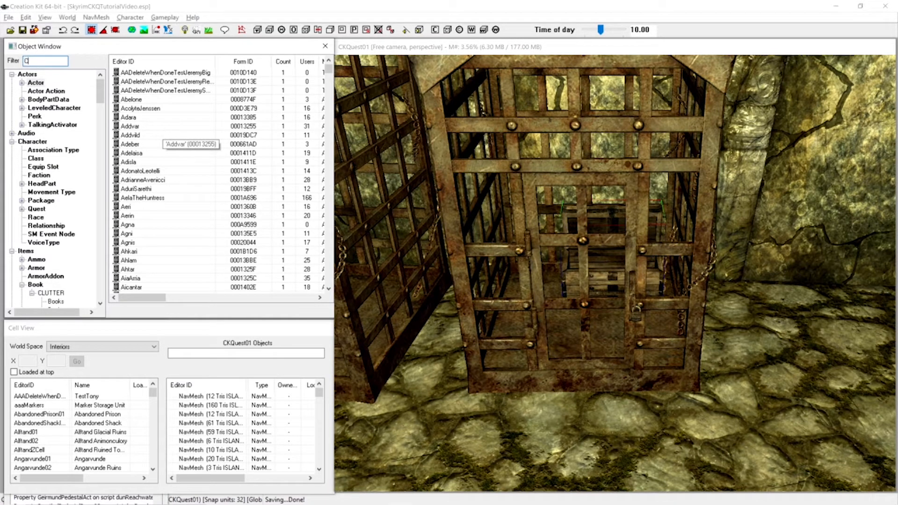
pyautogui.write('CKQG')
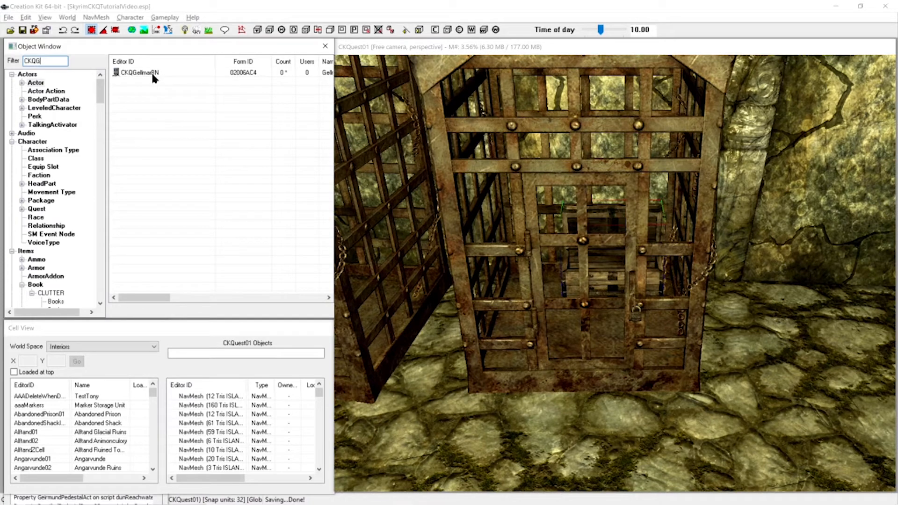
pyautogui.moveTo(153, 75); pyautogui.dragTo(602, 318)
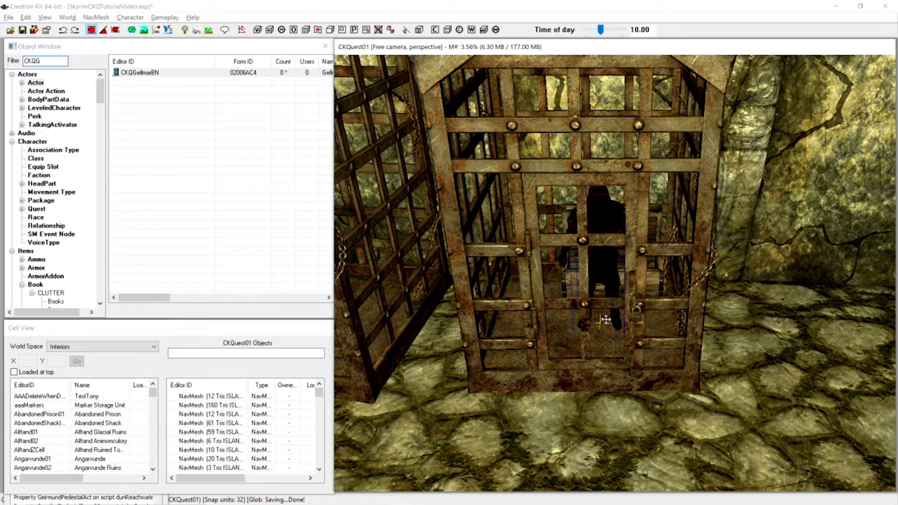
# Reposition Gellmar inside the cage so that he stands on its floor behind the door, beside the chest
pyautogui.scroll(3, 577, 258)
pyautogui.keyDown('shift'); pyautogui.moveTo(576, 258); pyautogui.dragTo(592, 272, button='middle'); pyautogui.keyUp('shift')
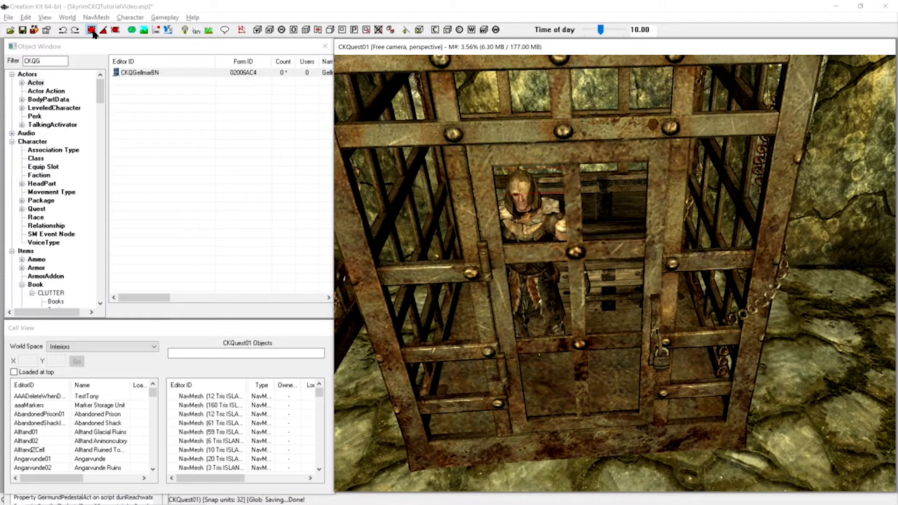
pyautogui.moveTo(587, 279)
pyautogui.keyDown('shift'); pyautogui.mouseDown(button='middle')
pyautogui.moveTo(590, 263)
pyautogui.moveTo(581, 277)
pyautogui.mouseUp(button='middle'); pyautogui.keyUp('shift')
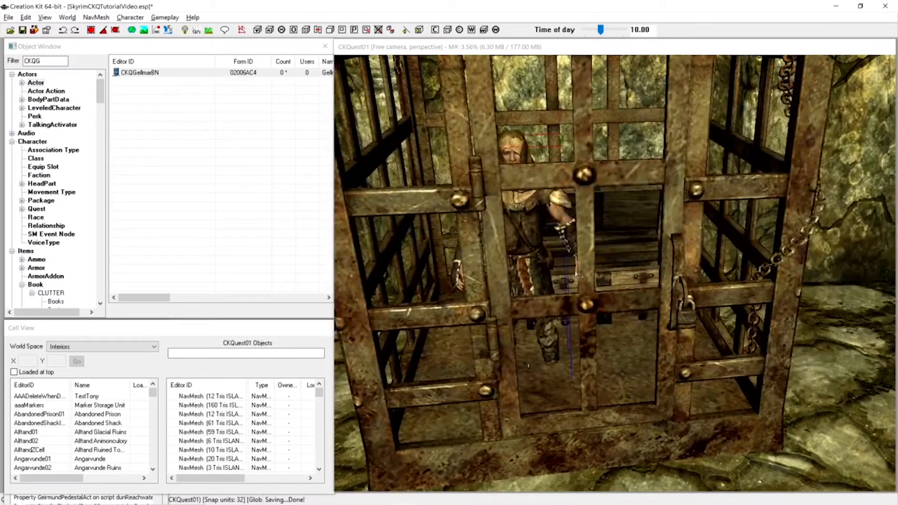
pyautogui.click(581, 277)
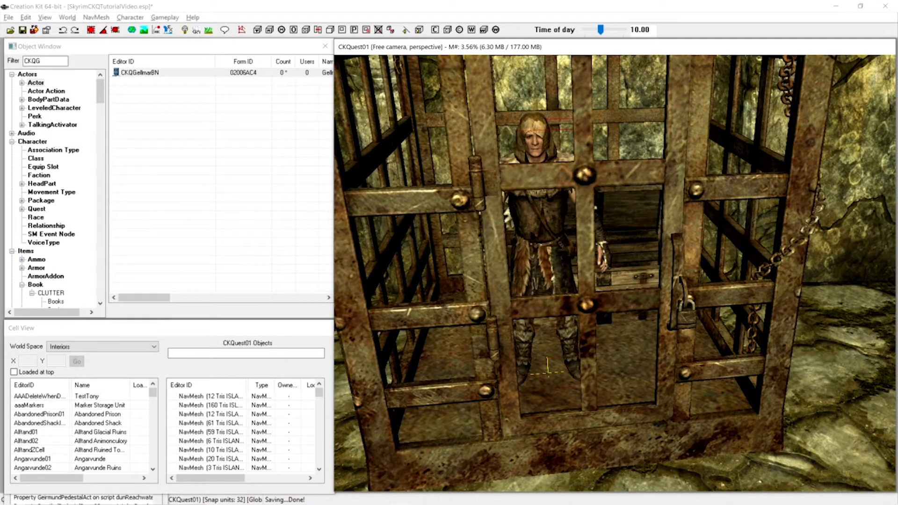
pyautogui.press('shift')
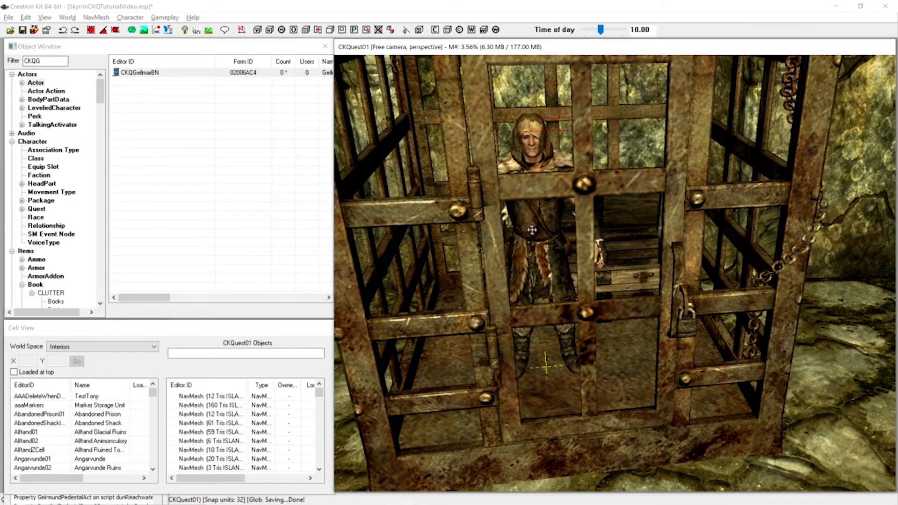
pyautogui.press('shift')
pyautogui.press('shift')
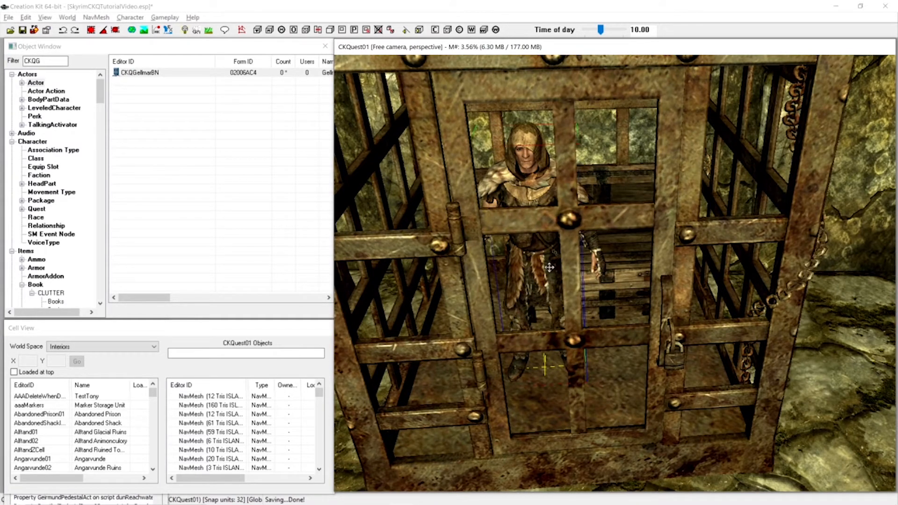
pyautogui.press('shift')
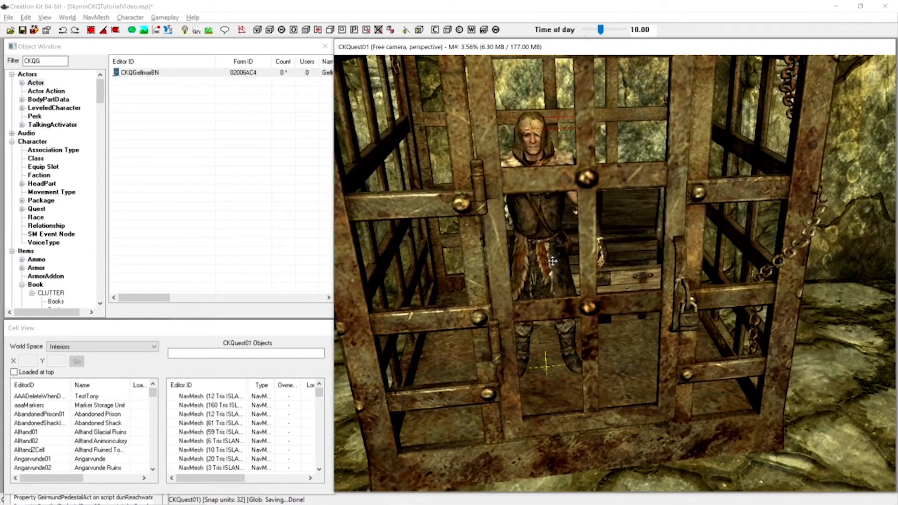
pyautogui.press('shift')
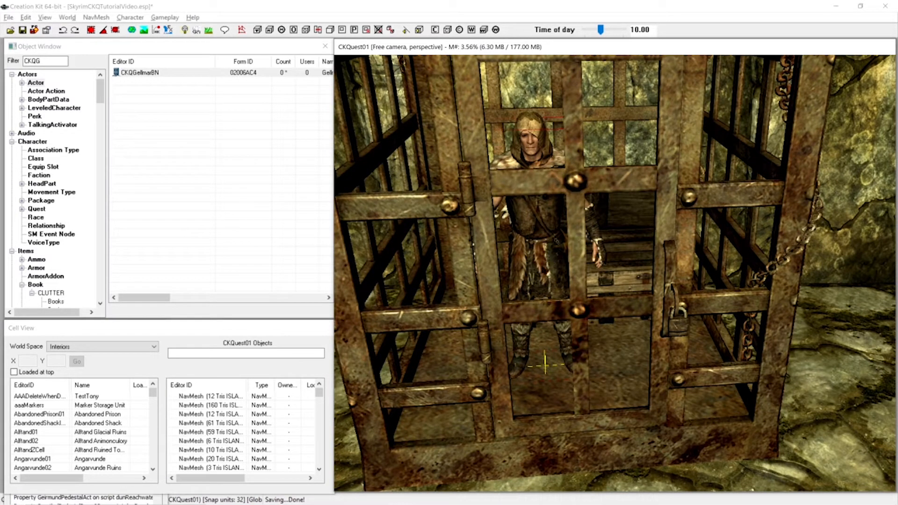
pyautogui.moveTo(544, 269); pyautogui.dragTo(510, 259)
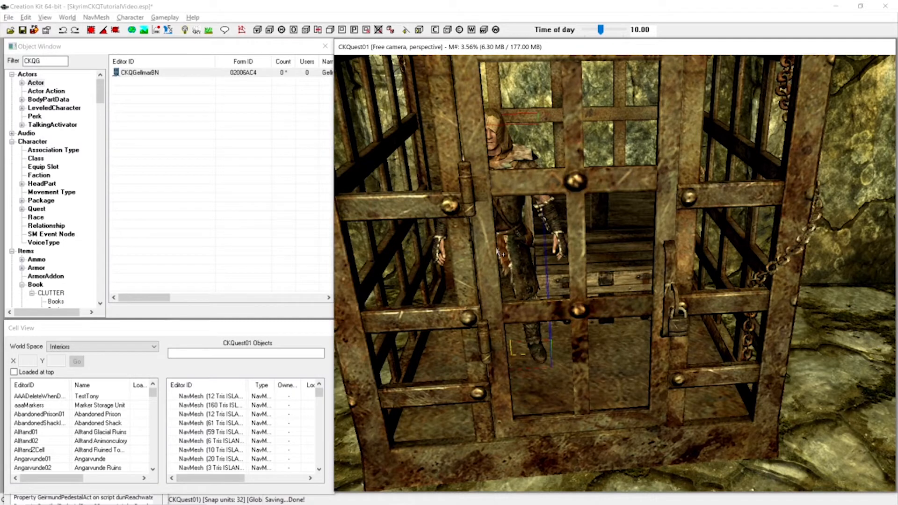
# Clear the CKQG filter and search all object categories for lockpickidle
pyautogui.doubleClick(38, 61)
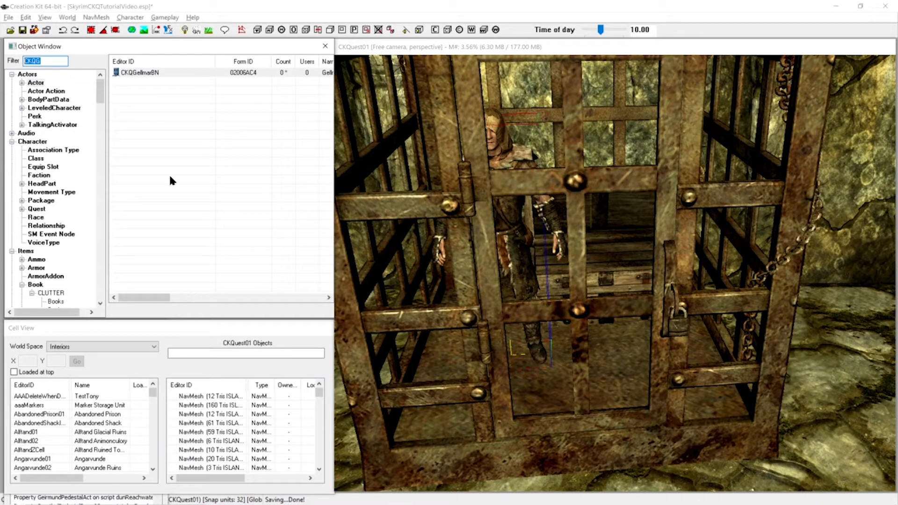
pyautogui.scroll(-5, 513, 237)
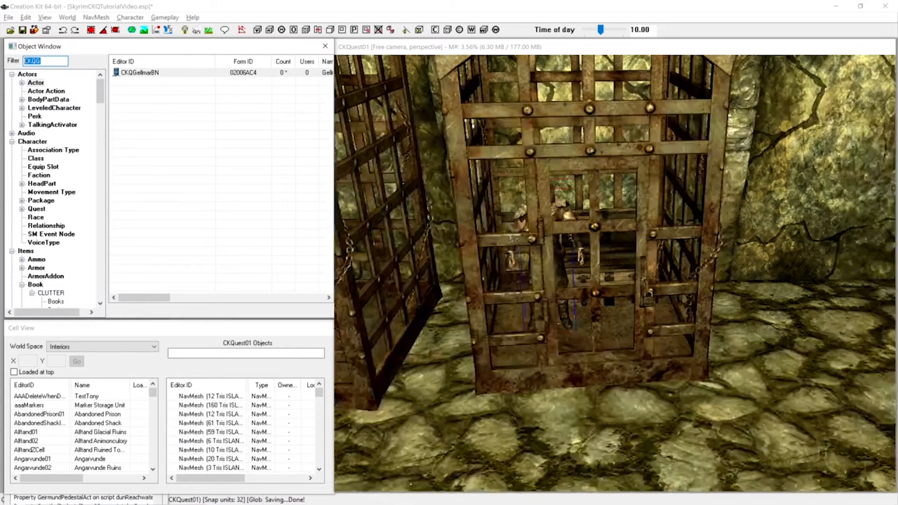
pyautogui.scroll(-1, 512, 238)
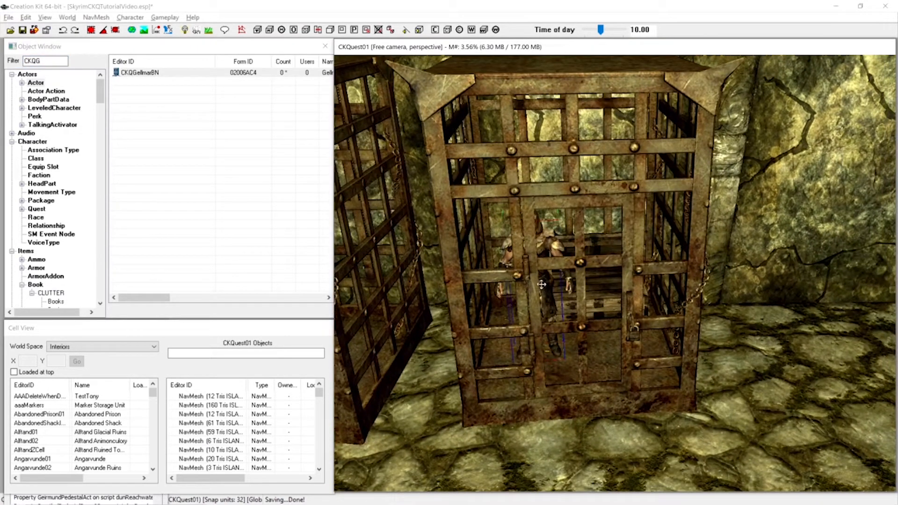
pyautogui.keyDown('shift'); pyautogui.moveTo(538, 284); pyautogui.dragTo(583, 260, button='middle'); pyautogui.keyUp('shift')
pyautogui.scroll(6, 583, 271)
pyautogui.scroll(3, 583, 271)
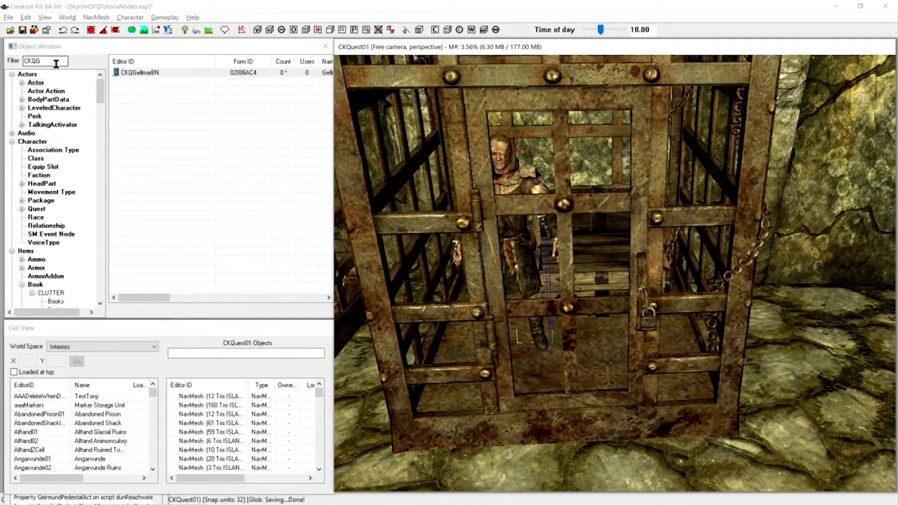
pyautogui.moveTo(56, 63); pyautogui.dragTo(20, 63)
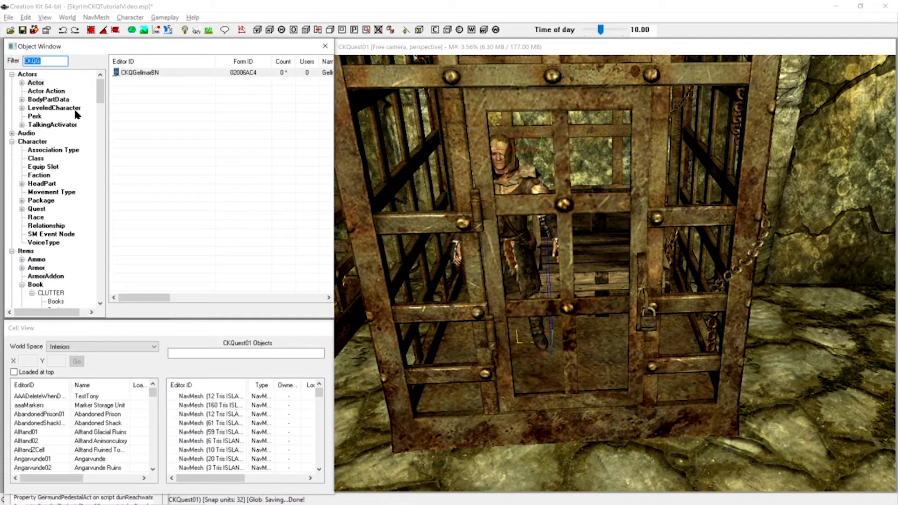
pyautogui.press('BackSpace')
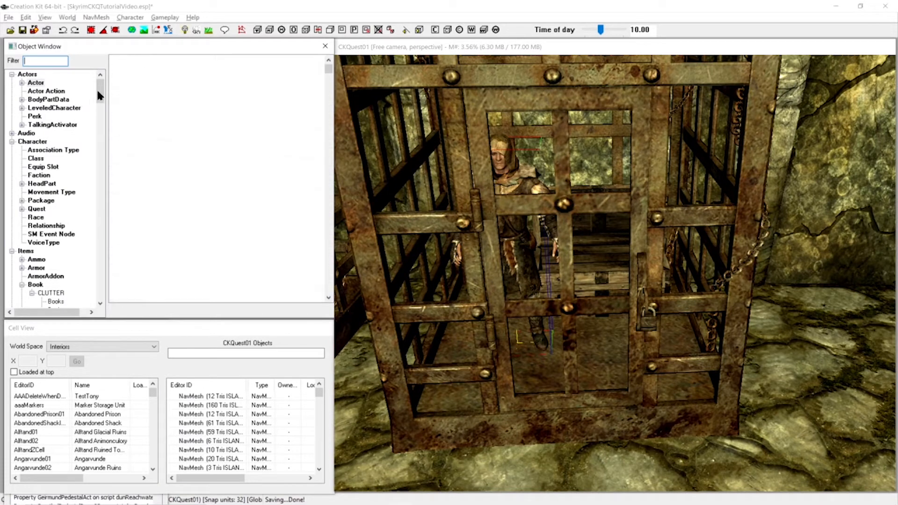
pyautogui.moveTo(98, 91); pyautogui.dragTo(100, 292)
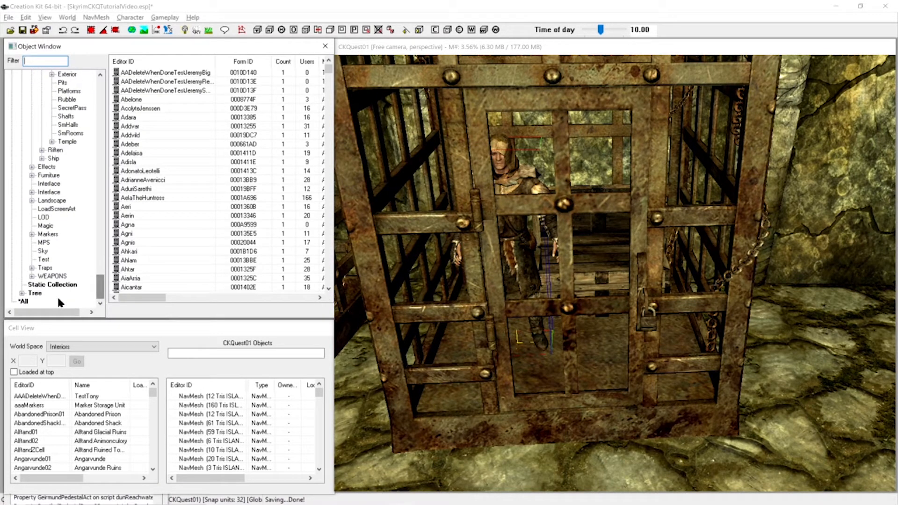
pyautogui.click(23, 301)
pyautogui.click(53, 63)
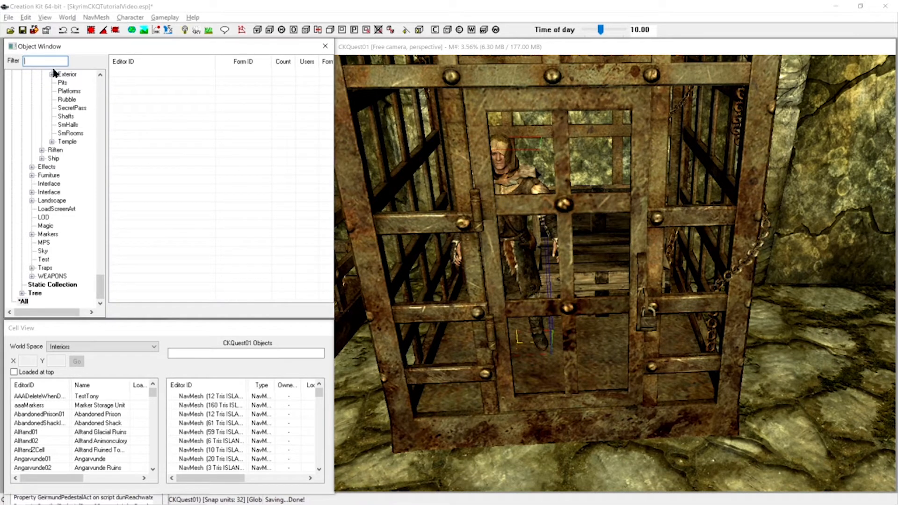
pyautogui.write('lockpickidle')
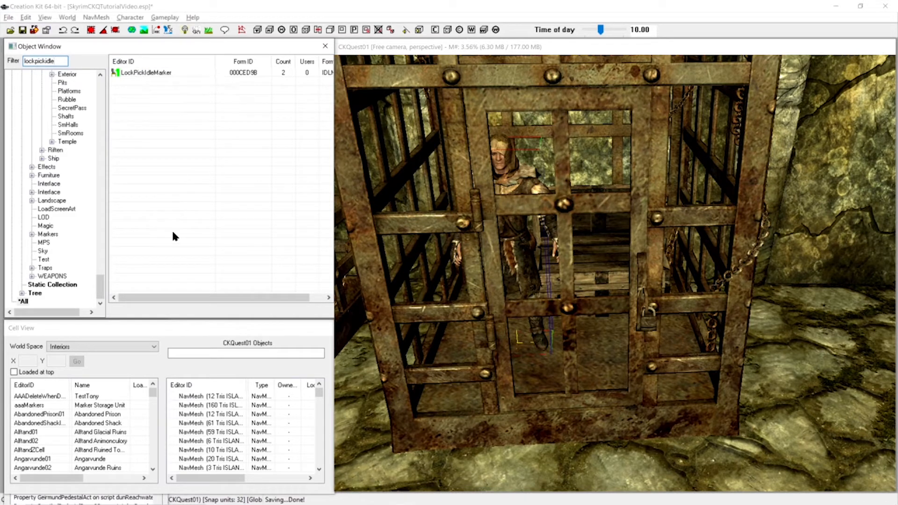
# Place a LockPickIdleMarker on the cage floor beside Gellmar and adjust its position and rotation so it faces the padlocked door
pyautogui.click(147, 74)
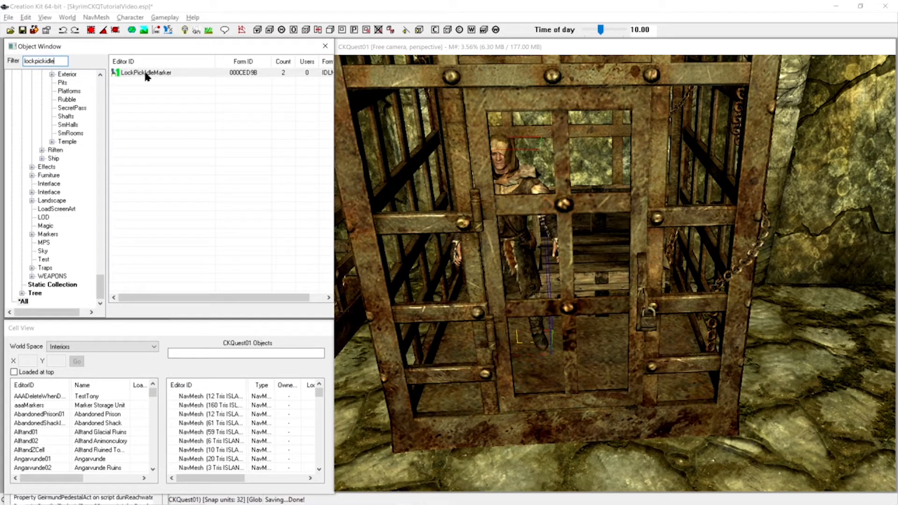
pyautogui.moveTo(147, 75)
pyautogui.mouseDown()
pyautogui.moveTo(352, 234)
pyautogui.moveTo(606, 356)
pyautogui.mouseUp()
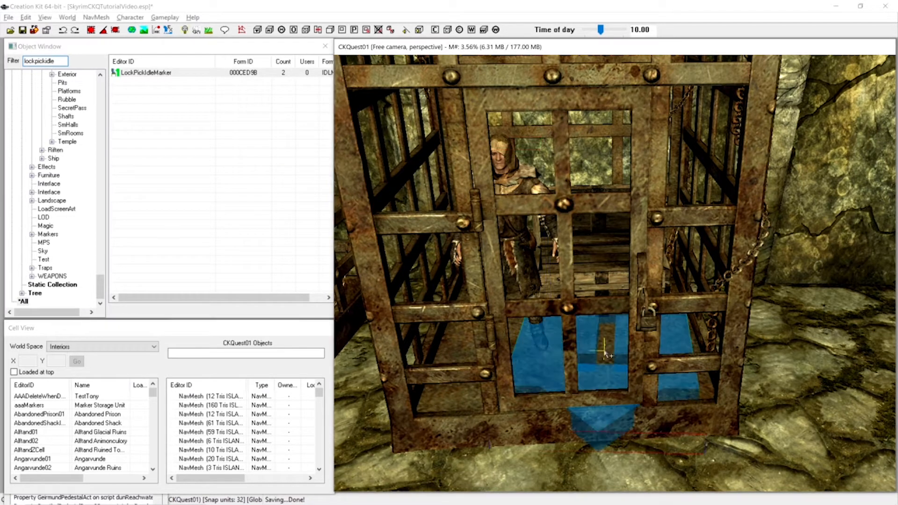
pyautogui.keyDown('shift'); pyautogui.moveTo(603, 357); pyautogui.dragTo(597, 360, button='middle'); pyautogui.keyUp('shift')
pyautogui.moveTo(597, 359); pyautogui.dragTo(608, 358, button='right')
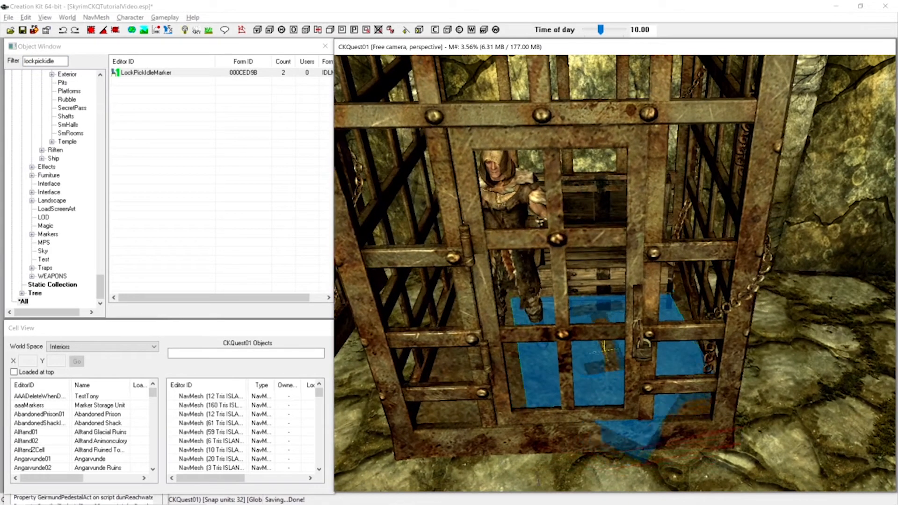
pyautogui.moveTo(596, 360)
pyautogui.mouseDown()
pyautogui.moveTo(604, 376)
pyautogui.moveTo(594, 344)
pyautogui.mouseUp()
pyautogui.moveTo(600, 344)
pyautogui.keyDown('shift'); pyautogui.mouseDown(button='middle')
pyautogui.moveTo(596, 335)
pyautogui.moveTo(609, 346)
pyautogui.moveTo(601, 340)
pyautogui.mouseUp(button='middle'); pyautogui.keyUp('shift')
pyautogui.moveTo(601, 345); pyautogui.dragTo(608, 358)
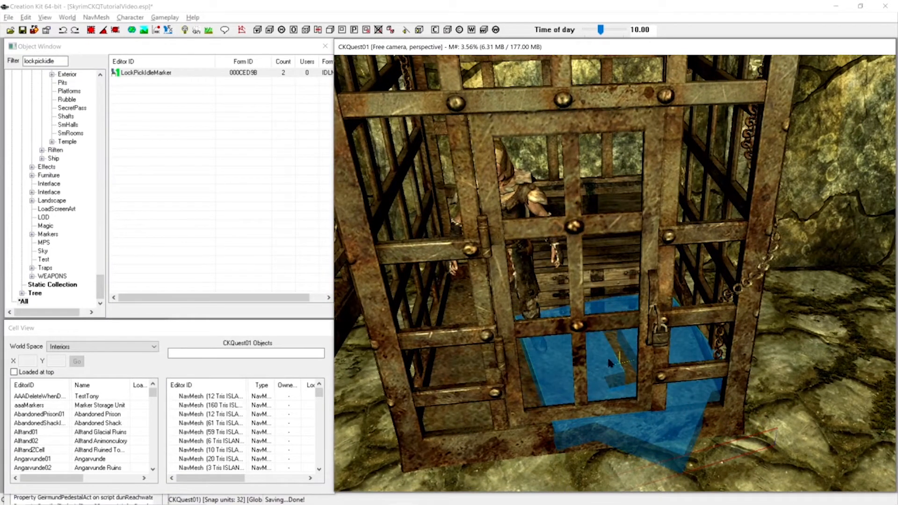
pyautogui.keyDown('shift'); pyautogui.moveTo(607, 356); pyautogui.dragTo(598, 354, button='middle'); pyautogui.keyUp('shift')
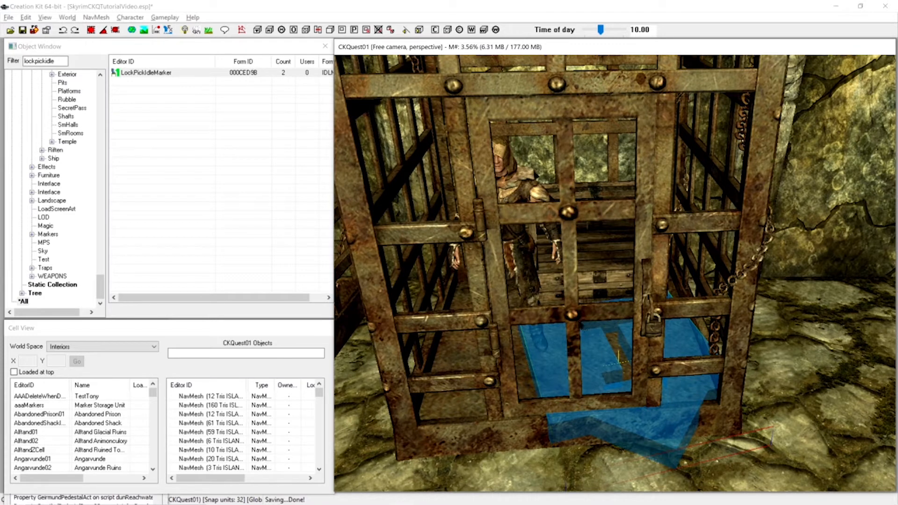
# Add the LockPickIdleMarker in the cage as a linked reference on Gellmar's placed actor, with keyword NONE
pyautogui.doubleClick(516, 252)
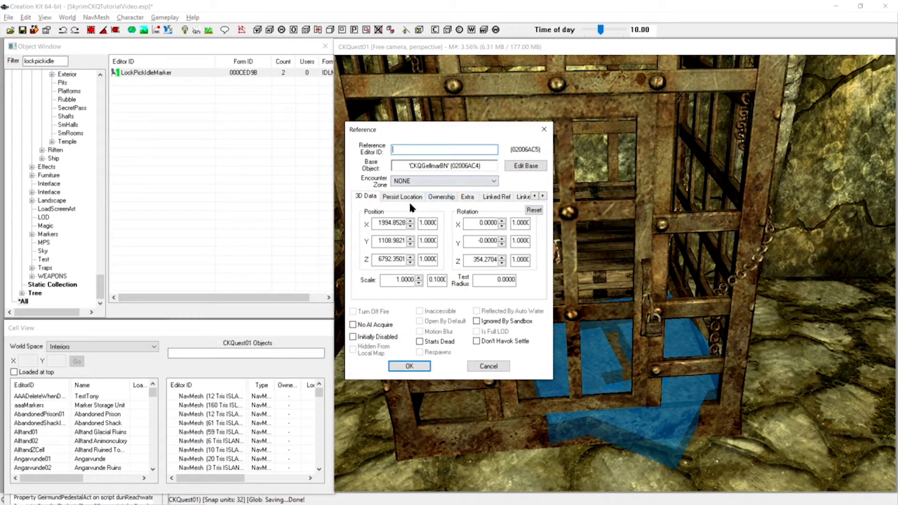
pyautogui.click(495, 197)
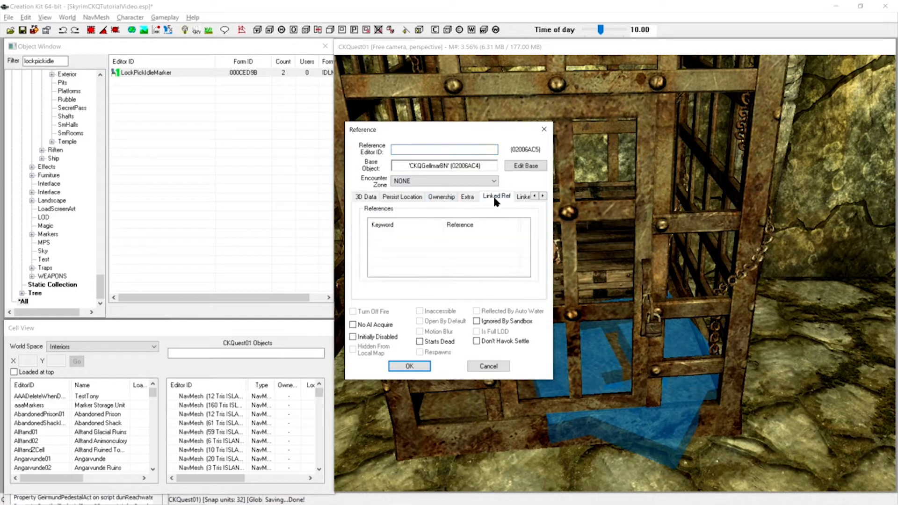
pyautogui.rightClick(403, 239)
pyautogui.click(430, 246)
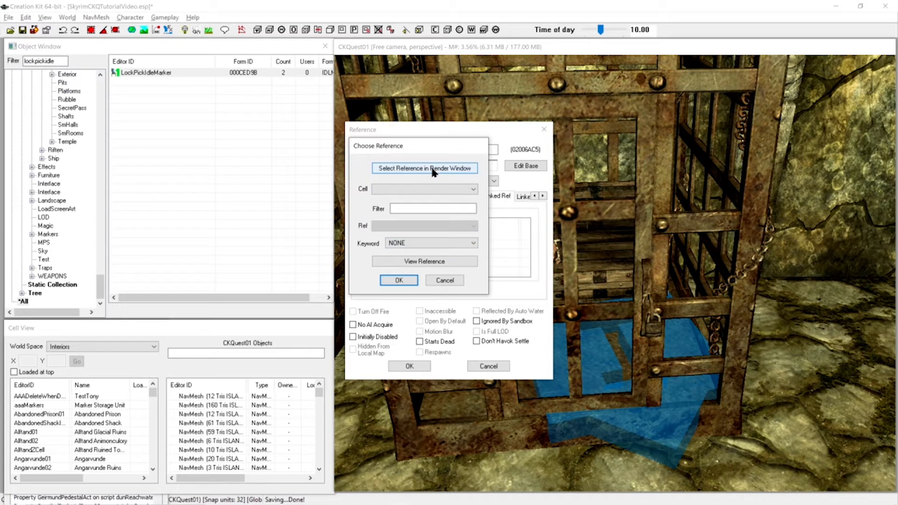
pyautogui.click(409, 169)
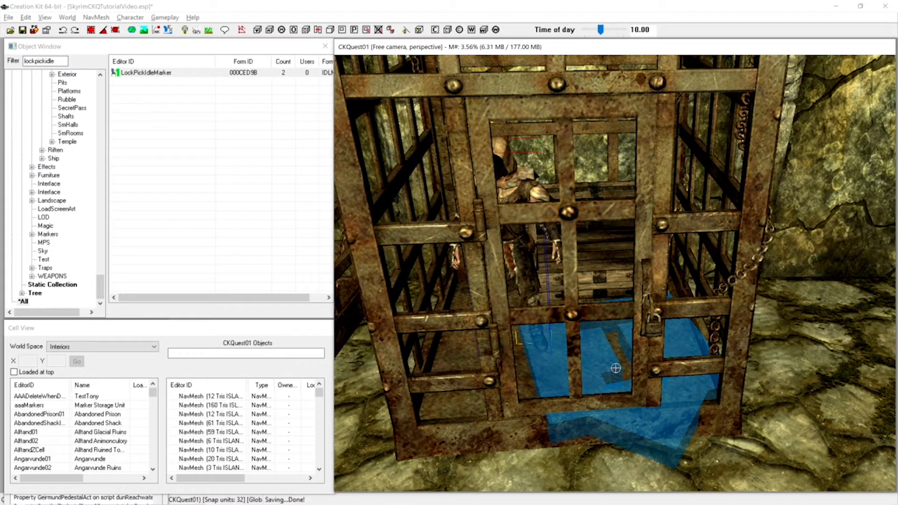
pyautogui.doubleClick(594, 351)
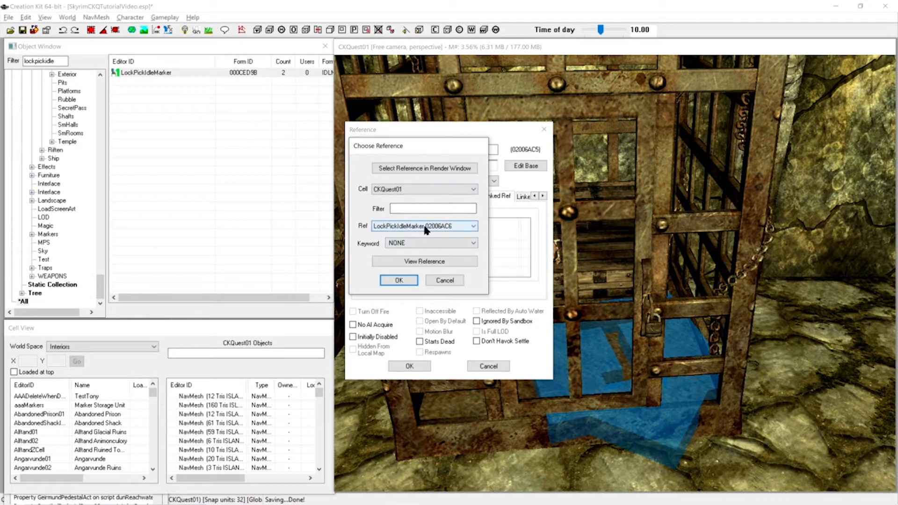
pyautogui.click(398, 281)
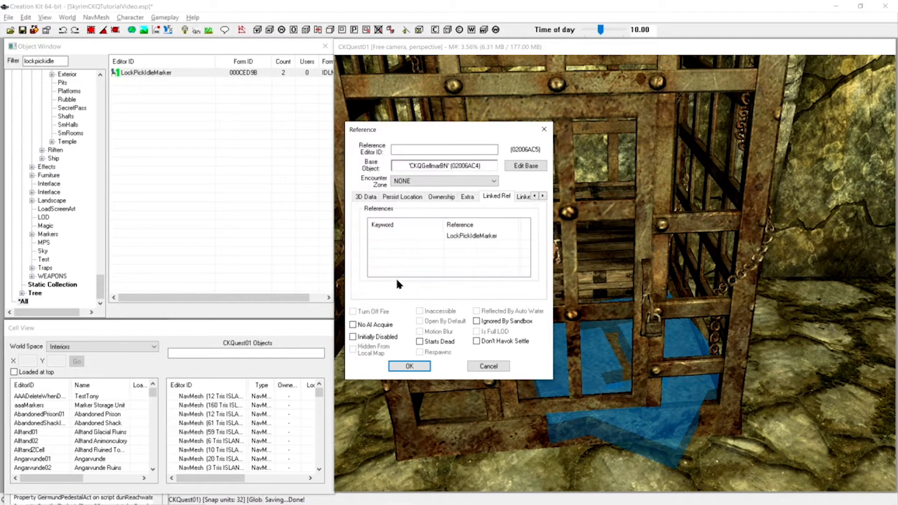
pyautogui.click(408, 367)
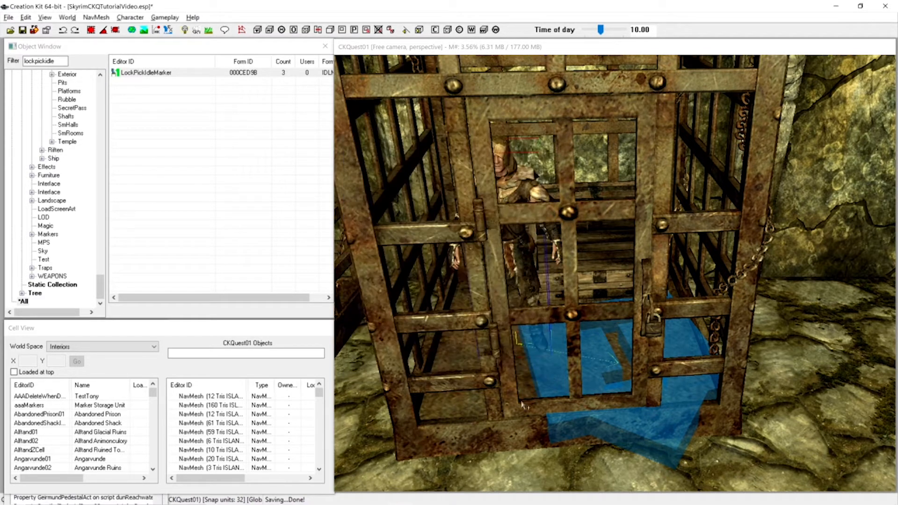
# Enable patrol data on the cage's LockPickIdleMarker reference and set its idle time to 1
pyautogui.doubleClick(599, 361)
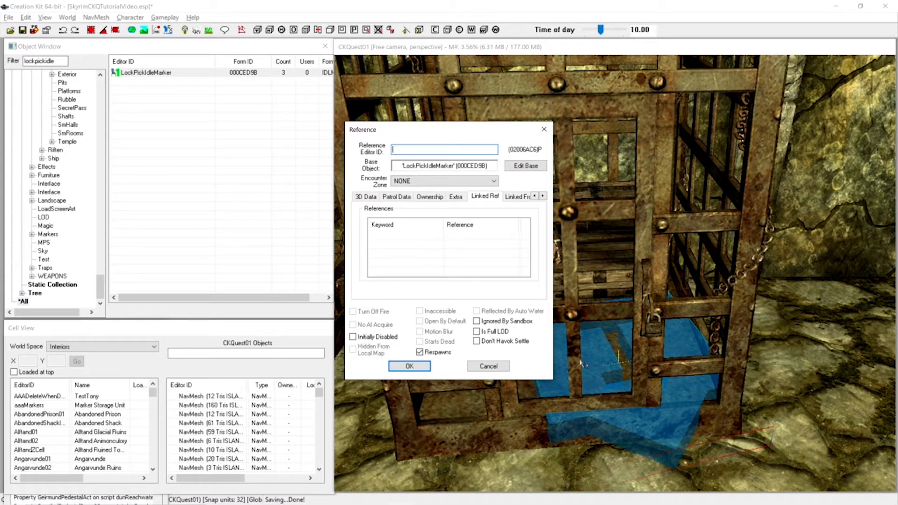
pyautogui.click(394, 199)
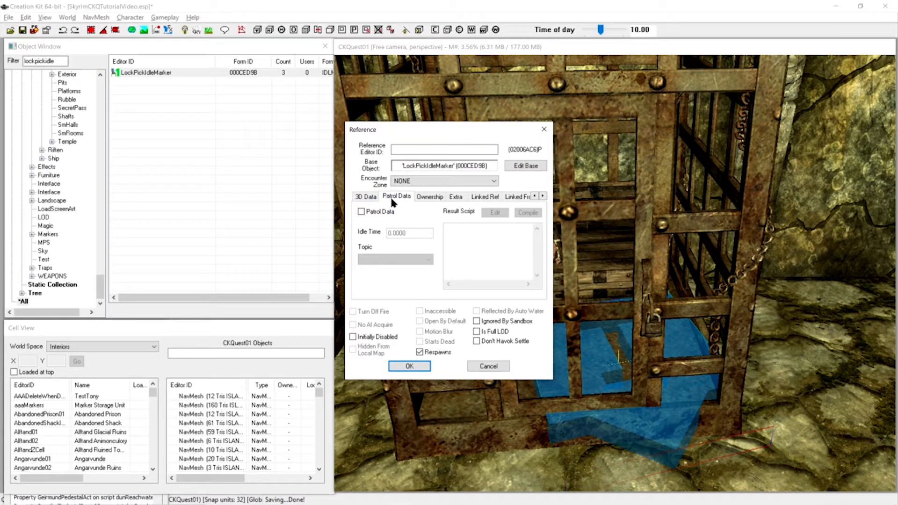
pyautogui.click(361, 212)
pyautogui.click(409, 234)
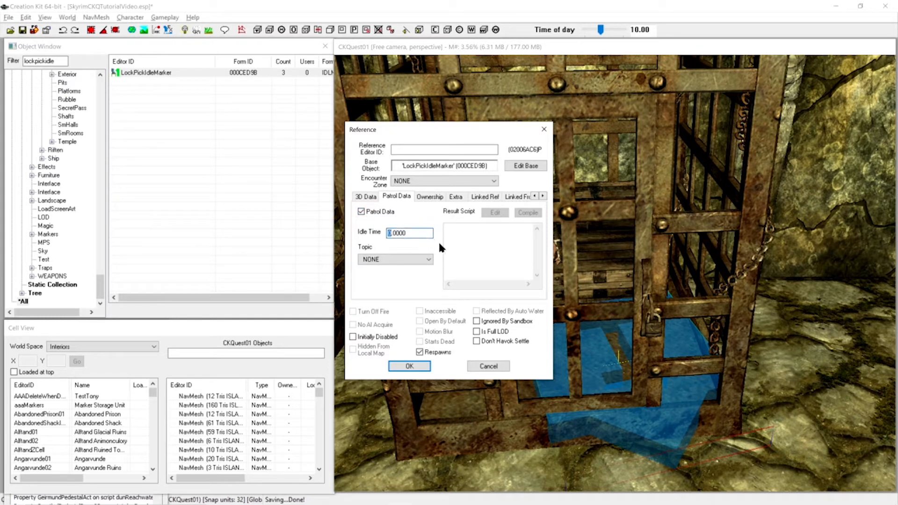
pyautogui.write('1')
pyautogui.click(410, 366)
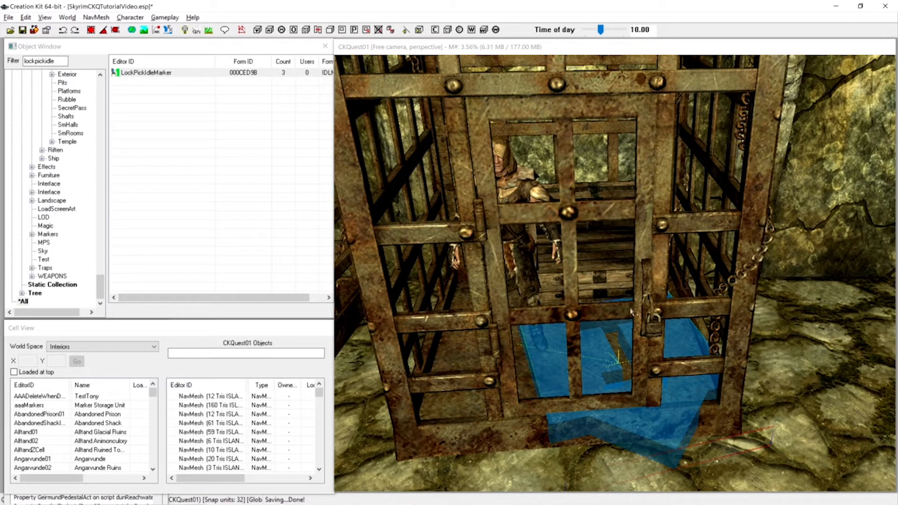
# Check the marker's placement in Gellmar's cage and save the plugin
pyautogui.scroll(-1, 571, 265)
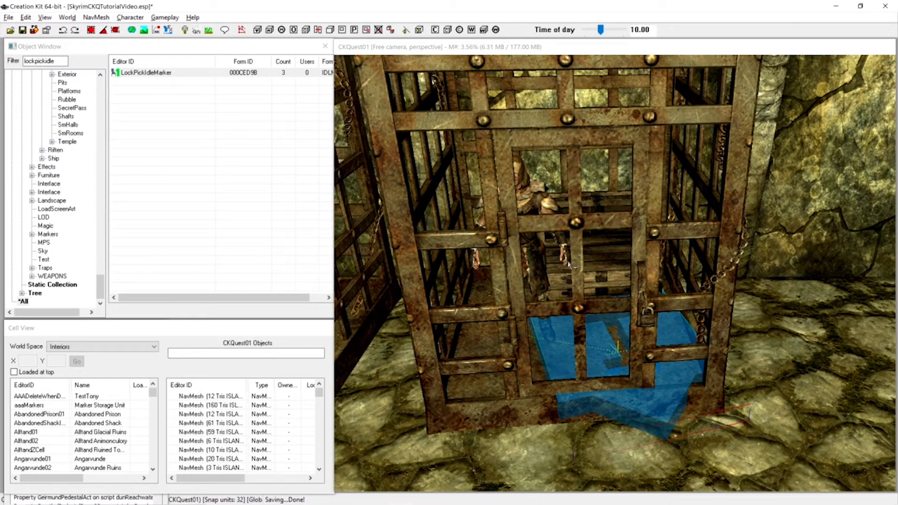
pyautogui.scroll(-2, 570, 265)
pyautogui.scroll(-3, 570, 260)
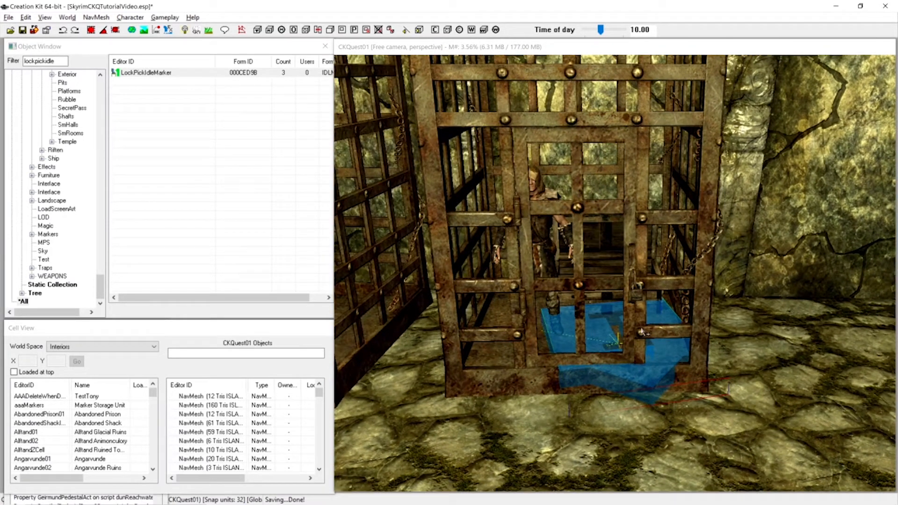
pyautogui.scroll(-2, 635, 323)
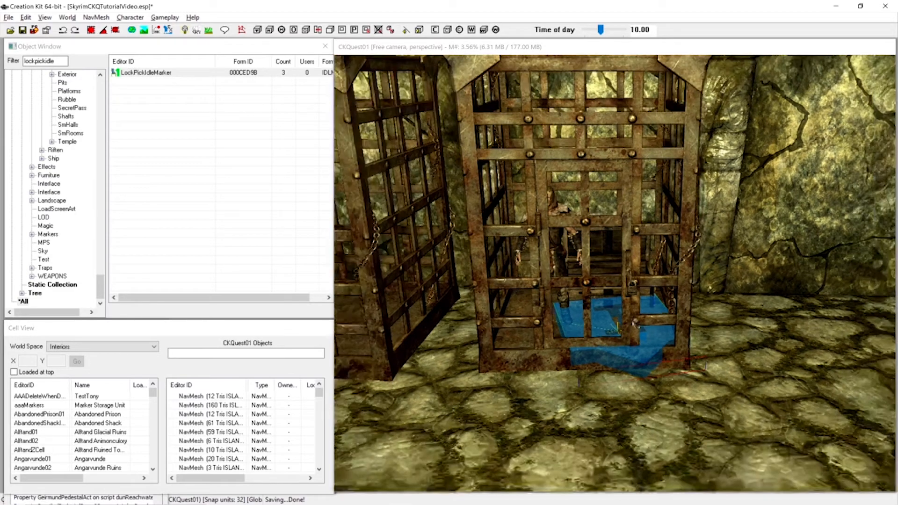
pyautogui.scroll(5, 635, 322)
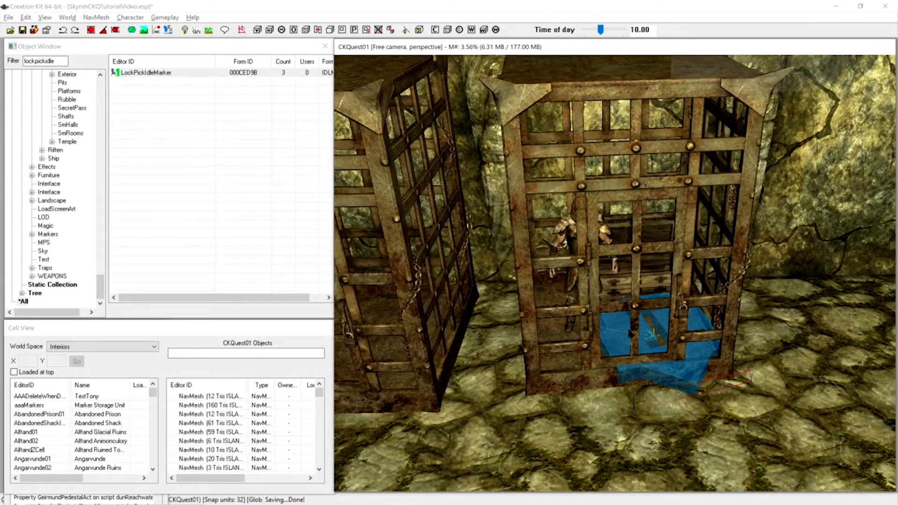
pyautogui.scroll(-4, 631, 334)
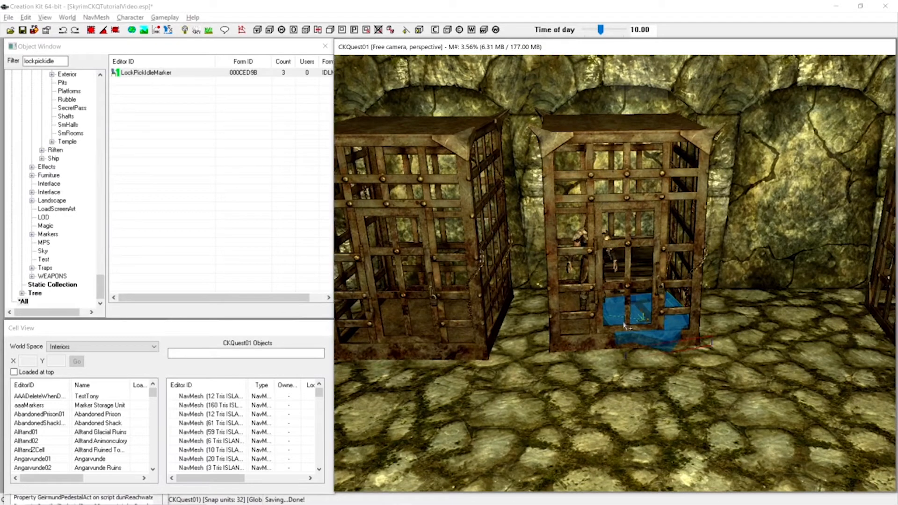
pyautogui.scroll(4, 625, 325)
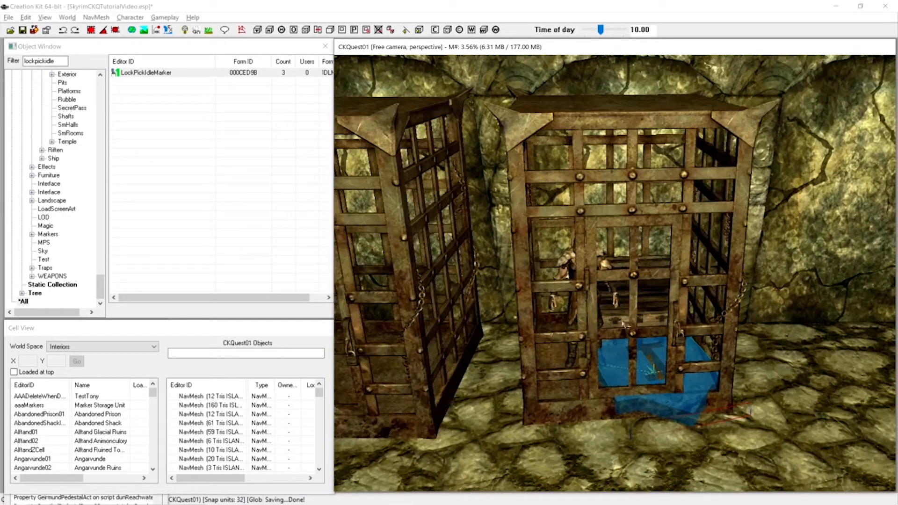
pyautogui.hotkey('ctrl', 's')
pyautogui.scroll(-1, 622, 326)
pyautogui.scroll(-1, 621, 326)
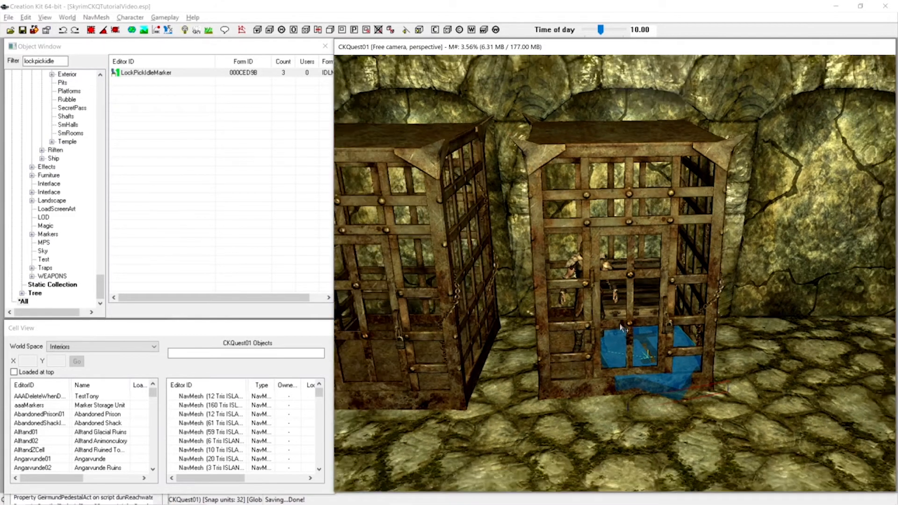
pyautogui.scroll(-1, 621, 327)
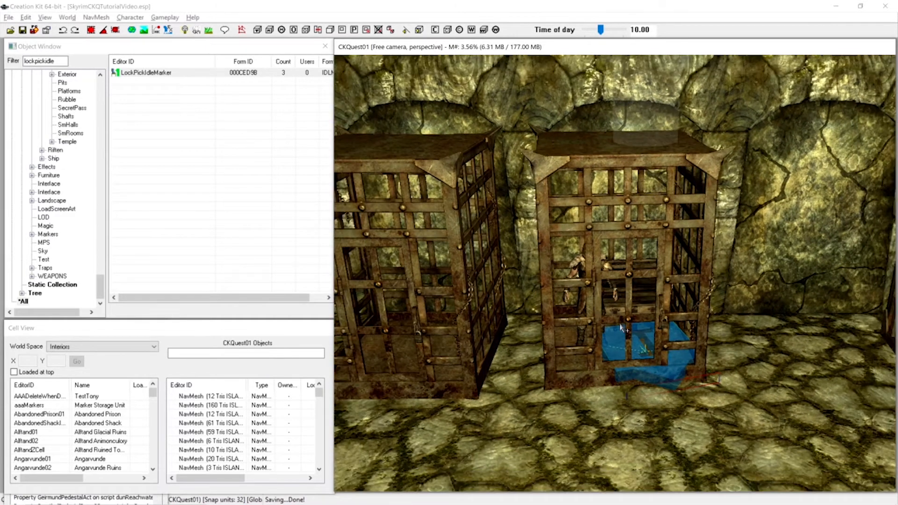
pyautogui.keyDown('shift'); pyautogui.moveTo(620, 328); pyautogui.dragTo(634, 315, button='middle'); pyautogui.keyUp('shift')
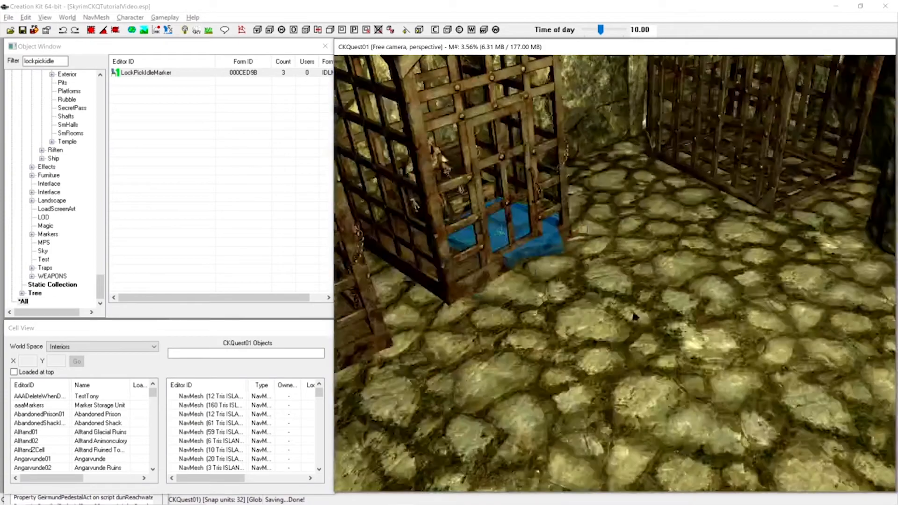
pyautogui.scroll(-4, 634, 318)
pyautogui.scroll(-5, 635, 320)
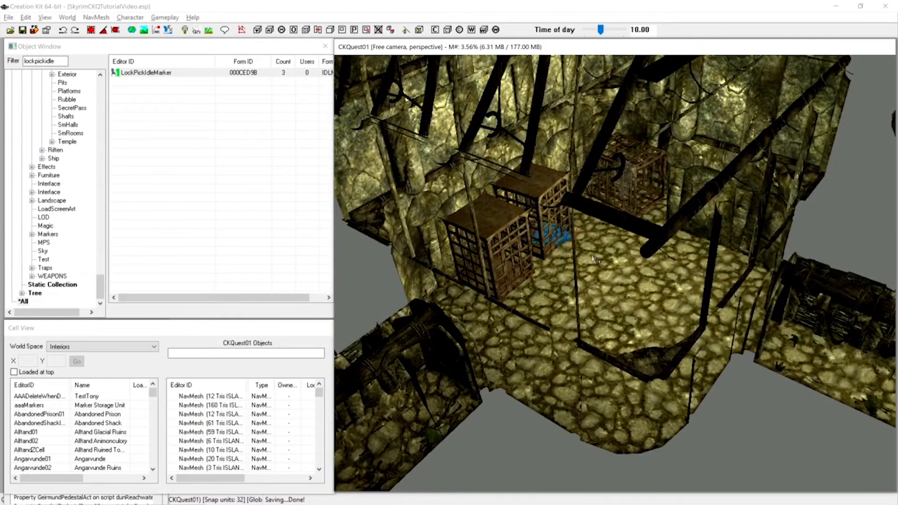
# Inspect the row of prison cages around Gellmar in CKQuest01 and save the plugin
pyautogui.moveTo(596, 259)
pyautogui.keyDown('shift'); pyautogui.mouseDown(button='middle')
pyautogui.moveTo(565, 256)
pyautogui.moveTo(586, 273)
pyautogui.moveTo(563, 260)
pyautogui.moveTo(593, 277)
pyautogui.moveTo(612, 314)
pyautogui.mouseUp(button='middle'); pyautogui.keyUp('shift')
pyautogui.scroll(1, 580, 267)
pyautogui.scroll(3, 572, 268)
pyautogui.scroll(1, 573, 266)
pyautogui.scroll(2, 562, 259)
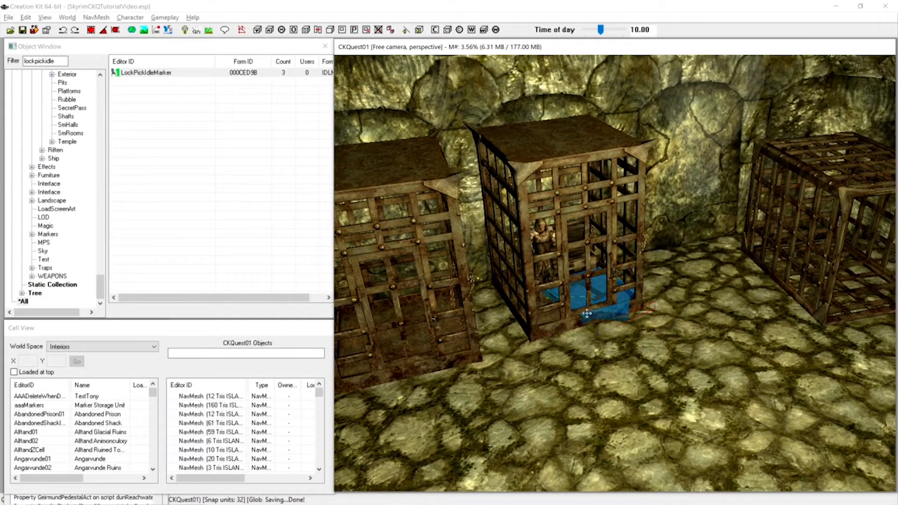
pyautogui.moveTo(623, 375)
pyautogui.keyDown('shift'); pyautogui.mouseDown(button='middle')
pyautogui.moveTo(649, 369)
pyautogui.moveTo(639, 373)
pyautogui.mouseUp(button='middle'); pyautogui.keyUp('shift')
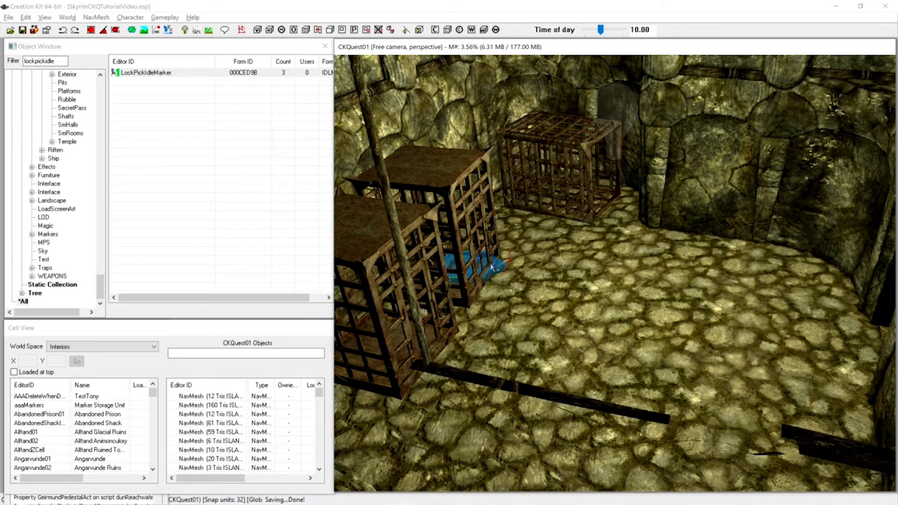
pyautogui.moveTo(663, 279)
pyautogui.keyDown('shift'); pyautogui.mouseDown(button='middle')
pyautogui.moveTo(624, 277)
pyautogui.moveTo(640, 281)
pyautogui.mouseUp(button='middle'); pyautogui.keyUp('shift')
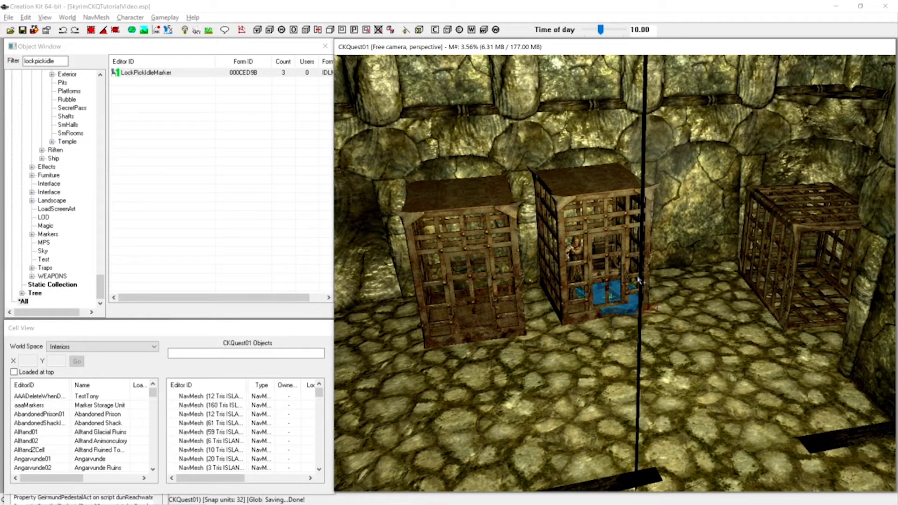
pyautogui.moveTo(638, 281)
pyautogui.keyDown('shift'); pyautogui.mouseDown(button='middle')
pyautogui.moveTo(623, 297)
pyautogui.moveTo(637, 302)
pyautogui.mouseUp(button='middle'); pyautogui.keyUp('shift')
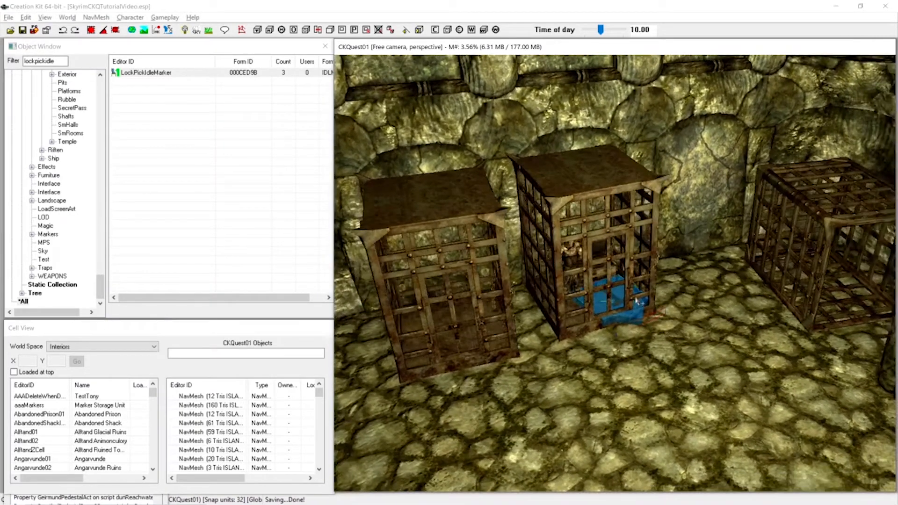
pyautogui.hotkey('ctrl', 's')
pyautogui.scroll(-1, 642, 332)
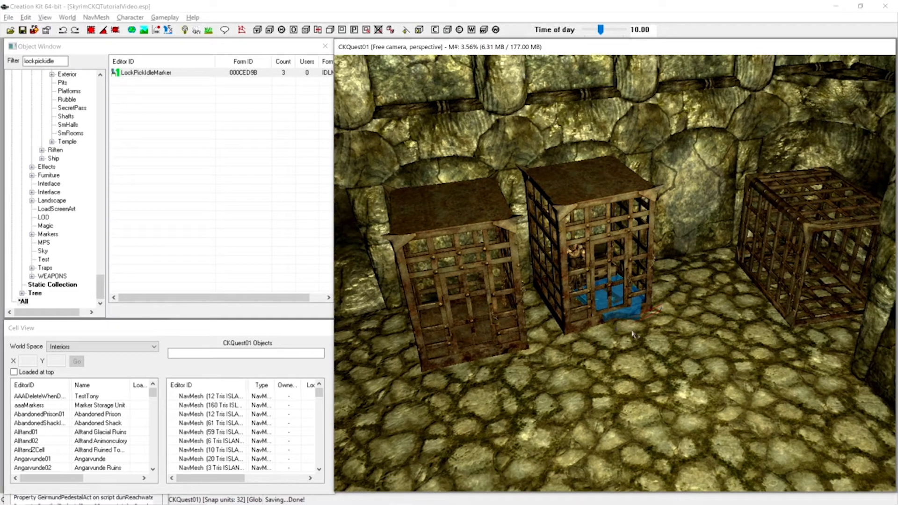
pyautogui.moveTo(633, 334)
pyautogui.keyDown('shift'); pyautogui.mouseDown(button='middle')
pyautogui.moveTo(749, 342)
pyautogui.moveTo(608, 318)
pyautogui.moveTo(641, 327)
pyautogui.moveTo(619, 328)
pyautogui.mouseUp(button='middle'); pyautogui.keyUp('shift')
pyautogui.scroll(-3, 641, 327)
pyautogui.scroll(-2, 619, 328)
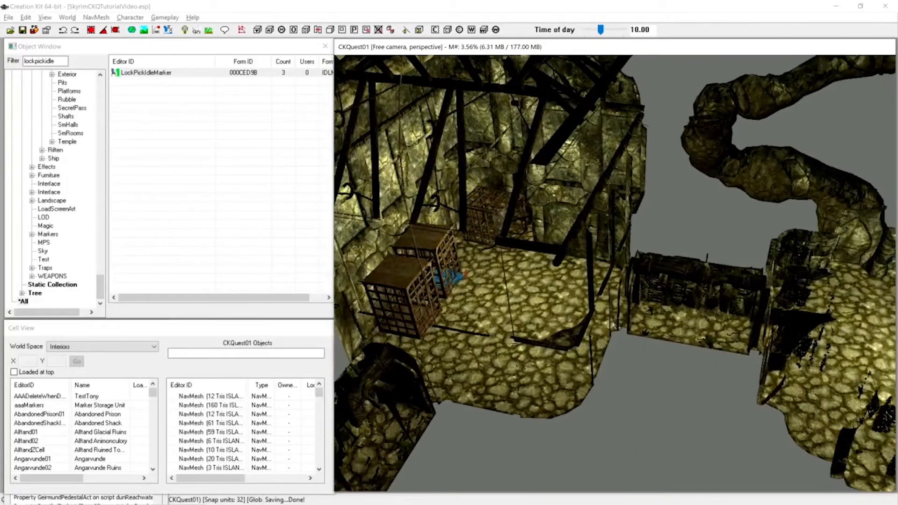
pyautogui.scroll(2, 619, 328)
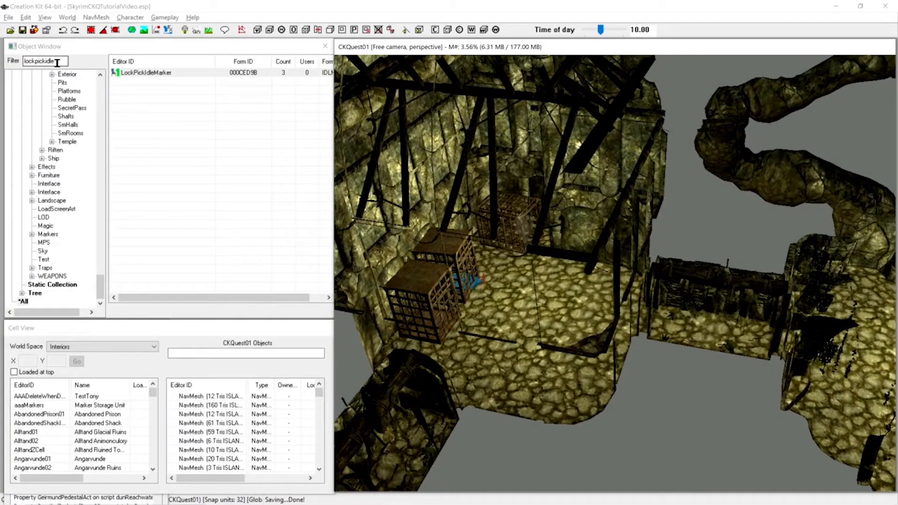
# Clear the object filter and create a new actor in the Actor category
pyautogui.doubleClick(52, 61)
pyautogui.press('BackSpace')
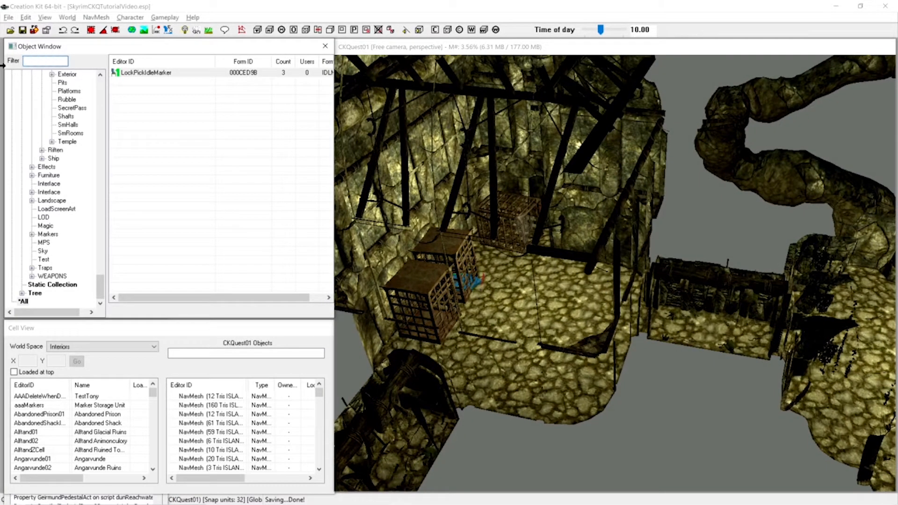
pyautogui.moveTo(100, 281); pyautogui.dragTo(101, 80)
pyautogui.click(28, 75)
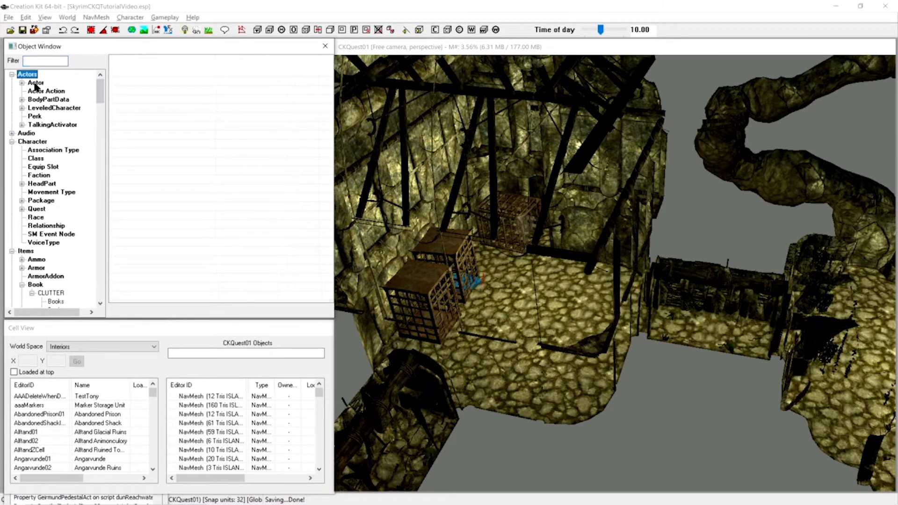
pyautogui.click(36, 84)
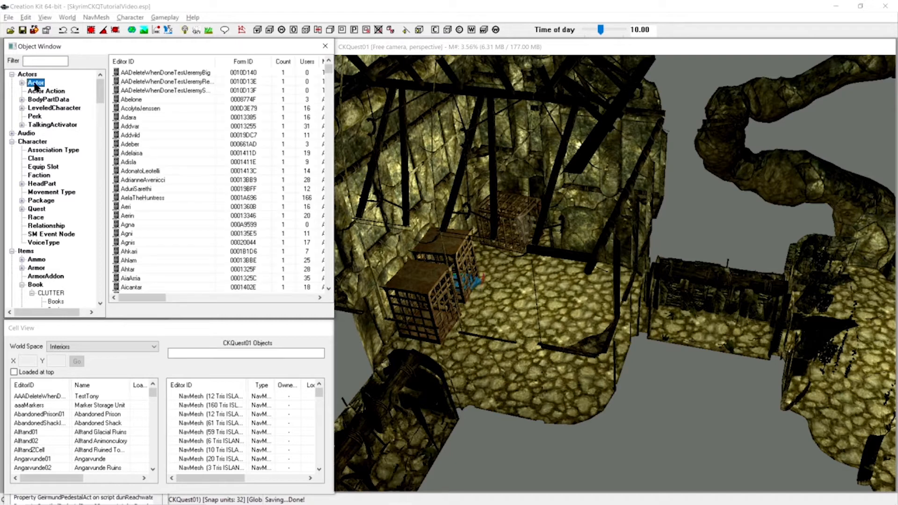
pyautogui.rightClick(172, 72)
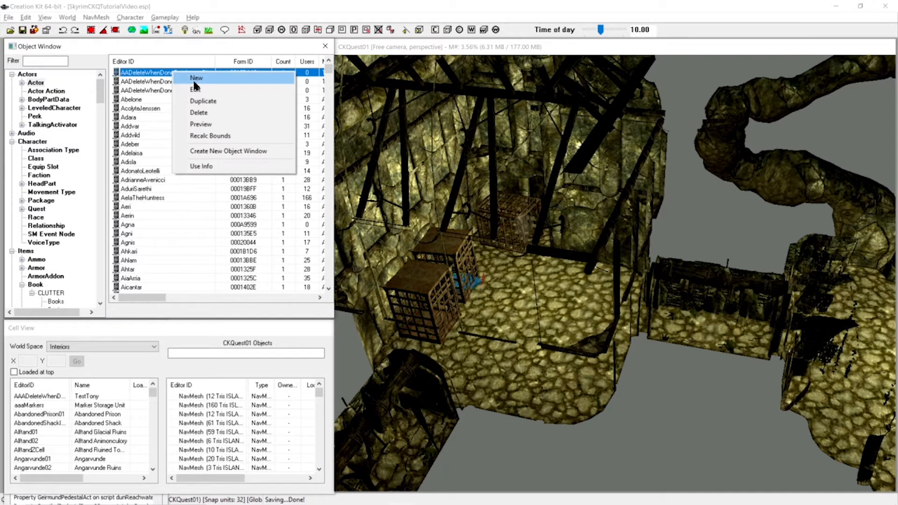
pyautogui.click(194, 83)
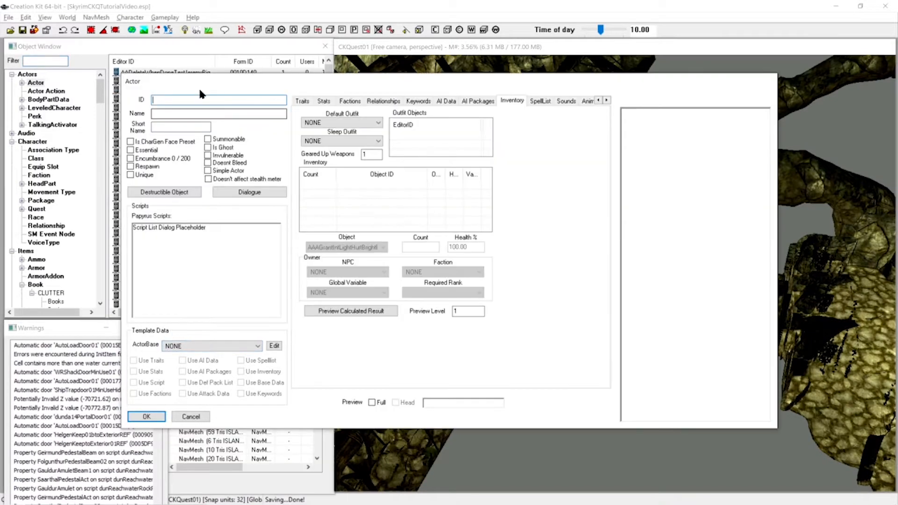
pyautogui.moveTo(184, 80); pyautogui.dragTo(197, 74)
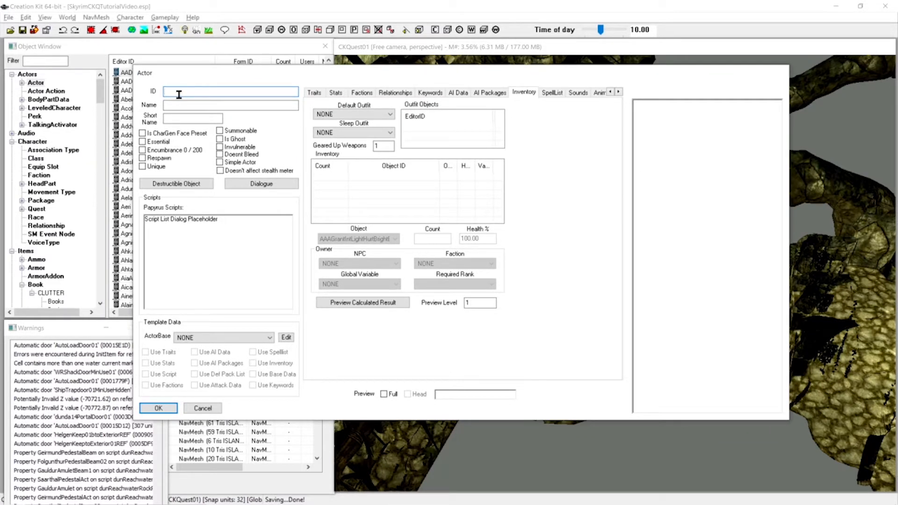
# Give the new actor the ID CKQNysgrodFF, the name Nysgrod Fine-Foot and the short name Nysgrod
pyautogui.write('CKQNusgrodFF')
pyautogui.click(182, 105)
pyautogui.write('N')
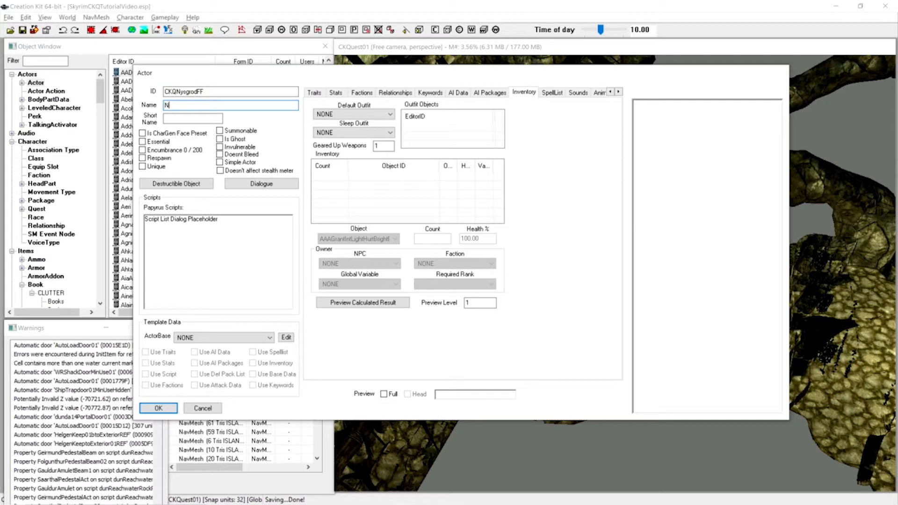
pyautogui.write('ysgrod Fine-FootNysgro')
# Set Nysgrod's template ActorBase to LvlBanditMelee1H
pyautogui.click(248, 337)
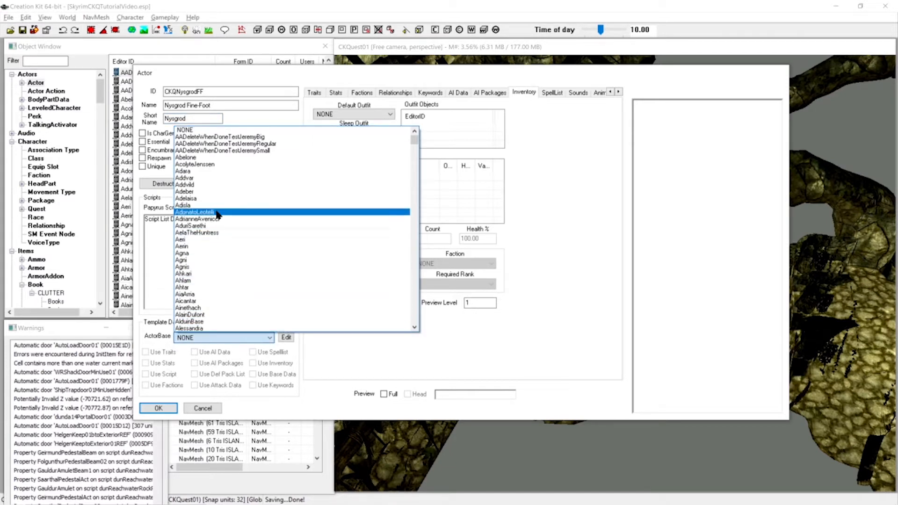
pyautogui.scroll(-3, 214, 196)
pyautogui.scroll(-13, 223, 206)
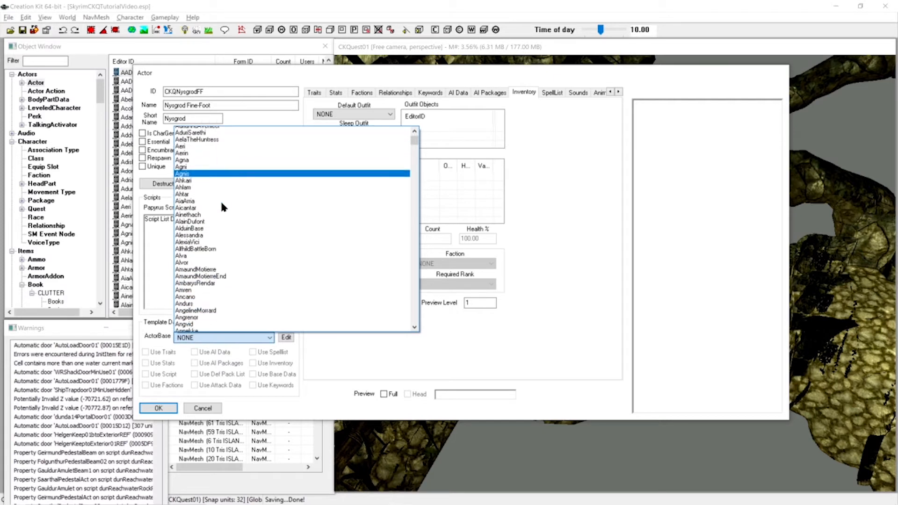
pyautogui.scroll(-7, 223, 207)
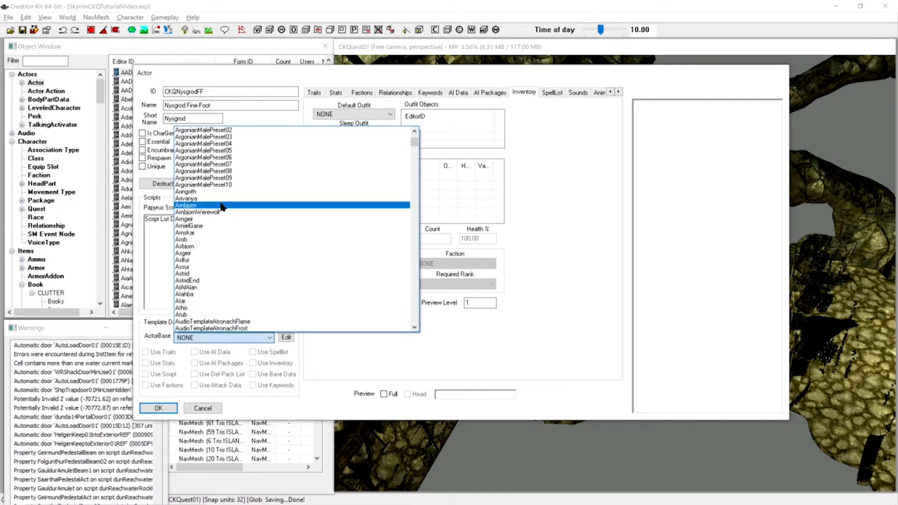
pyautogui.scroll(11, 223, 207)
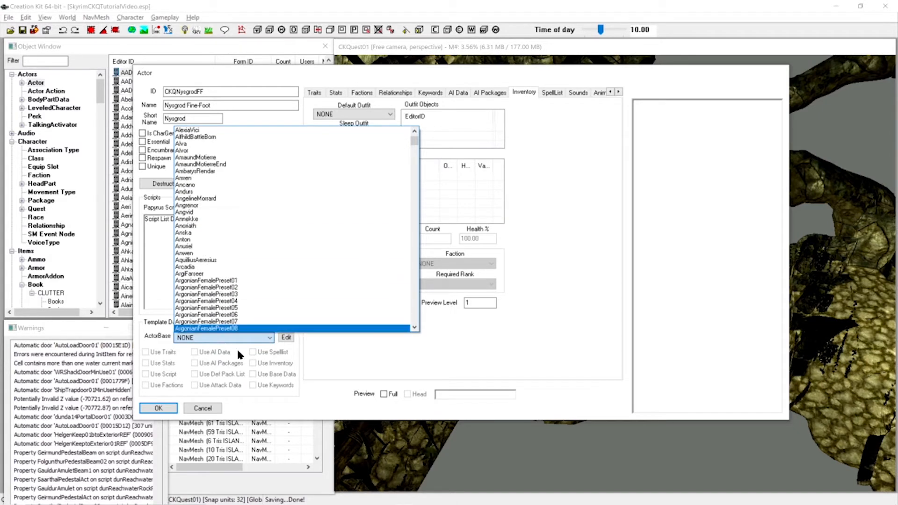
pyautogui.scroll(13, 218, 335)
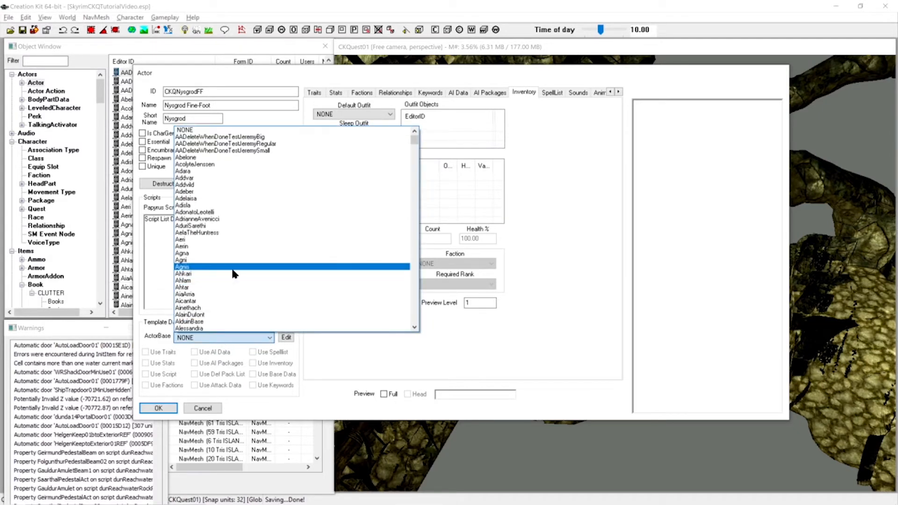
pyautogui.write('lvlb')
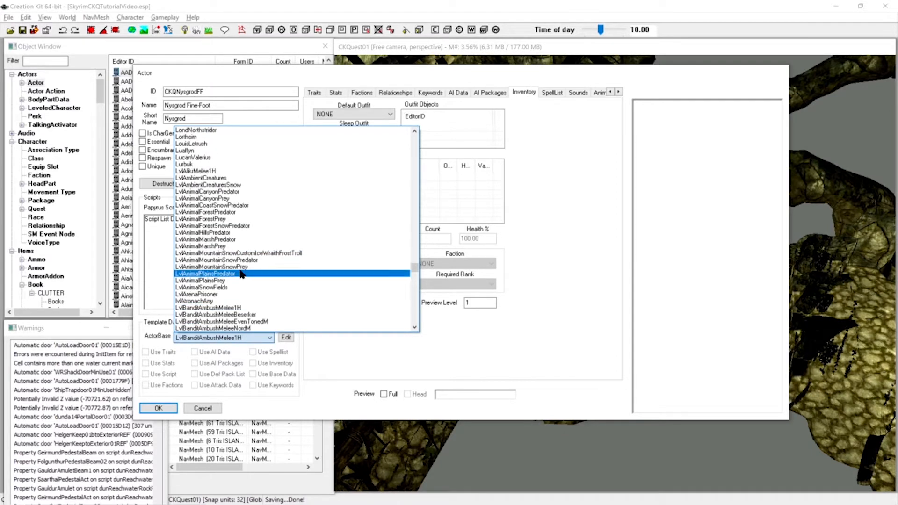
pyautogui.scroll(-3, 238, 275)
pyautogui.scroll(-2, 243, 277)
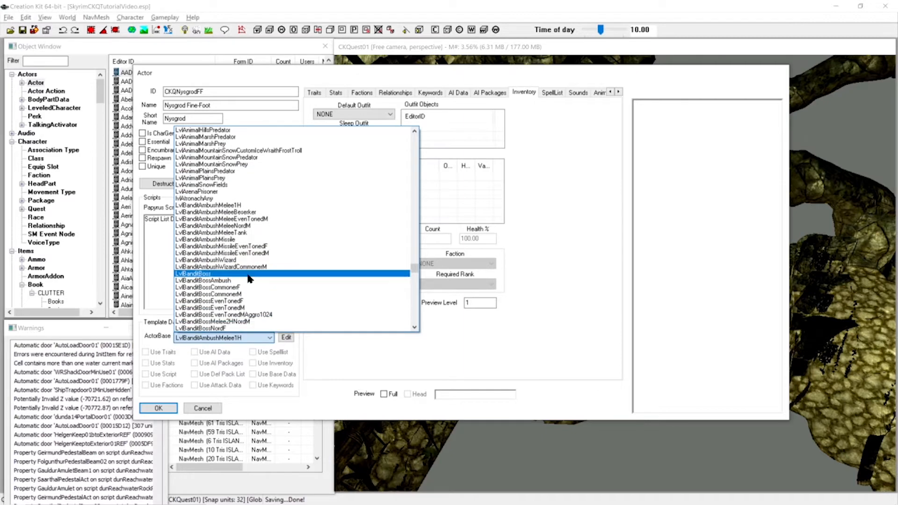
pyautogui.scroll(-1, 248, 275)
pyautogui.click(229, 335)
pyautogui.click(229, 335)
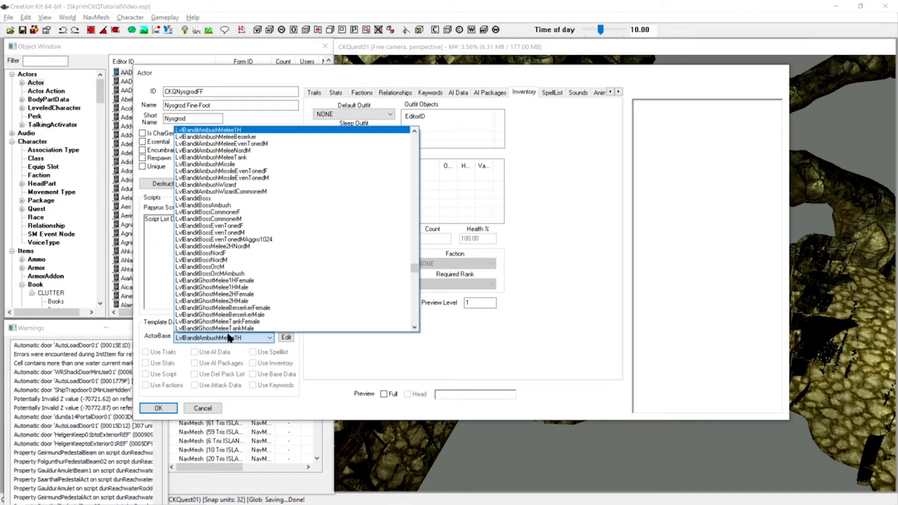
pyautogui.press('l')
pyautogui.press('l')
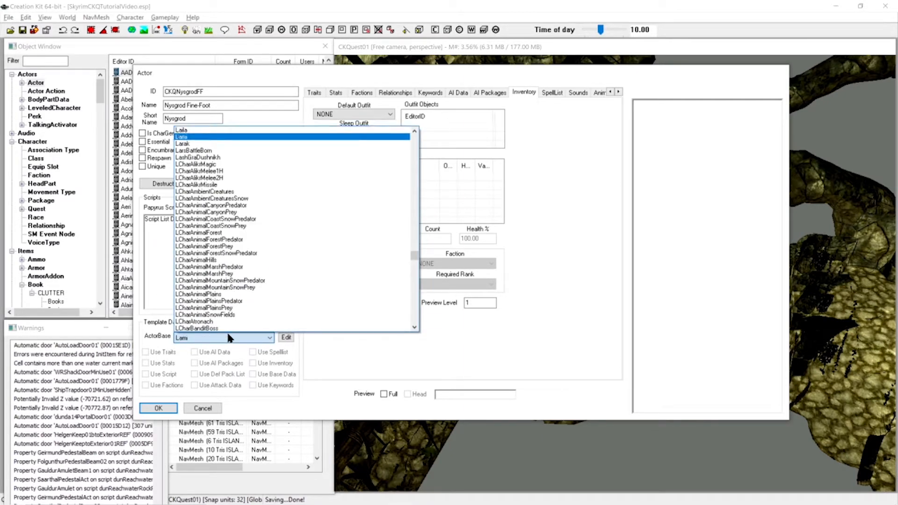
pyautogui.press('Up')
pyautogui.press('pagedown')
pyautogui.press('pagedown')
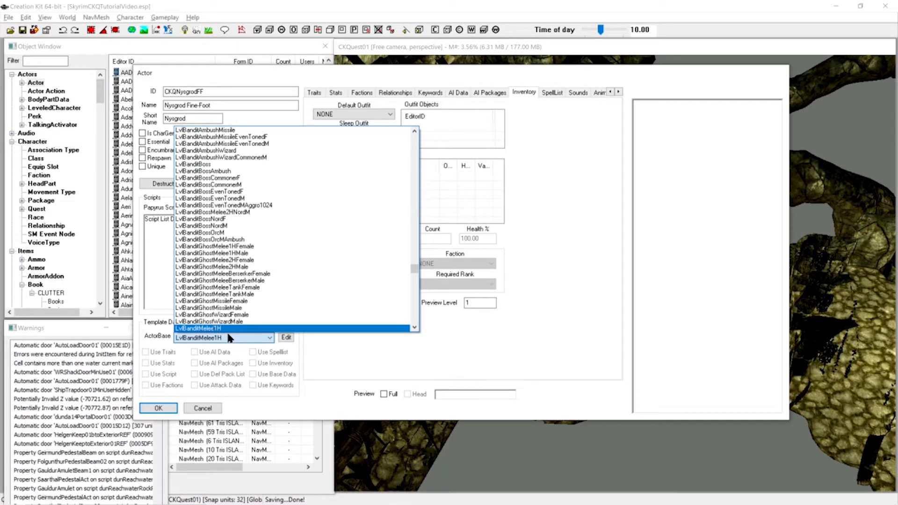
pyautogui.click(230, 328)
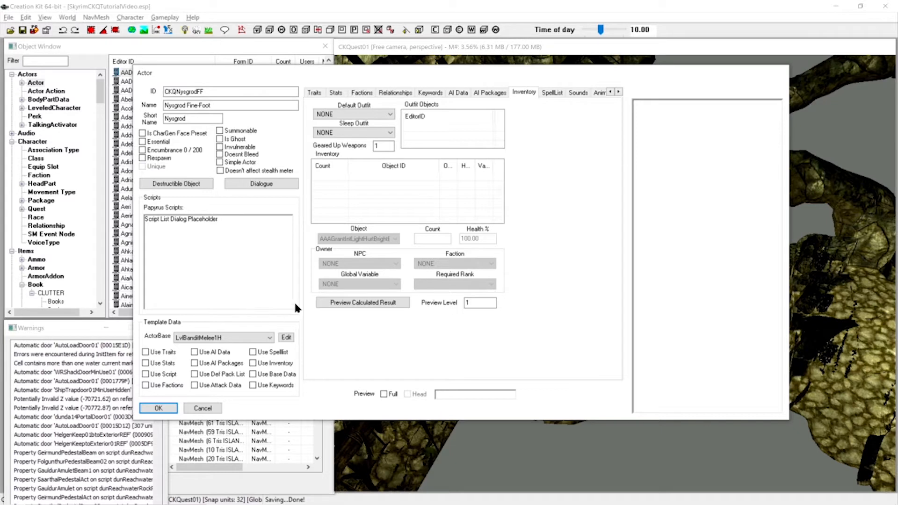
# Set Nysgrod's race to NordRace and his voice type to MaleBandit in the actor's traits
pyautogui.click(314, 93)
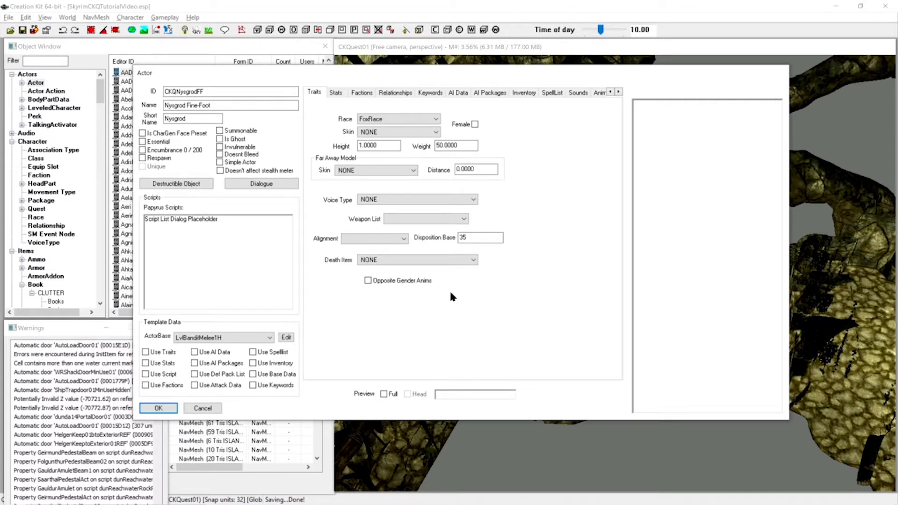
pyautogui.click(428, 120)
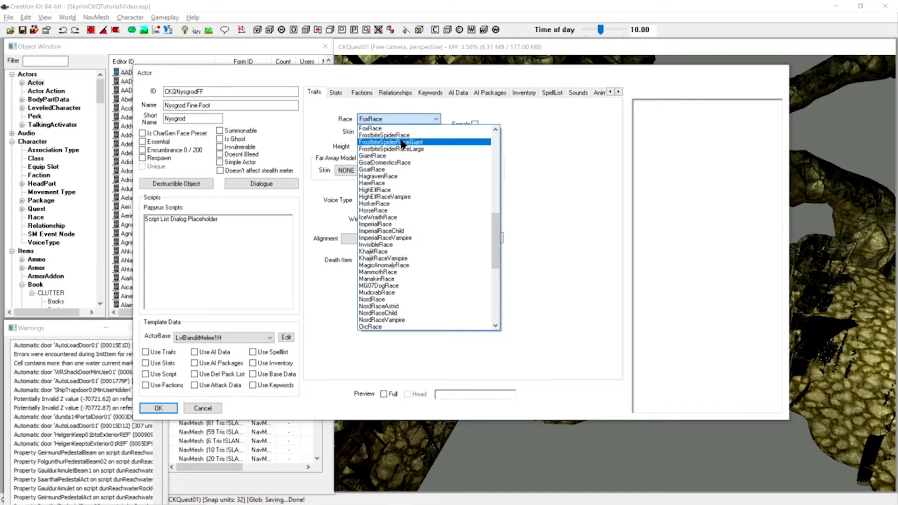
pyautogui.press('n')
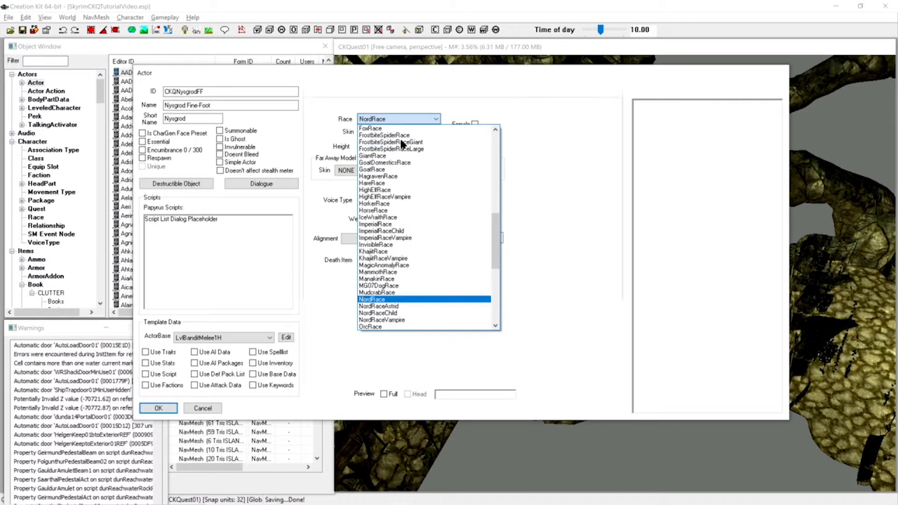
pyautogui.press('Return')
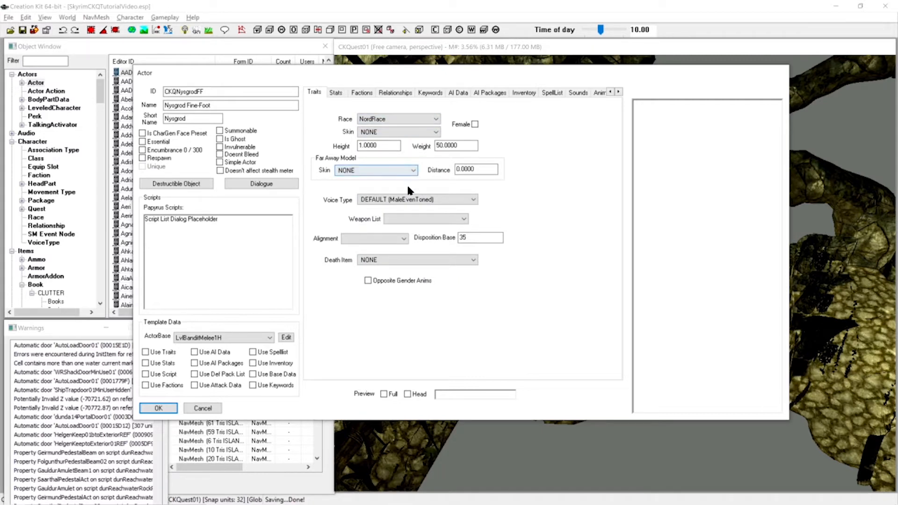
pyautogui.click(419, 200)
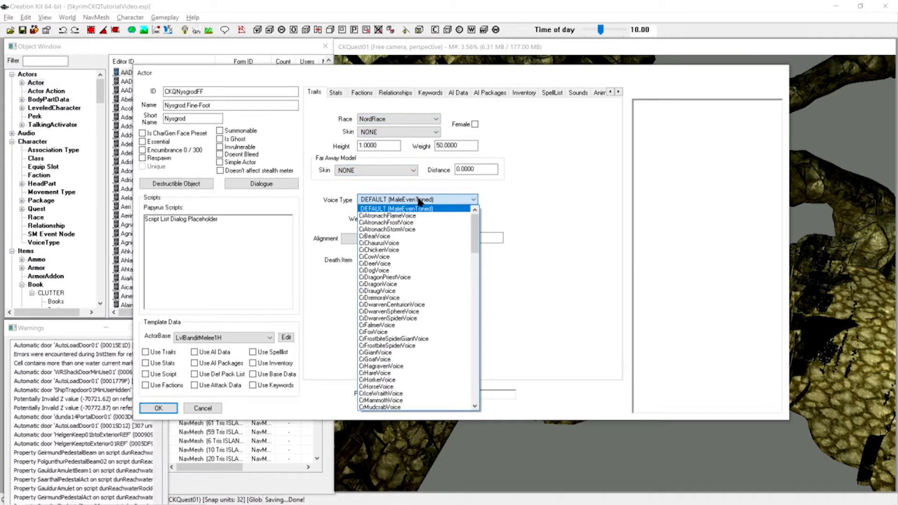
pyautogui.press('m')
pyautogui.press('Down')
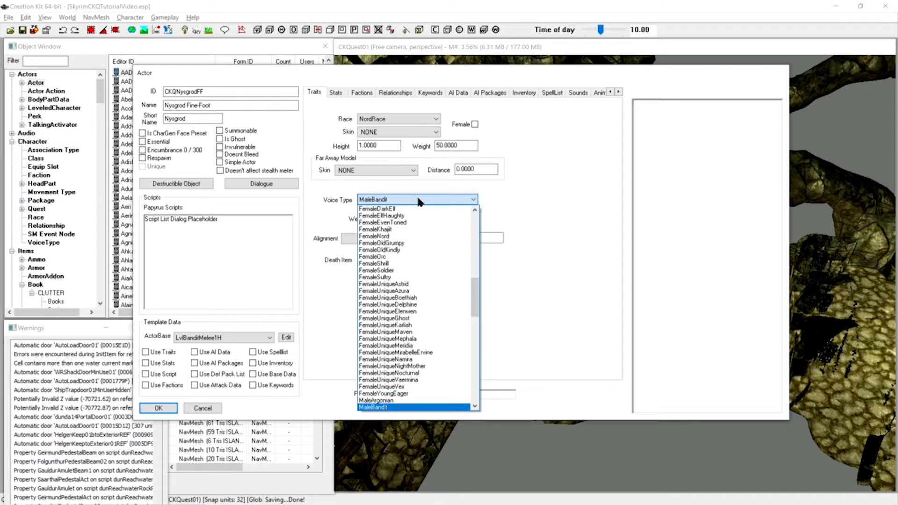
pyautogui.press('Return')
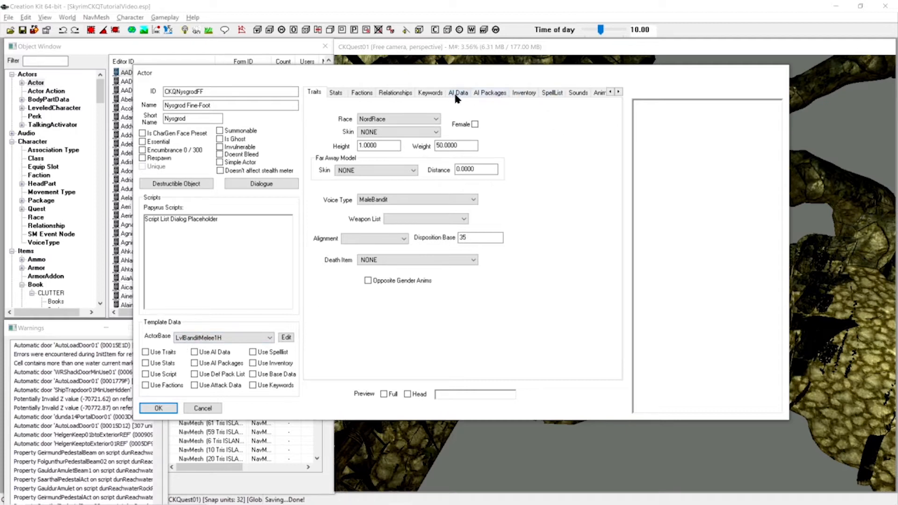
# Set Nysgrod's default outfit to HunterOutfit04Hooded in his inventory settings and review the outfit's objects
pyautogui.click(523, 93)
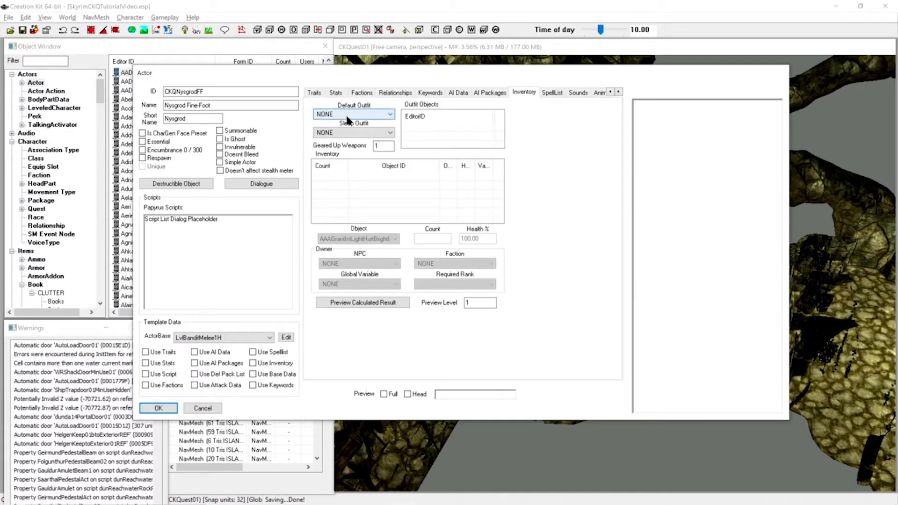
pyautogui.click(347, 116)
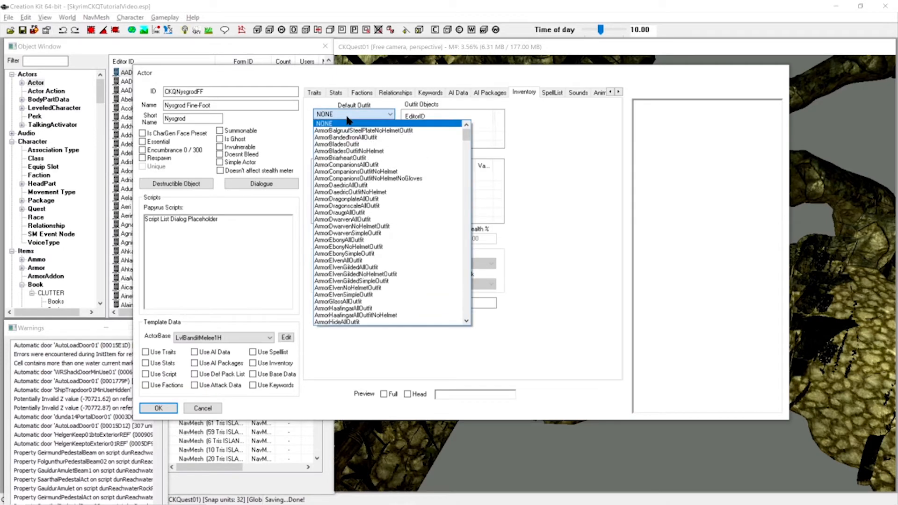
pyautogui.write('hu')
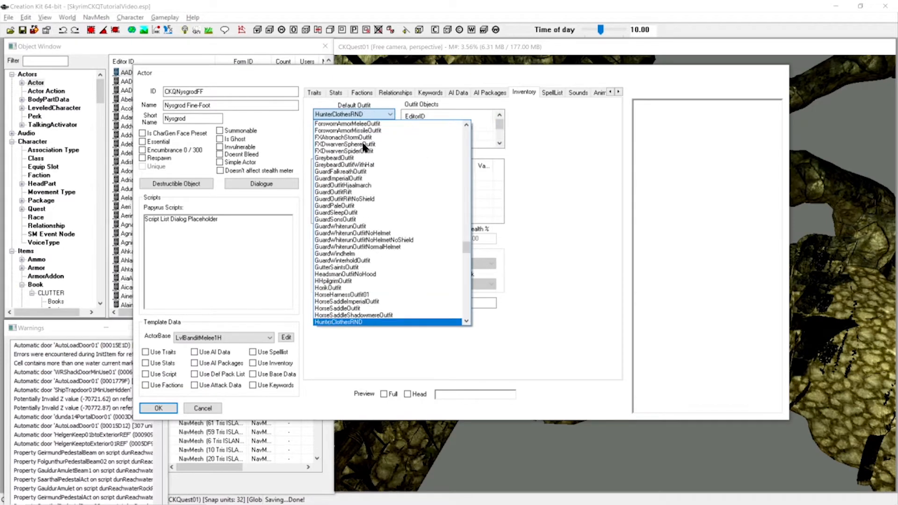
pyautogui.press('Down')
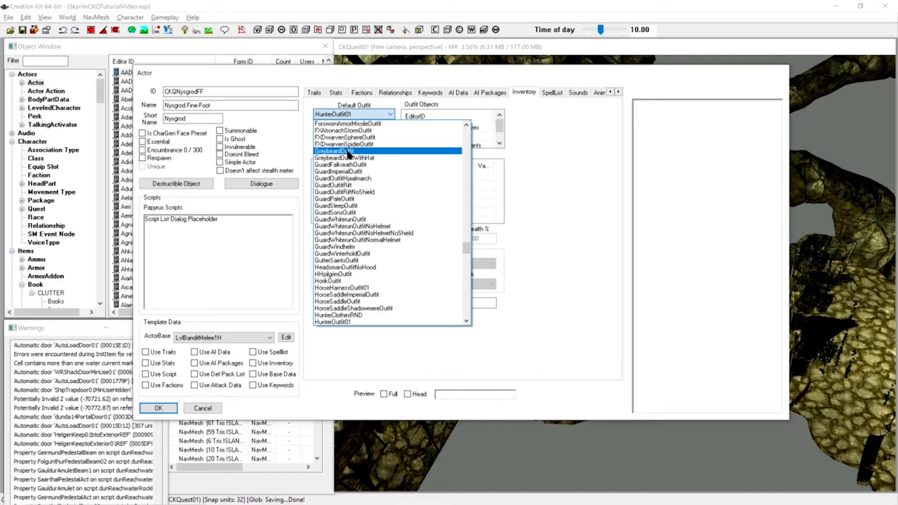
pyautogui.scroll(-3, 403, 201)
pyautogui.click(375, 302)
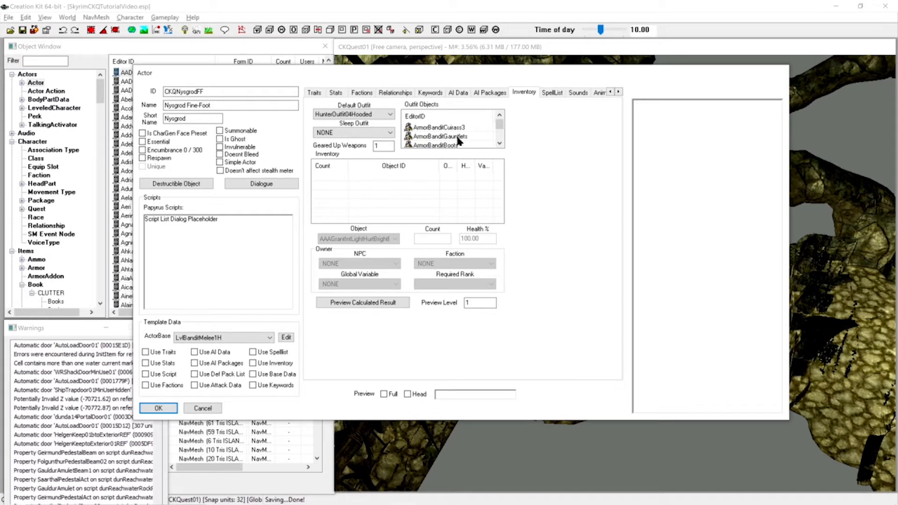
pyautogui.scroll(-1, 441, 139)
pyautogui.scroll(1, 439, 139)
# Add one IronWarAxe to Nysgrod's inventory
pyautogui.rightClick(353, 181)
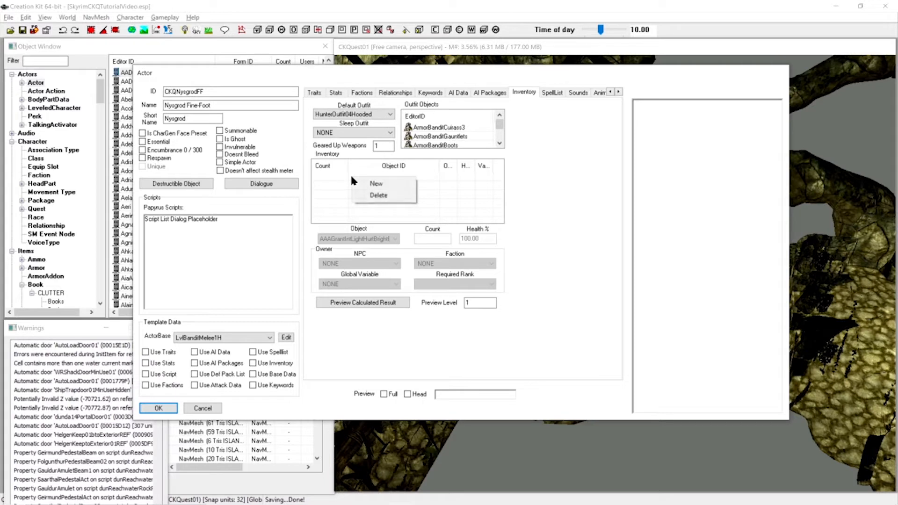
pyautogui.click(376, 184)
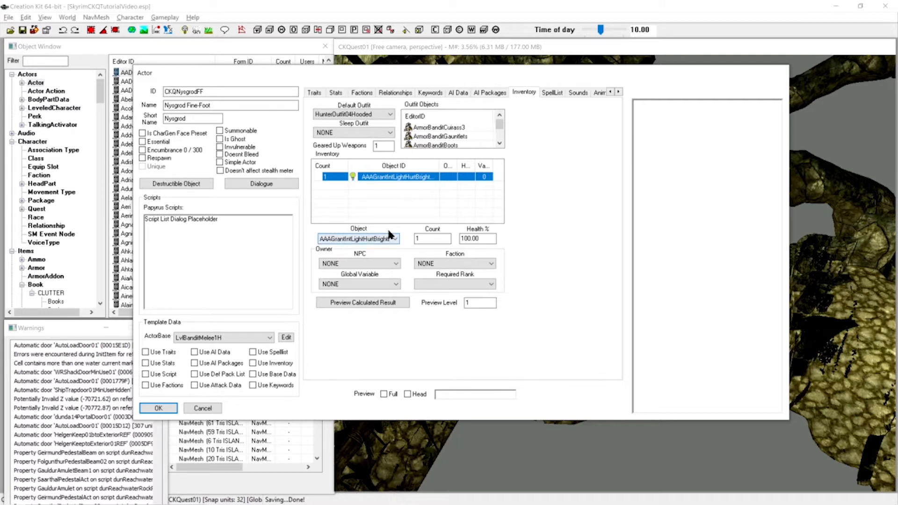
pyautogui.click(370, 239)
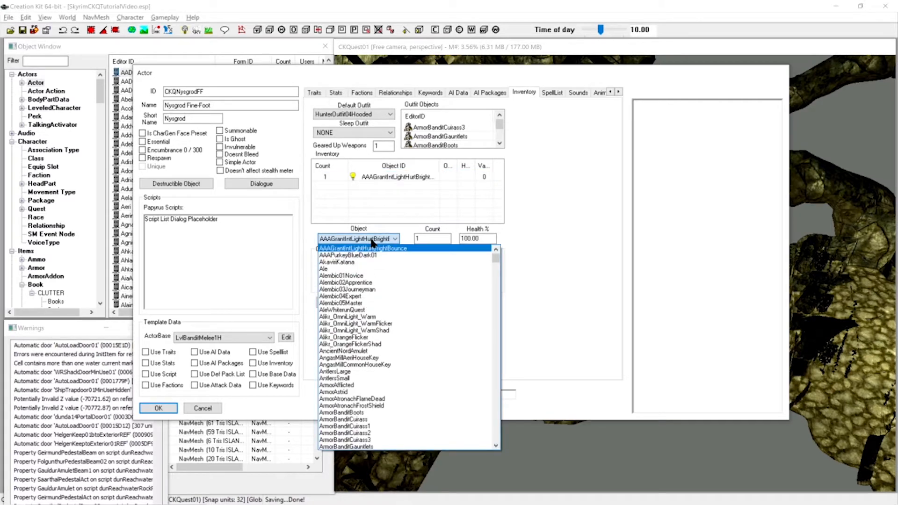
pyautogui.write('ironw')
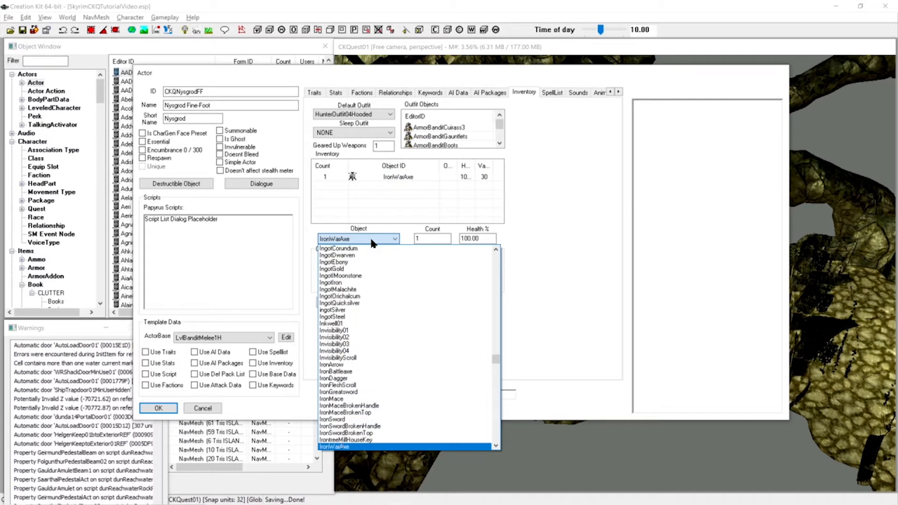
pyautogui.press('Return')
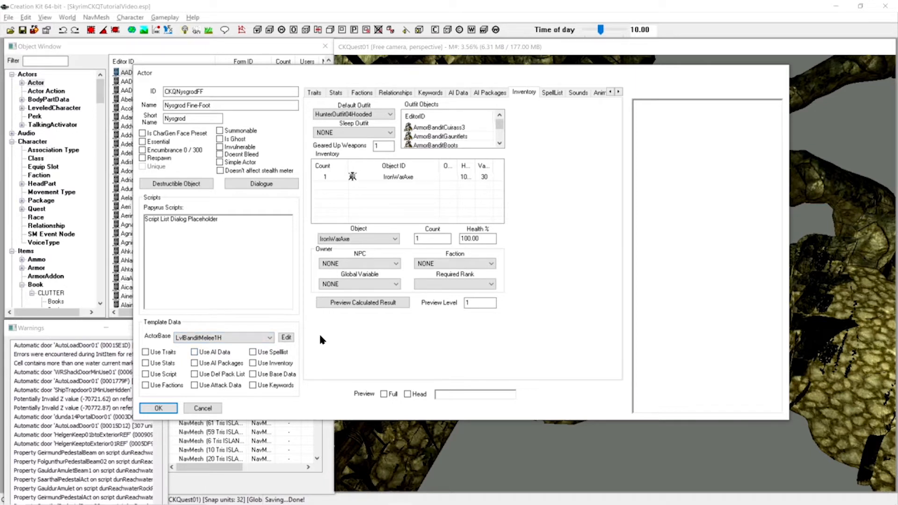
# Try the Use Traits template option, turn it off again, and set the race back to NordRace and the voice type to MaleBandit
pyautogui.click(145, 352)
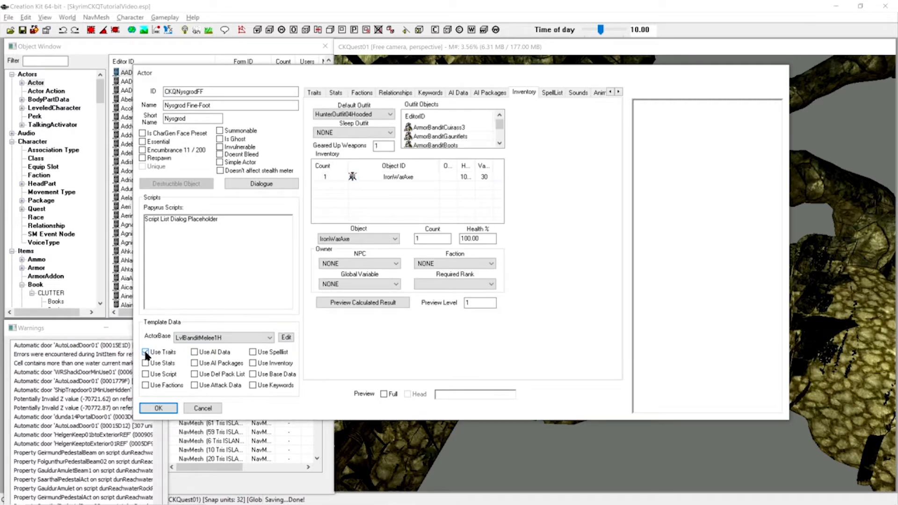
pyautogui.click(145, 353)
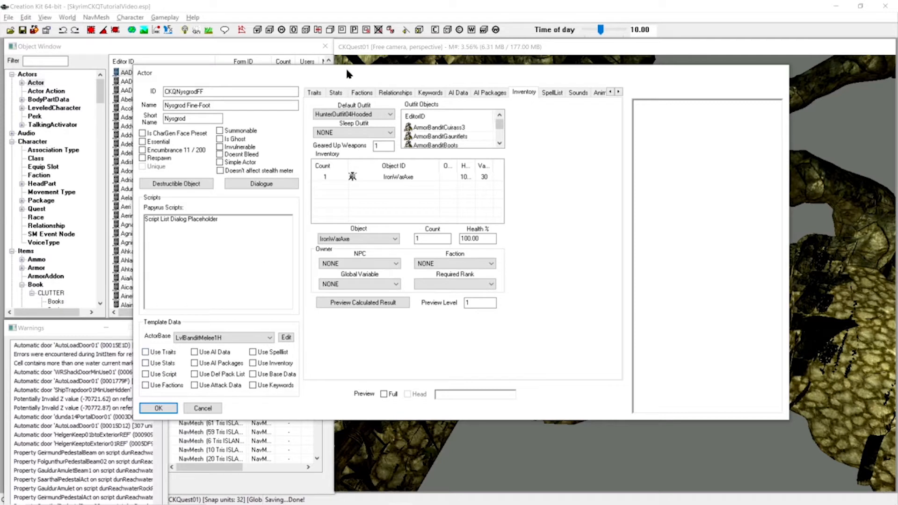
pyautogui.click(318, 94)
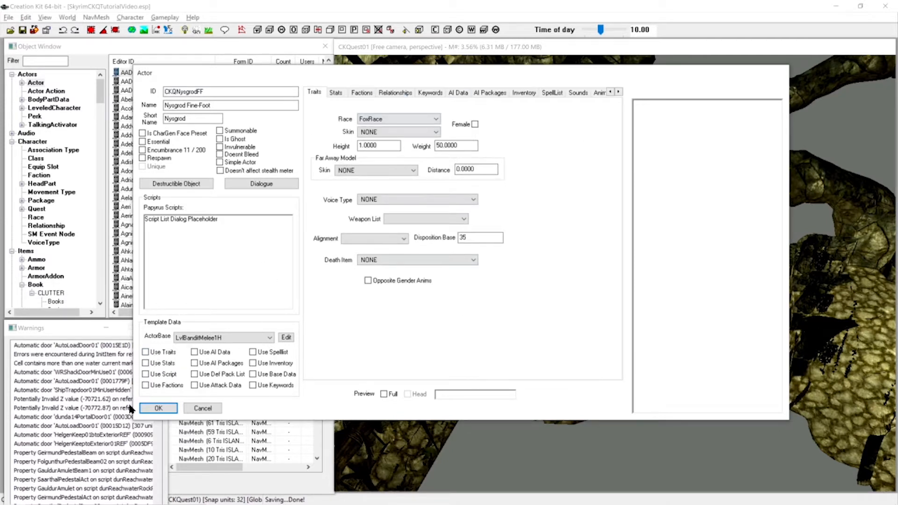
pyautogui.click(434, 121)
pyautogui.press('n')
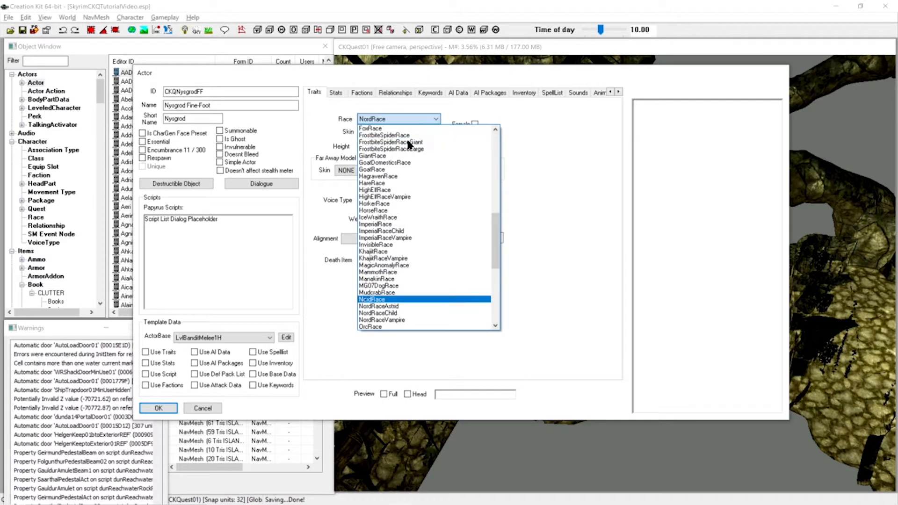
pyautogui.press('Return')
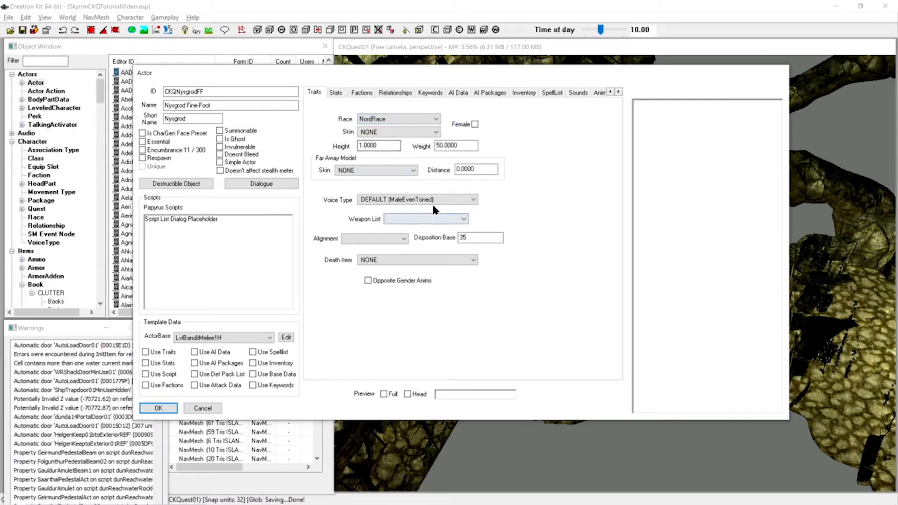
pyautogui.click(439, 201)
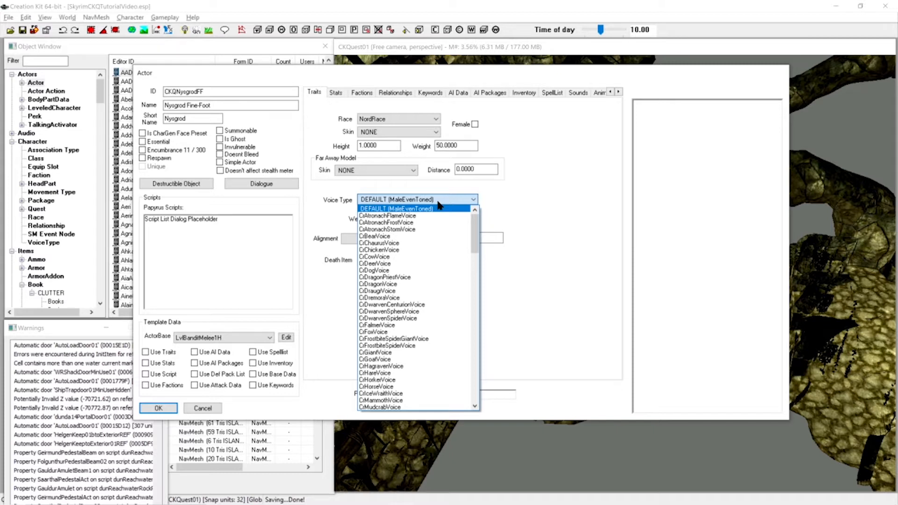
pyautogui.press('m')
pyautogui.press('Down')
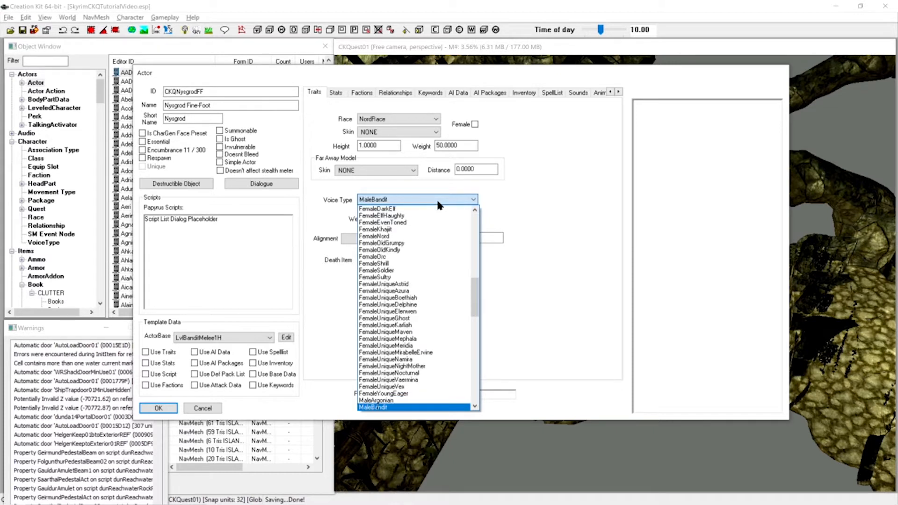
pyautogui.press('Return')
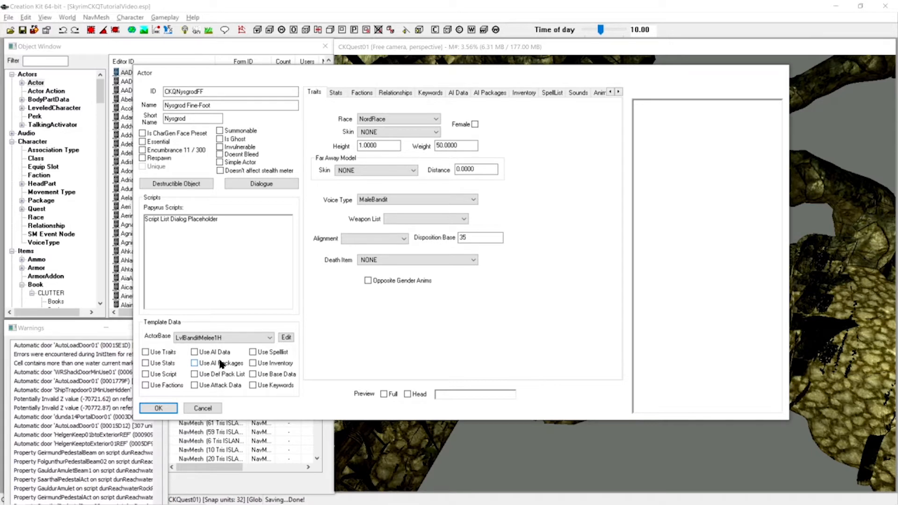
# Enable Use Stats, Factions, AI Data, AI Packages, Def Pack List, Attack Data, Spelllist and Keywords for Nysgrod's template, and save the plugin
pyautogui.click(145, 363)
pyautogui.click(146, 385)
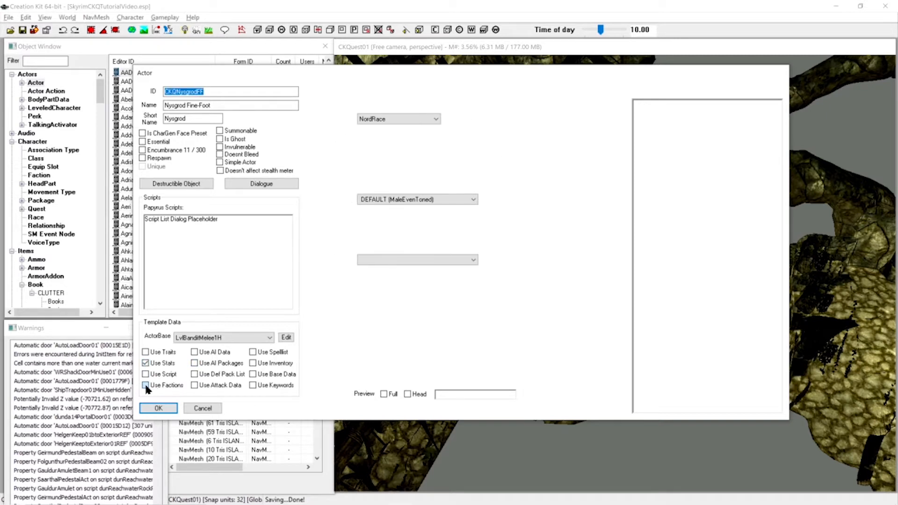
pyautogui.click(194, 353)
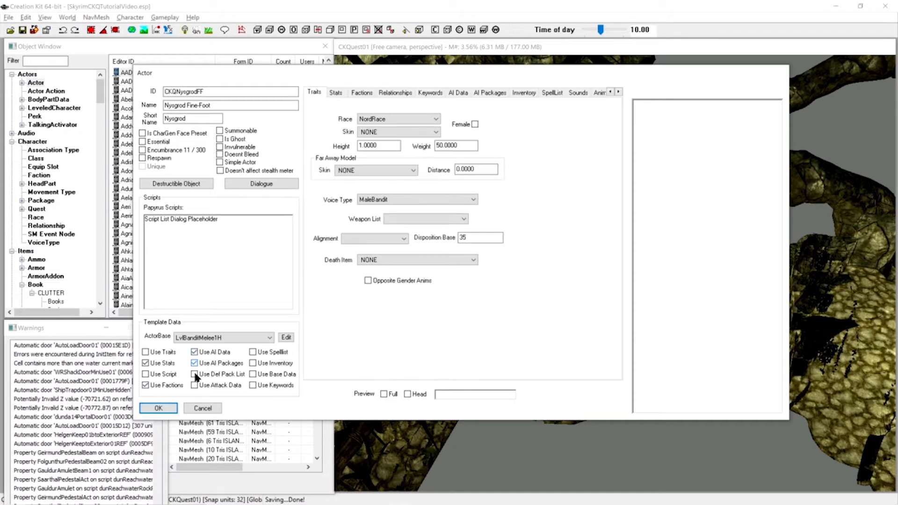
pyautogui.click(203, 385)
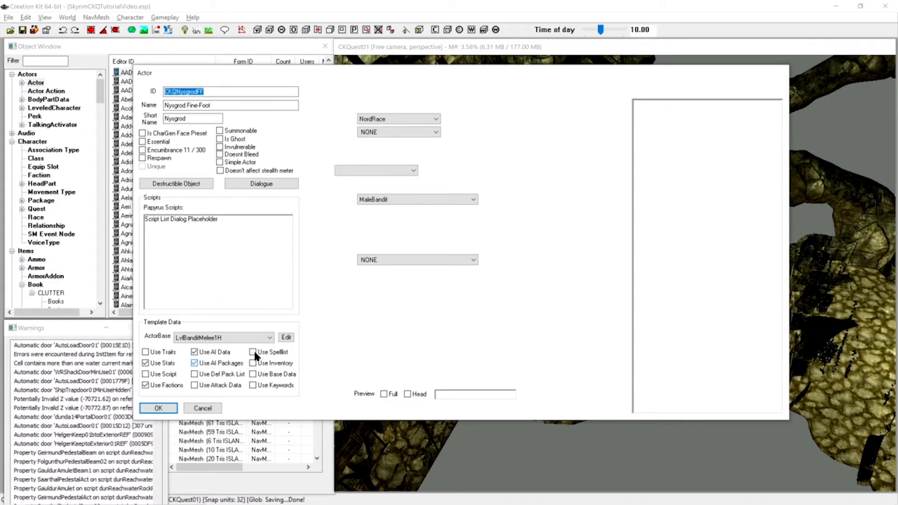
pyautogui.click(227, 374)
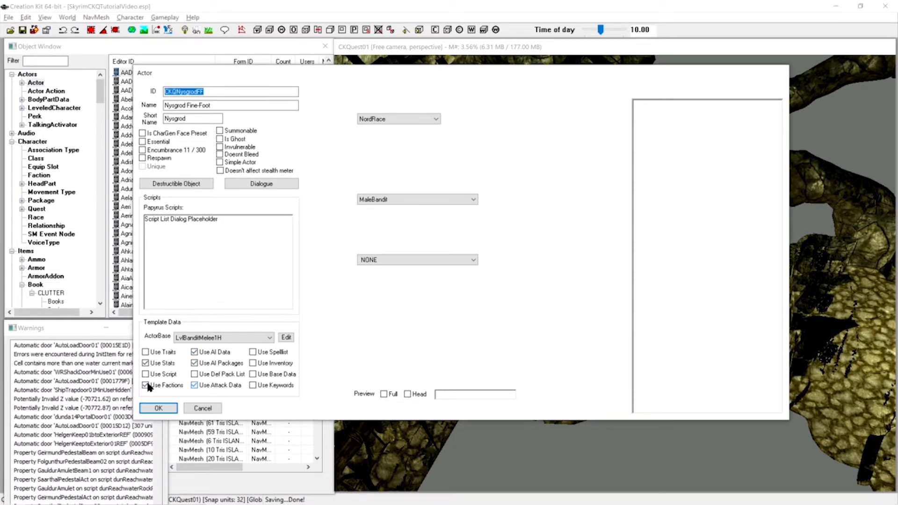
pyautogui.click(253, 352)
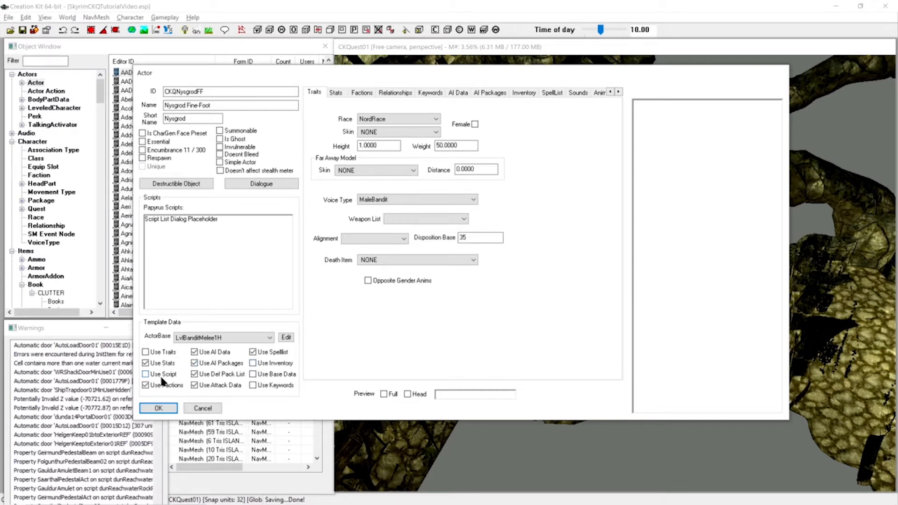
pyautogui.click(252, 385)
pyautogui.click(159, 408)
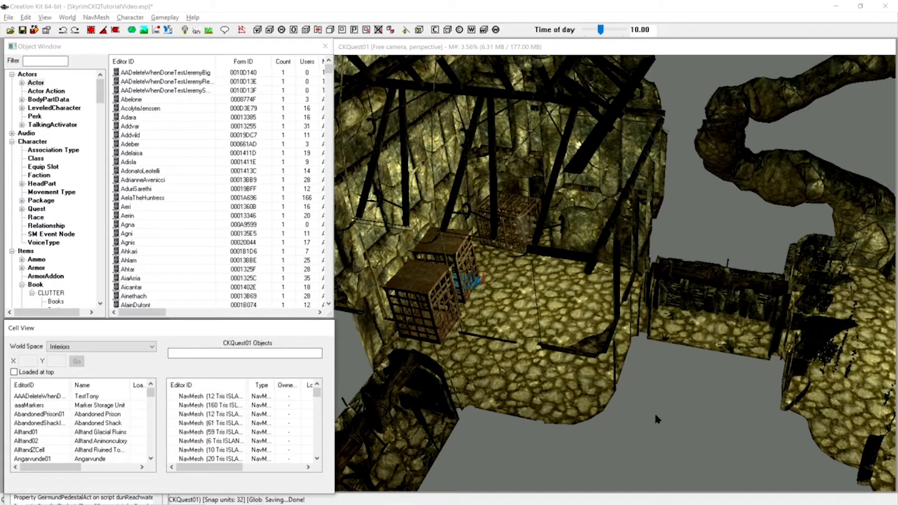
pyautogui.hotkey('ctrl', 's')
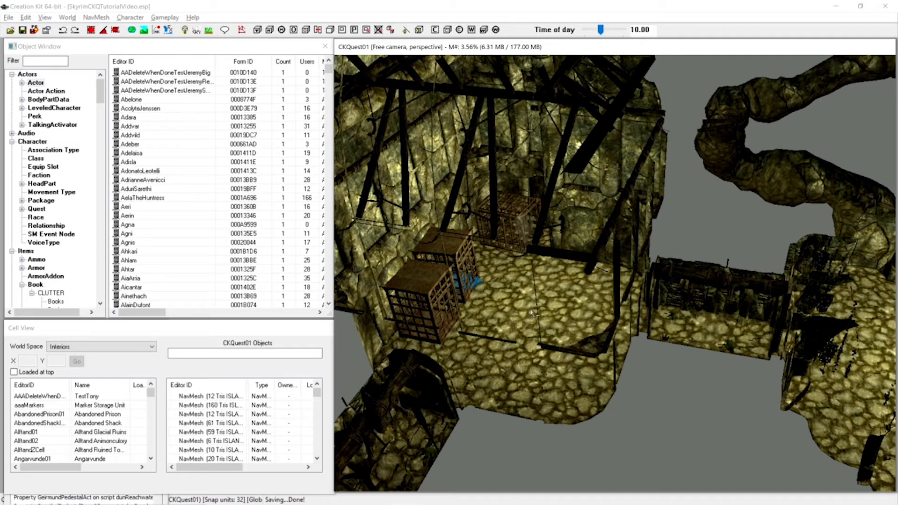
# Examine the CKQuest01 cave layout from the room with the cages to the round chamber with the table
pyautogui.scroll(-5, 534, 311)
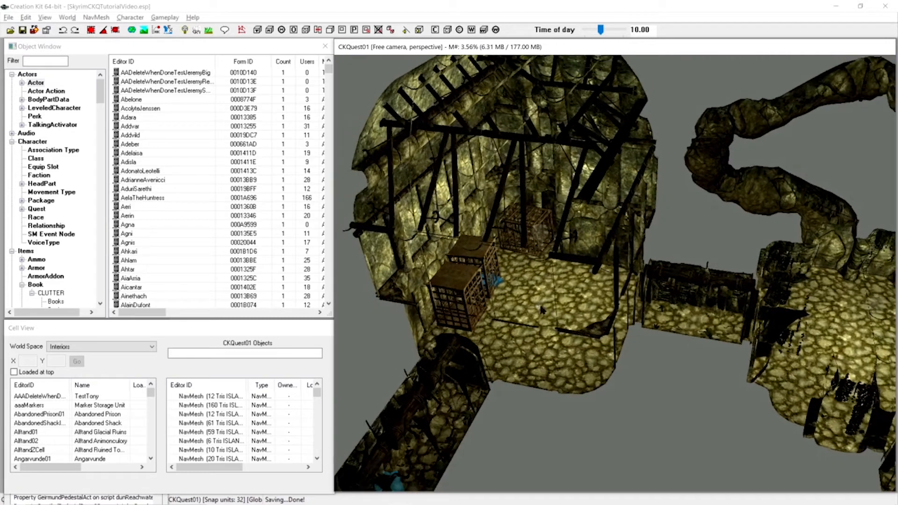
pyautogui.keyDown('shift'); pyautogui.moveTo(541, 310); pyautogui.dragTo(515, 337, button='middle'); pyautogui.keyUp('shift')
pyautogui.scroll(5, 583, 295)
pyautogui.scroll(-4, 489, 359)
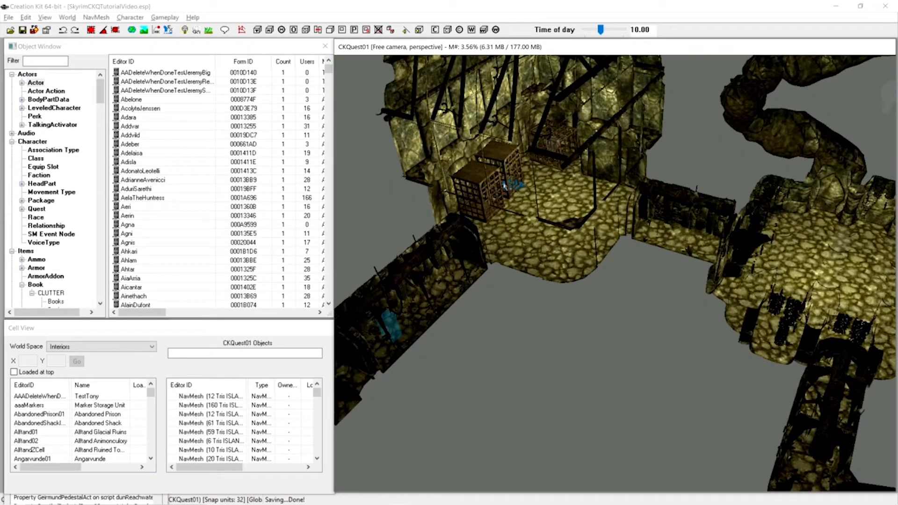
pyautogui.moveTo(702, 300); pyautogui.dragTo(725, 320, button='middle')
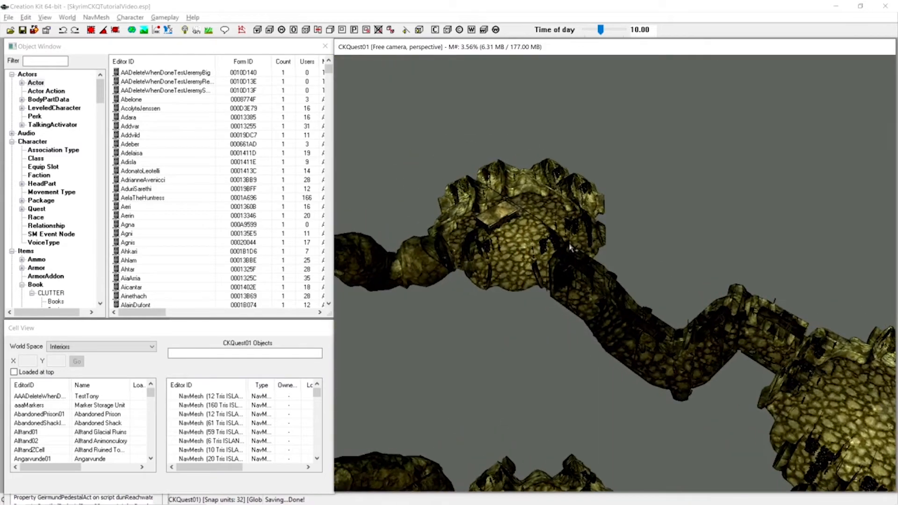
pyautogui.moveTo(375, 241); pyautogui.dragTo(562, 243, button='middle')
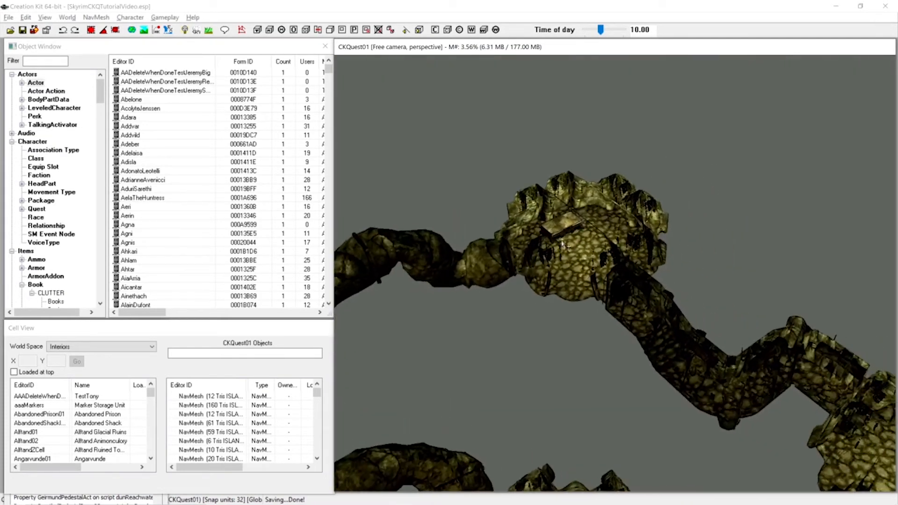
pyautogui.scroll(5, 564, 244)
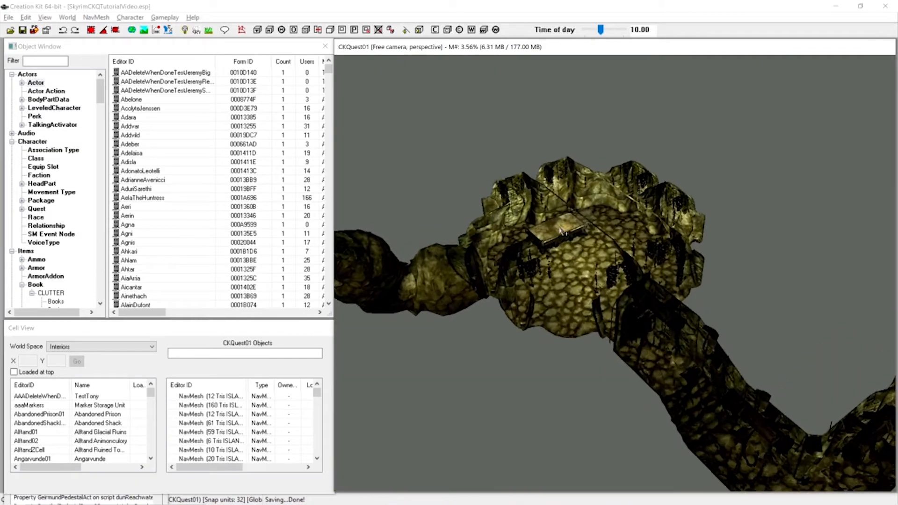
pyautogui.scroll(6, 560, 232)
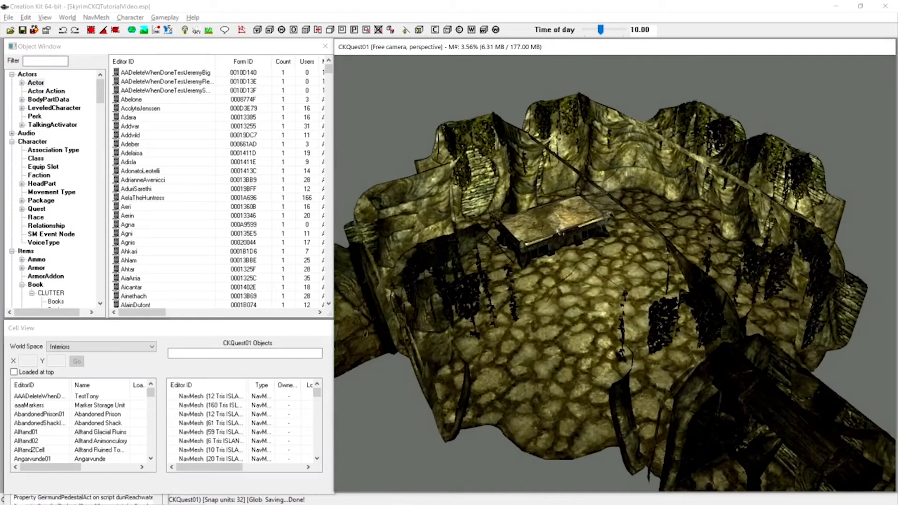
pyautogui.keyDown('shift'); pyautogui.moveTo(581, 271); pyautogui.dragTo(537, 279, button='middle'); pyautogui.keyUp('shift')
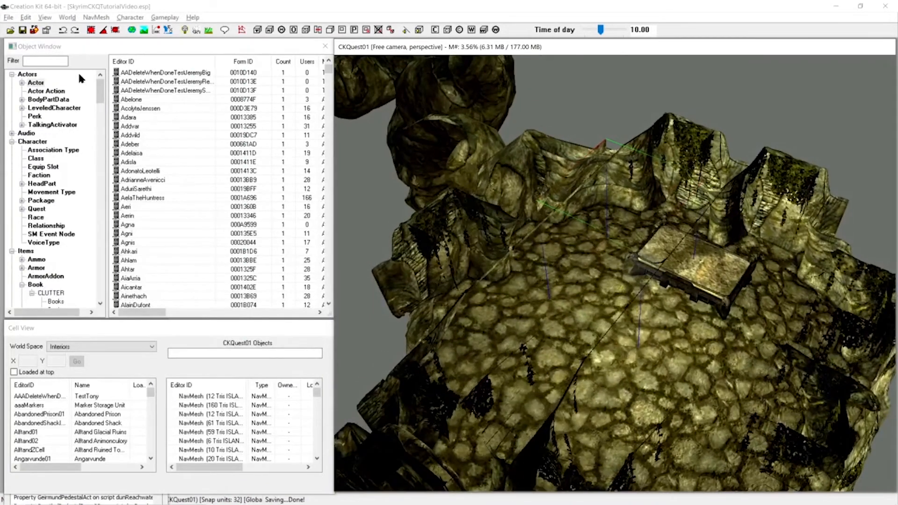
# Filter the actors by CKQ and place CKQNysgrodFF on the floor of the round chamber, just beside the table
pyautogui.click(29, 76)
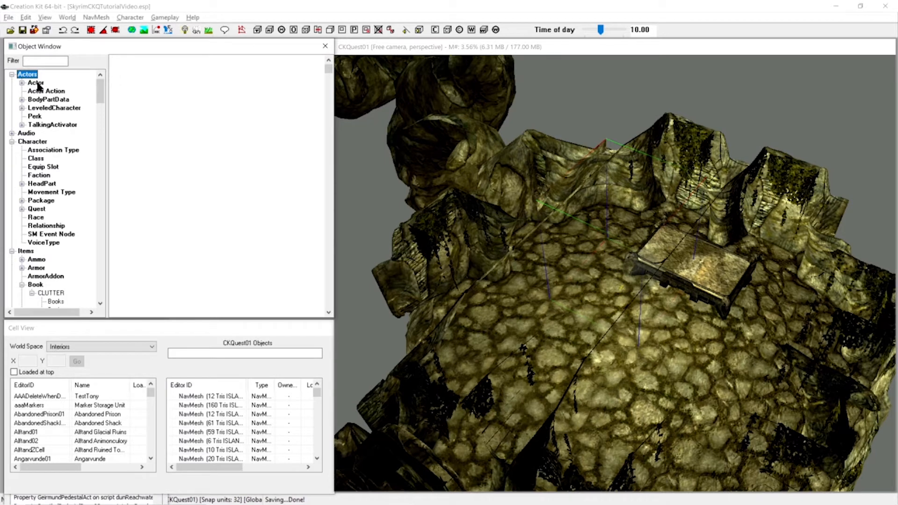
pyautogui.click(37, 84)
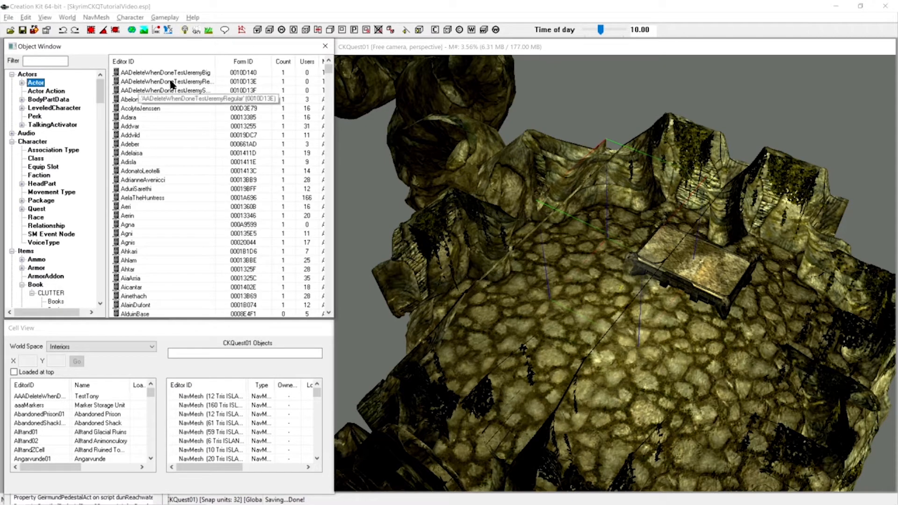
pyautogui.click(38, 61)
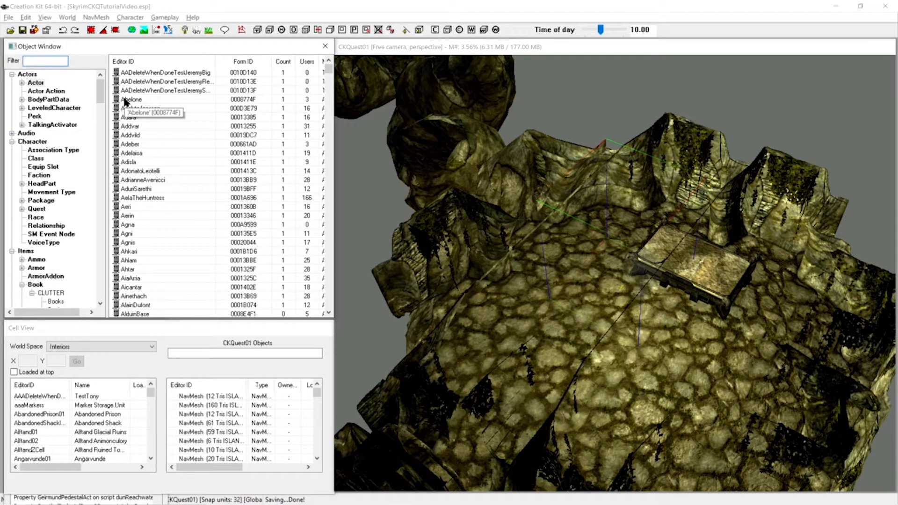
pyautogui.write('CKQ')
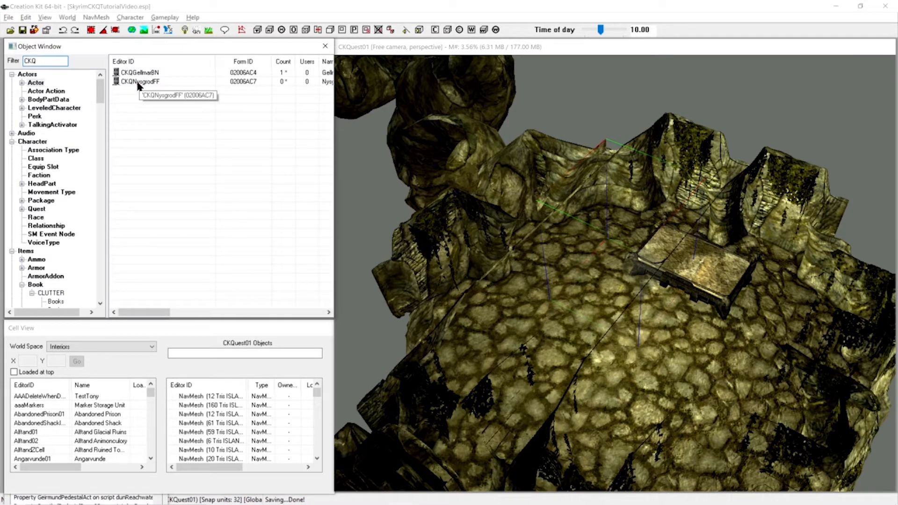
pyautogui.moveTo(139, 86); pyautogui.dragTo(588, 302)
pyautogui.scroll(6, 573, 285)
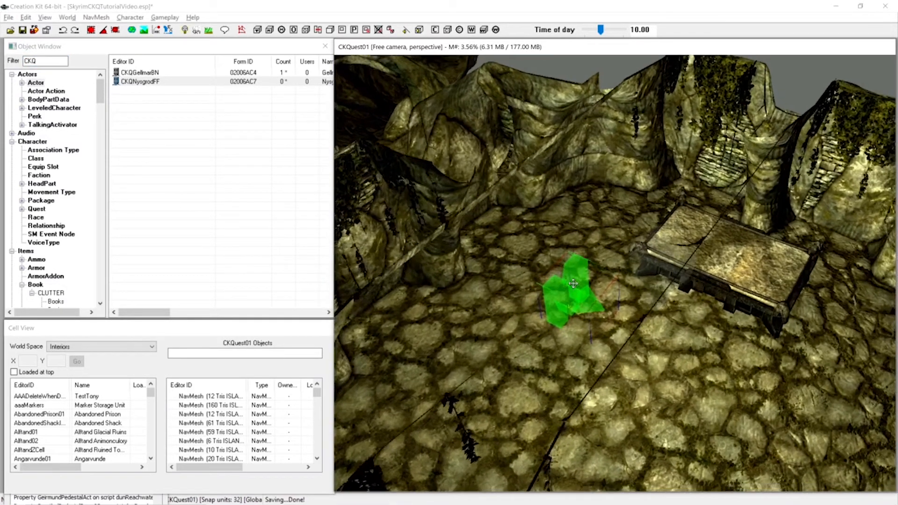
pyautogui.keyDown('shift'); pyautogui.moveTo(573, 284); pyautogui.dragTo(587, 290, button='middle'); pyautogui.keyUp('shift')
pyautogui.moveTo(578, 286); pyautogui.dragTo(576, 277, button='right')
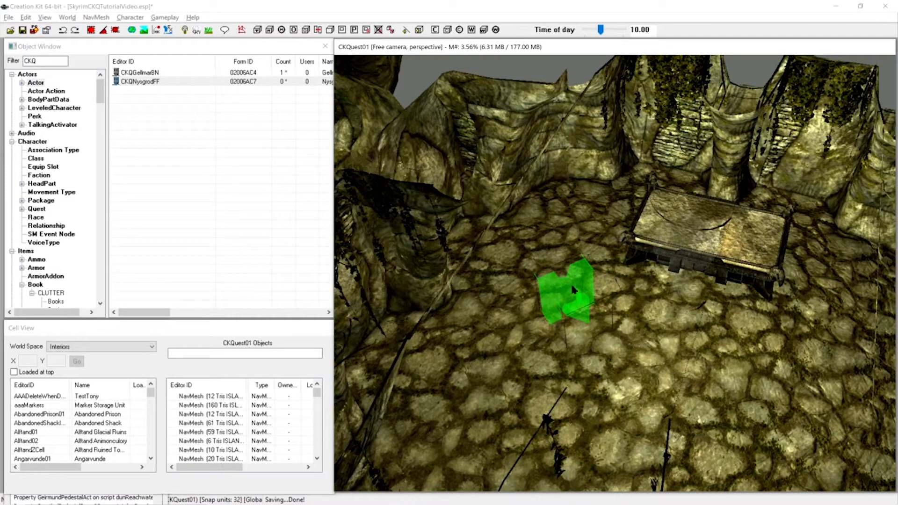
pyautogui.moveTo(574, 290); pyautogui.dragTo(553, 287)
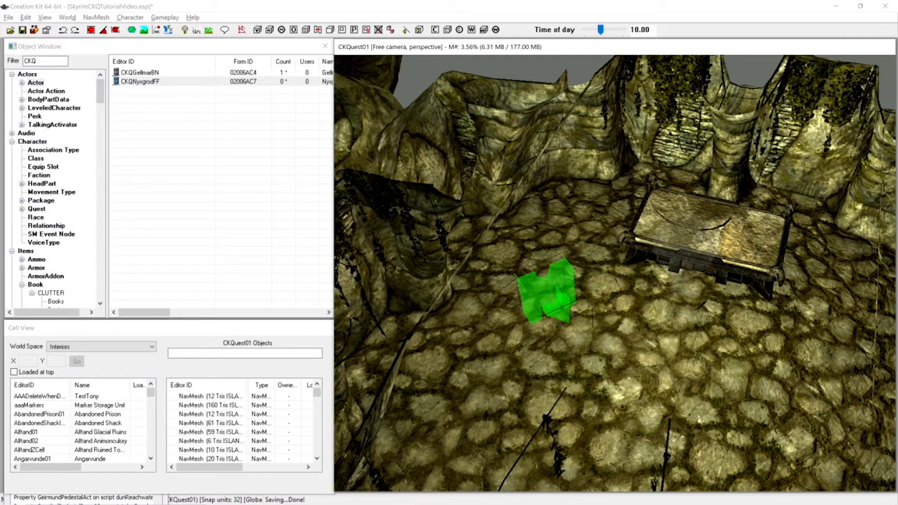
# Set the level modifier of Nysgrod's placed reference to Medium
pyautogui.doubleClick(565, 289)
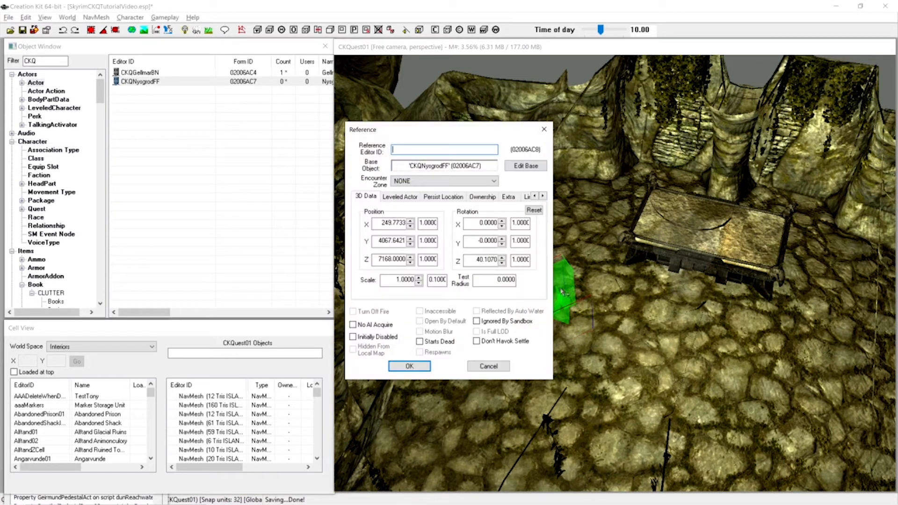
pyautogui.click(407, 198)
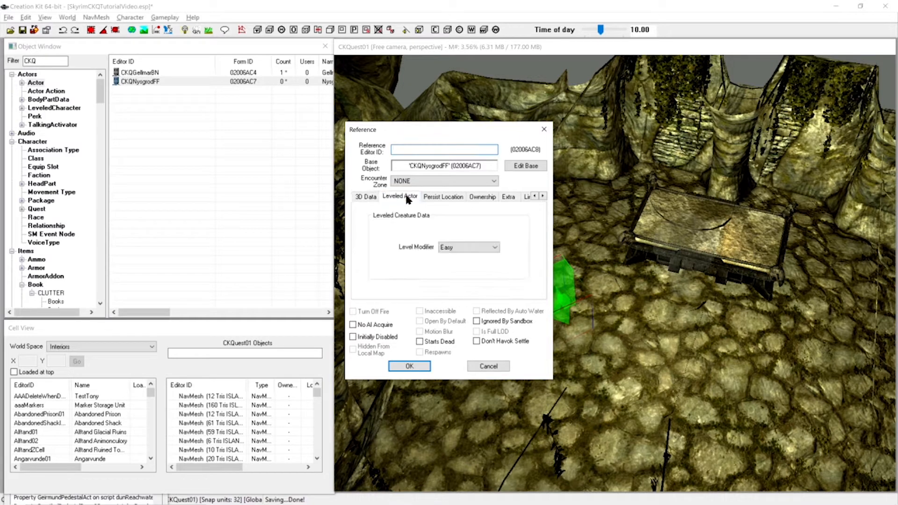
pyautogui.click(450, 247)
pyautogui.click(453, 262)
pyautogui.click(454, 243)
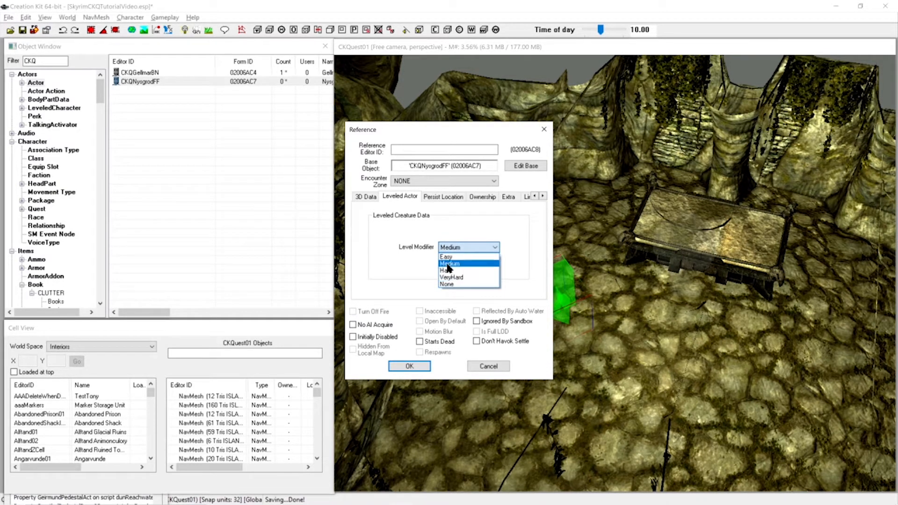
pyautogui.click(449, 265)
pyautogui.click(410, 366)
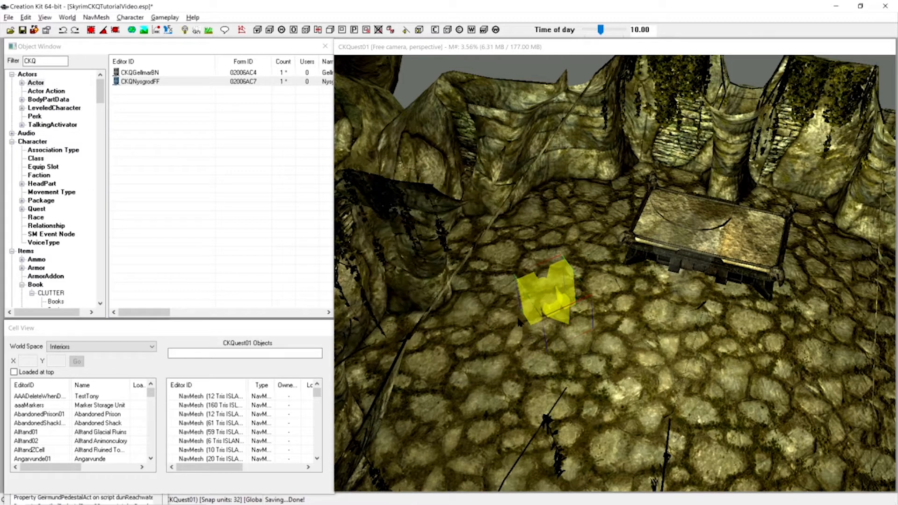
# Change the level modifier of Nysgrod's placed reference to Easy
pyautogui.doubleClick(540, 291)
pyautogui.click(464, 247)
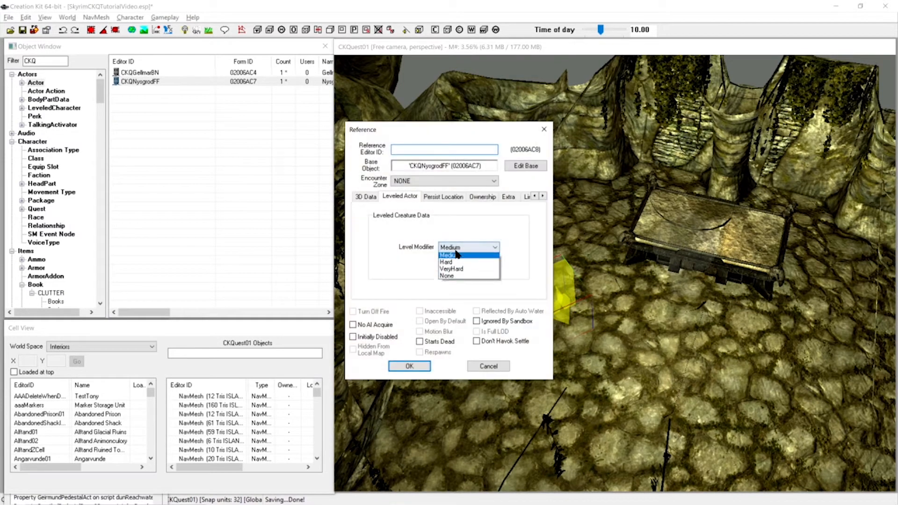
pyautogui.scroll(1, 457, 262)
pyautogui.click(450, 255)
pyautogui.click(410, 367)
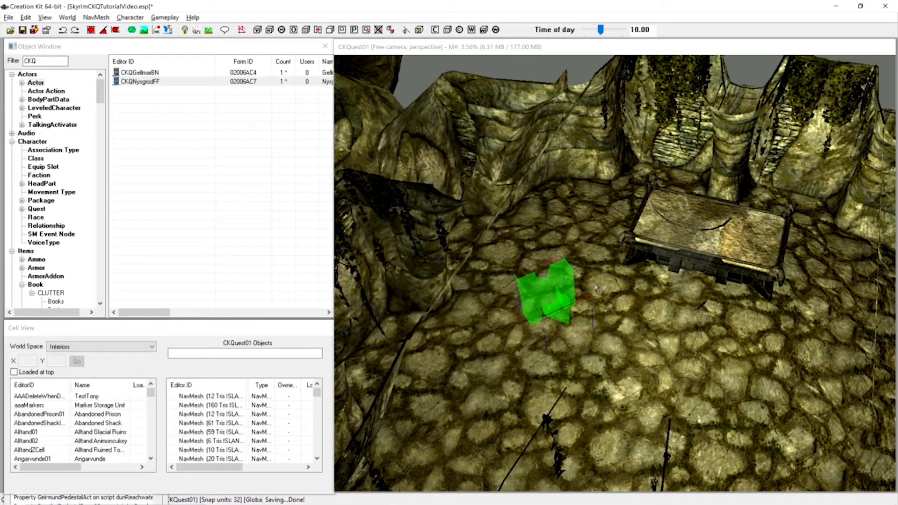
# Examine the CKQuest01 layout between Nysgrod's chamber, the connecting tunnels and the room with the cages
pyautogui.moveTo(530, 248); pyautogui.dragTo(531, 247, button='middle')
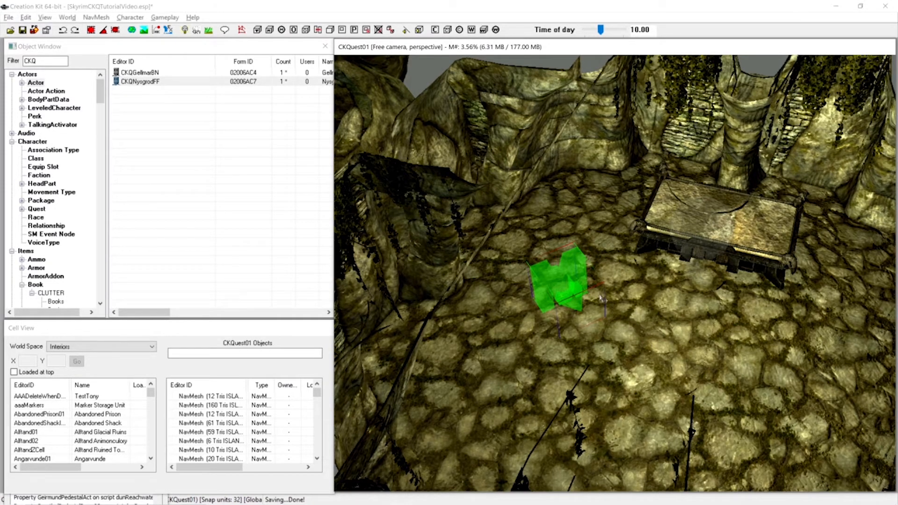
pyautogui.scroll(-2, 602, 298)
pyautogui.moveTo(601, 298)
pyautogui.keyDown('shift'); pyautogui.mouseDown(button='middle')
pyautogui.moveTo(573, 292)
pyautogui.moveTo(580, 300)
pyautogui.moveTo(586, 289)
pyautogui.moveTo(526, 293)
pyautogui.mouseUp(button='middle'); pyautogui.keyUp('shift')
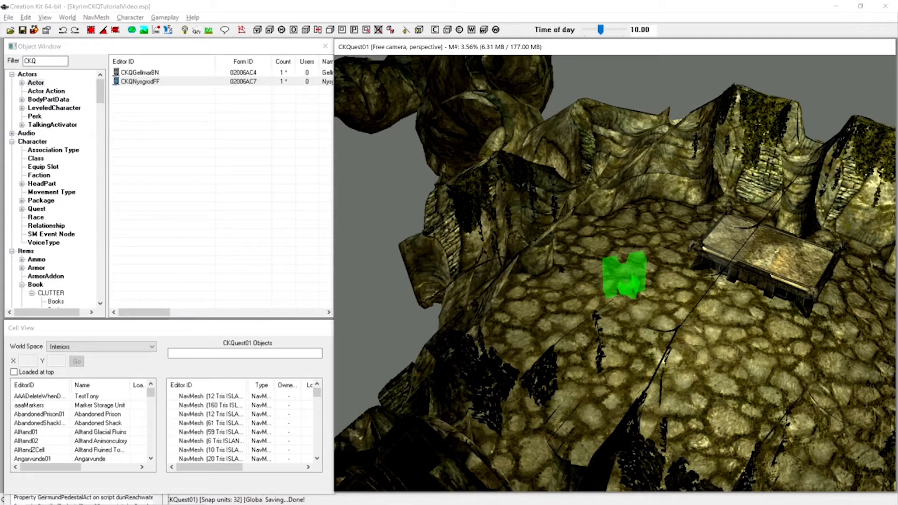
pyautogui.moveTo(561, 270)
pyautogui.keyDown('shift'); pyautogui.mouseDown(button='middle')
pyautogui.moveTo(770, 228)
pyautogui.moveTo(800, 232)
pyautogui.mouseUp(button='middle'); pyautogui.keyUp('shift')
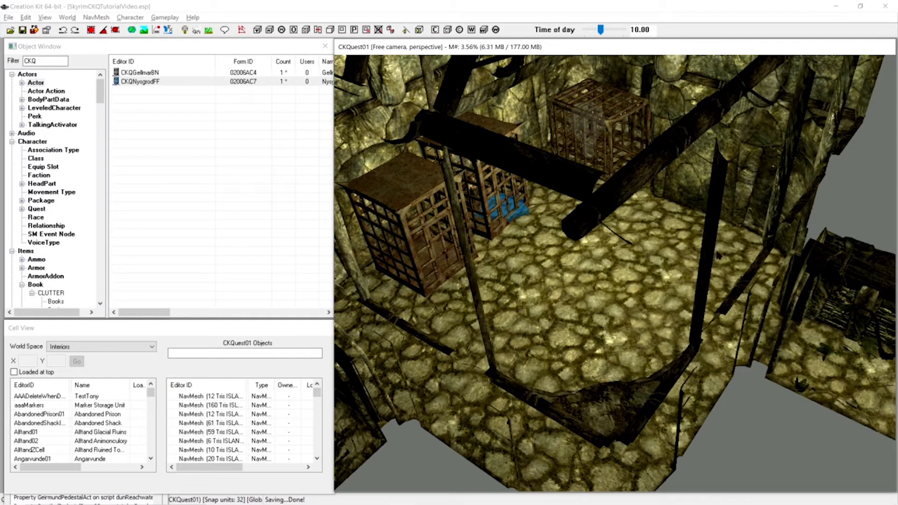
pyautogui.moveTo(732, 249)
pyautogui.mouseDown(button='middle')
pyautogui.moveTo(548, 279)
pyautogui.moveTo(506, 276)
pyautogui.mouseUp(button='middle')
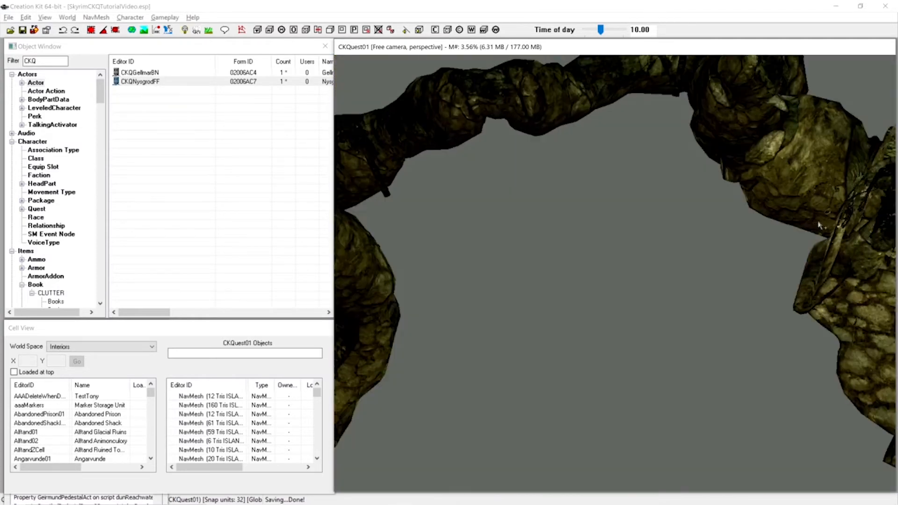
pyautogui.moveTo(825, 226)
pyautogui.mouseDown(button='middle')
pyautogui.moveTo(552, 253)
pyautogui.moveTo(644, 230)
pyautogui.mouseUp(button='middle')
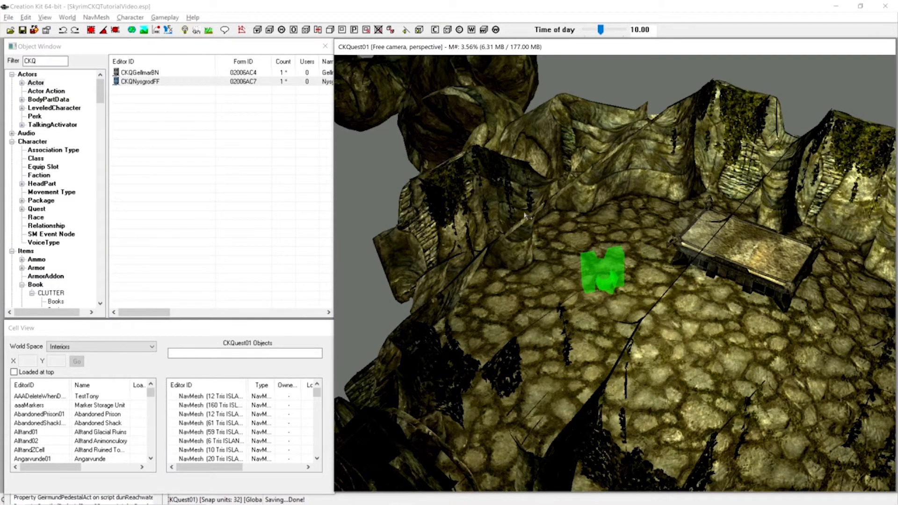
pyautogui.scroll(-4, 528, 219)
pyautogui.scroll(-3, 527, 218)
pyautogui.keyDown('shift'); pyautogui.moveTo(467, 238); pyautogui.dragTo(644, 230, button='middle'); pyautogui.keyUp('shift')
pyautogui.scroll(-3, 513, 287)
pyautogui.scroll(-2, 506, 297)
pyautogui.moveTo(493, 306); pyautogui.dragTo(563, 267, button='middle')
pyautogui.scroll(-2, 607, 255)
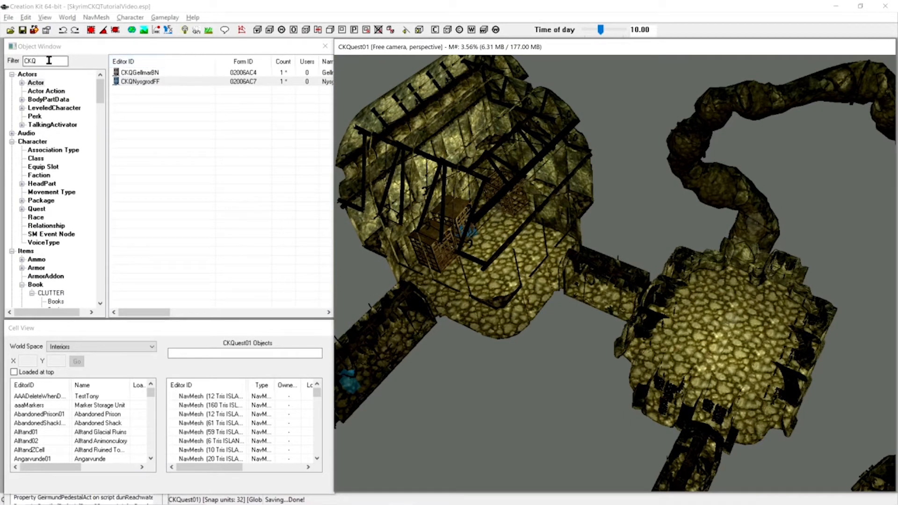
# Open the CKQ01 quest for editing and try its dialogue views
pyautogui.click(29, 61)
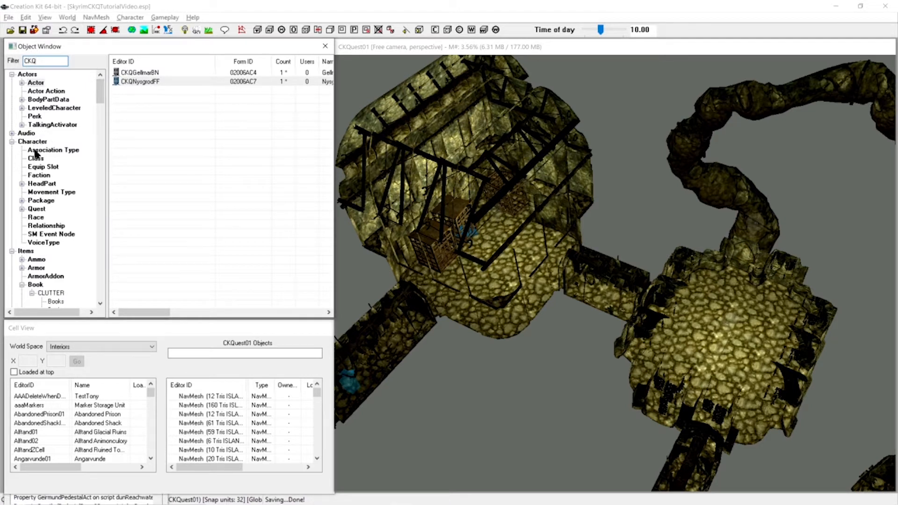
pyautogui.click(37, 209)
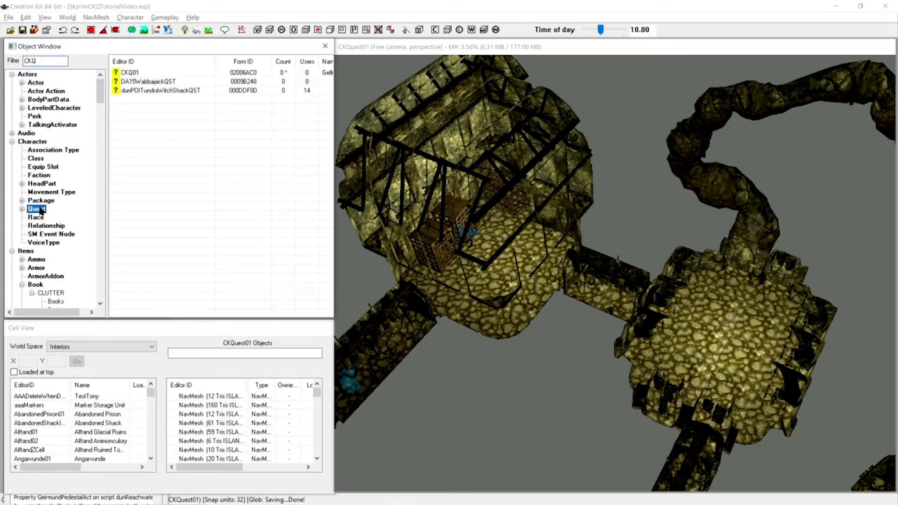
pyautogui.doubleClick(137, 73)
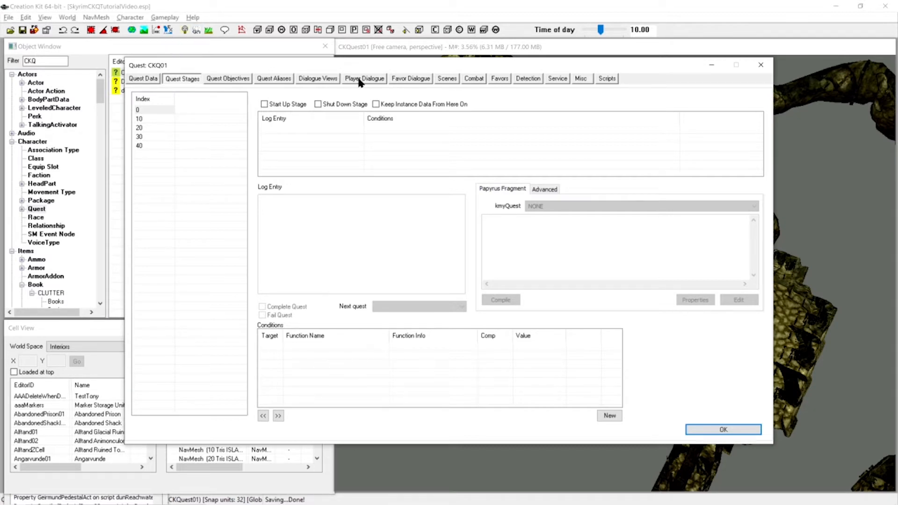
pyautogui.click(320, 78)
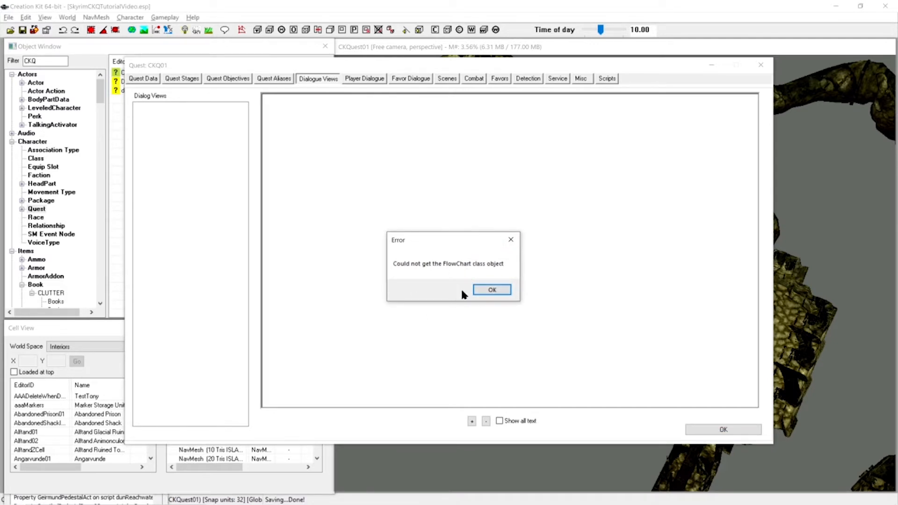
pyautogui.click(487, 293)
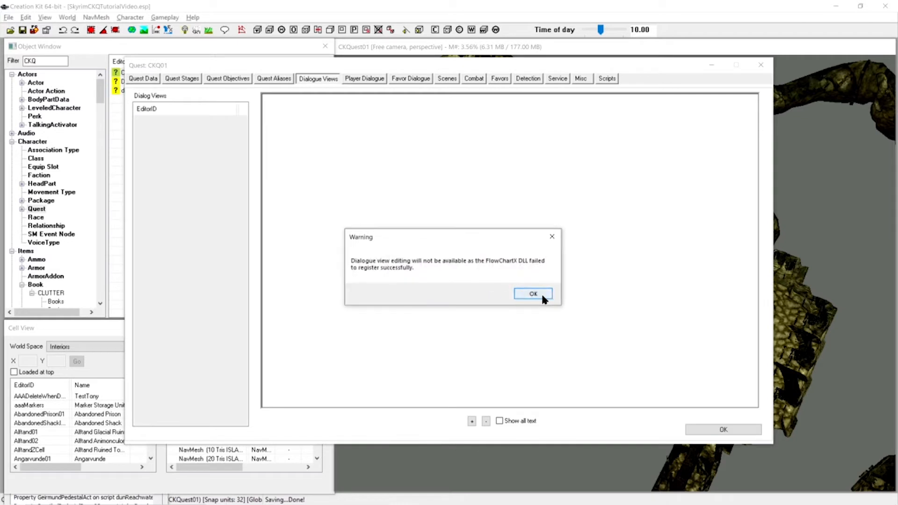
pyautogui.click(537, 293)
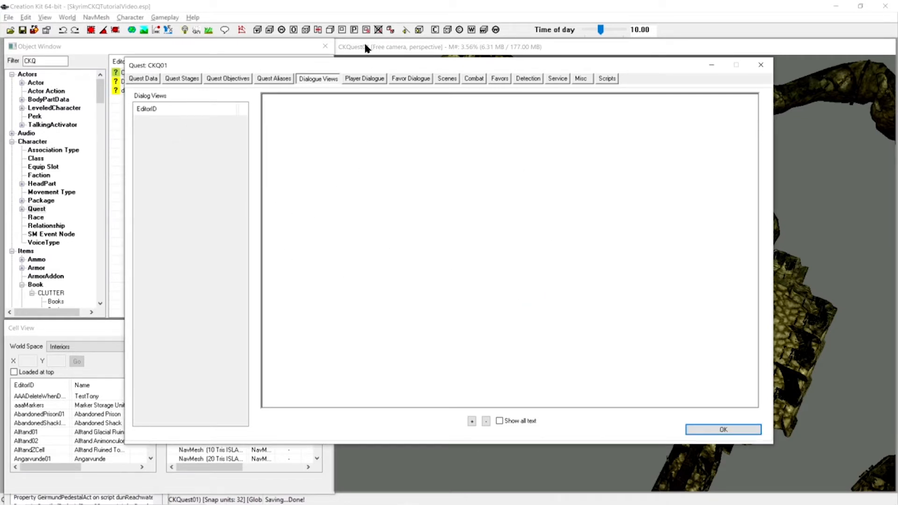
# Create the player dialogue branch CKQ01MeetingGellmarBranch with the starting topic CKQ01MeetingGellmarBranchTopic
pyautogui.click(355, 79)
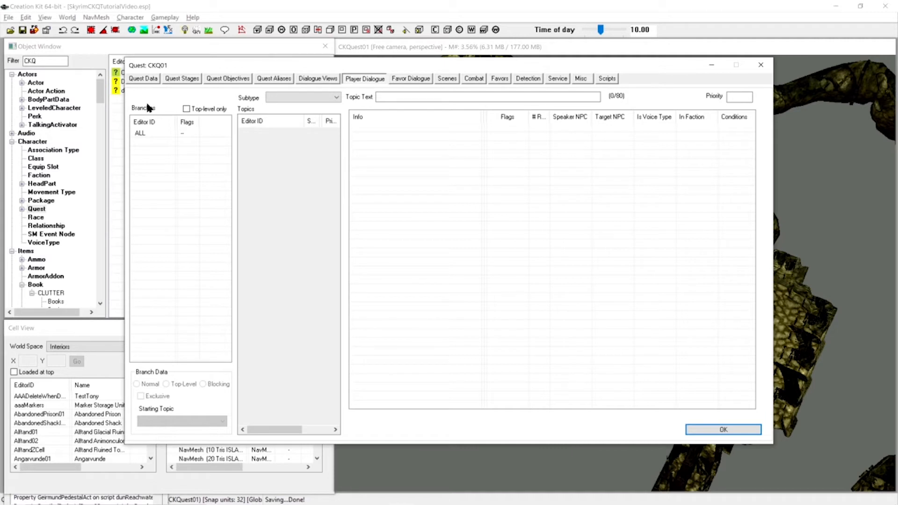
pyautogui.rightClick(146, 140)
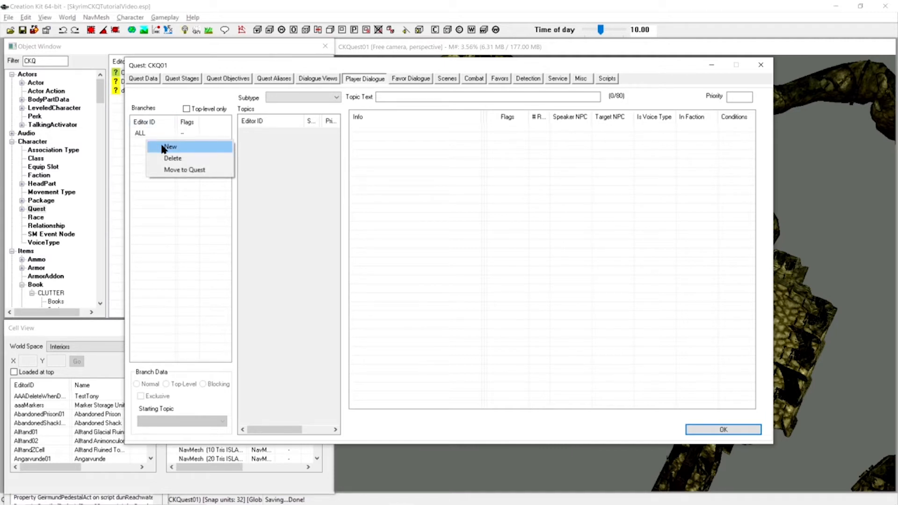
pyautogui.click(169, 147)
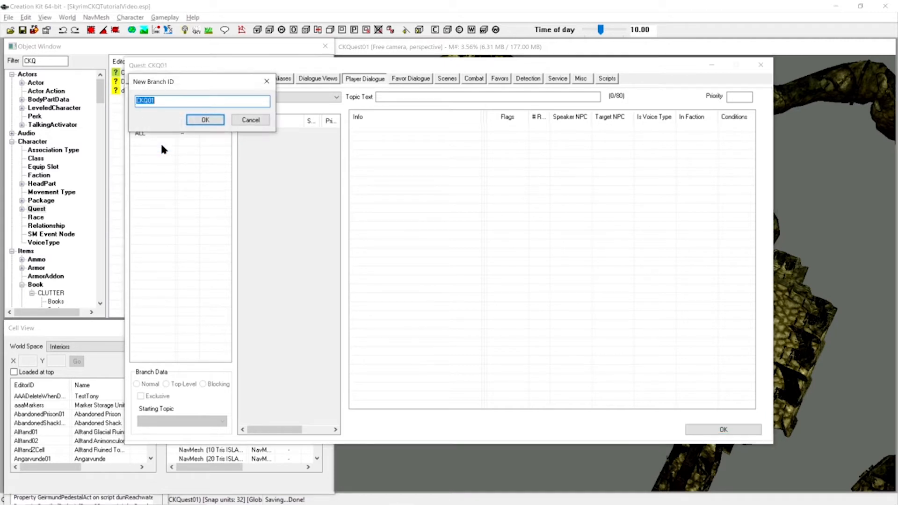
pyautogui.click(166, 102)
pyautogui.write('MeetingGellmarBranch')
pyautogui.press('Return')
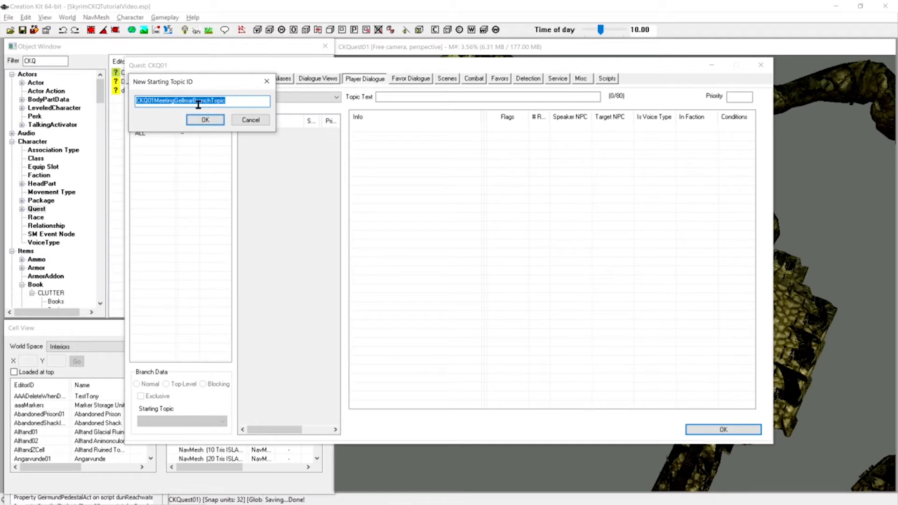
pyautogui.click(206, 120)
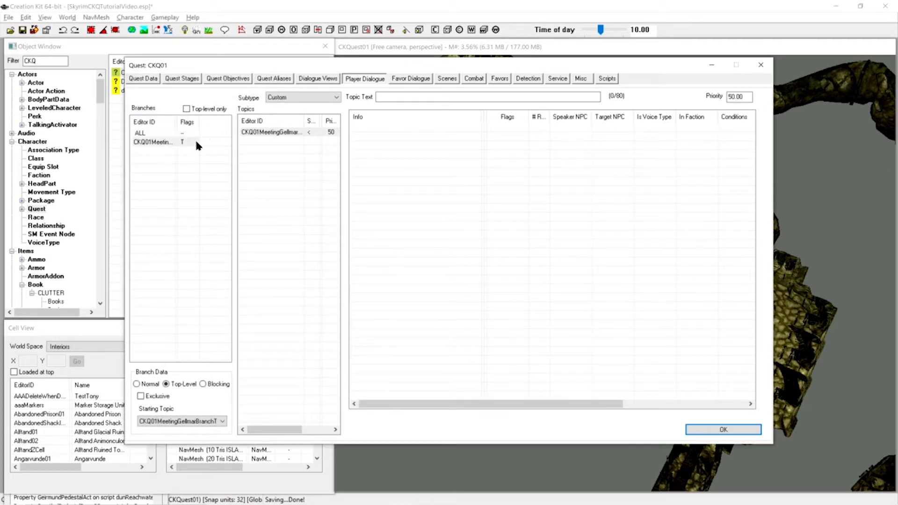
# Add a new info to the CKQ01MeetingGellmarBranchTopic topic, leaving its first response text blank
pyautogui.moveTo(195, 139); pyautogui.dragTo(156, 145)
pyautogui.click(273, 132)
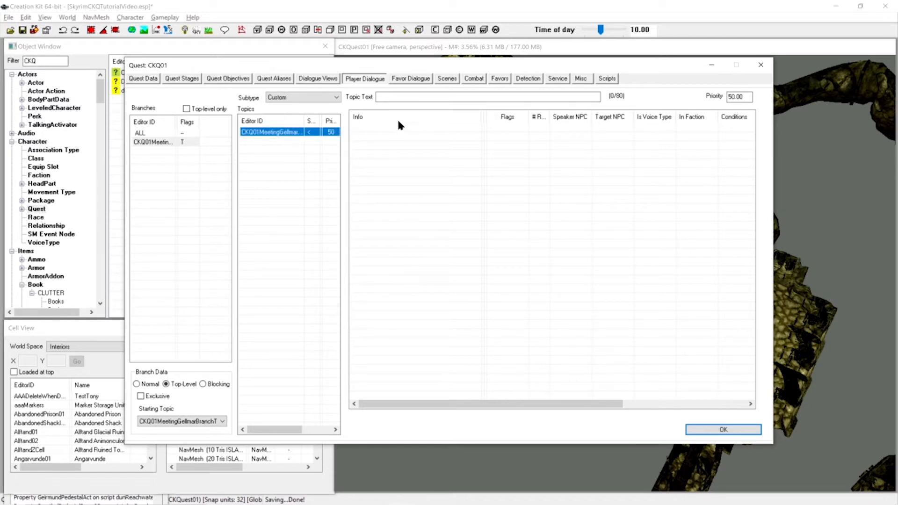
pyautogui.click(277, 134)
pyautogui.click(381, 130)
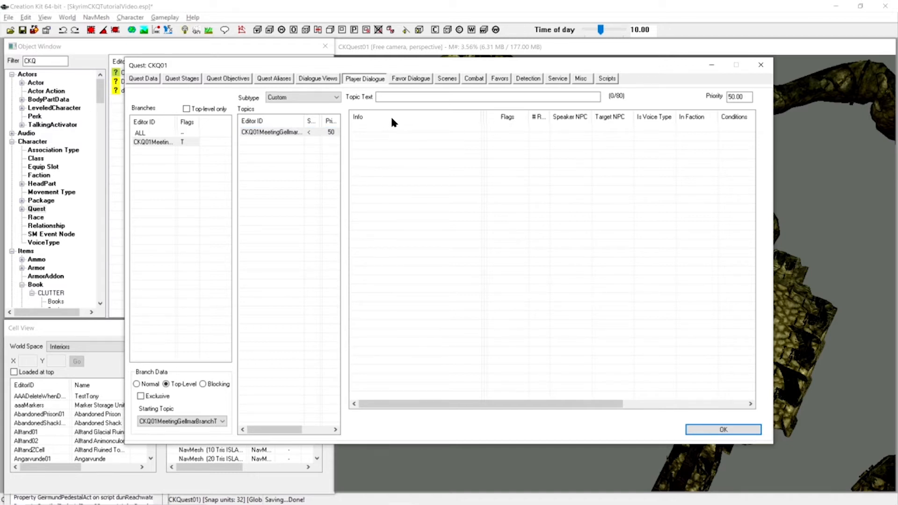
pyautogui.rightClick(379, 127)
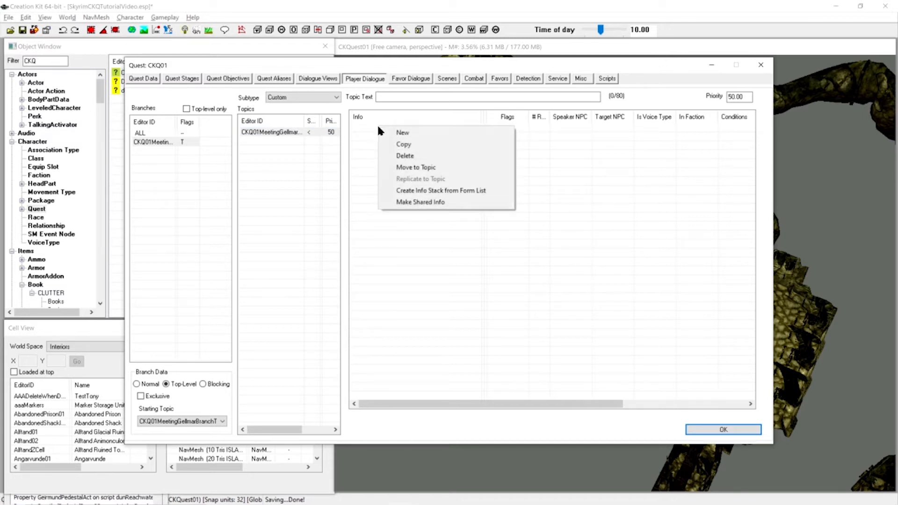
pyautogui.click(401, 133)
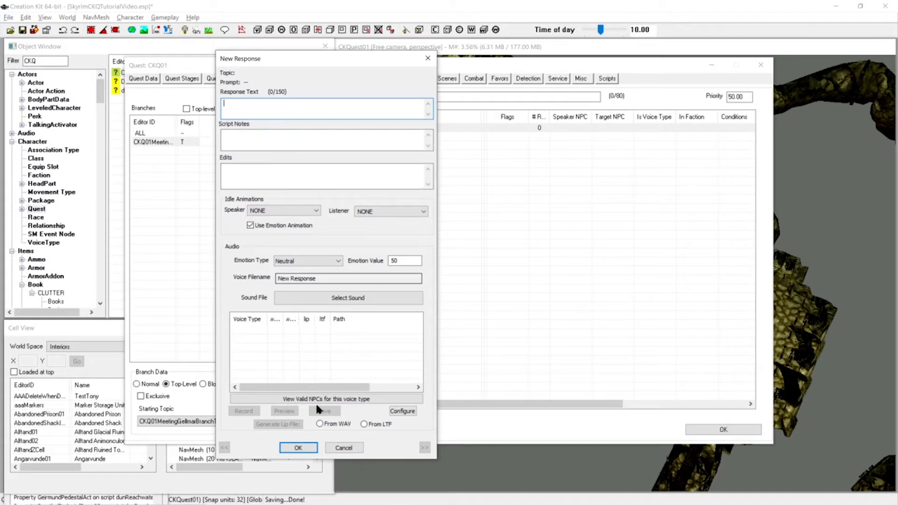
pyautogui.click(296, 448)
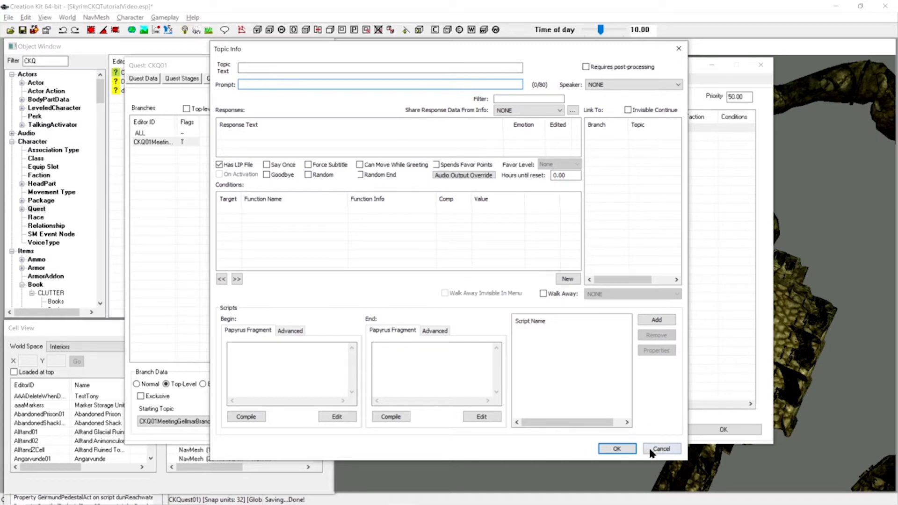
# Cancel the open topic info and delete the empty info from the CKQ01MeetingGellmarBranchTopic topic
pyautogui.click(662, 449)
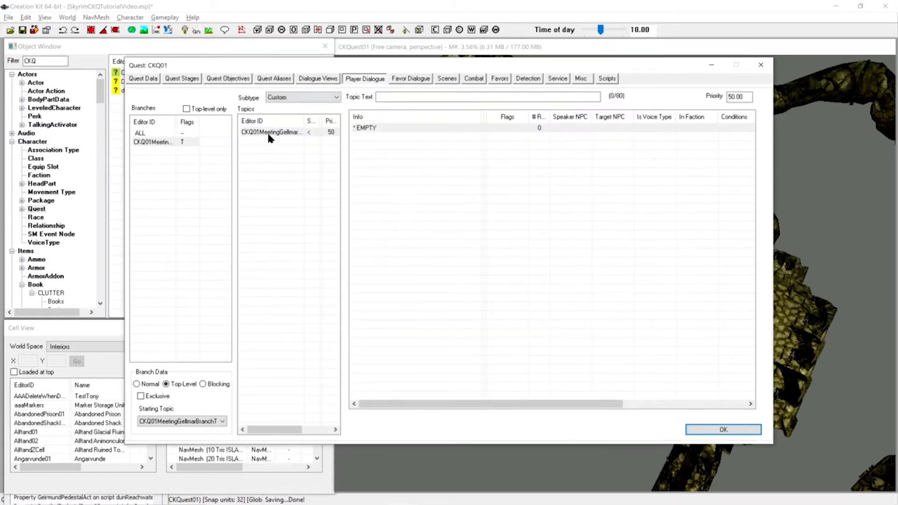
pyautogui.click(269, 134)
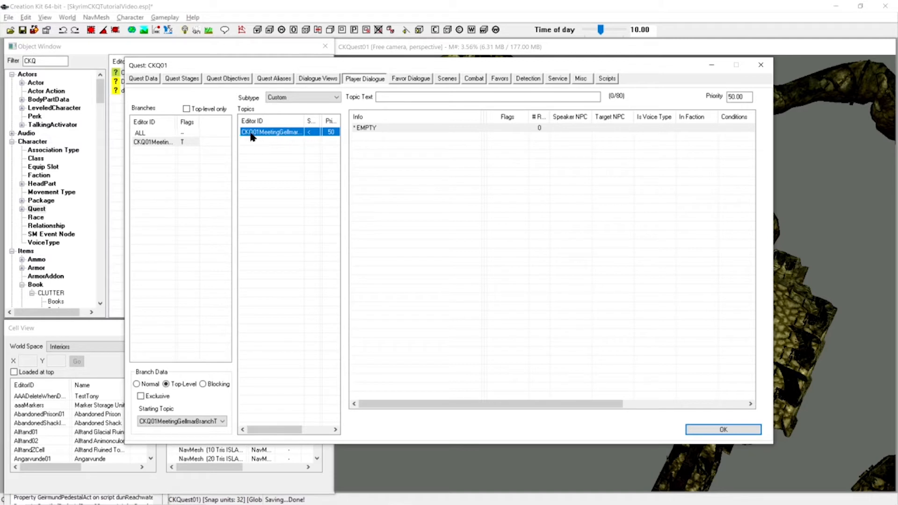
pyautogui.click(284, 133)
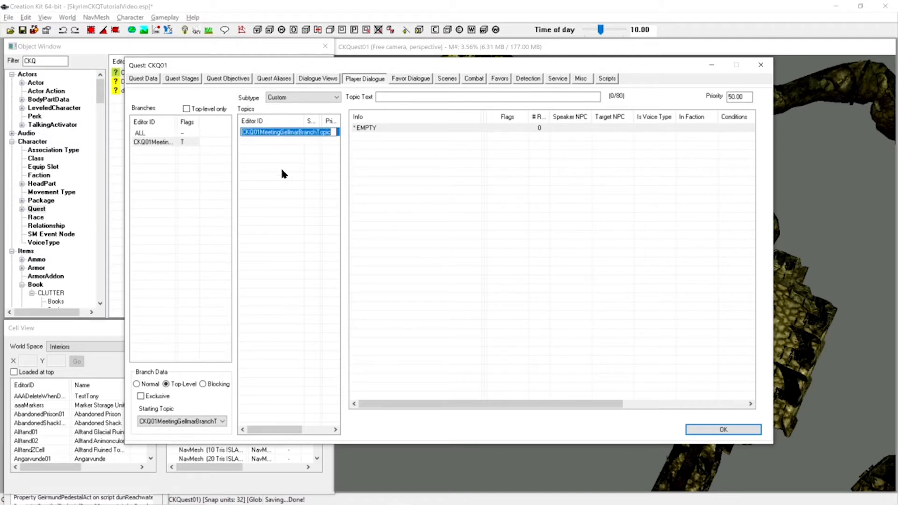
pyautogui.click(280, 167)
pyautogui.click(272, 133)
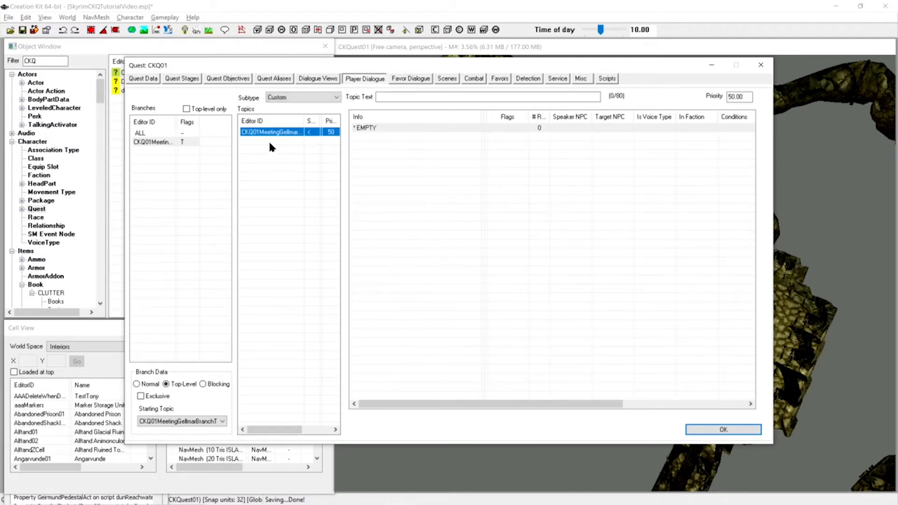
pyautogui.click(269, 143)
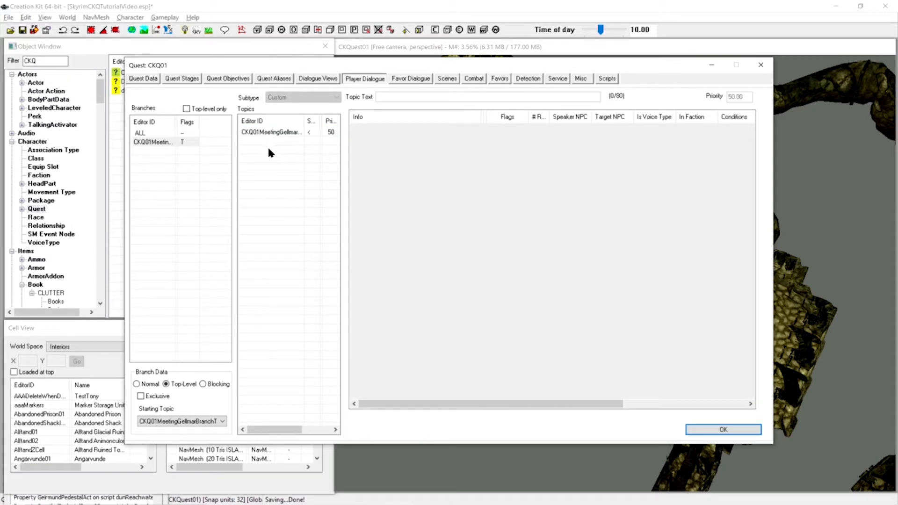
pyautogui.click(270, 134)
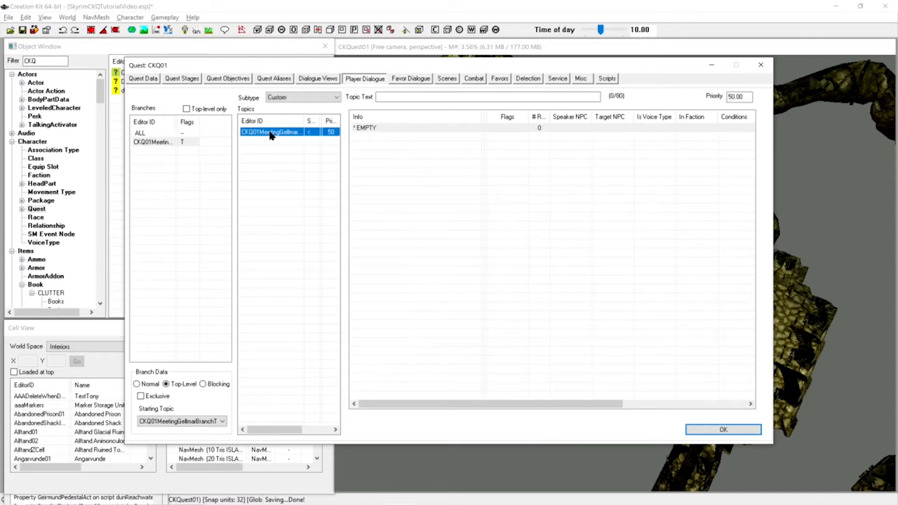
pyautogui.click(153, 142)
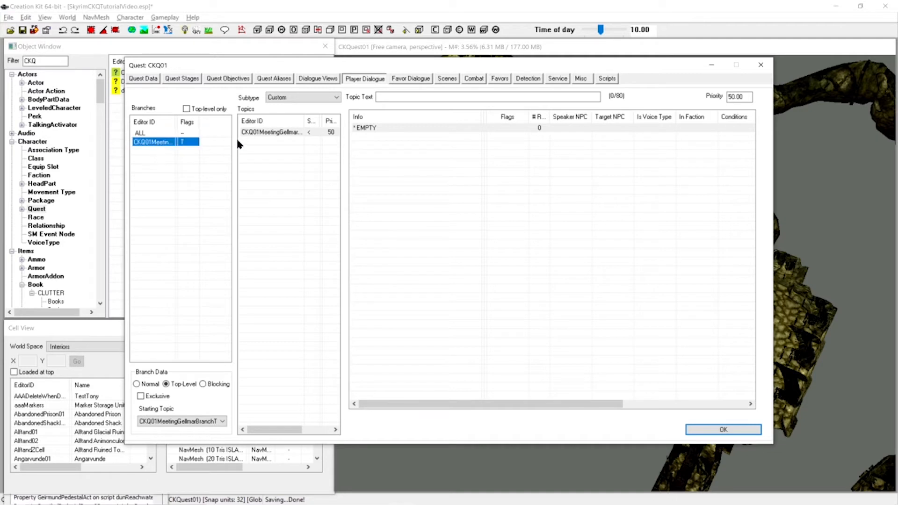
pyautogui.click(284, 133)
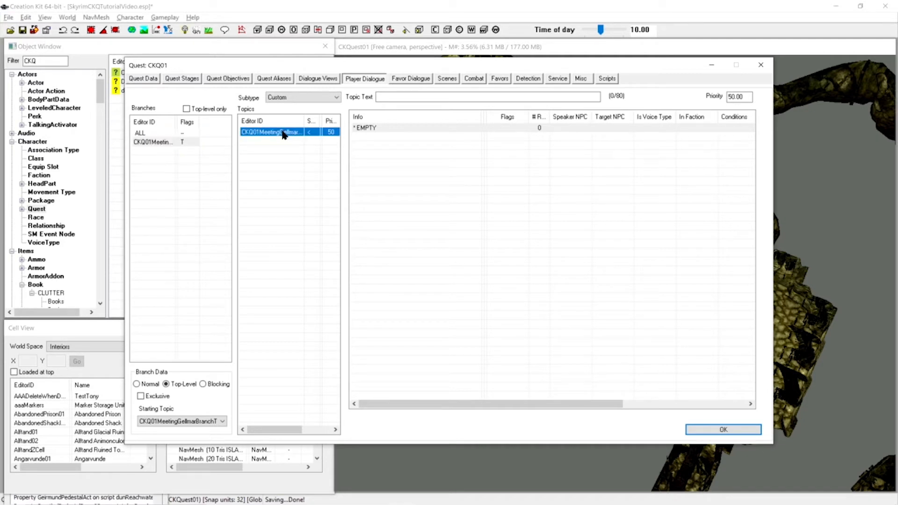
pyautogui.rightClick(375, 127)
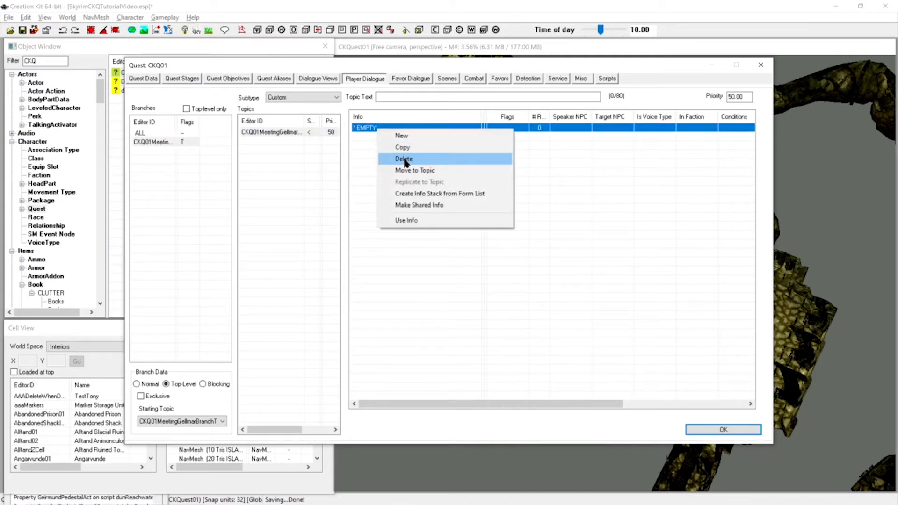
pyautogui.click(405, 159)
pyautogui.click(362, 132)
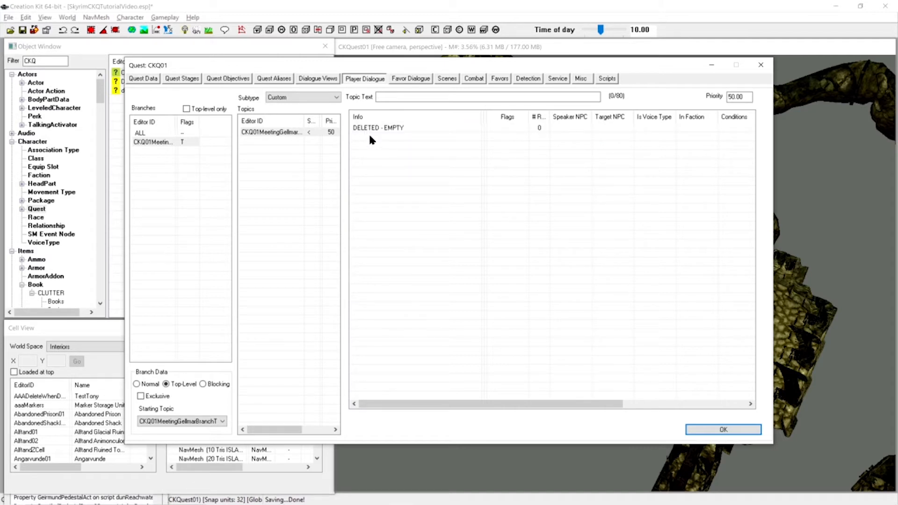
pyautogui.rightClick(370, 135)
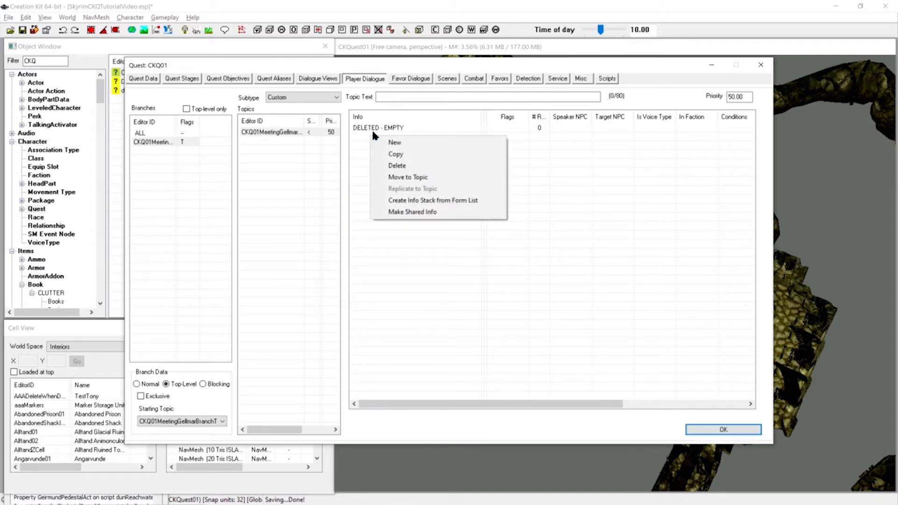
pyautogui.click(394, 143)
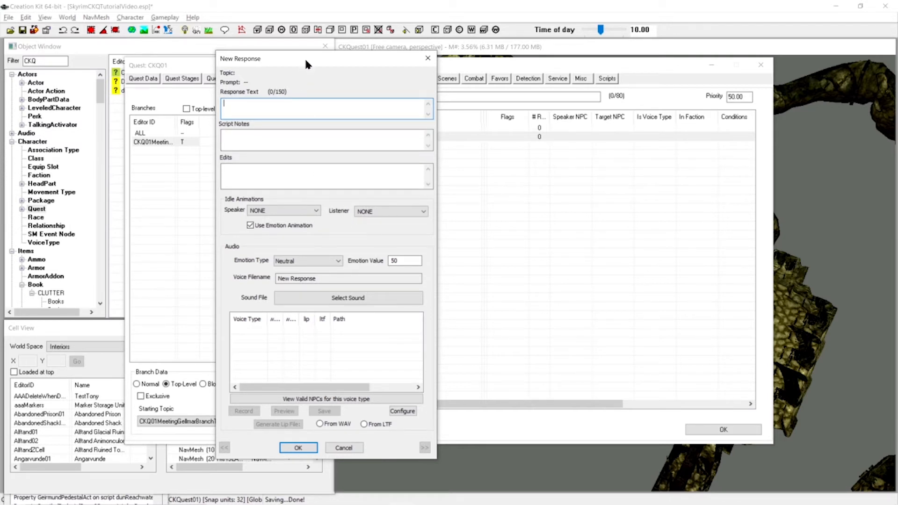
pyautogui.click(344, 447)
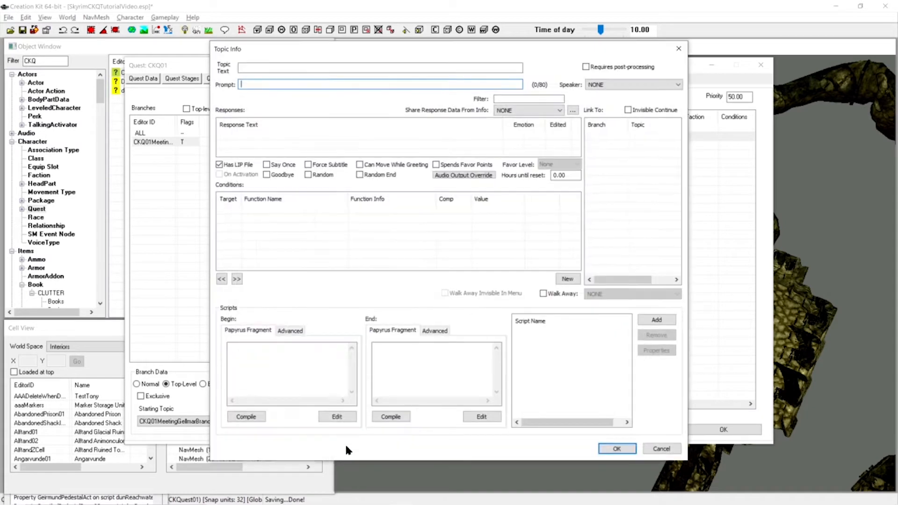
pyautogui.click(659, 449)
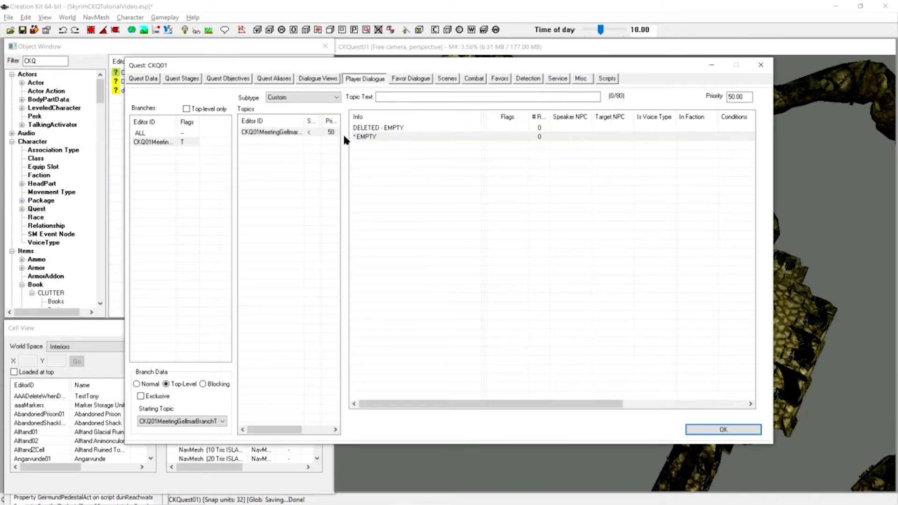
pyautogui.rightClick(368, 141)
pyautogui.click(395, 170)
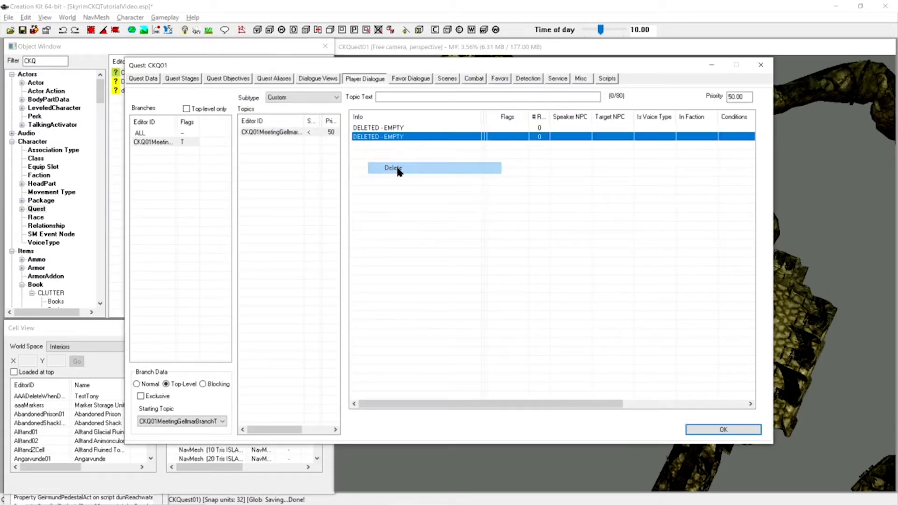
# Set the topic text to "Do you need help with anything?" and add a new info to the topic
pyautogui.click(393, 96)
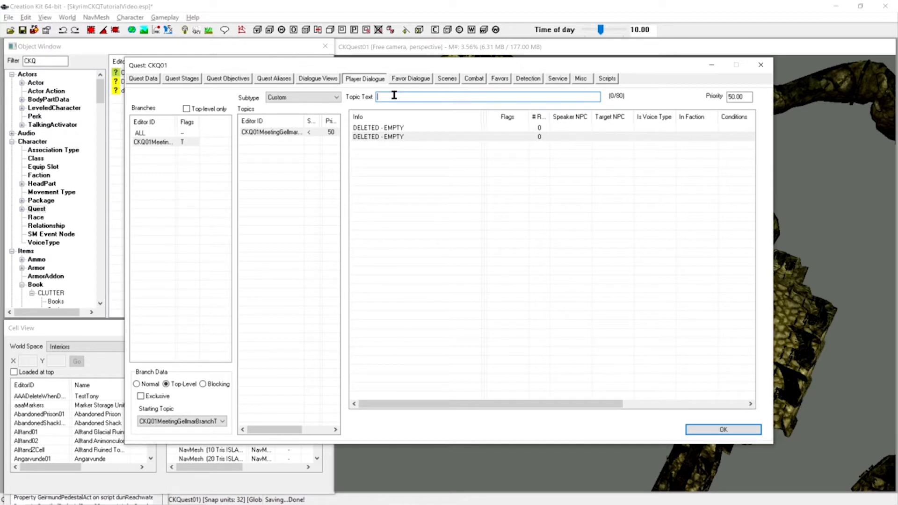
pyautogui.write('Do you need help with anything?')
pyautogui.rightClick(378, 151)
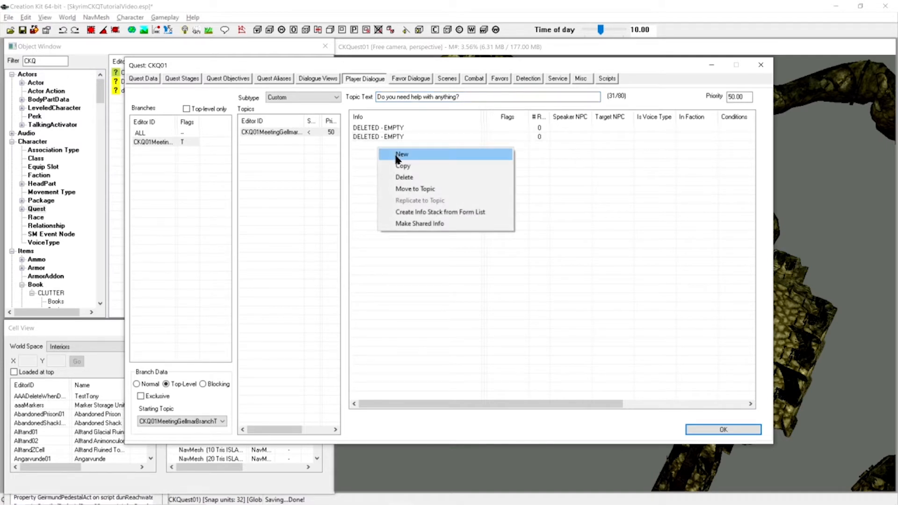
pyautogui.click(396, 157)
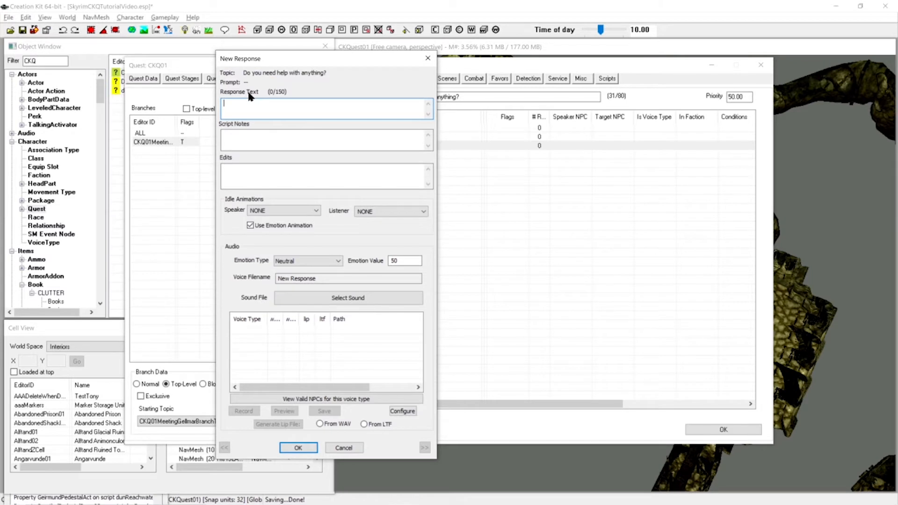
# Add the response "Why, yes actually. I came in here just a little while ago to find treasure with someone and they locked me in this cage!"
pyautogui.write('Why yes')
pyautogui.press('BackSpace')
pyautogui.press('BackSpace')
pyautogui.press('BackSpace')
pyautogui.press('BackSpace')
pyautogui.press('BackSpace')
pyautogui.press('BackSpace')
pyautogui.write('y, yes actually. I came in here just a ')
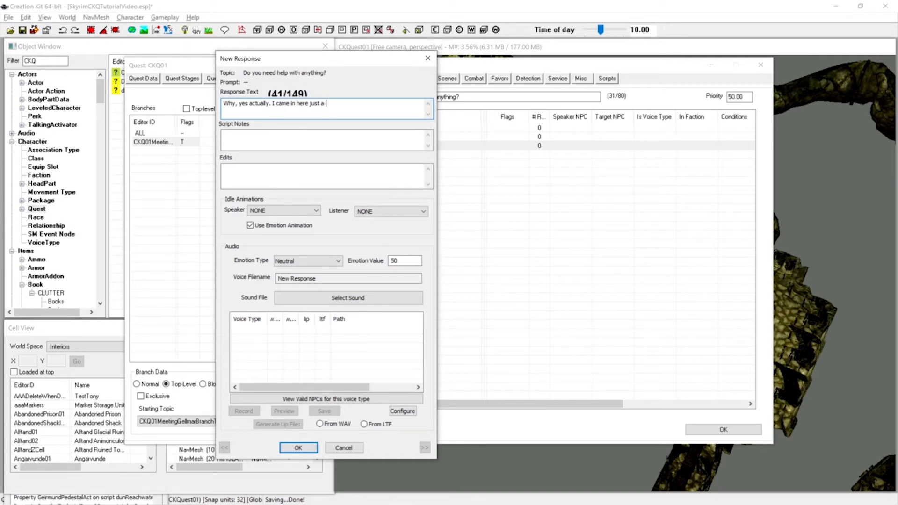
pyautogui.write('little while ago to find treasure')
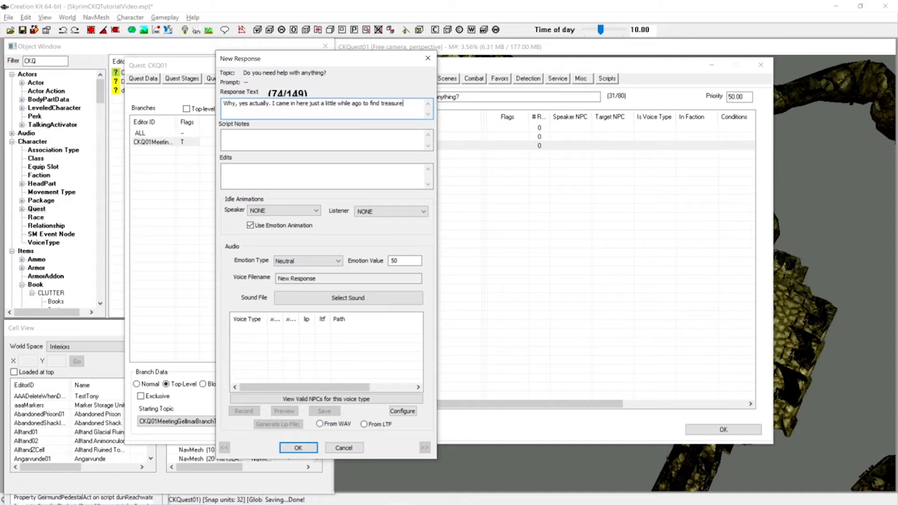
pyautogui.write(' with someone and they lock')
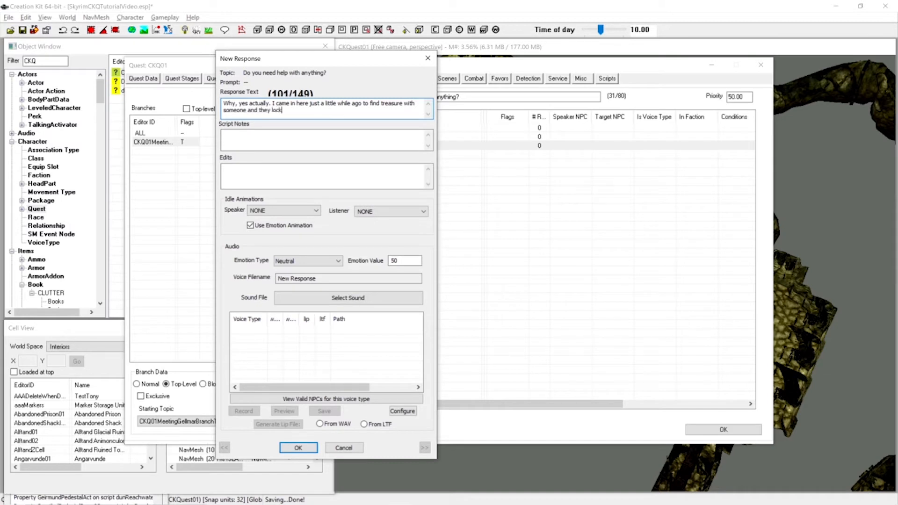
pyautogui.write('ed me in this cage!')
pyautogui.click(299, 449)
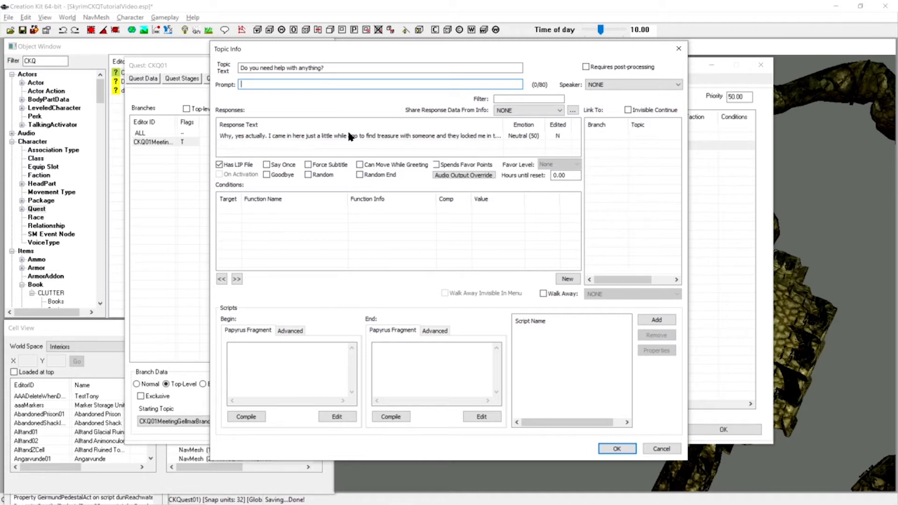
# Add a condition to the info using GetIsID for actor CKQGellmarBN, run on Subject, with comparison == and value 1
pyautogui.rightClick(234, 213)
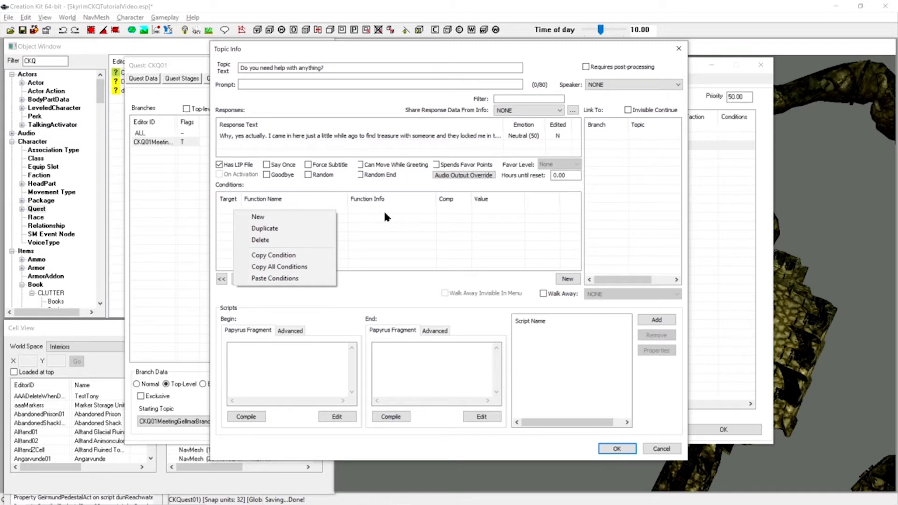
pyautogui.click(256, 218)
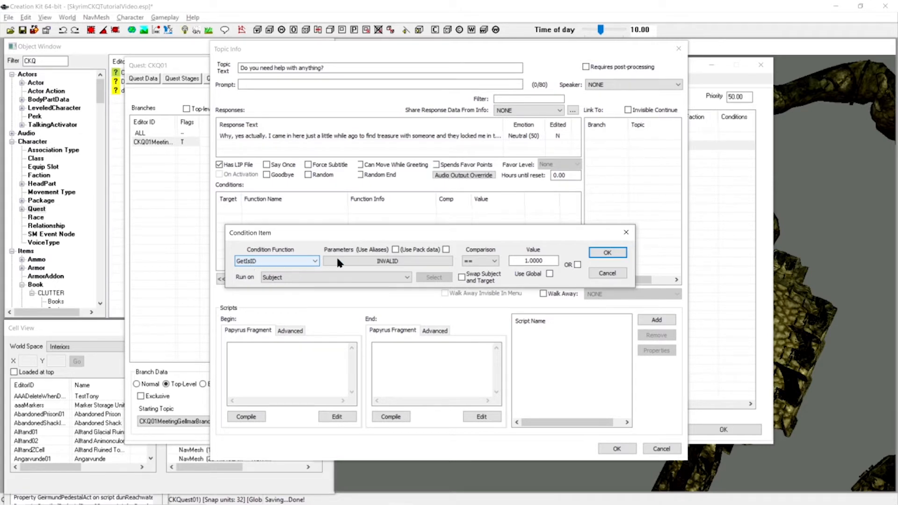
pyautogui.click(388, 263)
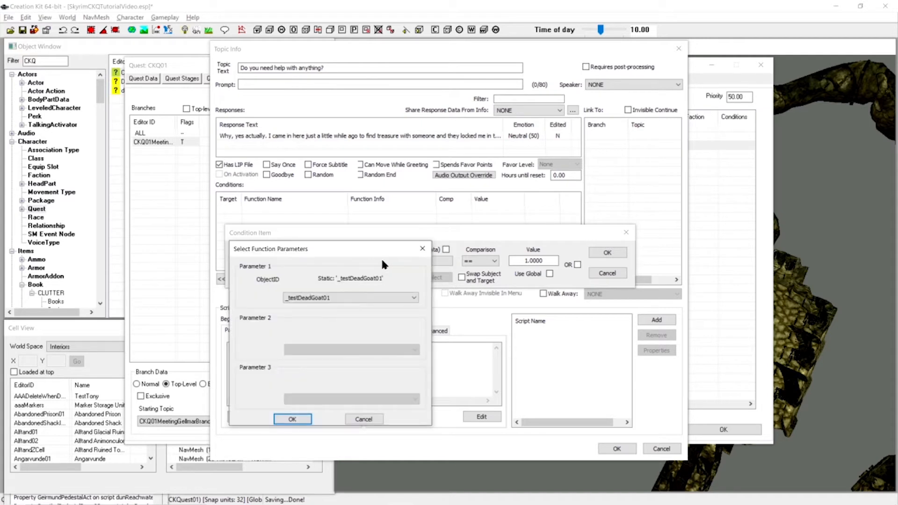
pyautogui.click(352, 300)
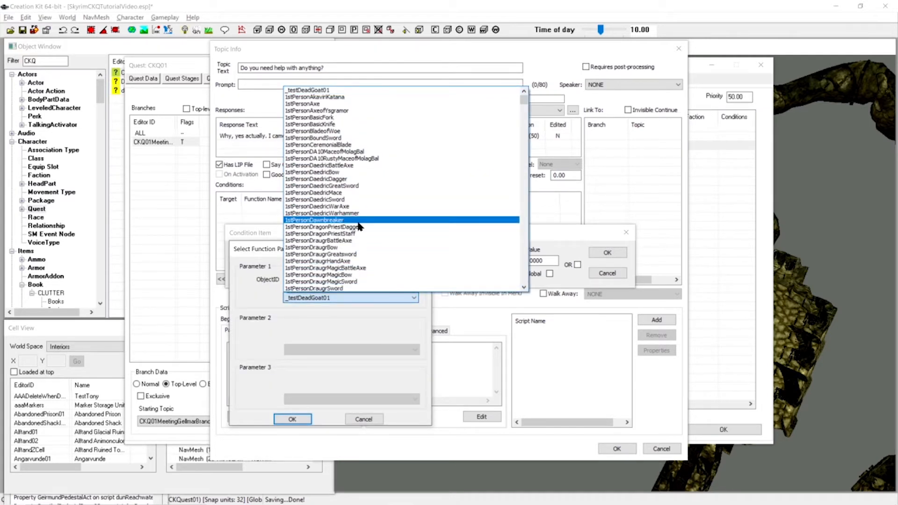
pyautogui.write('ckq')
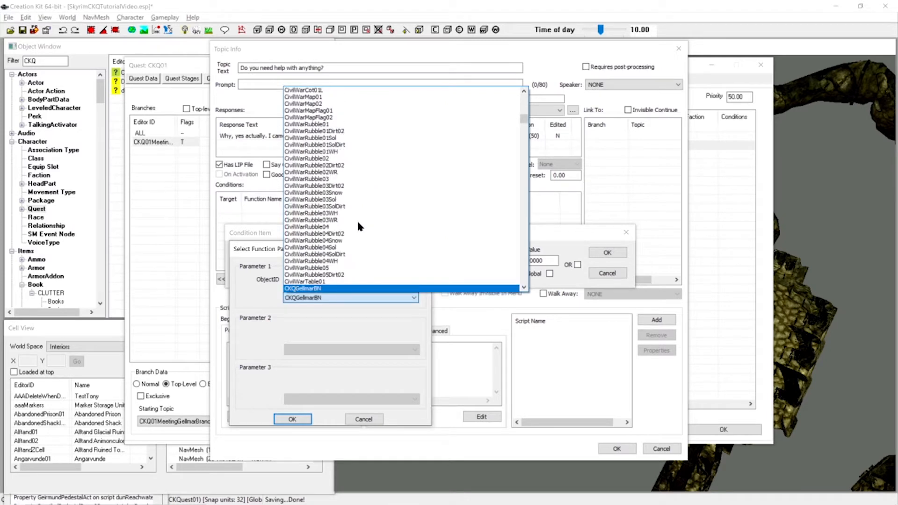
pyautogui.press('Return')
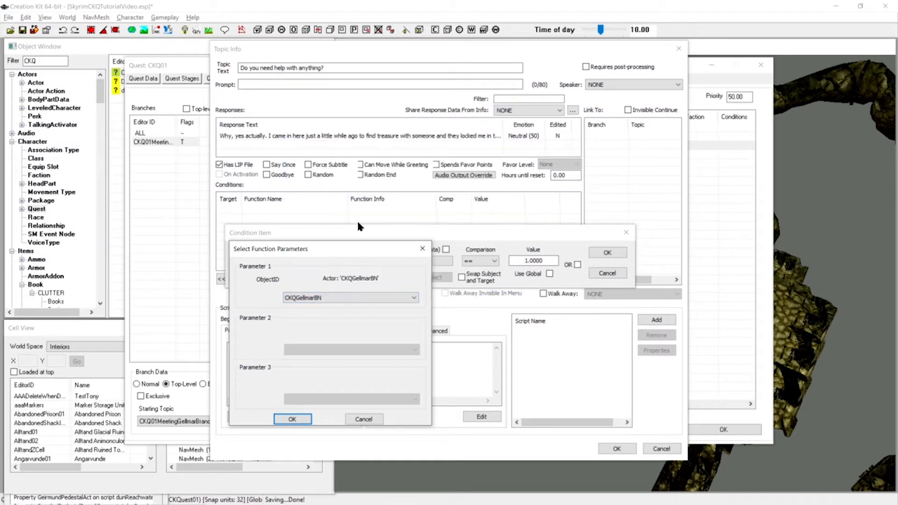
pyautogui.click(302, 419)
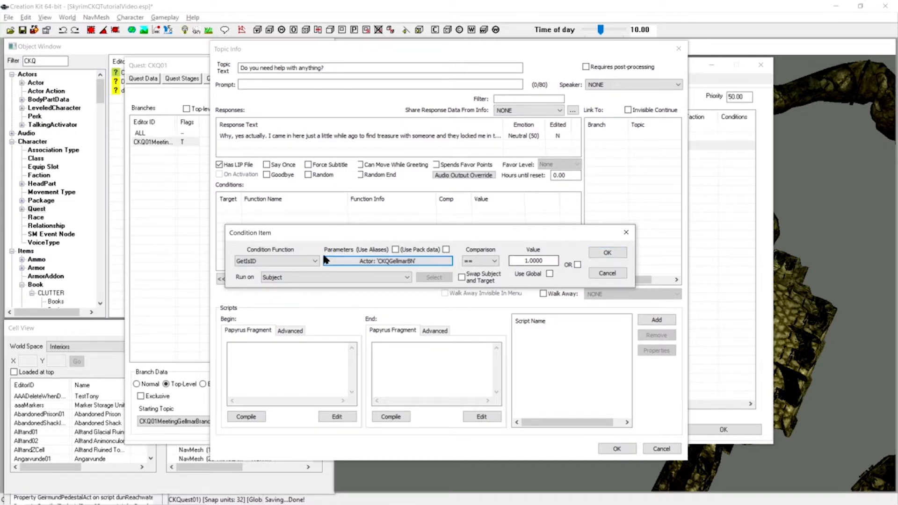
pyautogui.click(262, 264)
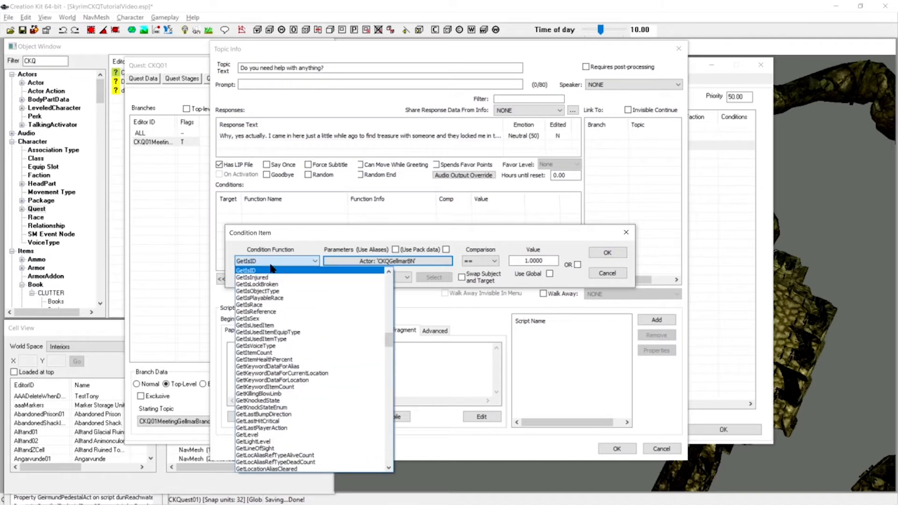
pyautogui.click(270, 264)
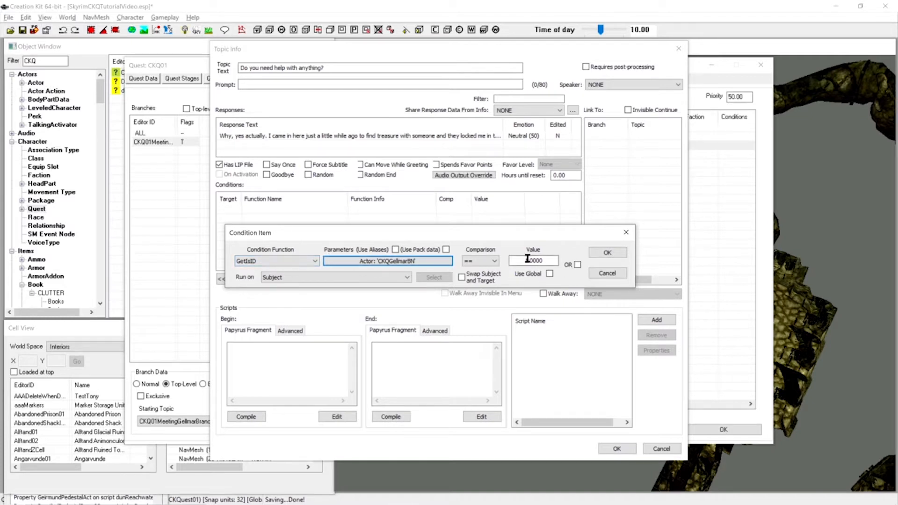
pyautogui.click(490, 259)
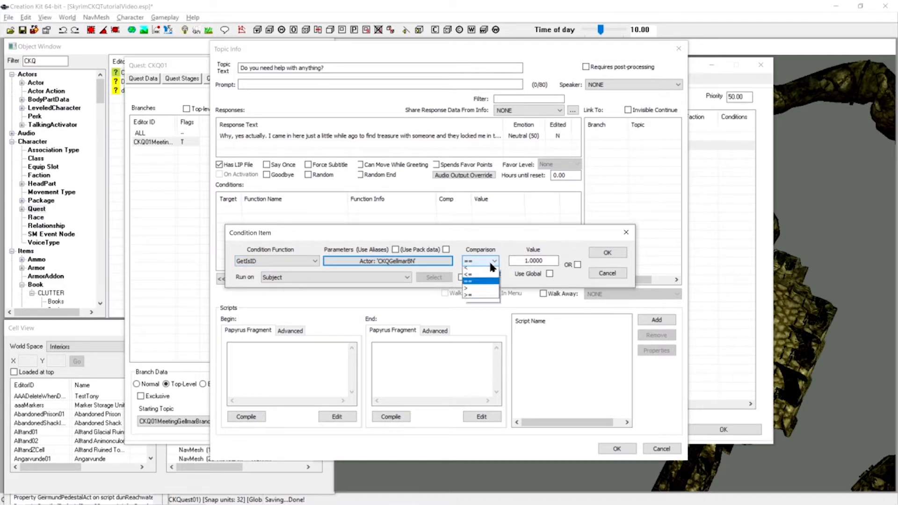
pyautogui.click(490, 260)
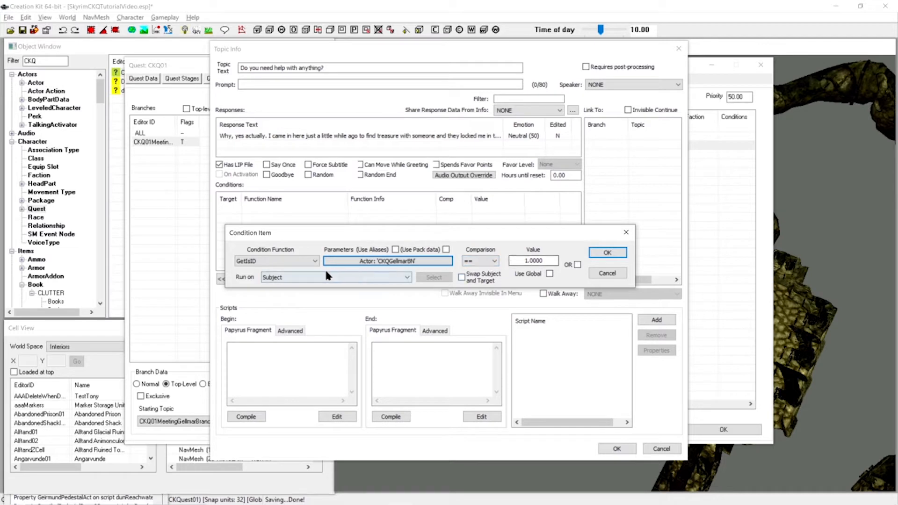
pyautogui.click(608, 253)
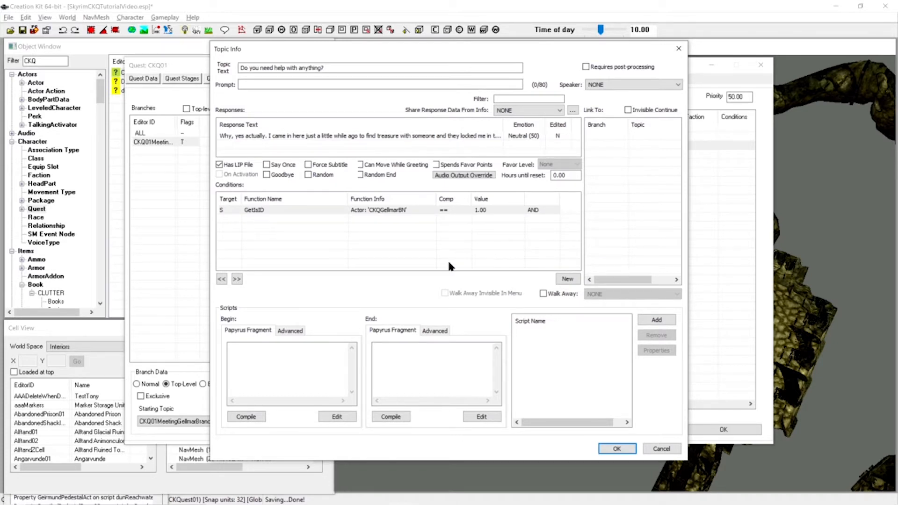
pyautogui.click(255, 220)
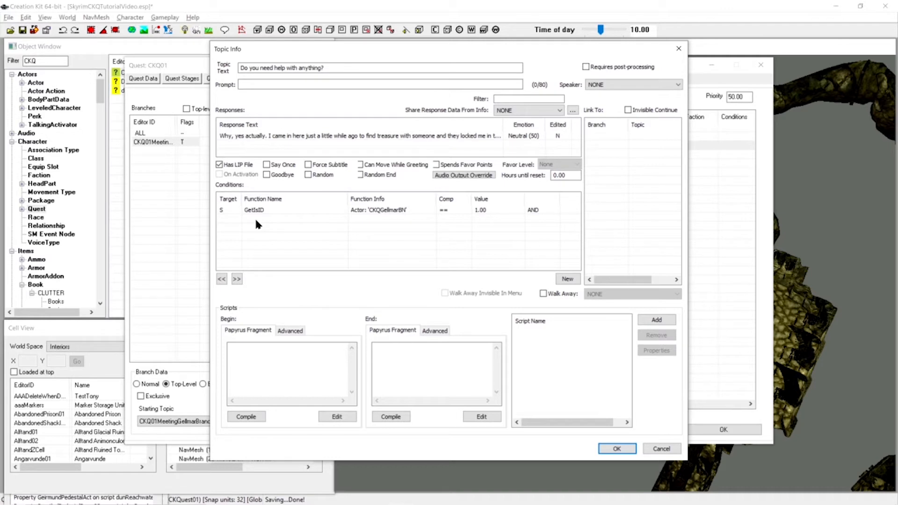
# Start a second condition on the info using the GetStage function with quest CKQ01 as its parameter
pyautogui.rightClick(256, 221)
pyautogui.click(280, 227)
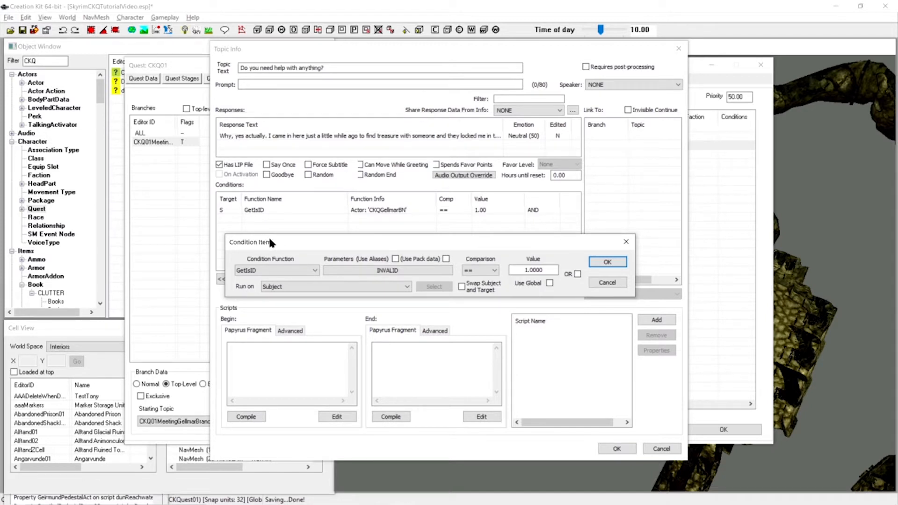
pyautogui.click(309, 271)
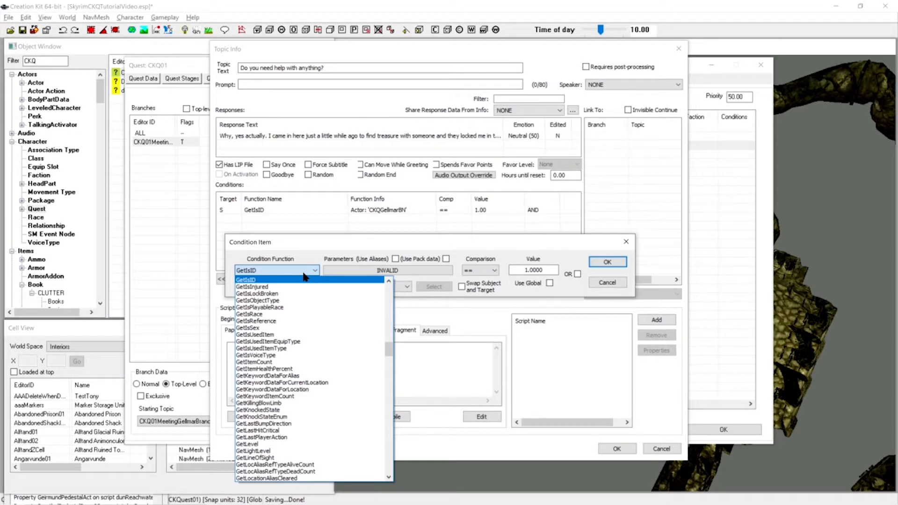
pyautogui.write('getst')
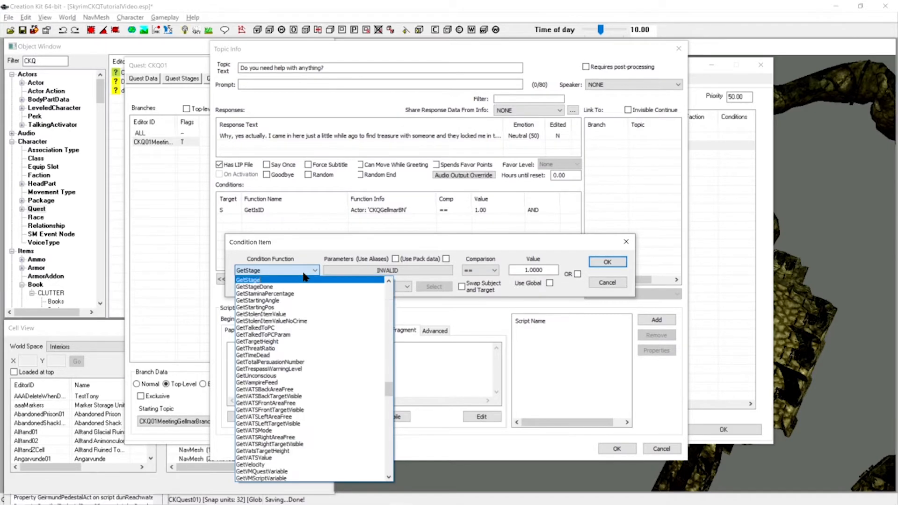
pyautogui.press('Return')
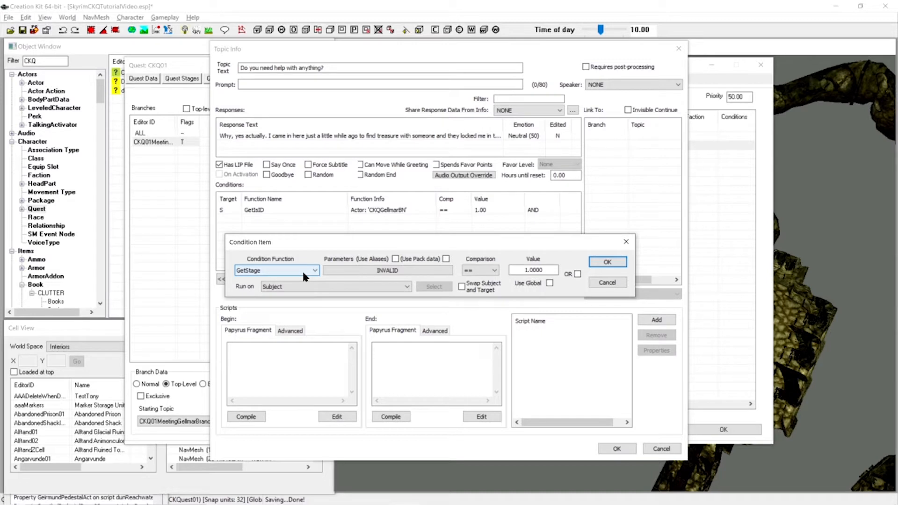
pyautogui.click(372, 271)
pyautogui.click(367, 307)
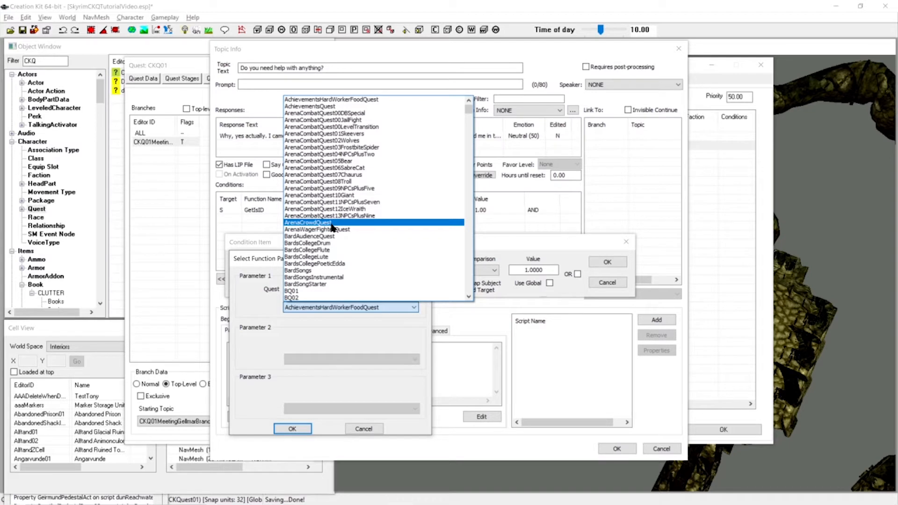
pyautogui.write('ckq')
pyautogui.press('Return')
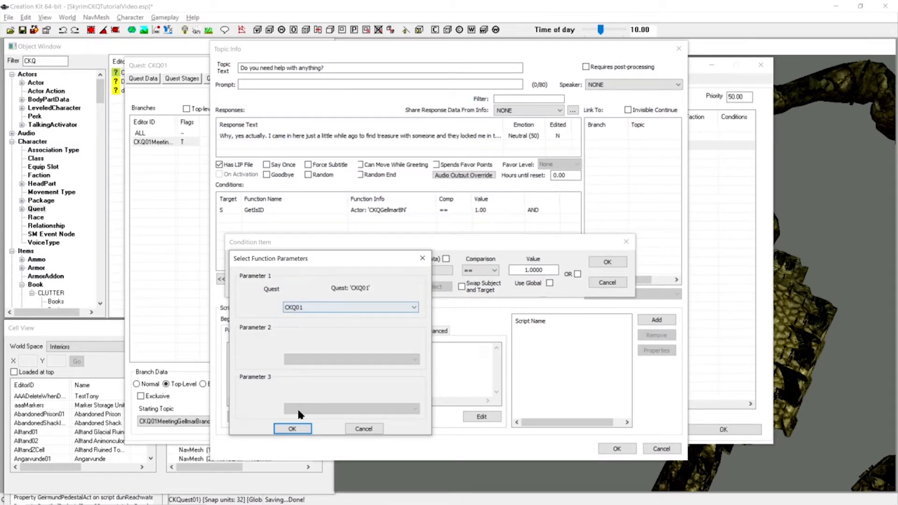
pyautogui.click(293, 428)
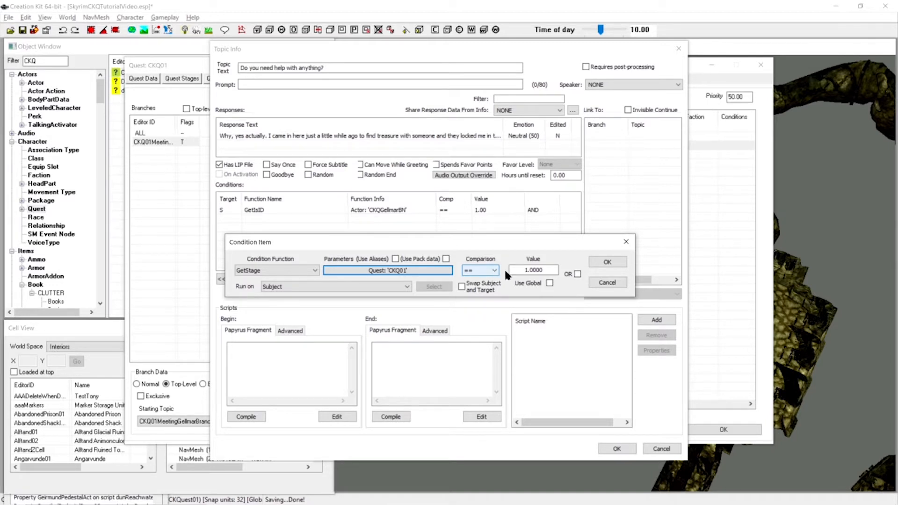
# Set the GetStage condition's value to 0
pyautogui.moveTo(531, 270); pyautogui.dragTo(523, 271)
pyautogui.write('0')
pyautogui.press('Delete')
pyautogui.press('Delete')
pyautogui.press('Delete')
pyautogui.press('Delete')
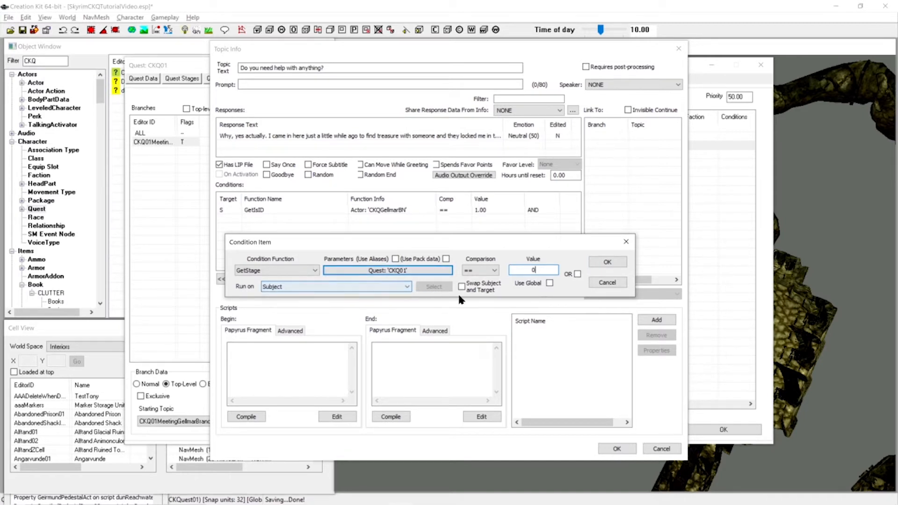
# Set the GetStage condition's value to 10 with comparison < and add it to the info
pyautogui.doubleClick(535, 270)
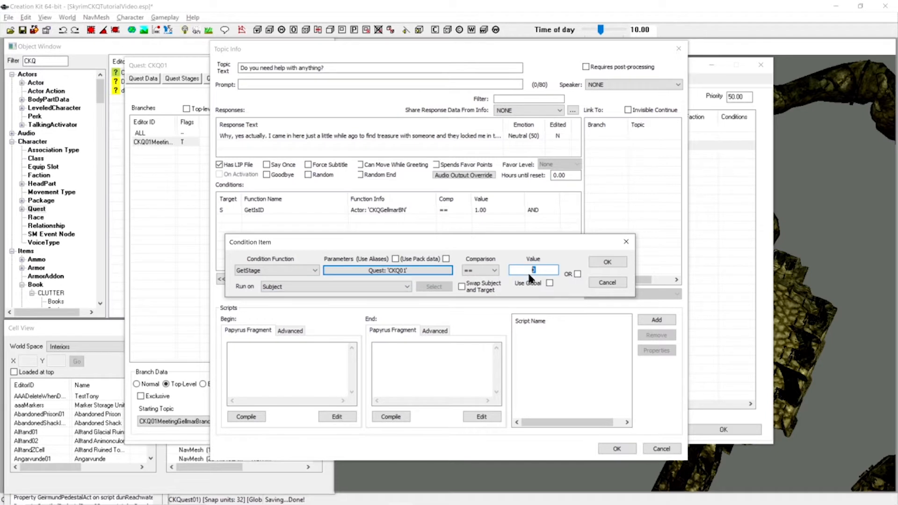
pyautogui.write('20')
pyautogui.press('BackSpace')
pyautogui.press('BackSpace')
pyautogui.write('10')
pyautogui.click(482, 270)
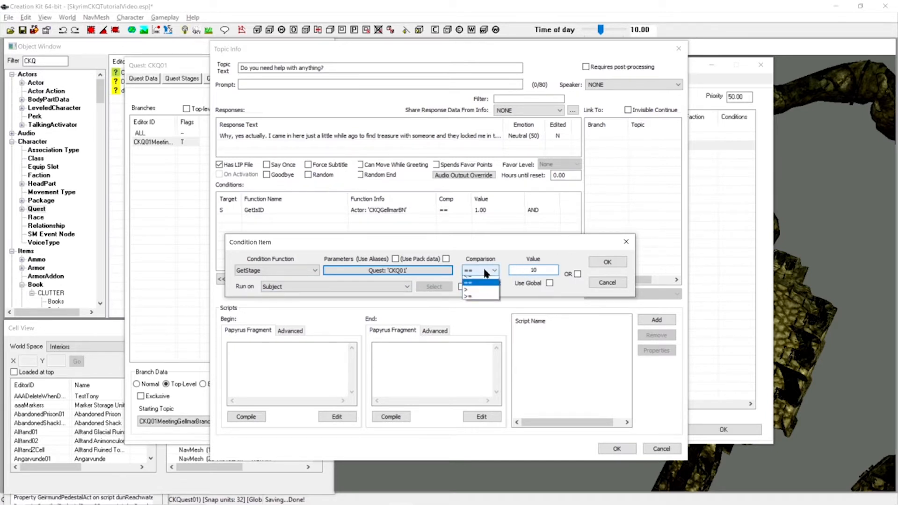
pyautogui.click(474, 287)
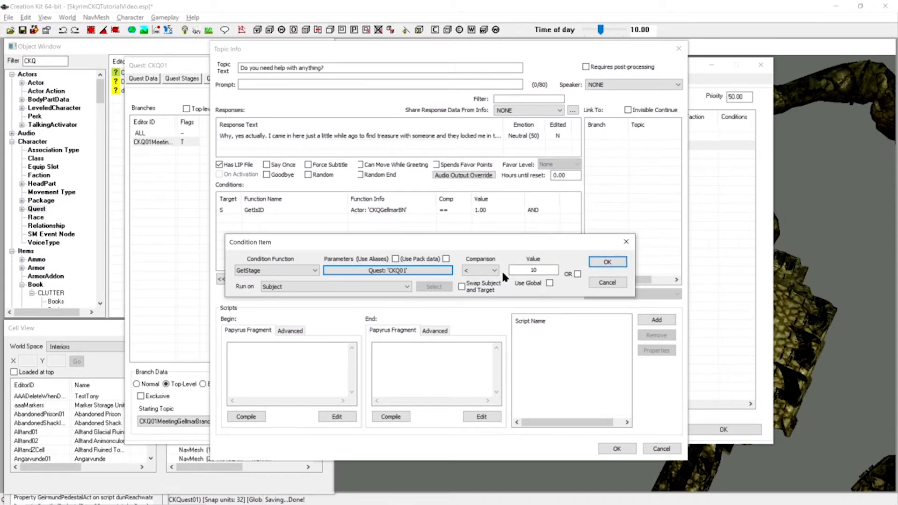
pyautogui.click(604, 263)
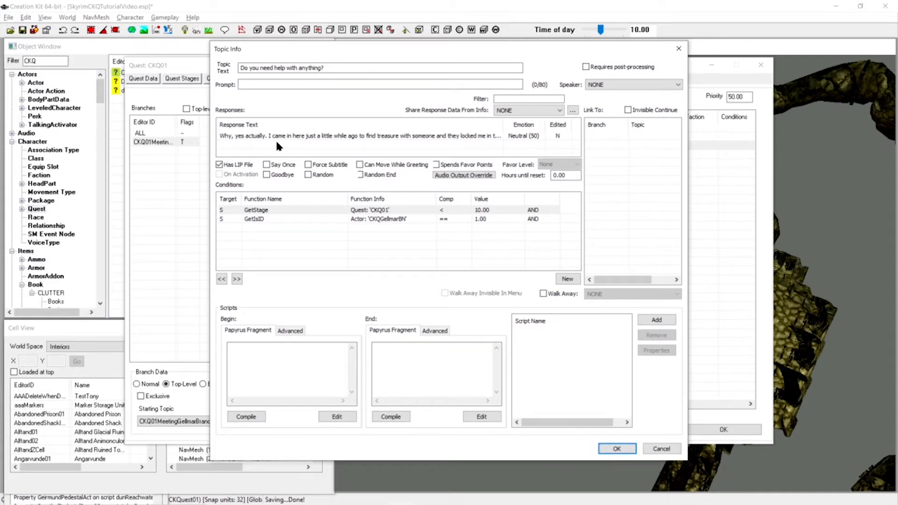
# Add another response to the info and begin its text with "He is still around here and I know he has the key to"
pyautogui.rightClick(247, 145)
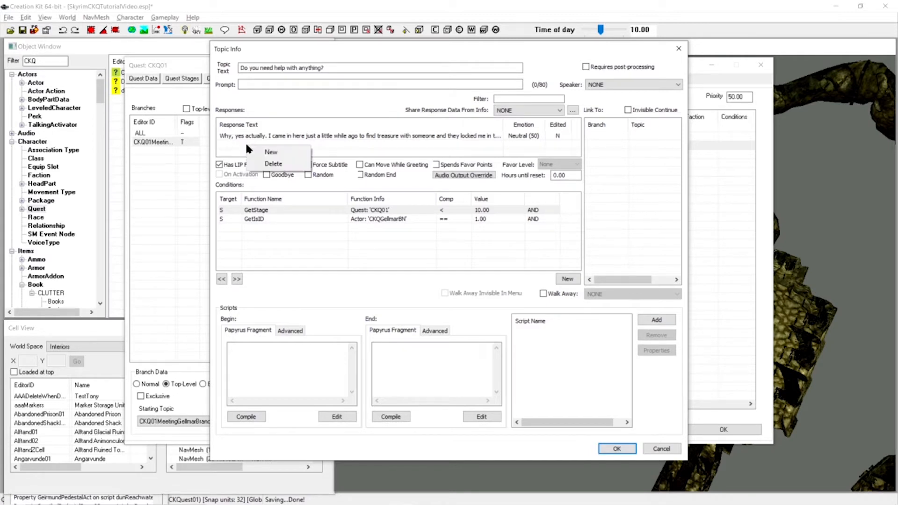
pyautogui.click(272, 151)
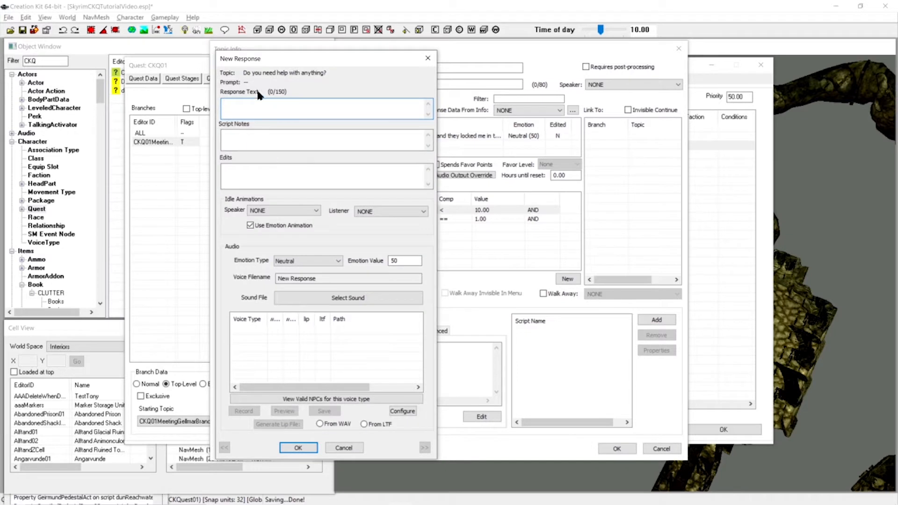
pyautogui.moveTo(342, 57); pyautogui.dragTo(292, 51)
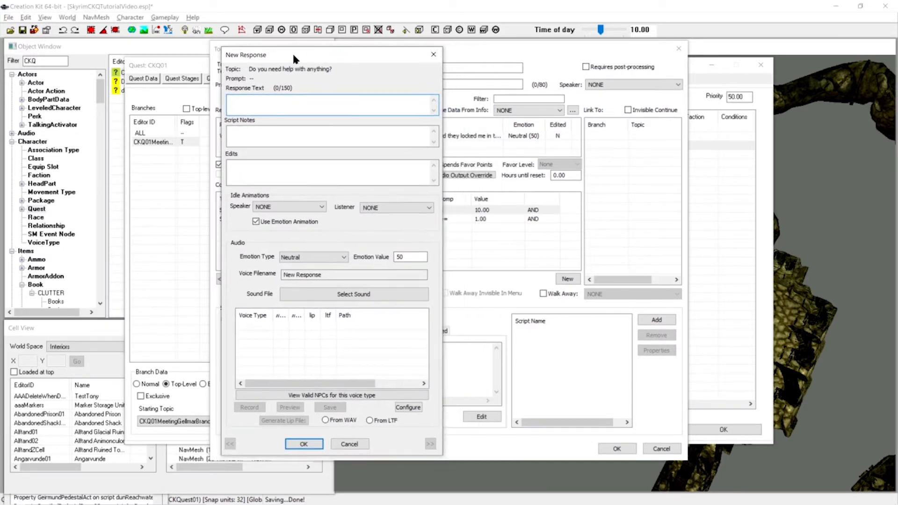
pyautogui.click(283, 106)
pyautogui.write('He is still around here and I')
pyautogui.write('know he ')
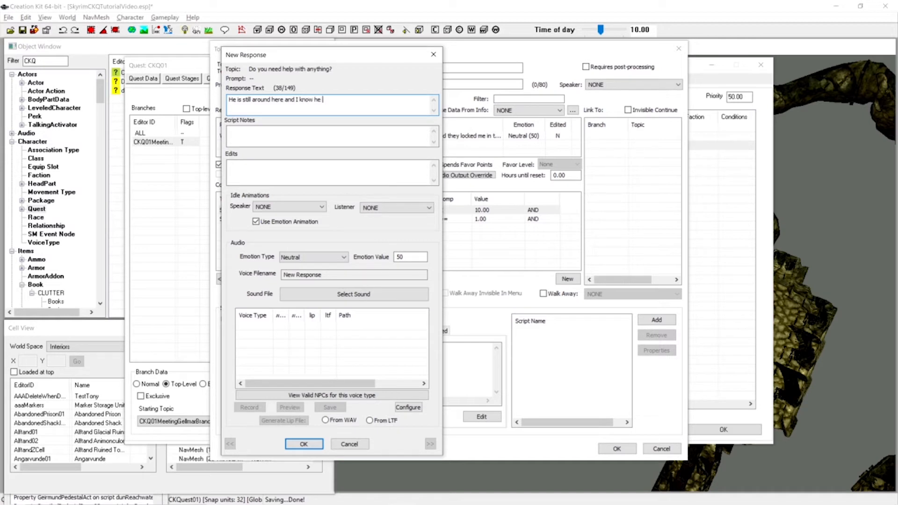
pyautogui.write('has the key to')
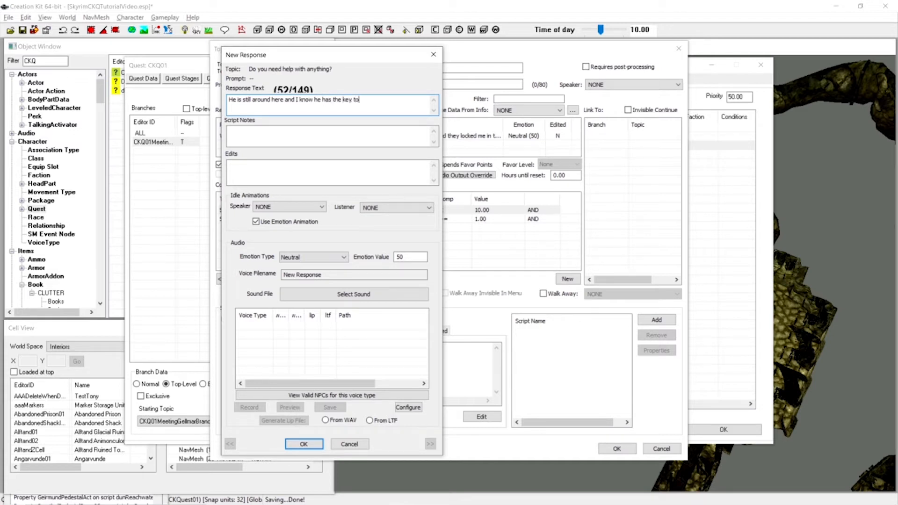
# Complete the response text with "this cage with him. Would you be so kind as to... ahem... fetch it?" and confirm the response
pyautogui.write(' this cage with him. Would you be so kind as')
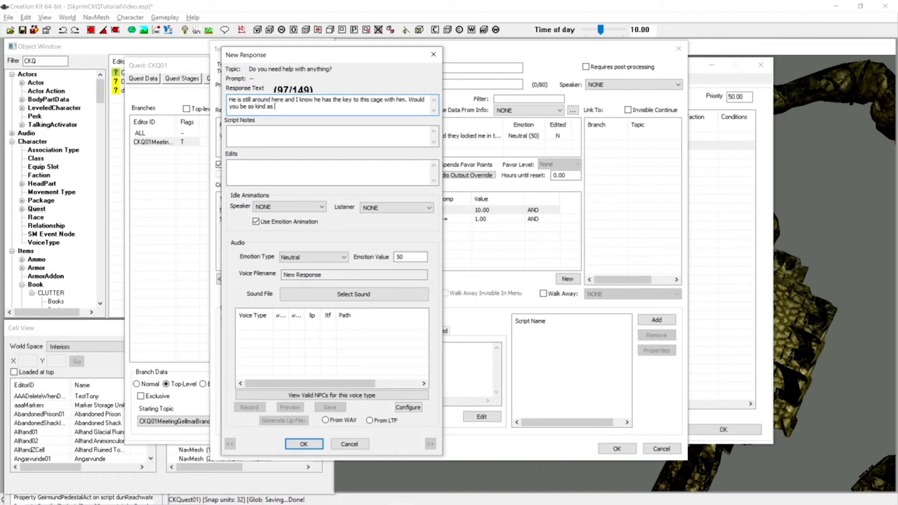
pyautogui.write(' to')
pyautogui.press('BackSpace')
pyautogui.write('... ahem... fetchi')
pyautogui.press('BackSpace')
pyautogui.write('it?')
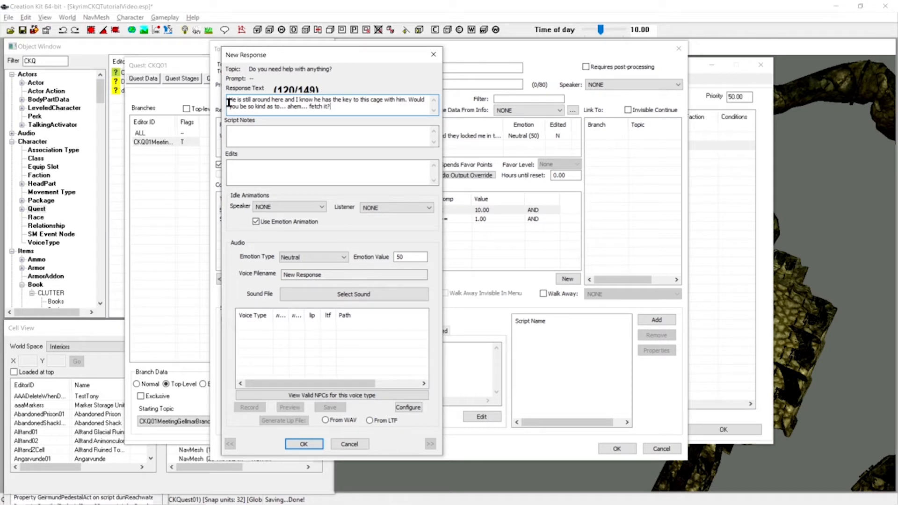
pyautogui.click(307, 442)
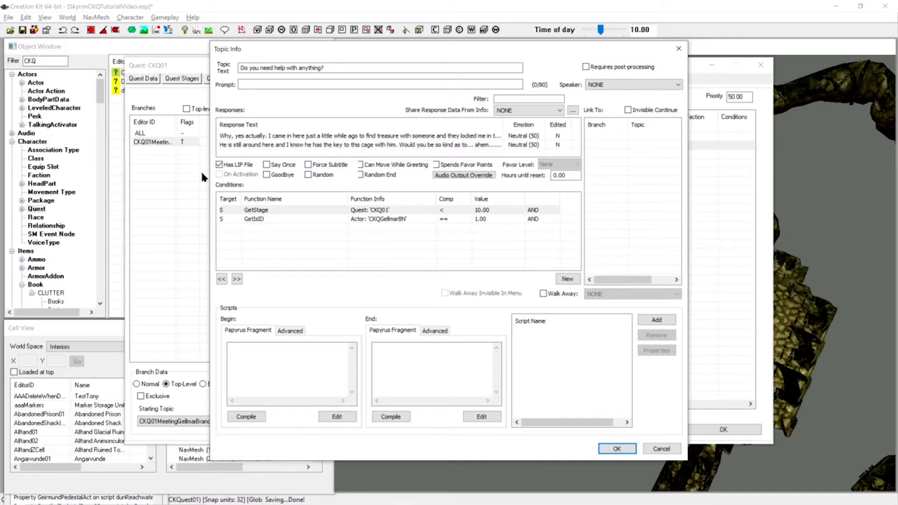
# Accept the topic info and the CKQ01 quest changes, and save the plugin
pyautogui.click(621, 449)
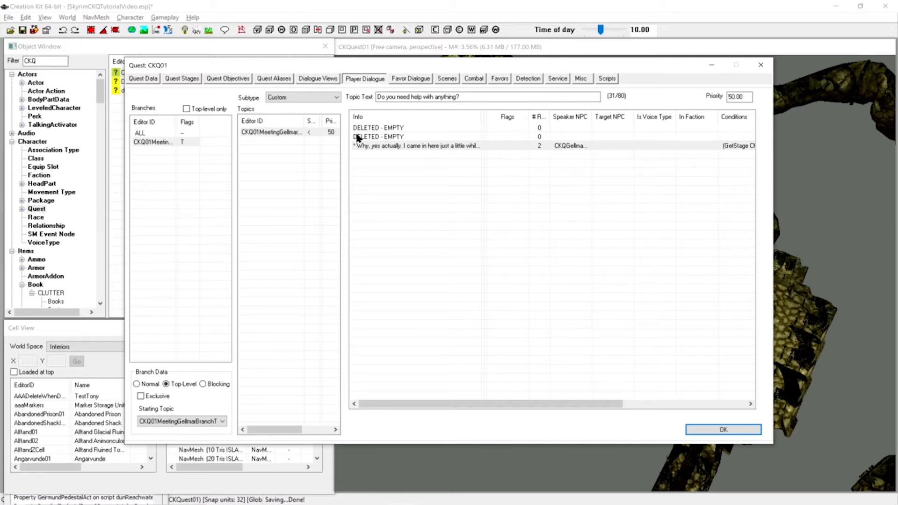
pyautogui.click(376, 128)
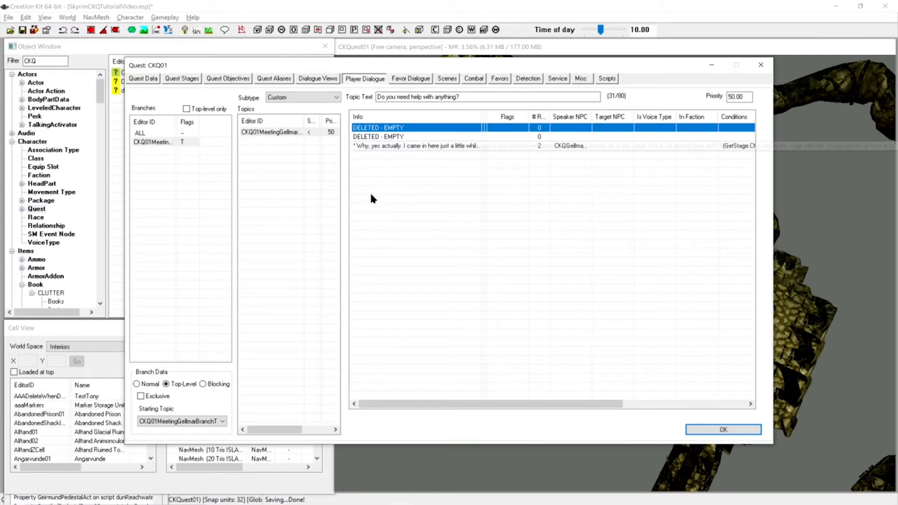
pyautogui.click(380, 146)
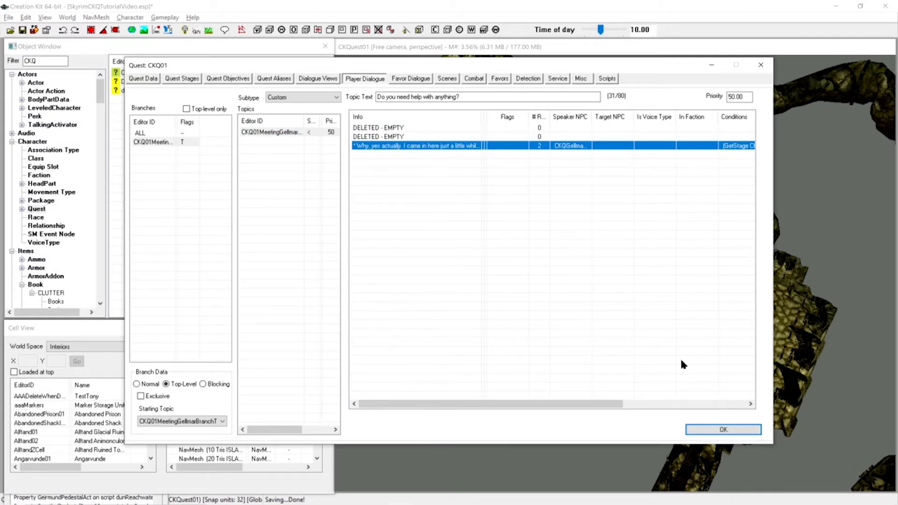
pyautogui.click(705, 433)
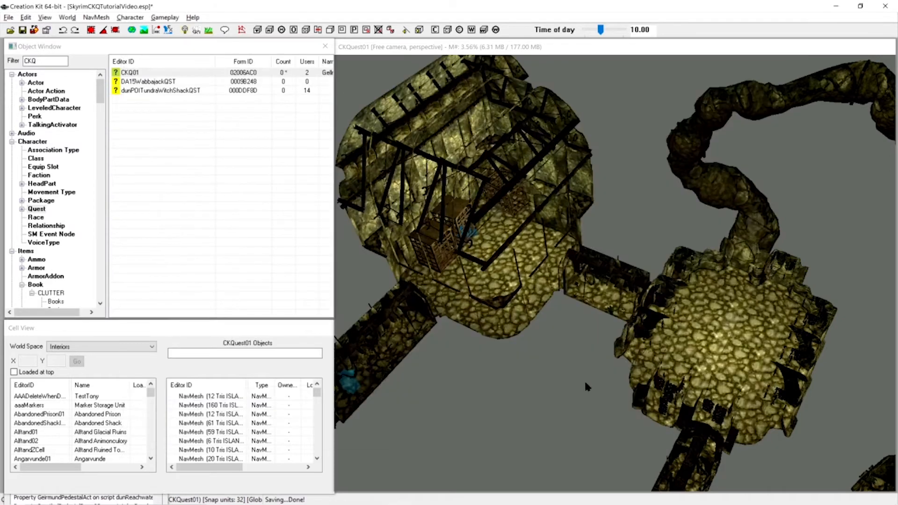
pyautogui.click(541, 385)
pyautogui.hotkey('ctrl', 's')
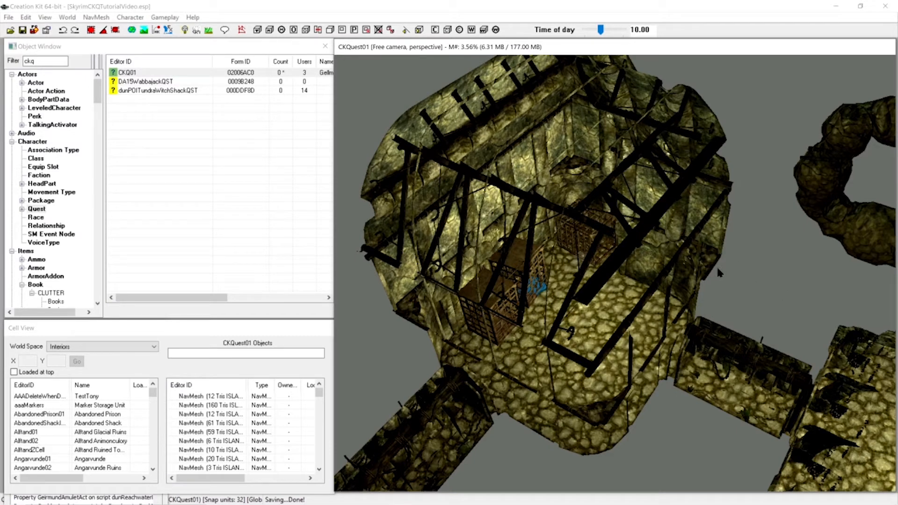
# Reopen quest CKQ01 and start a new topic in the CKQ01MeetingGellmarBranch player dialogue branch
pyautogui.doubleClick(128, 74)
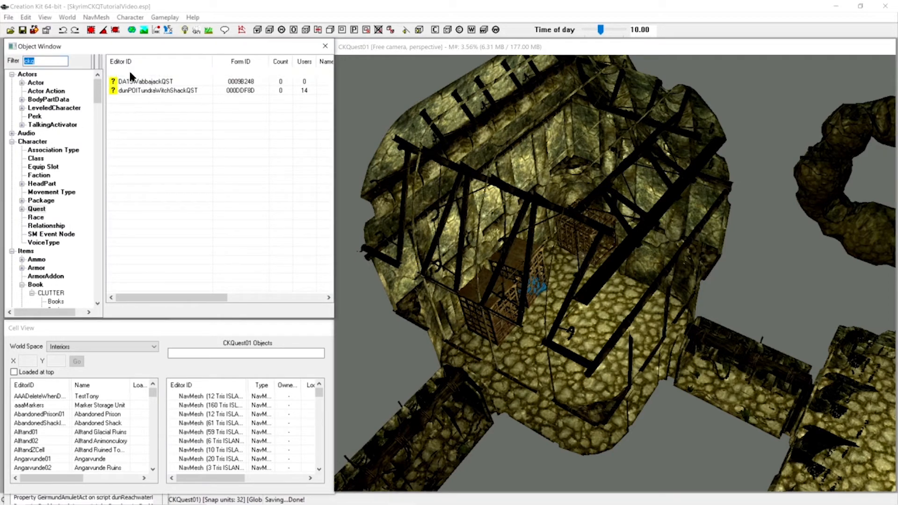
pyautogui.rightClick(128, 72)
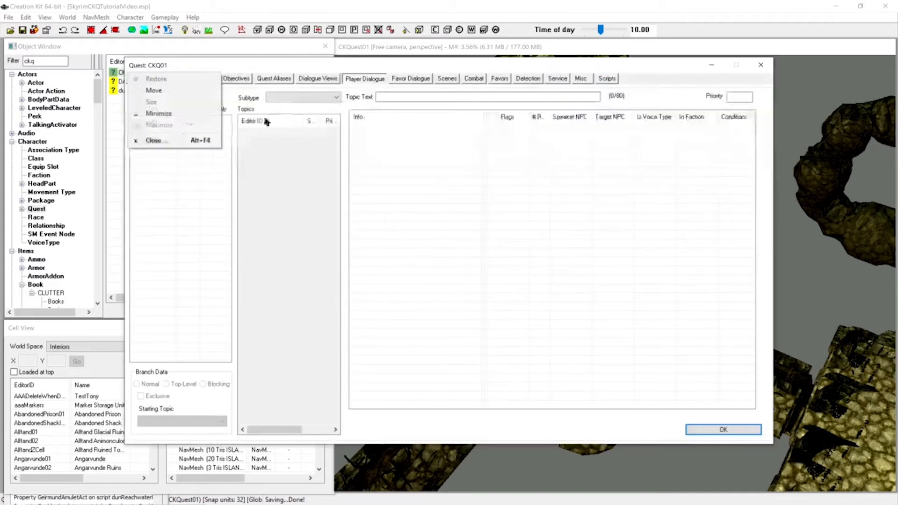
pyautogui.click(210, 60)
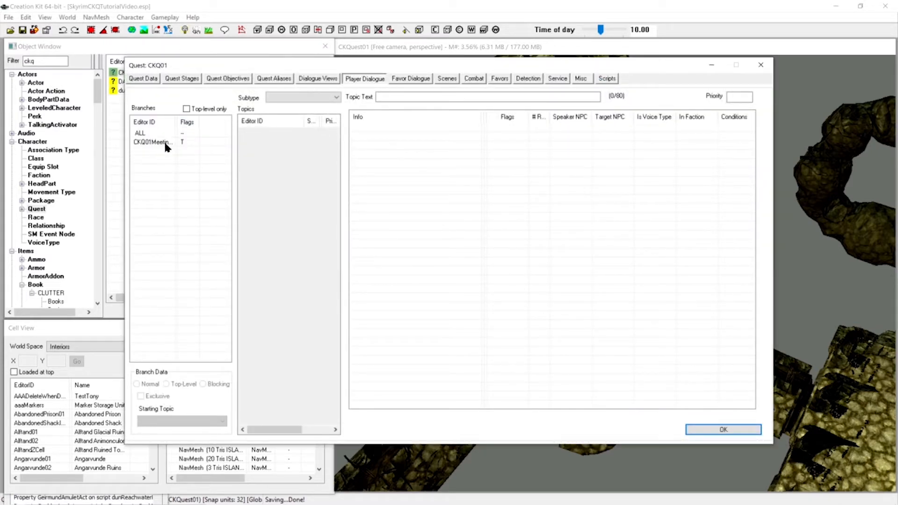
pyautogui.click(152, 143)
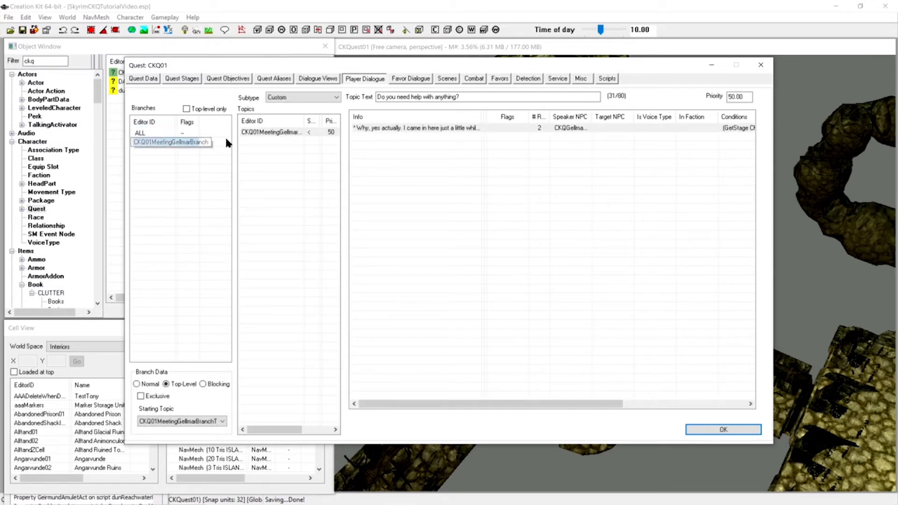
pyautogui.click(270, 132)
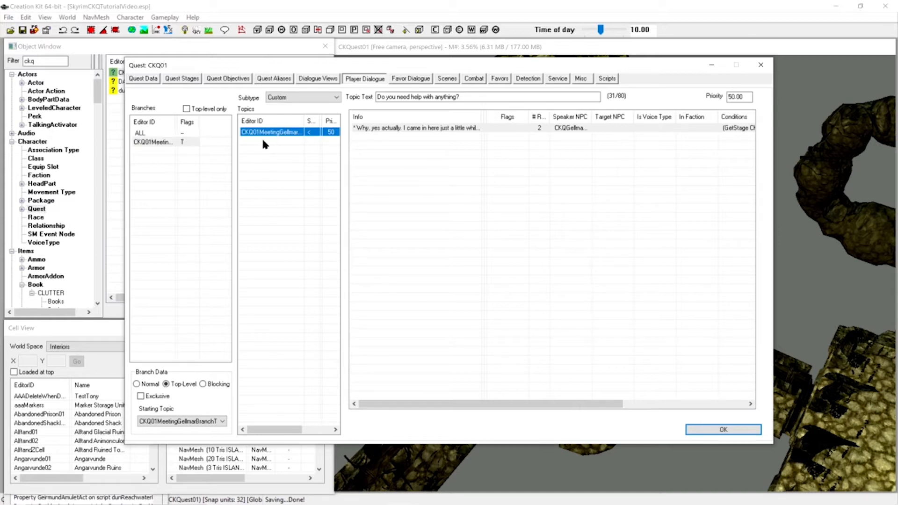
pyautogui.rightClick(263, 142)
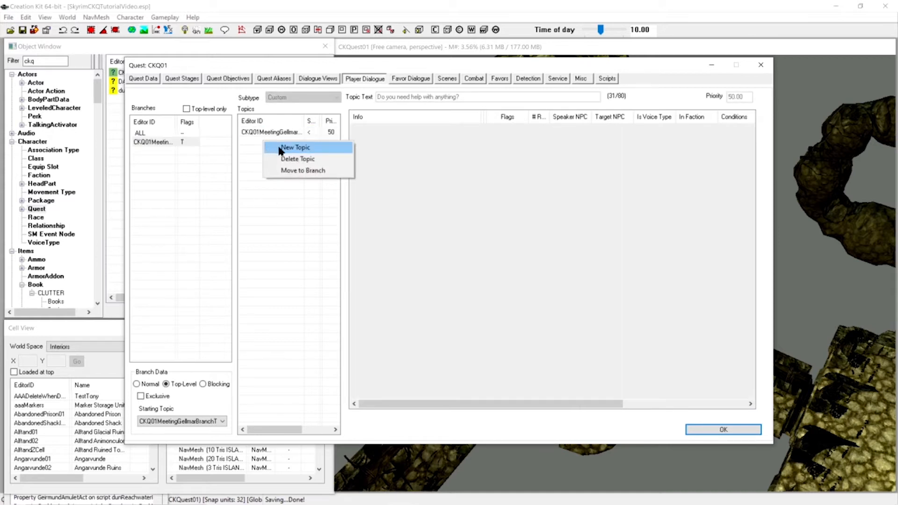
pyautogui.click(279, 149)
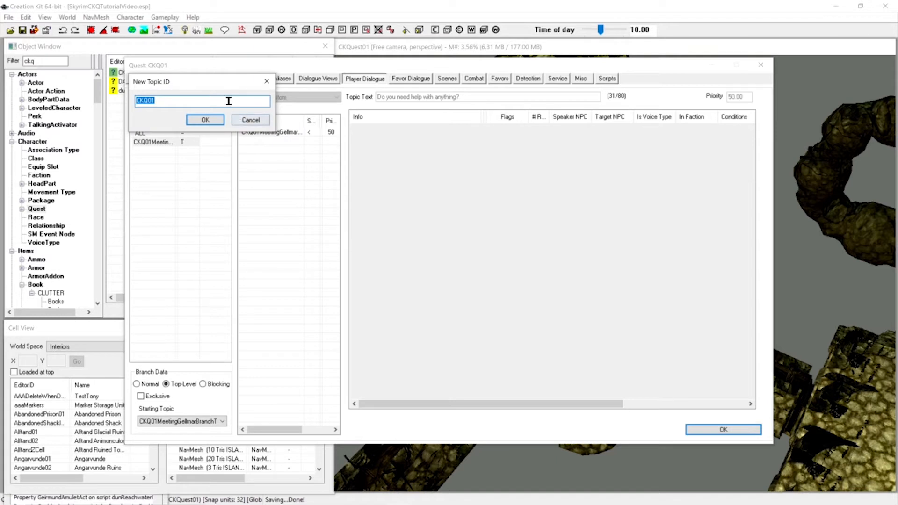
# Create the topic CKQ01MeetingGellmarYes in the meeting branch and set its topic text to "Sure, I can do that."
pyautogui.click(229, 101)
pyautogui.write('MeetingGellmarYes')
pyautogui.press('Return')
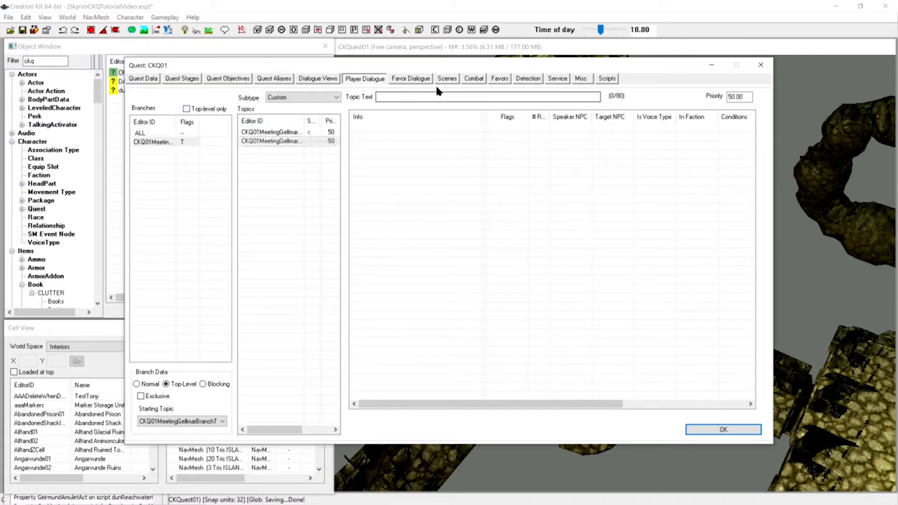
pyautogui.click(419, 98)
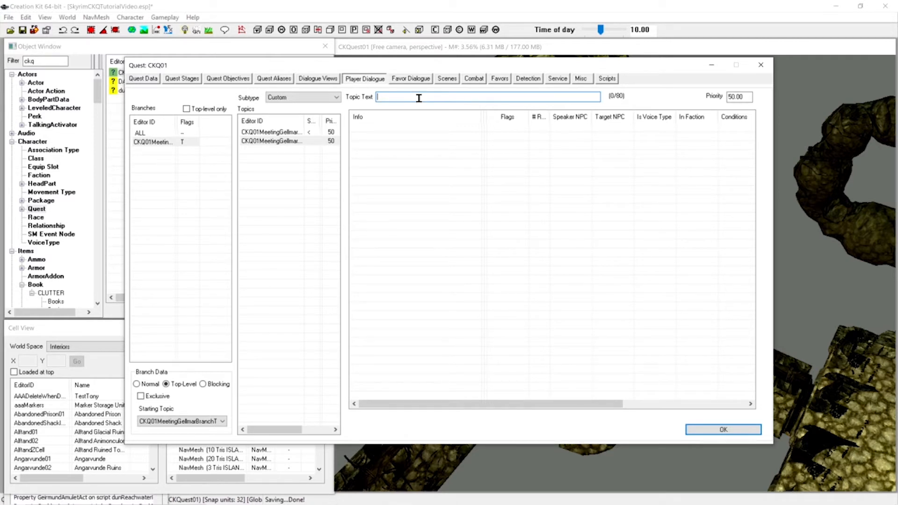
pyautogui.write('Sure, I can do that.')
# Add the response "Oh thank you! The man that betrayed me should be somewhere deeper in the ruins. Please hurry! I'll pay you good coin for your help!"
pyautogui.rightClick(380, 138)
pyautogui.click(412, 144)
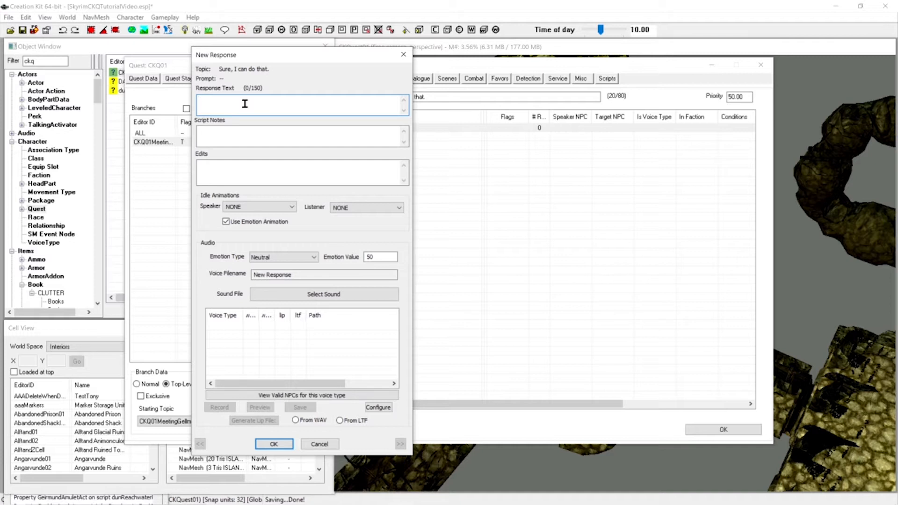
pyautogui.write('Oh thank you! The man that betrayed me')
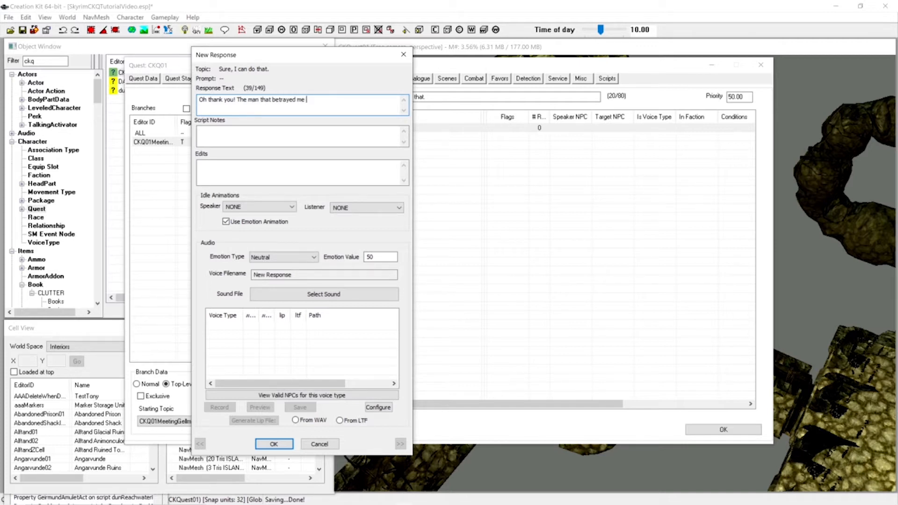
pyautogui.write(' should be som')
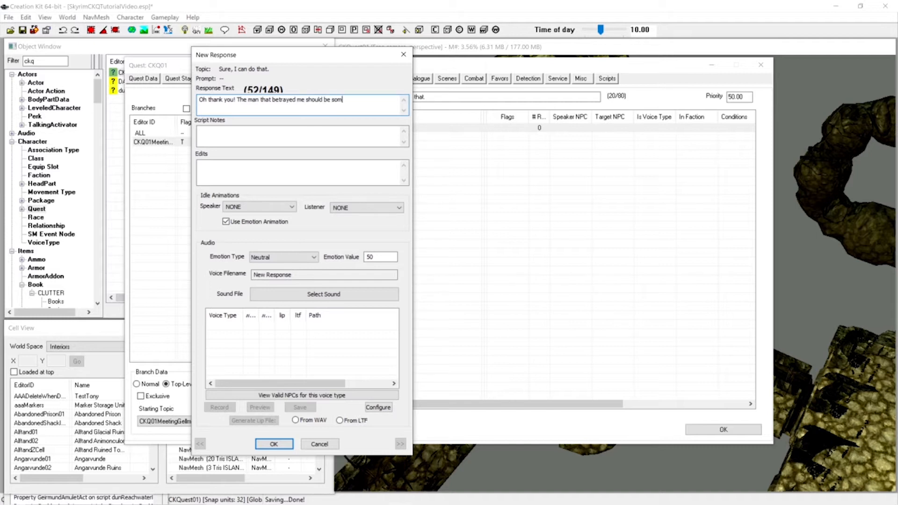
pyautogui.write('ewhere deeper in the ruins. Please')
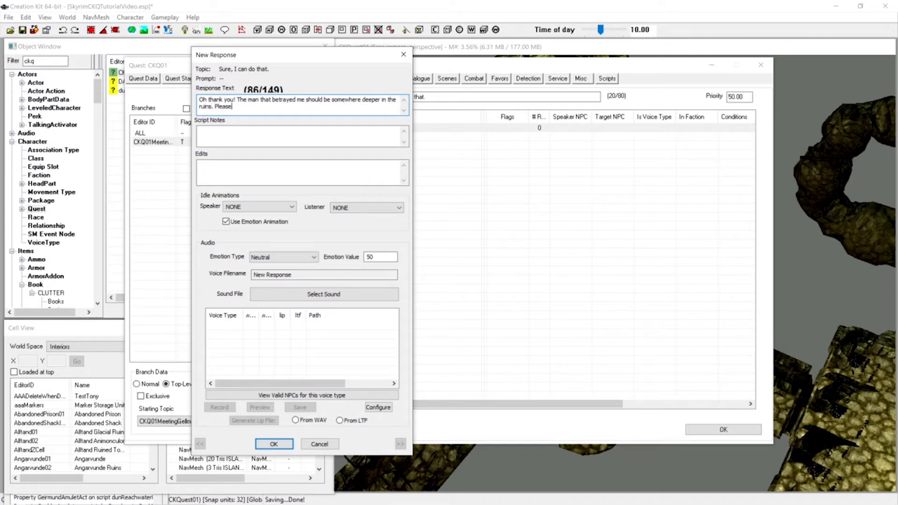
pyautogui.write(" hurry! I'll pay you")
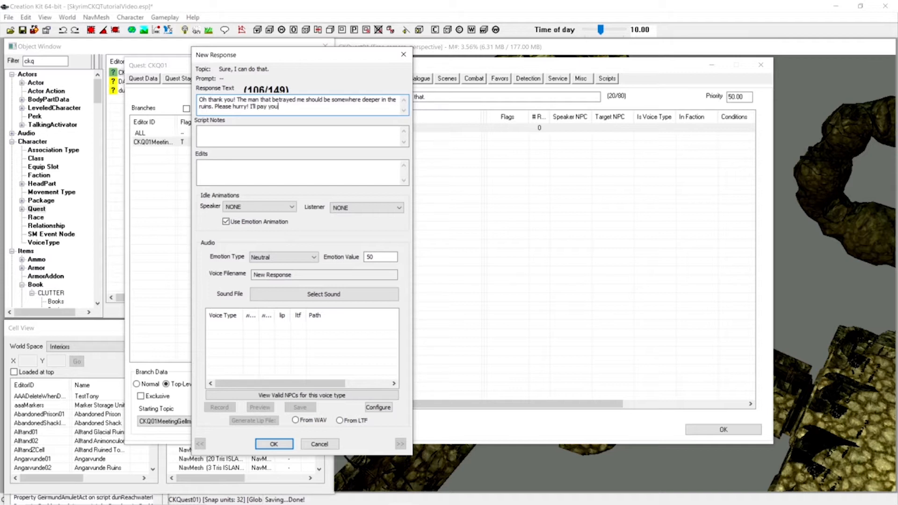
pyautogui.write(' good coin for your help!')
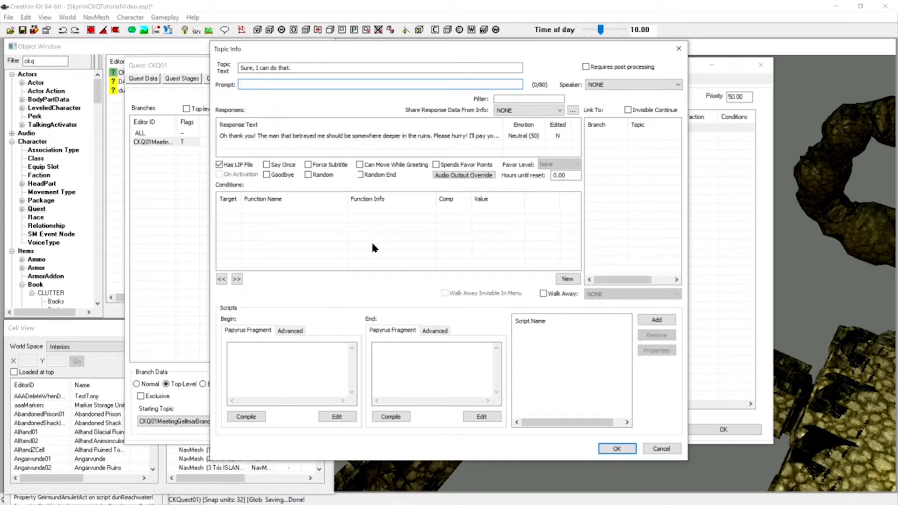
# Give the "Sure, I can do that." info a GetIsID condition on actor CKQGellmarBN equal to 1, and save the info
pyautogui.rightClick(261, 211)
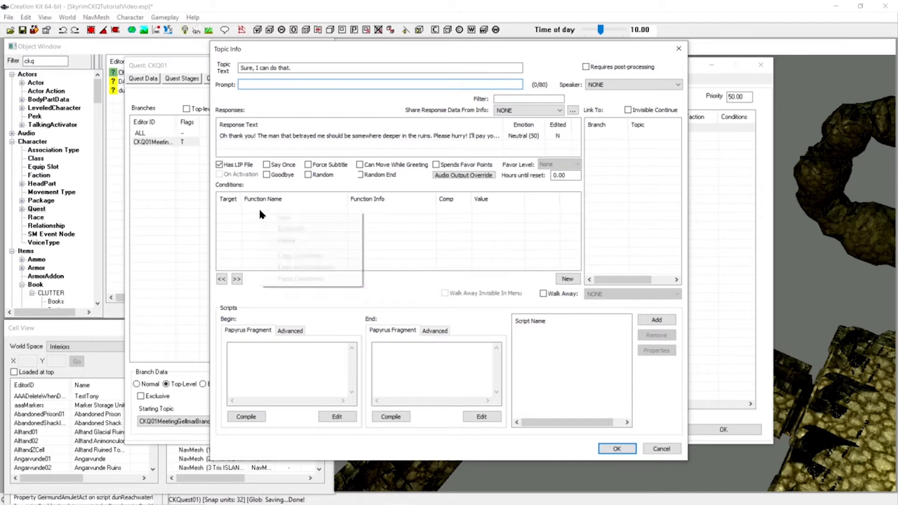
pyautogui.click(281, 217)
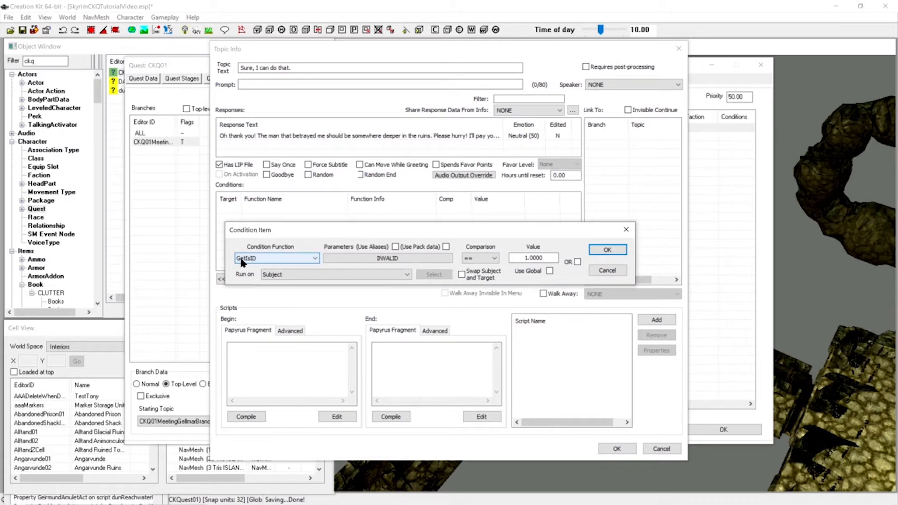
pyautogui.click(345, 257)
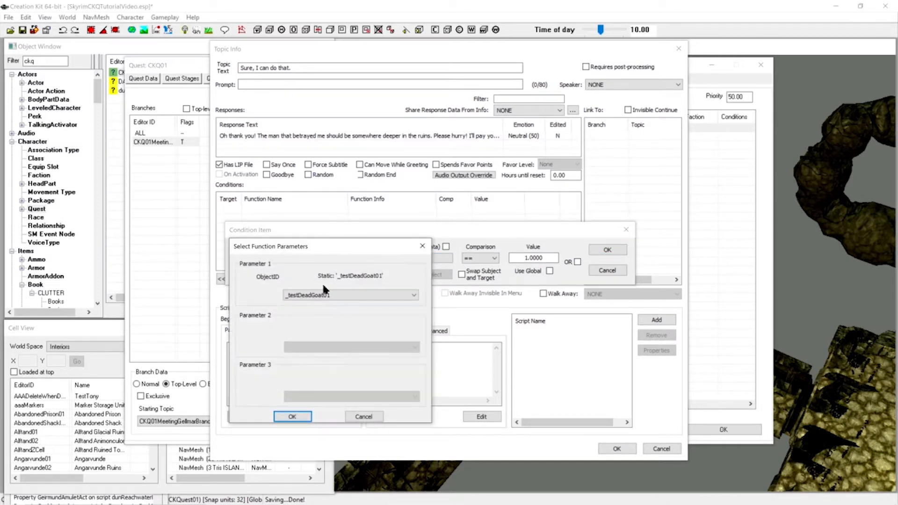
pyautogui.click(342, 295)
pyautogui.write('ckq')
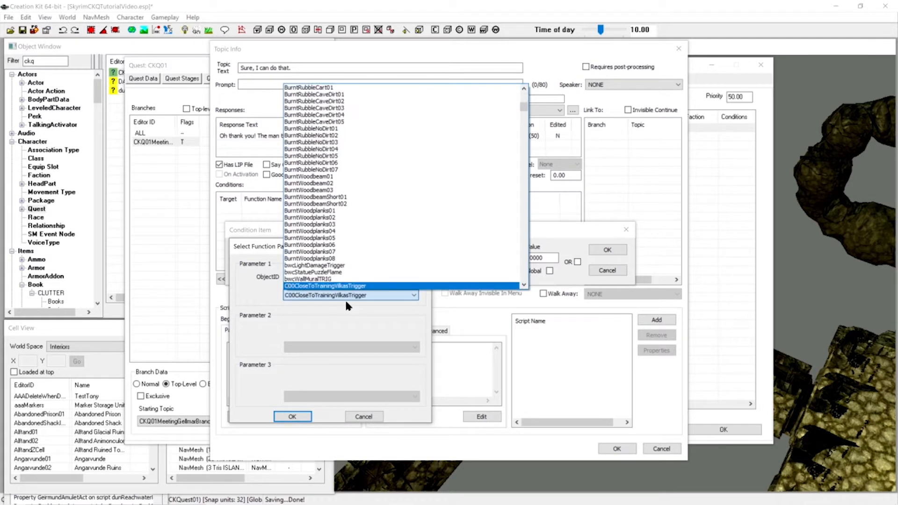
pyautogui.press('Return')
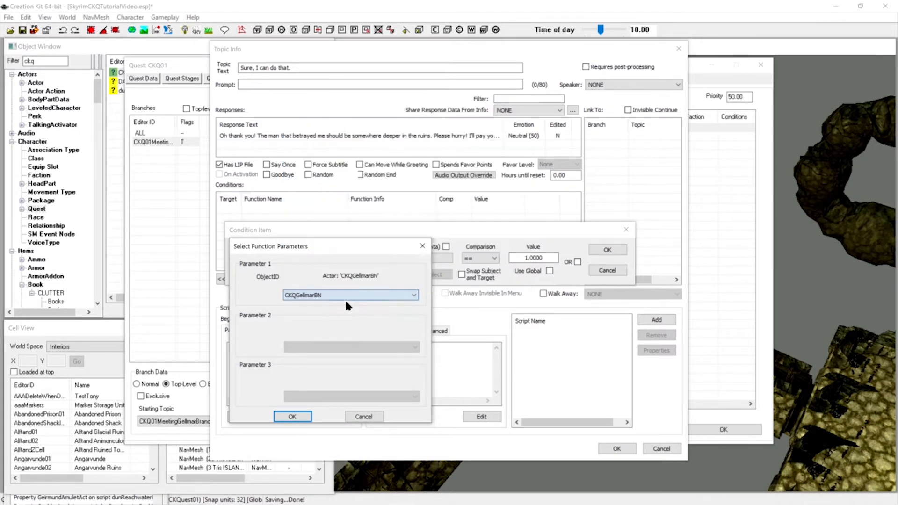
pyautogui.click(300, 414)
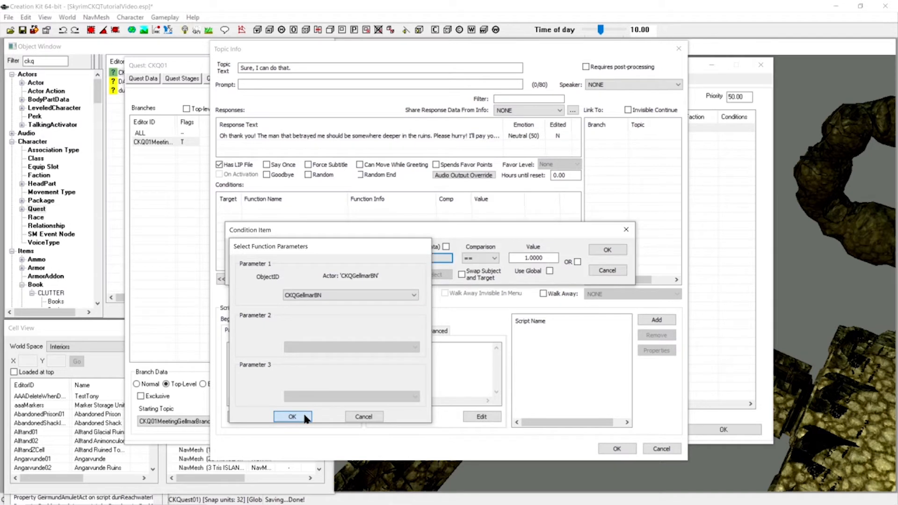
pyautogui.click(609, 250)
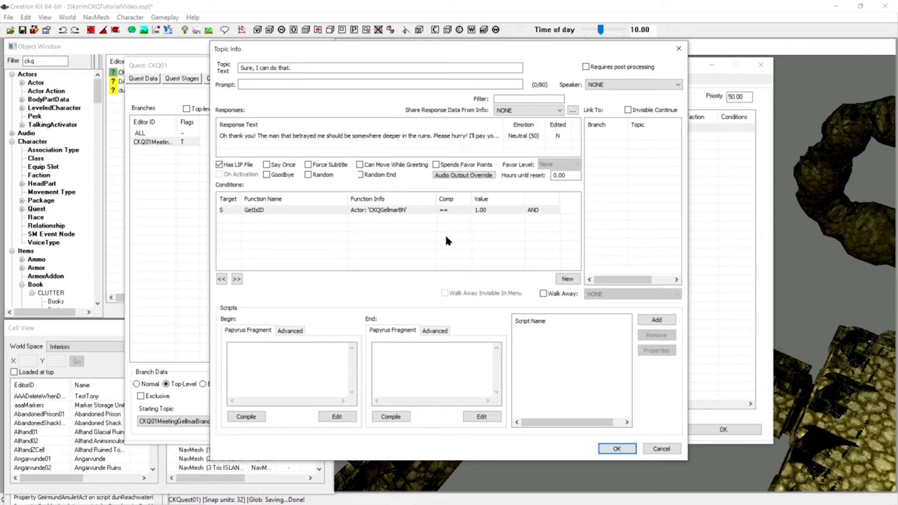
pyautogui.click(617, 449)
# Create the topic CKQ01MeetingGellmarNo in the same branch and set its topic text to "Sorry, not right now."
pyautogui.rightClick(264, 147)
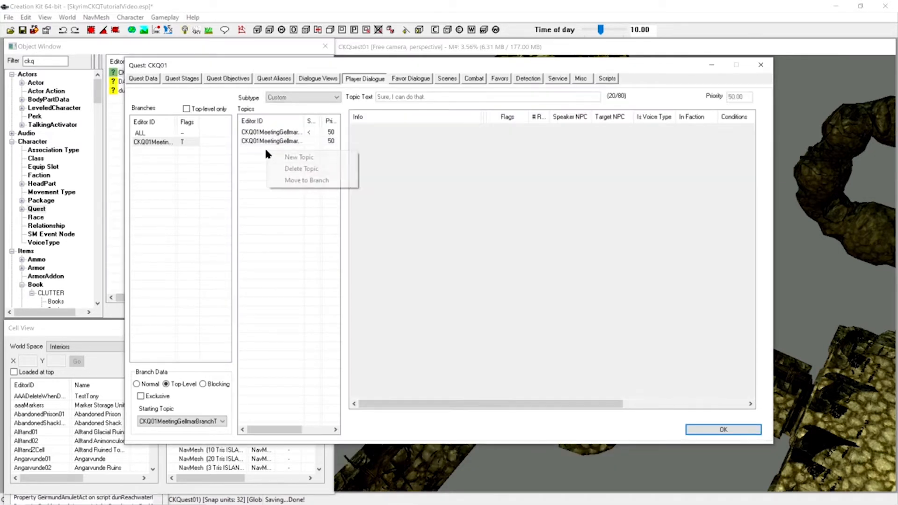
pyautogui.click(282, 153)
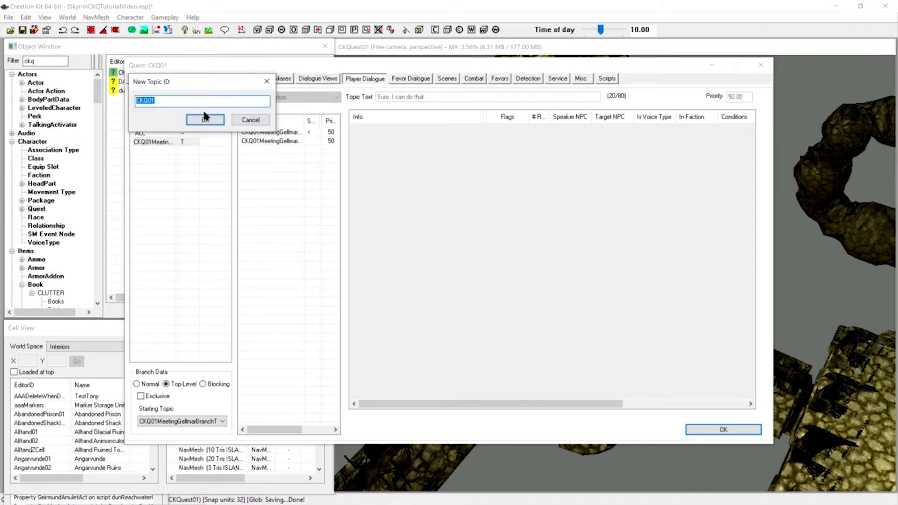
pyautogui.click(191, 102)
pyautogui.write('MeetingGellmarNo')
pyautogui.press('Return')
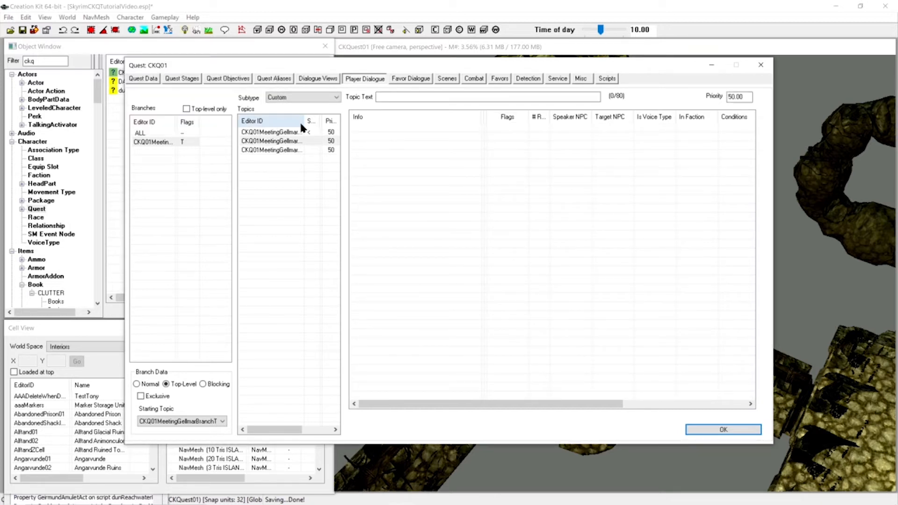
pyautogui.click(273, 141)
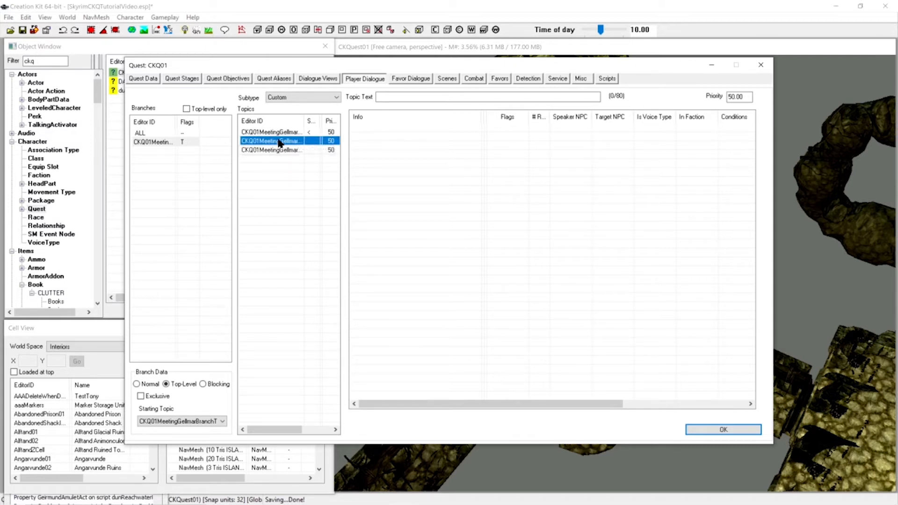
pyautogui.click(401, 97)
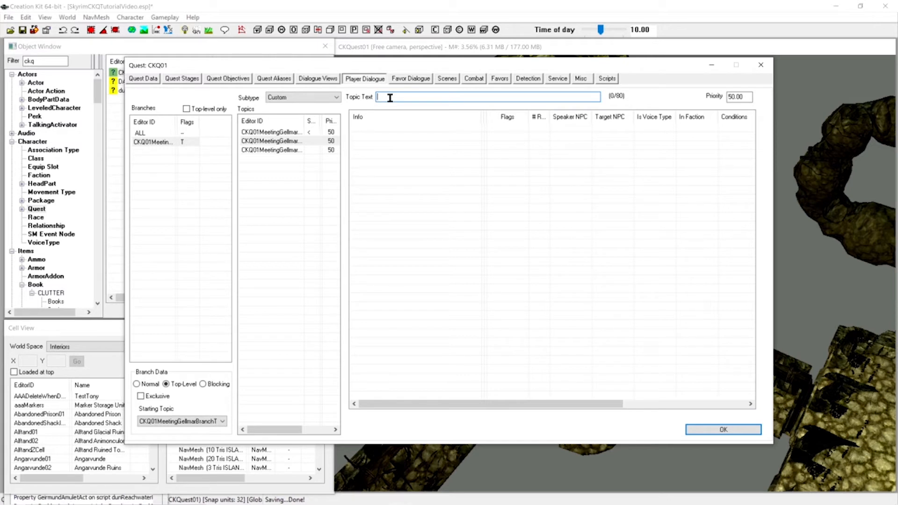
pyautogui.write('Sorry, not right now.')
# Add a new info to the refusal topic with the response text "Well, fine then."
pyautogui.doubleClick(373, 136)
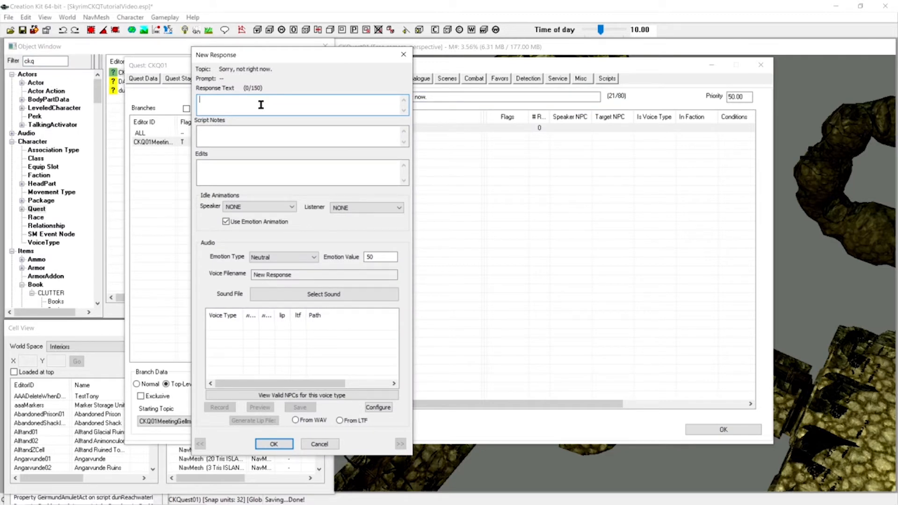
pyautogui.write('Well, fine then.')
pyautogui.click(272, 444)
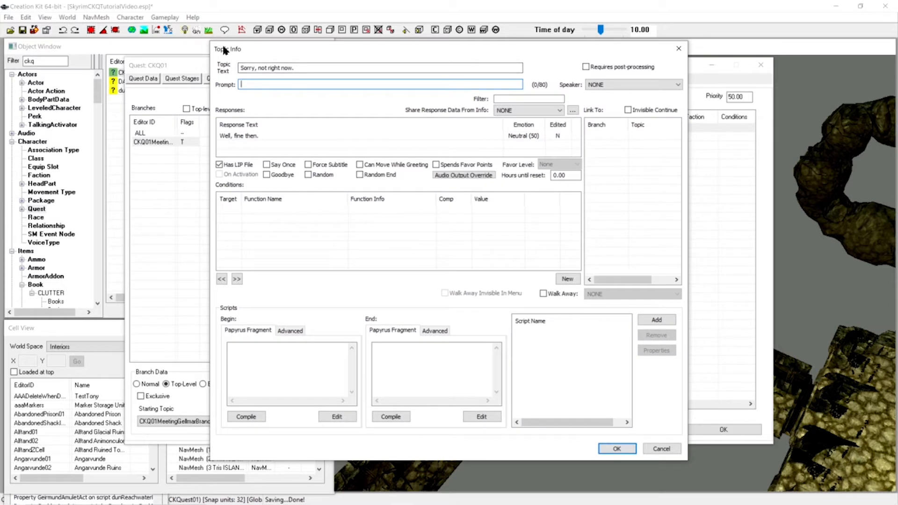
# Give the "Sorry, not right now." info a GetIsID condition on actor CKQGellmarBN equal to 1, and save the info
pyautogui.rightClick(248, 216)
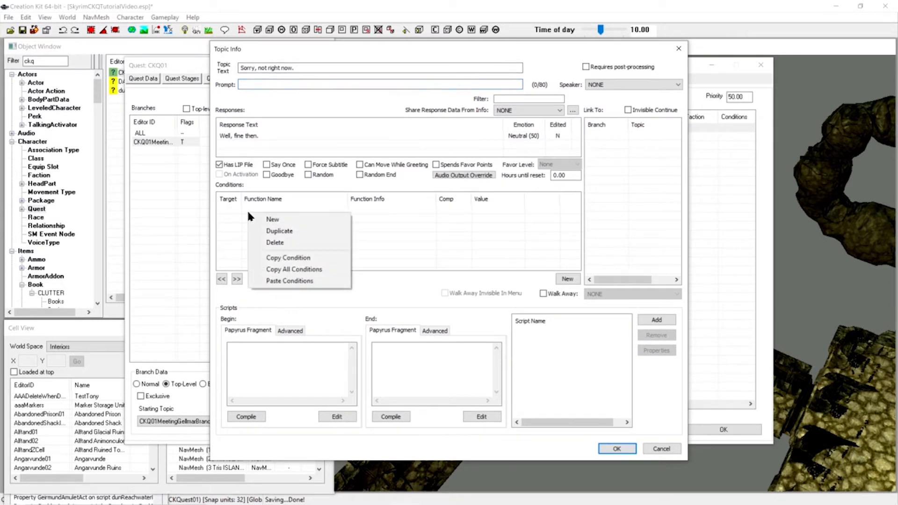
pyautogui.click(284, 220)
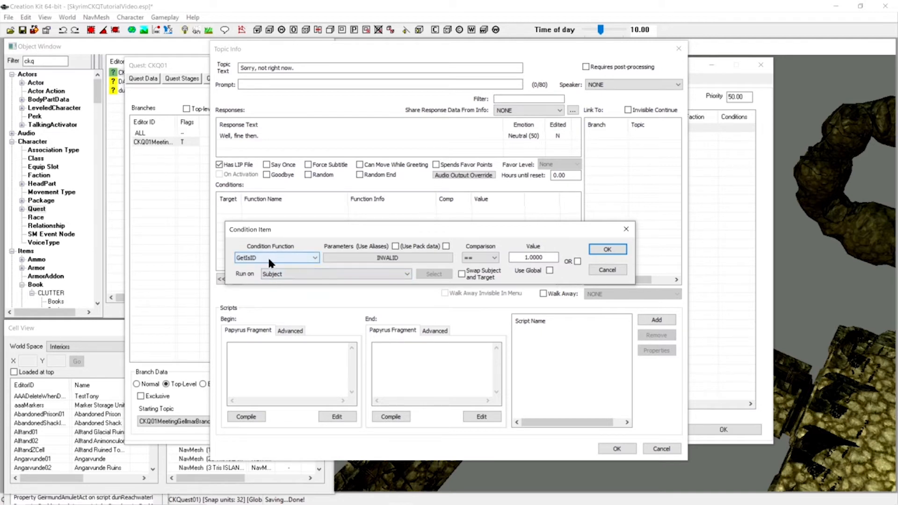
pyautogui.click(347, 257)
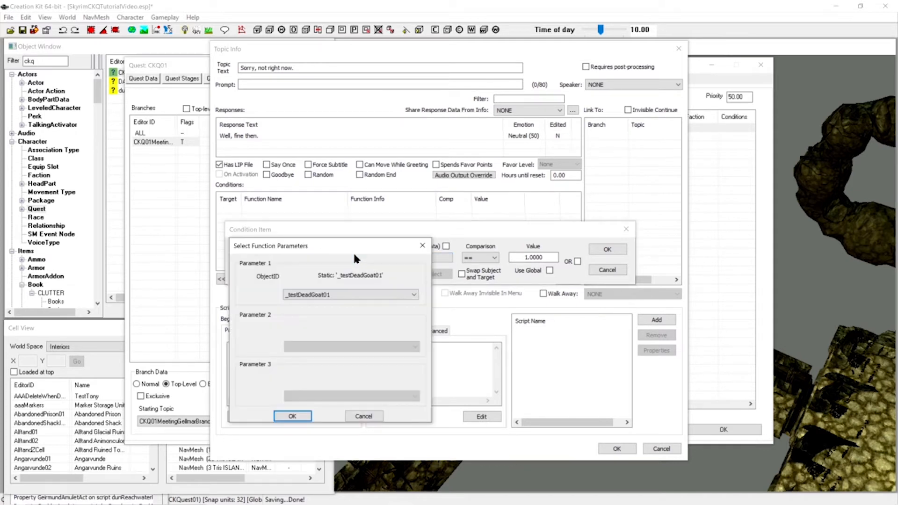
pyautogui.click(349, 295)
pyautogui.write('ckqg')
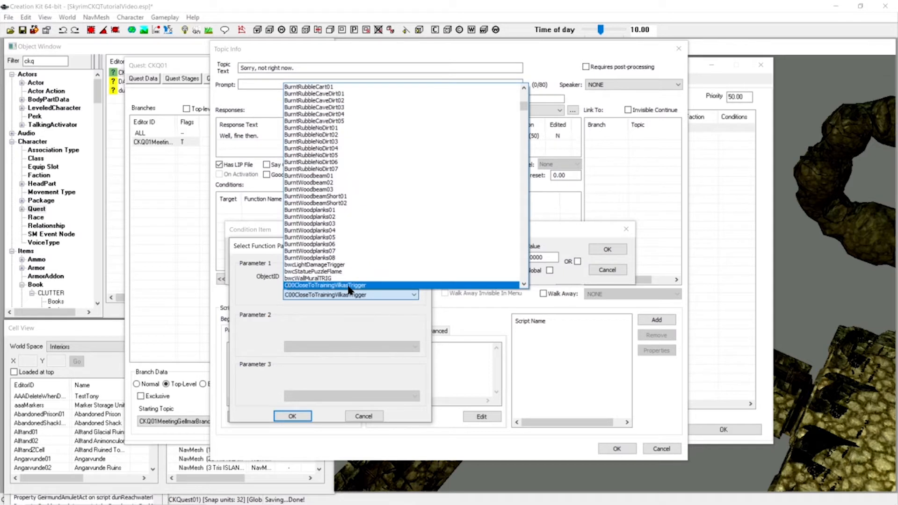
pyautogui.click(348, 284)
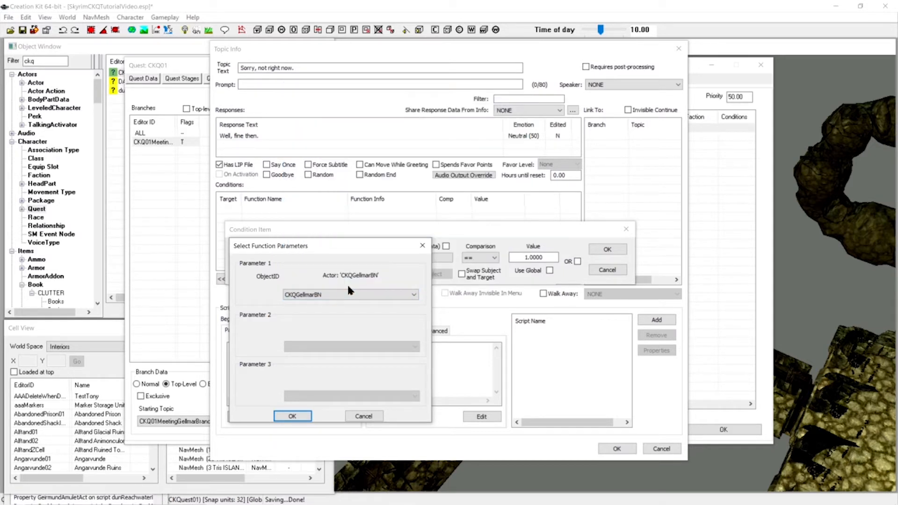
pyautogui.click(294, 415)
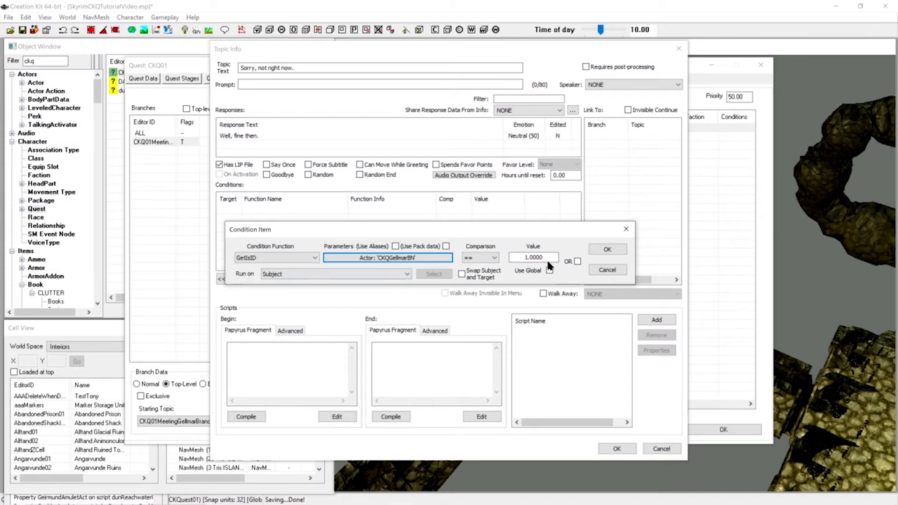
pyautogui.click(607, 249)
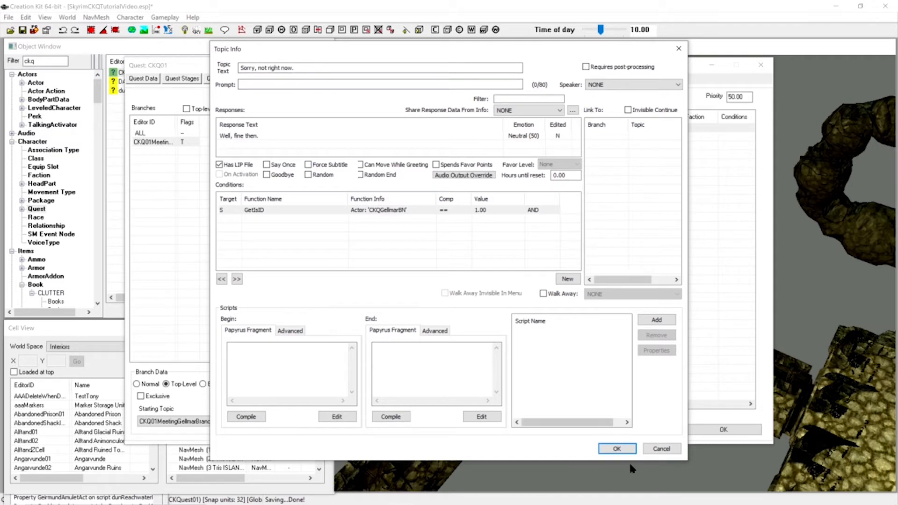
pyautogui.click(618, 449)
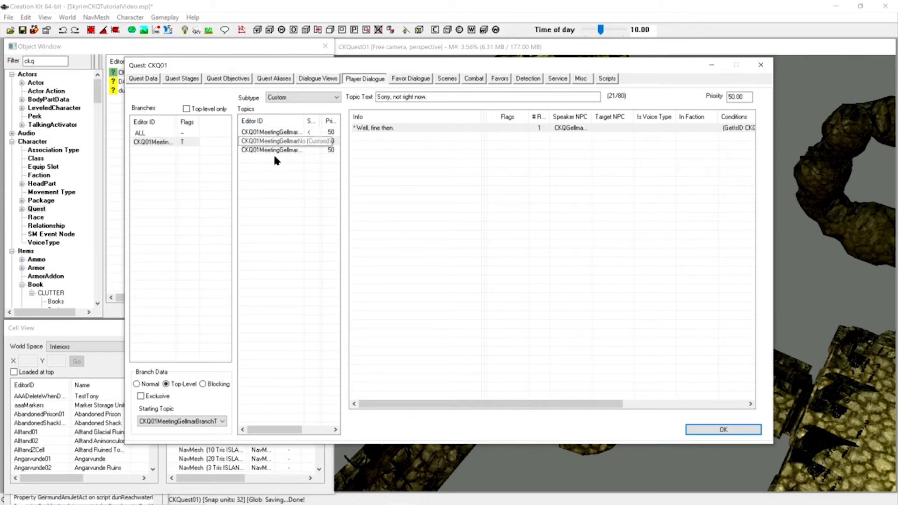
# In the "Do you need help with anything?" topic's info, add a link to the topic CKQ01MeetingGellmarYes
pyautogui.click(149, 143)
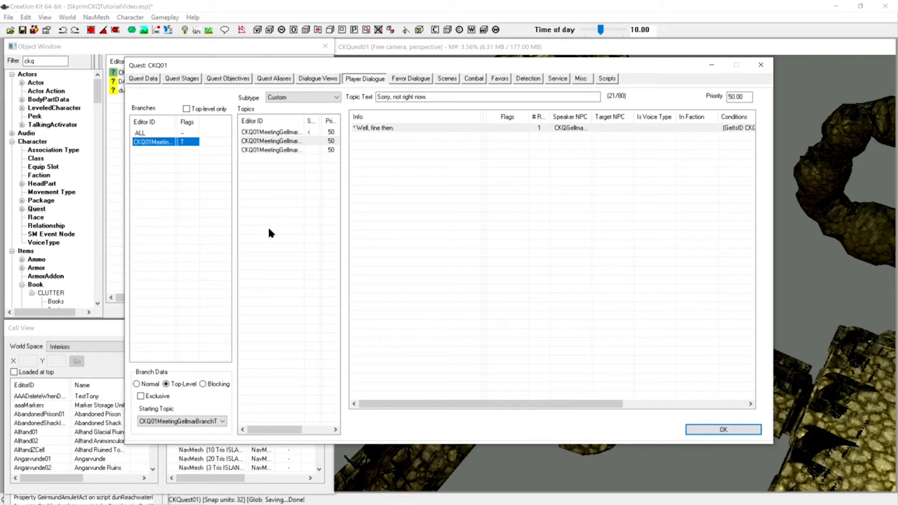
pyautogui.click(275, 134)
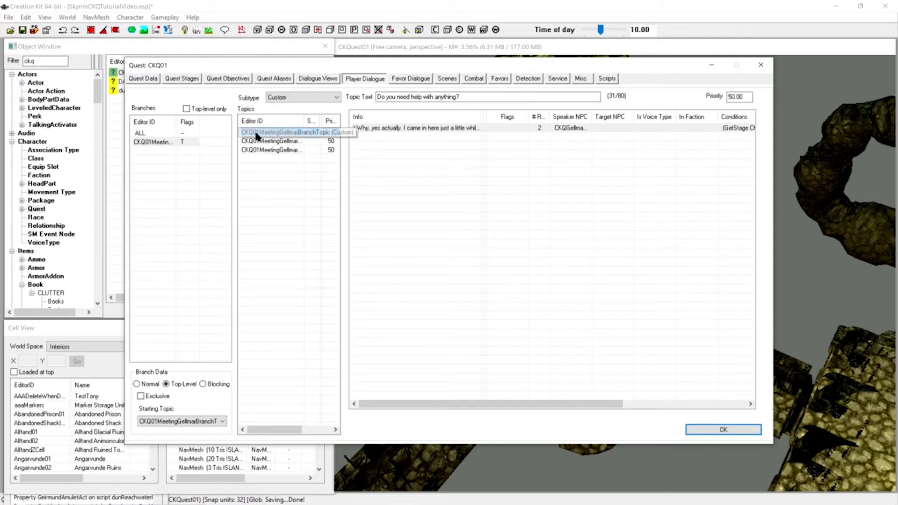
pyautogui.click(273, 135)
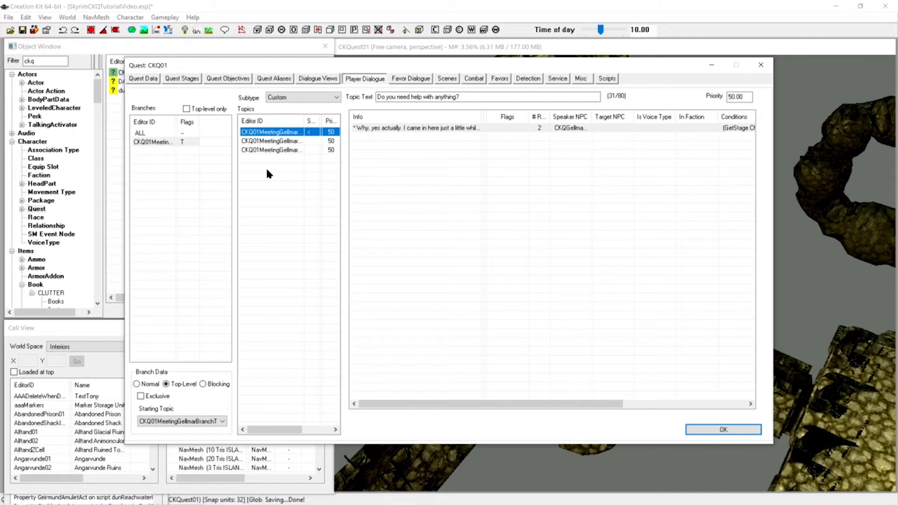
pyautogui.doubleClick(399, 129)
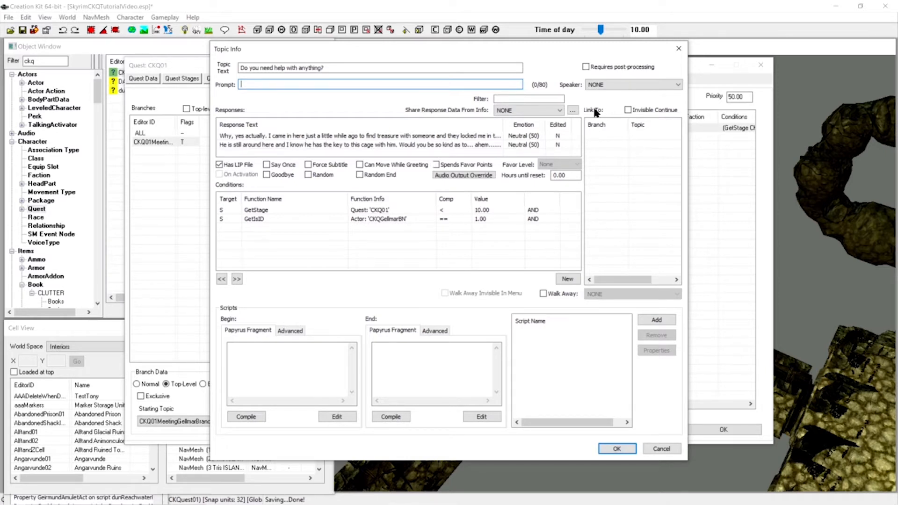
pyautogui.rightClick(609, 135)
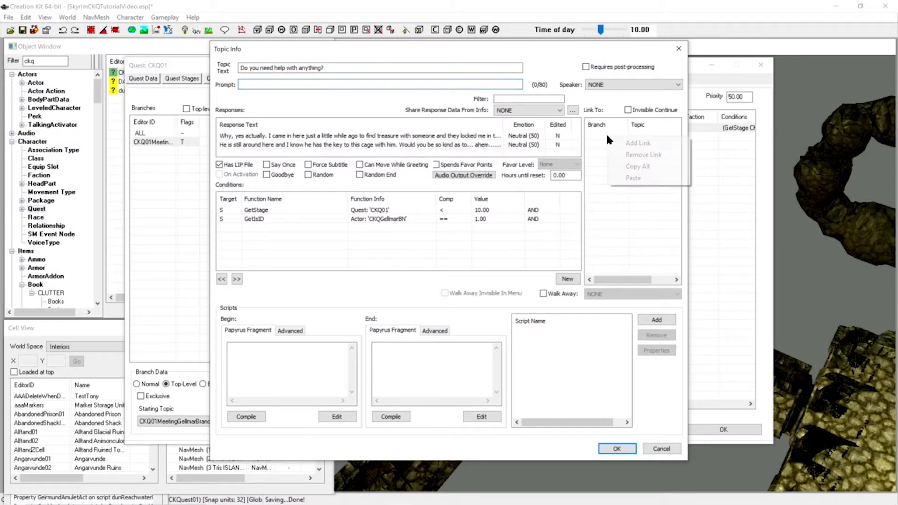
pyautogui.click(630, 145)
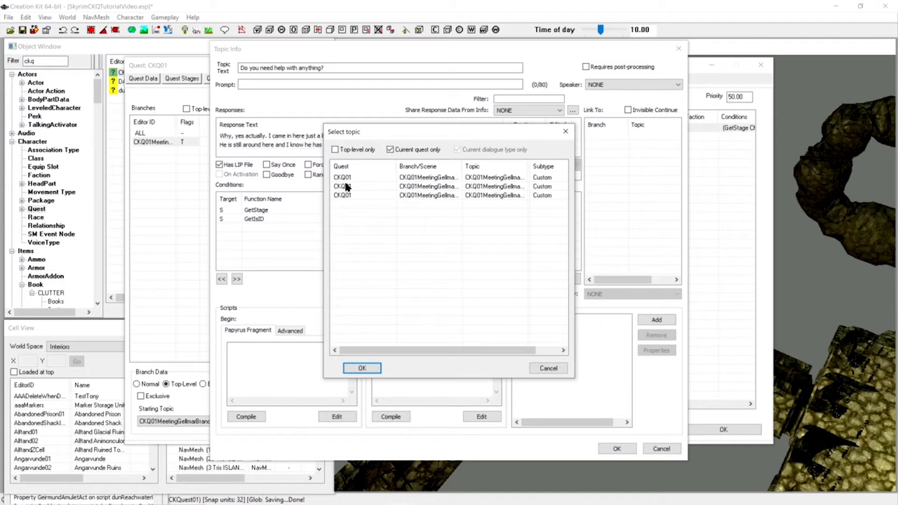
pyautogui.click(492, 196)
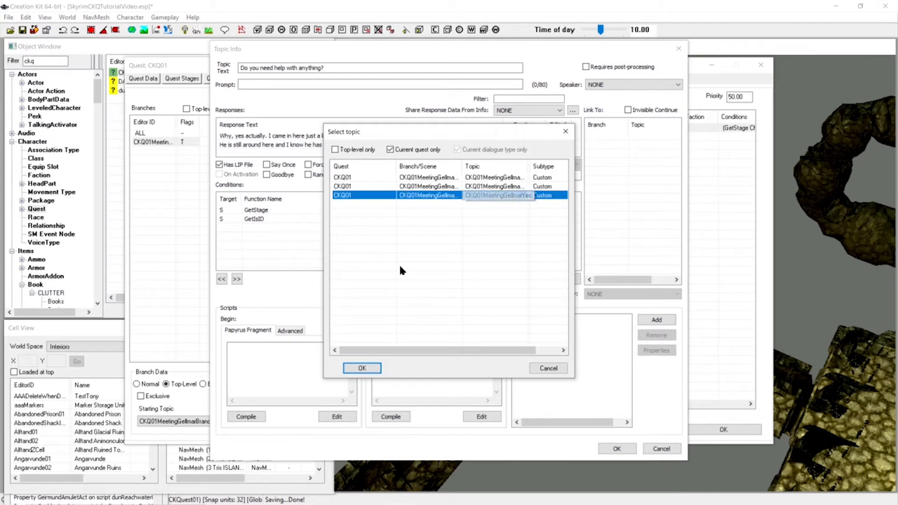
pyautogui.click(372, 368)
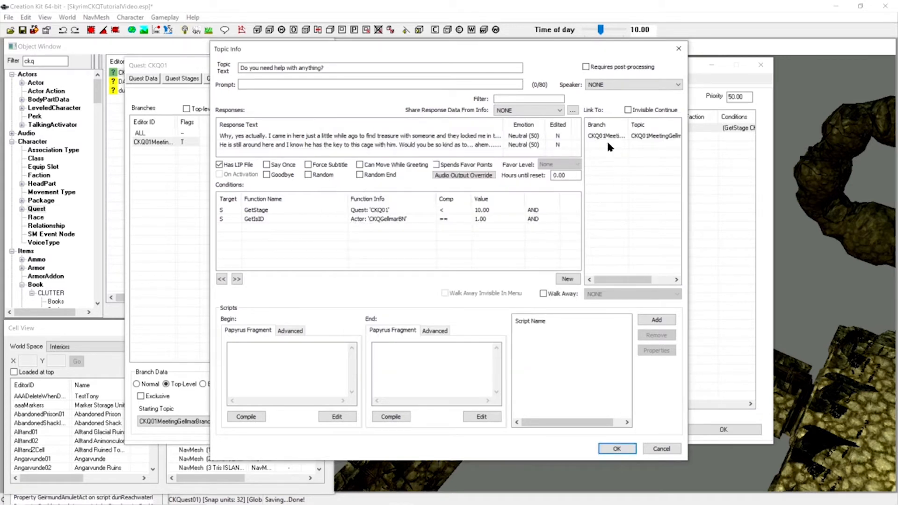
# Add a second link from the same info to the topic CKQ01MeetingGellmarNo
pyautogui.rightClick(603, 145)
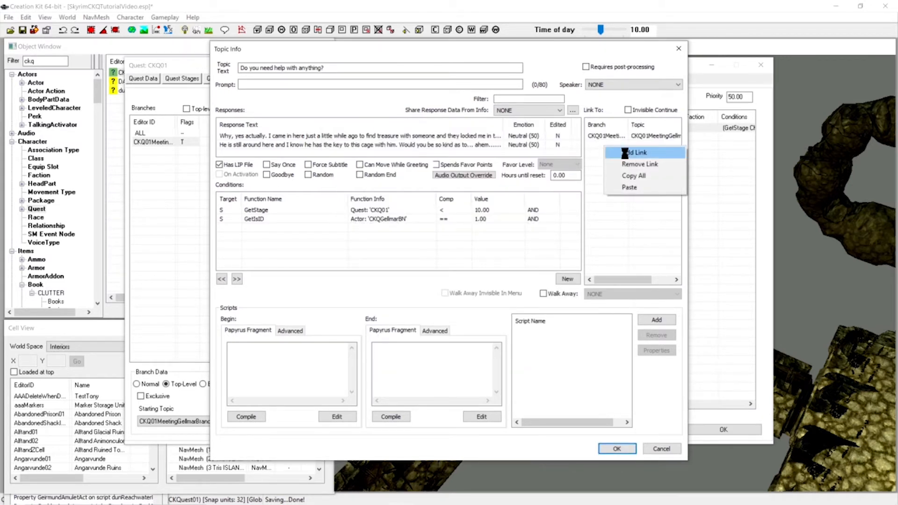
pyautogui.click(625, 154)
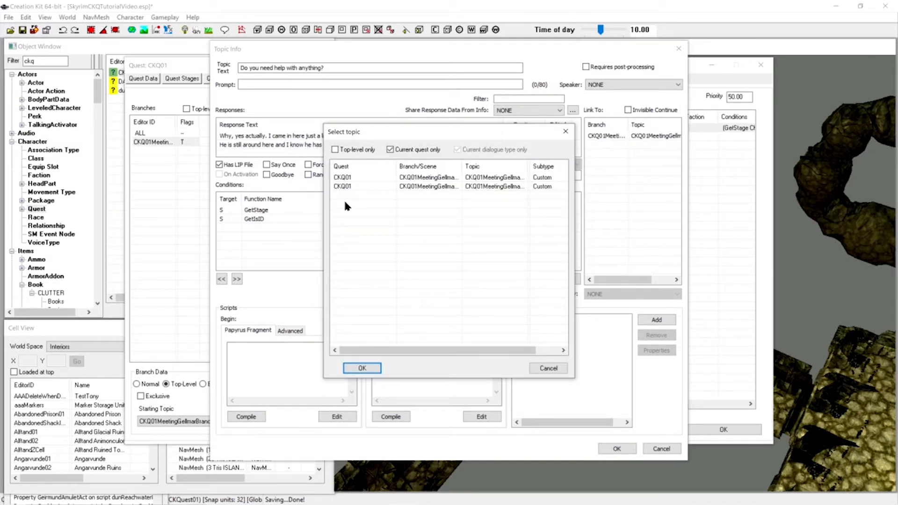
pyautogui.click(487, 186)
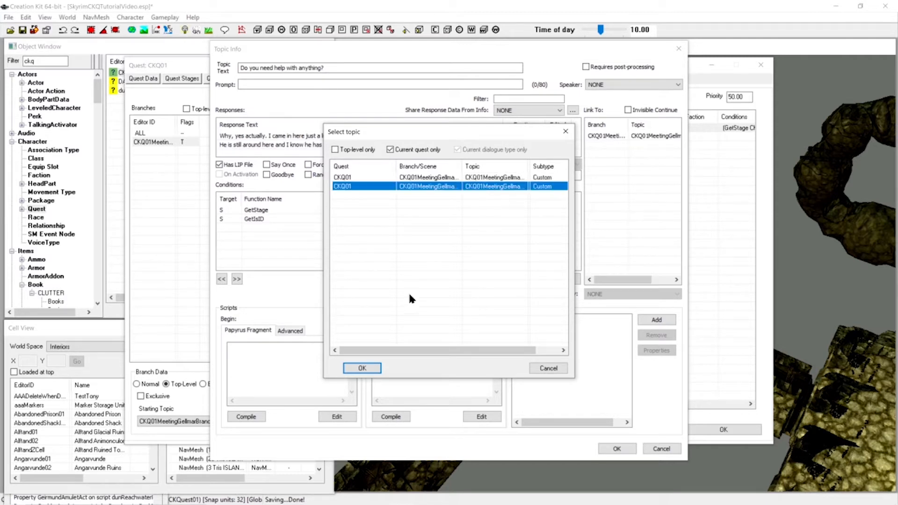
pyautogui.click(363, 368)
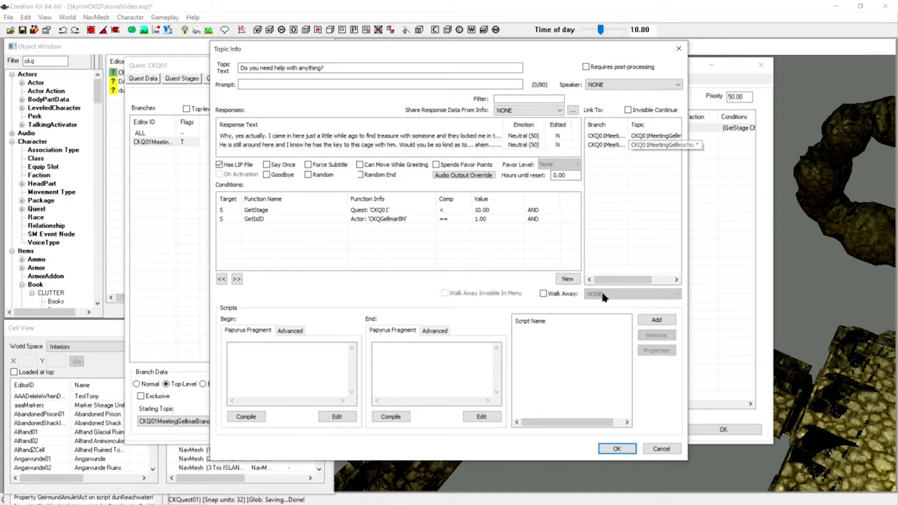
# Confirm the linked info and the quest, and save the plugin
pyautogui.click(616, 449)
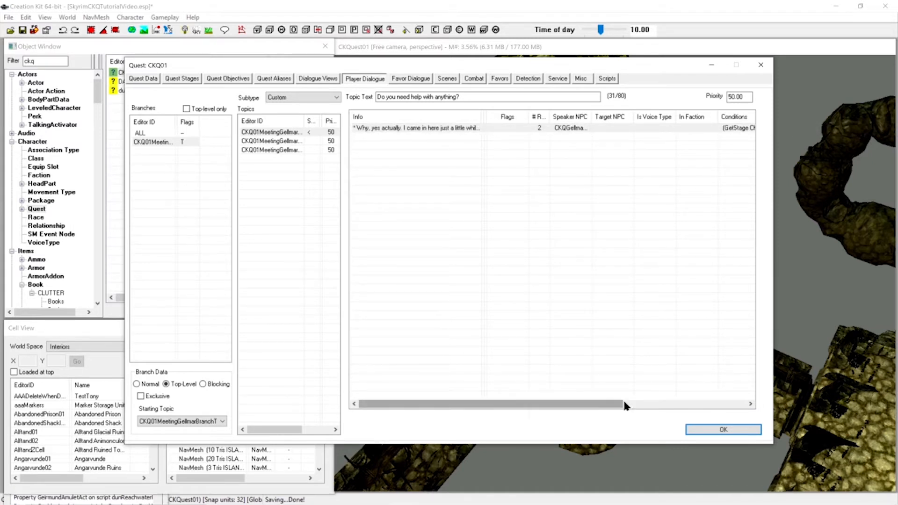
pyautogui.click(706, 427)
pyautogui.hotkey('ctrl', 's')
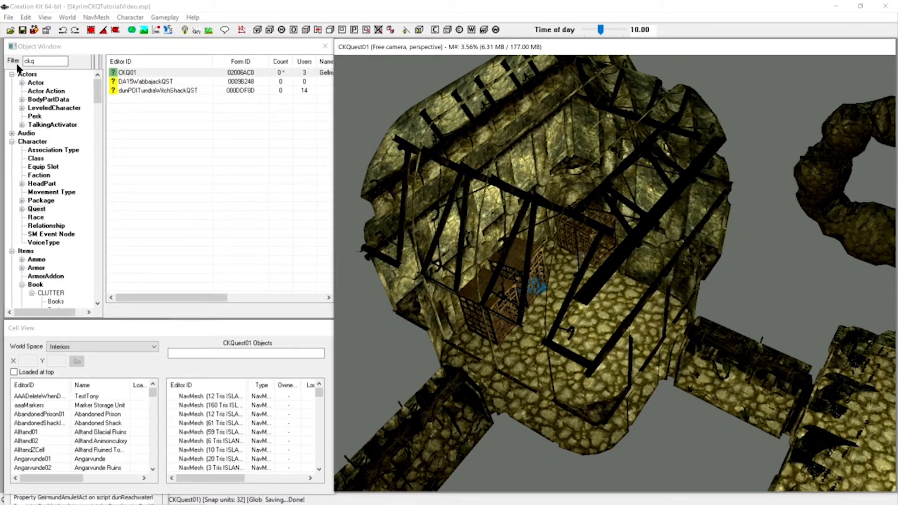
# Reopen quest CKQ01 and open the info of the "Sure, I can do that." topic in the meeting-Gellmar branch
pyautogui.doubleClick(145, 74)
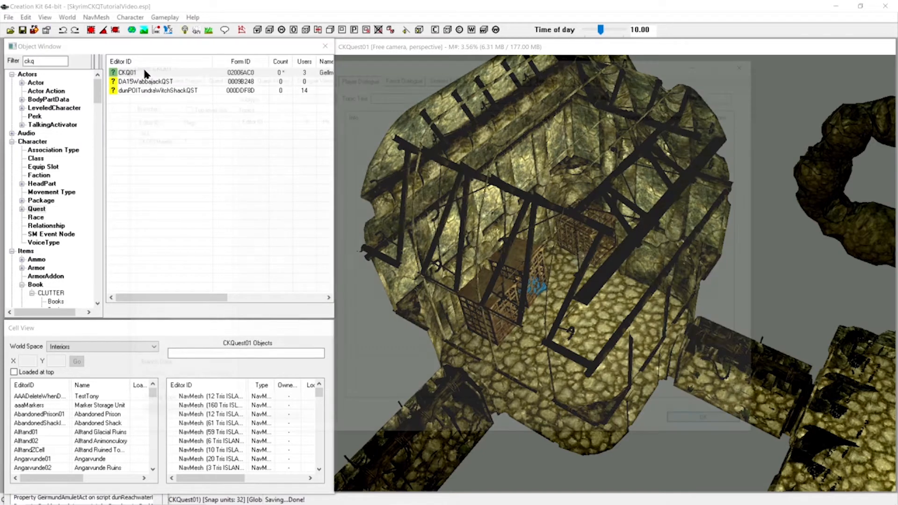
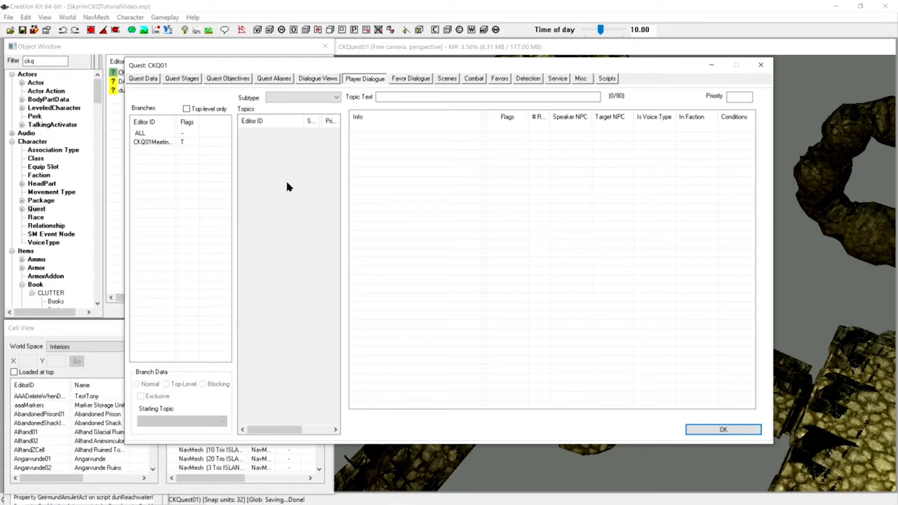
pyautogui.click(156, 142)
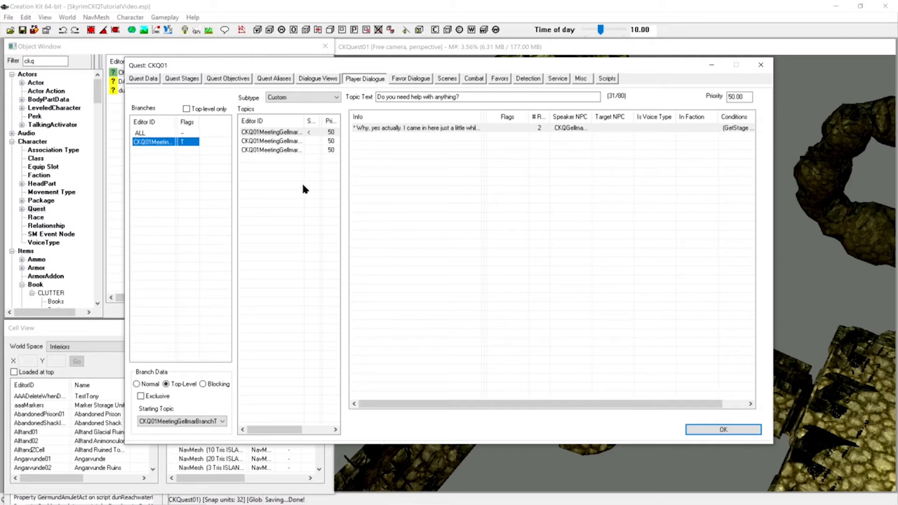
pyautogui.click(189, 78)
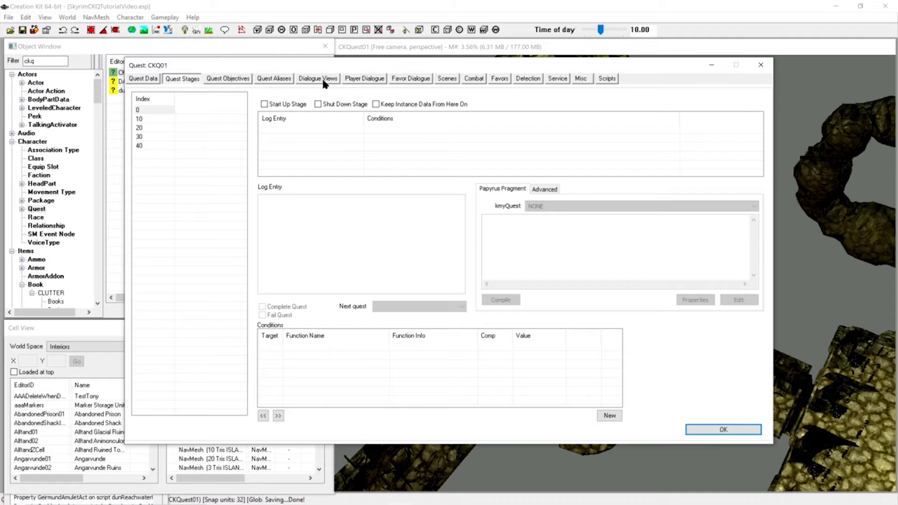
pyautogui.click(371, 78)
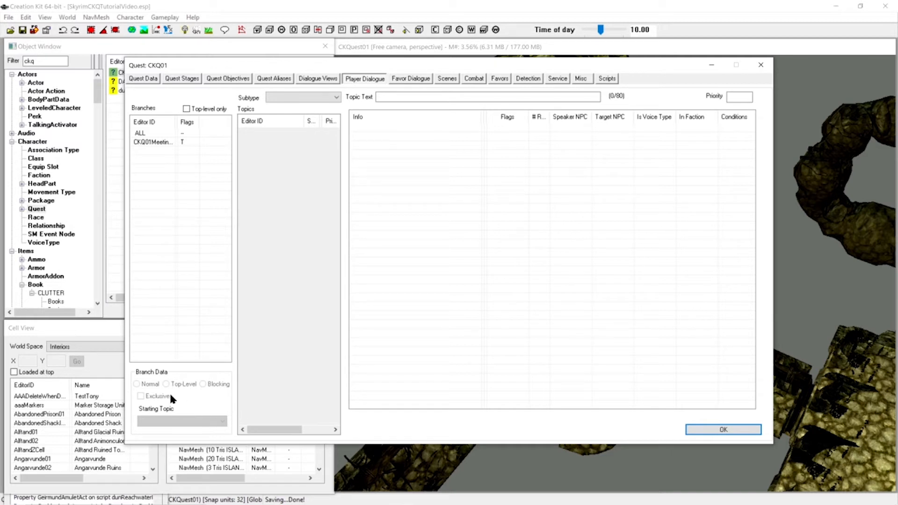
pyautogui.click(166, 143)
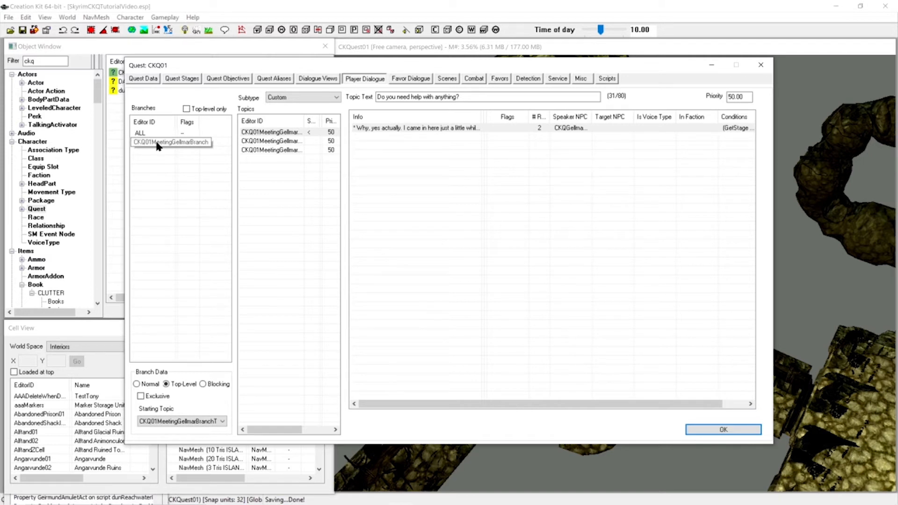
pyautogui.click(286, 142)
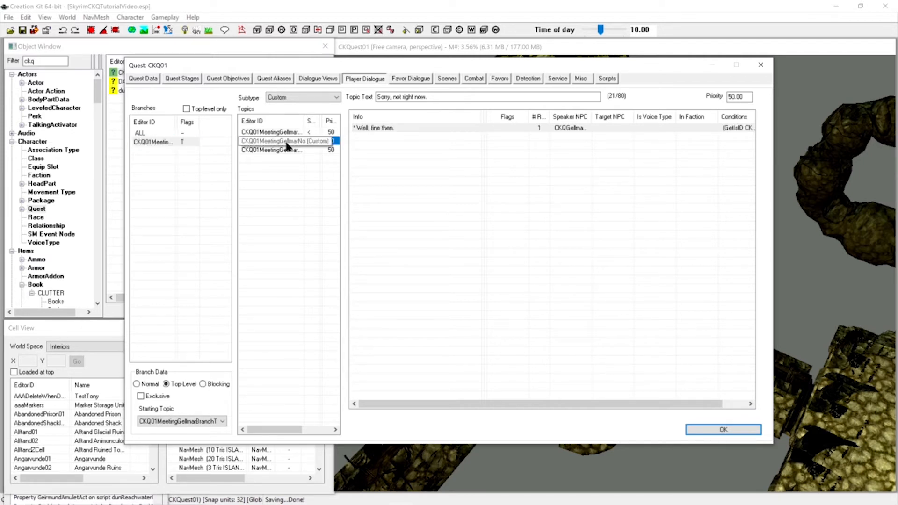
pyautogui.click(283, 150)
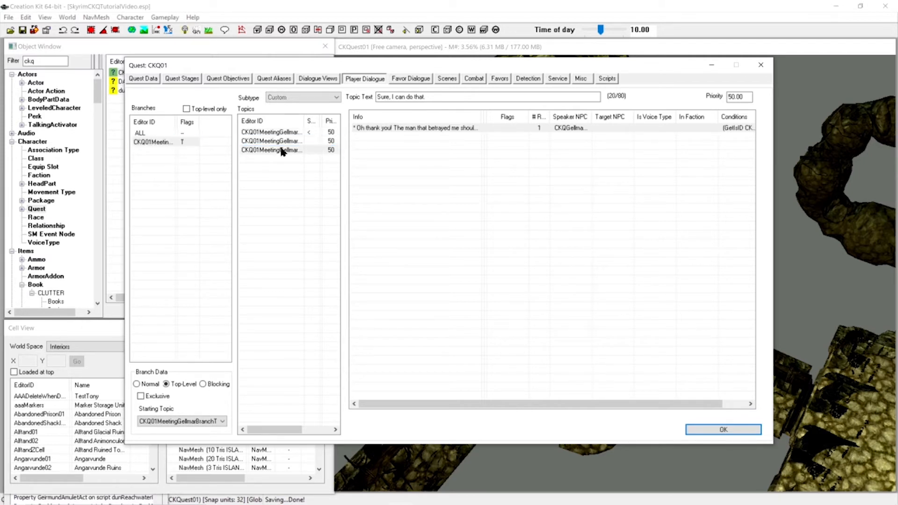
pyautogui.doubleClick(413, 128)
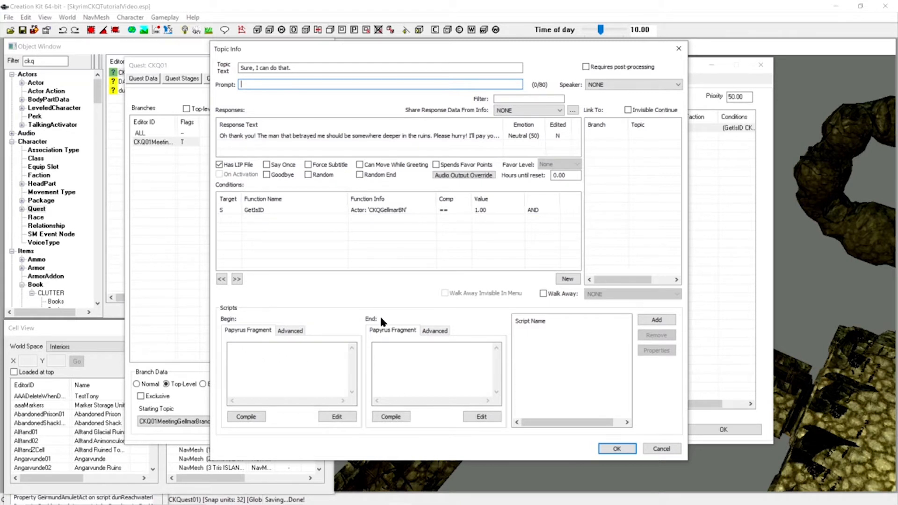
# Write the End fragment with GetOwningQuest().SetObjectiveDisplayed(10) and GetOwningQuest().SetStage(10) on separate lines, and compile it
pyautogui.click(397, 370)
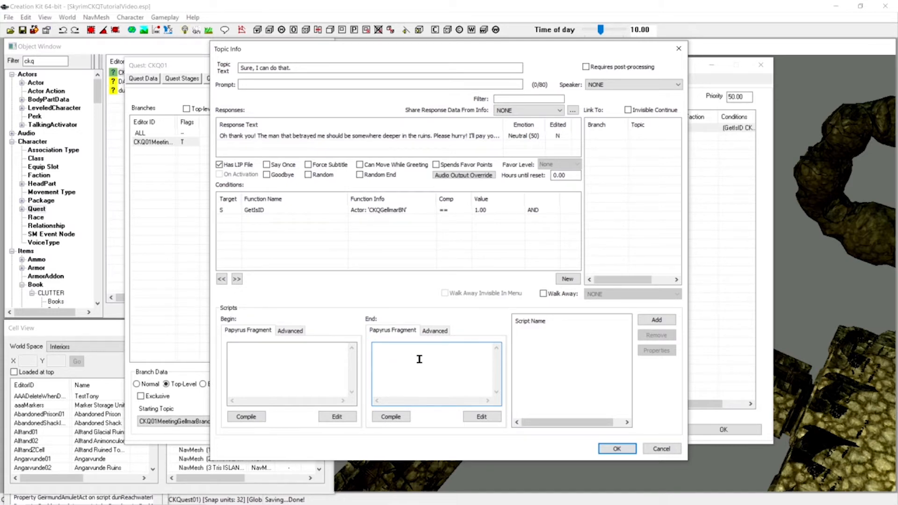
pyautogui.write('GetOwningQuest().SetObjectiveDisplayed(10')
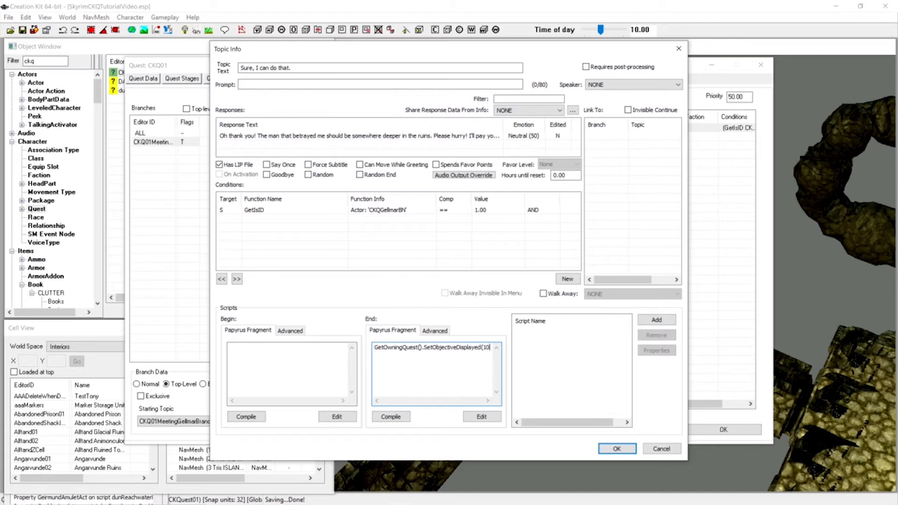
pyautogui.write(')')
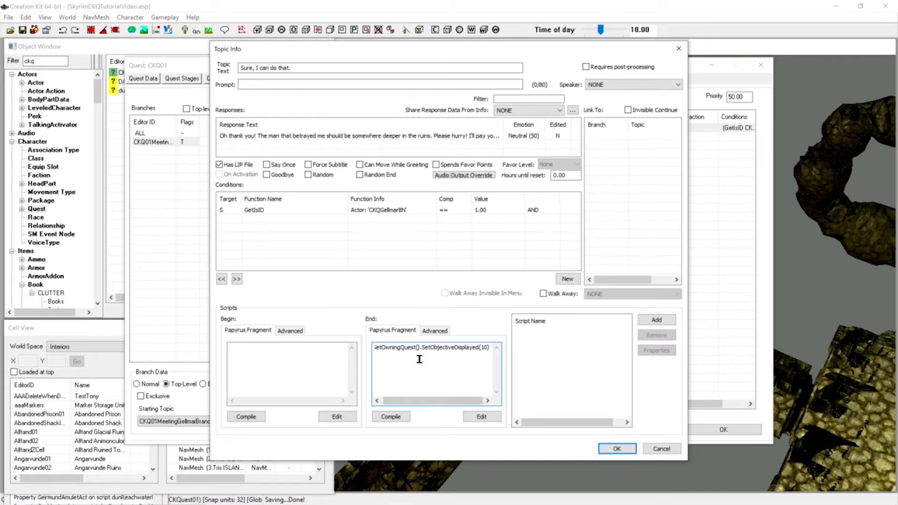
pyautogui.press('Return')
pyautogui.write('GetOwning')
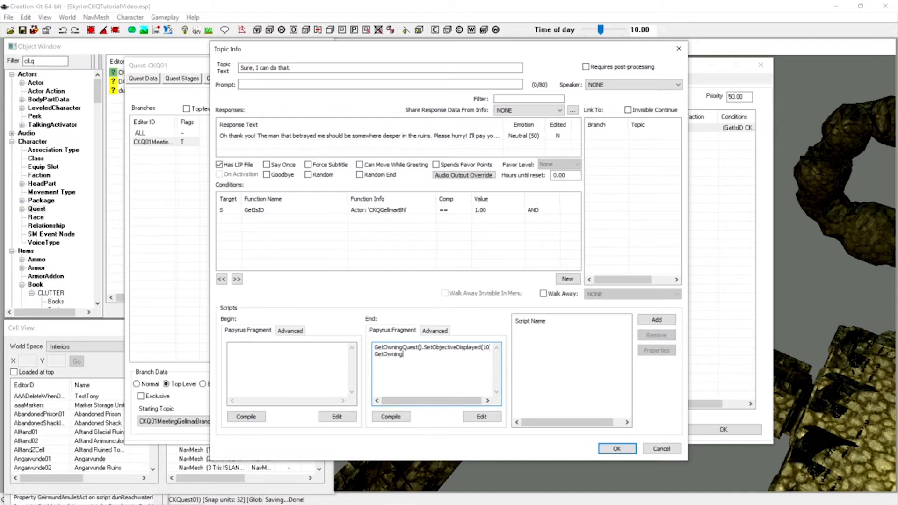
pyautogui.write('Quest().SetStage(10)')
pyautogui.click(392, 417)
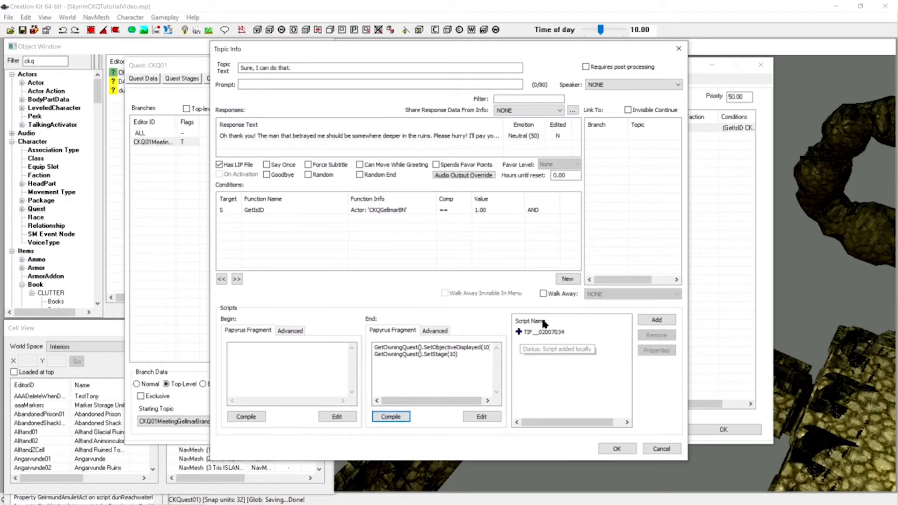
# Try compiling the End fragment with the closing parenthesis removed from SetStage(10), and dismiss the compile results
pyautogui.click(439, 356)
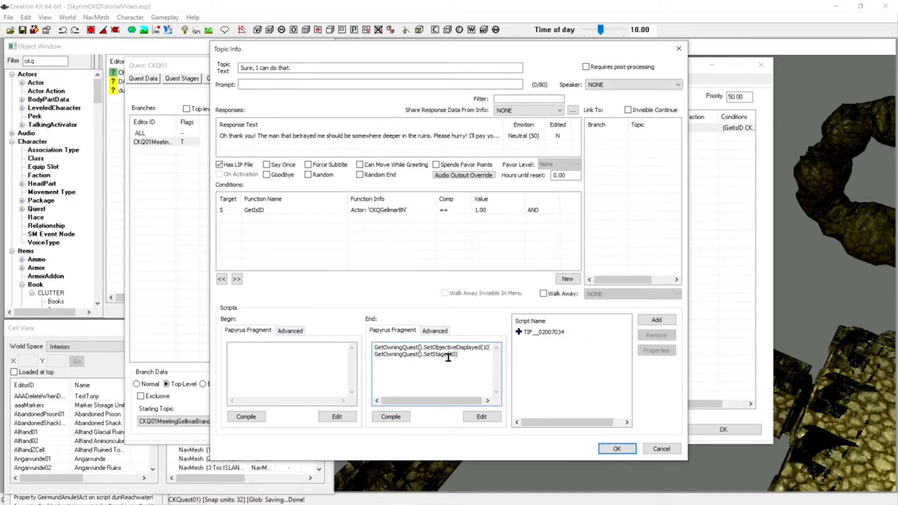
pyautogui.click(495, 369)
pyautogui.press('BackSpace')
pyautogui.click(393, 417)
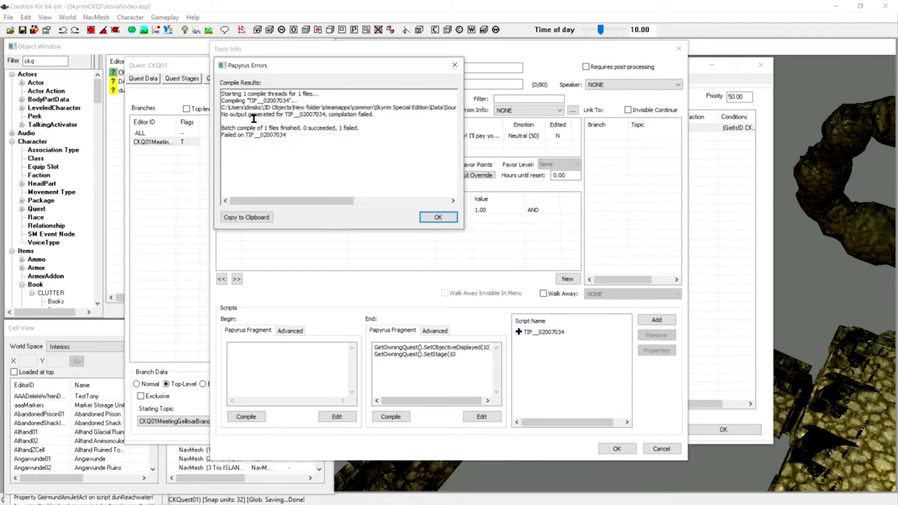
pyautogui.click(437, 218)
# Restore the closing parenthesis of SetStage(10) and recompile the End fragment
pyautogui.click(462, 359)
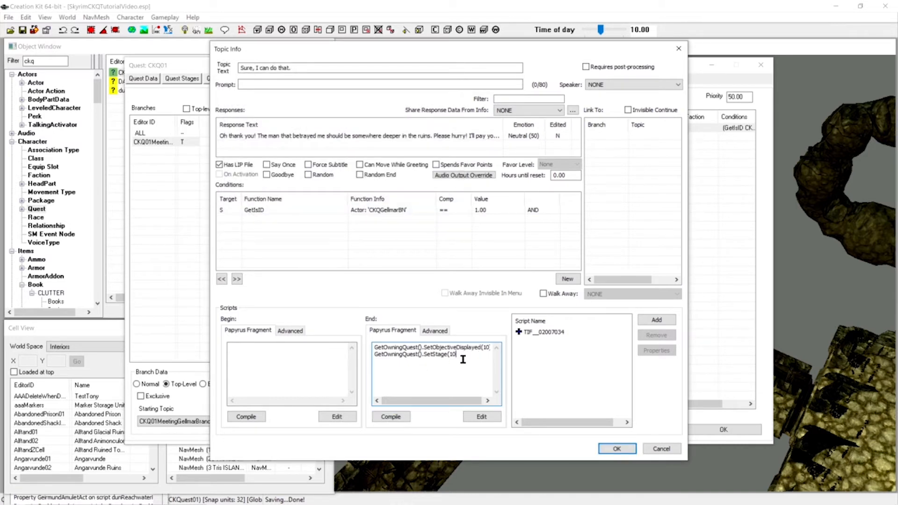
pyautogui.write(')')
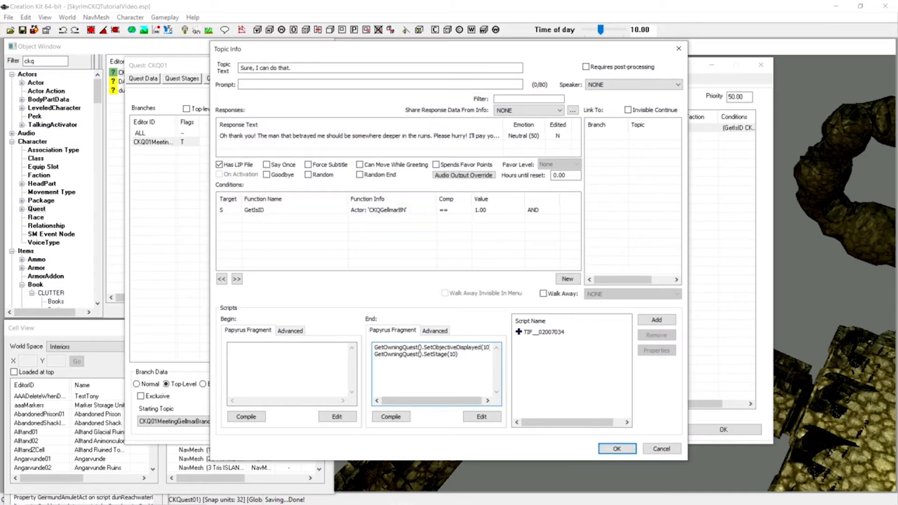
pyautogui.click(405, 417)
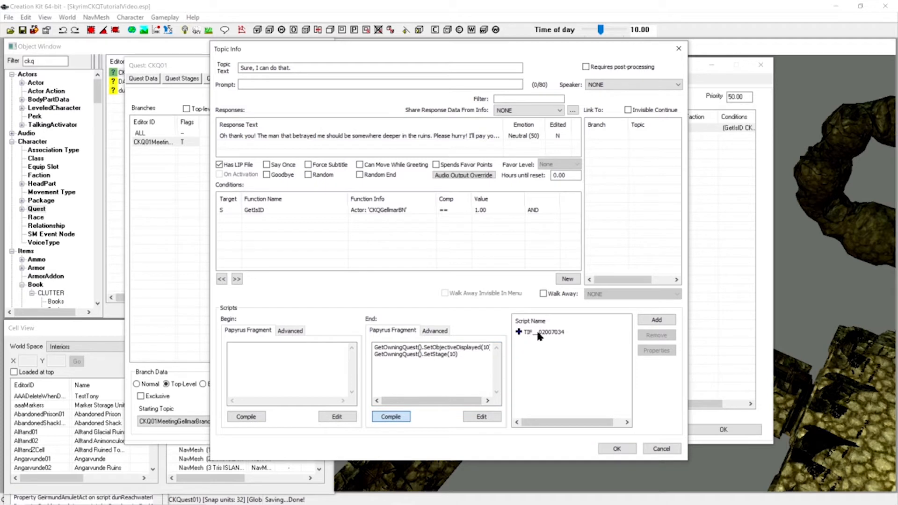
# Examine the SetObjectiveDisplayed(10) and SetStage(10) lines in the End fragment of the topic info
pyautogui.click(473, 355)
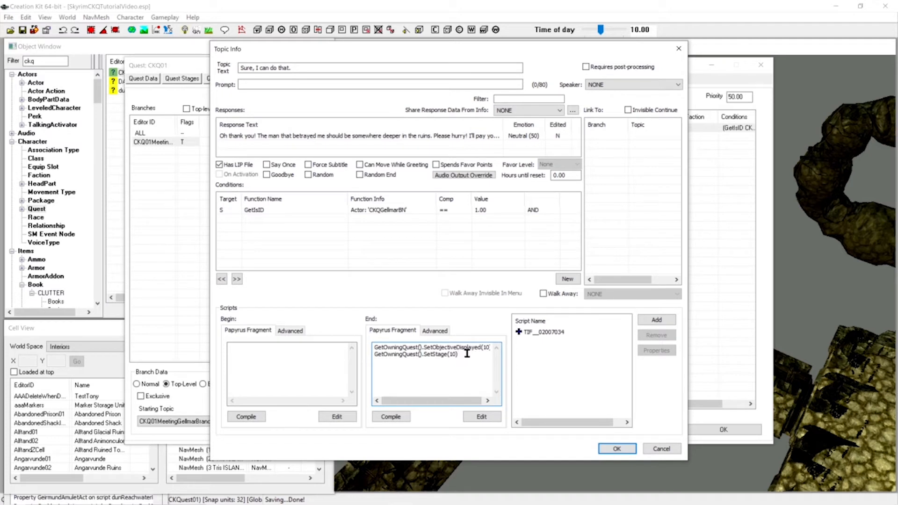
pyautogui.moveTo(459, 355); pyautogui.dragTo(365, 355)
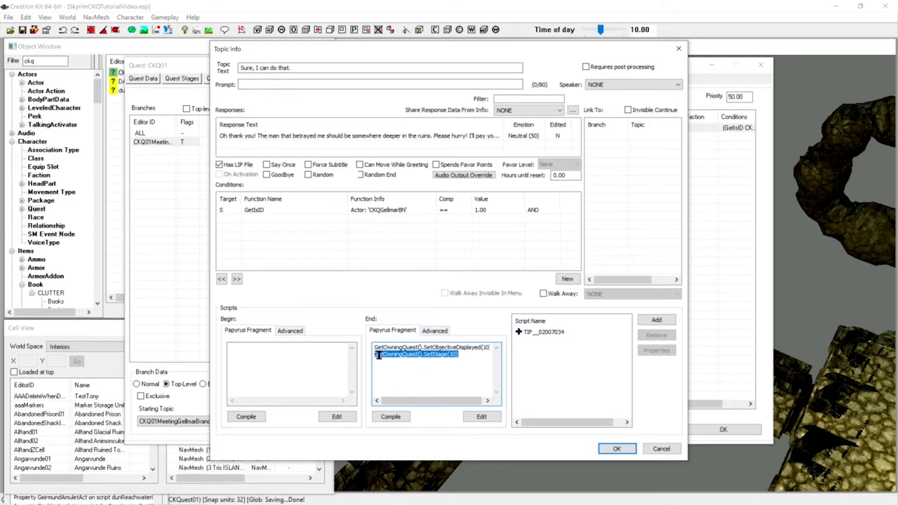
pyautogui.click(469, 356)
pyautogui.moveTo(479, 347); pyautogui.dragTo(368, 346)
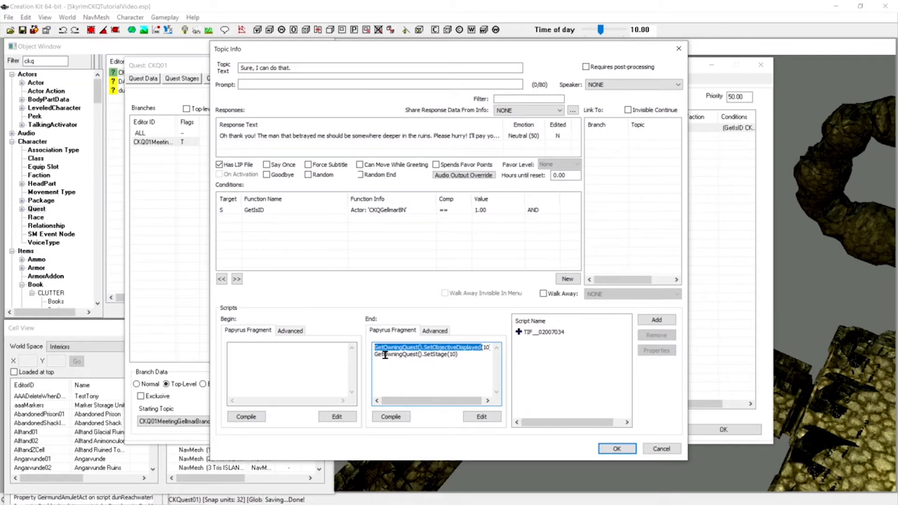
pyautogui.click(382, 354)
pyautogui.moveTo(375, 355); pyautogui.dragTo(503, 347)
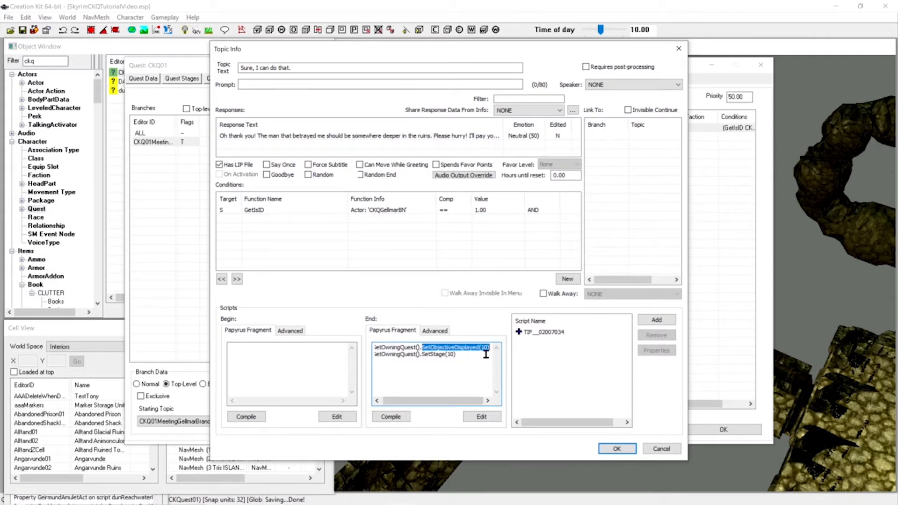
pyautogui.click(483, 355)
pyautogui.moveTo(489, 348); pyautogui.dragTo(364, 349)
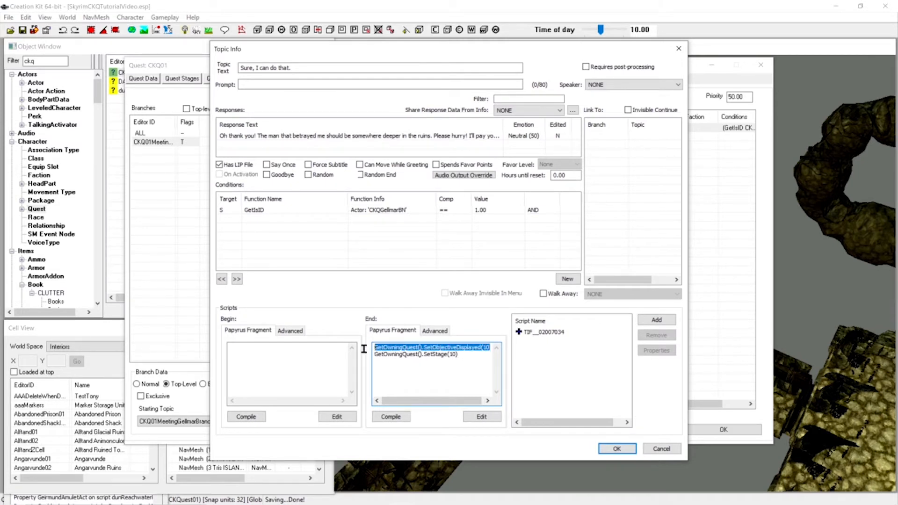
pyautogui.click(474, 358)
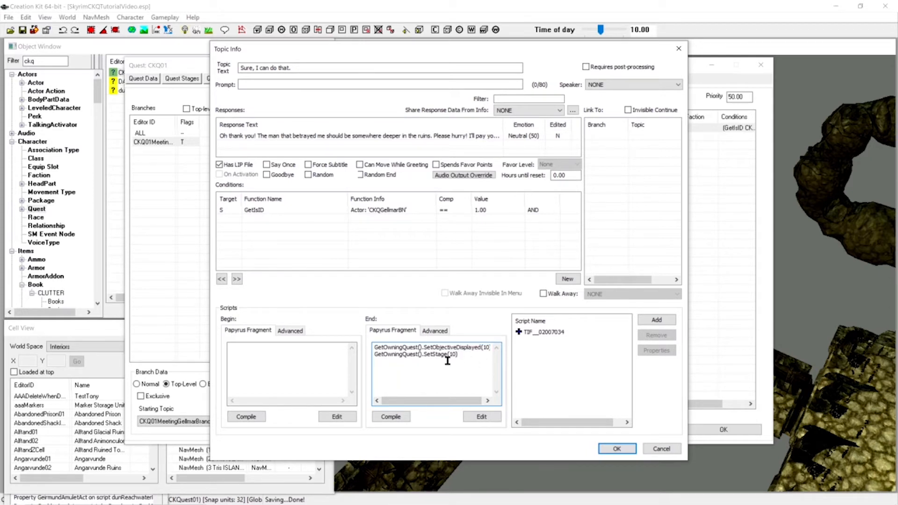
pyautogui.moveTo(463, 356)
pyautogui.mouseDown()
pyautogui.moveTo(443, 355)
pyautogui.moveTo(453, 347)
pyautogui.mouseUp()
pyautogui.click(466, 359)
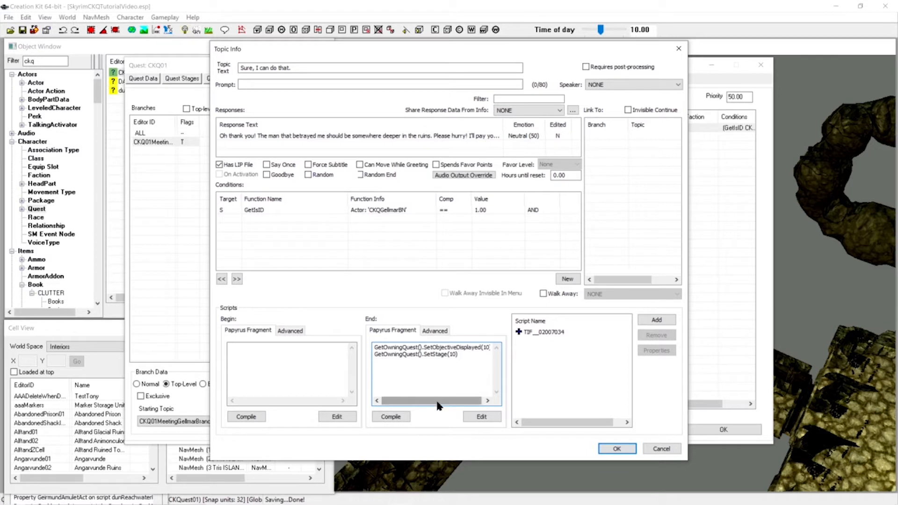
# Recompile the End fragment, then accept the topic info and quest CKQ01 and save the plugin
pyautogui.click(391, 417)
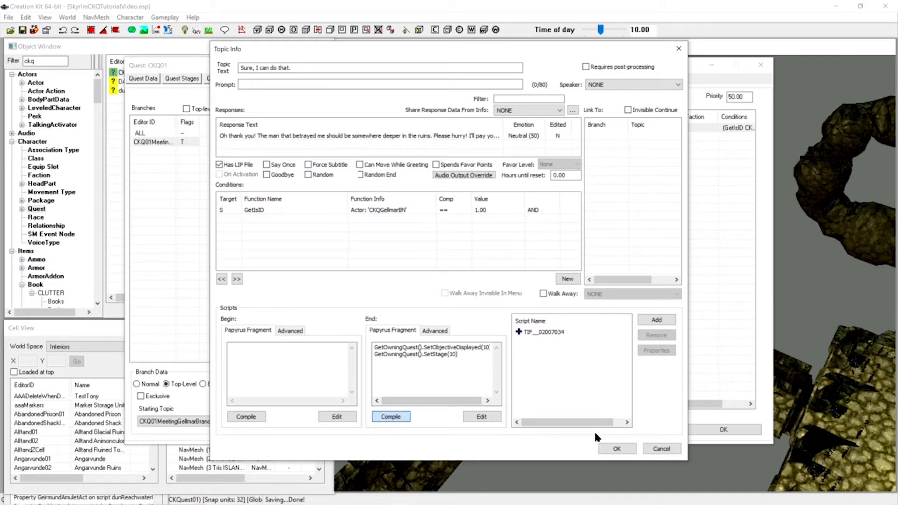
pyautogui.click(618, 449)
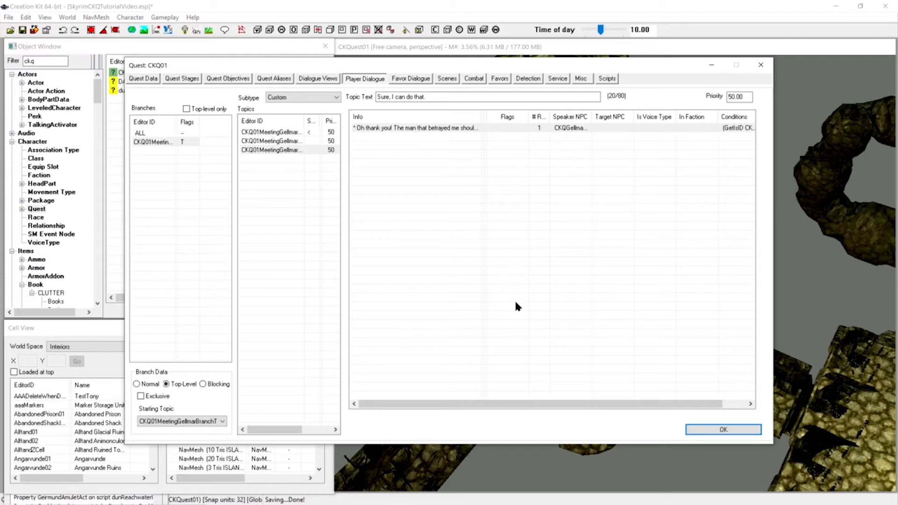
pyautogui.click(712, 430)
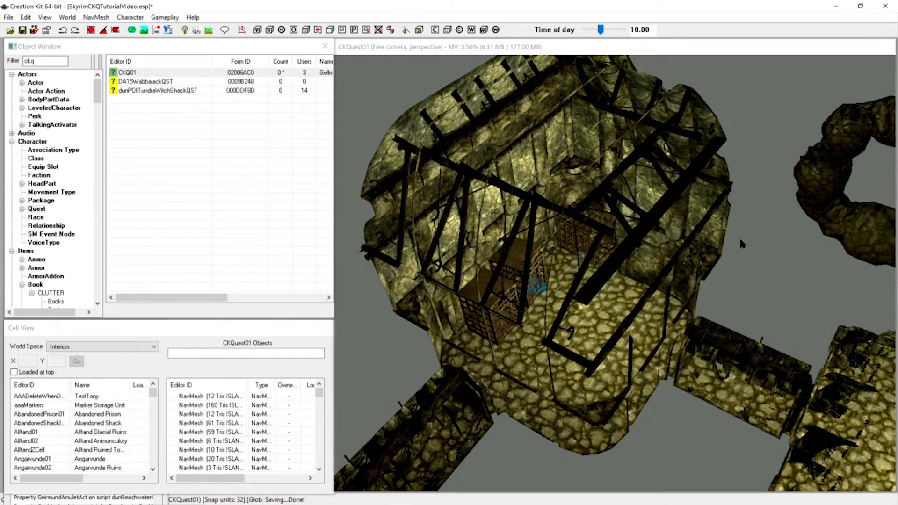
pyautogui.hotkey('ctrl', 's')
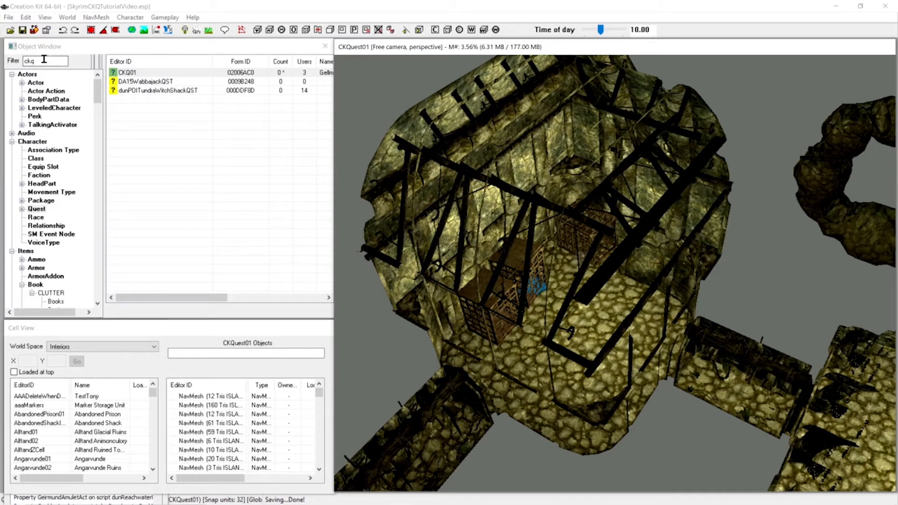
pyautogui.click(135, 75)
pyautogui.press('Delete')
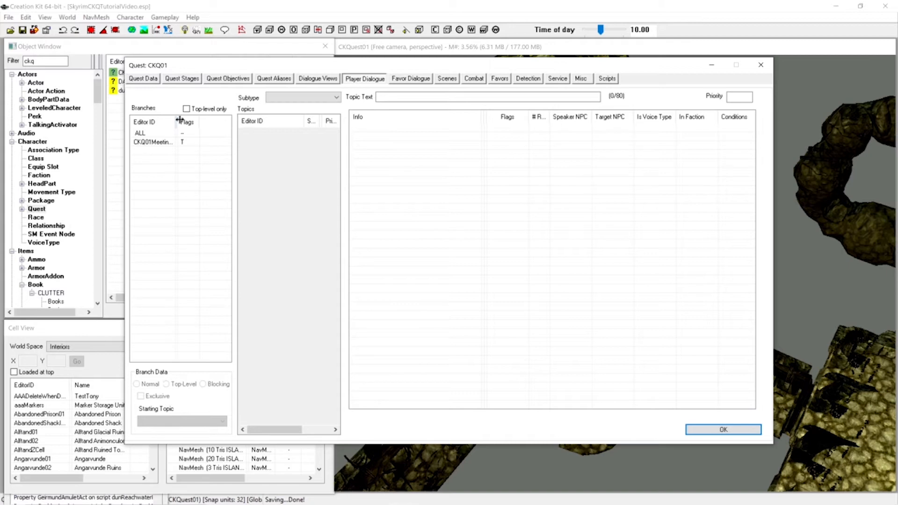
pyautogui.click(145, 121)
pyautogui.click(761, 65)
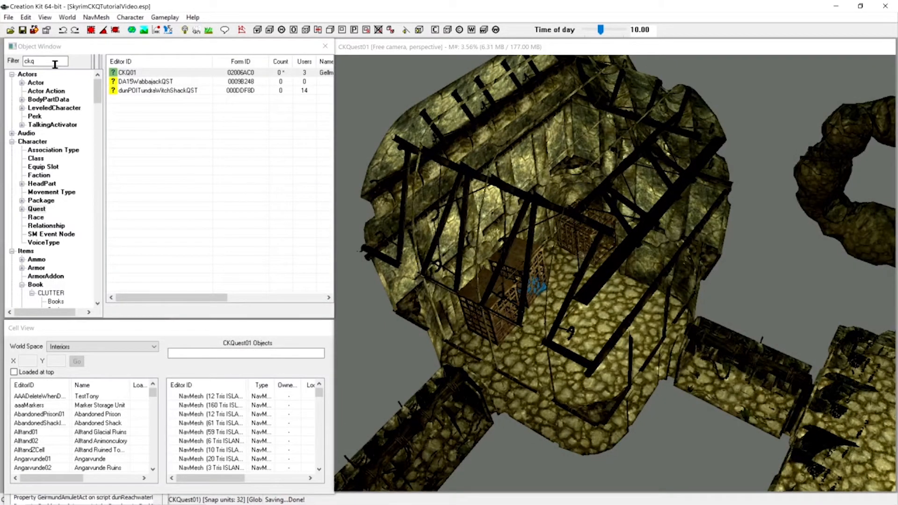
# Clear the object filter and open the Change Location Event from the SM Event Node category
pyautogui.moveTo(47, 61); pyautogui.dragTo(11, 65)
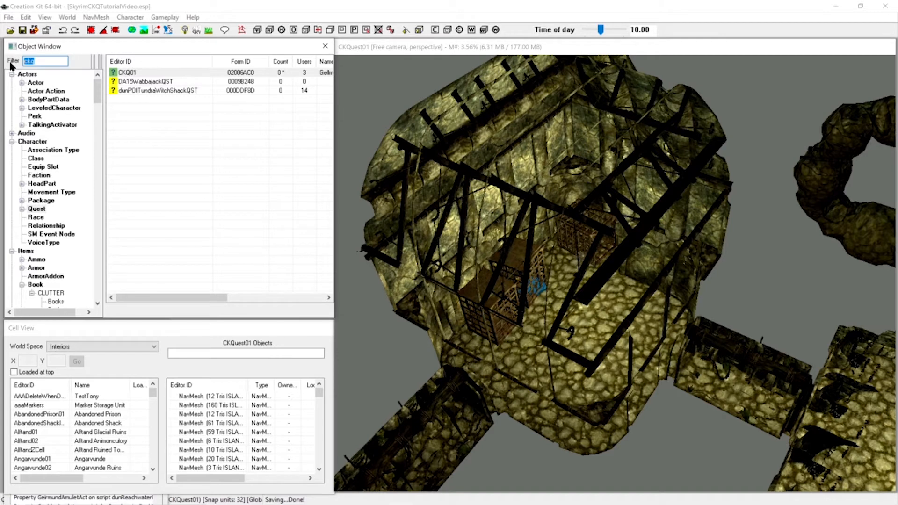
pyautogui.press('BackSpace')
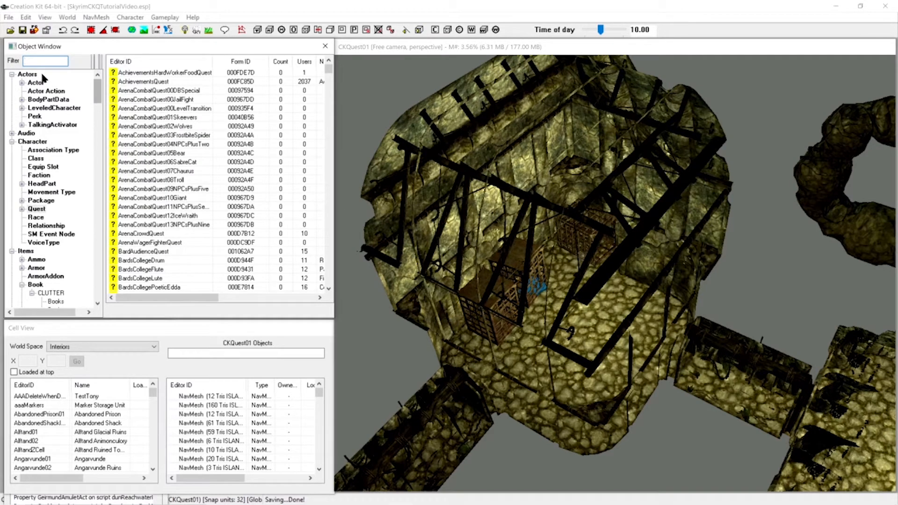
pyautogui.click(33, 142)
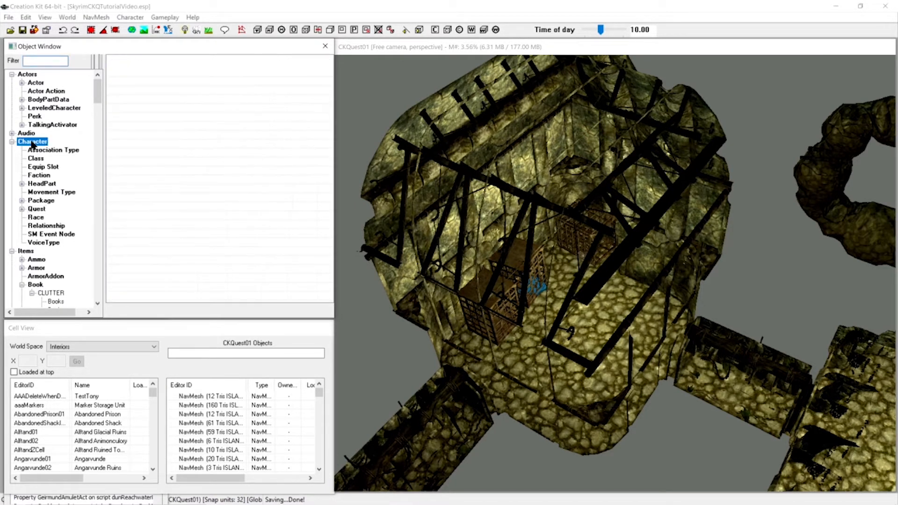
pyautogui.click(46, 235)
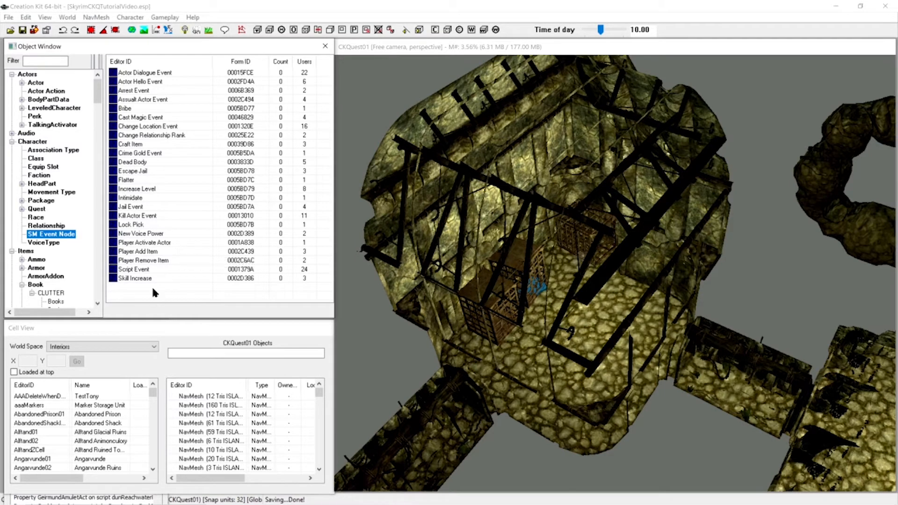
pyautogui.click(155, 127)
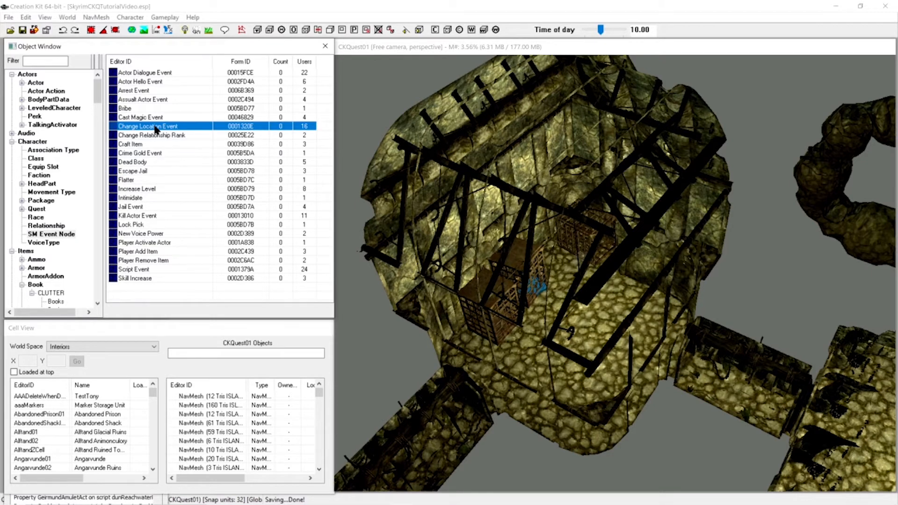
pyautogui.doubleClick(155, 127)
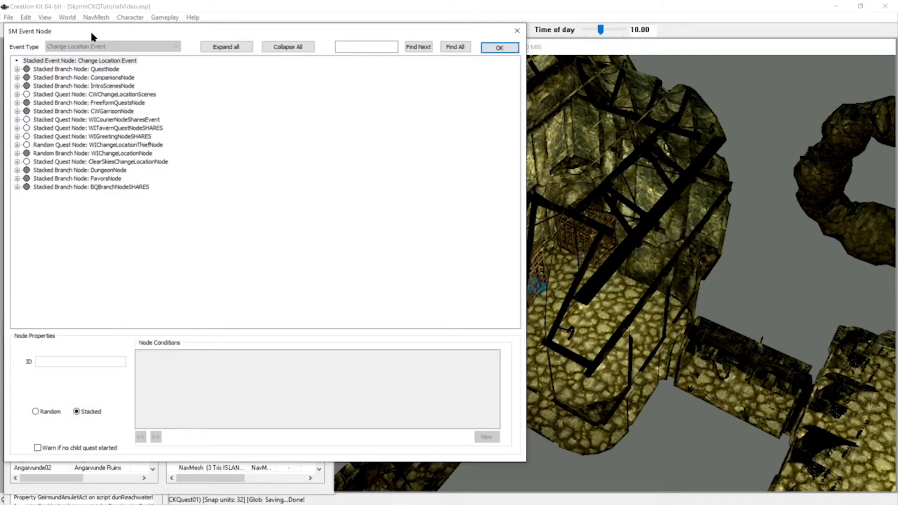
pyautogui.moveTo(90, 29); pyautogui.dragTo(300, 55)
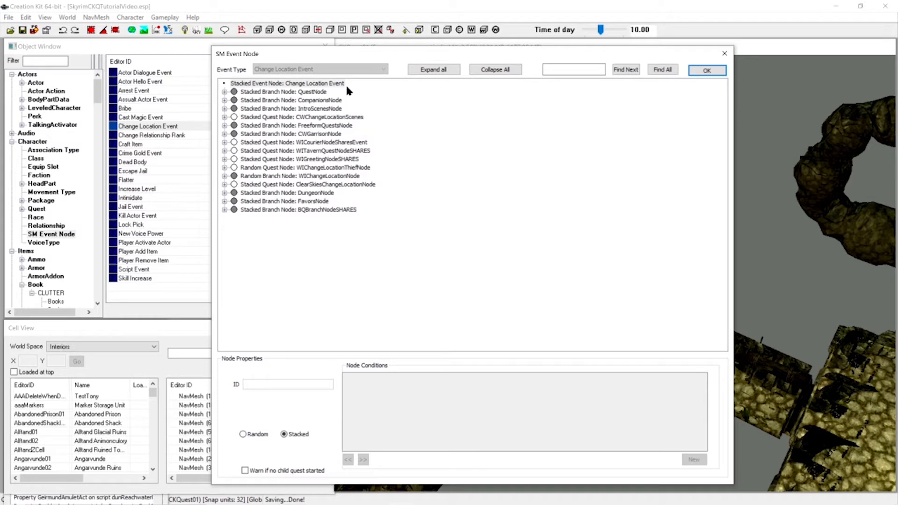
# Add a new branch node under the Change Location Event node and a new quest node inside that branch
pyautogui.click(314, 233)
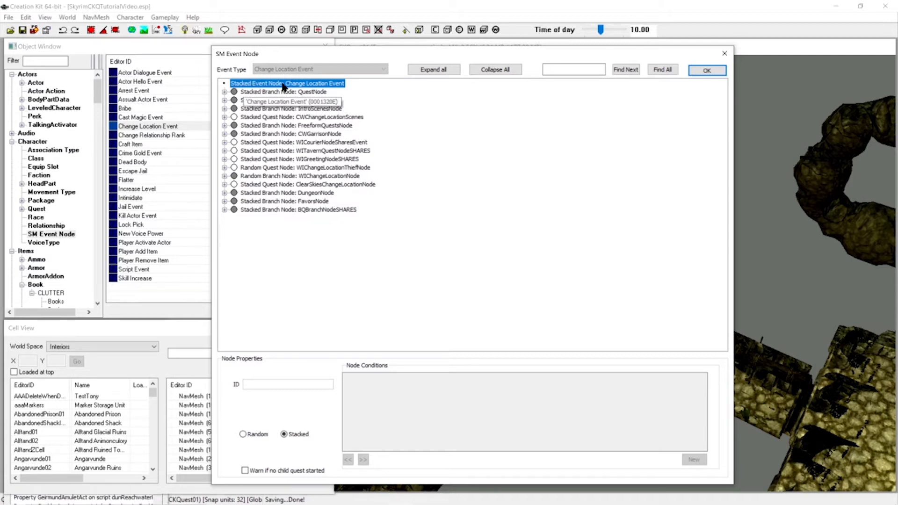
pyautogui.rightClick(333, 89)
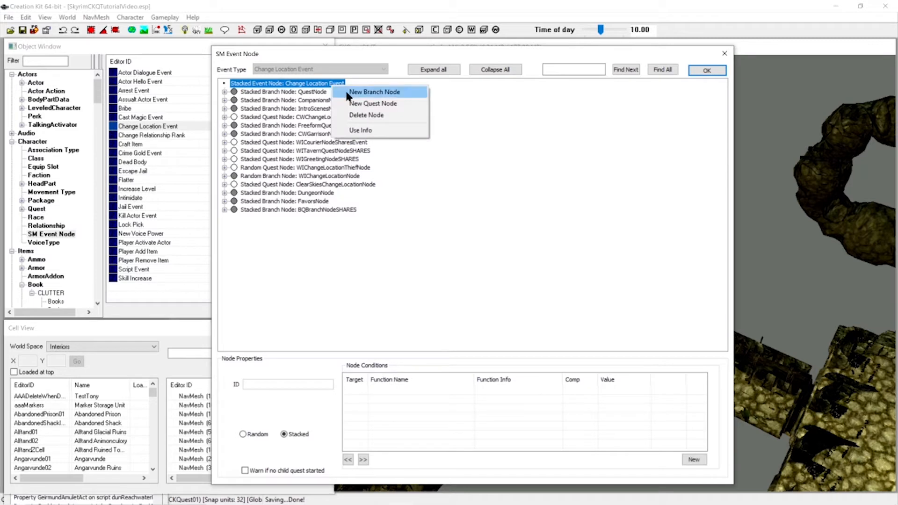
pyautogui.click(347, 93)
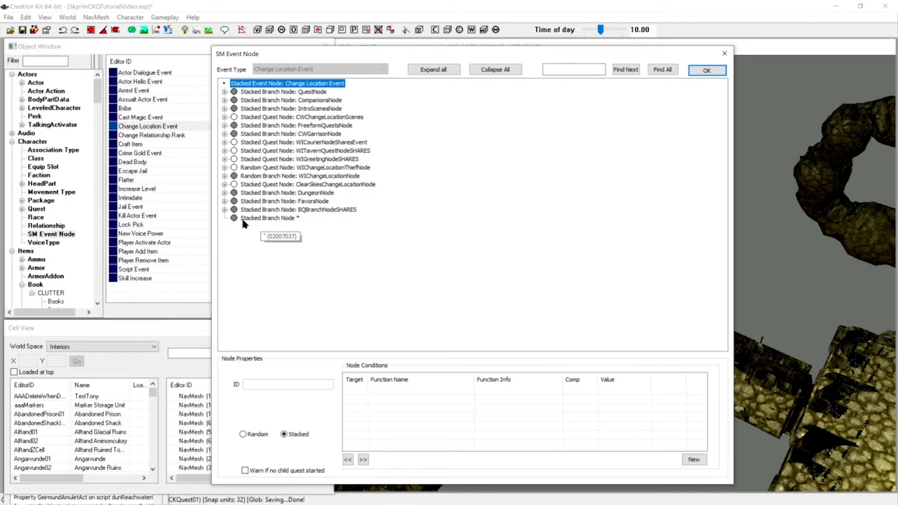
pyautogui.click(279, 220)
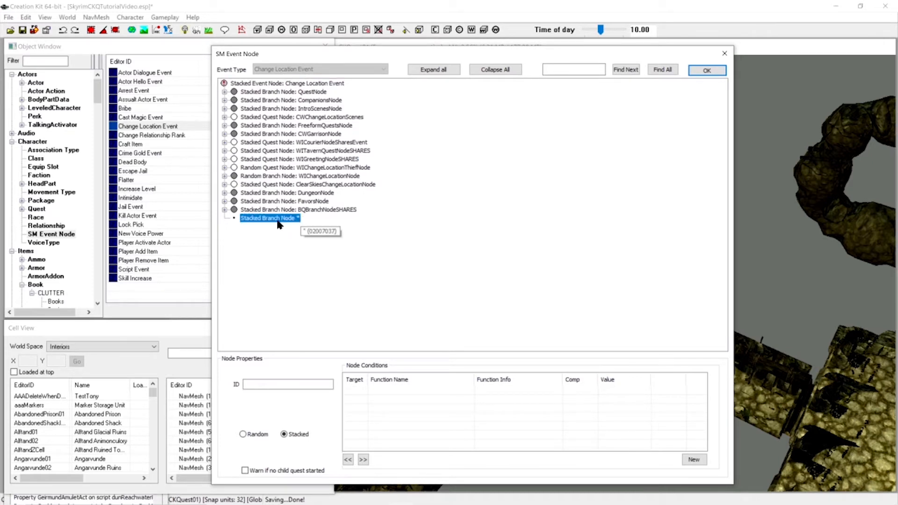
pyautogui.rightClick(280, 223)
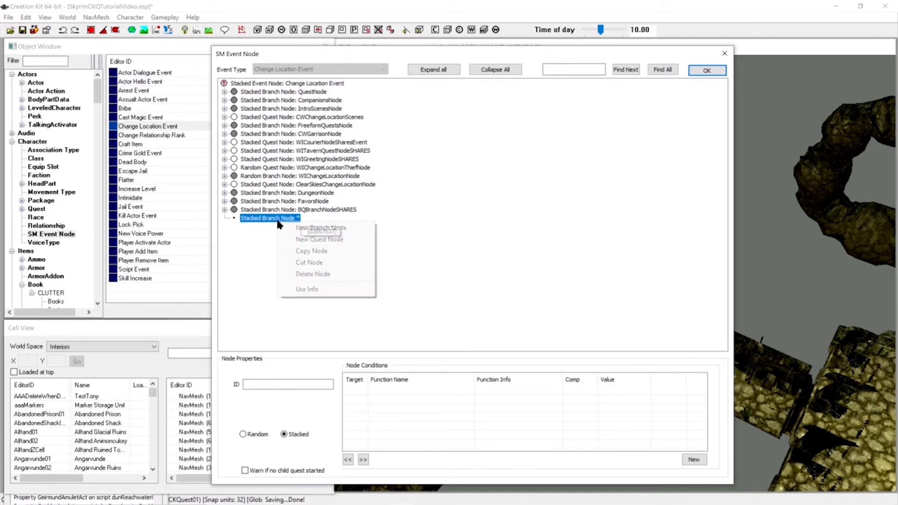
pyautogui.click(303, 240)
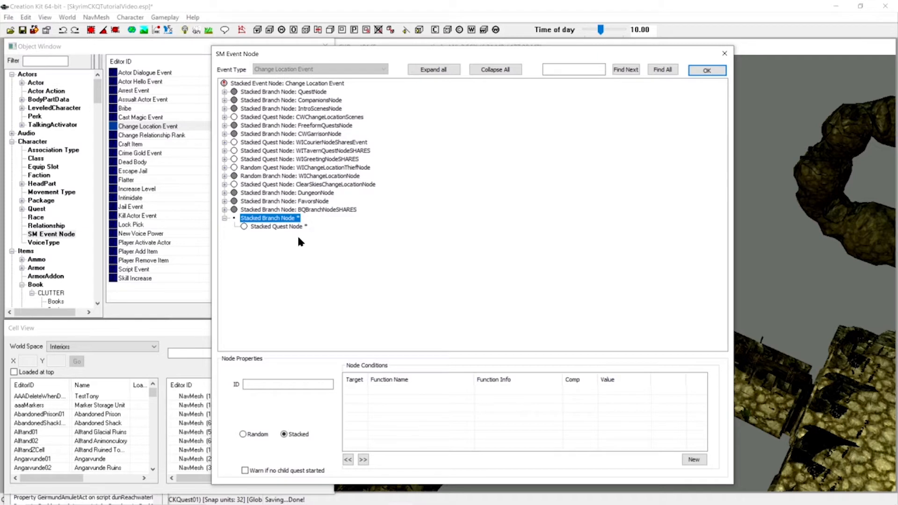
# Add quest CKQ01 to the new stacked quest node
pyautogui.click(281, 228)
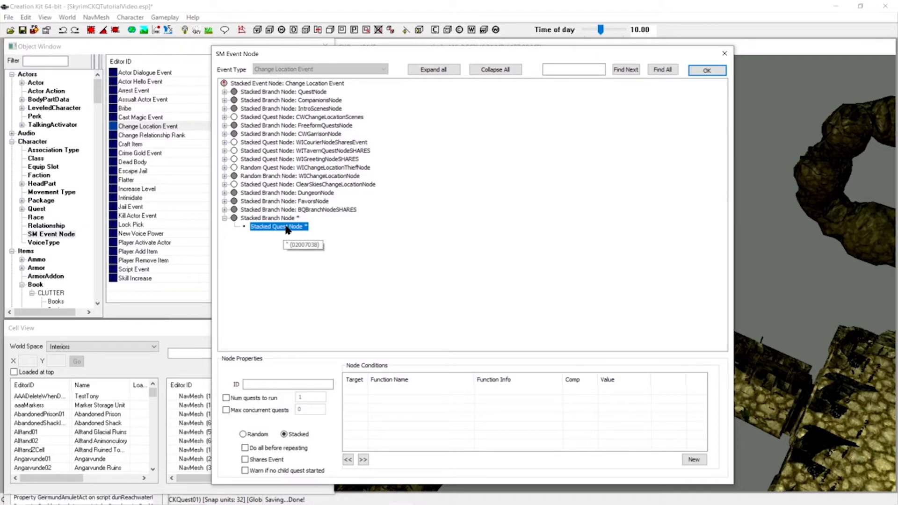
pyautogui.rightClick(286, 230)
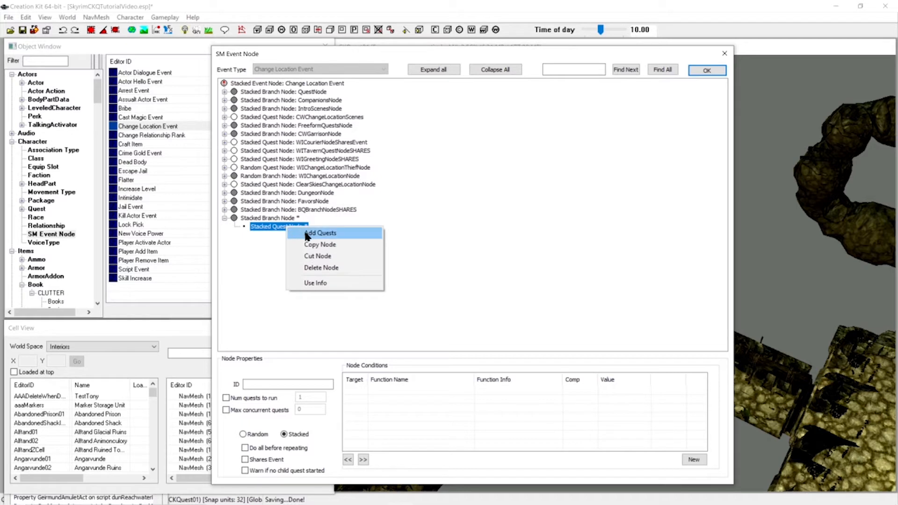
pyautogui.click(307, 234)
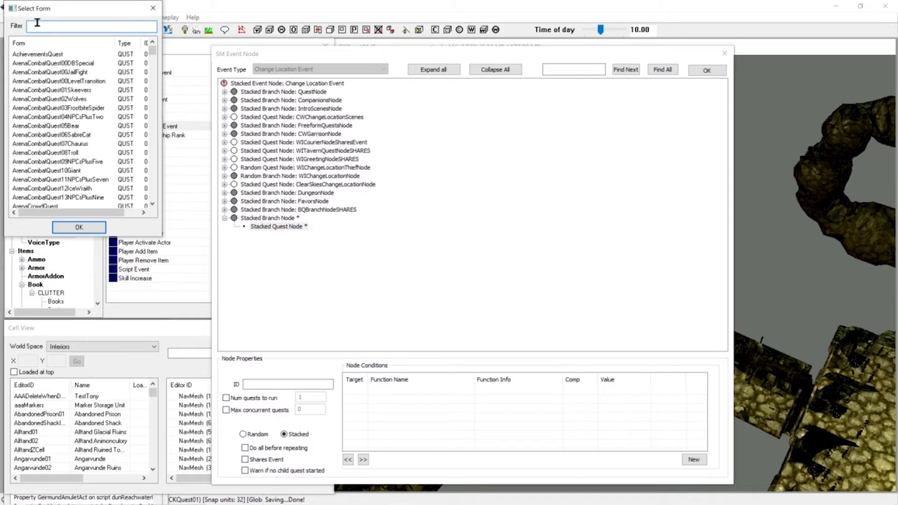
pyautogui.write('CKQ01')
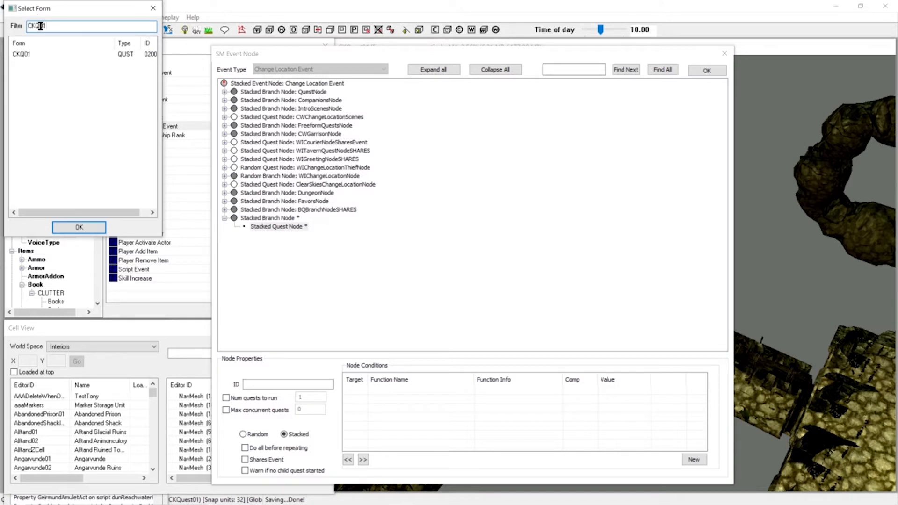
pyautogui.click(22, 54)
pyautogui.click(76, 228)
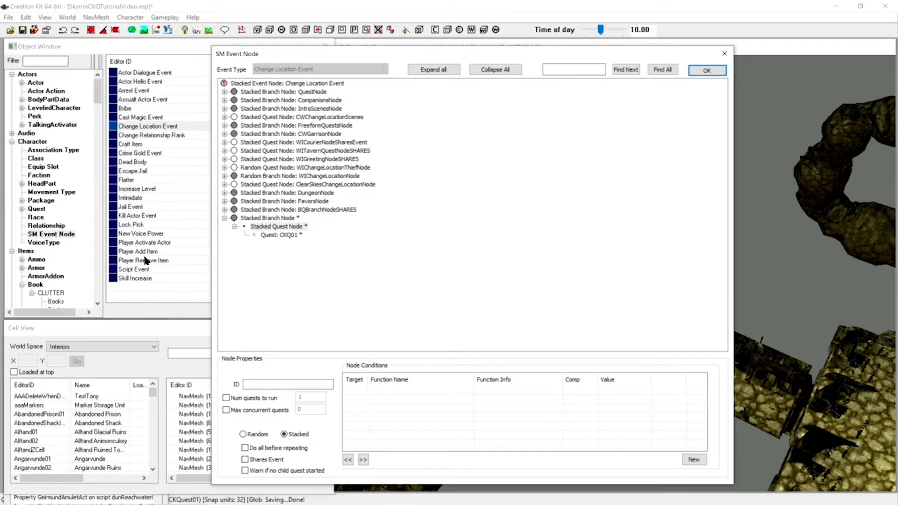
# Start a new node condition on the CKQ01 quest entry under the stacked quest node
pyautogui.click(283, 235)
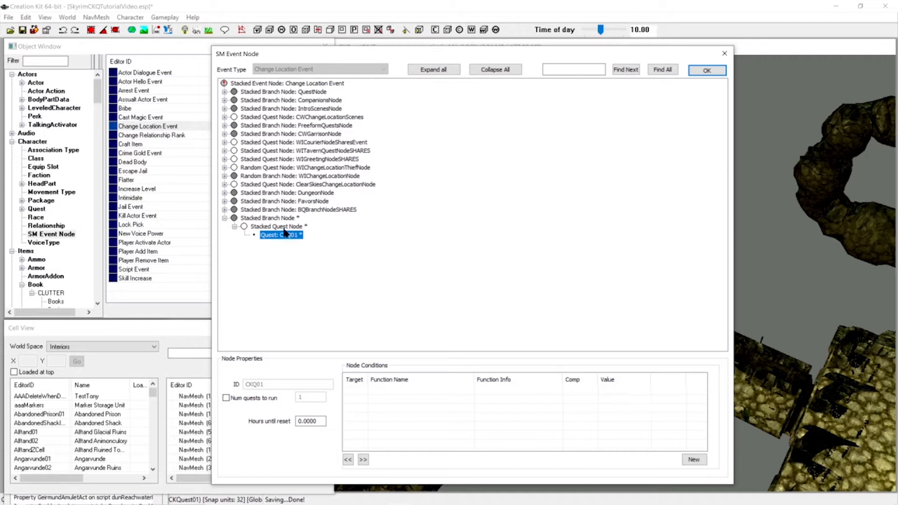
pyautogui.press('Up')
pyautogui.click(270, 219)
pyautogui.click(275, 226)
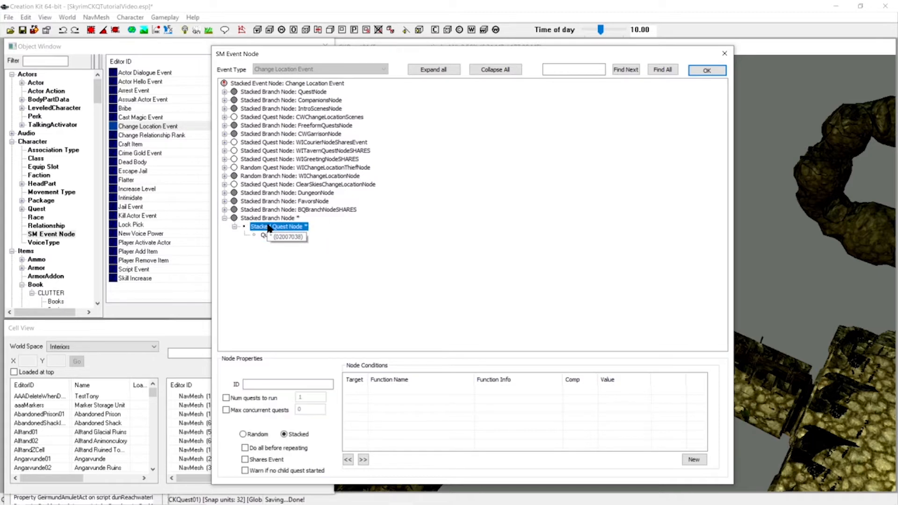
pyautogui.click(280, 235)
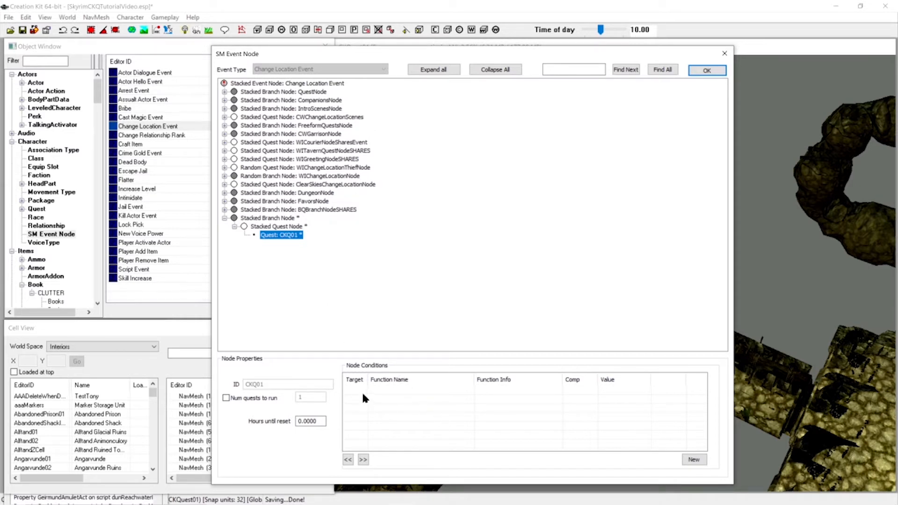
pyautogui.rightClick(380, 394)
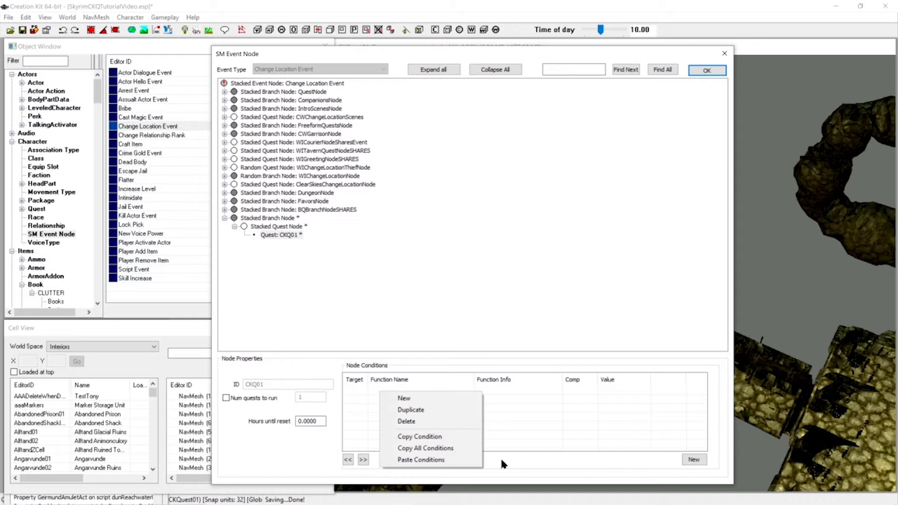
pyautogui.click(415, 400)
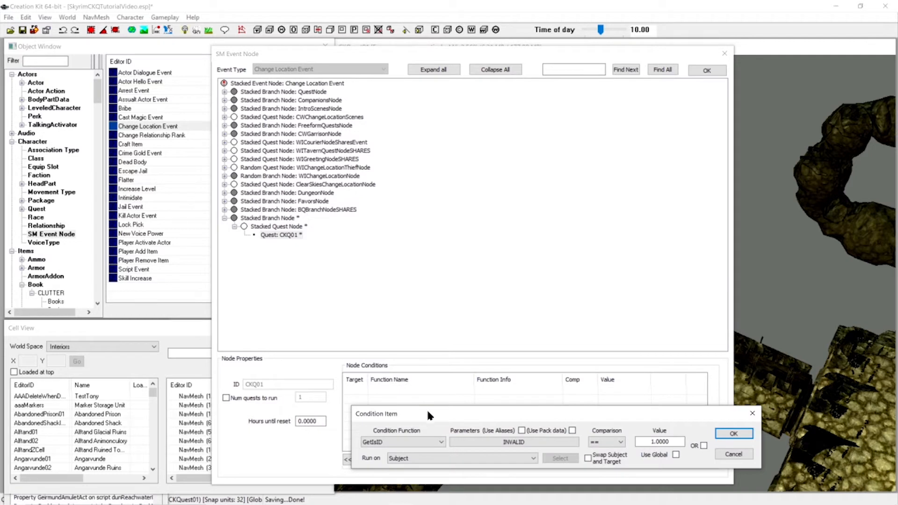
pyautogui.moveTo(426, 411); pyautogui.dragTo(397, 272)
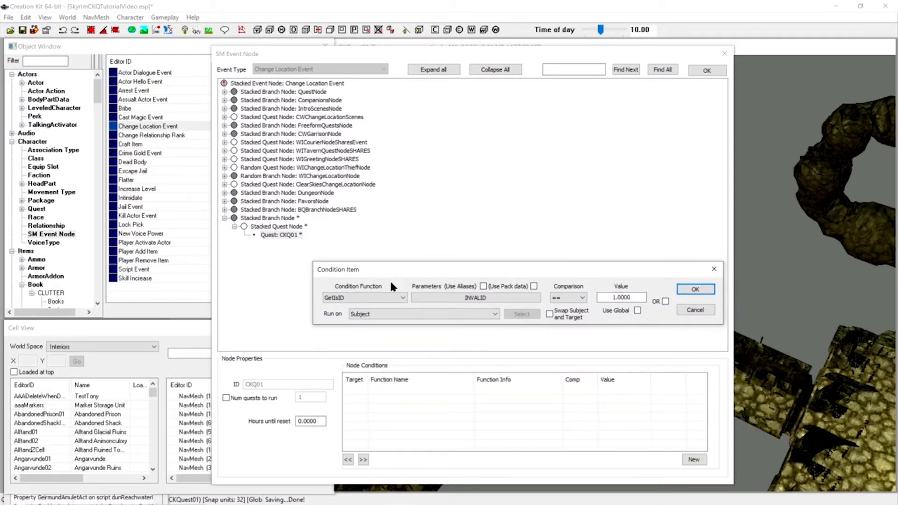
# Choose GetEventData as the condition function
pyautogui.click(390, 295)
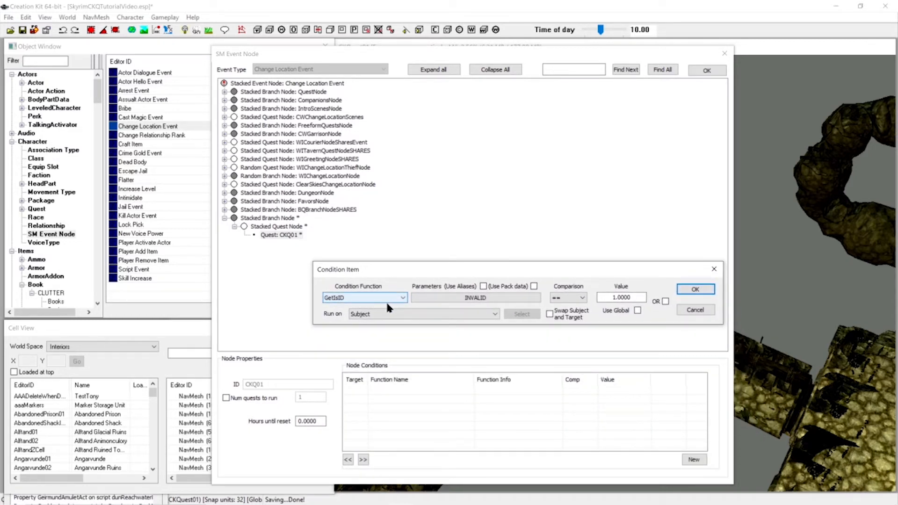
pyautogui.click(359, 300)
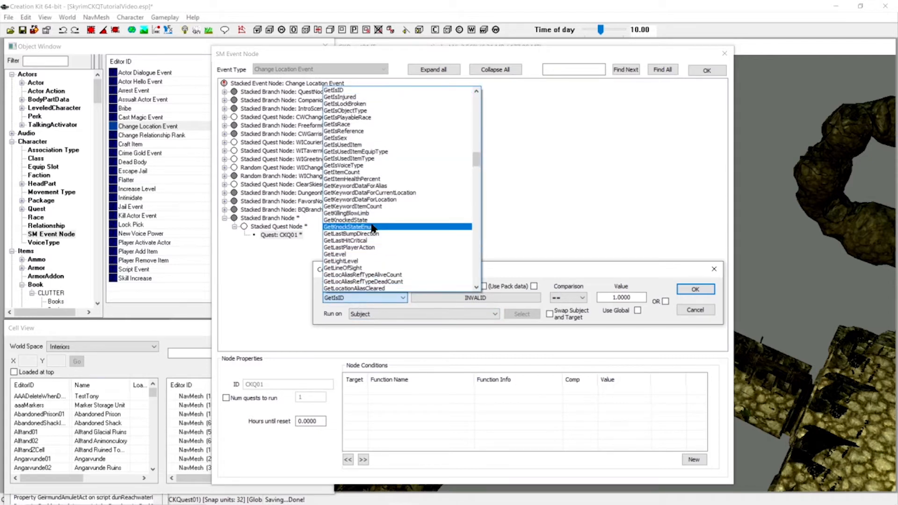
pyautogui.write('geteget')
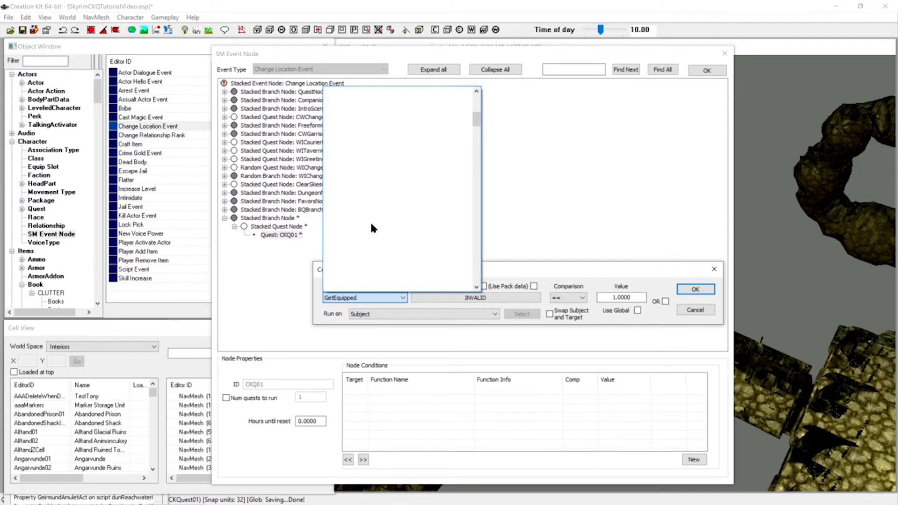
pyautogui.write('getev')
pyautogui.press('Return')
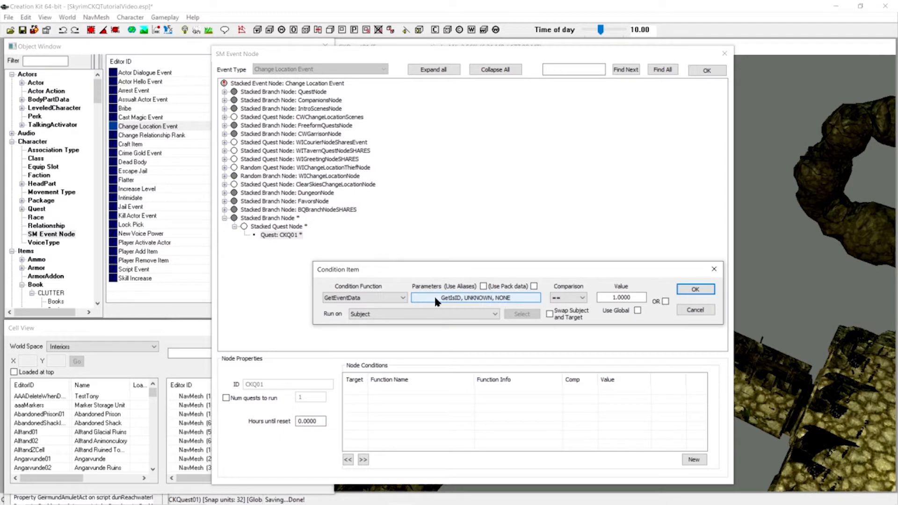
# Open the function parameters and use GetIsID as the event function with New Location as the event member
pyautogui.click(500, 298)
pyautogui.moveTo(430, 291); pyautogui.dragTo(415, 207)
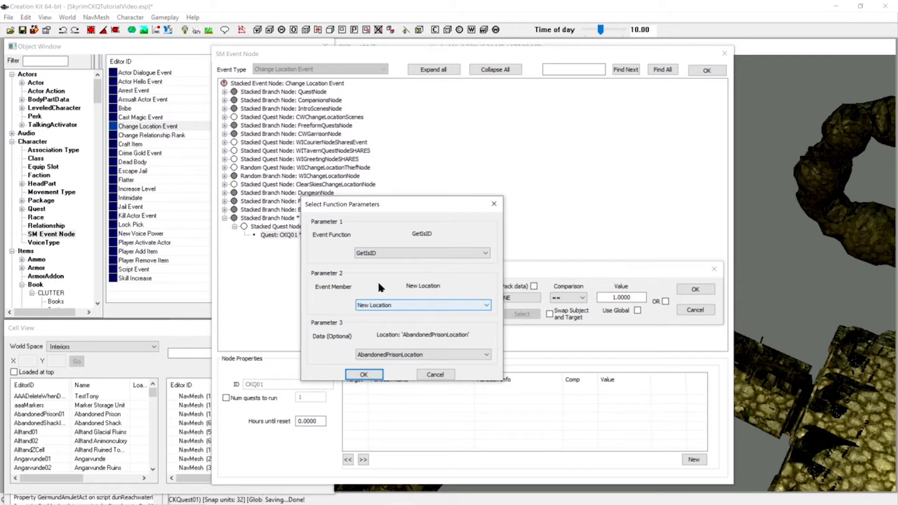
pyautogui.moveTo(384, 201); pyautogui.dragTo(384, 190)
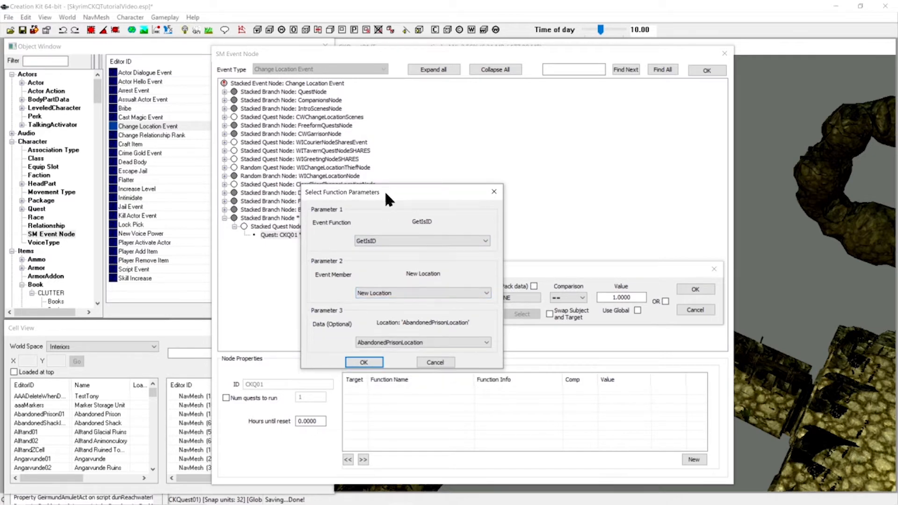
pyautogui.click(383, 240)
pyautogui.click(388, 241)
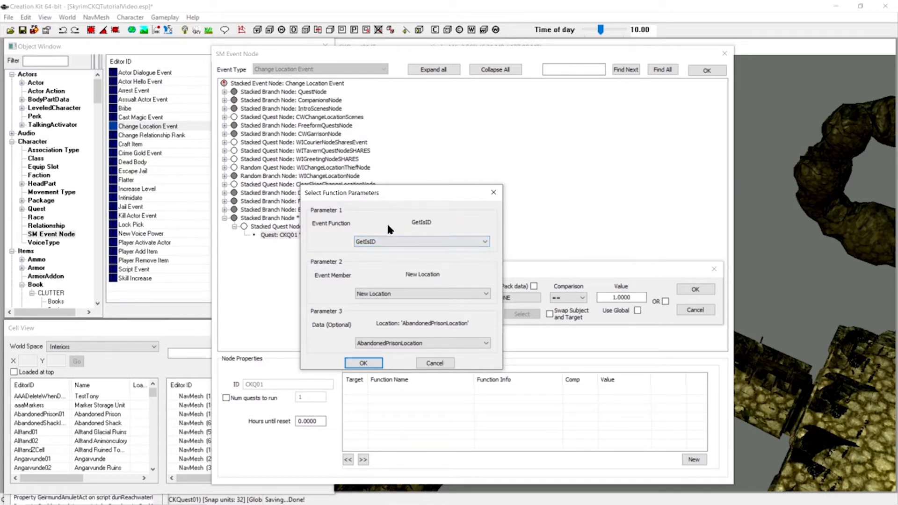
pyautogui.click(387, 295)
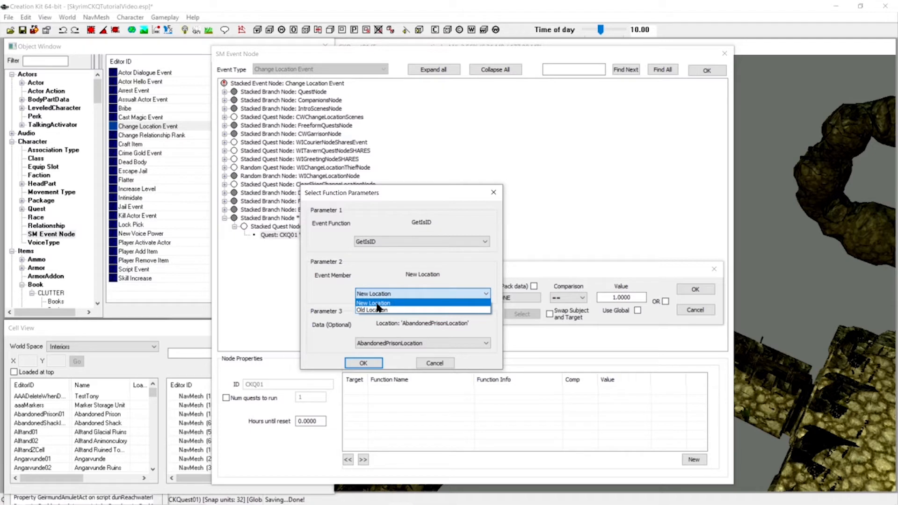
pyautogui.click(376, 305)
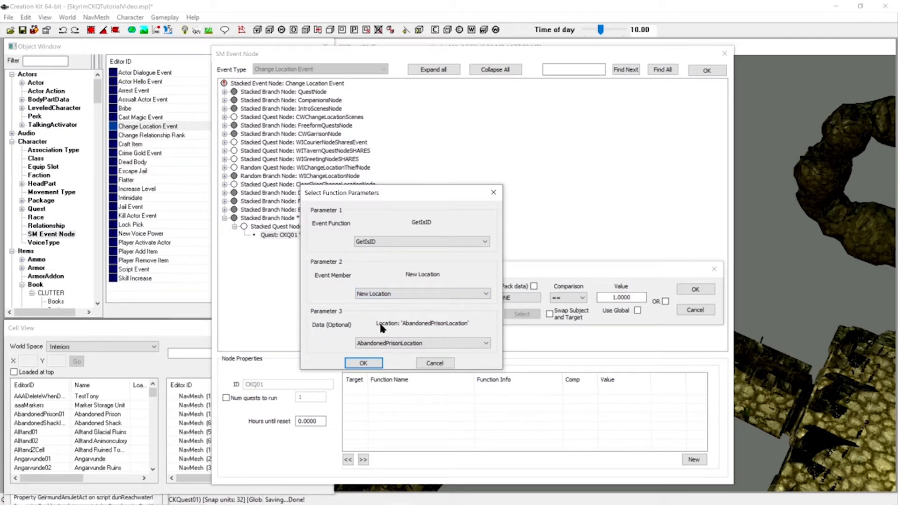
pyautogui.click(395, 342)
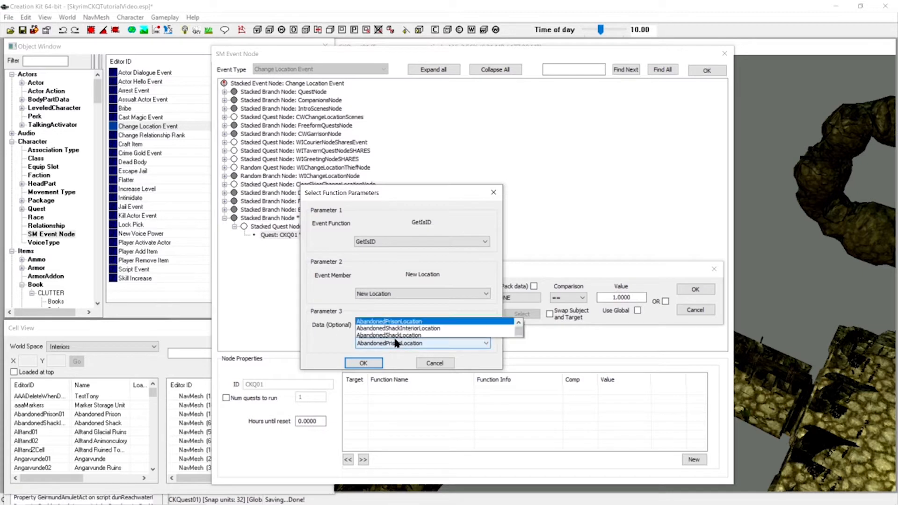
pyautogui.click(395, 346)
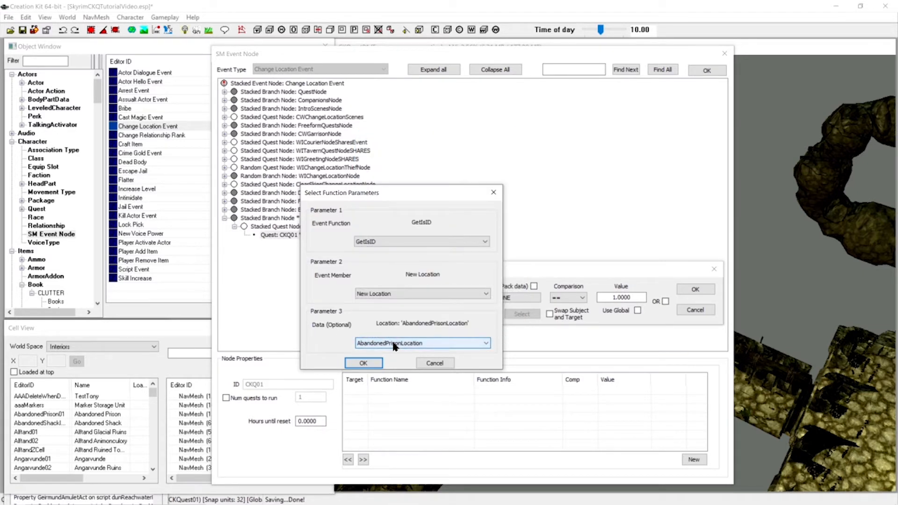
pyautogui.click(394, 345)
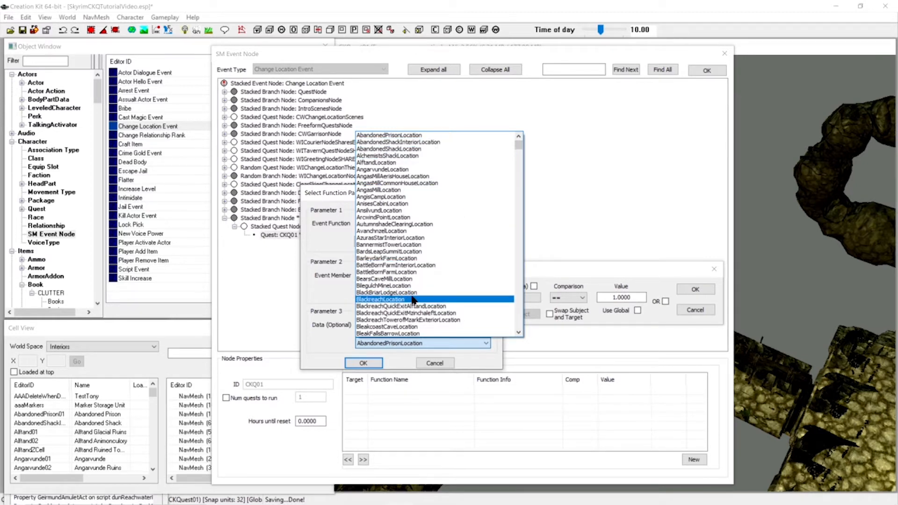
pyautogui.click(344, 322)
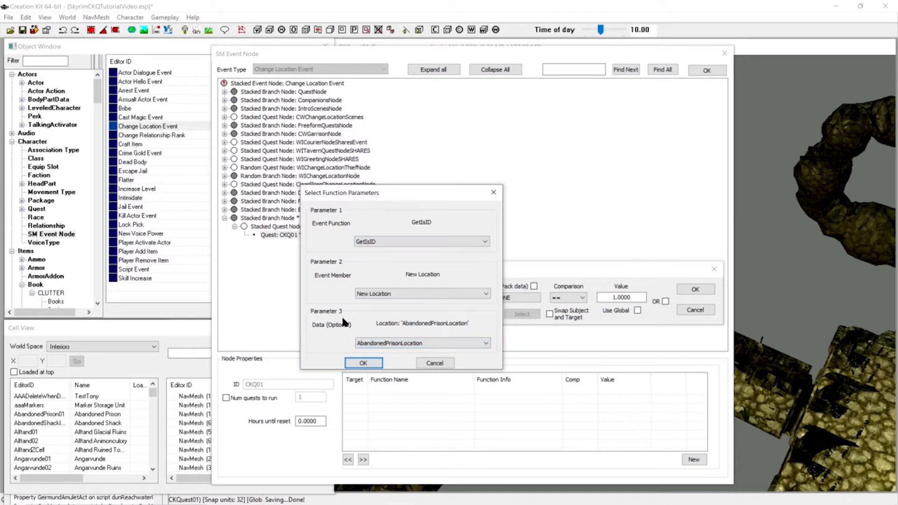
# Find the CKQuest01 cell among the interiors and check which location is assigned to it
pyautogui.click(69, 326)
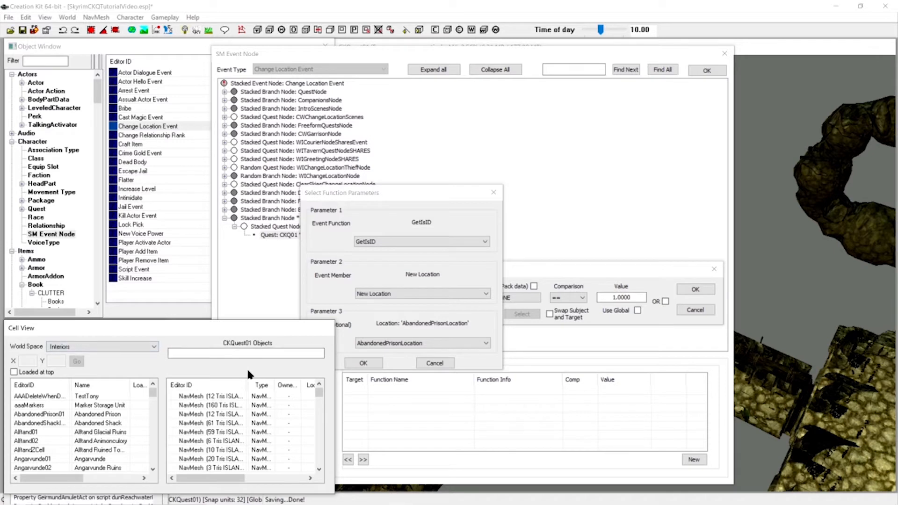
pyautogui.click(42, 398)
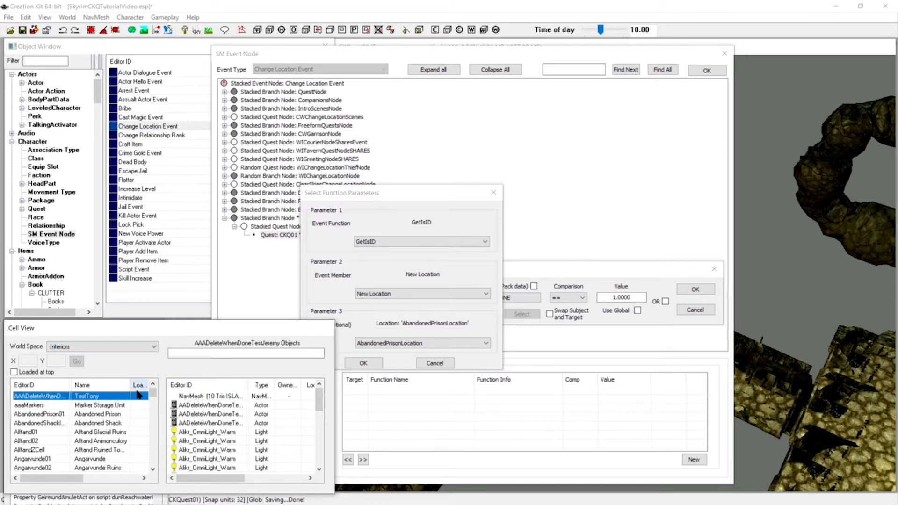
pyautogui.write('ck')
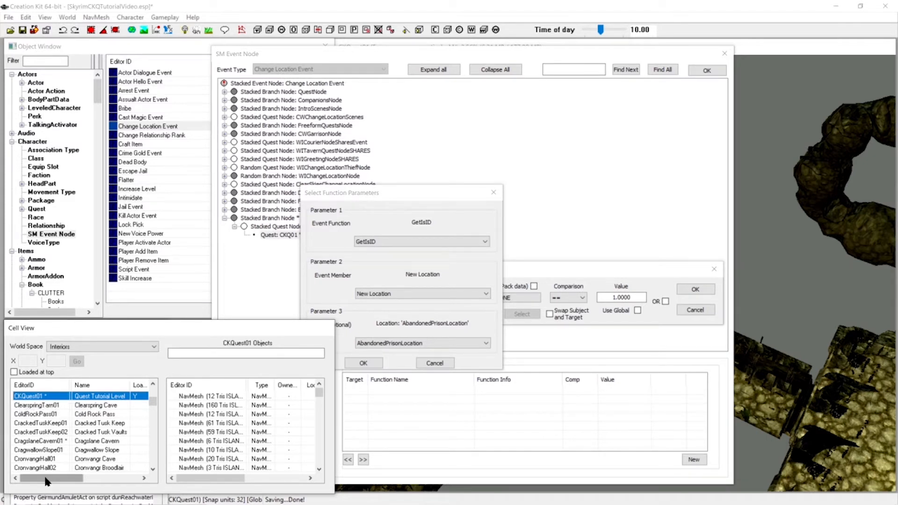
pyautogui.moveTo(45, 482); pyautogui.dragTo(103, 478)
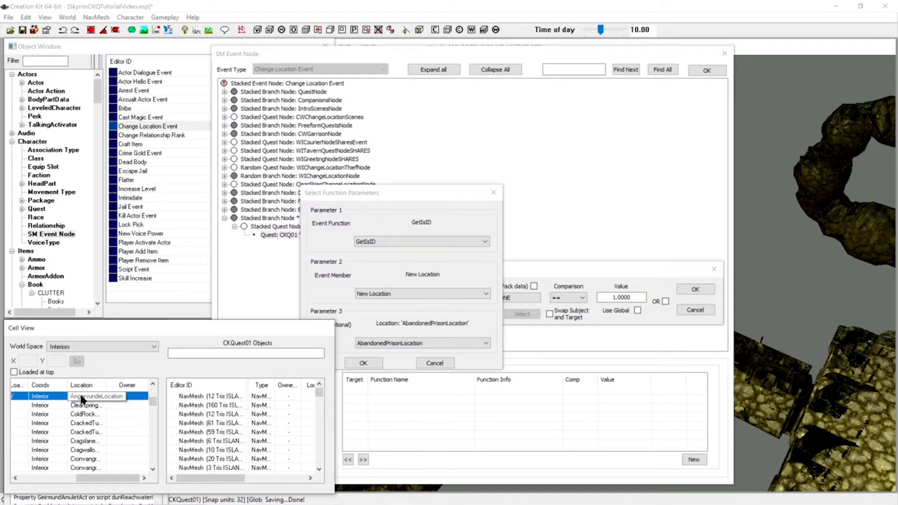
# Set the event data to AngarvundeLocation, then accept the parameters and the condition with the comparison == 1
pyautogui.click(386, 344)
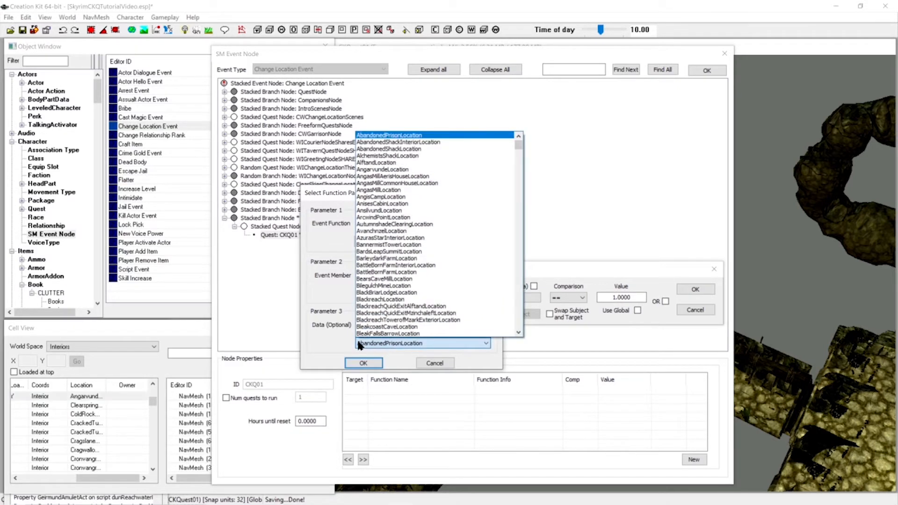
pyautogui.click(389, 169)
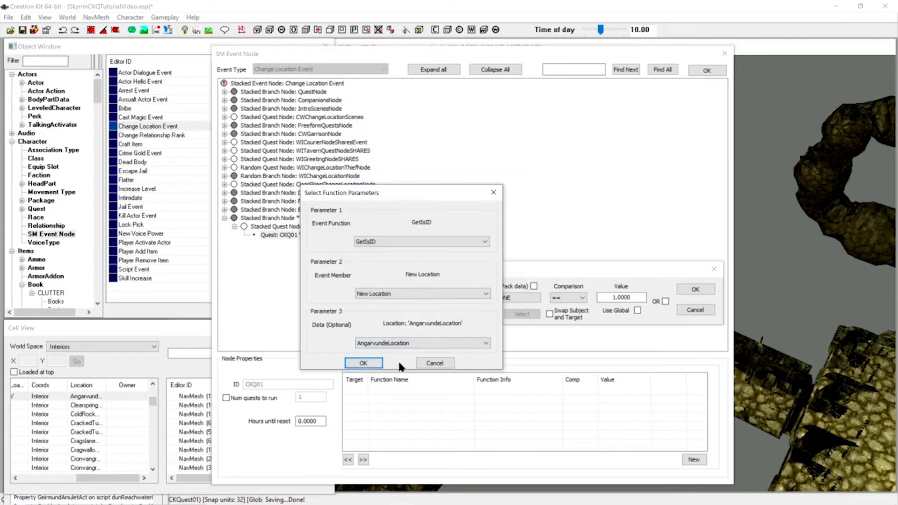
pyautogui.click(358, 361)
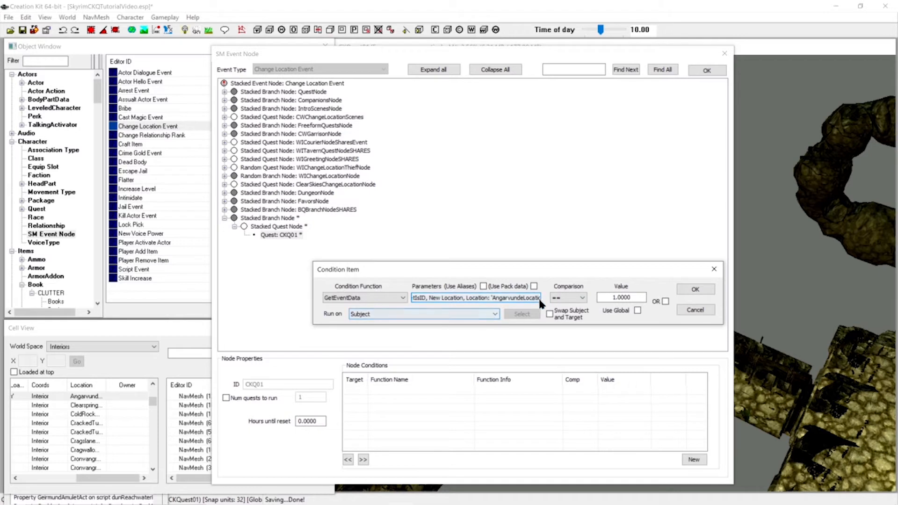
pyautogui.click(618, 297)
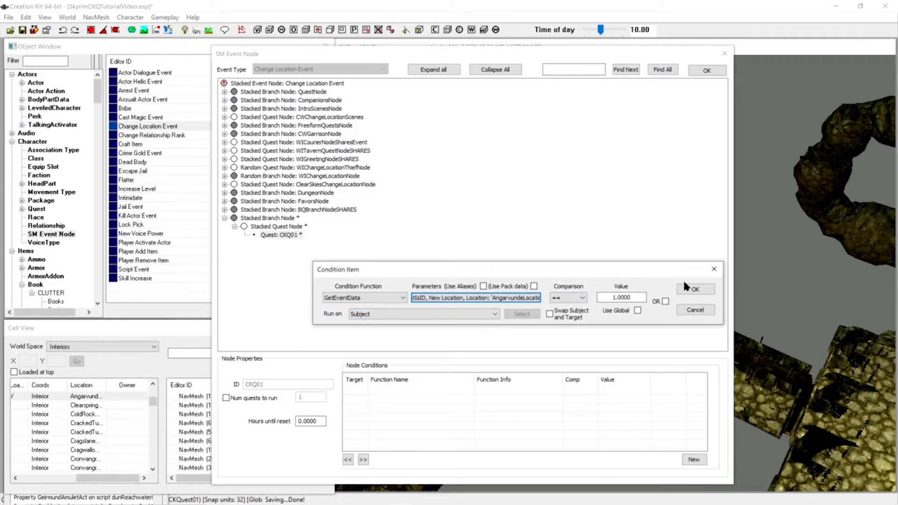
pyautogui.click(696, 290)
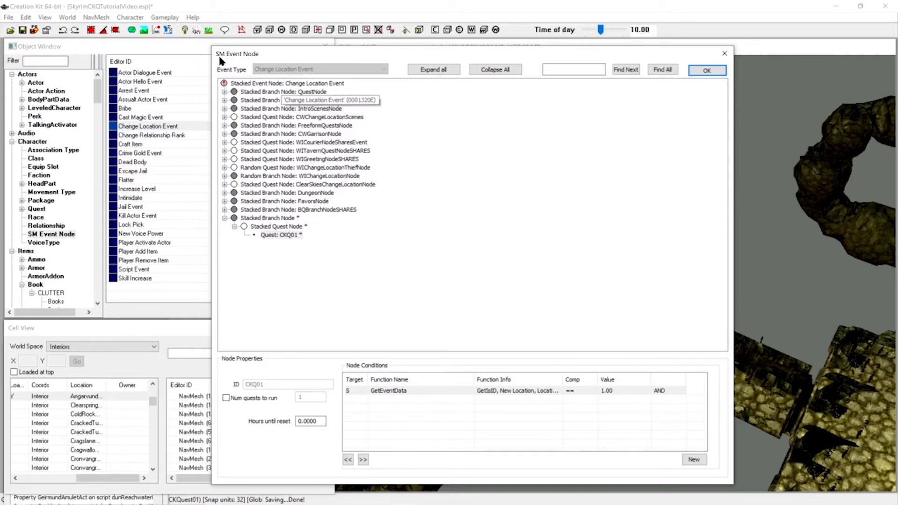
# Accept the Change Location Event node changes and save the plugin
pyautogui.click(705, 74)
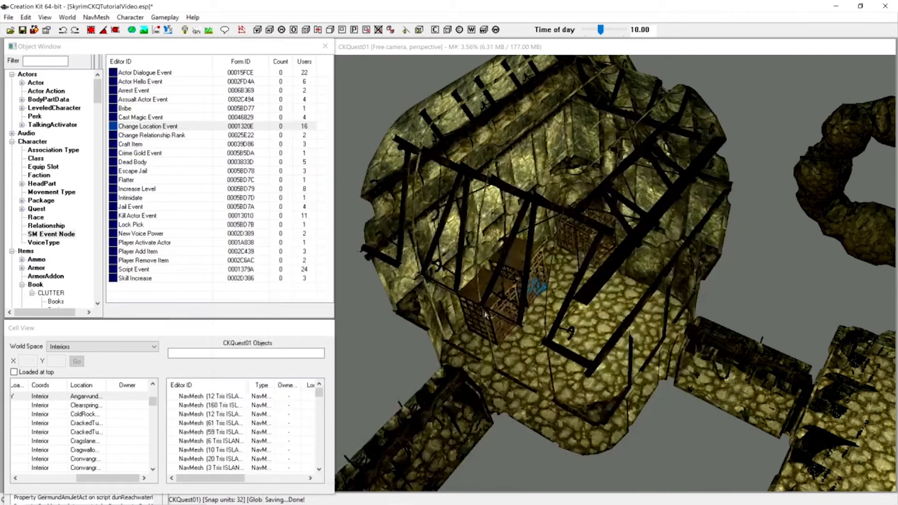
pyautogui.click(787, 273)
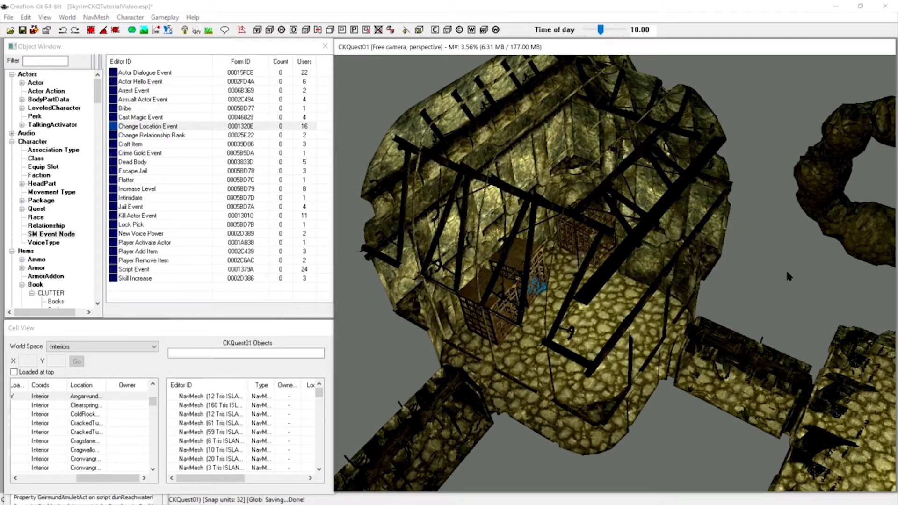
pyautogui.hotkey('ctrl', 's')
pyautogui.scroll(-2, 516, 323)
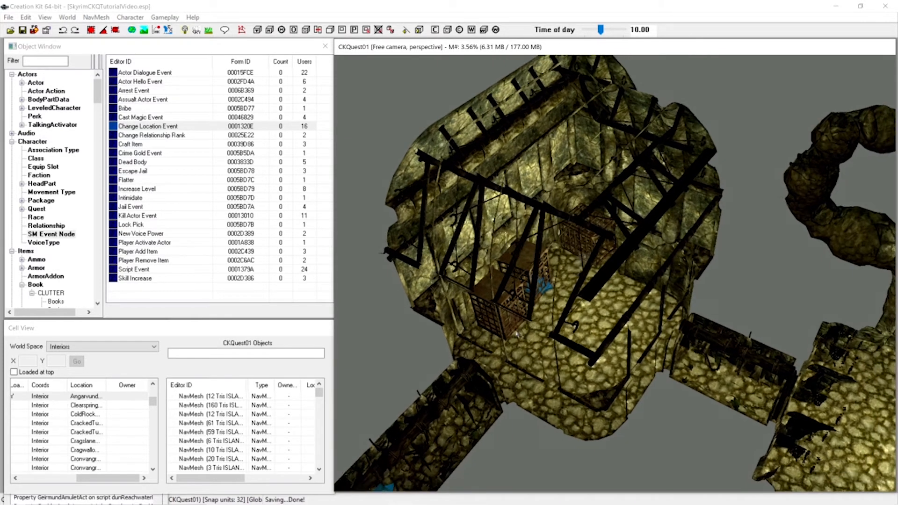
pyautogui.moveTo(521, 360); pyautogui.dragTo(533, 322, button='middle')
pyautogui.scroll(-2, 563, 286)
pyautogui.moveTo(602, 244); pyautogui.dragTo(567, 302, button='middle')
pyautogui.moveTo(566, 241); pyautogui.dragTo(530, 293, button='middle')
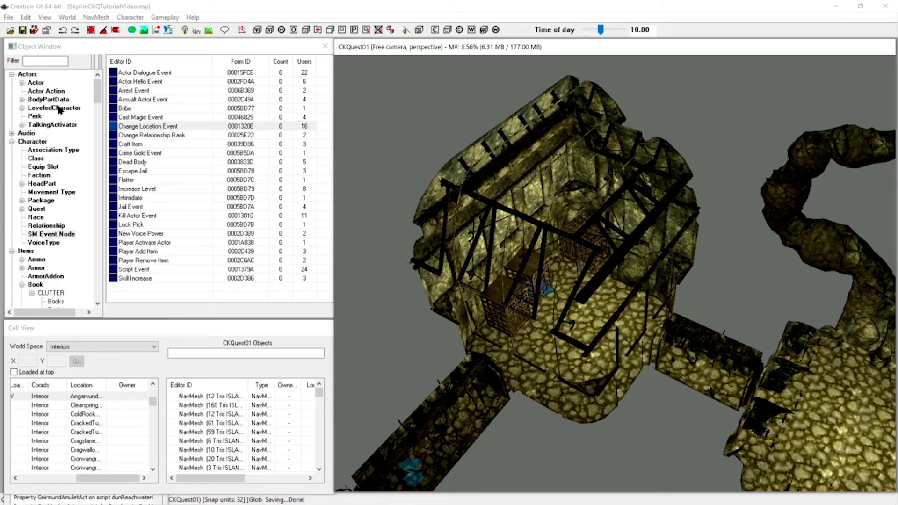
# Show the Quest category in the Object Window and filter it by "CKq" to locate quest CKQ01
pyautogui.click(40, 61)
pyautogui.click(39, 61)
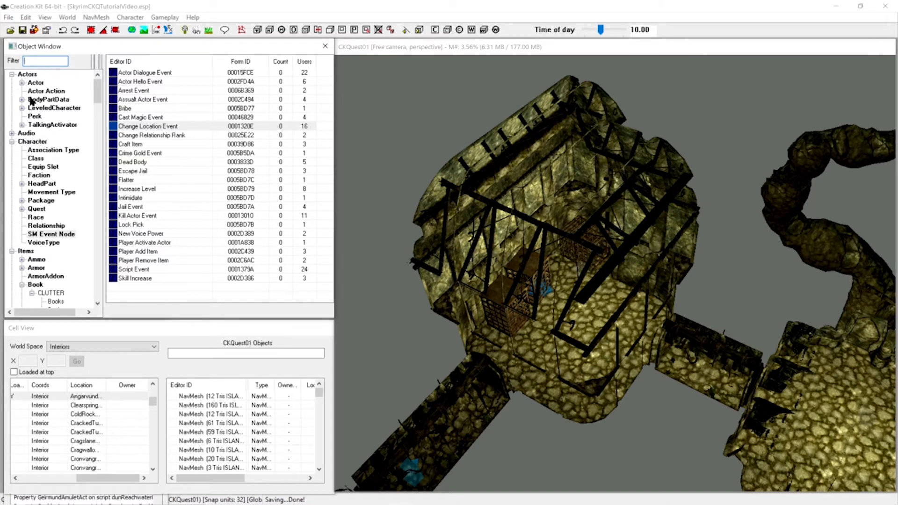
pyautogui.click(38, 210)
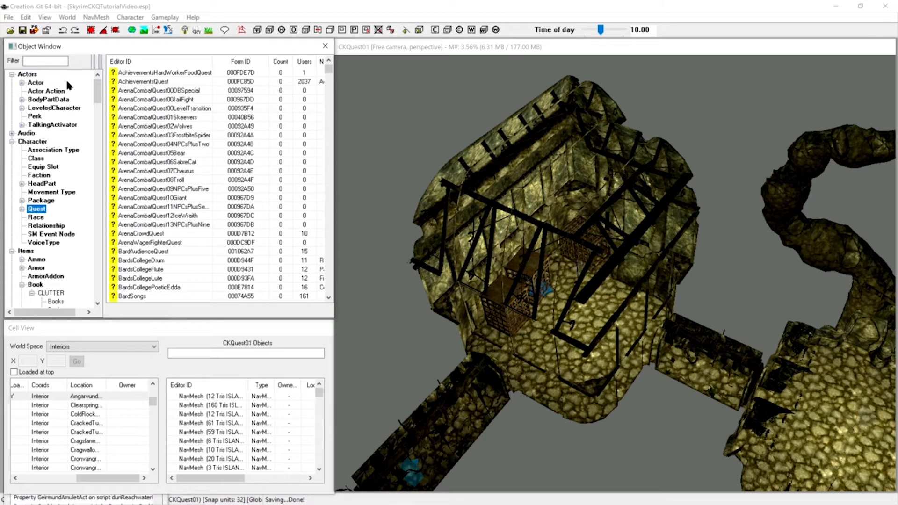
pyautogui.click(56, 62)
pyautogui.write('CKq')
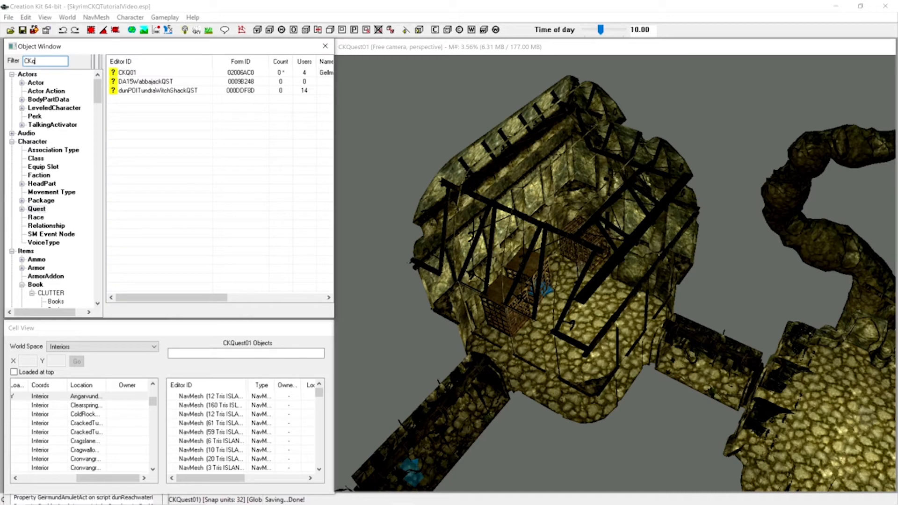
# Open quest CKQ01 and create a player dialogue branch with the starting topic CKQ01GellmarFinishBranchTopic
pyautogui.doubleClick(150, 71)
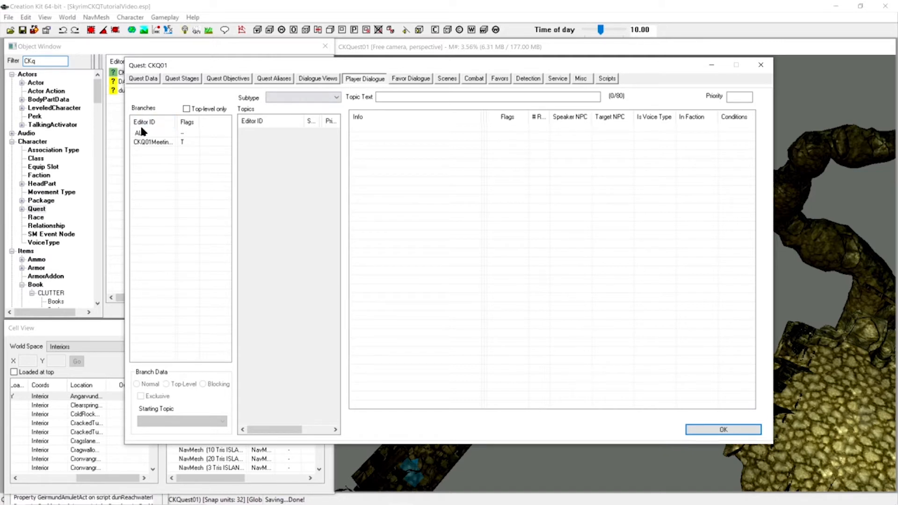
pyautogui.rightClick(151, 150)
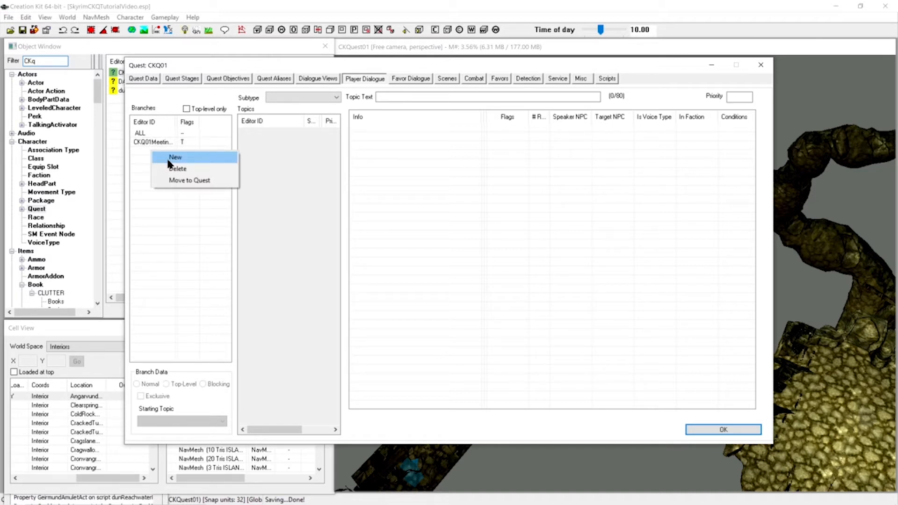
pyautogui.click(167, 159)
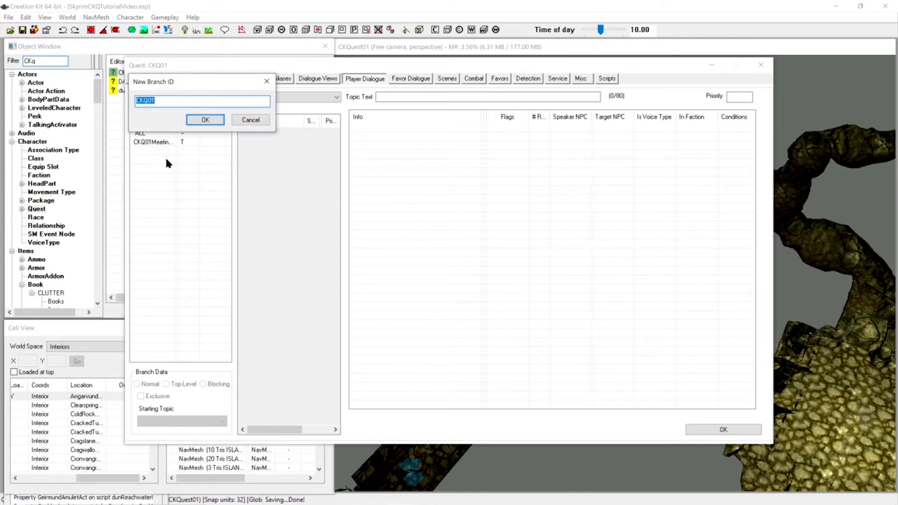
pyautogui.click(164, 102)
pyautogui.write('GellmarFinishBranchTopic')
pyautogui.click(195, 118)
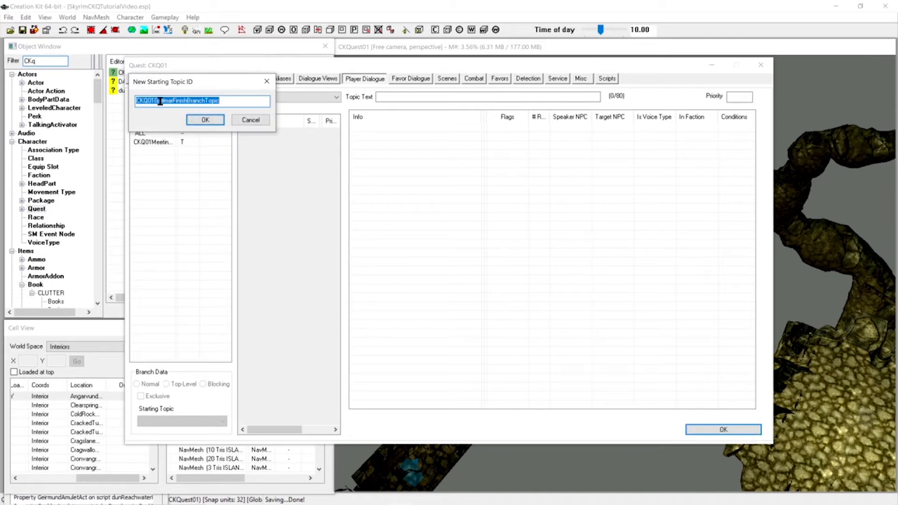
pyautogui.click(201, 120)
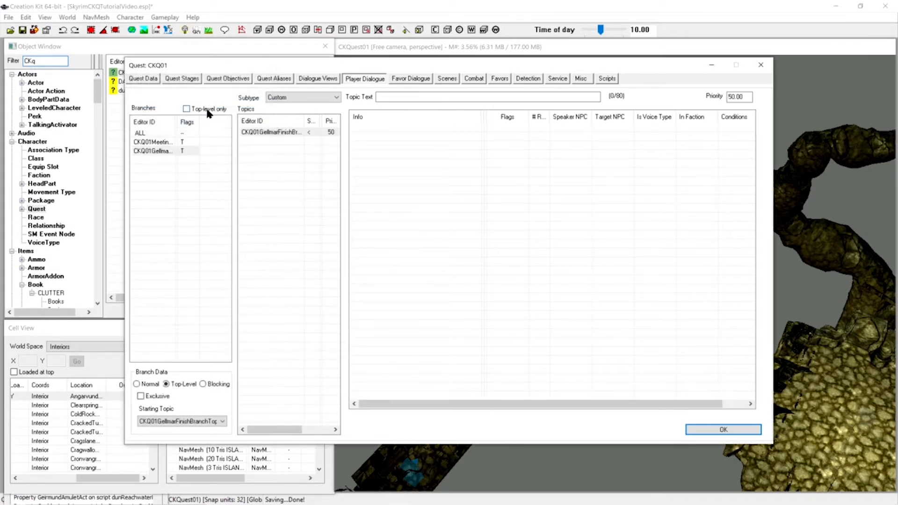
# Set the new finish topic's text to "I've brought the key."
pyautogui.click(261, 133)
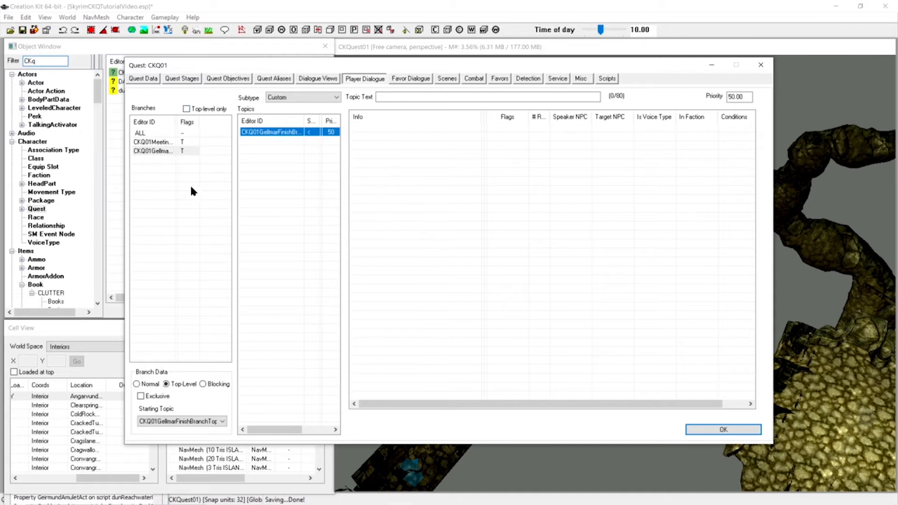
pyautogui.click(390, 97)
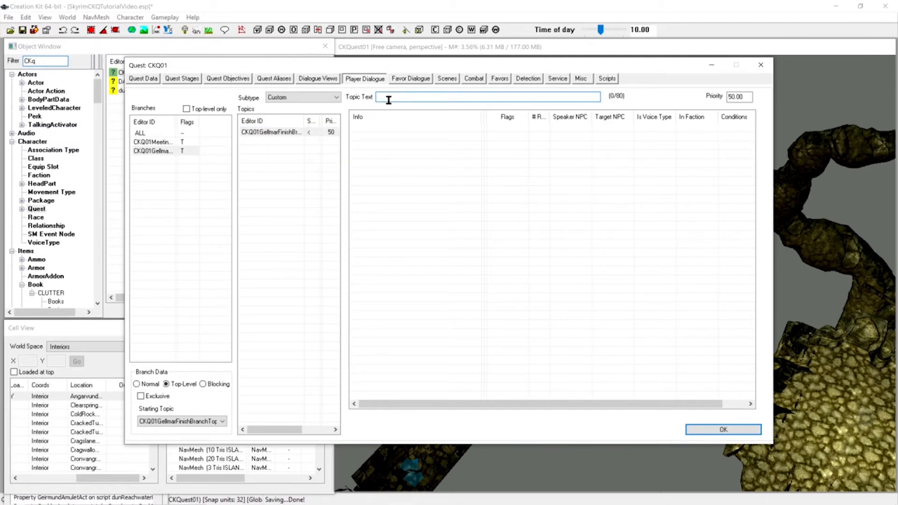
pyautogui.write("I've brought the key.")
# Add a topic info with the response "Thank you much friend! Now I can finally get out of here."
pyautogui.rightClick(407, 133)
pyautogui.click(359, 117)
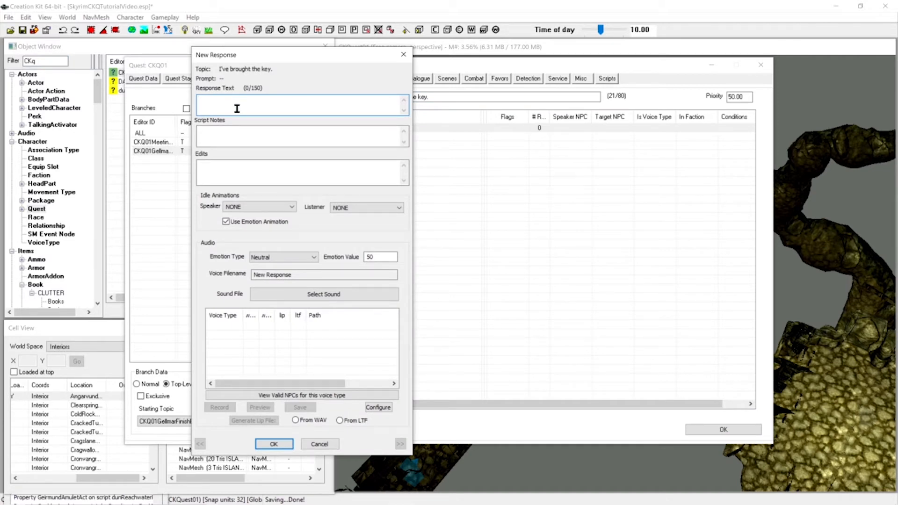
pyautogui.write('Thank you much friend! Now I can finally')
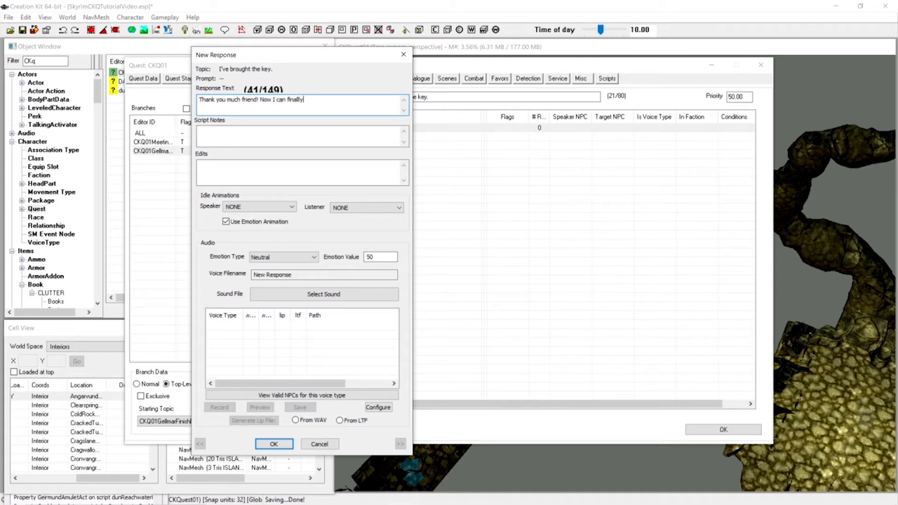
pyautogui.write(' get out of here')
pyautogui.write('.')
pyautogui.click(280, 445)
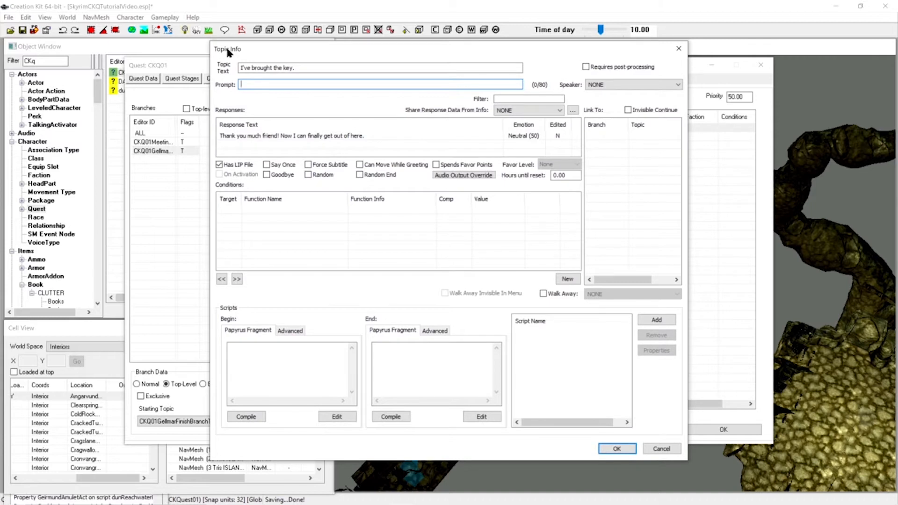
# Add a GetIsID condition for the actor CKQGellmarBN with the comparison == 1 to the topic info
pyautogui.rightClick(234, 219)
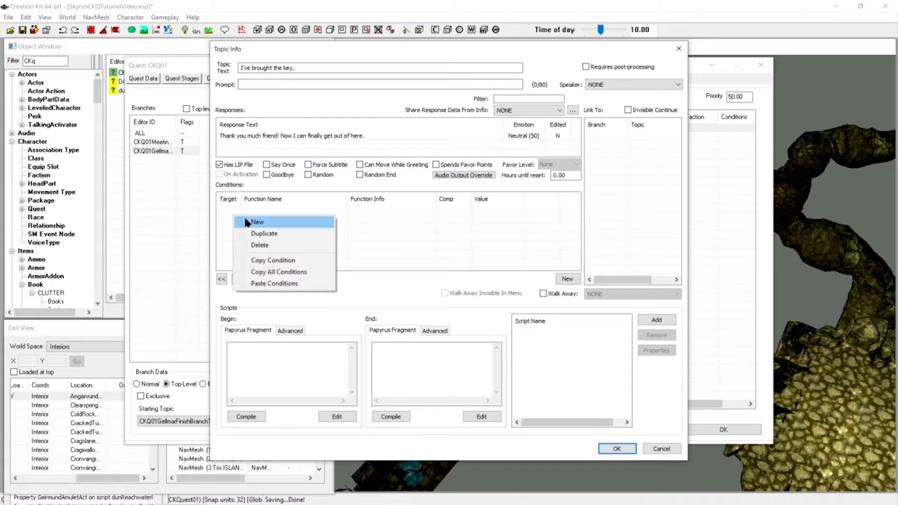
pyautogui.click(246, 220)
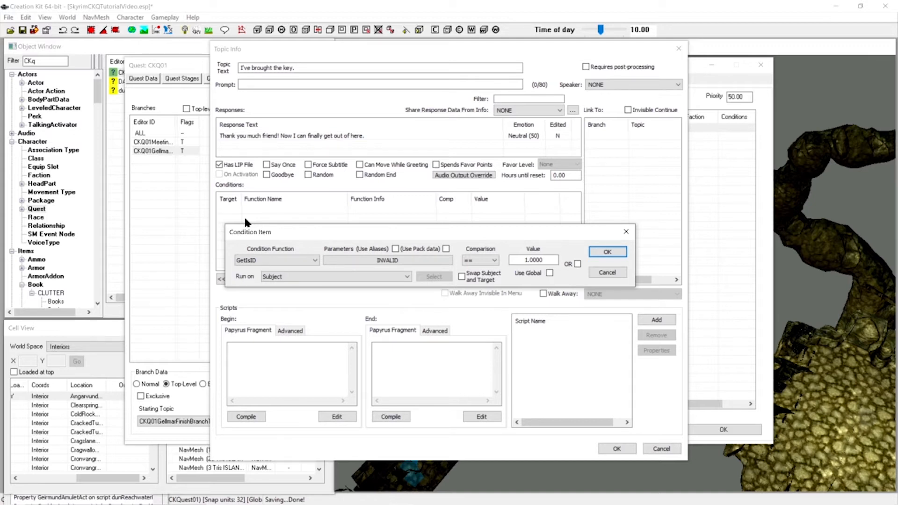
pyautogui.click(357, 262)
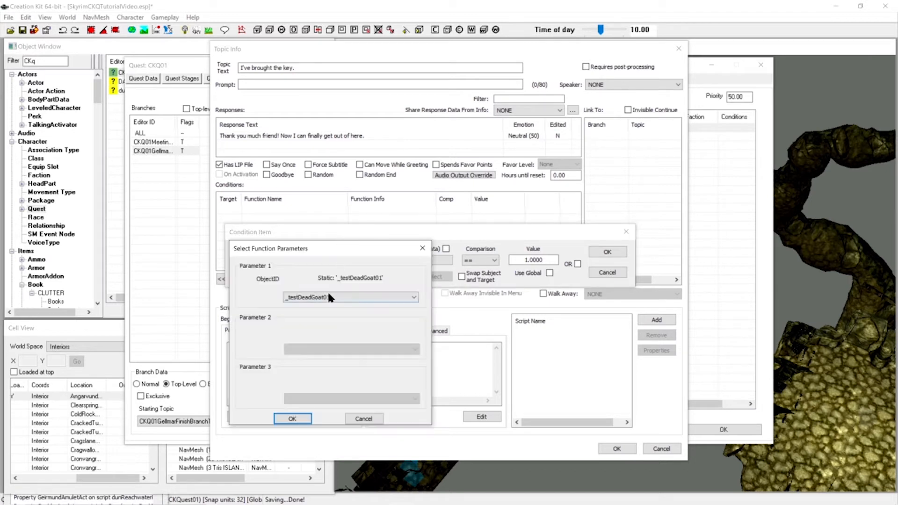
pyautogui.click(331, 297)
pyautogui.write('ck')
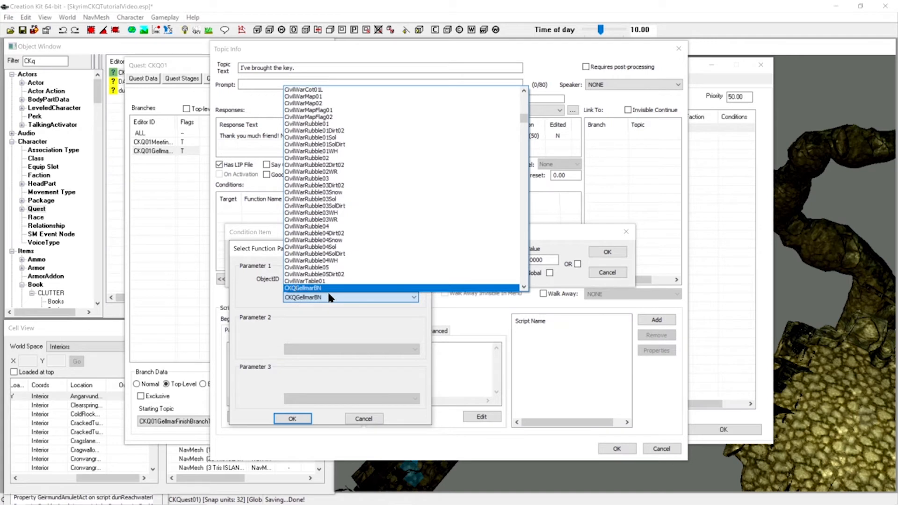
pyautogui.click(329, 294)
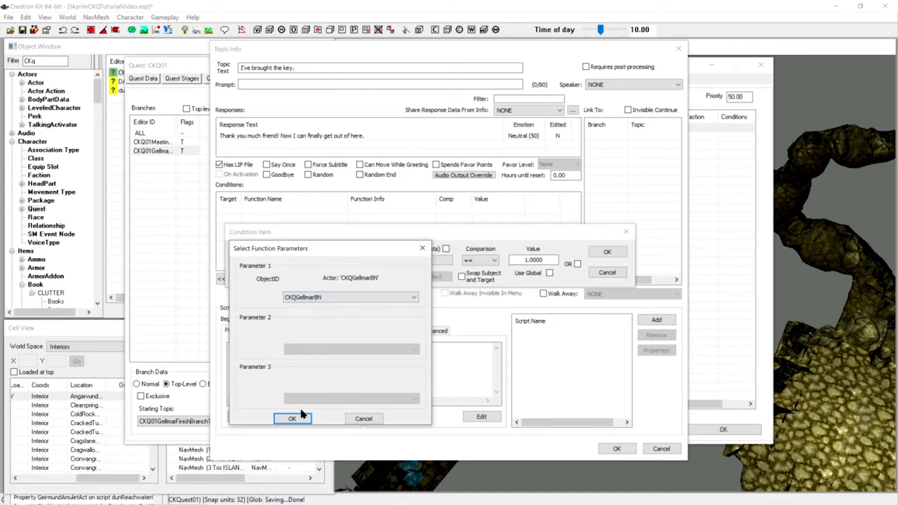
pyautogui.click(293, 418)
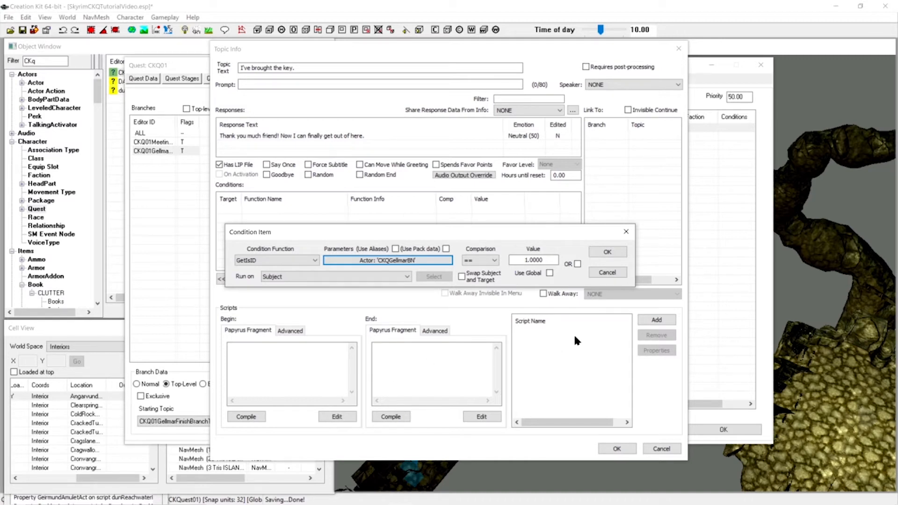
pyautogui.click(617, 254)
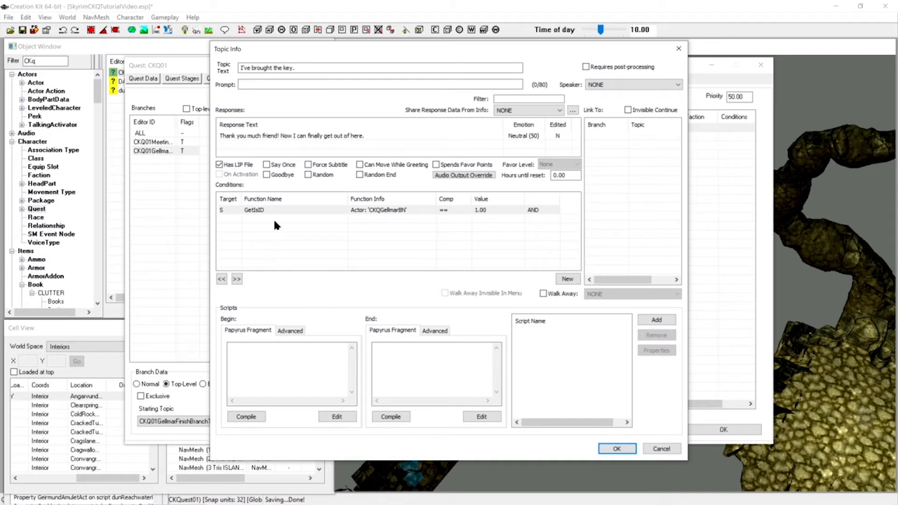
# Start a second condition with the function GetStage and choose quest CKQ01 as its parameter
pyautogui.rightClick(274, 218)
pyautogui.click(297, 228)
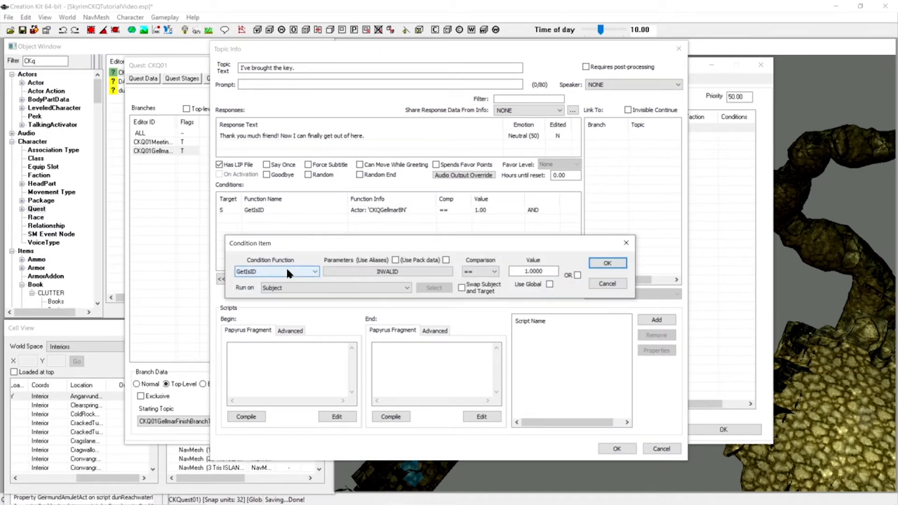
pyautogui.click(288, 271)
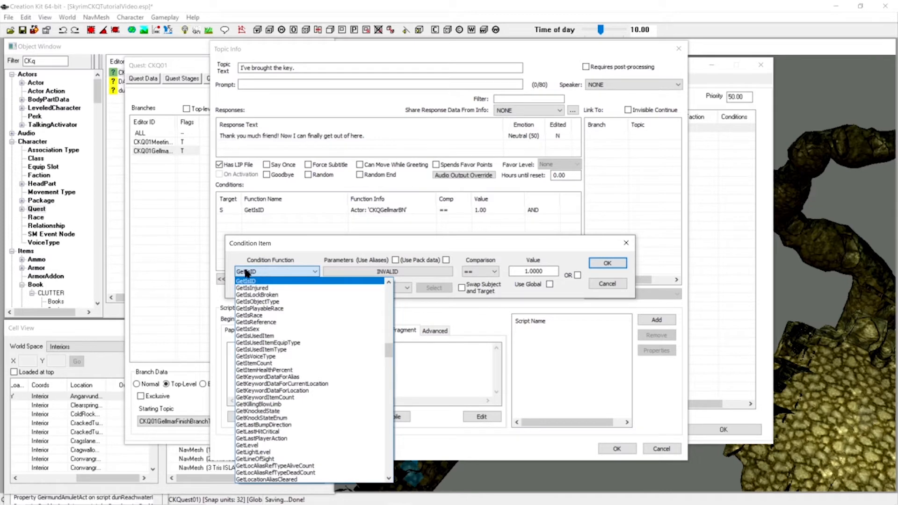
pyautogui.write('c')
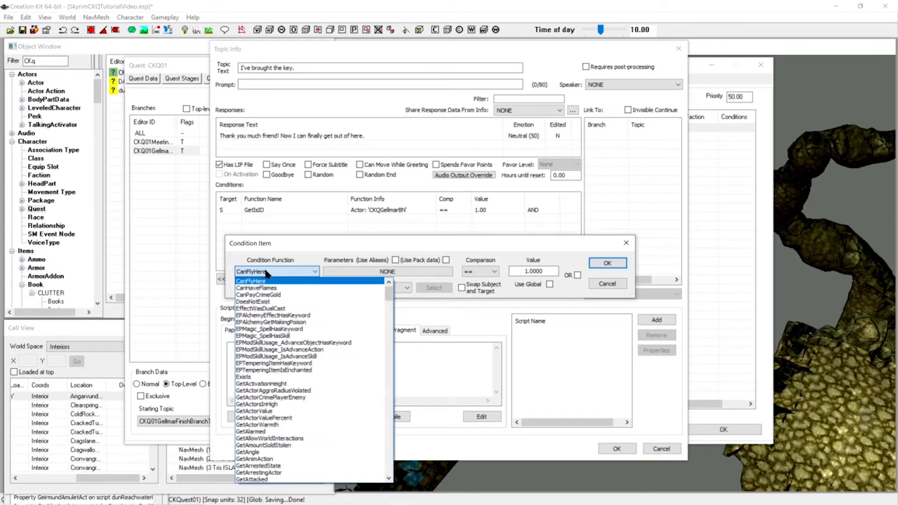
pyautogui.write('getstage')
pyautogui.press('Return')
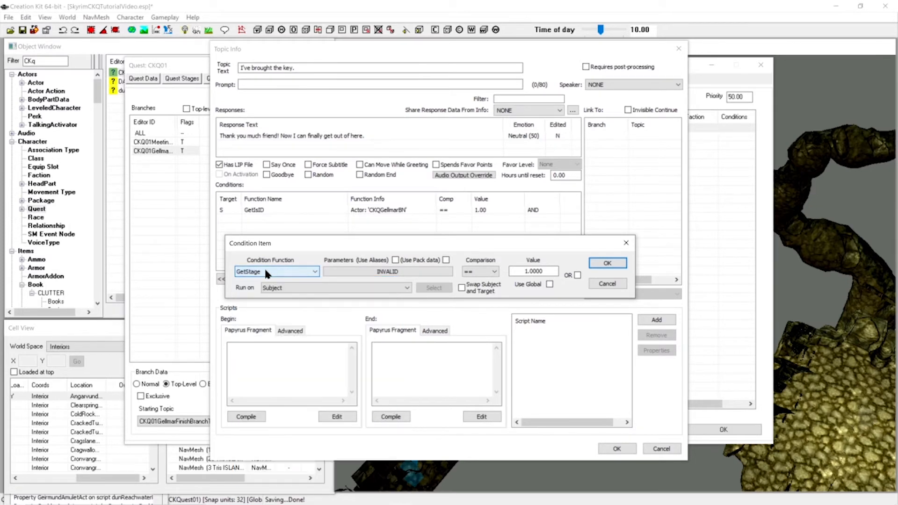
pyautogui.click(381, 273)
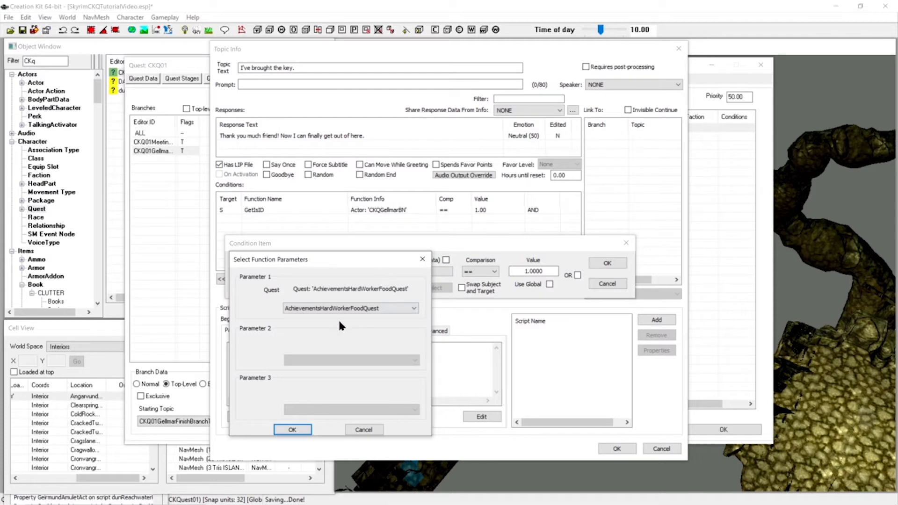
pyautogui.click(350, 310)
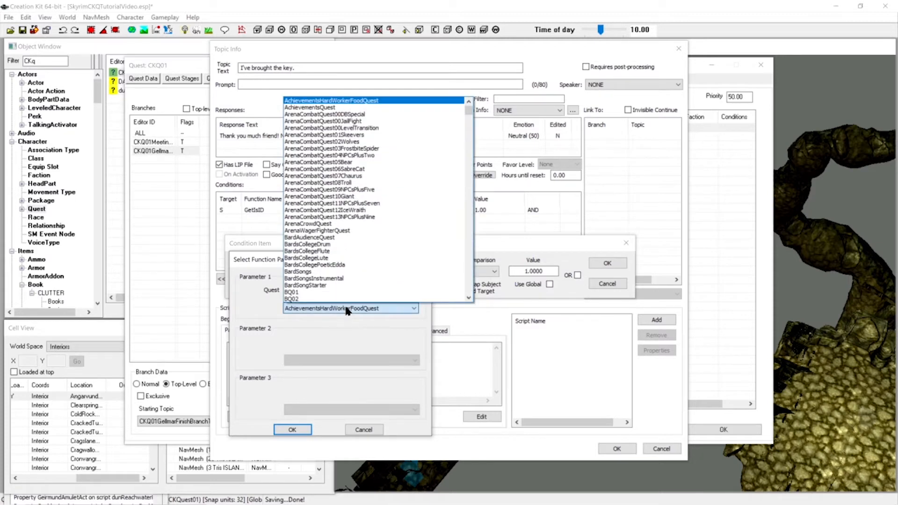
pyautogui.write('CKQ01')
pyautogui.press('Return')
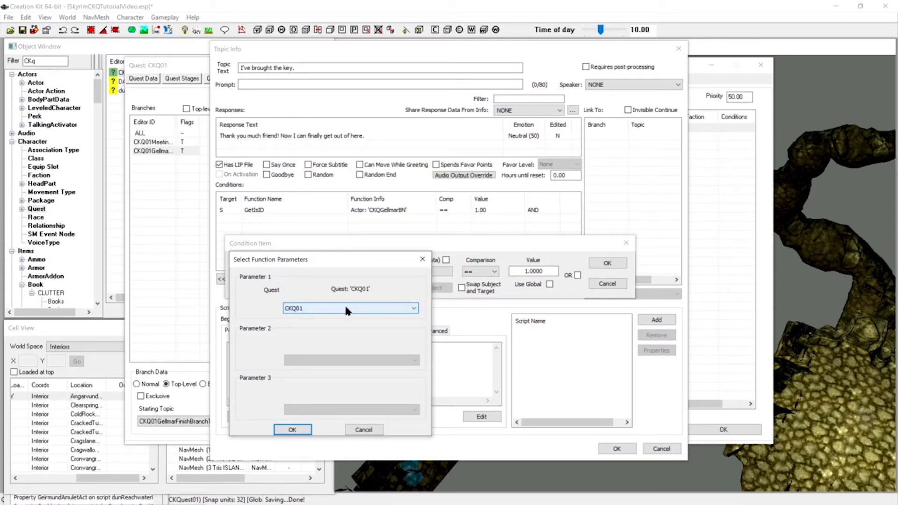
pyautogui.click(296, 424)
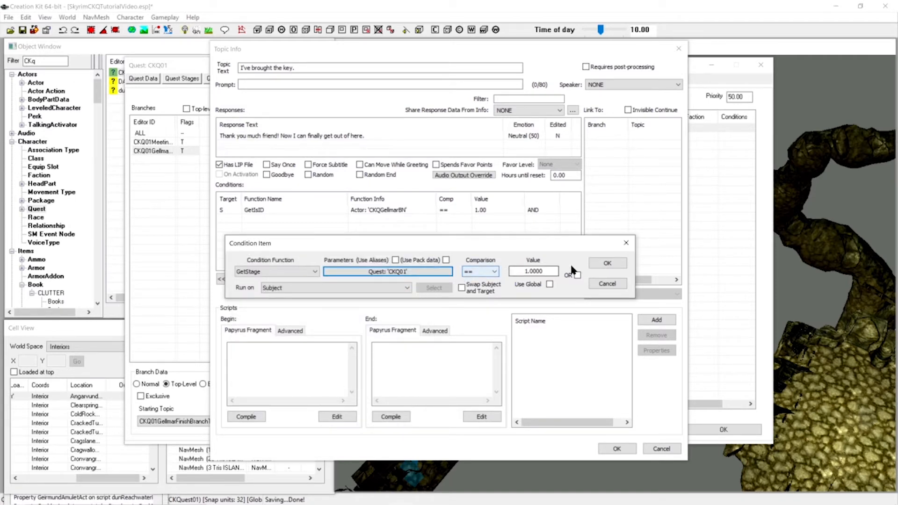
# Set the GetStage comparison to == 30, then accept the condition and the topic info
pyautogui.click(526, 271)
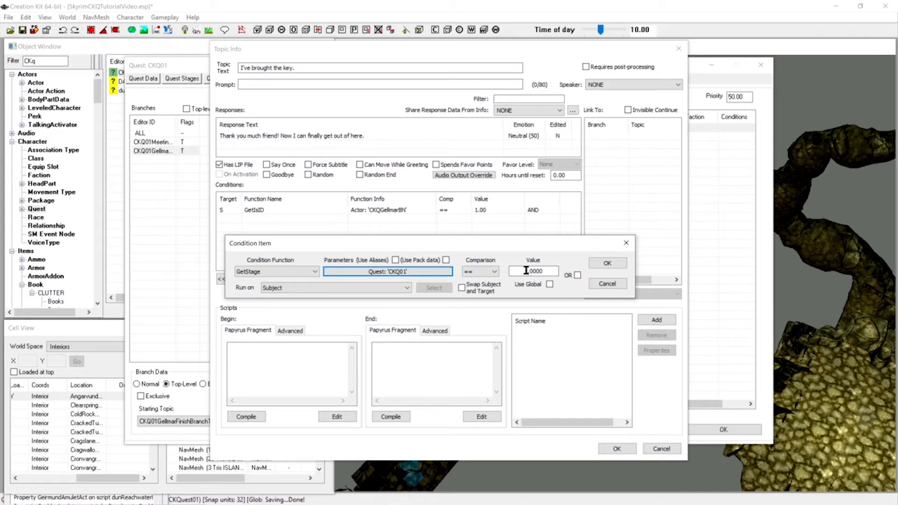
pyautogui.press('BackSpace')
pyautogui.write('30')
pyautogui.click(480, 271)
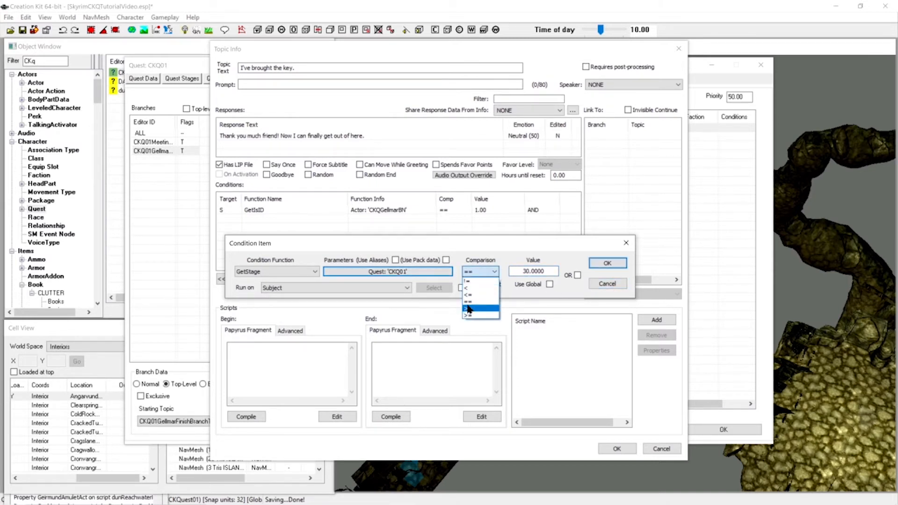
pyautogui.click(467, 274)
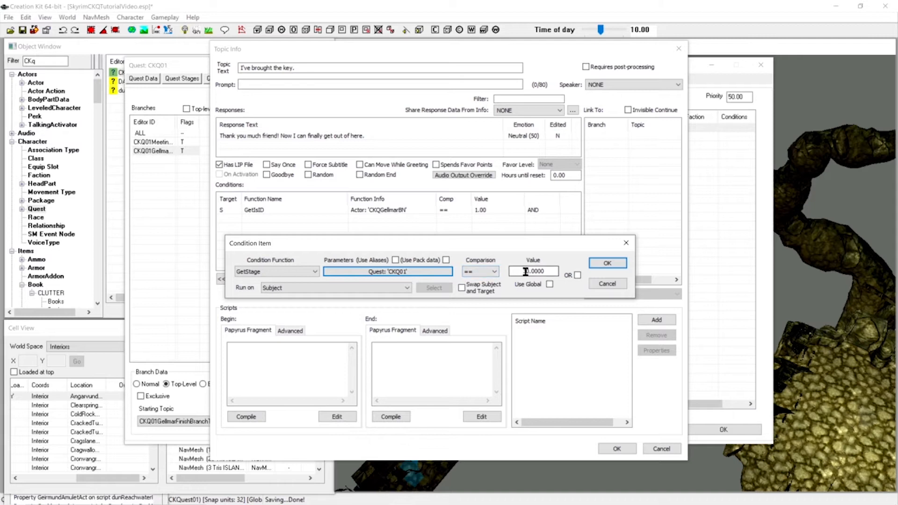
pyautogui.moveTo(523, 272); pyautogui.dragTo(547, 271)
pyautogui.click(546, 272)
pyautogui.click(597, 263)
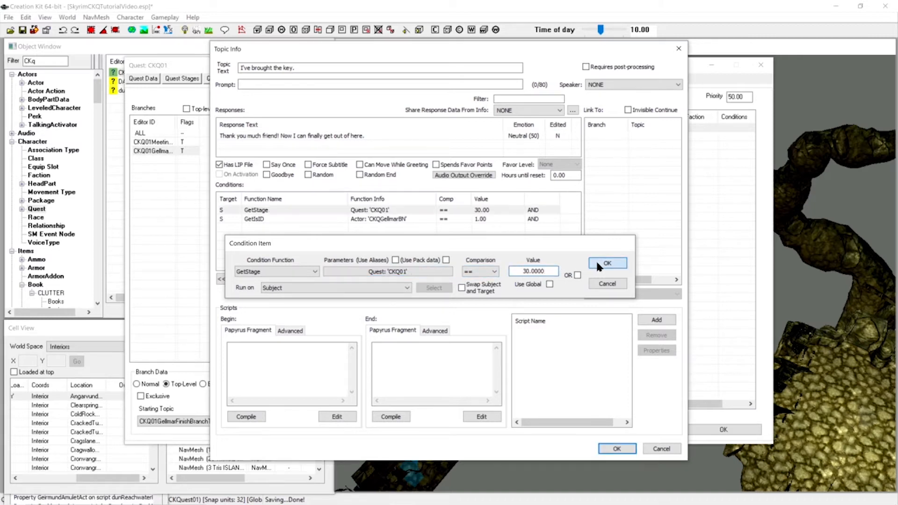
pyautogui.click(616, 449)
# Review the quest's stages 0 to 40 to check which stages the finishing dialogue relates to
pyautogui.click(182, 78)
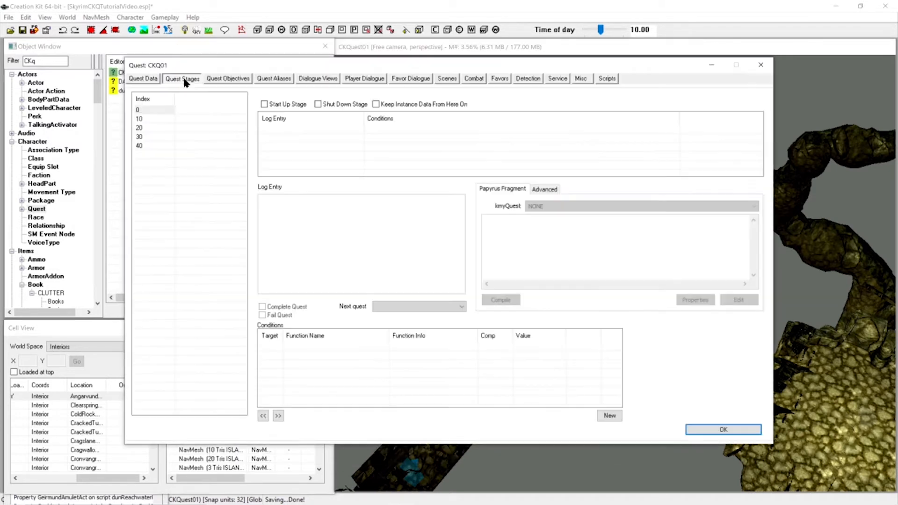
pyautogui.click(147, 136)
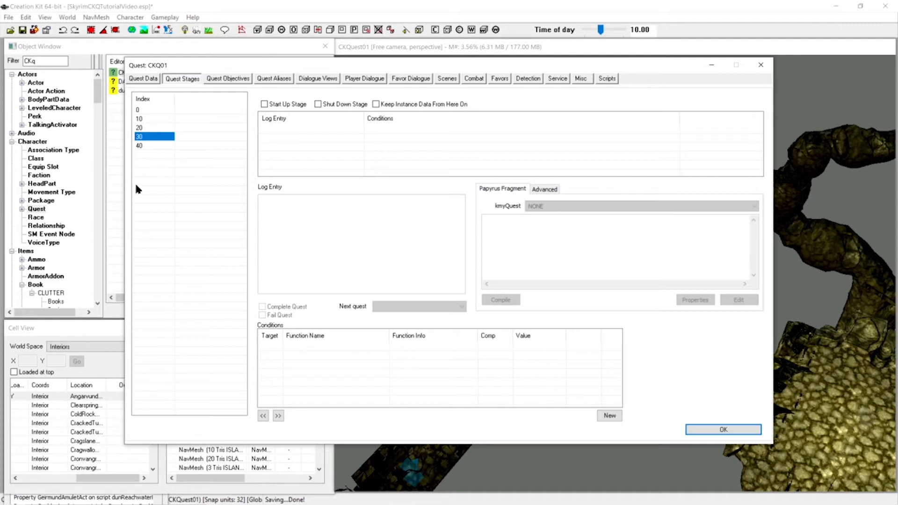
pyautogui.click(140, 137)
pyautogui.click(147, 158)
pyautogui.click(147, 136)
pyautogui.click(140, 111)
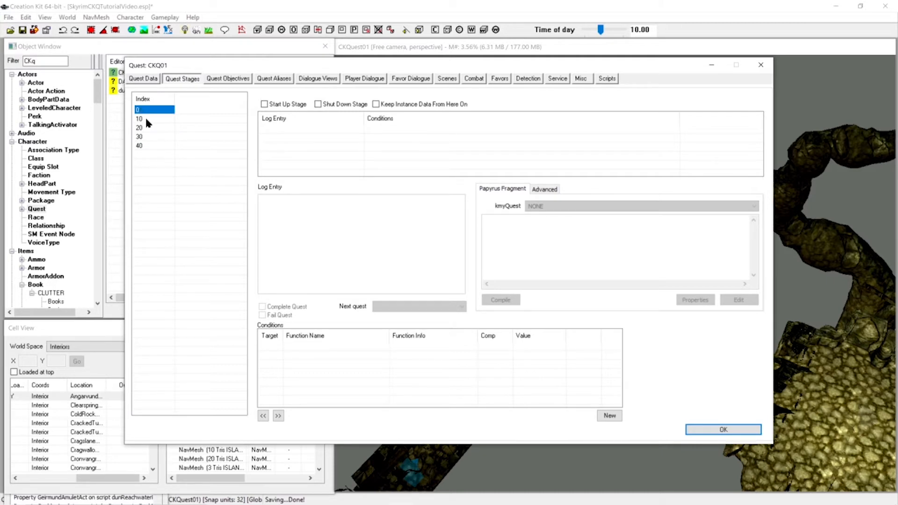
pyautogui.click(148, 119)
pyautogui.click(142, 129)
pyautogui.click(146, 138)
pyautogui.click(143, 147)
pyautogui.click(139, 137)
pyautogui.click(142, 145)
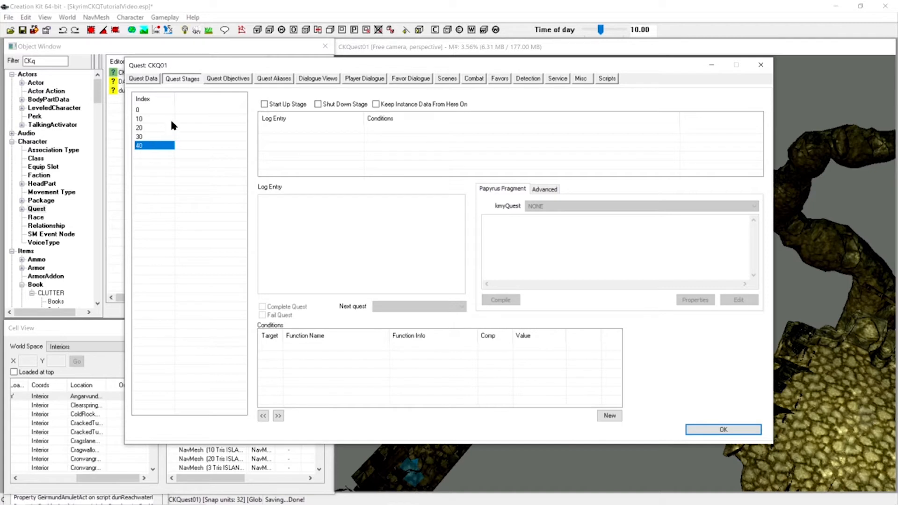
# Open the "Thank you much friend!" info in the Gellmar finish branch's player dialogue and flag it as Goodbye
pyautogui.click(364, 80)
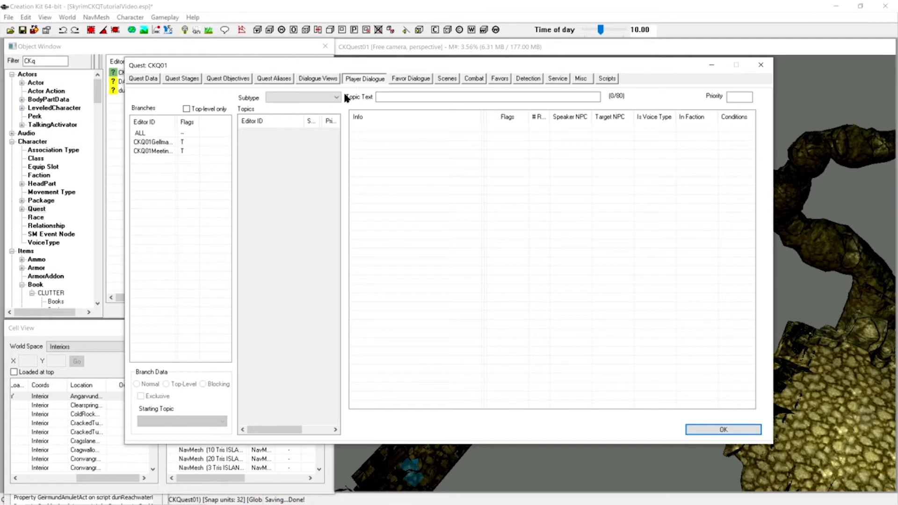
pyautogui.click(155, 151)
pyautogui.click(157, 142)
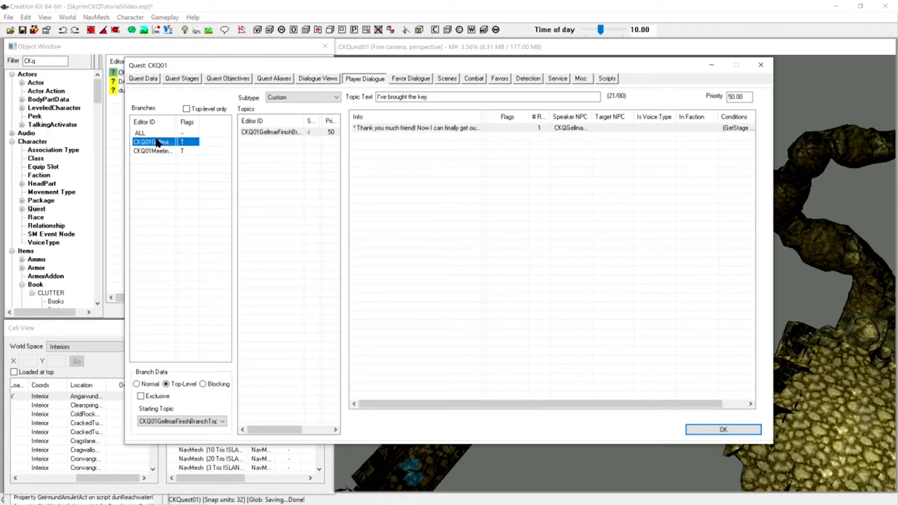
pyautogui.click(276, 132)
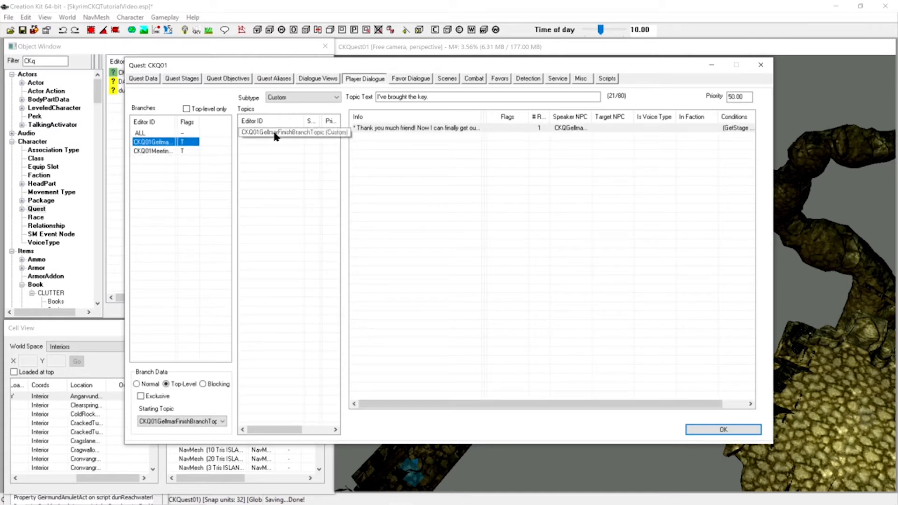
pyautogui.doubleClick(426, 128)
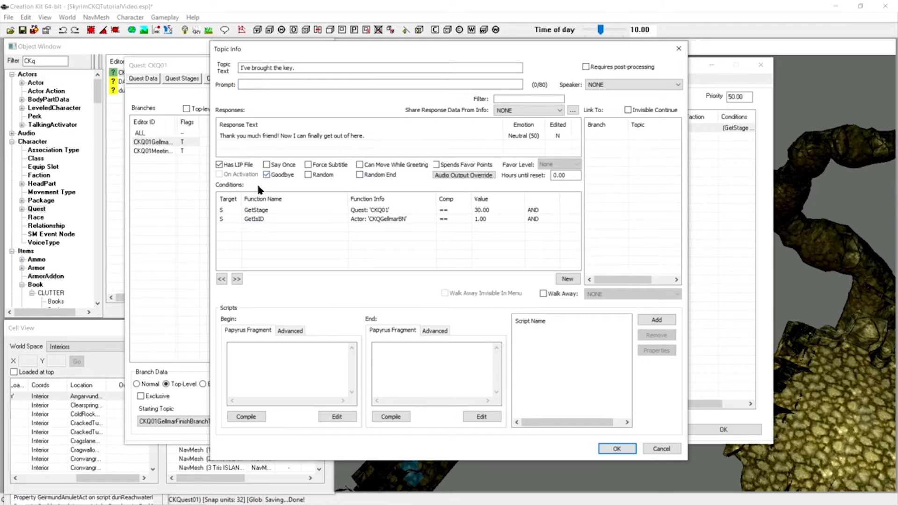
pyautogui.click(266, 175)
# Add the end script fragment GetOwningQuest().SetStage(40) to the topic info and compile it
pyautogui.click(391, 354)
pyautogui.write('GetOwning')
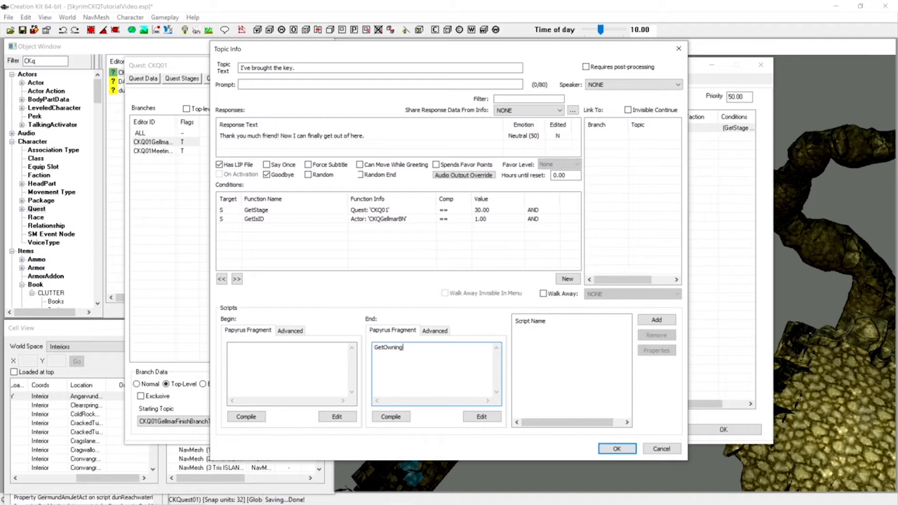
pyautogui.write('Quest().SetStage(40)')
pyautogui.click(385, 418)
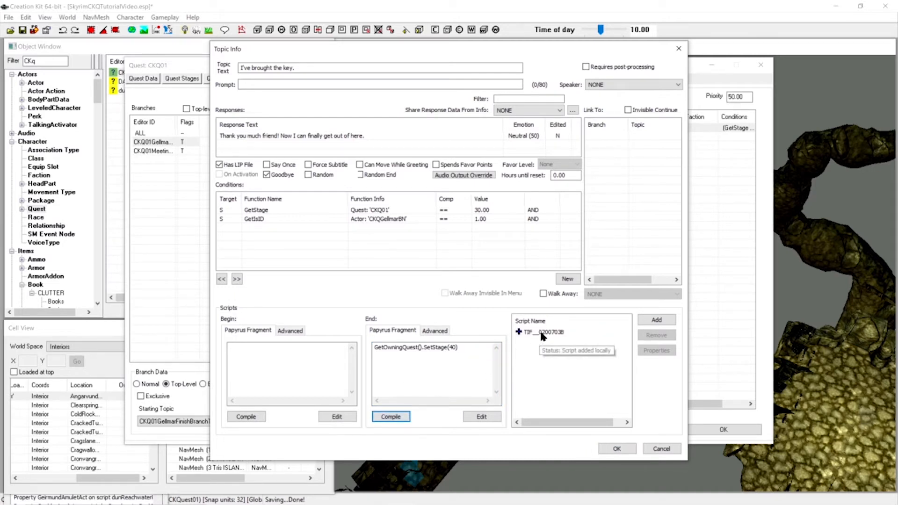
# Accept the topic info and the quest changes, then save the plugin
pyautogui.click(618, 449)
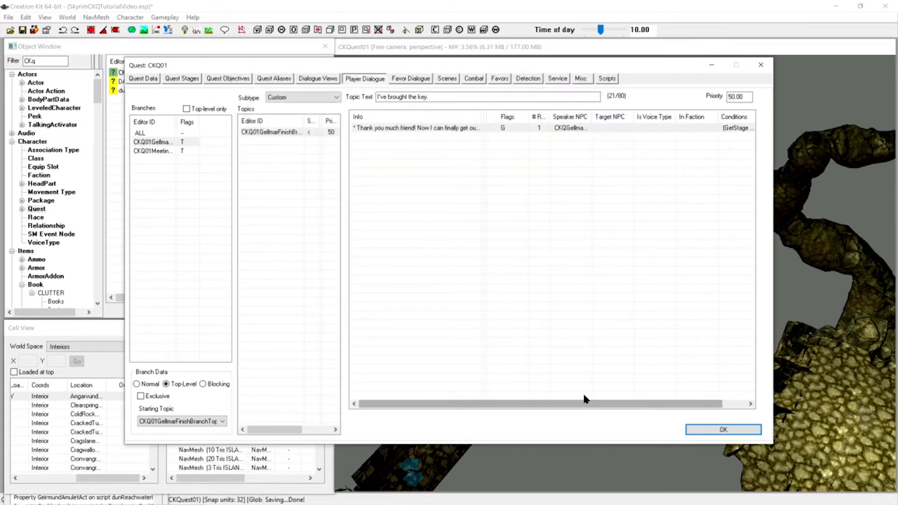
pyautogui.click(724, 431)
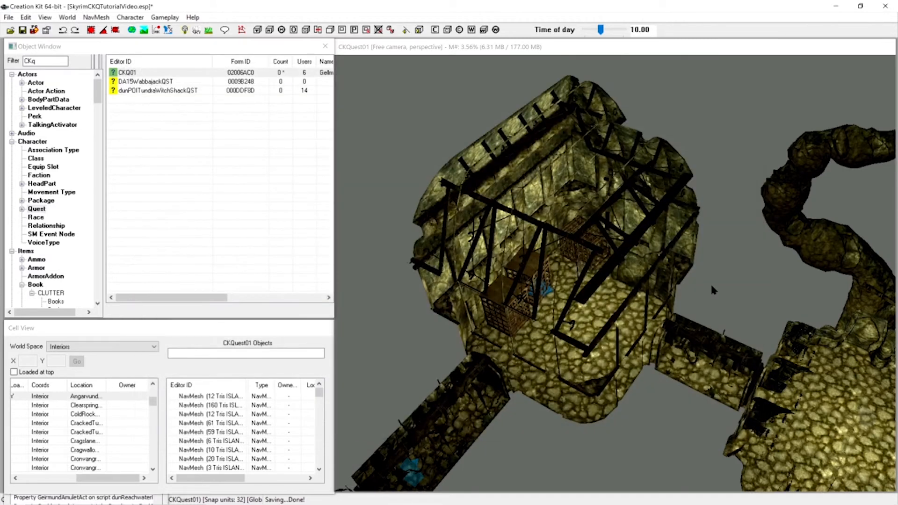
pyautogui.hotkey('ctrl', 's')
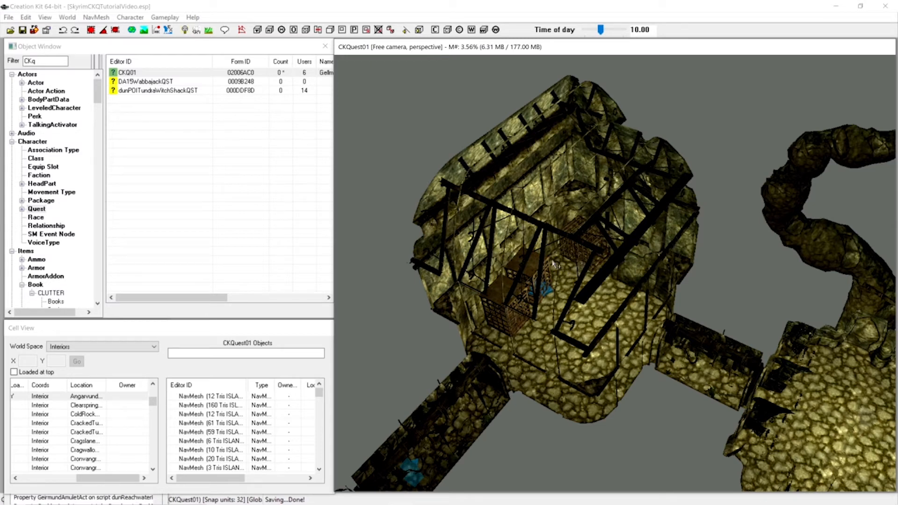
# Search all objects for Lostknifecagekey and select the LostKnifeCageKey entry
pyautogui.moveTo(677, 273)
pyautogui.mouseDown(button='middle')
pyautogui.moveTo(622, 254)
pyautogui.moveTo(677, 258)
pyautogui.mouseUp(button='middle')
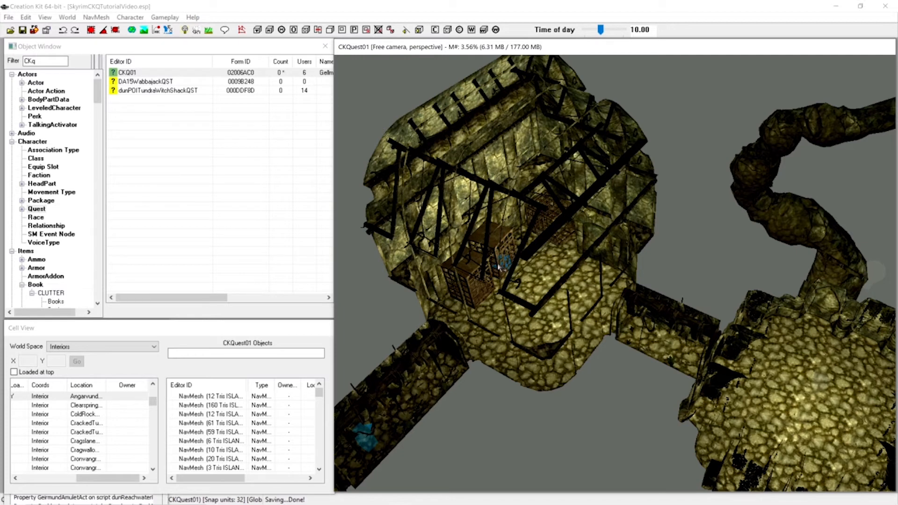
pyautogui.doubleClick(54, 65)
pyautogui.press('BackSpace')
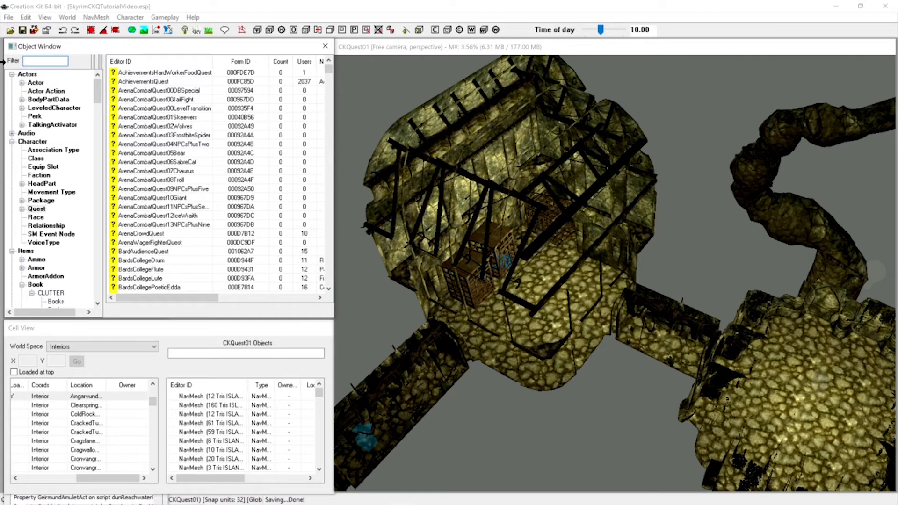
pyautogui.moveTo(96, 93); pyautogui.dragTo(102, 286)
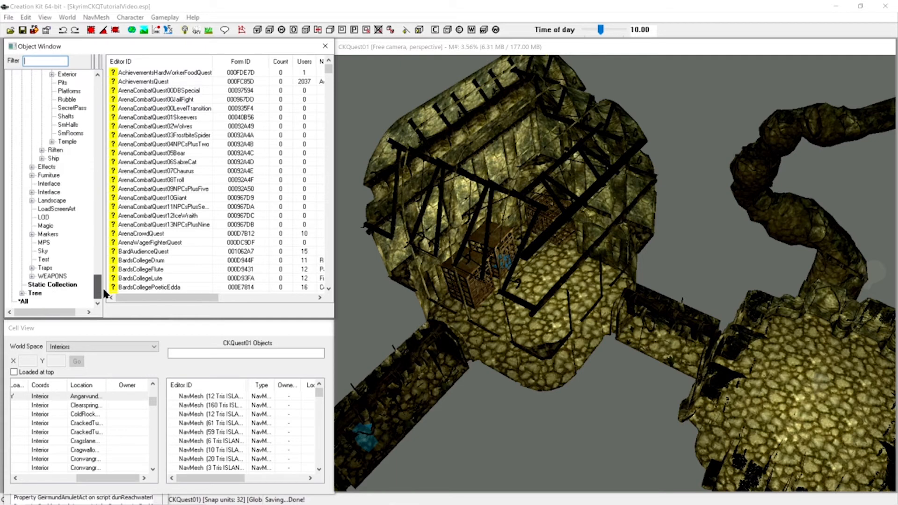
pyautogui.click(22, 301)
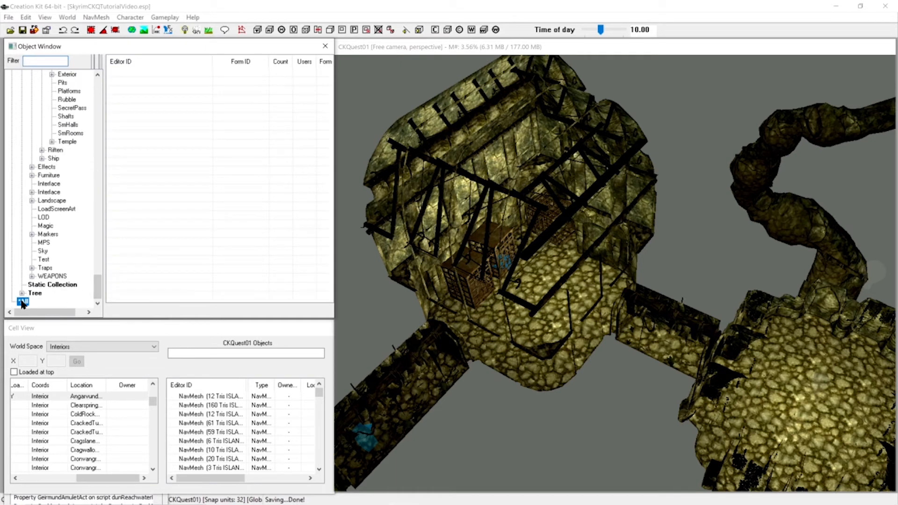
pyautogui.click(54, 62)
pyautogui.write('Lostknife')
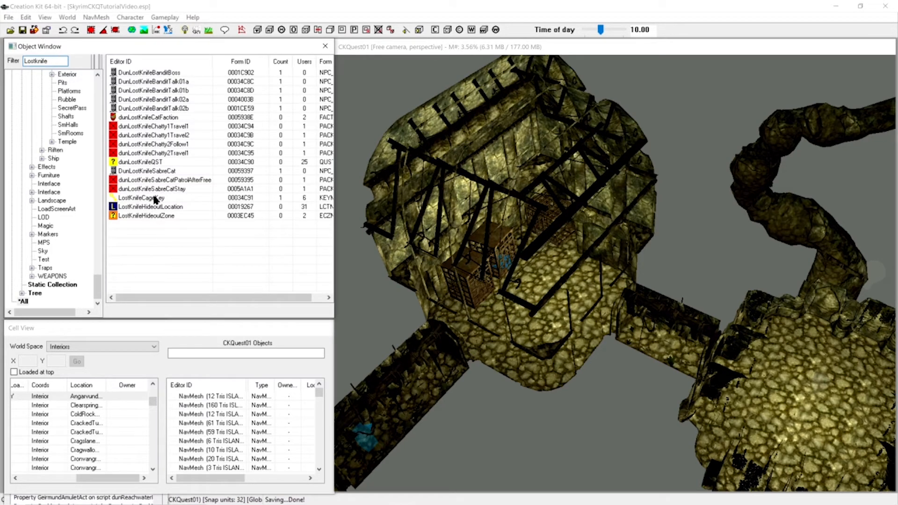
pyautogui.write('cagekey')
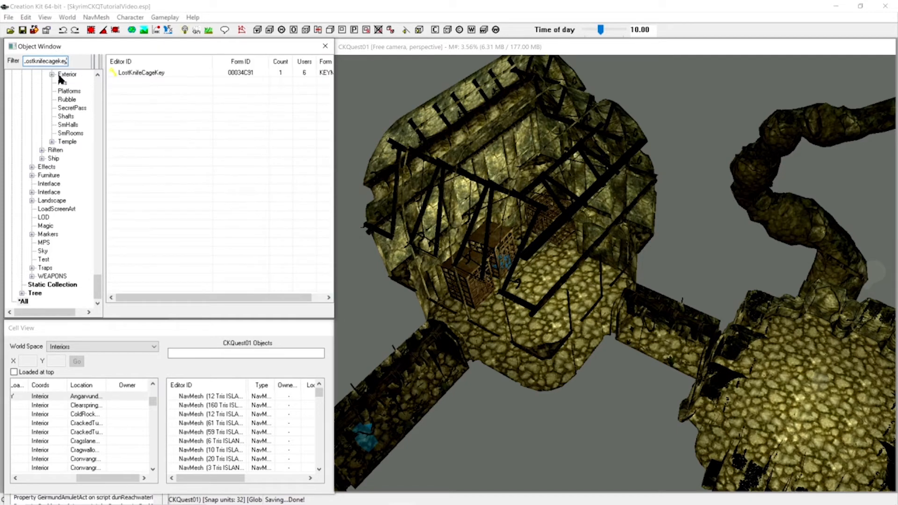
pyautogui.click(162, 74)
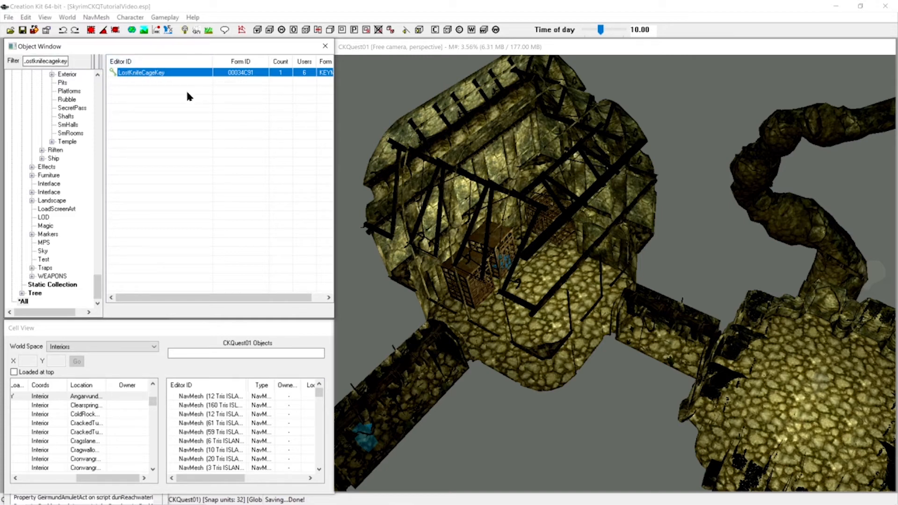
pyautogui.rightClick(156, 76)
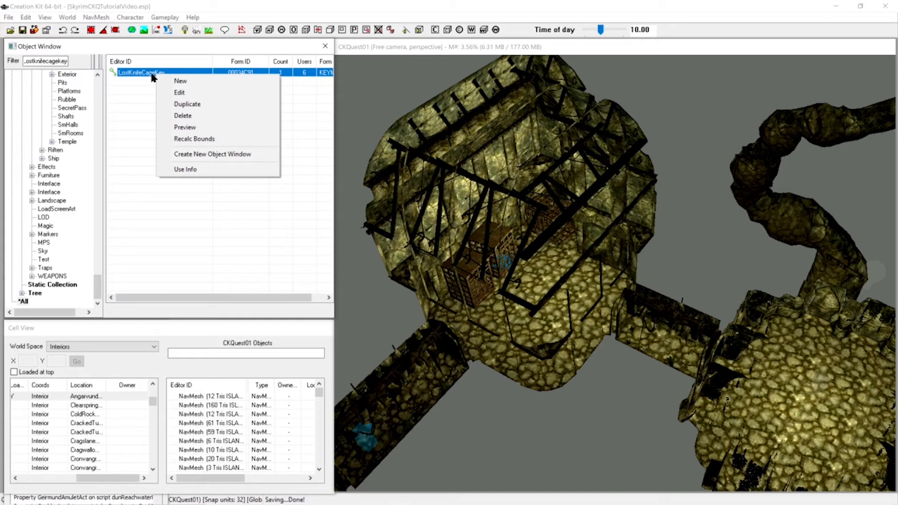
pyautogui.click(138, 88)
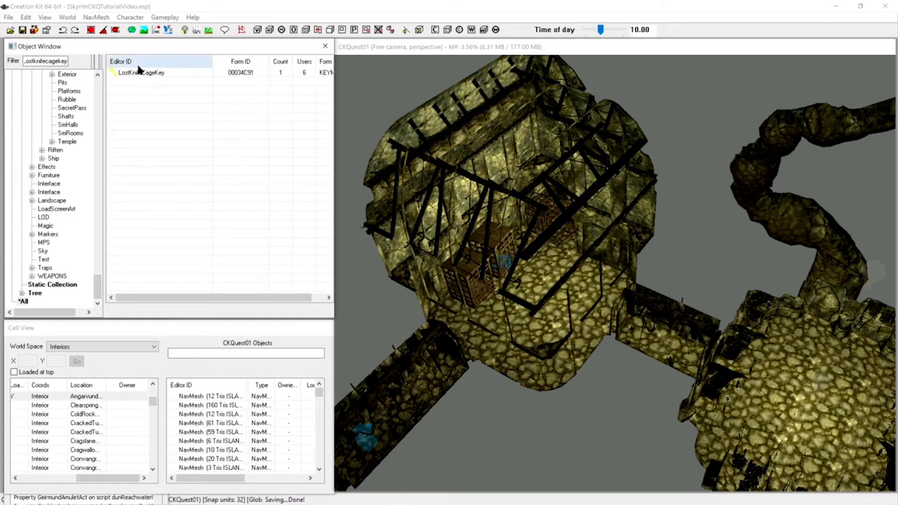
# Create a new key form from LostKnifeCageKey with the ID CKQKey and the name "Key to Gellmar's cage"
pyautogui.doubleClick(140, 73)
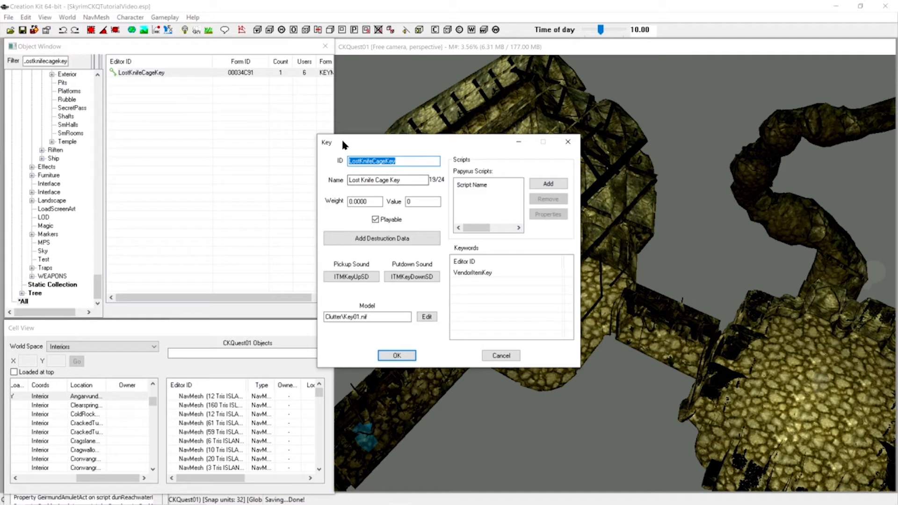
pyautogui.moveTo(366, 144); pyautogui.dragTo(362, 147)
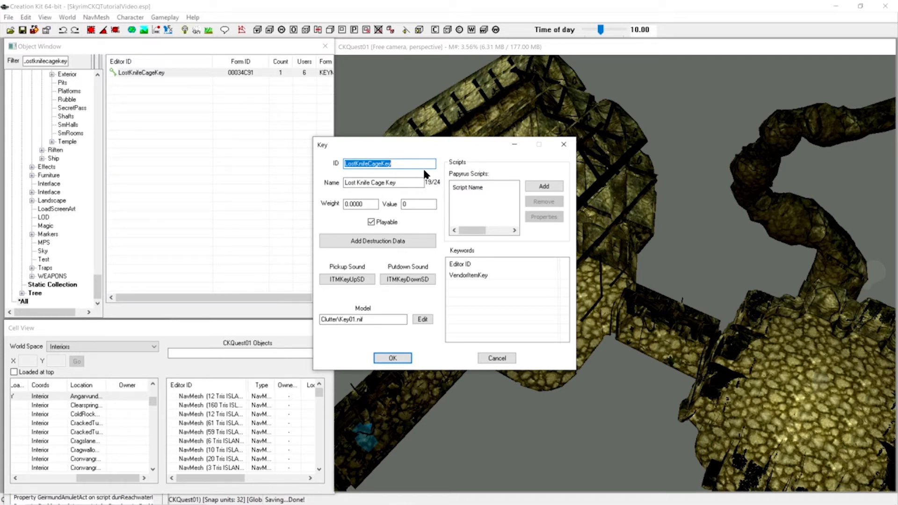
pyautogui.moveTo(407, 164); pyautogui.dragTo(335, 167)
pyautogui.write('CKQKey')
pyautogui.moveTo(396, 183); pyautogui.dragTo(332, 180)
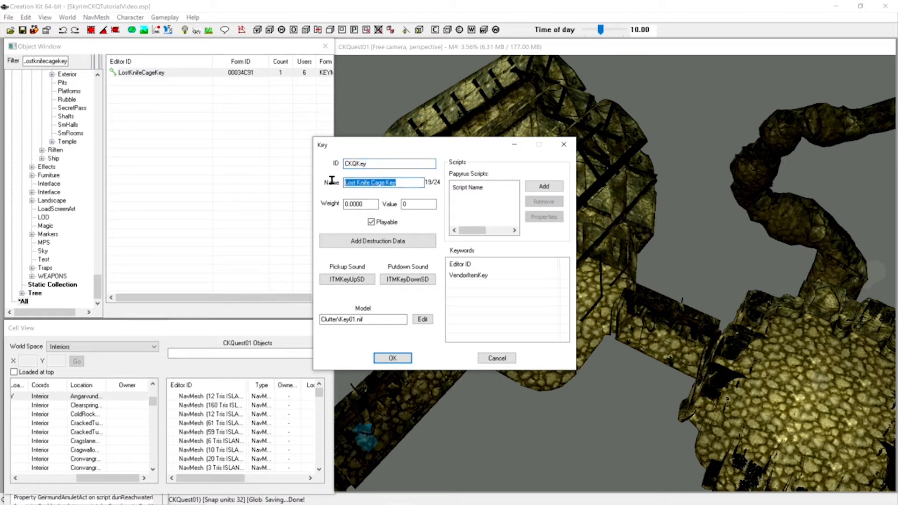
pyautogui.write('Ke')
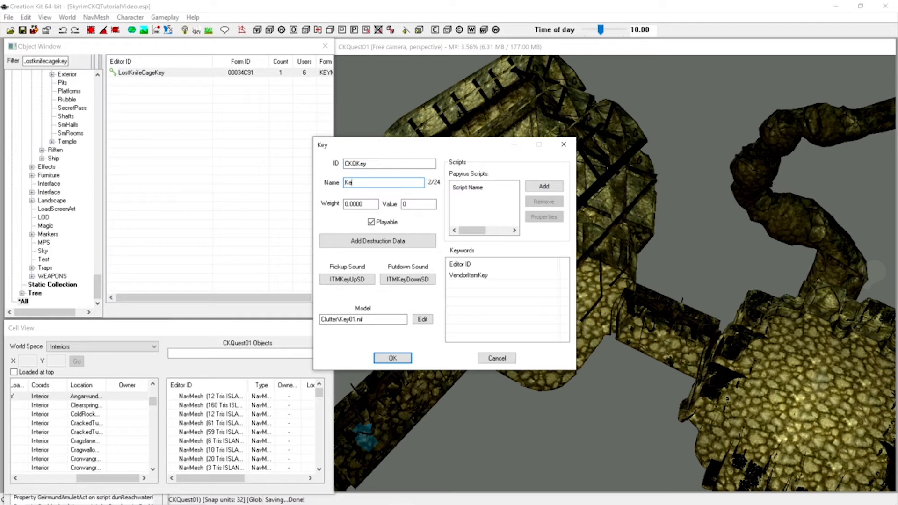
pyautogui.write("y to Gellmar's cage")
pyautogui.doubleClick(402, 205)
pyautogui.click(424, 203)
pyautogui.click(406, 359)
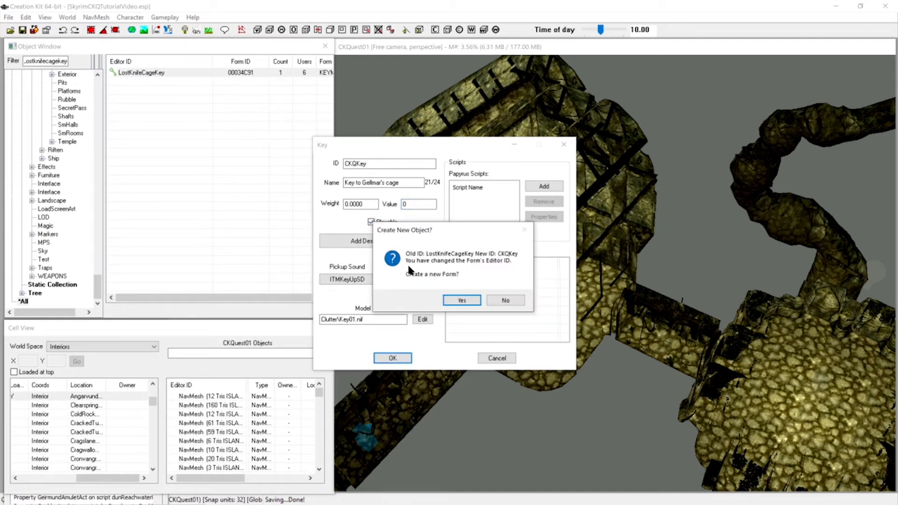
pyautogui.click(461, 301)
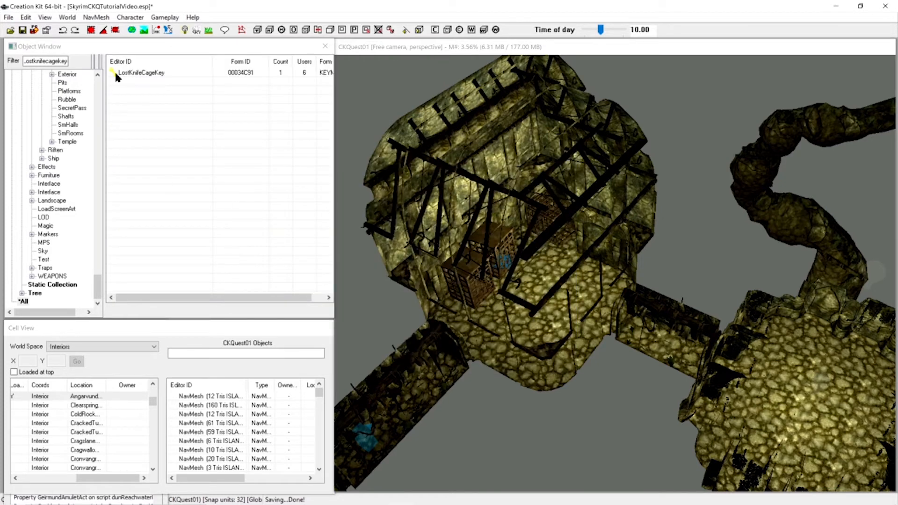
# Filter the objects by CKQKey and select the new key
pyautogui.click(54, 62)
pyautogui.moveTo(65, 61); pyautogui.dragTo(1, 63)
pyautogui.write('y')
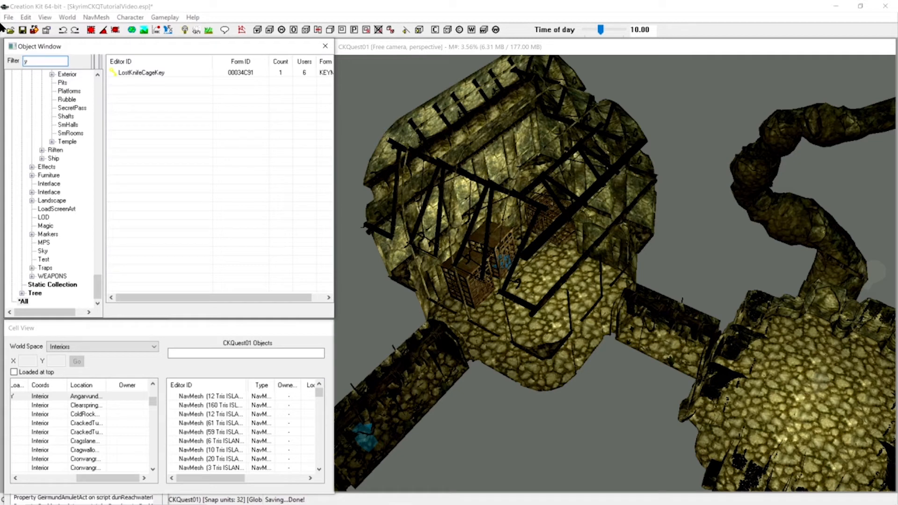
pyautogui.write('CK')
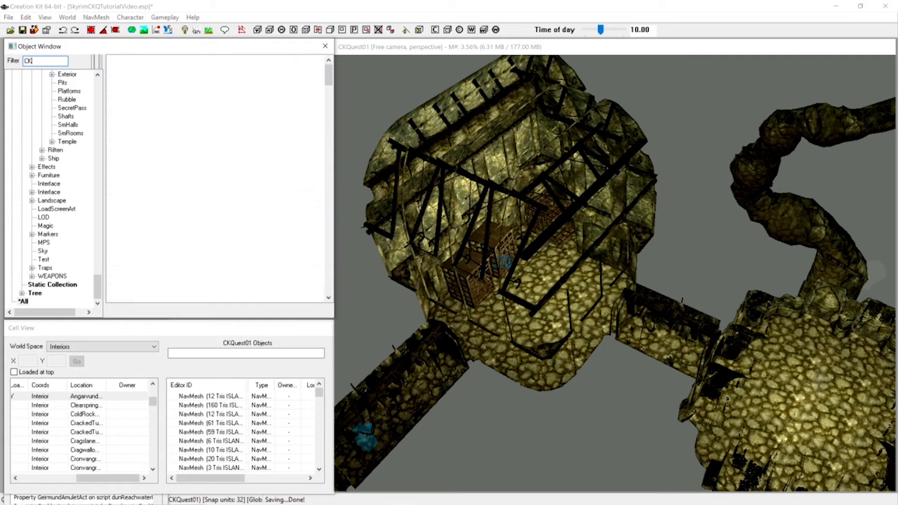
pyautogui.write('QKey')
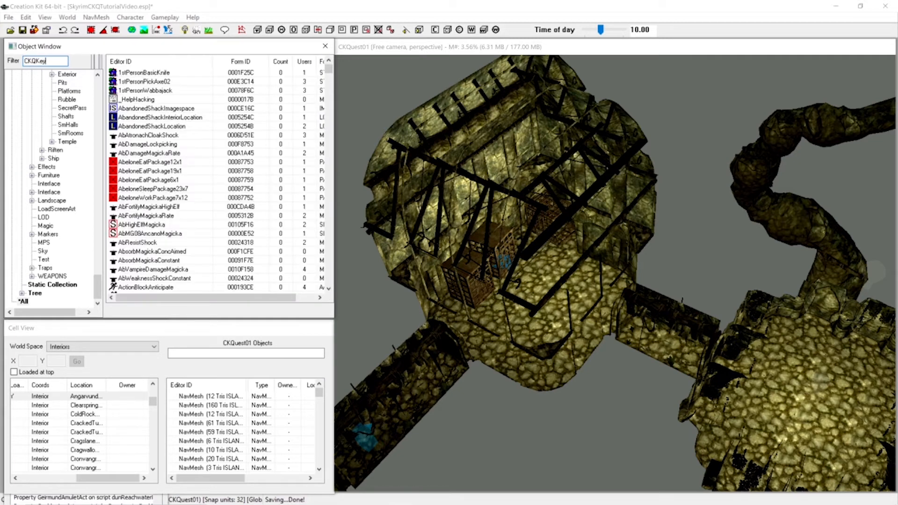
pyautogui.click(148, 71)
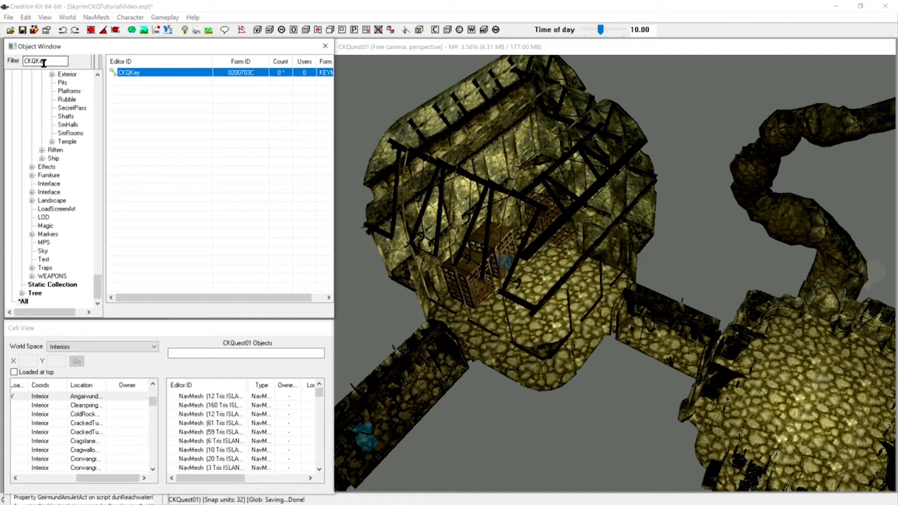
# Search the objects for steelmace, inspect the SteelMace weapon's properties, and close them without changes
pyautogui.moveTo(64, 61); pyautogui.dragTo(24, 61)
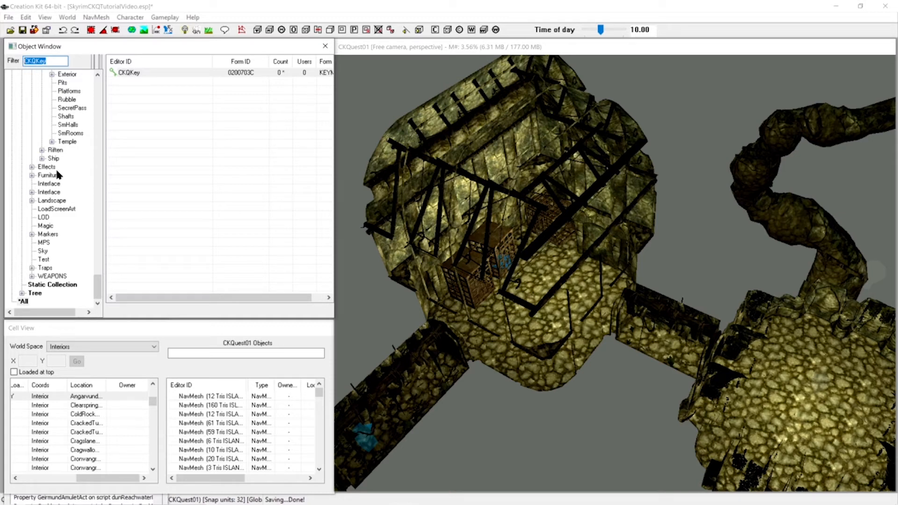
pyautogui.write('steelmace')
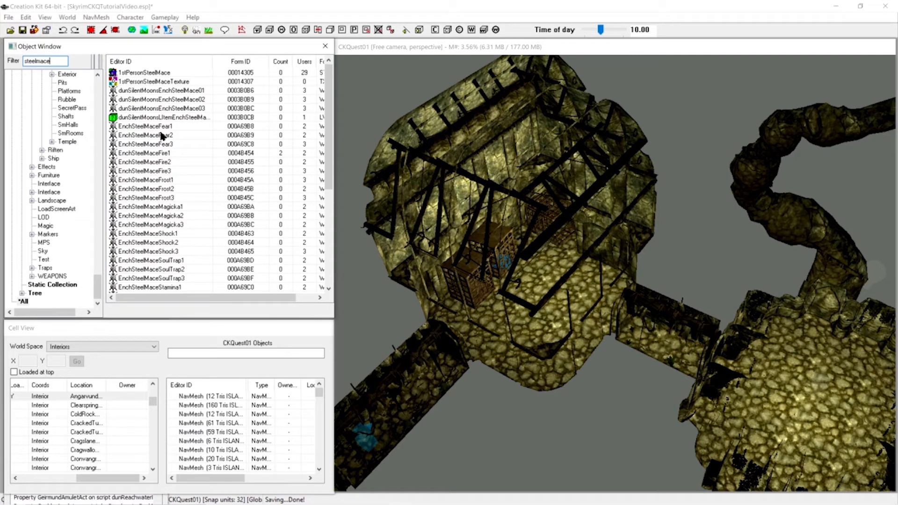
pyautogui.scroll(-2, 163, 136)
pyautogui.scroll(-2, 159, 152)
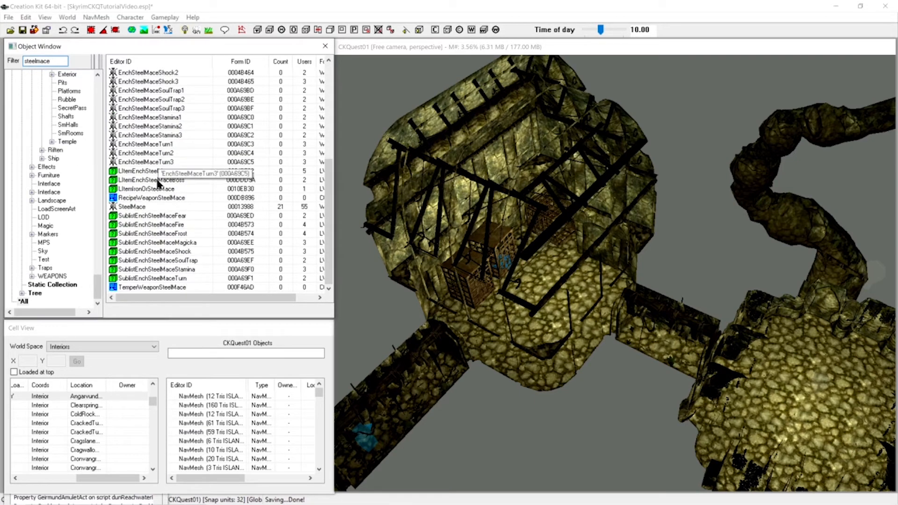
pyautogui.click(144, 208)
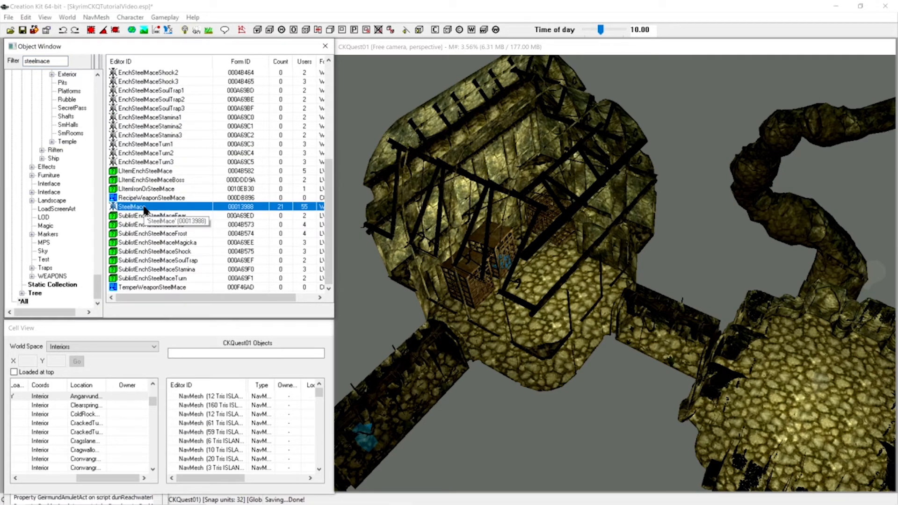
pyautogui.doubleClick(144, 208)
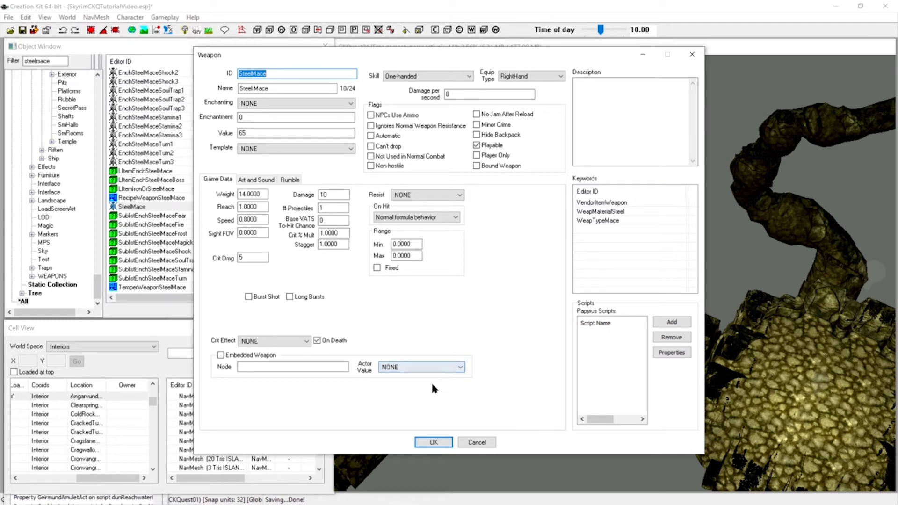
pyautogui.click(478, 443)
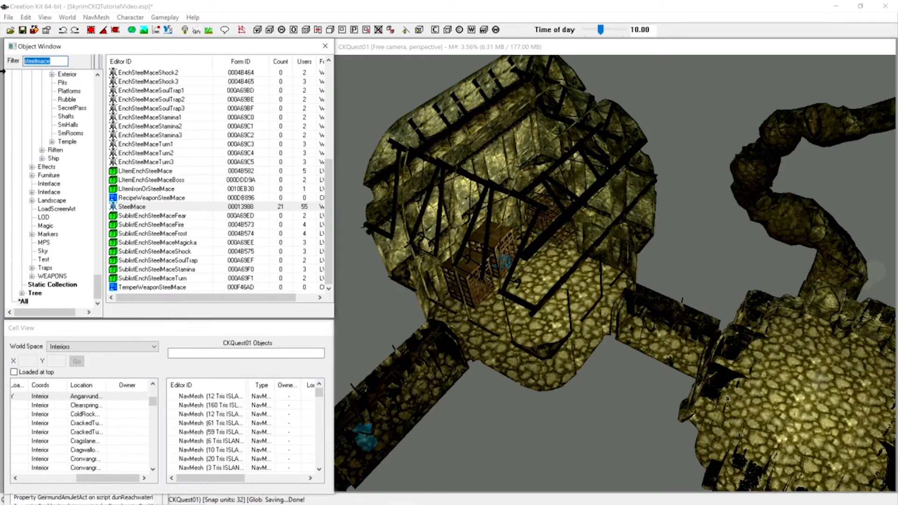
# Filter all objects by CKQ and look through the custom quest, actor and key entries in the results
pyautogui.write('CKQ')
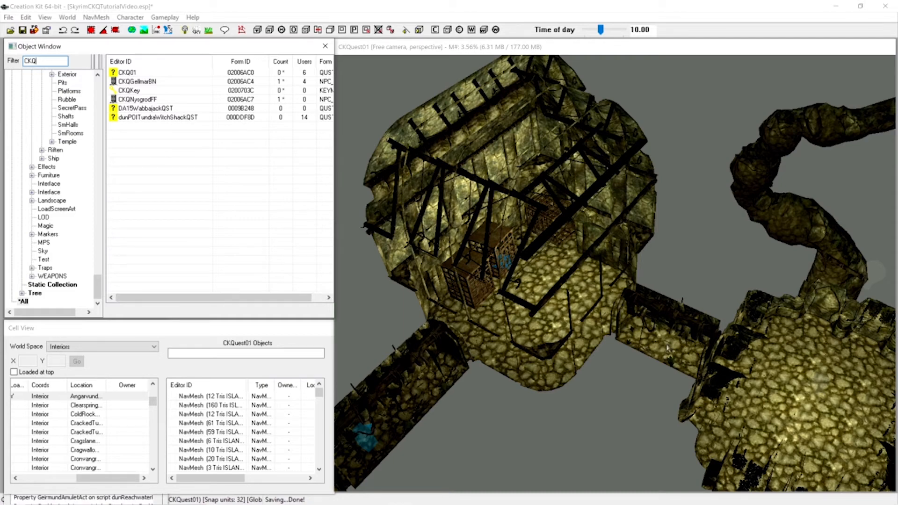
pyautogui.moveTo(669, 348); pyautogui.dragTo(341, 407, button='middle')
pyautogui.moveTo(669, 292); pyautogui.dragTo(577, 310, button='middle')
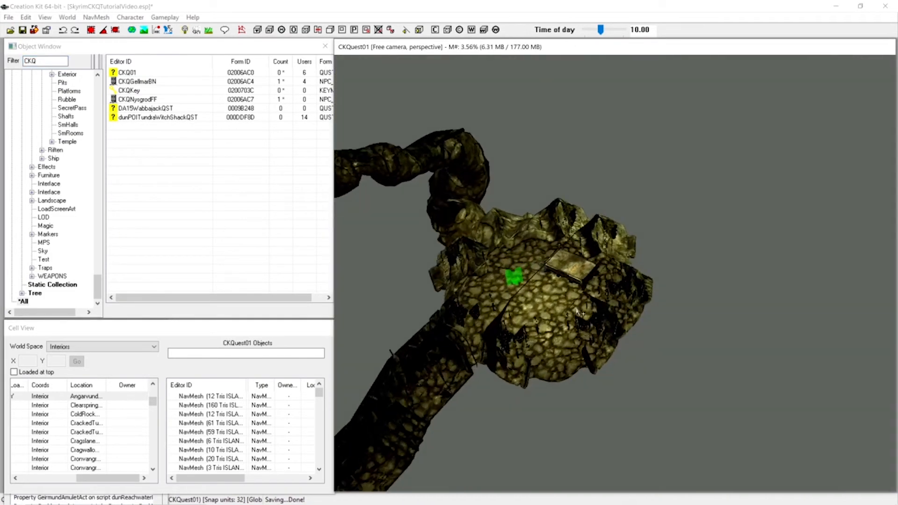
pyautogui.moveTo(513, 299); pyautogui.dragTo(653, 265, button='middle')
pyautogui.moveTo(403, 179); pyautogui.dragTo(673, 264, button='middle')
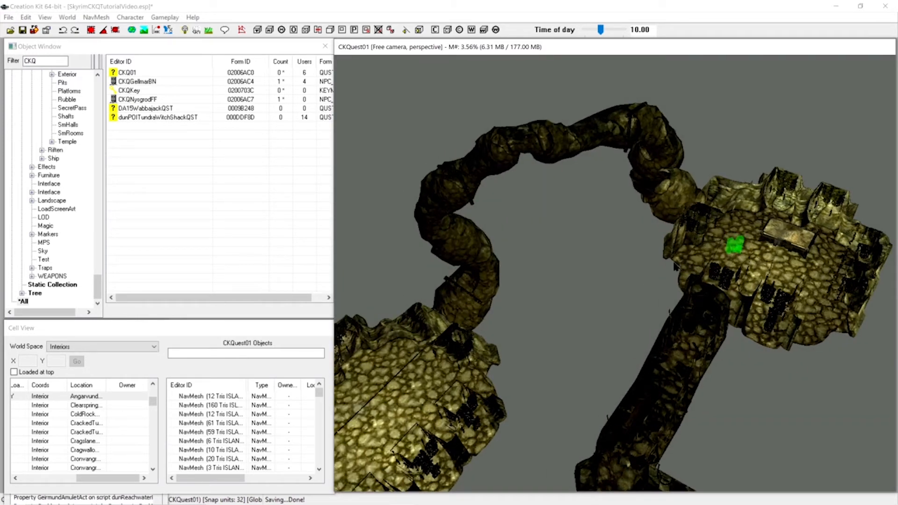
pyautogui.moveTo(711, 276); pyautogui.dragTo(338, 203, button='middle')
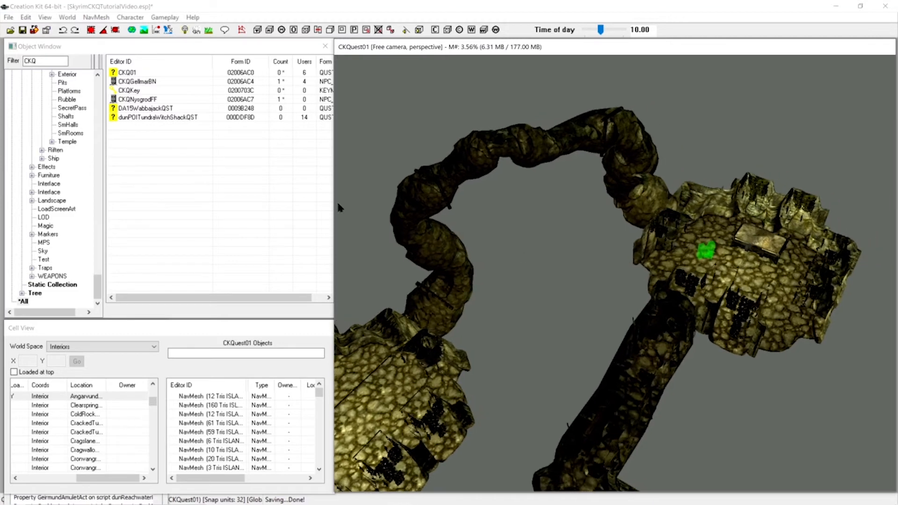
pyautogui.moveTo(503, 239); pyautogui.dragTo(614, 210, button='middle')
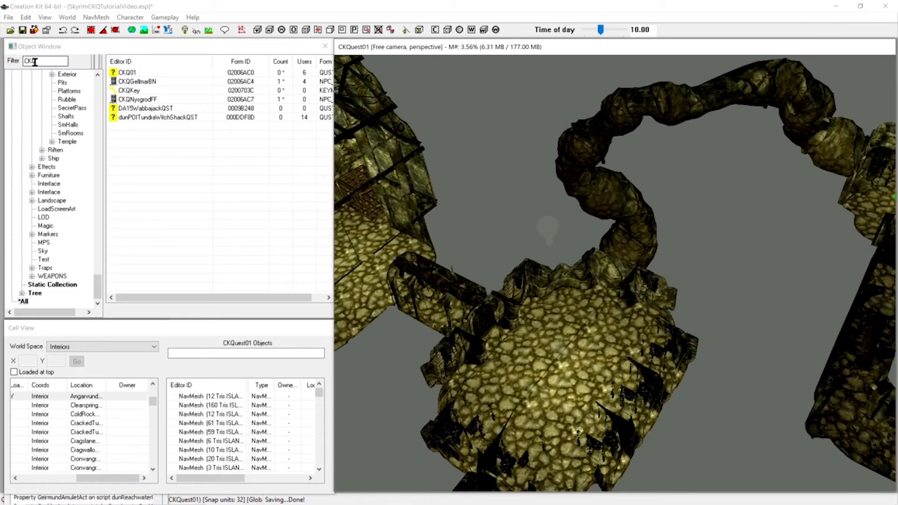
pyautogui.click(23, 301)
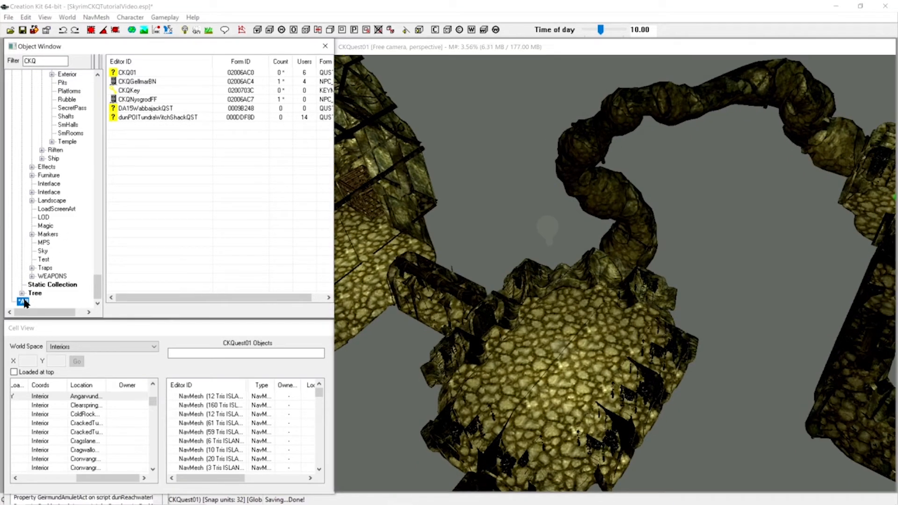
pyautogui.click(133, 74)
pyautogui.click(135, 83)
pyautogui.click(135, 100)
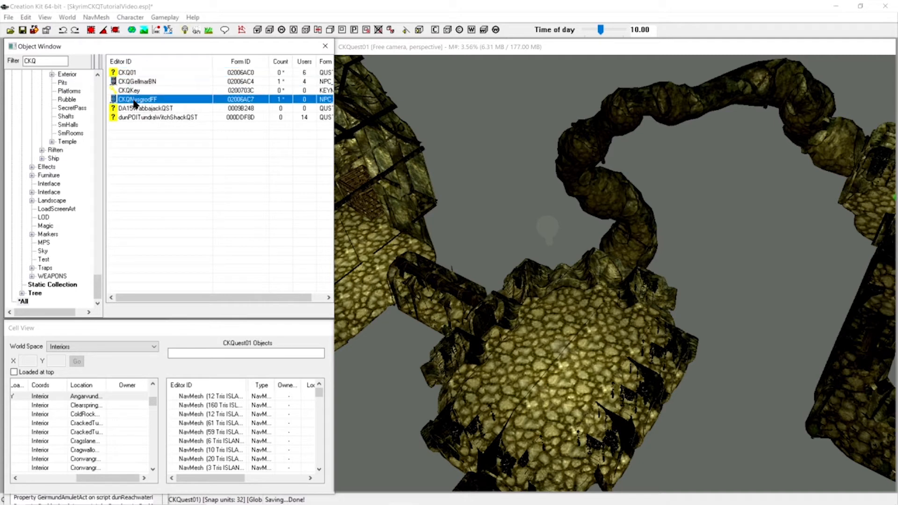
pyautogui.click(133, 92)
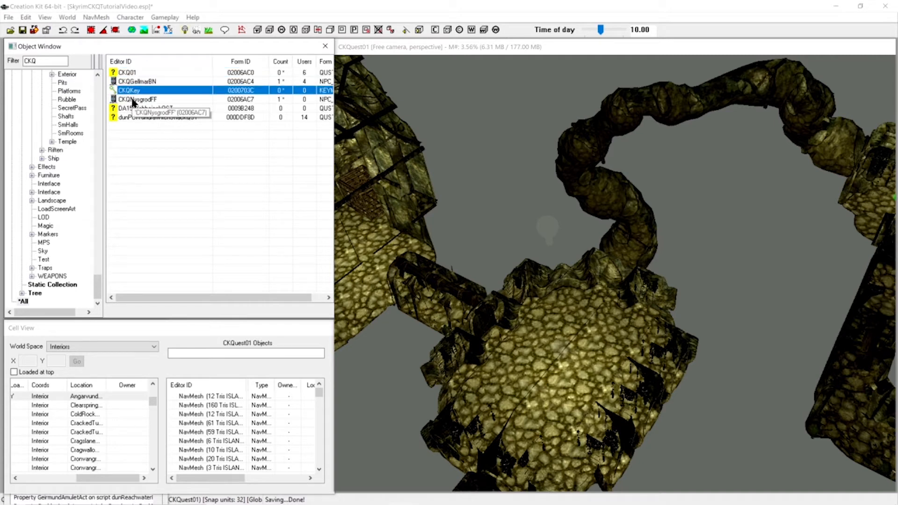
# Add one CKQKey to the inventory of the actor CKQNysgrodFF and save the actor
pyautogui.doubleClick(132, 100)
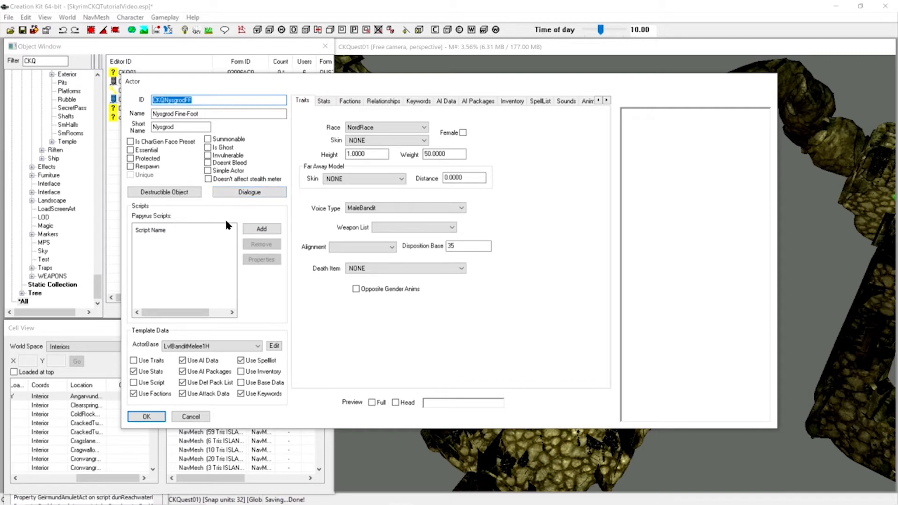
pyautogui.click(511, 102)
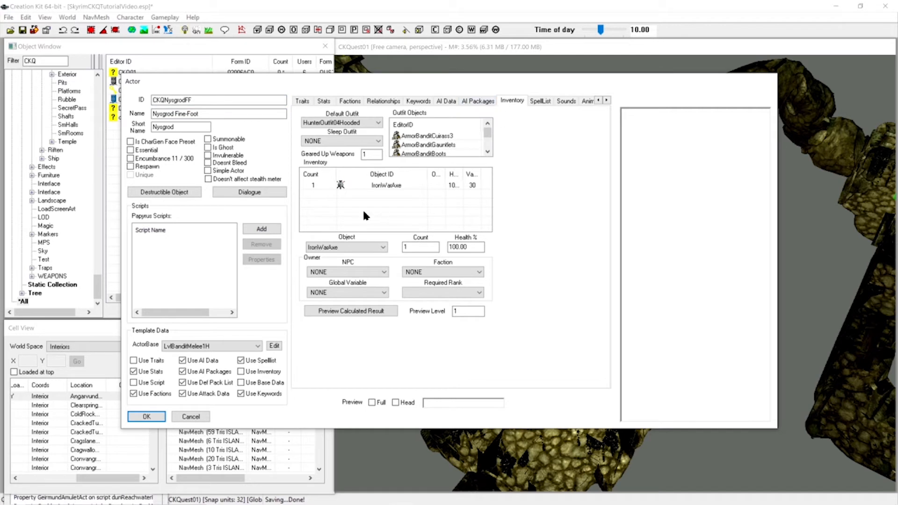
pyautogui.click(368, 186)
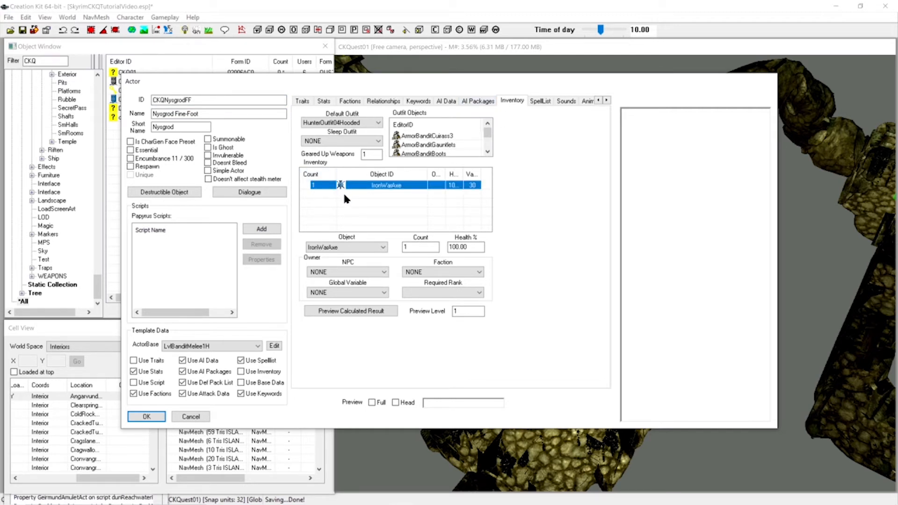
pyautogui.rightClick(343, 193)
pyautogui.click(365, 202)
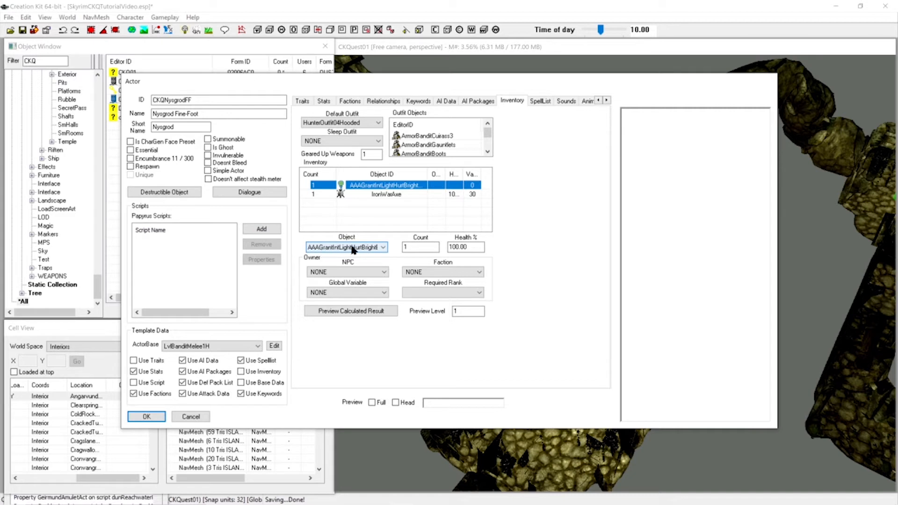
pyautogui.click(375, 248)
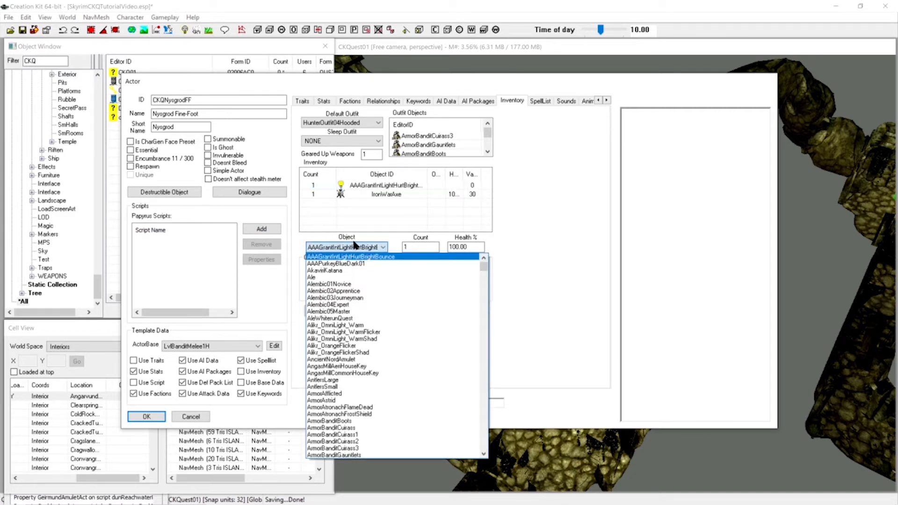
pyautogui.write('CKQKey')
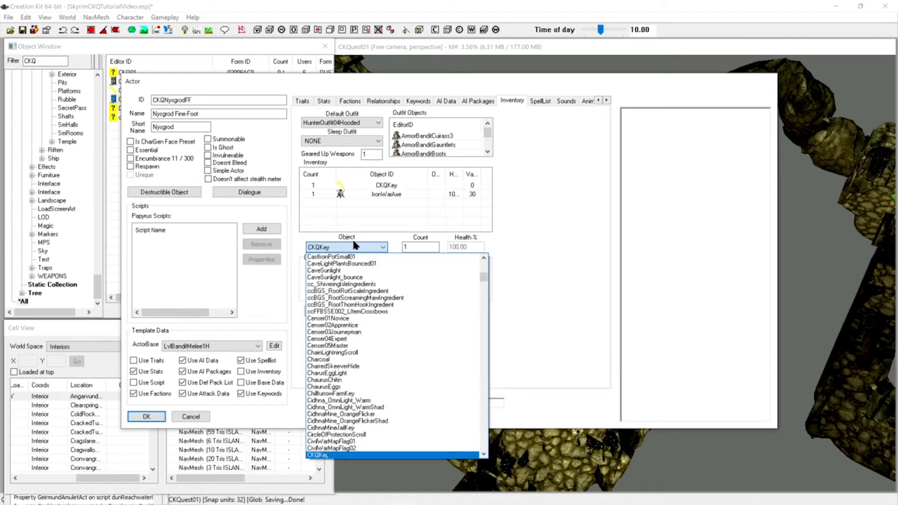
pyautogui.press('Return')
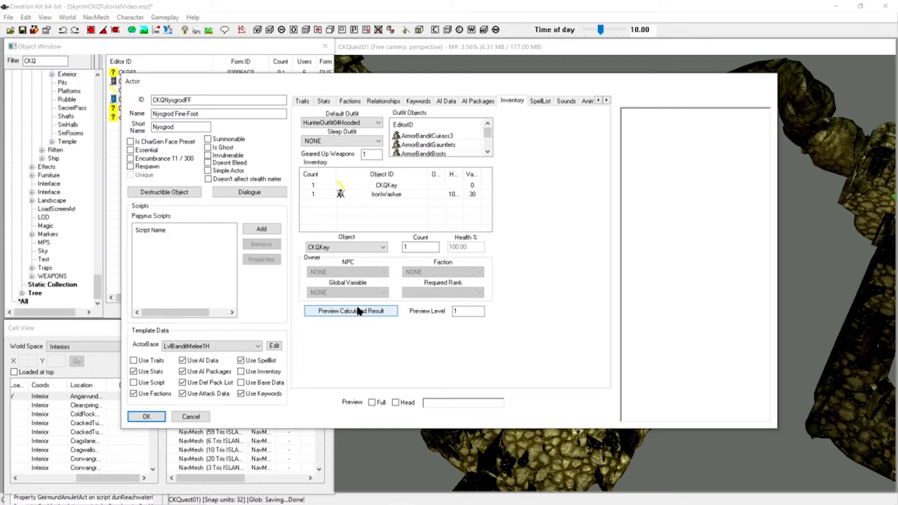
pyautogui.click(149, 416)
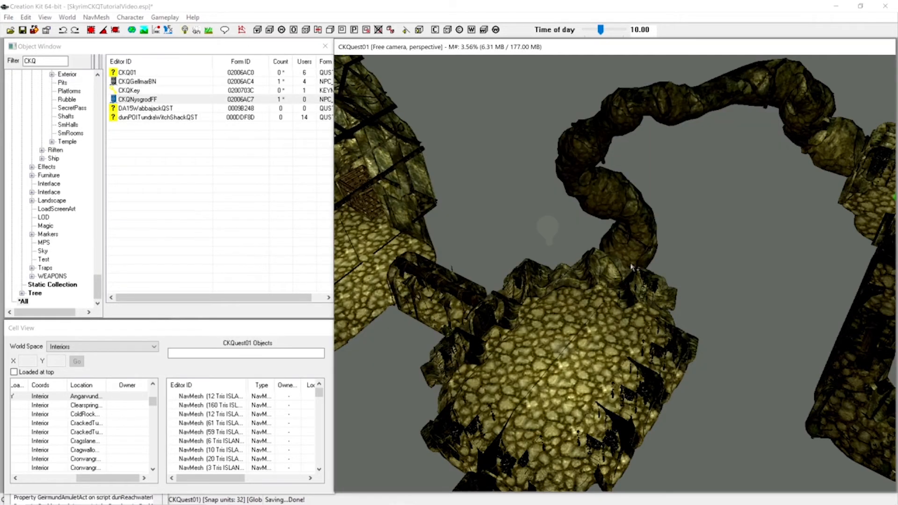
# Assign CKQKey as the lock key of the MetalCageDoor01 reference on the middle cage holding the prisoner
pyautogui.moveTo(630, 263); pyautogui.dragTo(506, 291, button='middle')
pyautogui.scroll(-2, 557, 258)
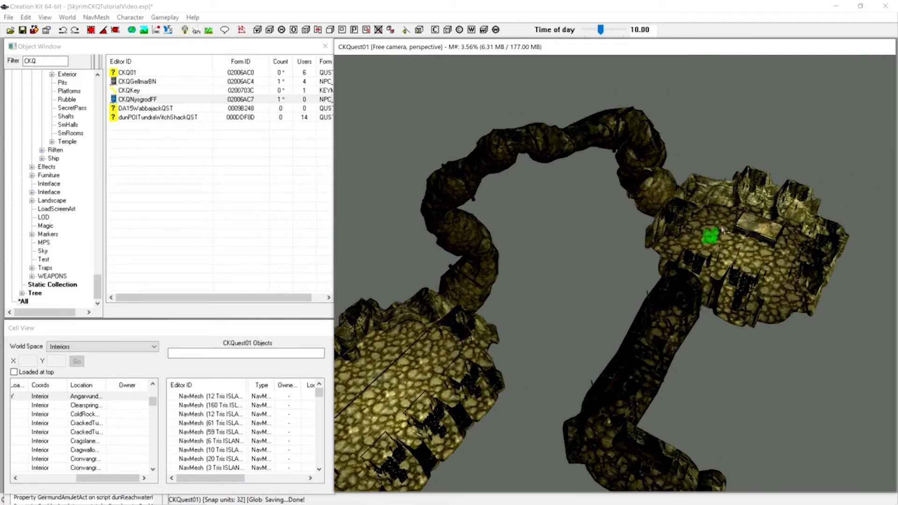
pyautogui.moveTo(398, 303); pyautogui.dragTo(744, 311, button='middle')
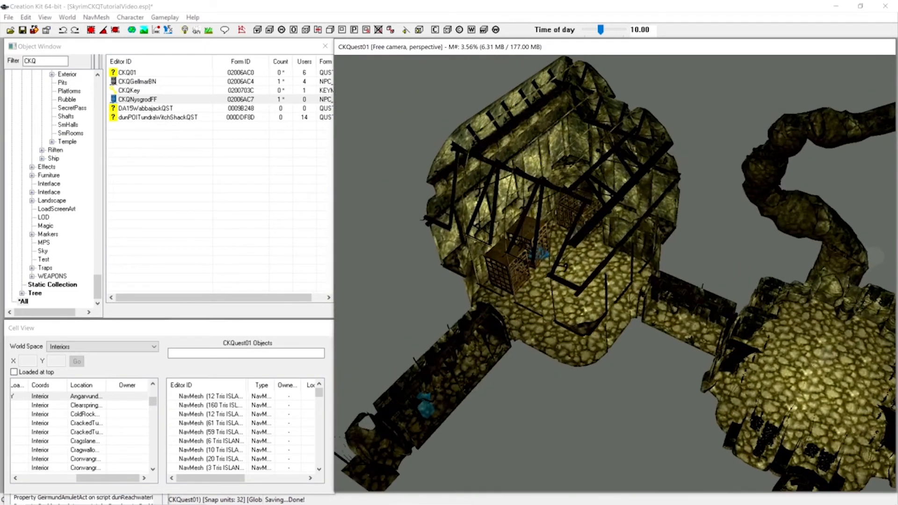
pyautogui.moveTo(560, 242)
pyautogui.mouseDown(button='middle')
pyautogui.moveTo(609, 268)
pyautogui.moveTo(557, 238)
pyautogui.mouseUp(button='middle')
pyautogui.scroll(1, 557, 237)
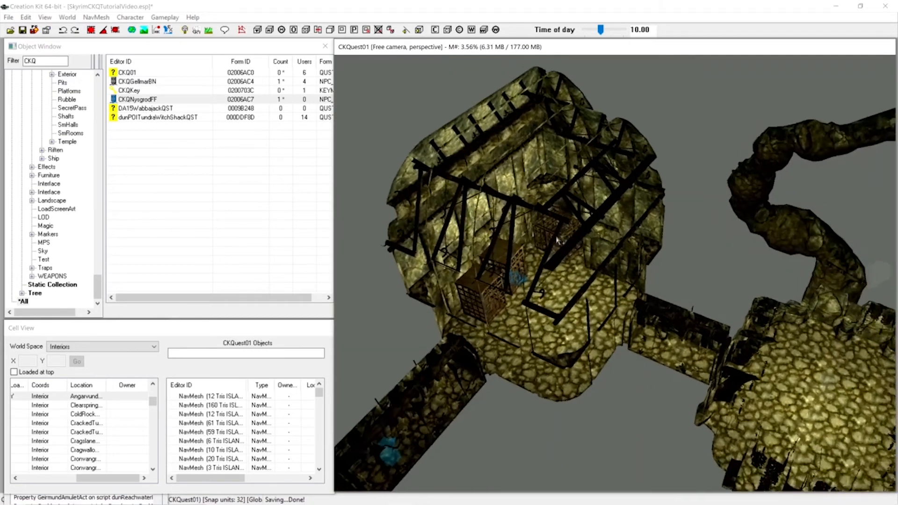
pyautogui.scroll(8, 556, 240)
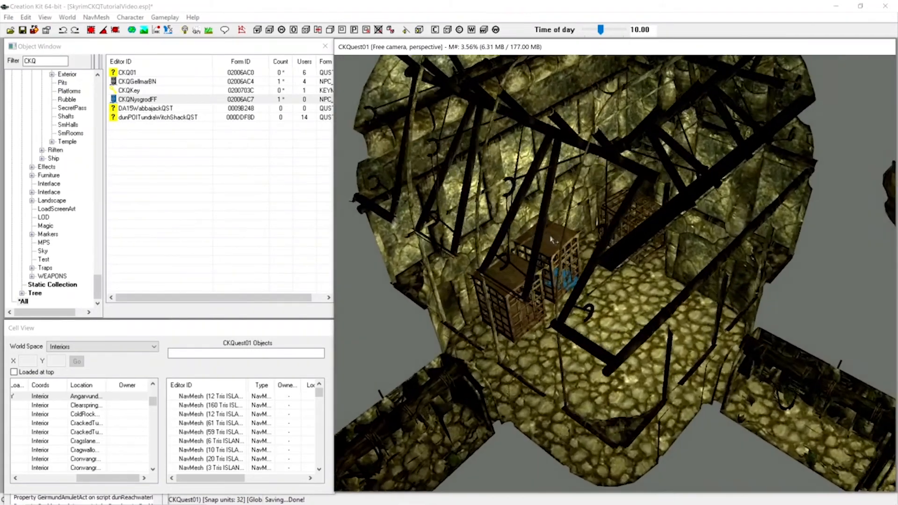
pyautogui.scroll(10, 551, 240)
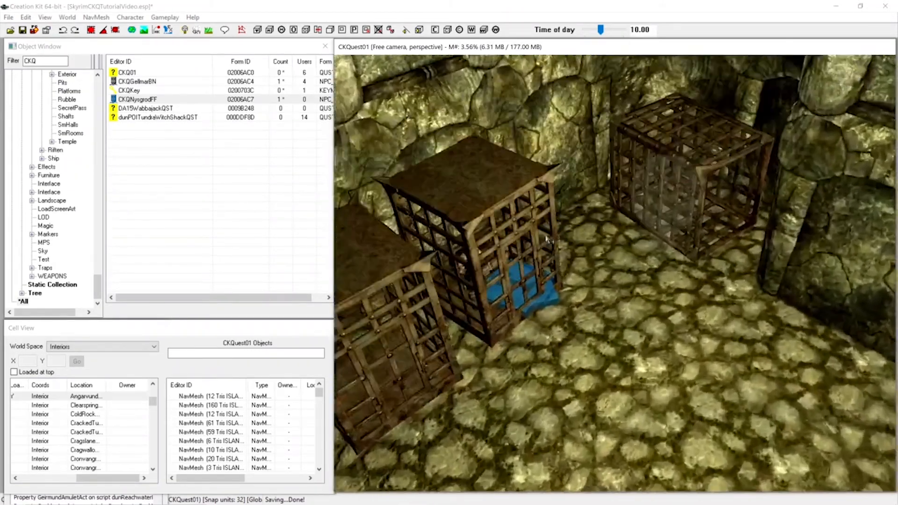
pyautogui.scroll(10, 547, 239)
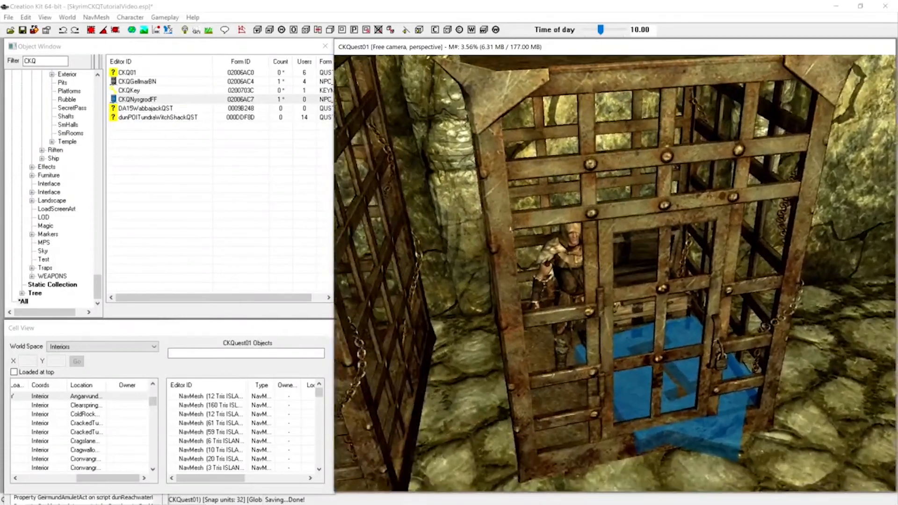
pyautogui.keyDown('shift'); pyautogui.moveTo(511, 229); pyautogui.dragTo(611, 241, button='middle'); pyautogui.keyUp('shift')
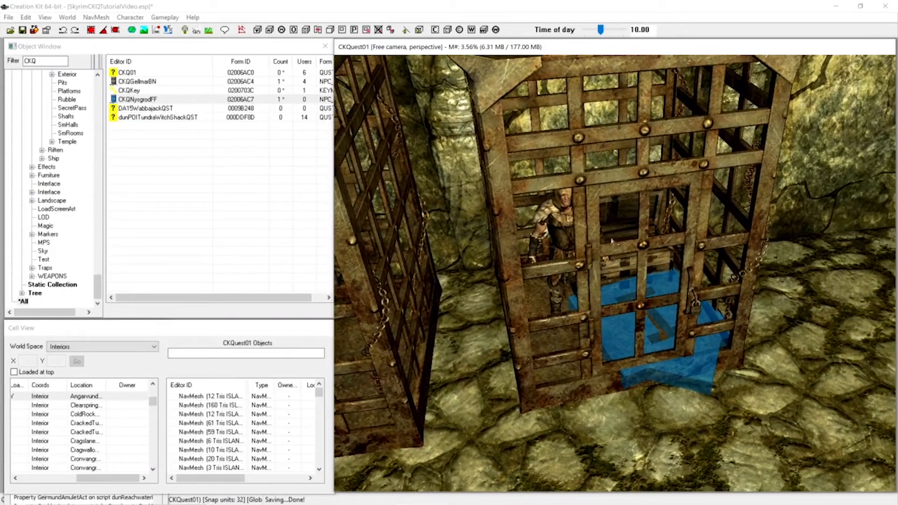
pyautogui.doubleClick(641, 251)
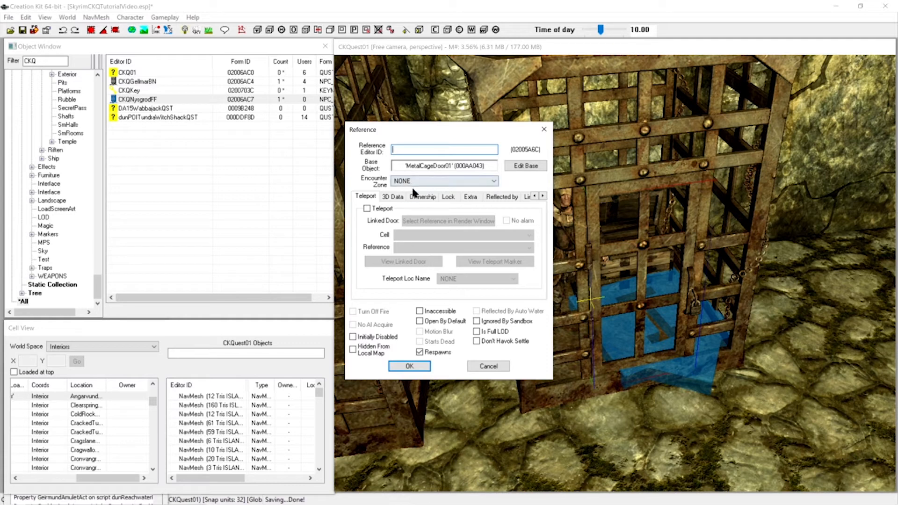
pyautogui.click(450, 197)
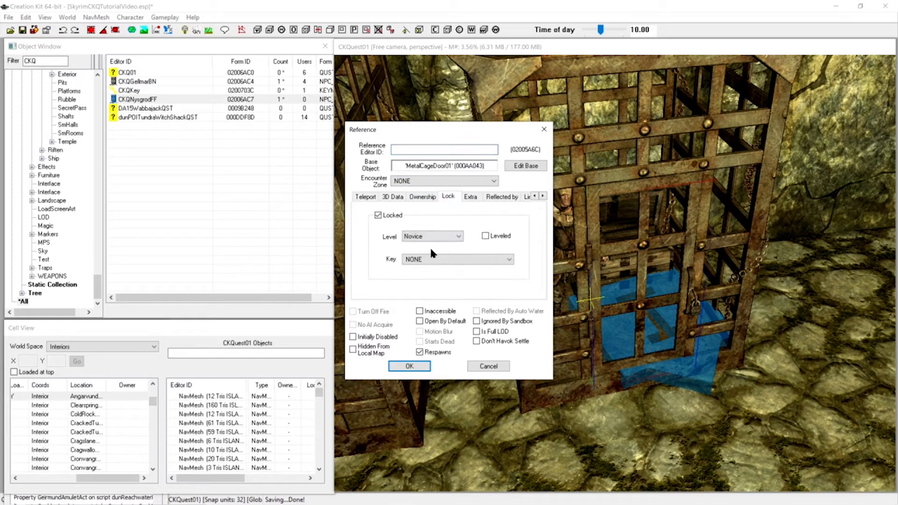
pyautogui.click(423, 259)
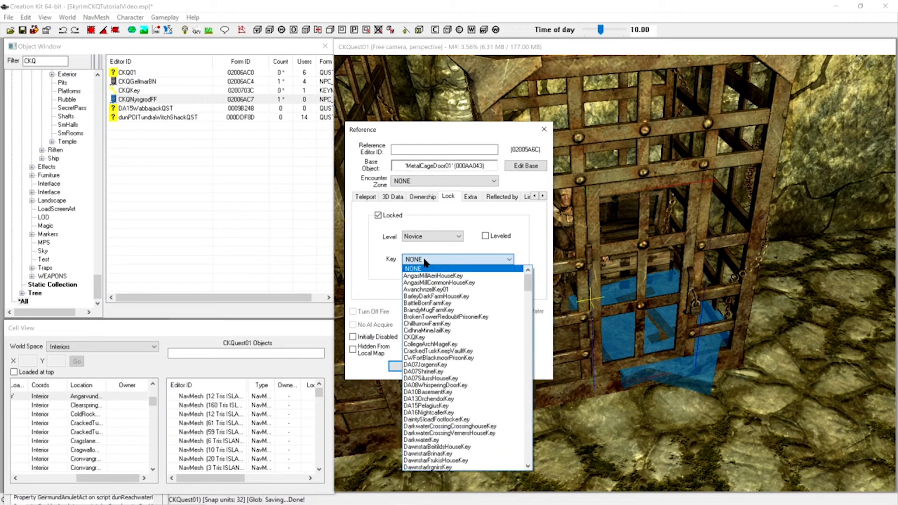
pyautogui.write('ck')
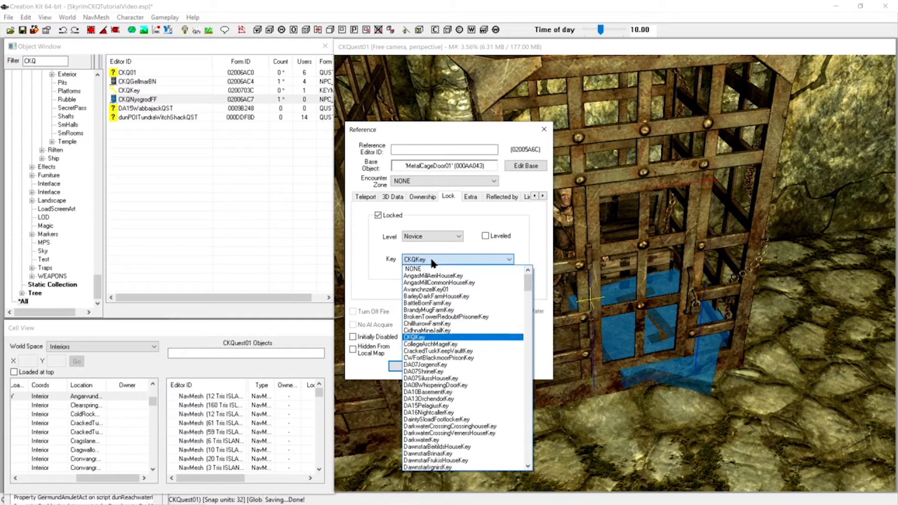
pyautogui.press('Return')
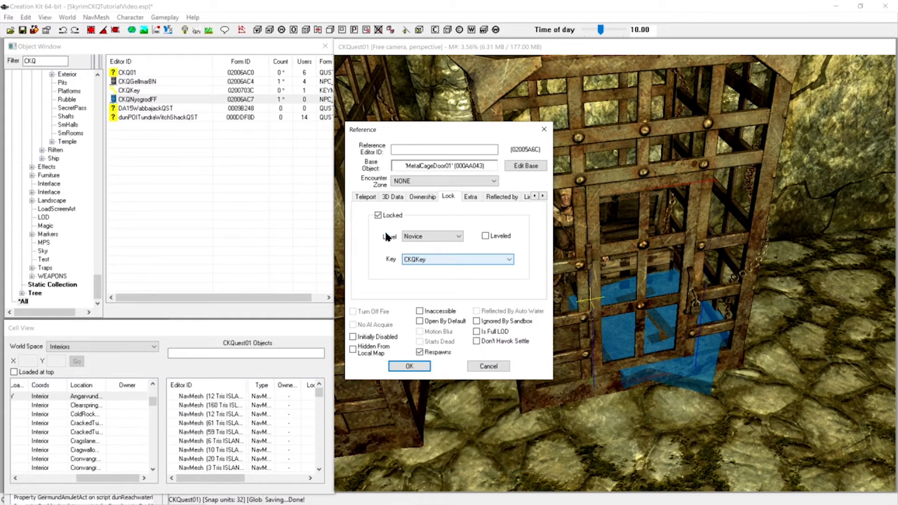
pyautogui.click(409, 367)
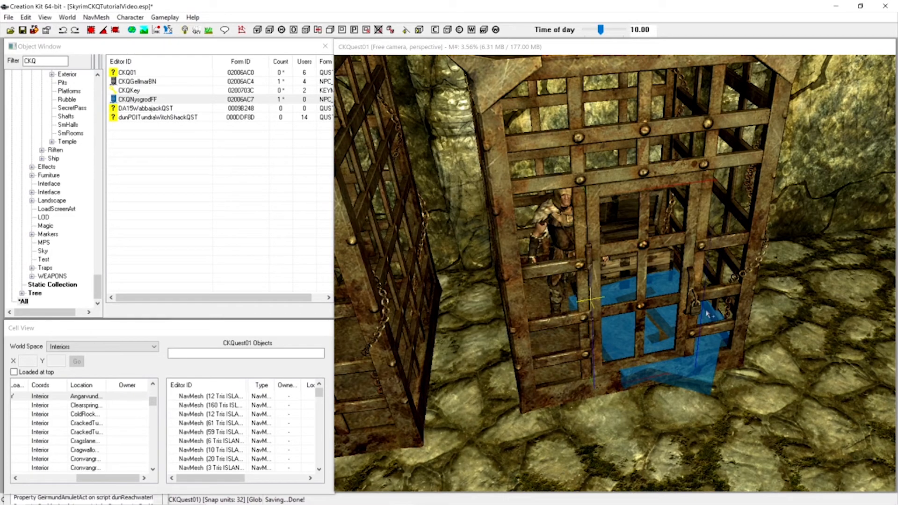
# Save the plugin with the new key assignments
pyautogui.scroll(-10, 707, 314)
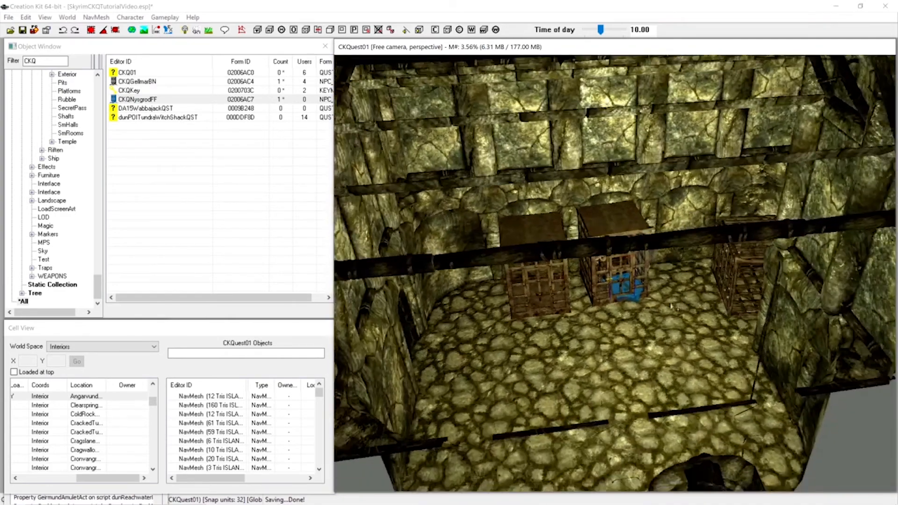
pyautogui.scroll(-3, 672, 306)
pyautogui.hotkey('ctrl', 's')
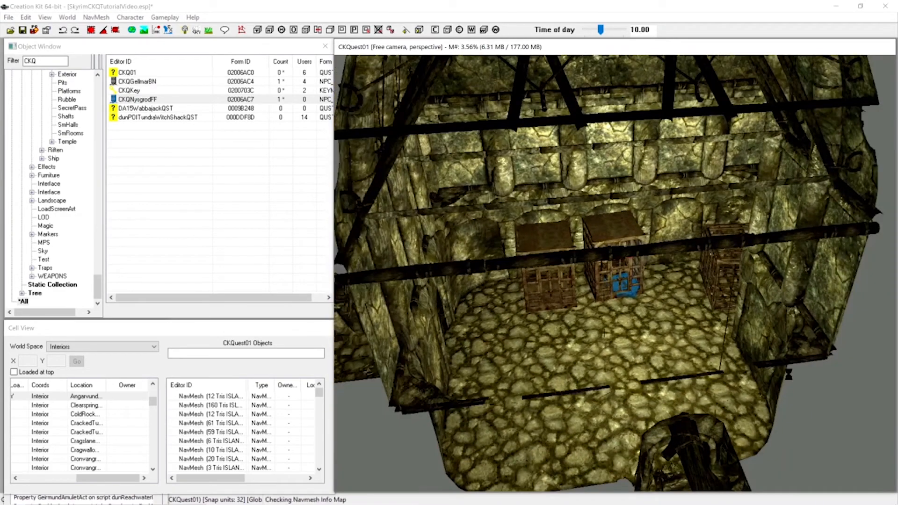
pyautogui.scroll(10, 649, 271)
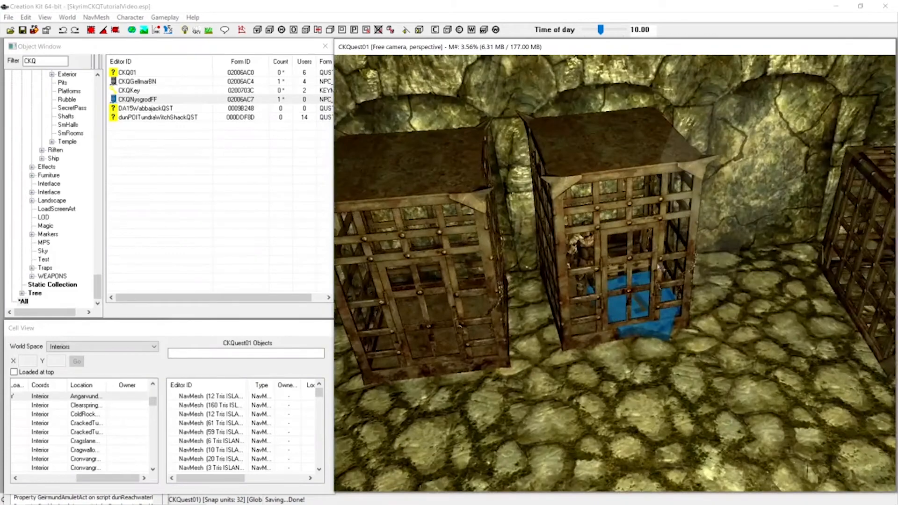
pyautogui.scroll(4, 658, 264)
pyautogui.moveTo(658, 264); pyautogui.dragTo(653, 263, button='middle')
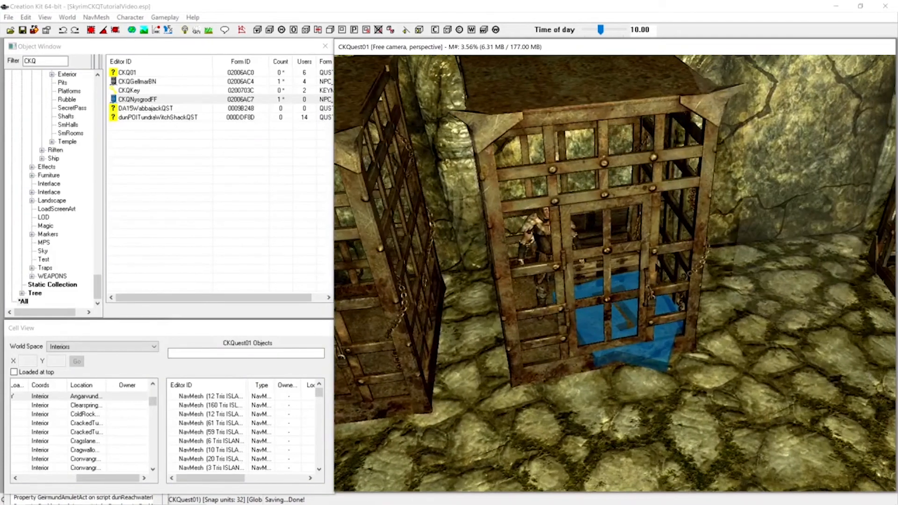
pyautogui.scroll(-5, 653, 262)
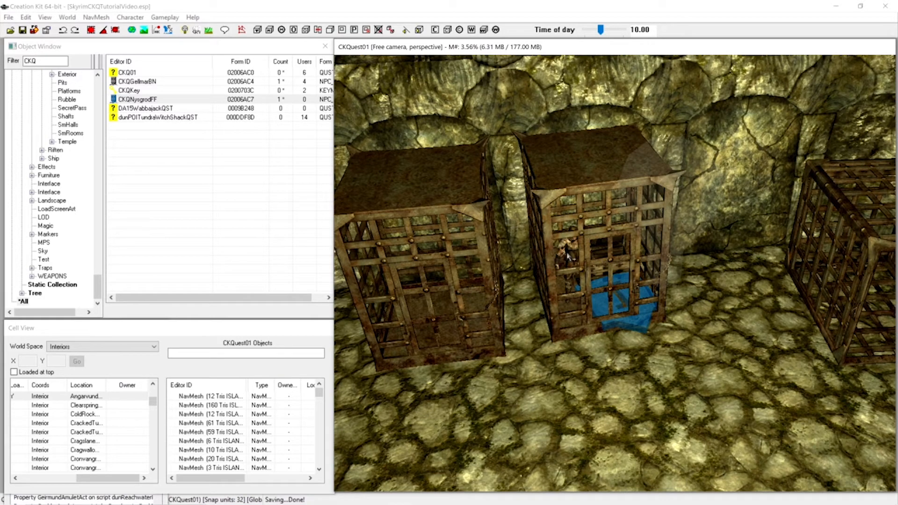
pyautogui.scroll(-5, 578, 279)
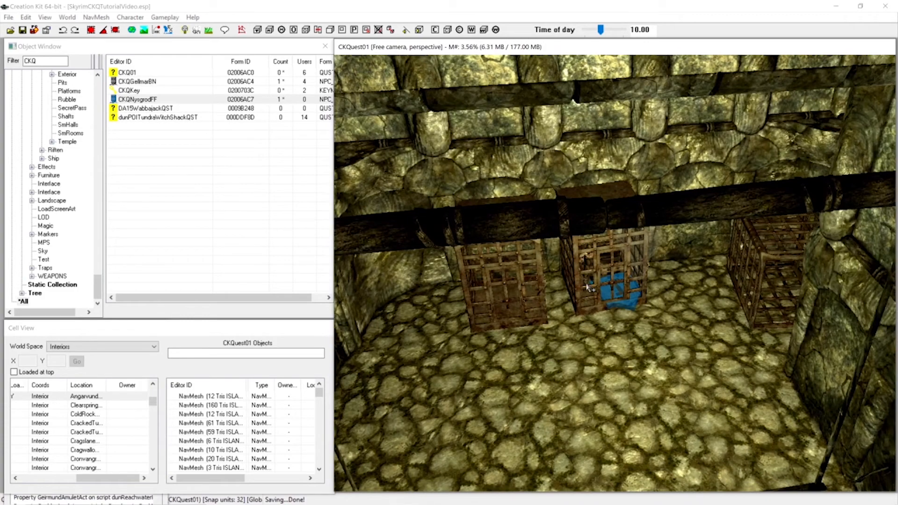
# Examine the dungeon room with the three cages and its adjoining corridors in the CKQuest01 cell
pyautogui.scroll(-4, 587, 287)
pyautogui.moveTo(590, 288)
pyautogui.mouseDown(button='middle')
pyautogui.moveTo(653, 298)
pyautogui.moveTo(703, 291)
pyautogui.moveTo(669, 258)
pyautogui.moveTo(713, 273)
pyautogui.moveTo(652, 256)
pyautogui.moveTo(648, 275)
pyautogui.moveTo(540, 317)
pyautogui.mouseUp(button='middle')
pyautogui.scroll(-5, 706, 284)
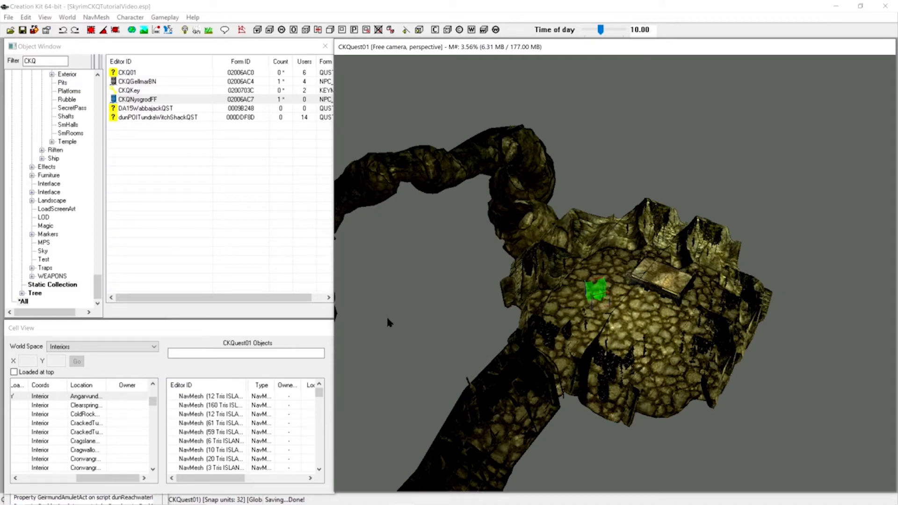
pyautogui.moveTo(387, 319)
pyautogui.mouseDown(button='middle')
pyautogui.moveTo(502, 313)
pyautogui.moveTo(693, 282)
pyautogui.moveTo(803, 288)
pyautogui.moveTo(715, 296)
pyautogui.mouseUp(button='middle')
pyautogui.scroll(1, 694, 246)
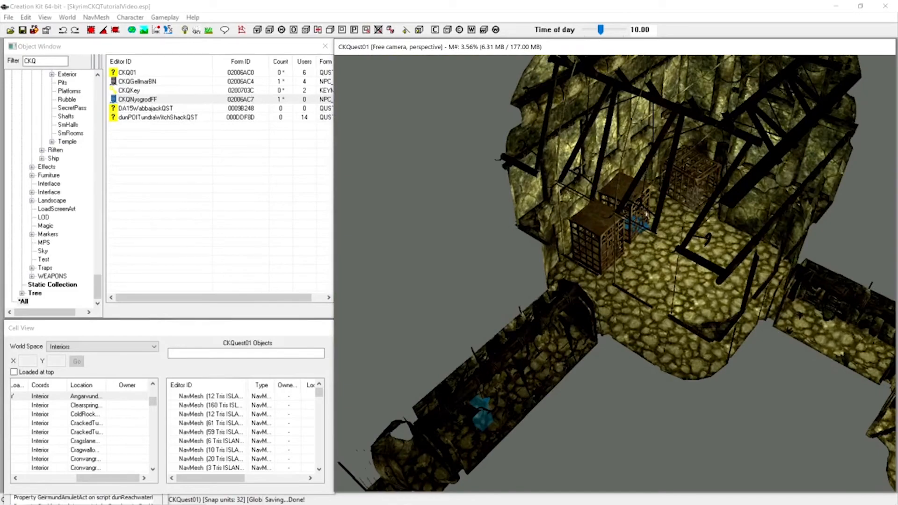
pyautogui.moveTo(649, 214); pyautogui.dragTo(681, 204, button='middle')
pyautogui.scroll(3, 679, 204)
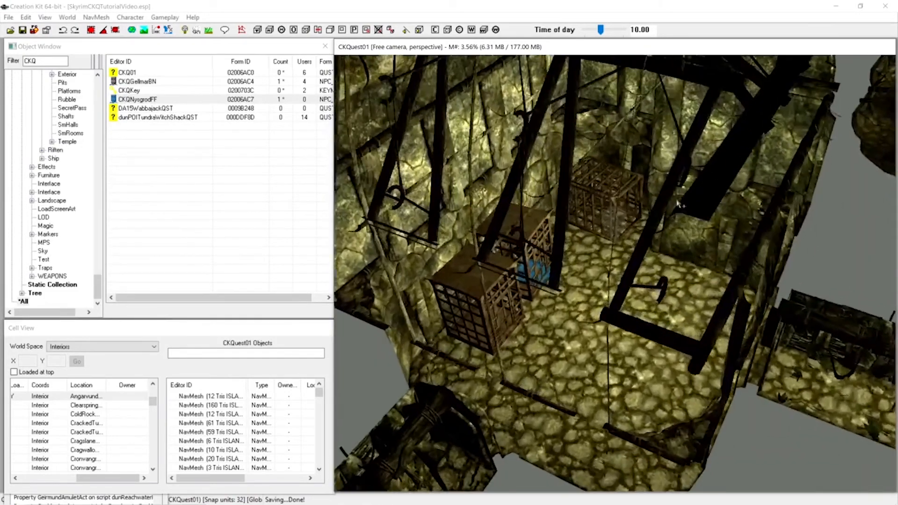
pyautogui.scroll(6, 678, 203)
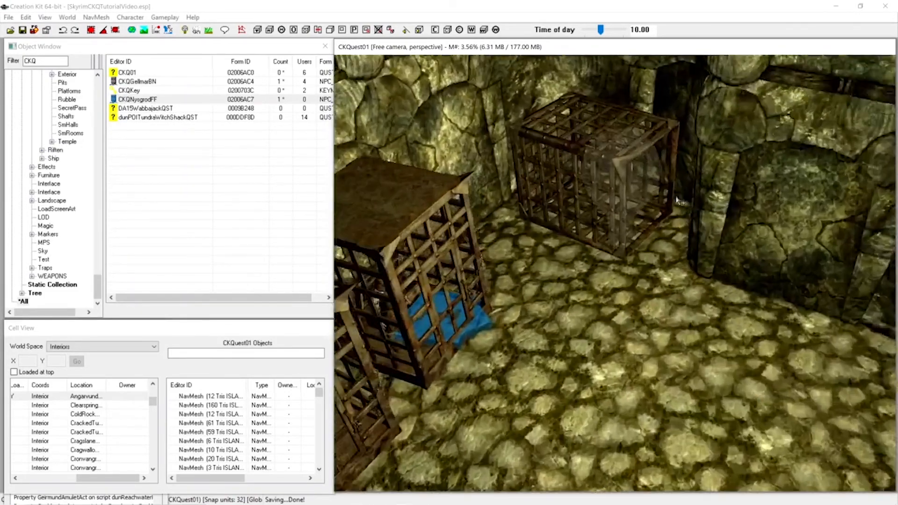
pyautogui.moveTo(679, 201); pyautogui.dragTo(650, 200, button='middle')
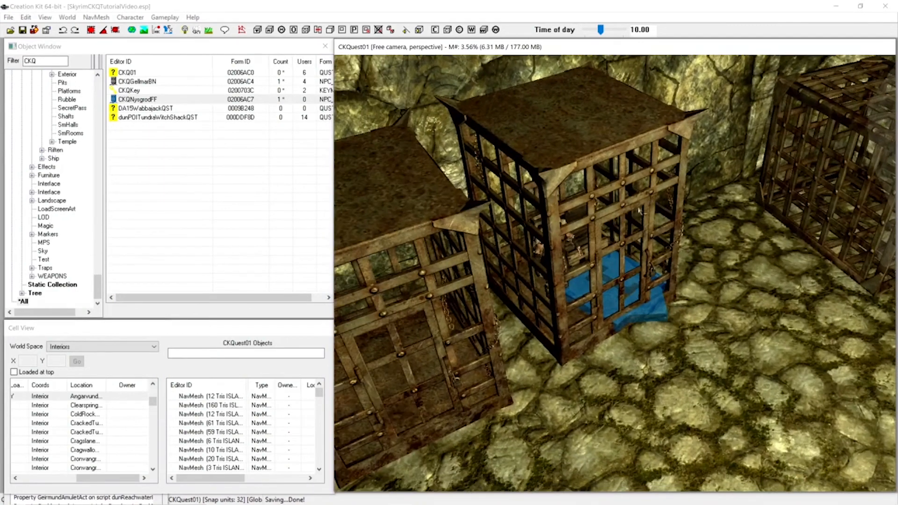
pyautogui.scroll(-8, 638, 210)
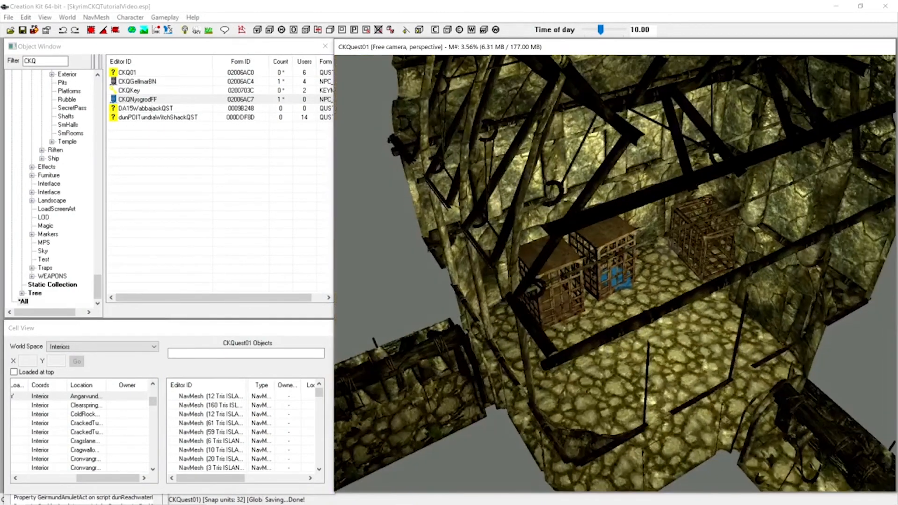
pyautogui.scroll(-2, 603, 258)
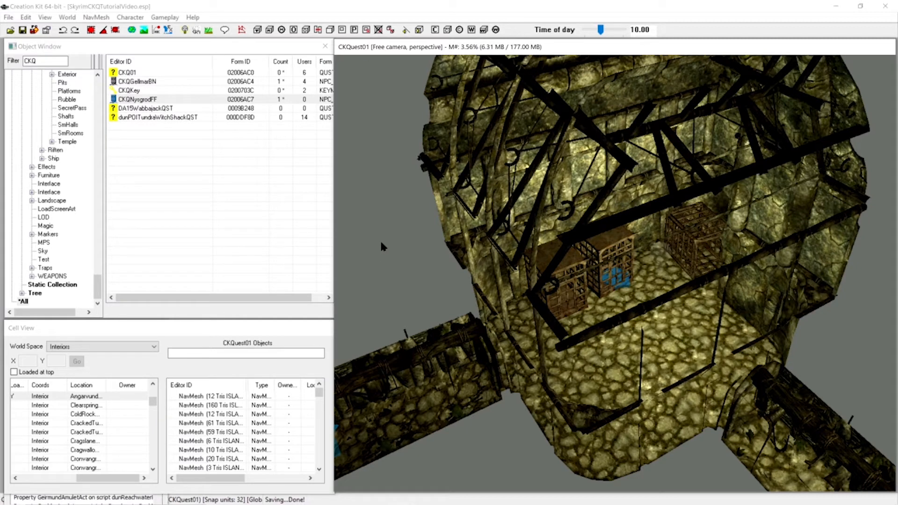
# Open the actor CKQNysgrodFF from the filtered object list for editing
pyautogui.click(137, 100)
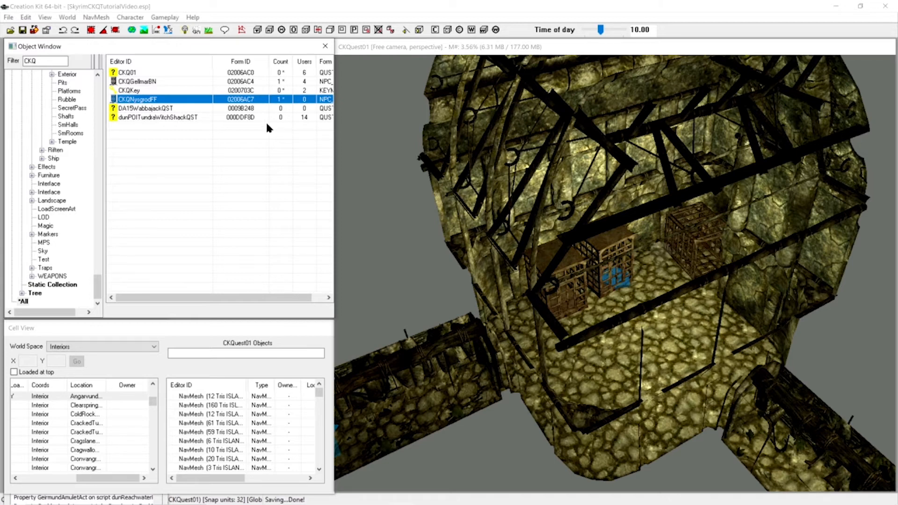
pyautogui.click(144, 82)
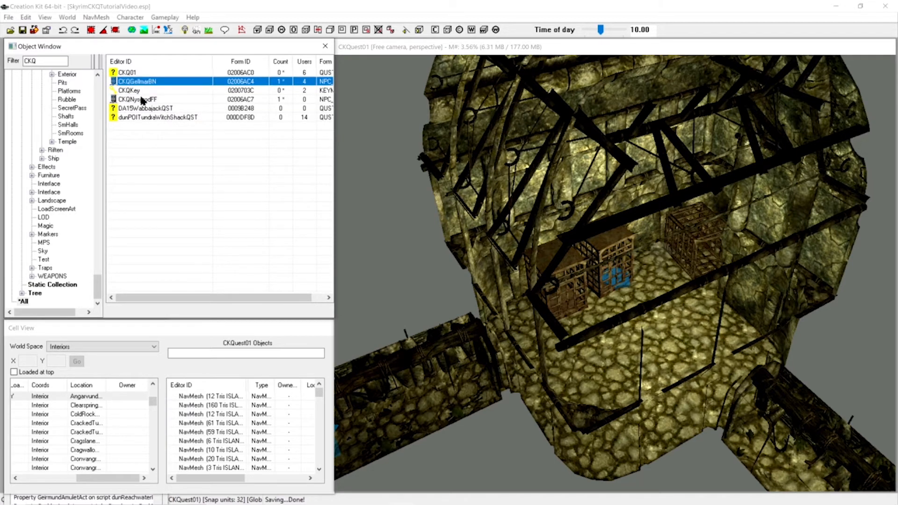
pyautogui.click(141, 91)
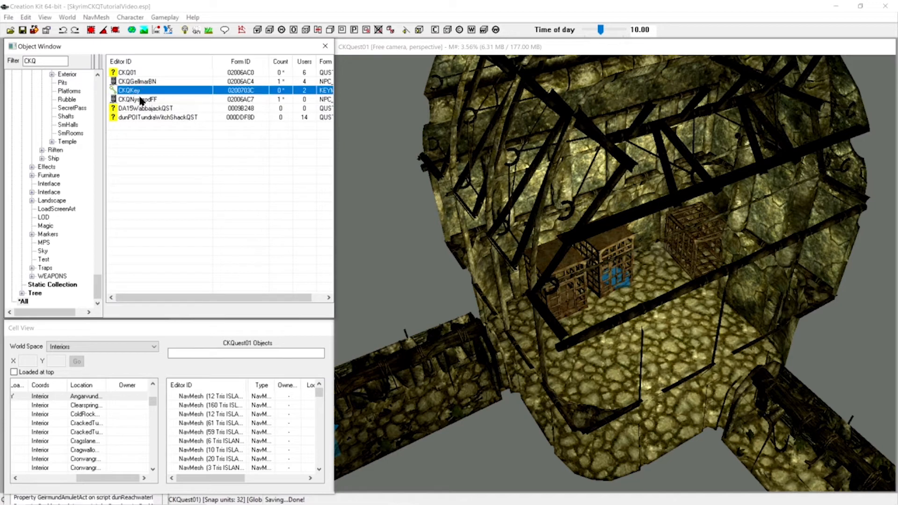
pyautogui.click(143, 100)
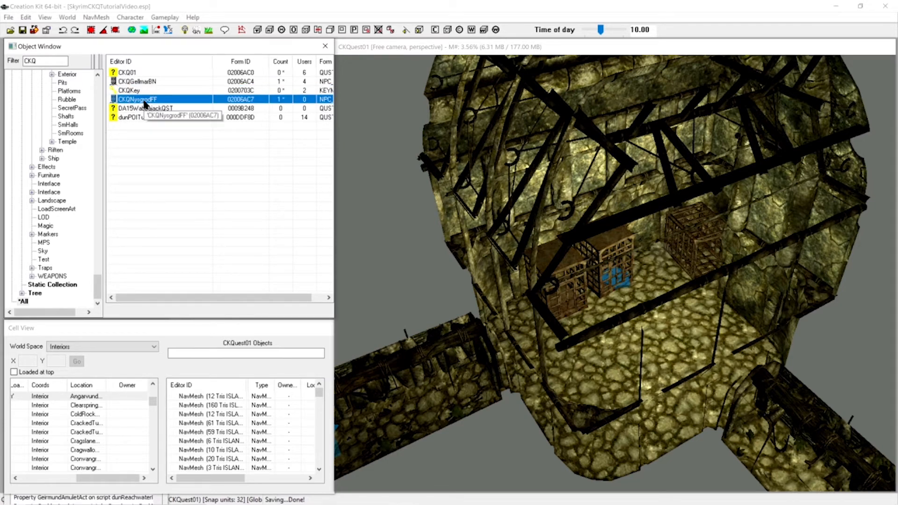
pyautogui.press('Delete')
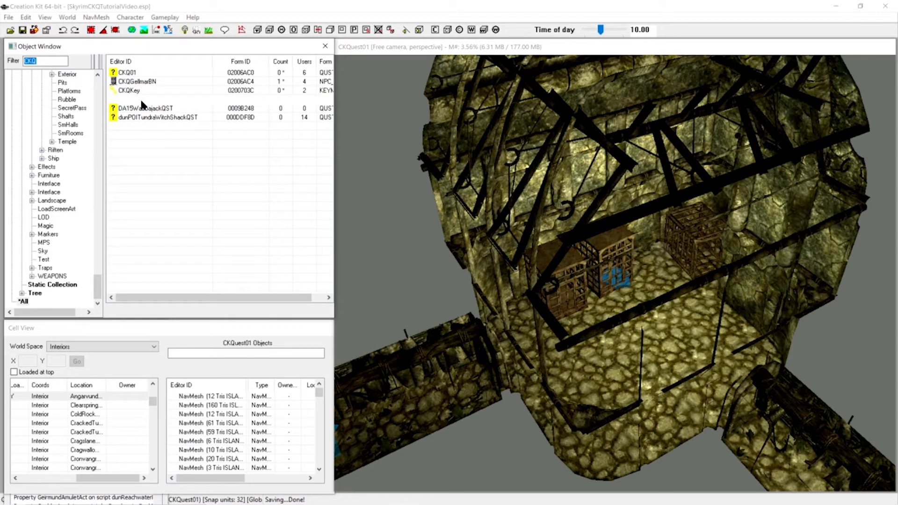
pyautogui.click(143, 96)
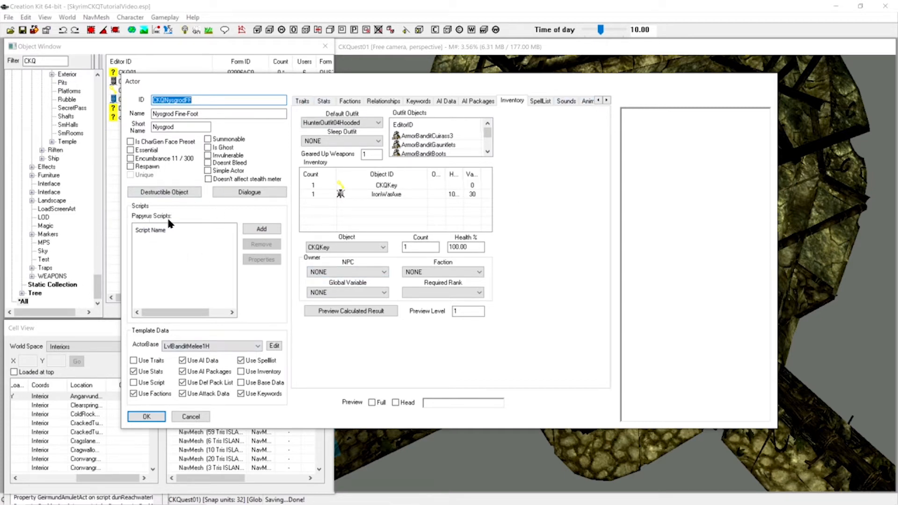
# Attach a new script named CKQNysgrodFFScript to the actor CKQNysgrodFF
pyautogui.click(178, 247)
pyautogui.click(261, 232)
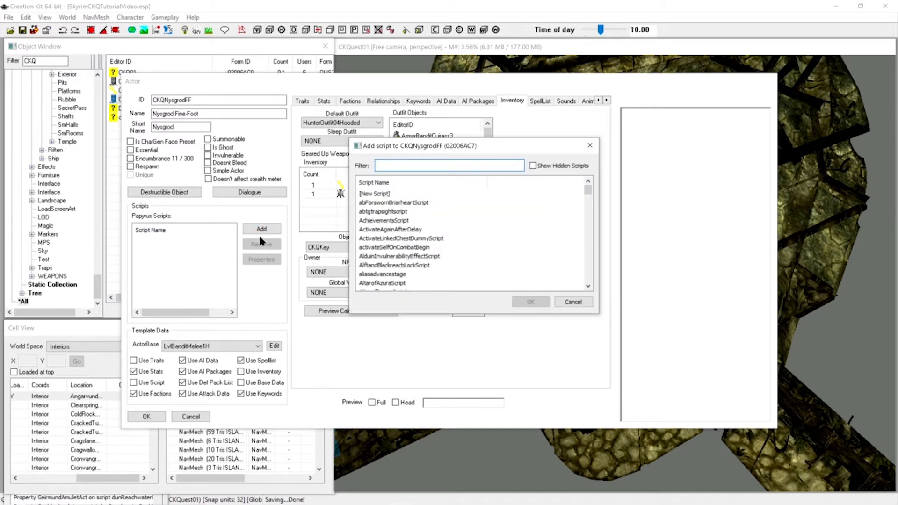
pyautogui.scroll(-5, 400, 226)
pyautogui.scroll(5, 400, 229)
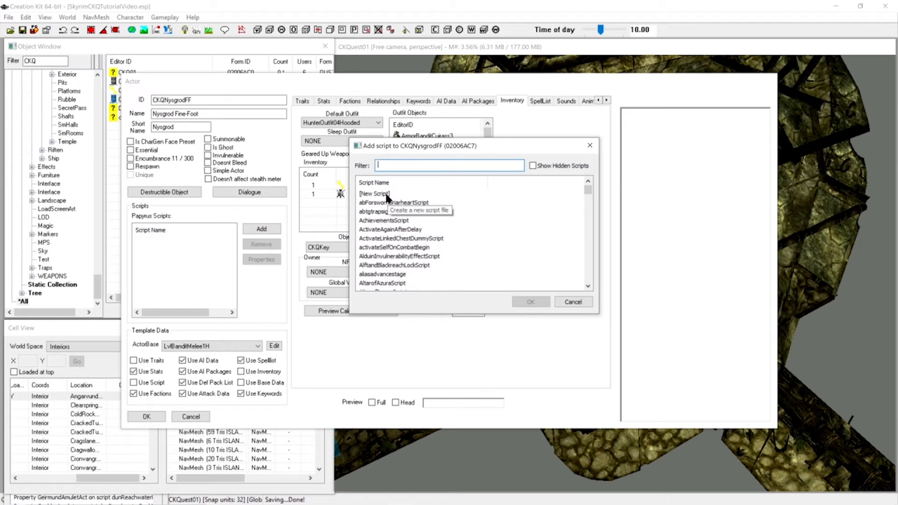
pyautogui.click(387, 195)
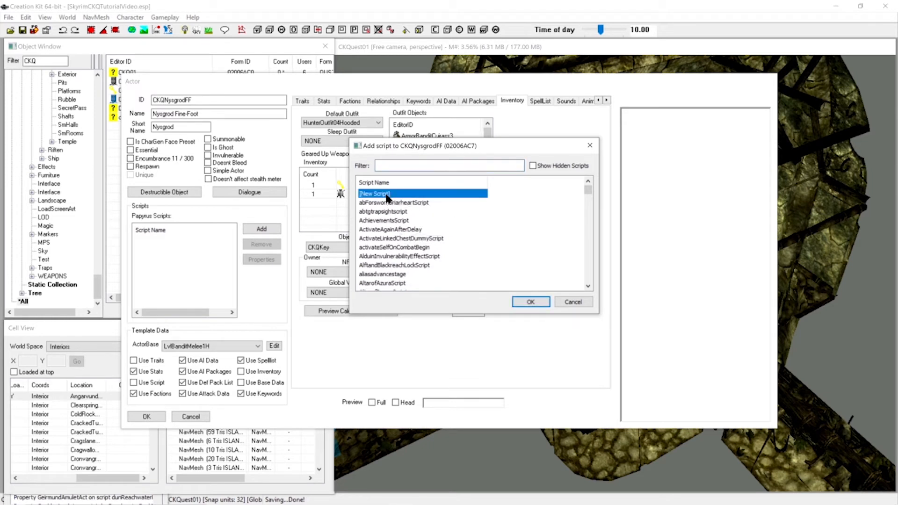
pyautogui.click(534, 302)
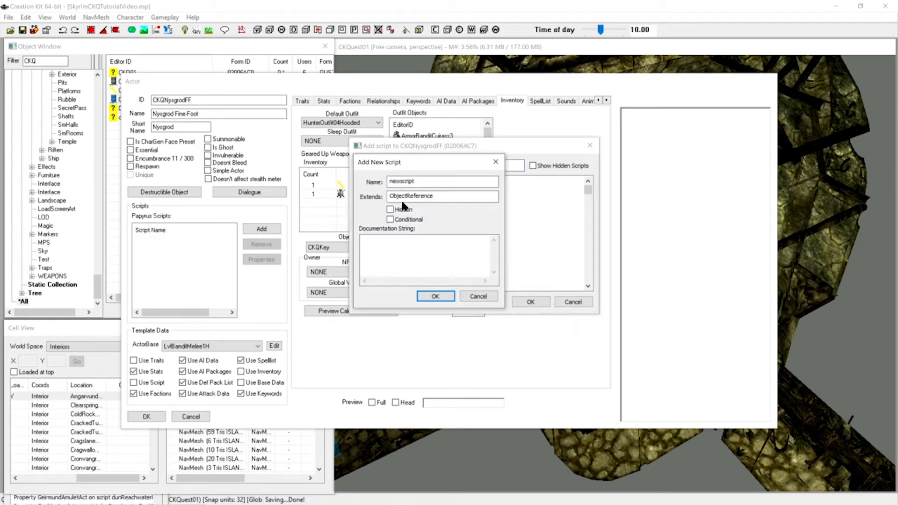
pyautogui.moveTo(425, 182); pyautogui.dragTo(370, 184)
pyautogui.write('CKQ')
pyautogui.write('NysgrodFFScript')
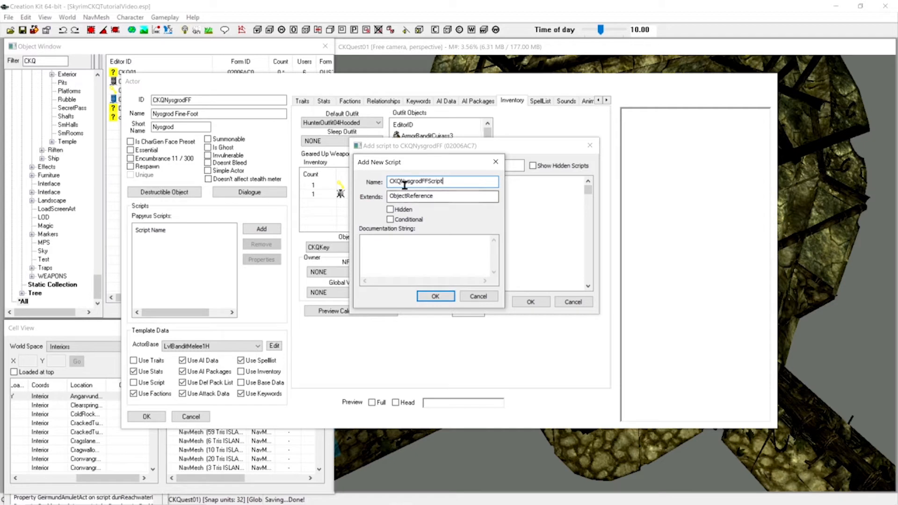
pyautogui.click(435, 298)
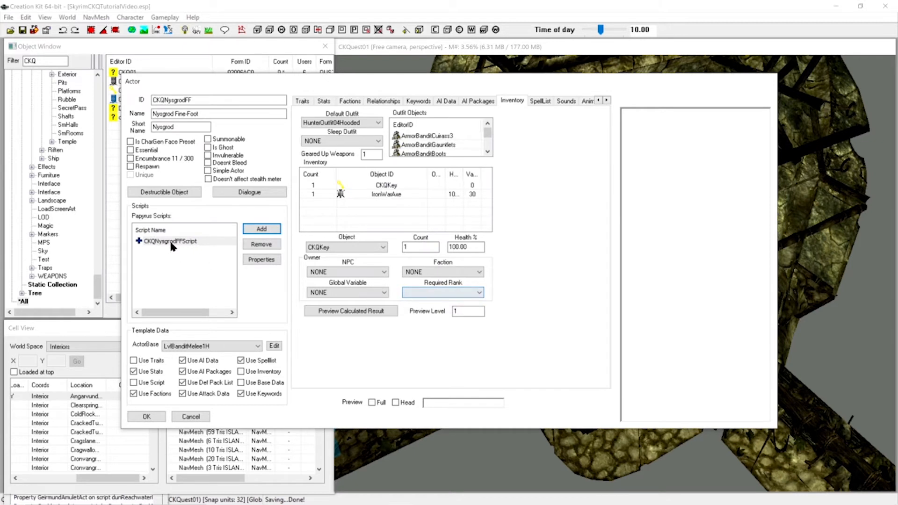
# Add a property of type Quest named TutorialQuest01 to CKQNysgrodFFScript
pyautogui.click(181, 243)
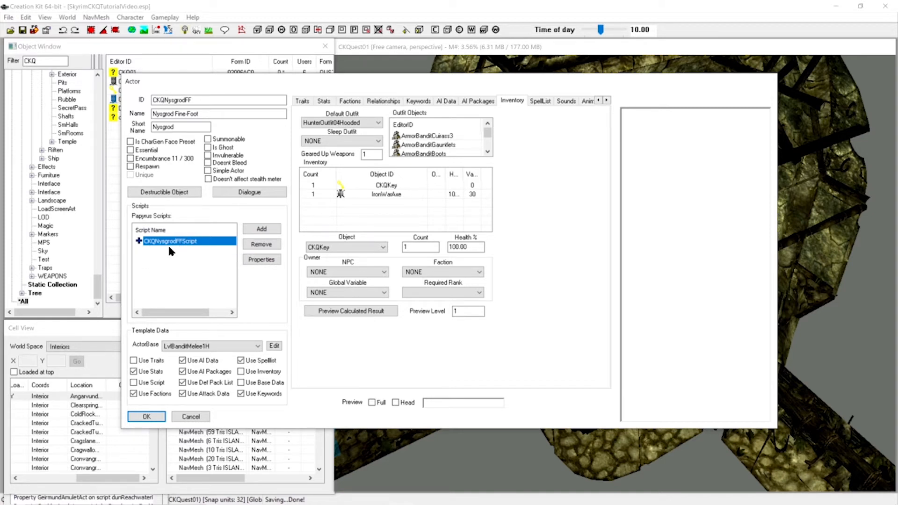
pyautogui.click(260, 260)
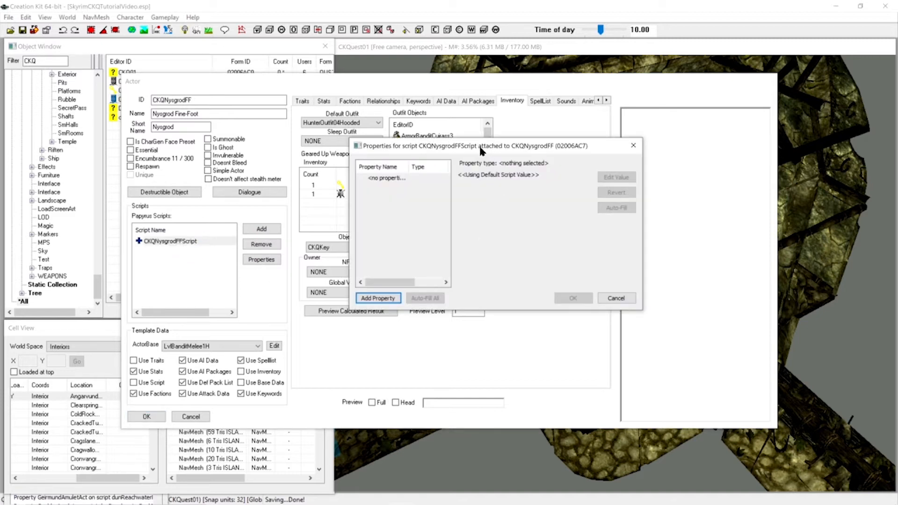
pyautogui.moveTo(481, 147); pyautogui.dragTo(449, 149)
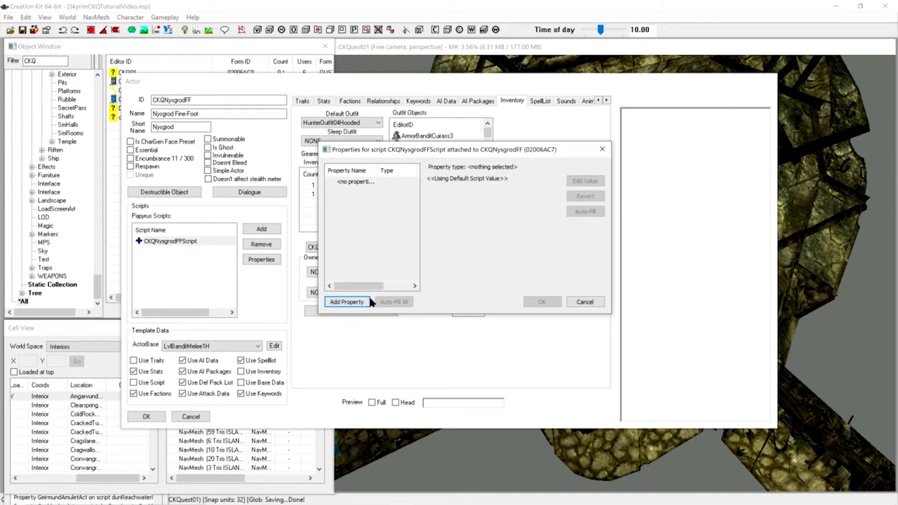
pyautogui.click(356, 302)
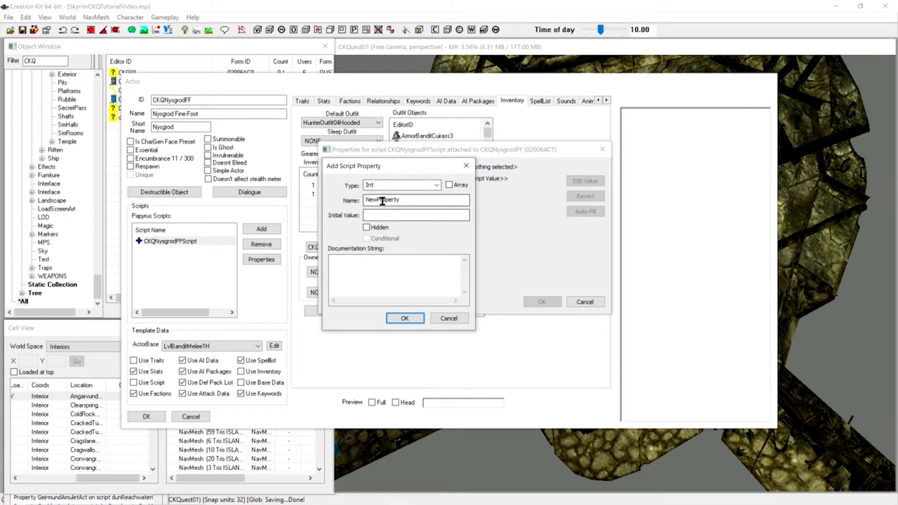
pyautogui.click(370, 184)
pyautogui.doubleClick(412, 199)
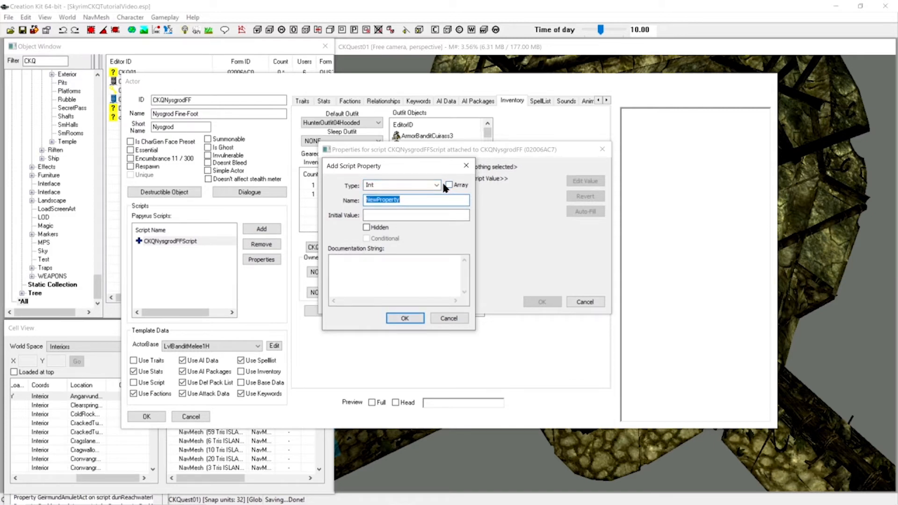
pyautogui.click(416, 185)
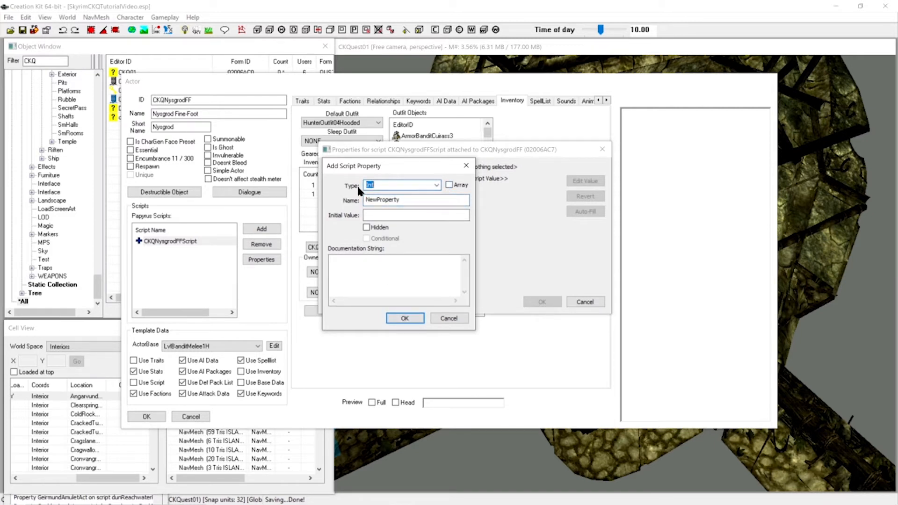
pyautogui.click(436, 186)
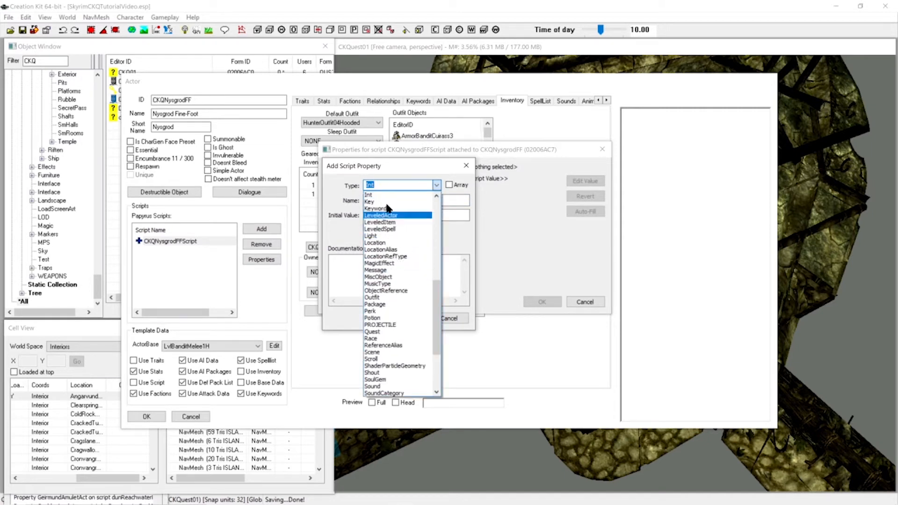
pyautogui.click(378, 332)
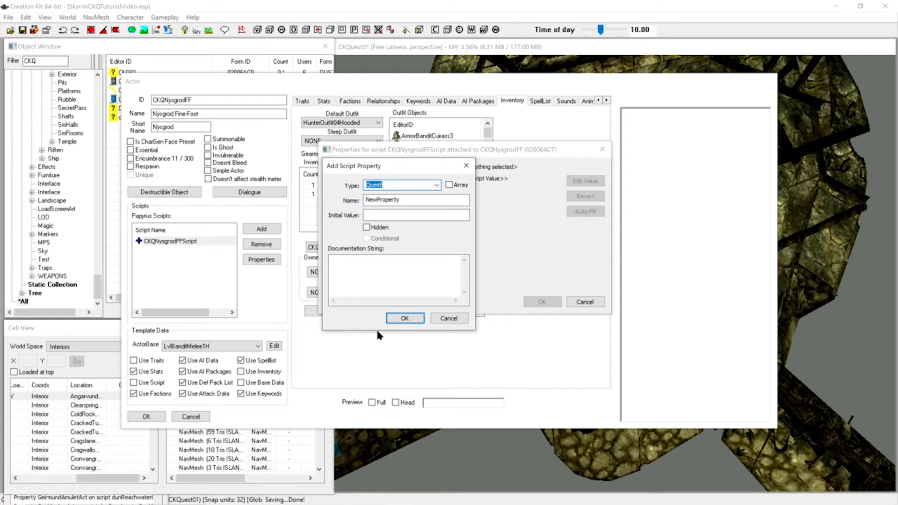
pyautogui.moveTo(411, 202); pyautogui.dragTo(372, 201)
pyautogui.write('Tut')
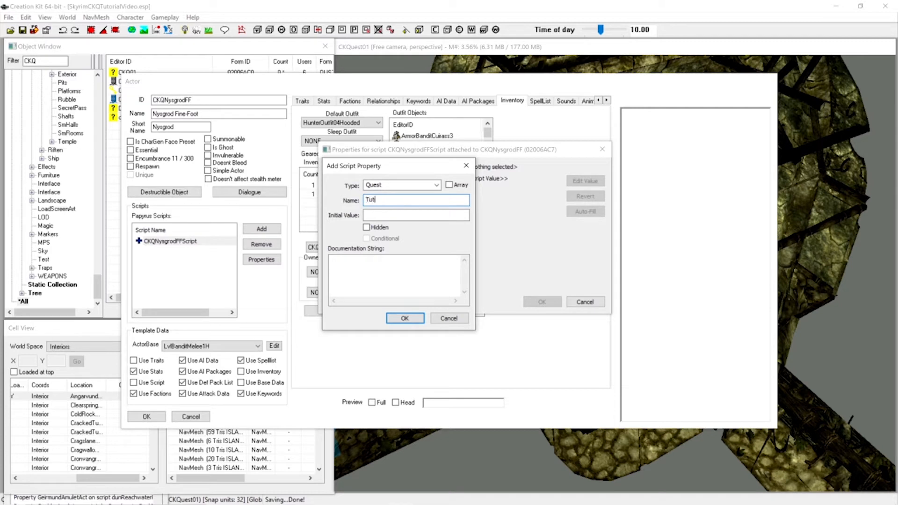
pyautogui.write('orialQuest01')
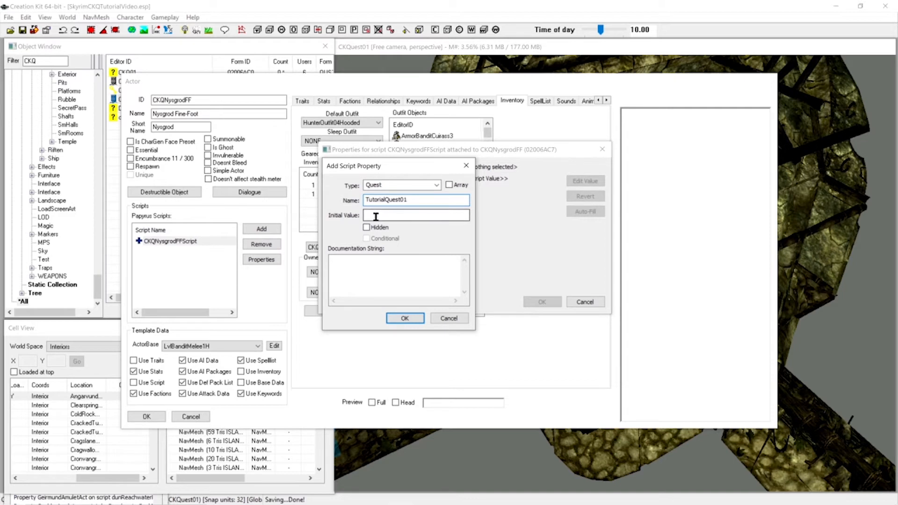
pyautogui.click(405, 319)
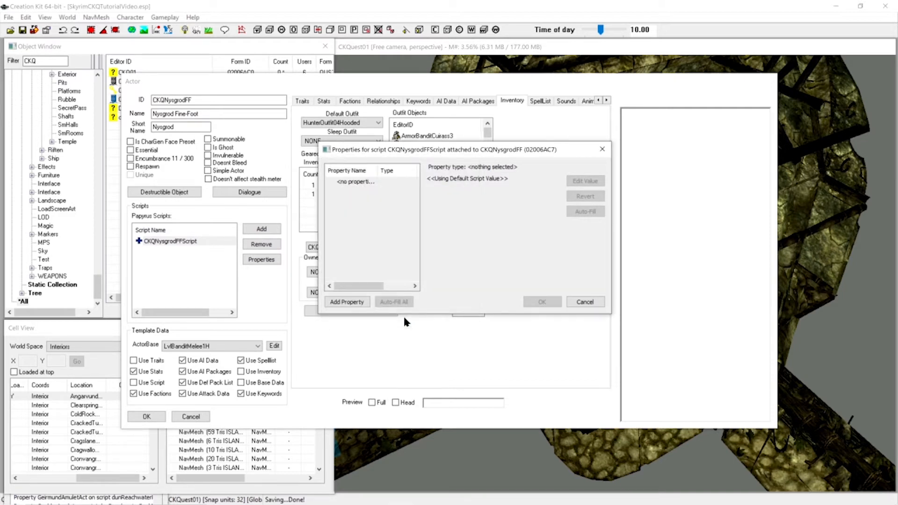
# Assign the quest CKQ01 as the value of the TutorialQuest01 property on CKQNysgrodFFScript
pyautogui.click(368, 183)
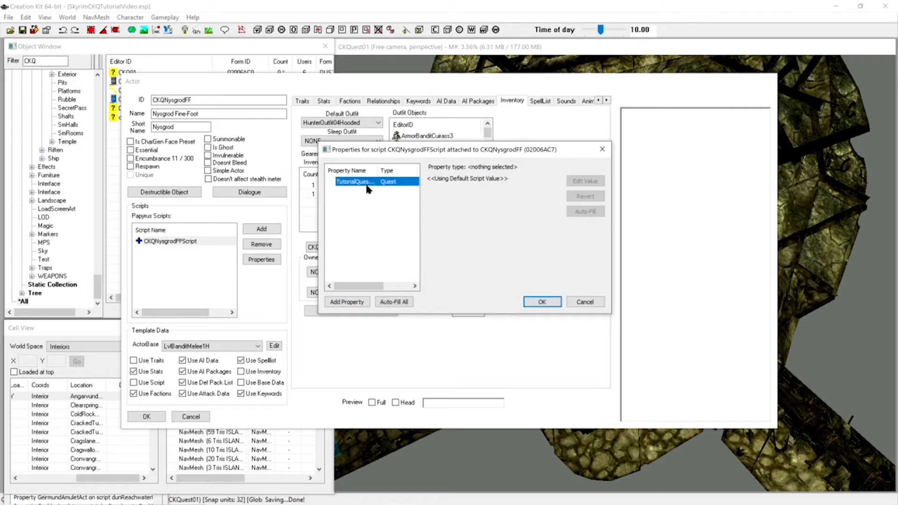
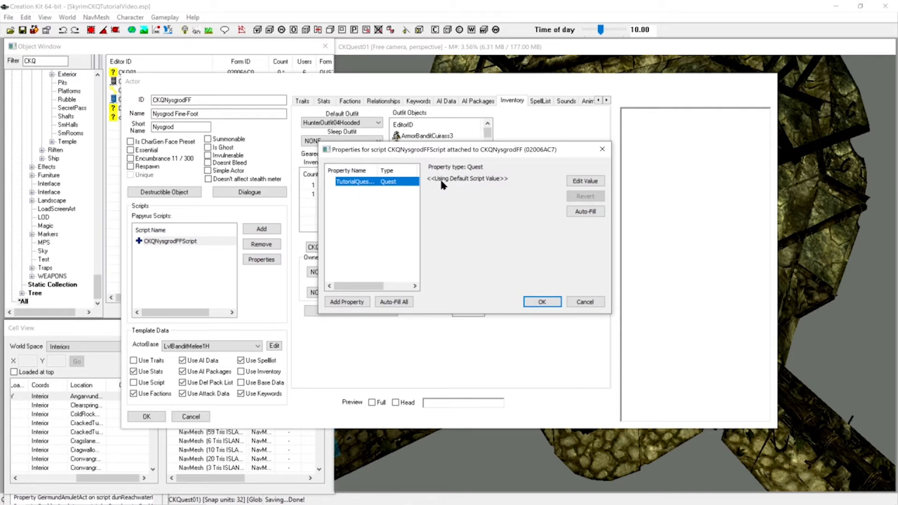
pyautogui.click(586, 181)
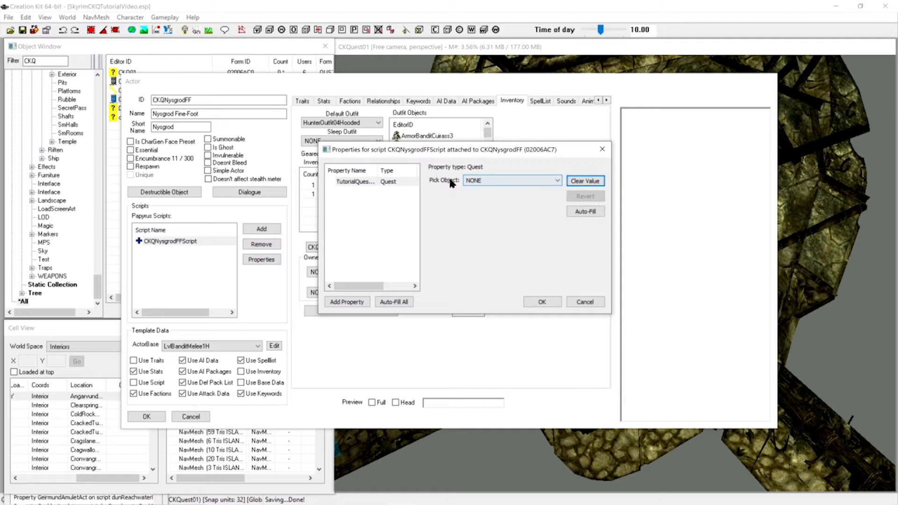
pyautogui.click(482, 181)
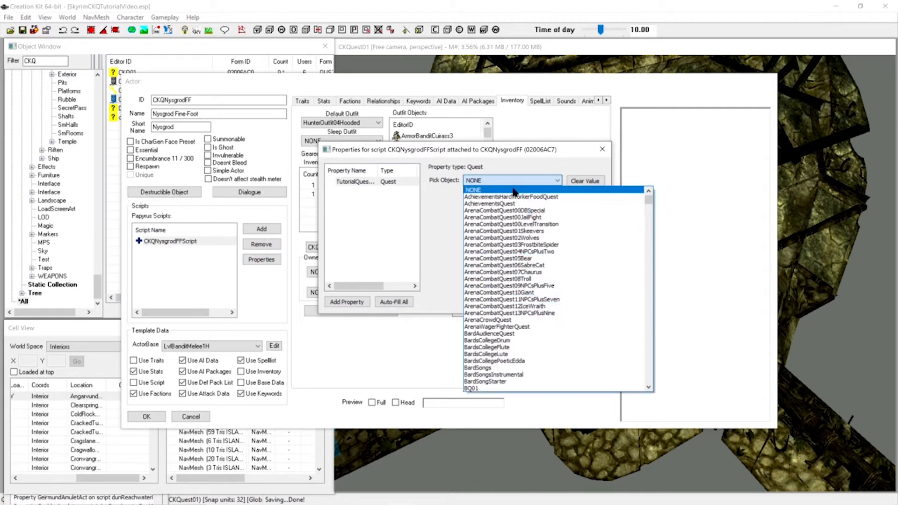
pyautogui.write('CKQ01')
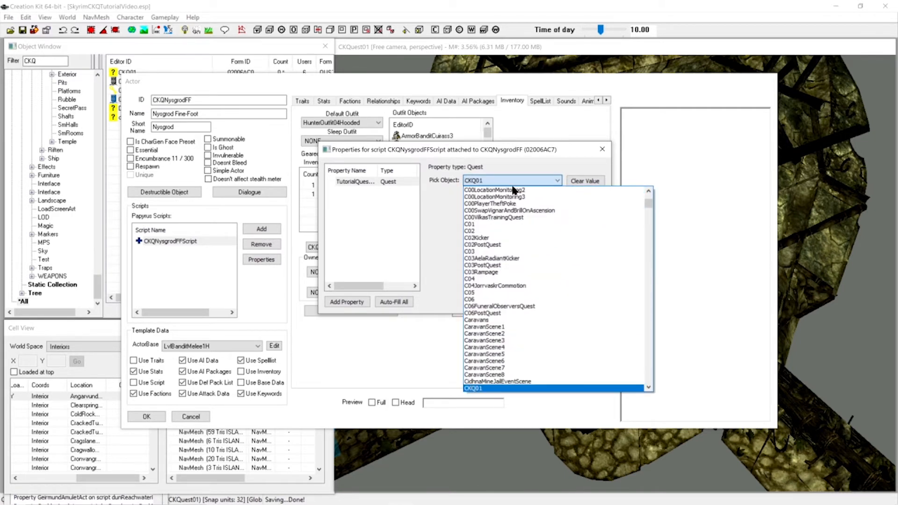
pyautogui.click(512, 184)
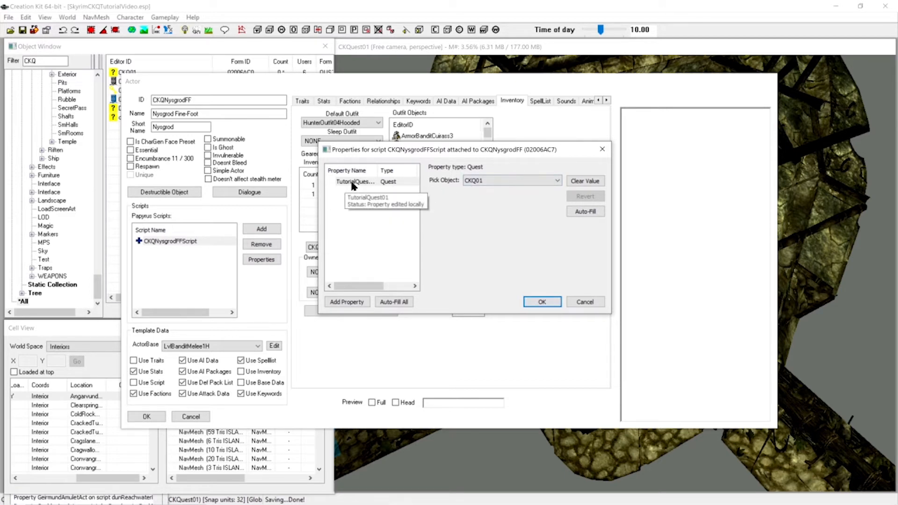
pyautogui.click(542, 302)
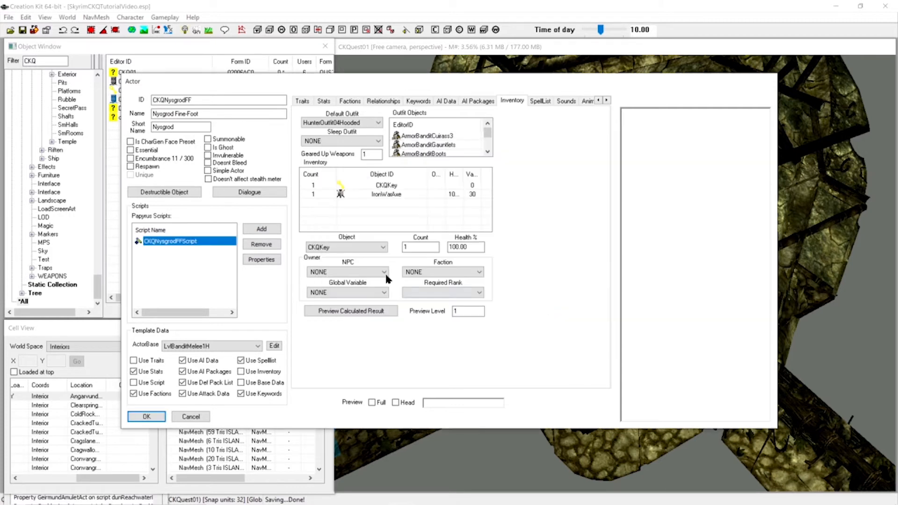
# Open the source code of CKQNysgrodFFScript for editing
pyautogui.click(167, 249)
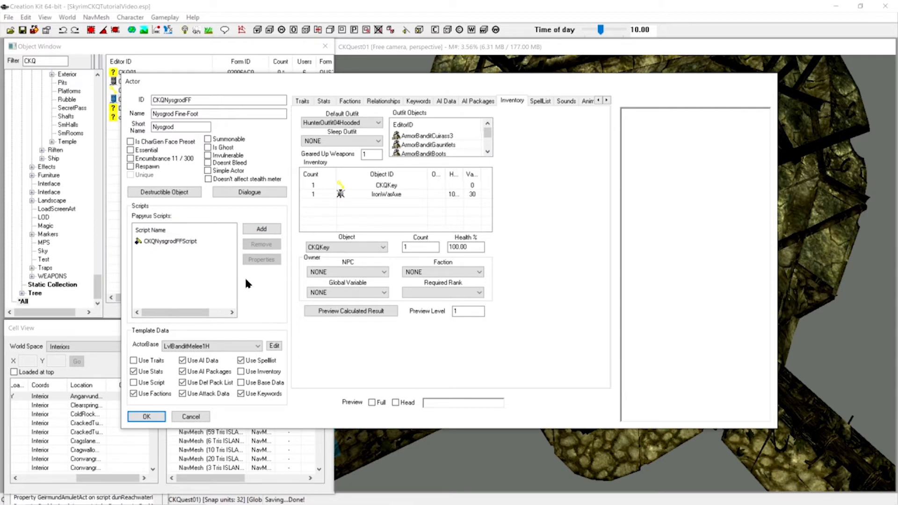
pyautogui.rightClick(179, 242)
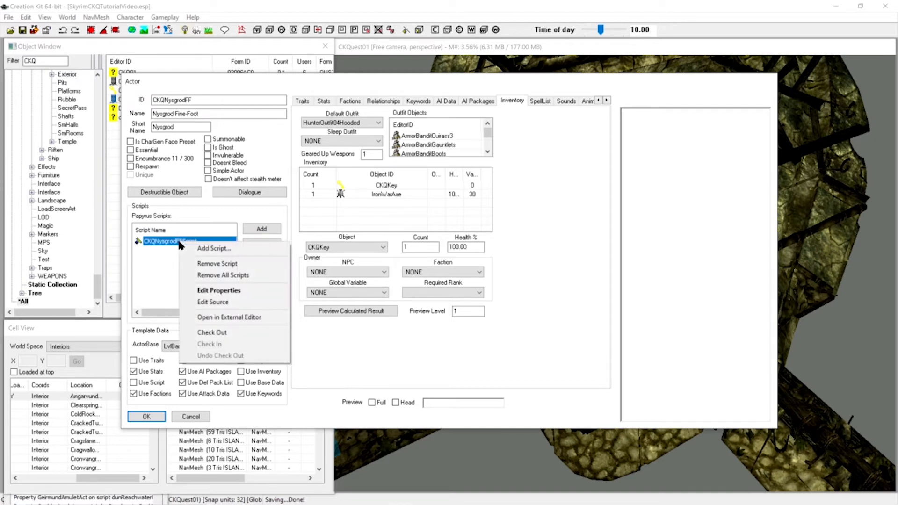
pyautogui.click(218, 303)
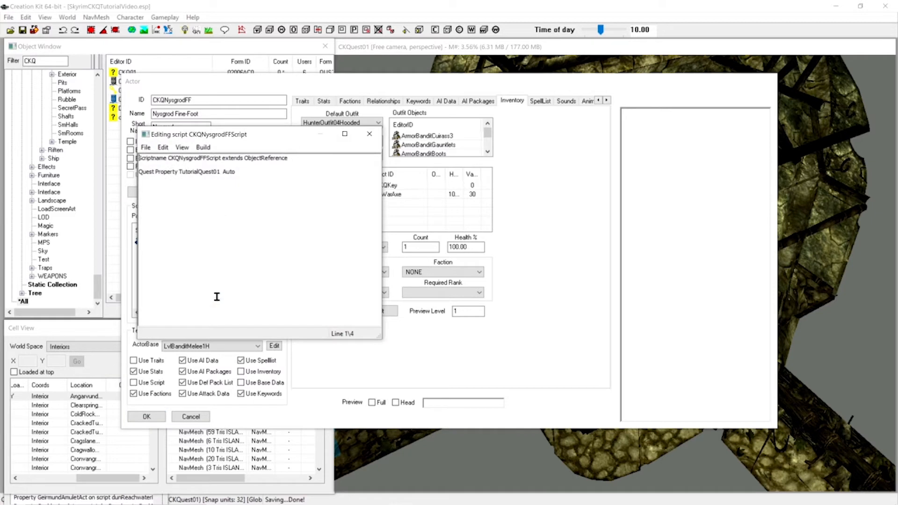
pyautogui.moveTo(227, 134); pyautogui.dragTo(243, 135)
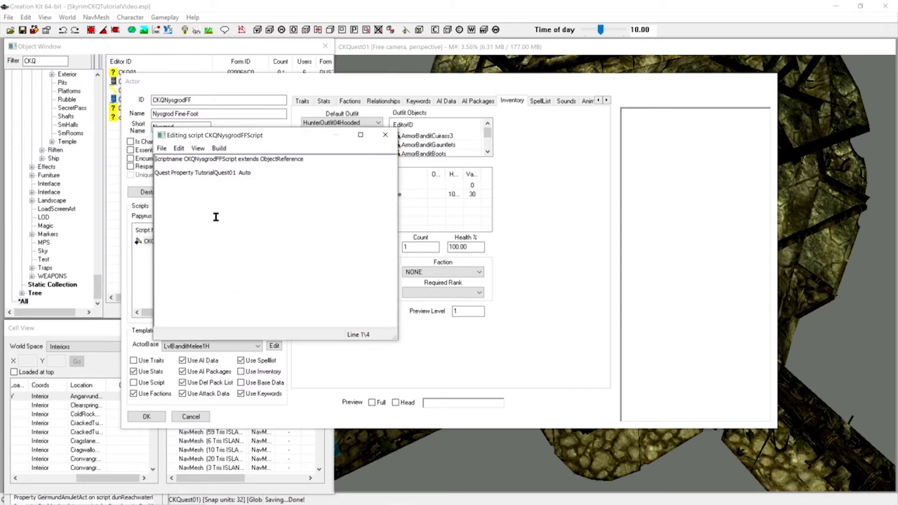
pyautogui.click(216, 218)
# Examine the Scriptname line and the TutorialQuest01 property declaration in the script source
pyautogui.moveTo(321, 160); pyautogui.dragTo(161, 160)
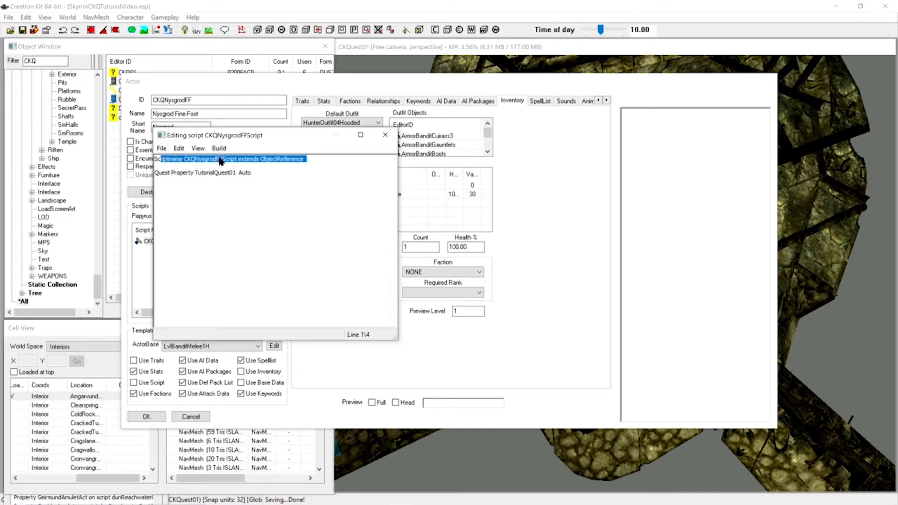
pyautogui.click(253, 161)
pyautogui.click(311, 159)
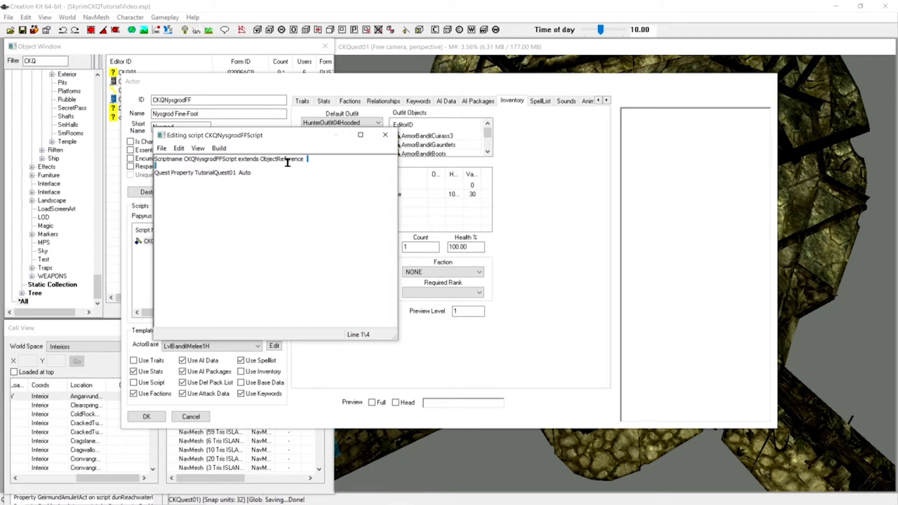
pyautogui.keyDown('shift'); pyautogui.click(210, 159); pyautogui.keyUp('shift')
pyautogui.click(159, 173)
pyautogui.moveTo(253, 174); pyautogui.dragTo(149, 175)
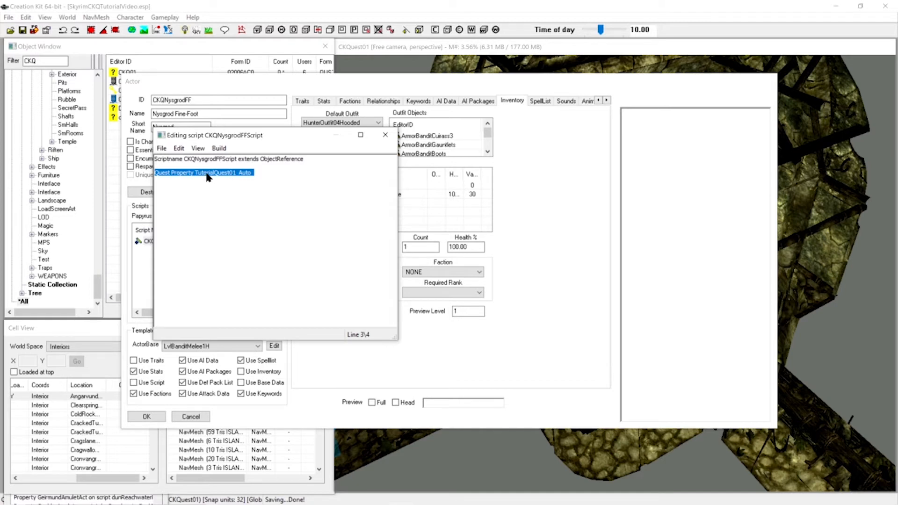
pyautogui.click(155, 174)
pyautogui.click(162, 177)
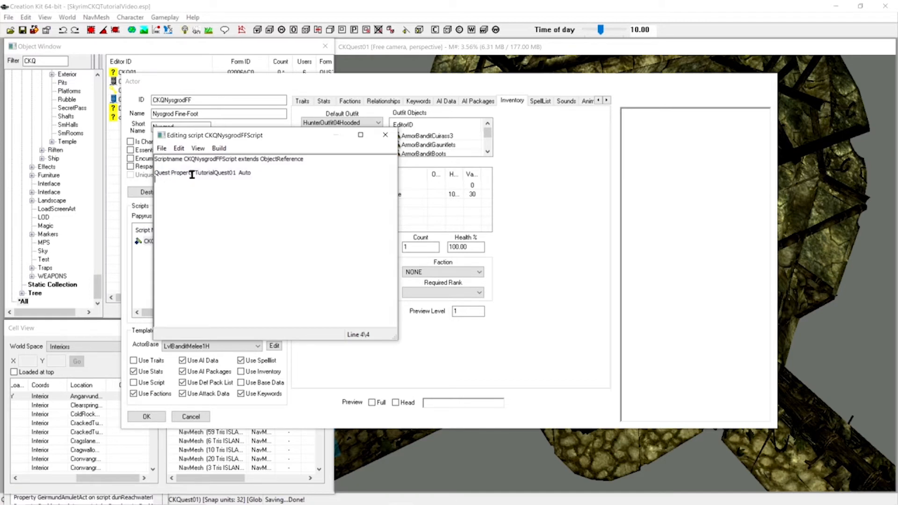
pyautogui.moveTo(228, 174); pyautogui.dragTo(249, 174)
pyautogui.click(257, 175)
# Begin a death event below the property declaration with the line "Event OnDeath(Actor killer)"
pyautogui.click(264, 183)
pyautogui.write('Event OnDeath(Acoto')
pyautogui.press('BackSpace')
pyautogui.press('BackSpace')
pyautogui.press('BackSpace')
pyautogui.write('tor killer)')
pyautogui.press('Return')
# Write the event body as TutorialQuest01.SetObjectiveDisplayed(20) and TutorialQuest01.SetStage(20), closed with EndEvent
pyautogui.write('TutorialQuest01.SetObjectiveDisplay')
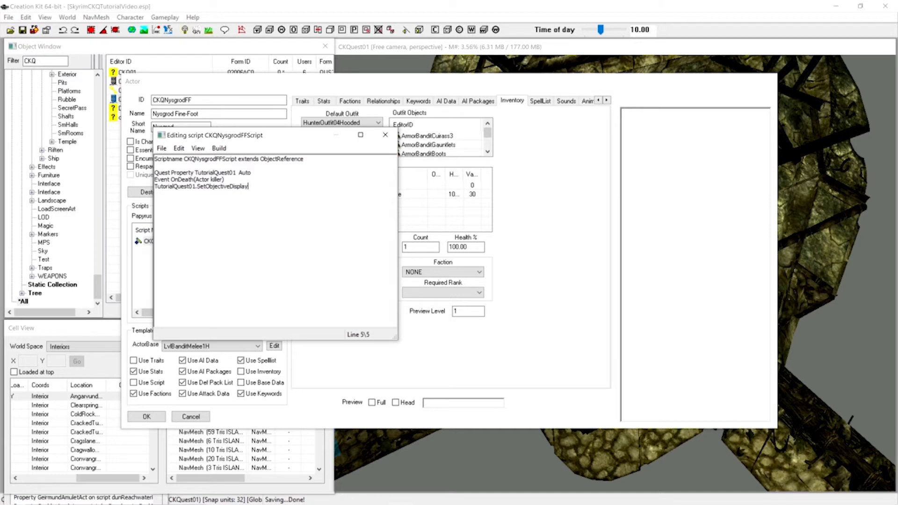
pyautogui.write('ed(20)')
pyautogui.write('Tutoria')
pyautogui.write('lQuest01')
pyautogui.write('.Set')
pyautogui.write('Stage')
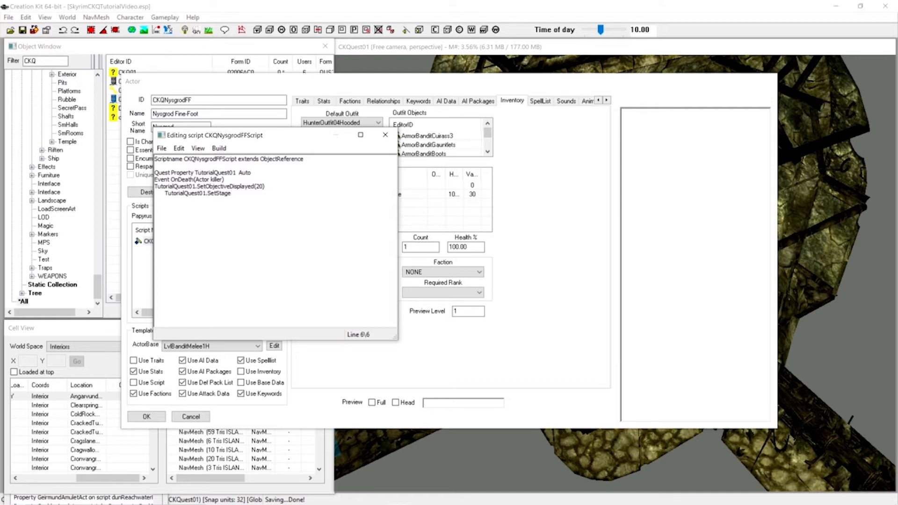
pyautogui.write('(20)')
pyautogui.press('Return')
pyautogui.write('EndEvent')
# Save and compile CKQNysgrodFFScript, and check the compiler output for errors
pyautogui.moveTo(180, 200); pyautogui.dragTo(152, 185)
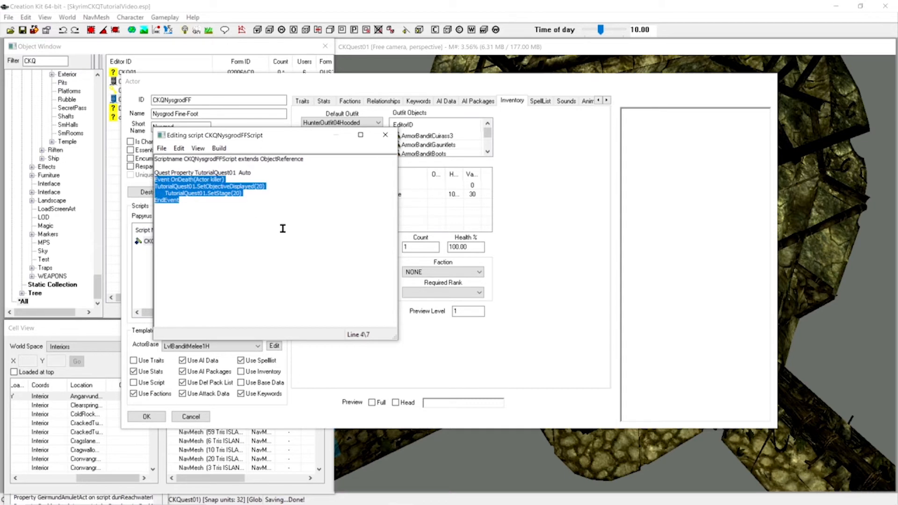
pyautogui.click(253, 214)
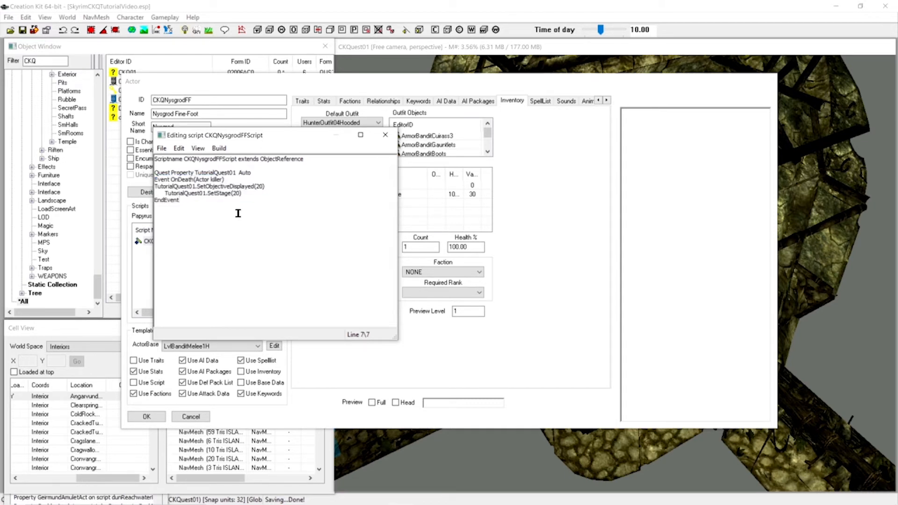
pyautogui.hotkey('ctrl', 's')
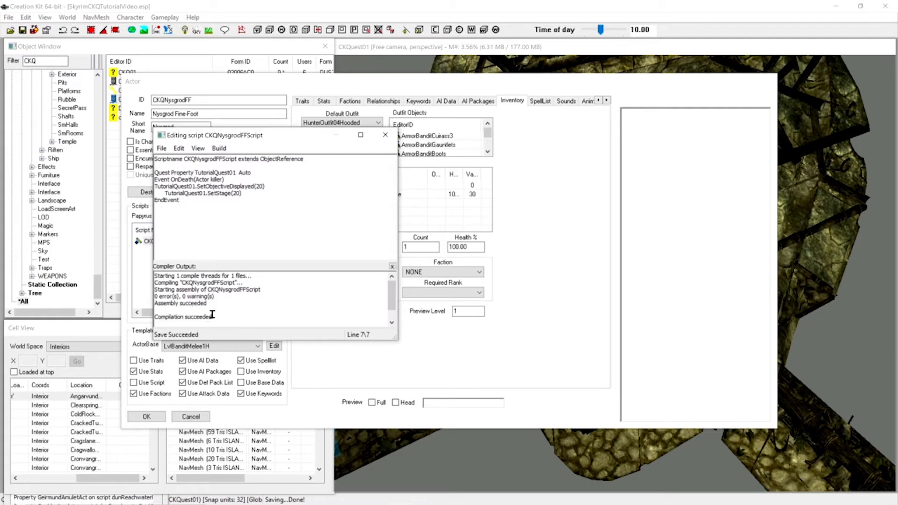
pyautogui.moveTo(225, 295); pyautogui.dragTo(147, 296)
pyautogui.click(259, 295)
# Try compiling with a stray @ after EndEvent, decline the save, and recompile without the character
pyautogui.click(199, 203)
pyautogui.hotkey('ctrl', 's')
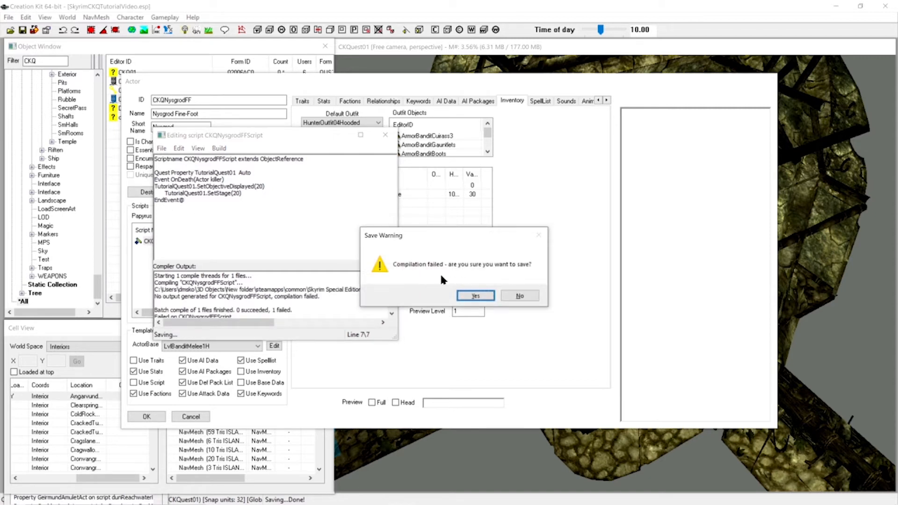
pyautogui.click(516, 295)
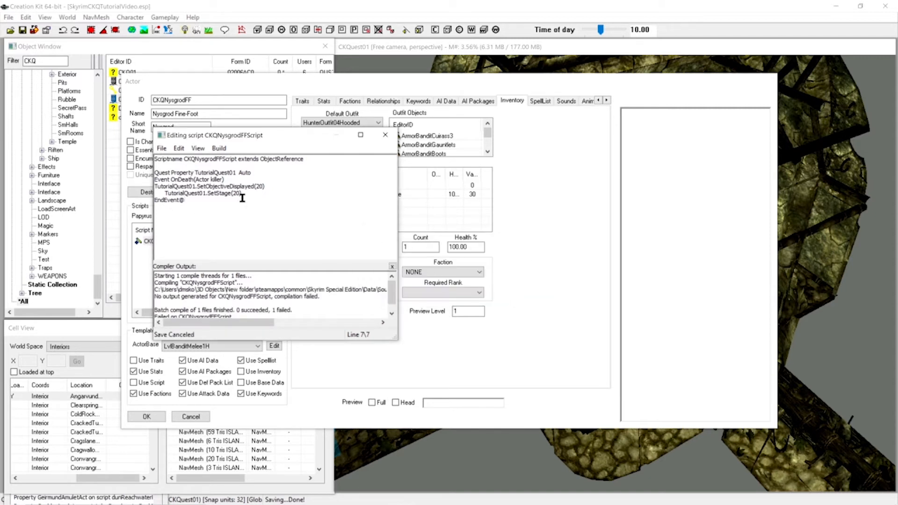
pyautogui.press('BackSpace')
pyautogui.hotkey('ctrl', 's')
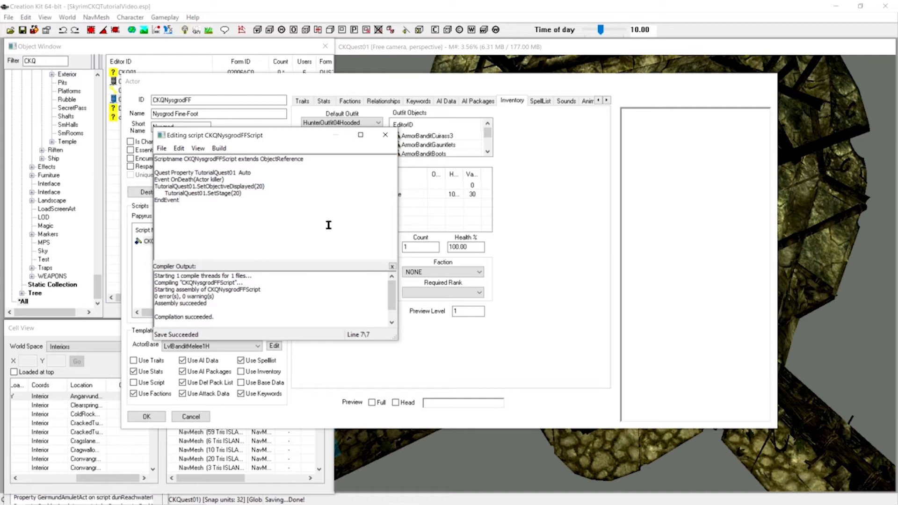
# Reopen the source of CKQNysgrodFFScript and examine the OnDeath event line by line, from its header to EndEvent
pyautogui.click(385, 135)
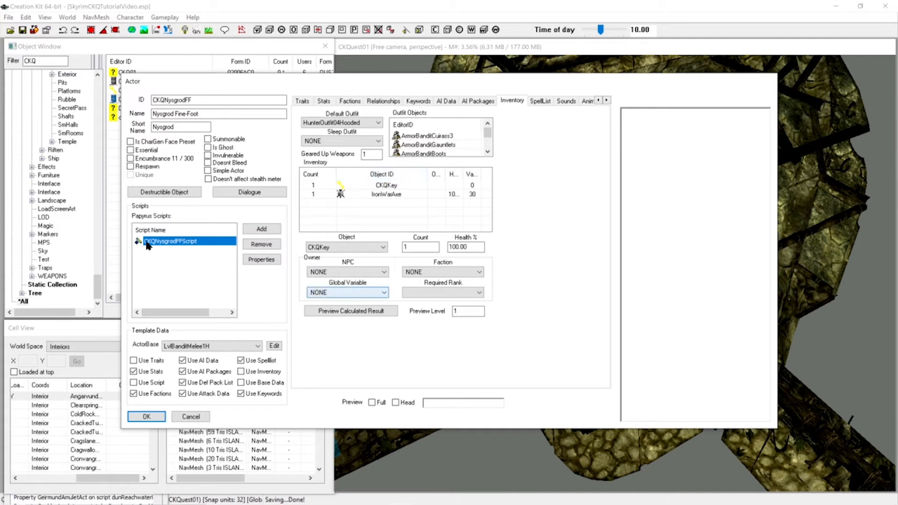
pyautogui.rightClick(167, 241)
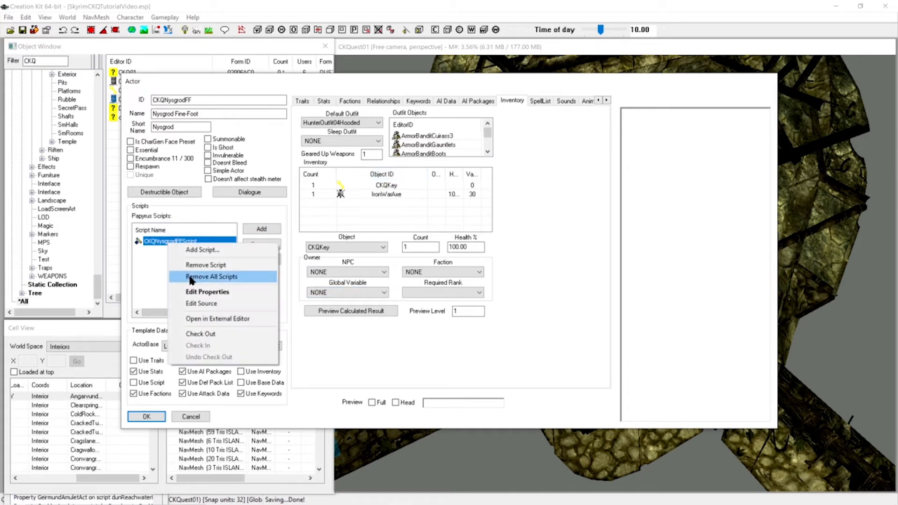
pyautogui.click(206, 304)
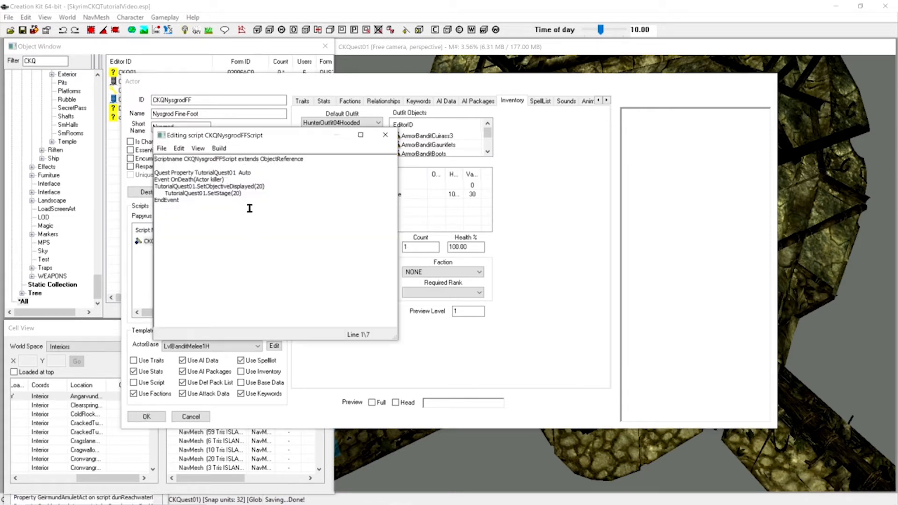
pyautogui.moveTo(239, 181); pyautogui.dragTo(151, 181)
pyautogui.click(175, 181)
pyautogui.doubleClick(175, 180)
pyautogui.moveTo(195, 181); pyautogui.dragTo(210, 181)
pyautogui.doubleClick(217, 181)
pyautogui.click(209, 186)
pyautogui.doubleClick(219, 180)
pyautogui.click(189, 186)
pyautogui.moveTo(155, 186); pyautogui.dragTo(195, 187)
pyautogui.moveTo(197, 187)
pyautogui.mouseDown()
pyautogui.moveTo(272, 187)
pyautogui.moveTo(196, 187)
pyautogui.mouseUp()
pyautogui.click(167, 193)
pyautogui.moveTo(166, 193); pyautogui.dragTo(247, 195)
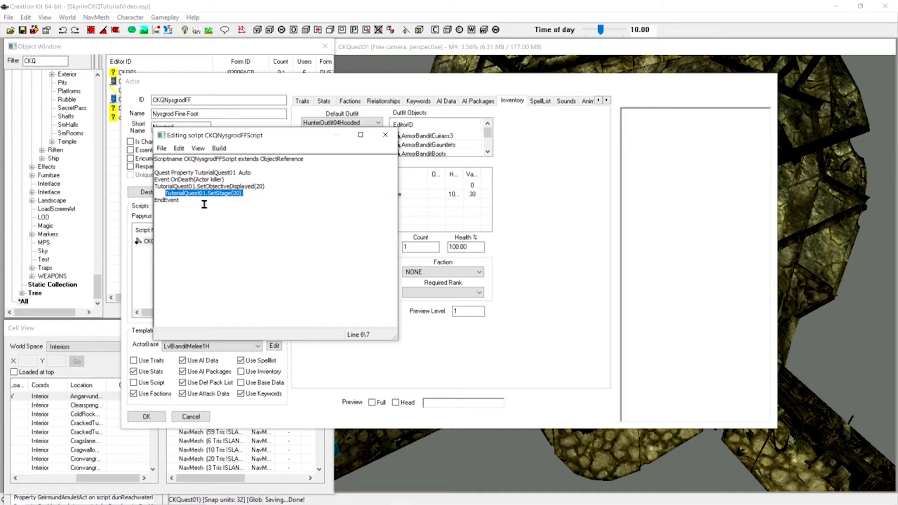
pyautogui.click(247, 194)
pyautogui.moveTo(192, 202); pyautogui.dragTo(145, 202)
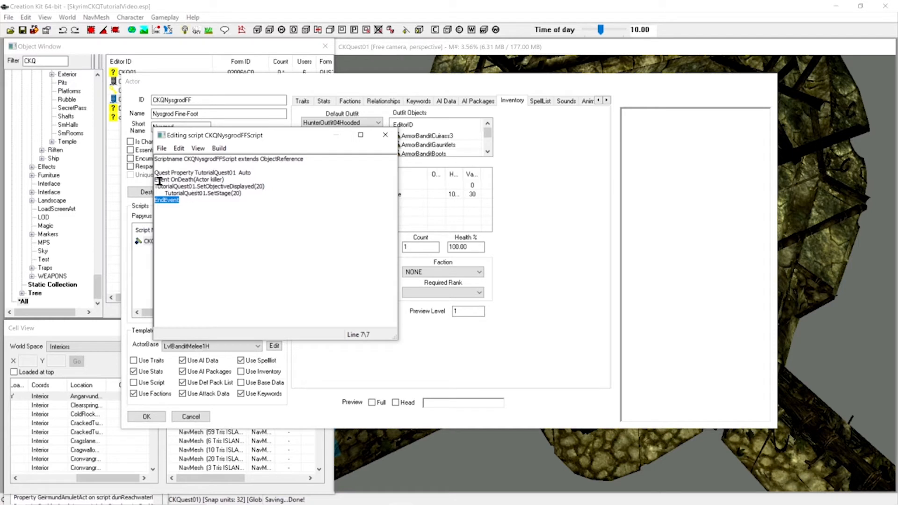
pyautogui.click(159, 180)
pyautogui.click(201, 205)
# Save and close the script source, accept the changes to CKQNysgrodFF, and save the plugin
pyautogui.hotkey('ctrl', 's')
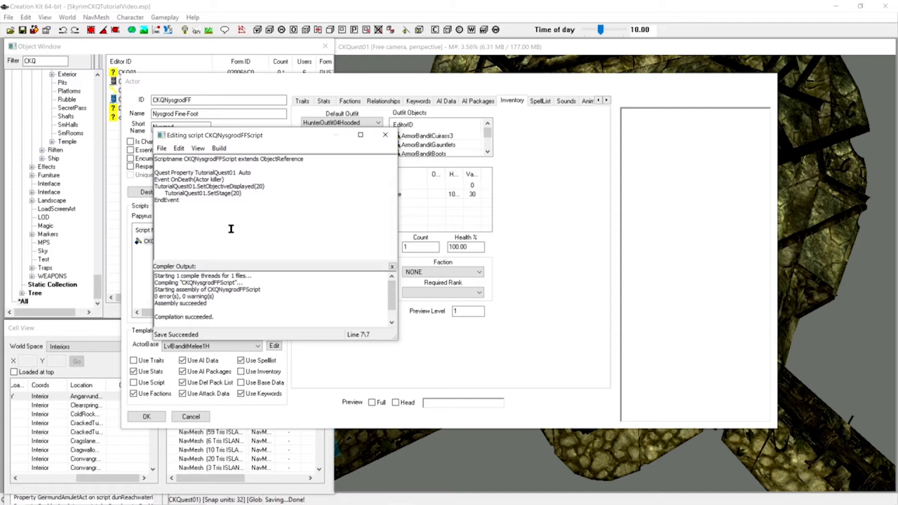
pyautogui.click(387, 135)
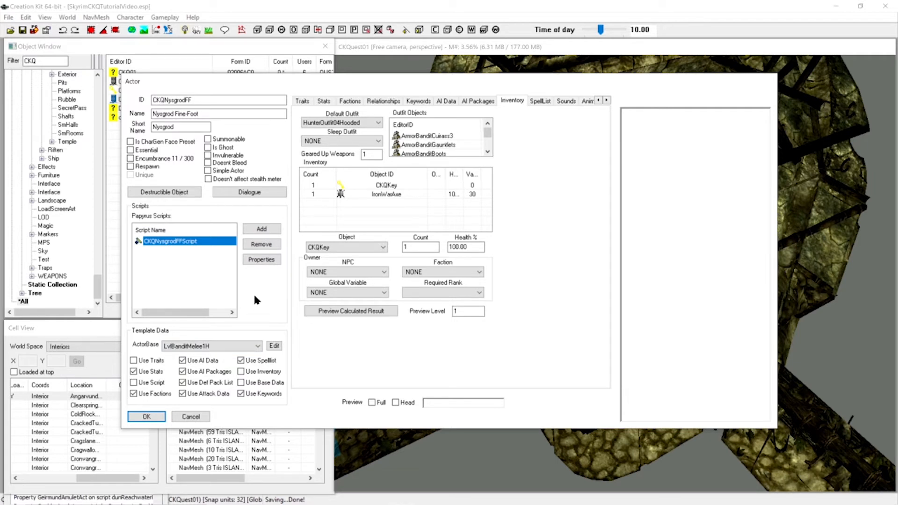
pyautogui.click(146, 417)
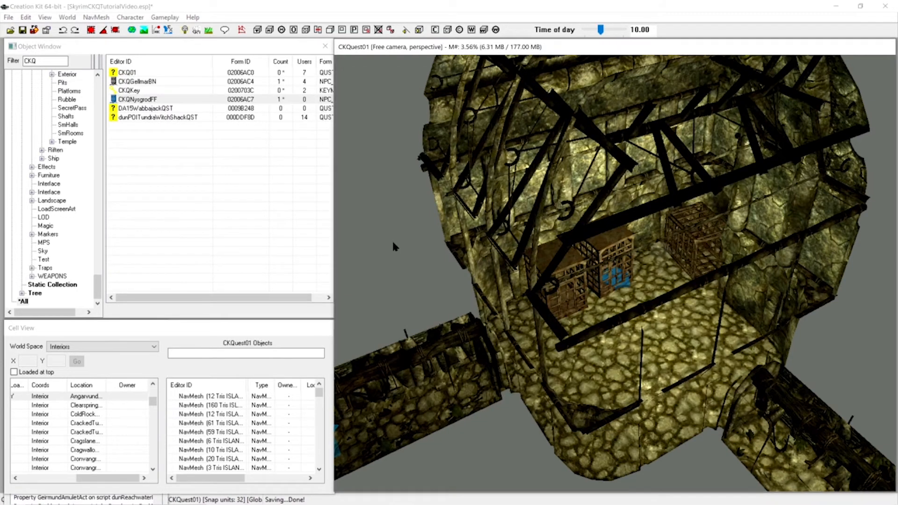
pyautogui.hotkey('ctrl', 's')
# Open the CKQKey record and filter the scripts available to add to it by CKQKeyScript01
pyautogui.click(41, 56)
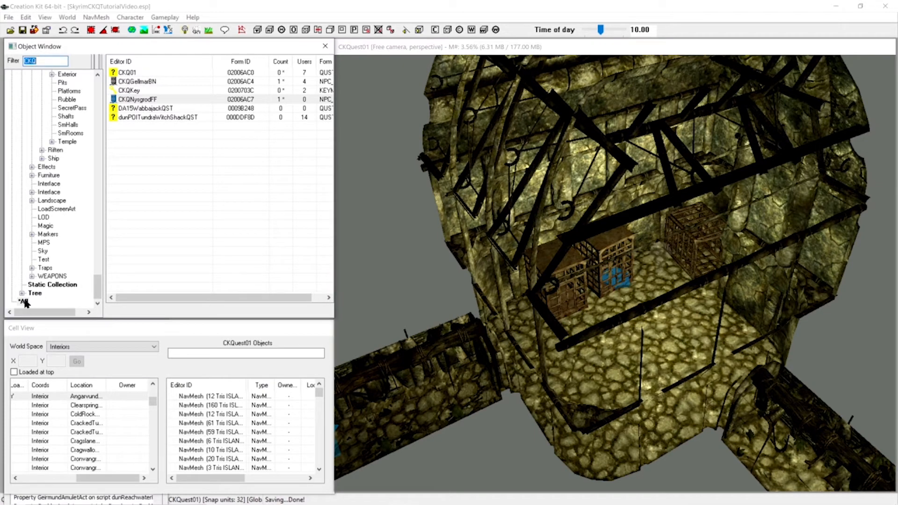
pyautogui.doubleClick(145, 91)
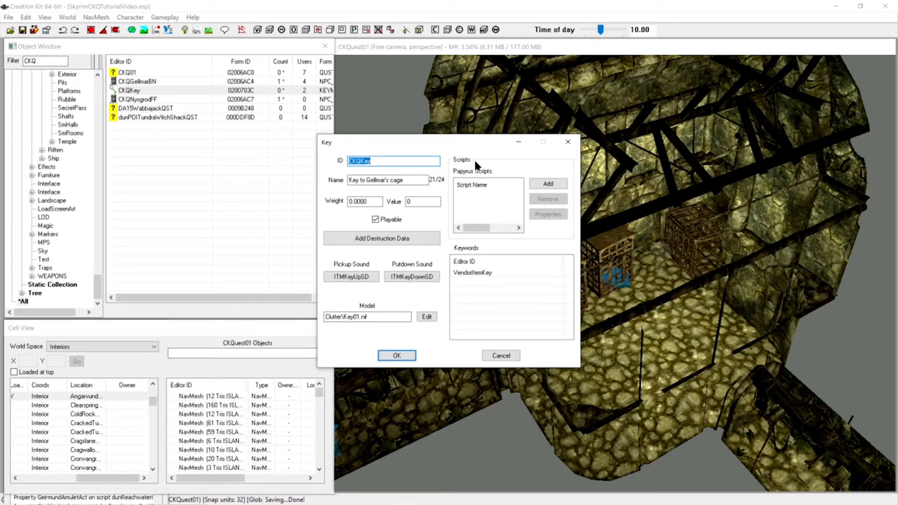
pyautogui.click(486, 202)
pyautogui.click(540, 184)
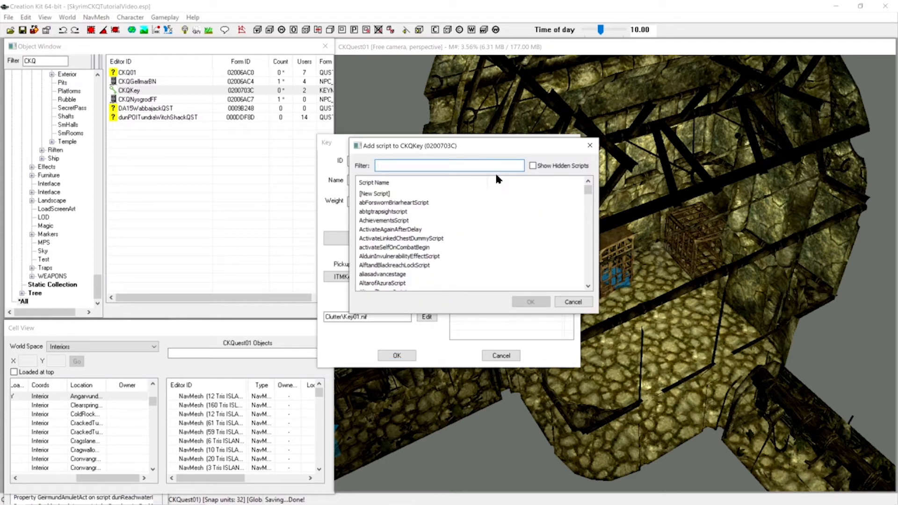
pyautogui.write('CK')
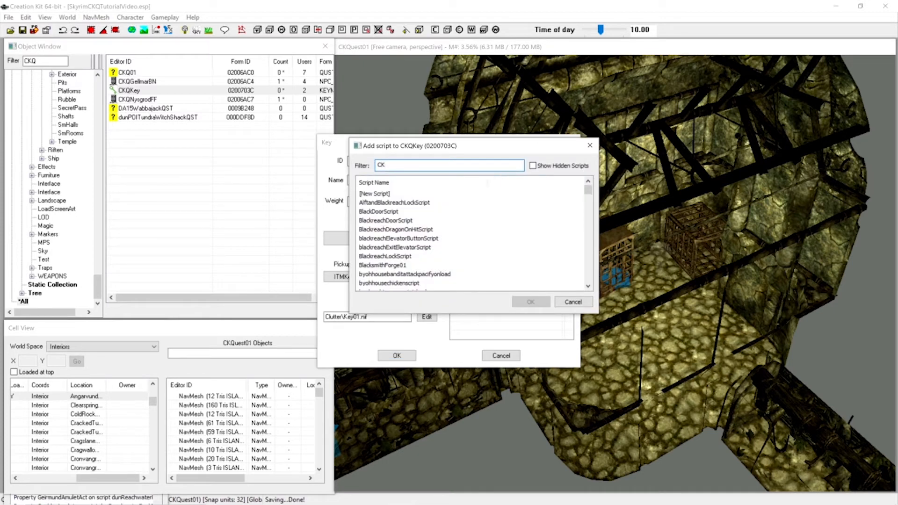
pyautogui.write('QKey')
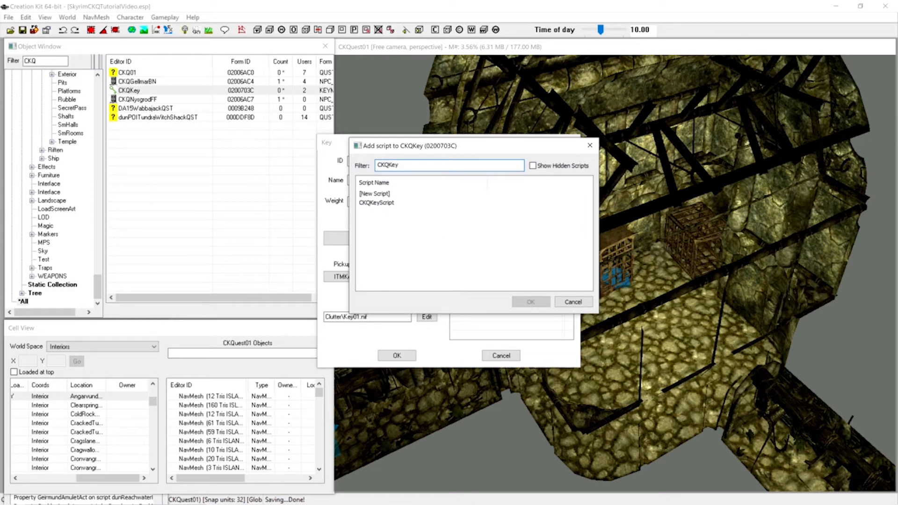
pyautogui.write('Script01')
# Add a new script named CKQKeyScript01 to the key
pyautogui.hotkey('ctrl', 'a')
pyautogui.click(385, 194)
pyautogui.click(532, 302)
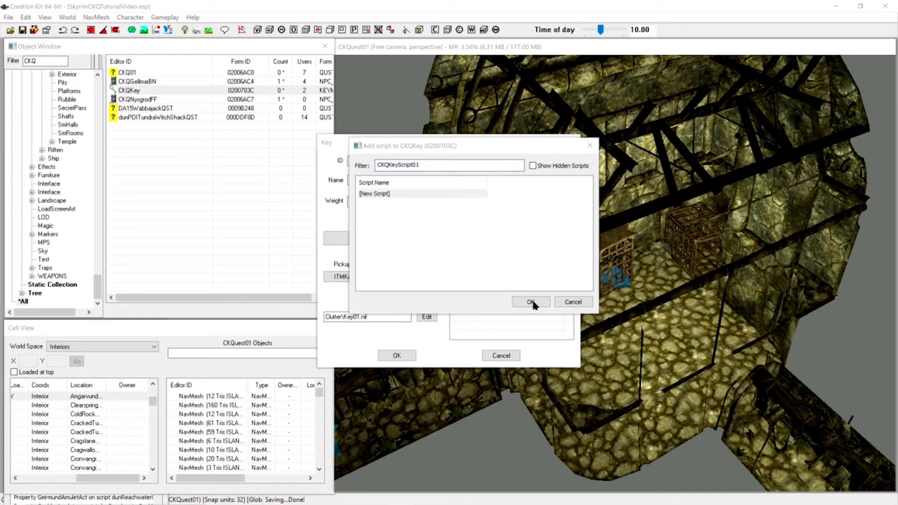
pyautogui.moveTo(424, 181); pyautogui.dragTo(377, 185)
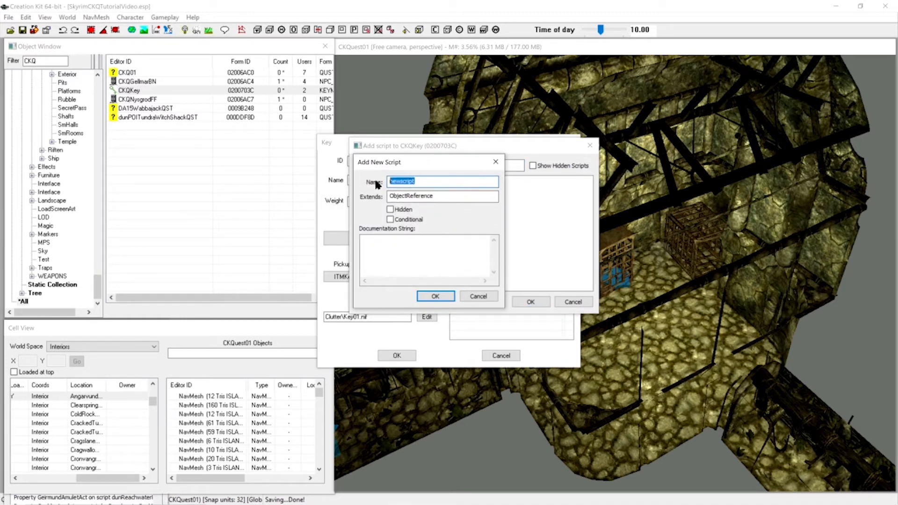
pyautogui.write('CKQKeyScript01')
pyautogui.click(436, 297)
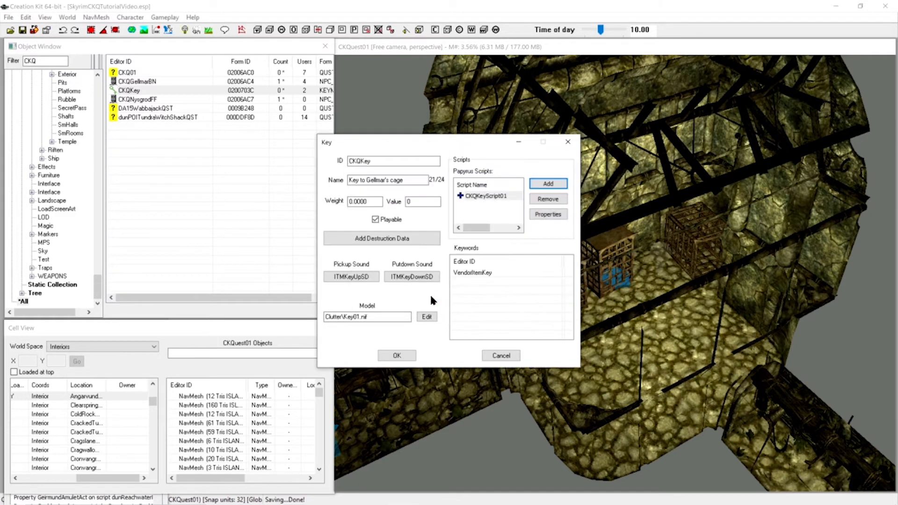
# Open the properties of CKQKeyScript01 on the key
pyautogui.click(468, 196)
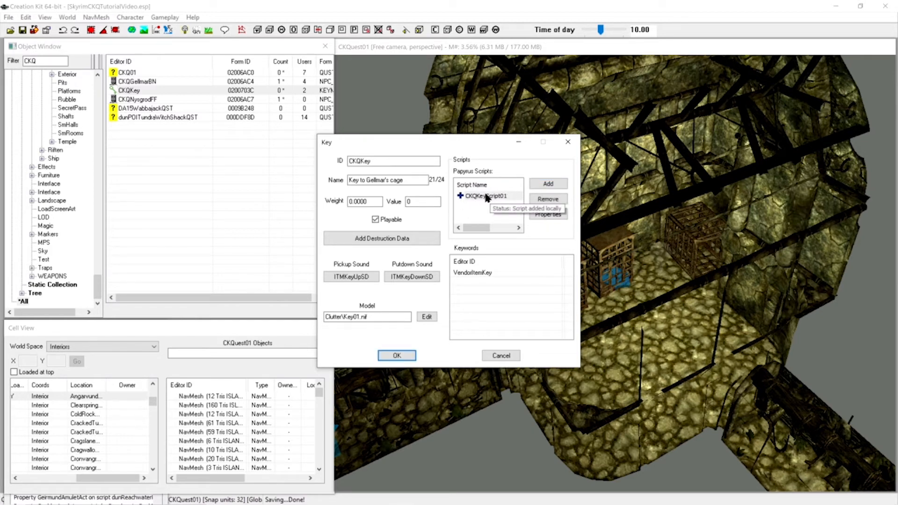
pyautogui.click(487, 197)
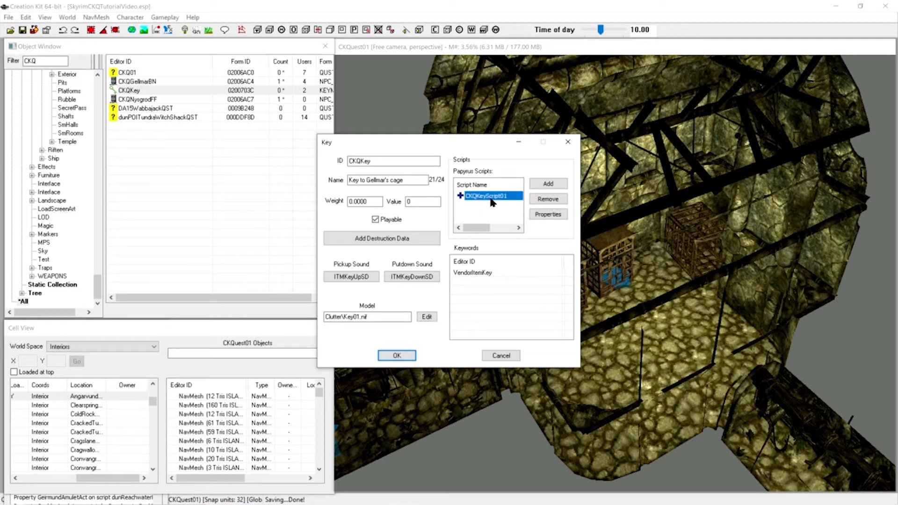
pyautogui.click(534, 215)
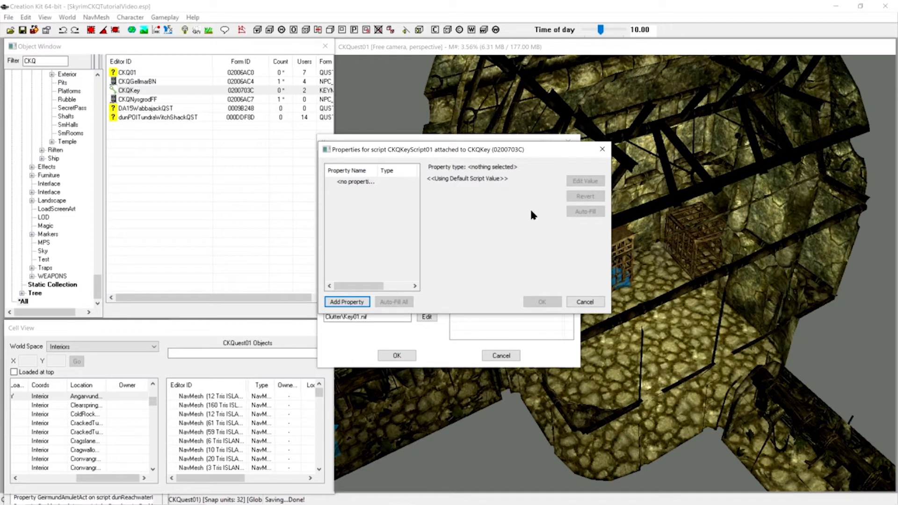
pyautogui.click(346, 301)
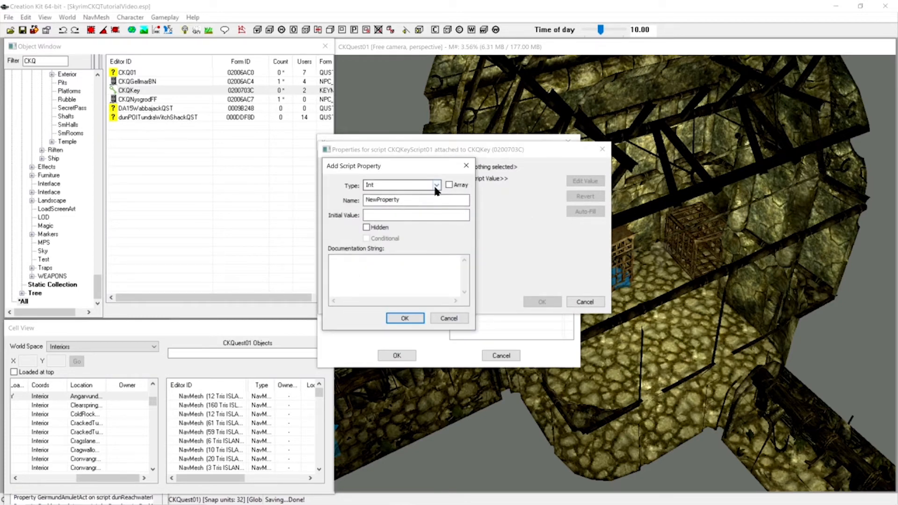
pyautogui.click(445, 317)
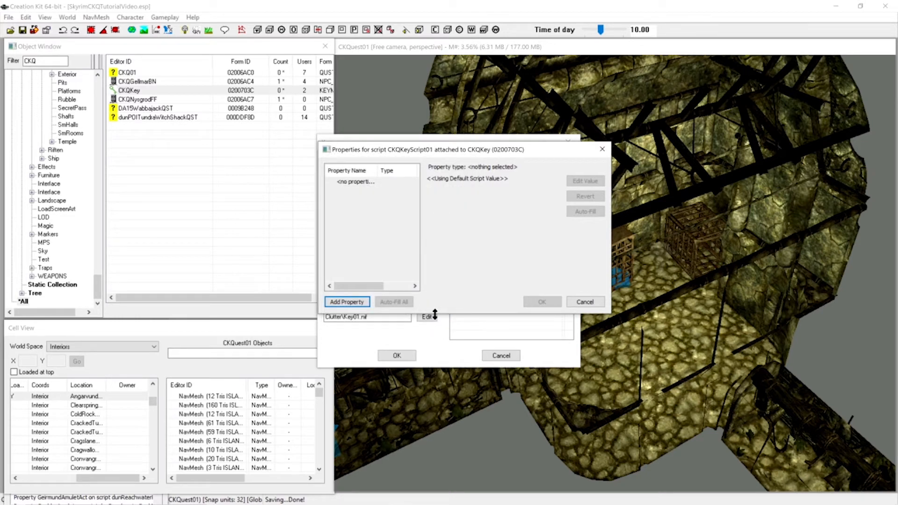
# Start a new property on CKQKeyScript01 and set its type to Quest
pyautogui.click(352, 304)
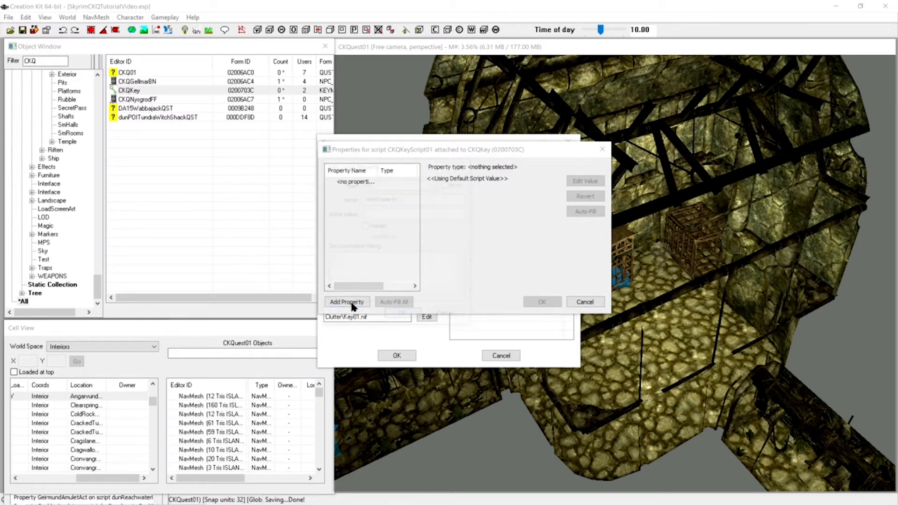
pyautogui.click(436, 184)
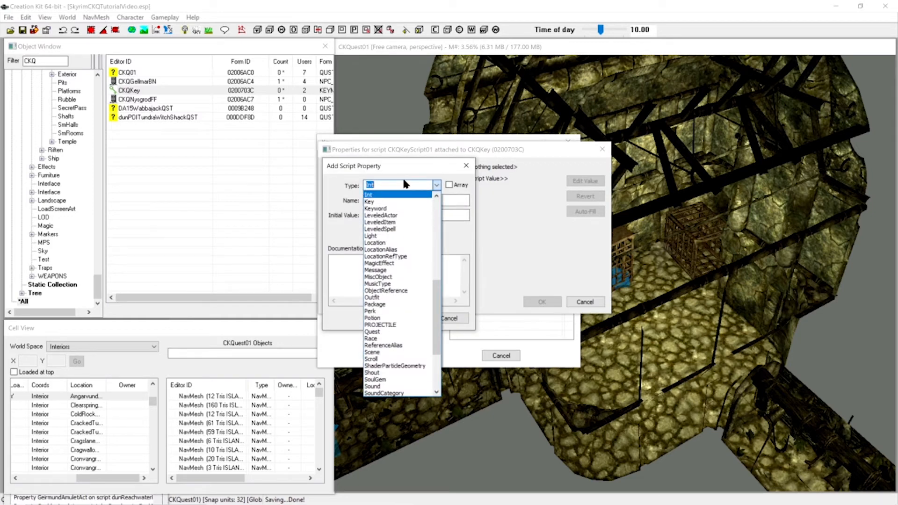
pyautogui.write('qu')
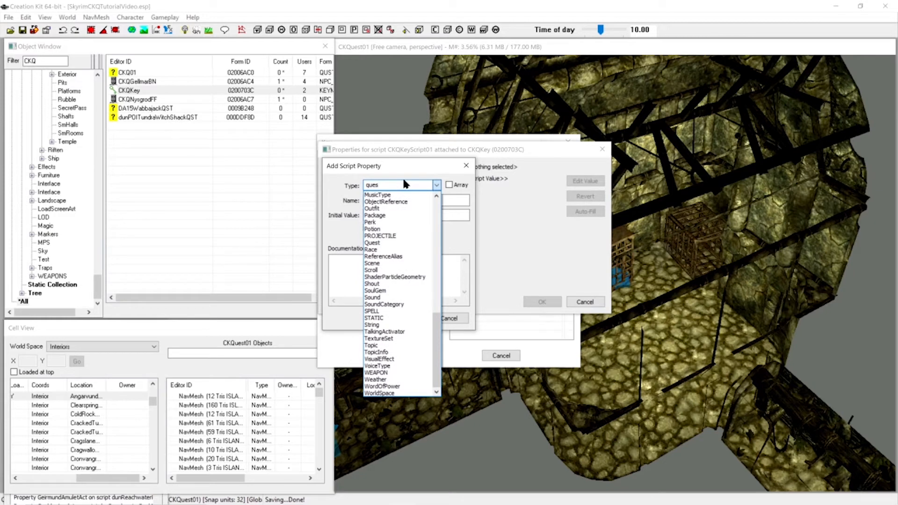
pyautogui.write('es')
pyautogui.click(381, 236)
pyautogui.click(436, 185)
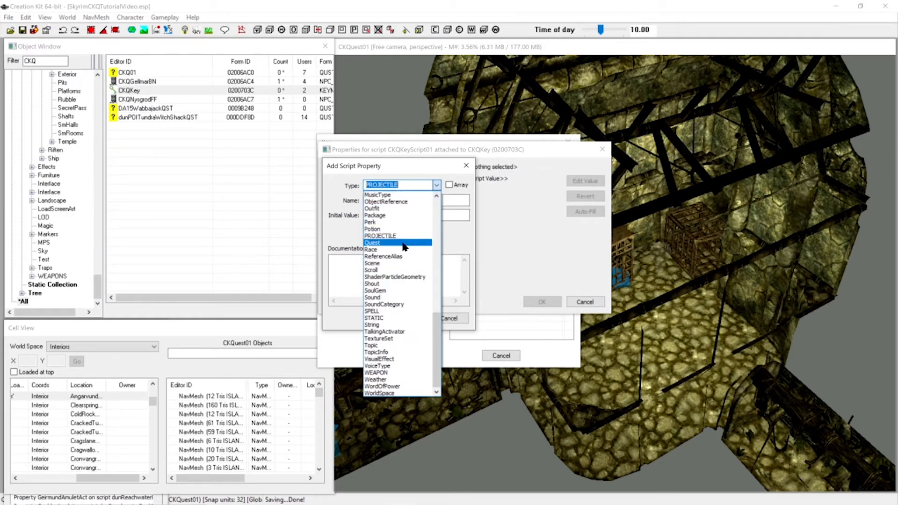
pyautogui.click(402, 243)
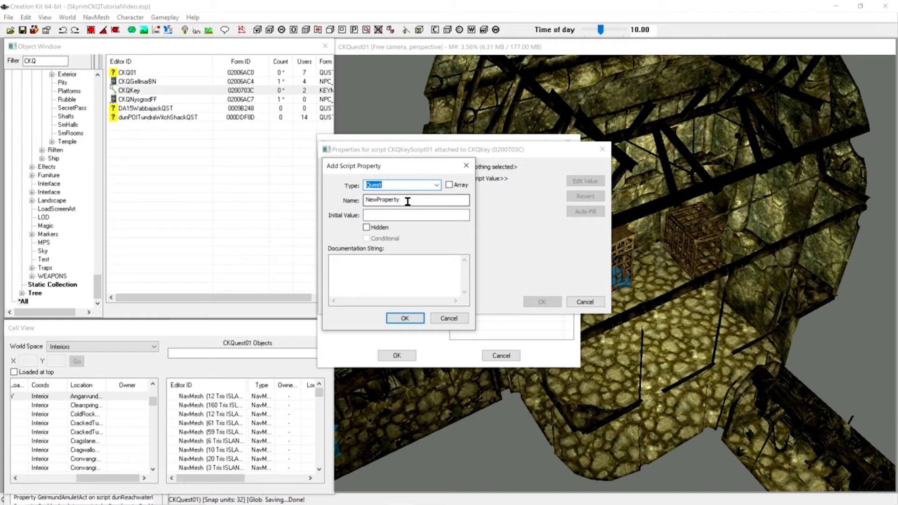
# Name the new Quest property CKQ01, add it, check its assigned object, and accept the script's properties
pyautogui.moveTo(408, 201); pyautogui.dragTo(361, 206)
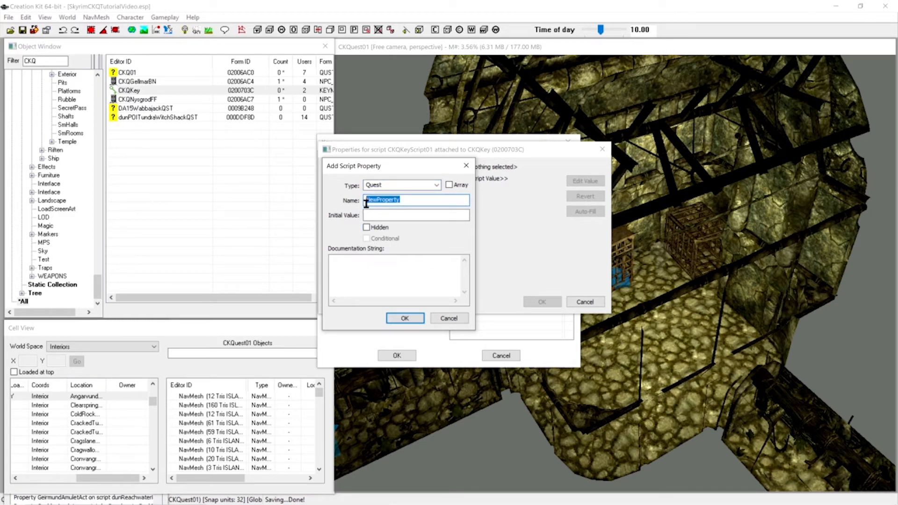
pyautogui.write('CKQ01')
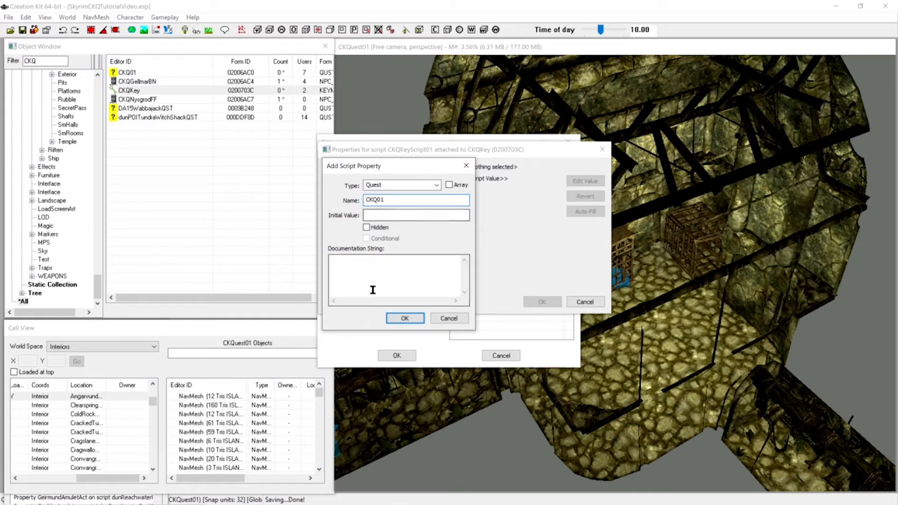
pyautogui.click(408, 318)
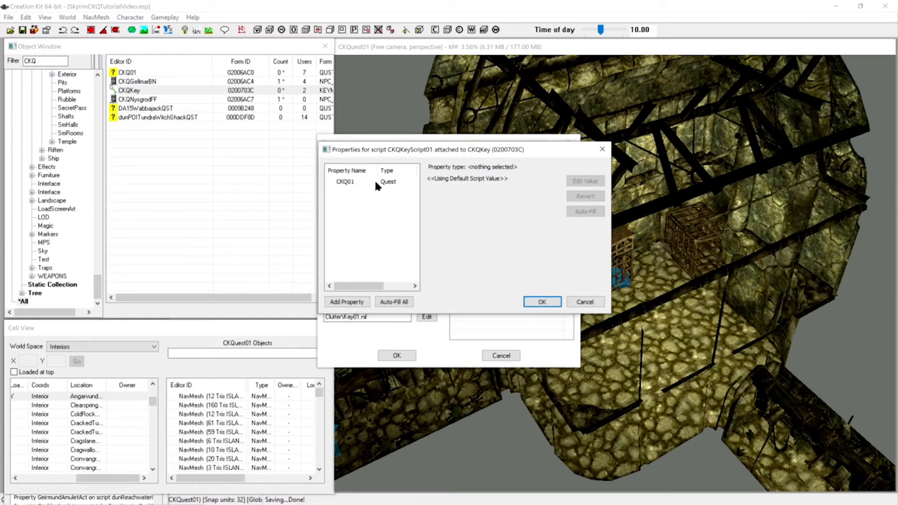
pyautogui.click(377, 183)
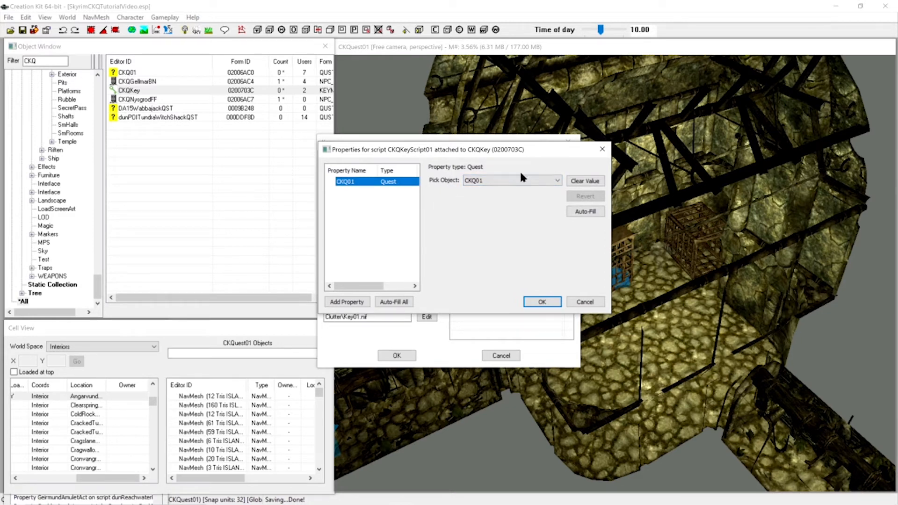
pyautogui.click(542, 301)
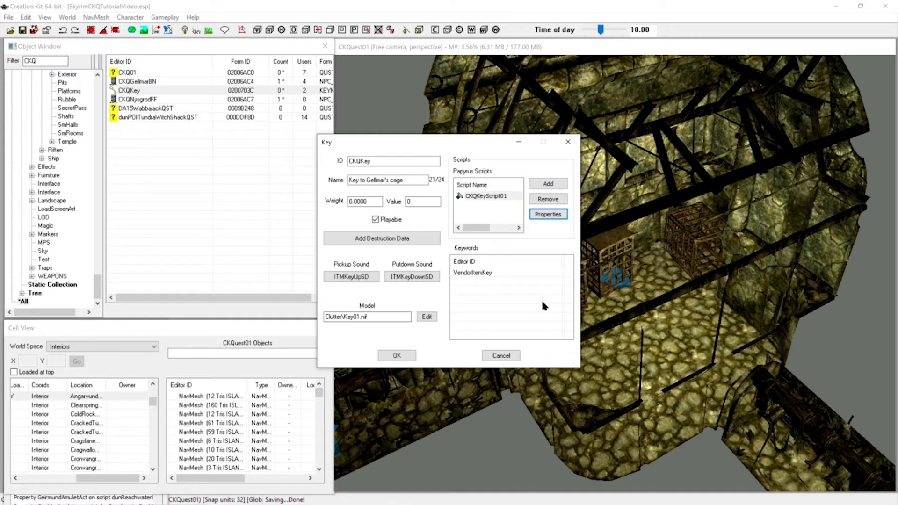
# Open the source of CKQKeyScript01 for editing and examine its CKQ01 property declaration
pyautogui.click(480, 196)
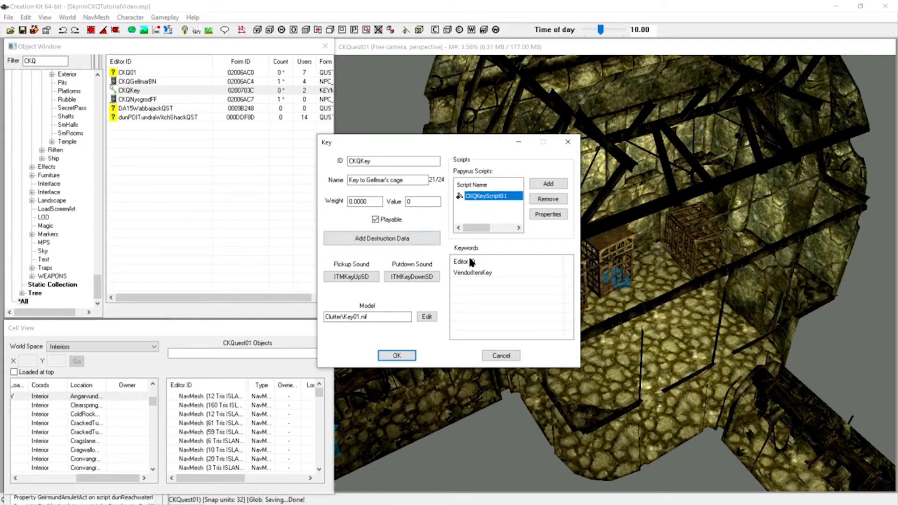
pyautogui.rightClick(485, 197)
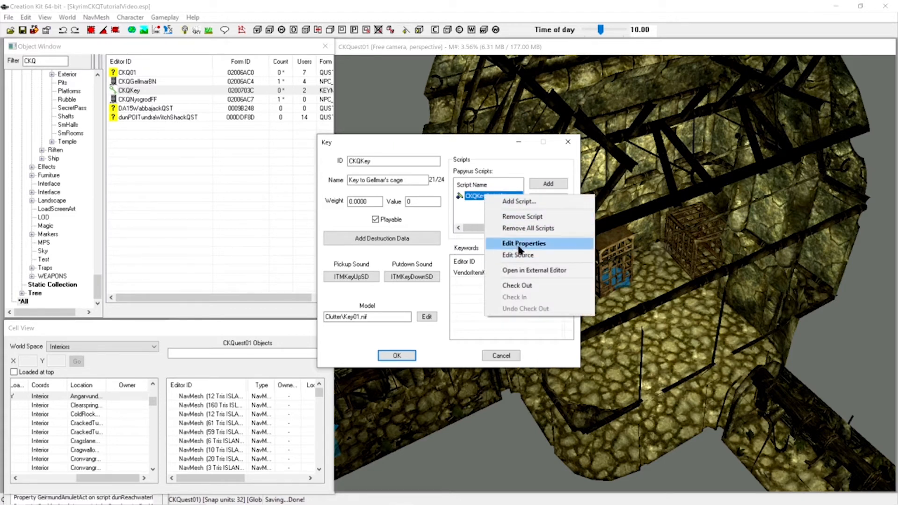
pyautogui.click(522, 257)
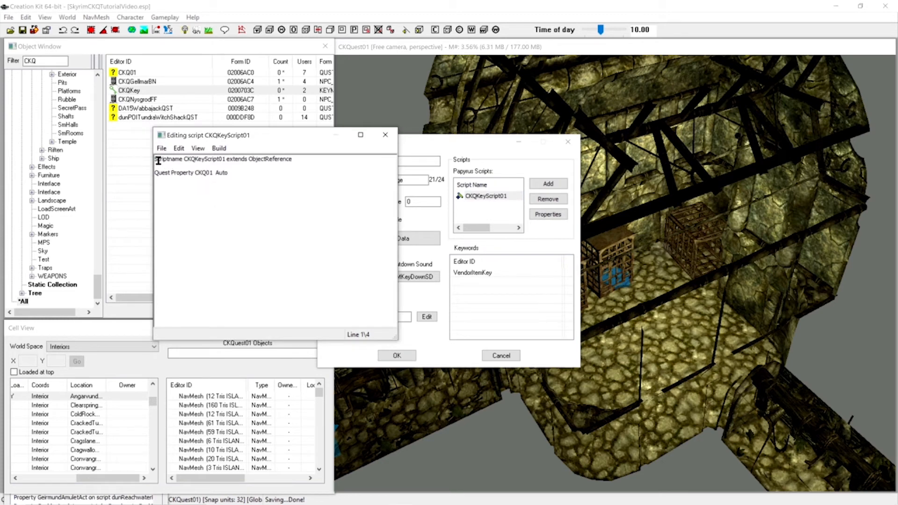
pyautogui.click(238, 185)
pyautogui.moveTo(196, 174); pyautogui.dragTo(215, 173)
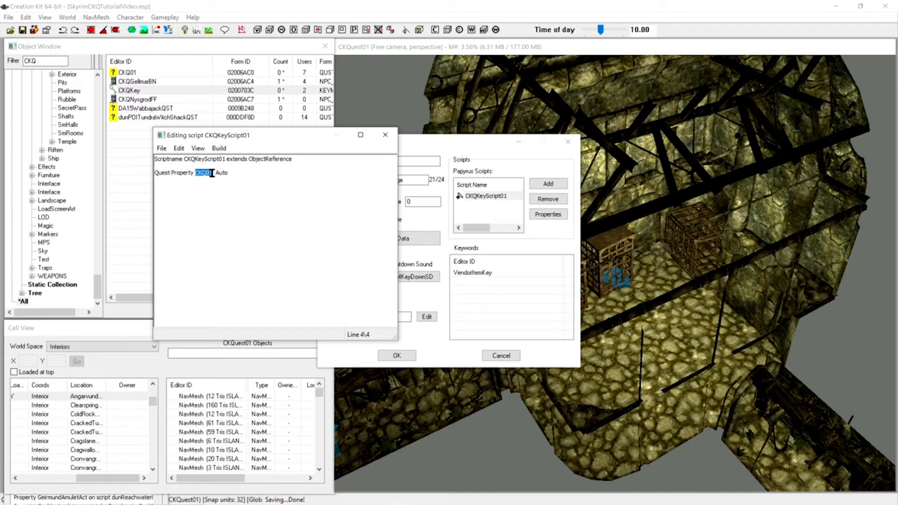
# Below the property, write the header Event OnContainerChanged(ObjectReference newContainer, ObjectReference oldContainer)
pyautogui.click(226, 192)
pyautogui.write('Event OnContainerChanged(ObjectReference')
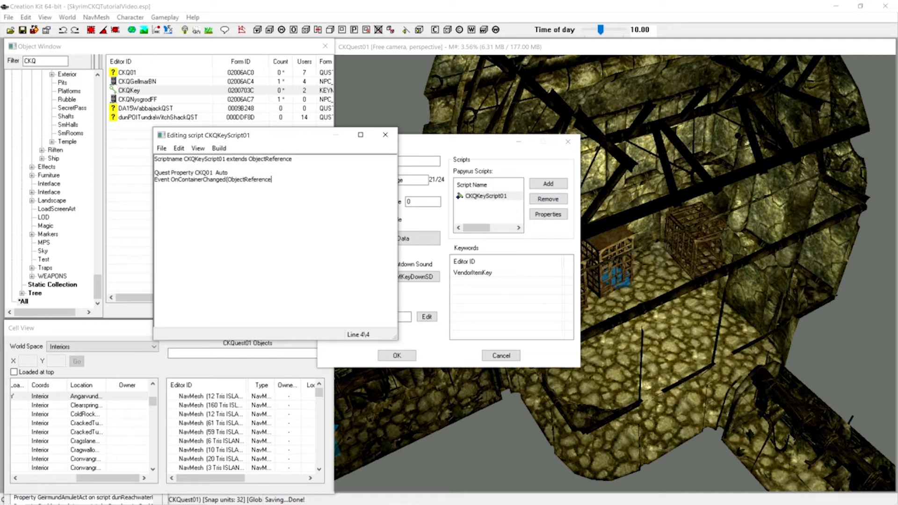
pyautogui.write(' newContainer,')
pyautogui.write('ObjectReference old')
pyautogui.write('Container')
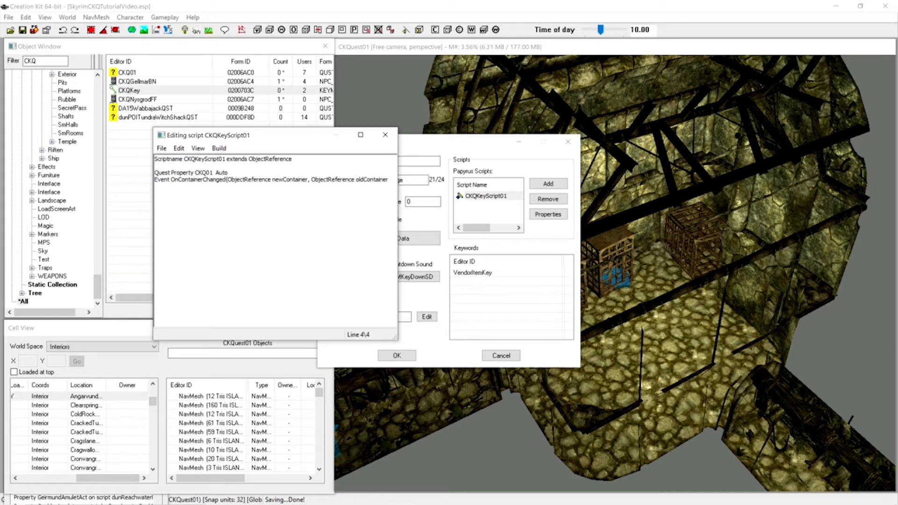
pyautogui.write(') \t')
# Inside the event, write the condition if (newContainer == Game.GetPlayer())
pyautogui.write('if')
pyautogui.write(' (')
pyautogui.write('new')
pyautogui.write('Contai')
pyautogui.write('ner')
pyautogui.write(' ==')
pyautogui.write(' Game')
pyautogui.write('.Get')
pyautogui.write('Player')
pyautogui.write('())')
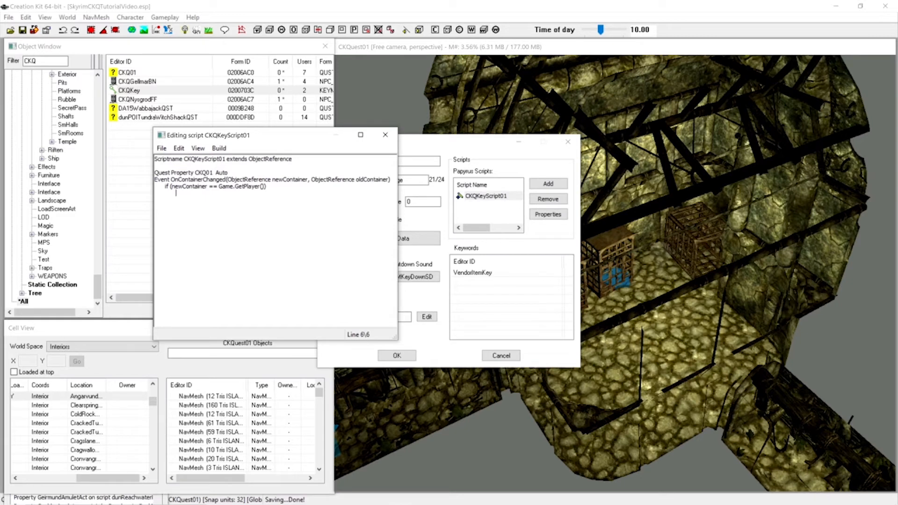
# Under the if condition, write a CKQ01.SetObjectiveDisplayed call
pyautogui.write('CKQ01')
pyautogui.write('.S')
pyautogui.write('et')
pyautogui.write('ObjectiveDisplayed')
pyautogui.write('(3')
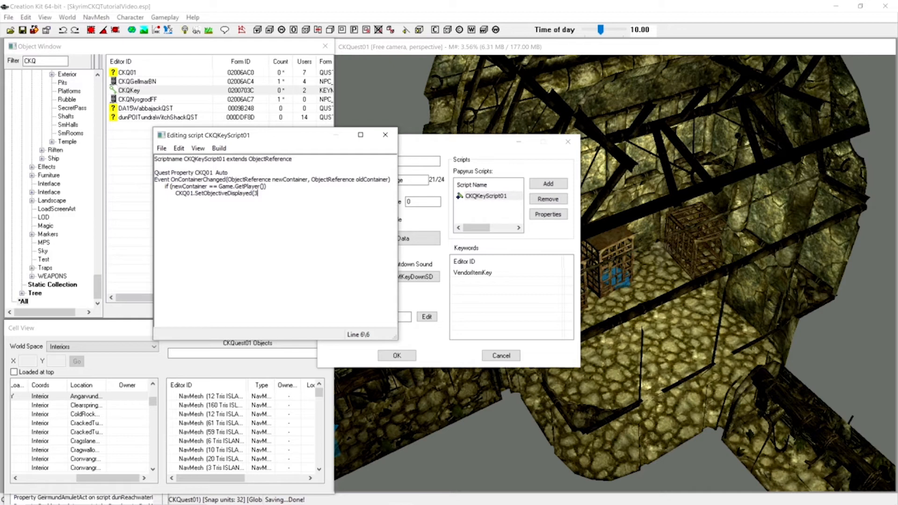
# Complete the SetObjectiveDisplayed(30) line, add CKQ.SetStage(30), endif and EndEvent to CKQKeyScript01, and try to save the script
pyautogui.write('0)')
pyautogui.press('Return')
pyautogui.write('CKQ.SetStage(30) \tendif ')
pyautogui.write('EndE')
pyautogui.write('vent')
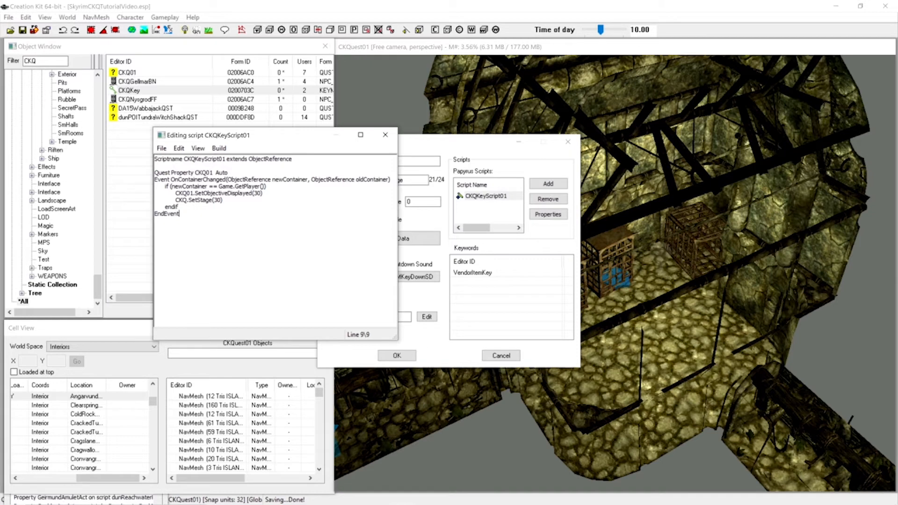
pyautogui.hotkey('ctrl', 's')
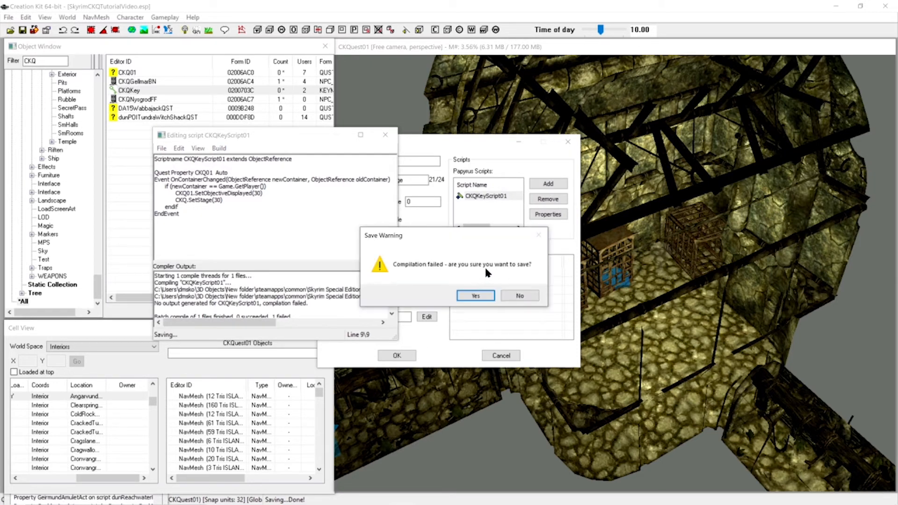
pyautogui.click(519, 296)
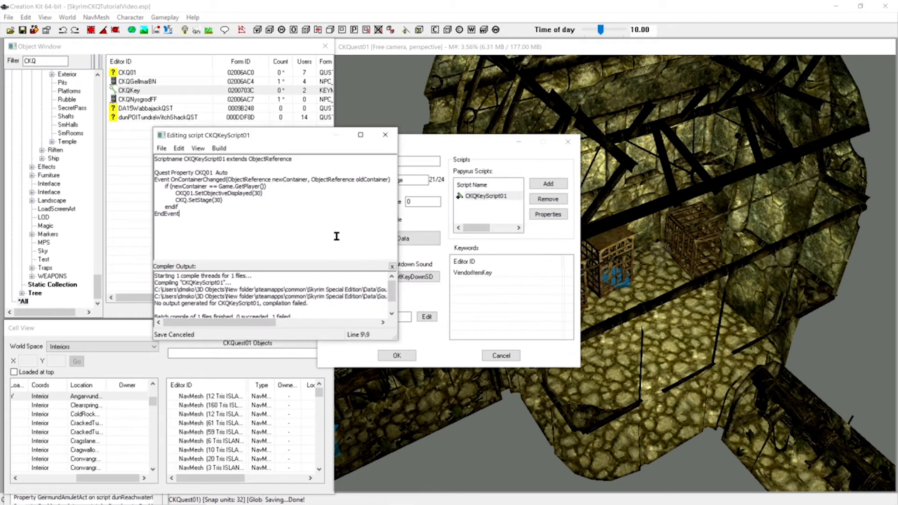
# Change the objective call to SetObjectivedisplayed with a lowercase d and try saving the script again
pyautogui.click(231, 194)
pyautogui.press('BackSpace')
pyautogui.write('d')
pyautogui.hotkey('ctrl', 's')
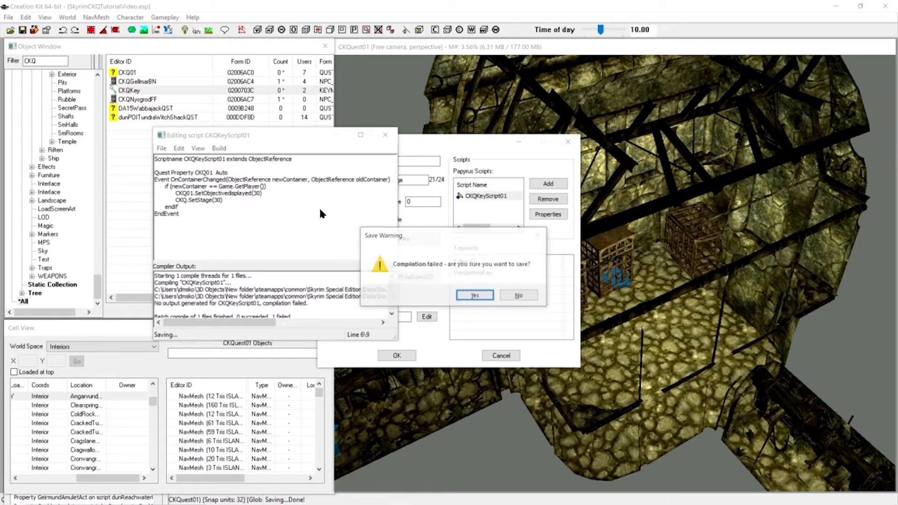
pyautogui.click(517, 295)
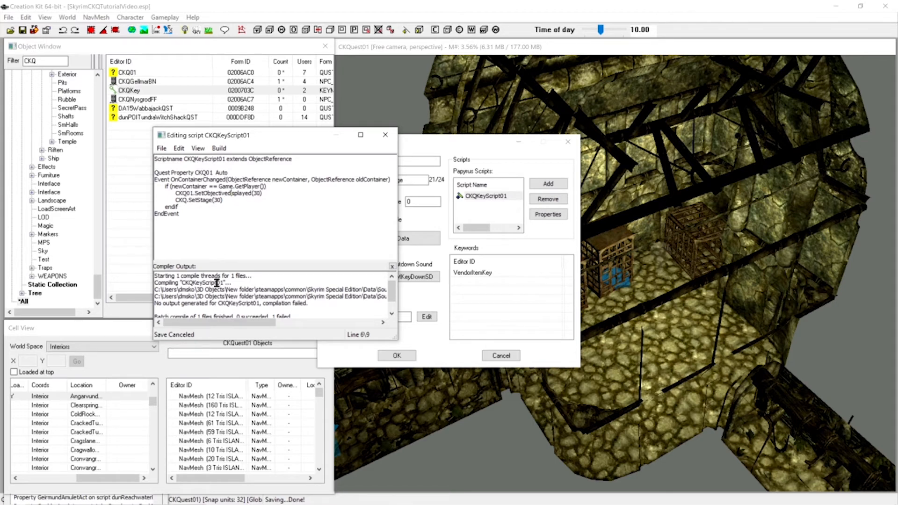
# Correct the quest name in the SetStage line to CKQ01, save the script and close its editor
pyautogui.scroll(-2, 217, 284)
pyautogui.scroll(2, 217, 284)
pyautogui.click(187, 201)
pyautogui.write('01')
pyautogui.hotkey('ctrl', 's')
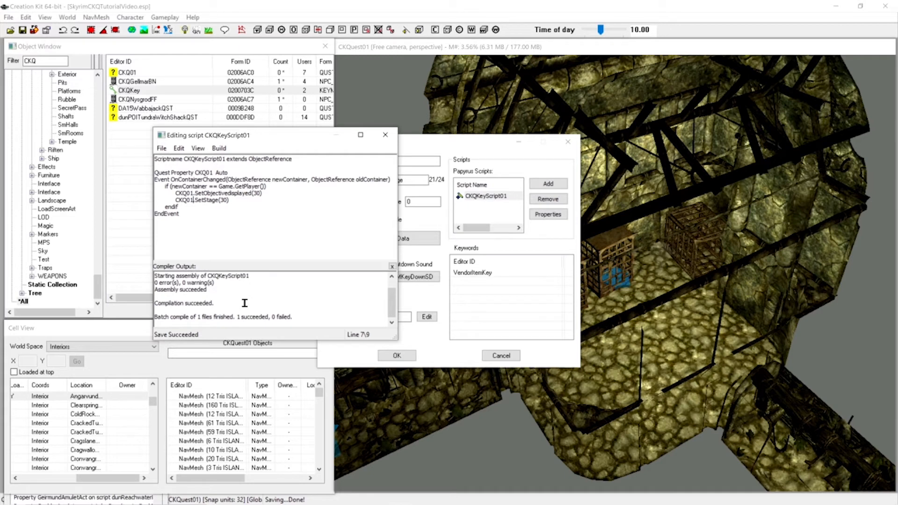
pyautogui.click(386, 135)
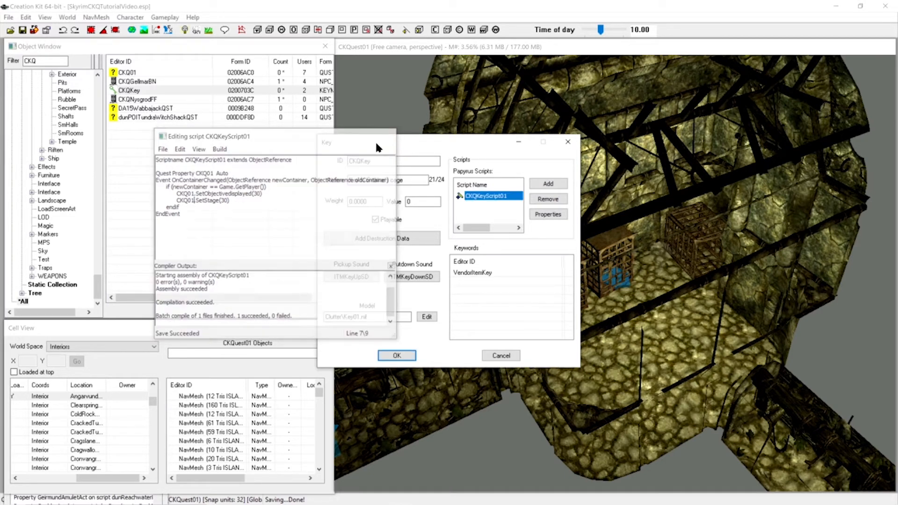
# Reopen the source of CKQKeyScript01 and examine the OnContainerChanged event with its newContainer and oldContainer parameters
pyautogui.click(491, 203)
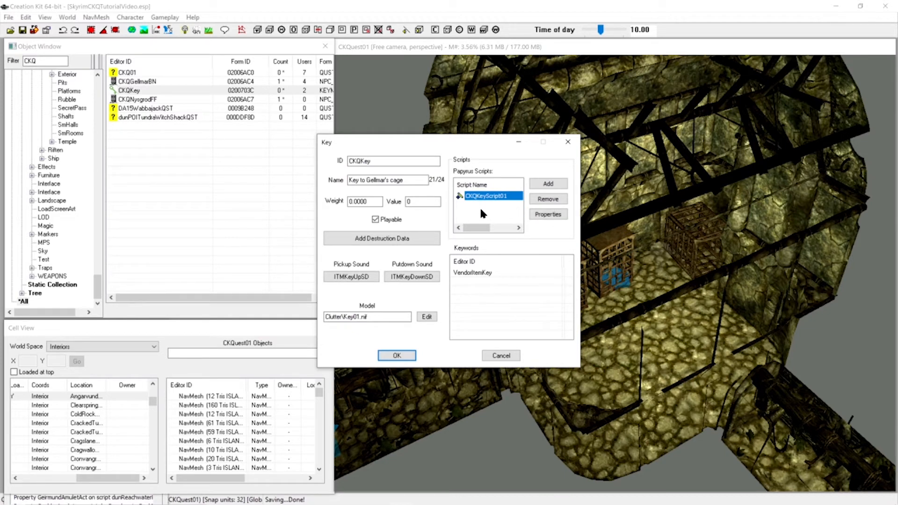
pyautogui.rightClick(484, 197)
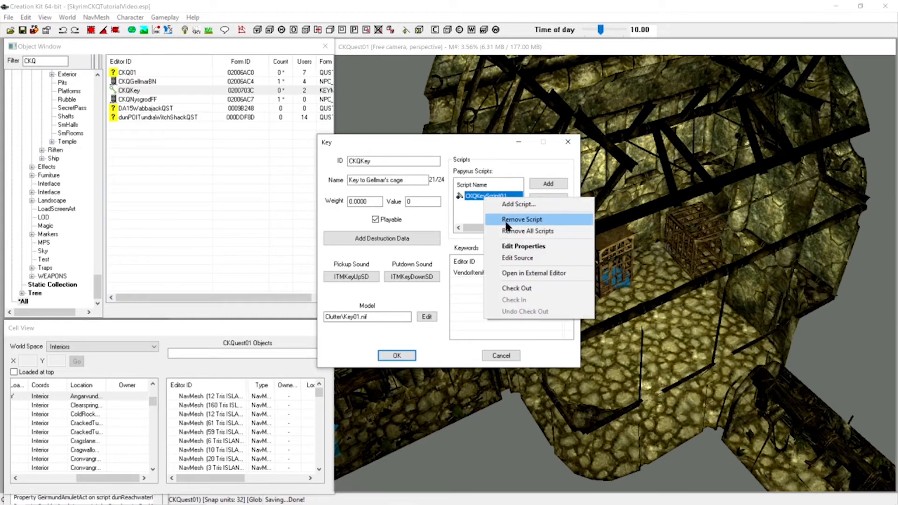
pyautogui.click(518, 258)
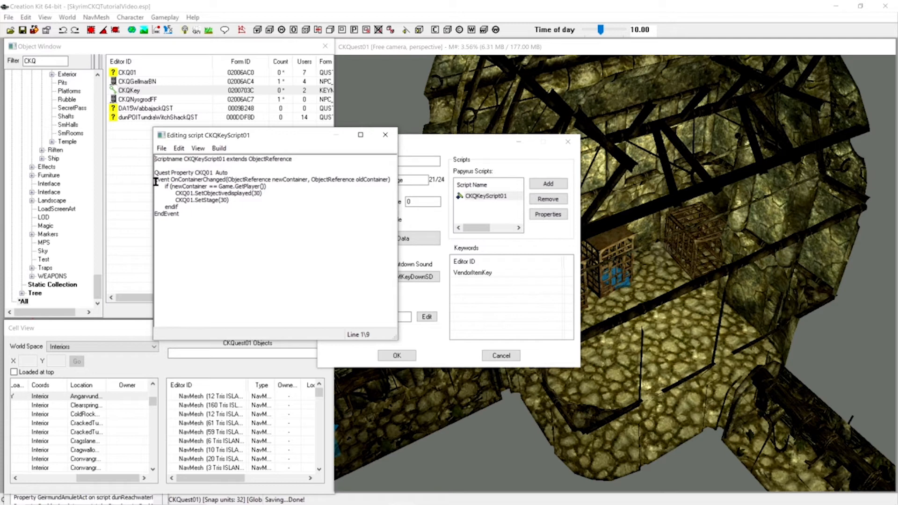
pyautogui.moveTo(171, 179); pyautogui.dragTo(226, 181)
pyautogui.click(270, 181)
pyautogui.moveTo(228, 179); pyautogui.dragTo(388, 181)
pyautogui.click(269, 187)
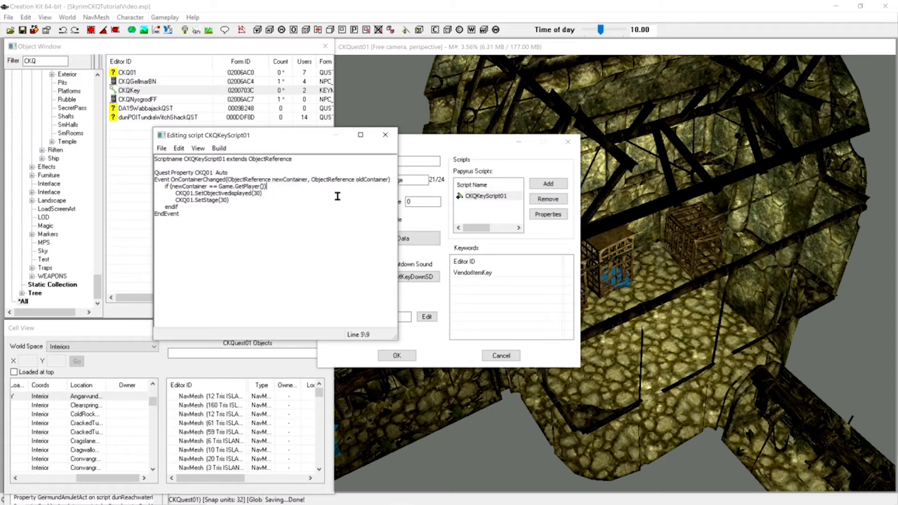
pyautogui.click(375, 179)
pyautogui.moveTo(379, 180); pyautogui.dragTo(360, 180)
pyautogui.moveTo(268, 179); pyautogui.dragTo(262, 183)
# Review the Game.GetPlayer() condition, the objective and stage calls, and the closing lines of the script
pyautogui.click(279, 186)
pyautogui.moveTo(171, 187); pyautogui.dragTo(206, 187)
pyautogui.moveTo(238, 186); pyautogui.dragTo(259, 186)
pyautogui.moveTo(196, 193); pyautogui.dragTo(175, 194)
pyautogui.click(267, 195)
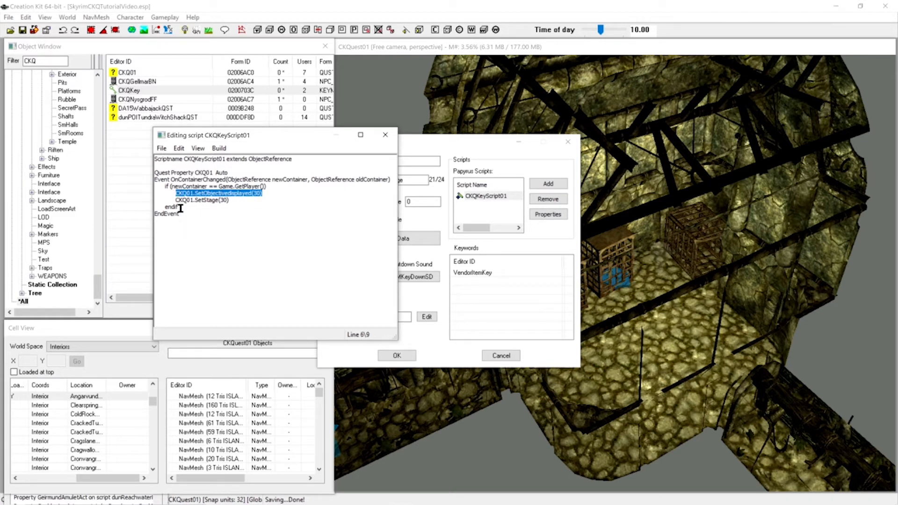
pyautogui.click(234, 201)
pyautogui.moveTo(234, 201); pyautogui.dragTo(173, 202)
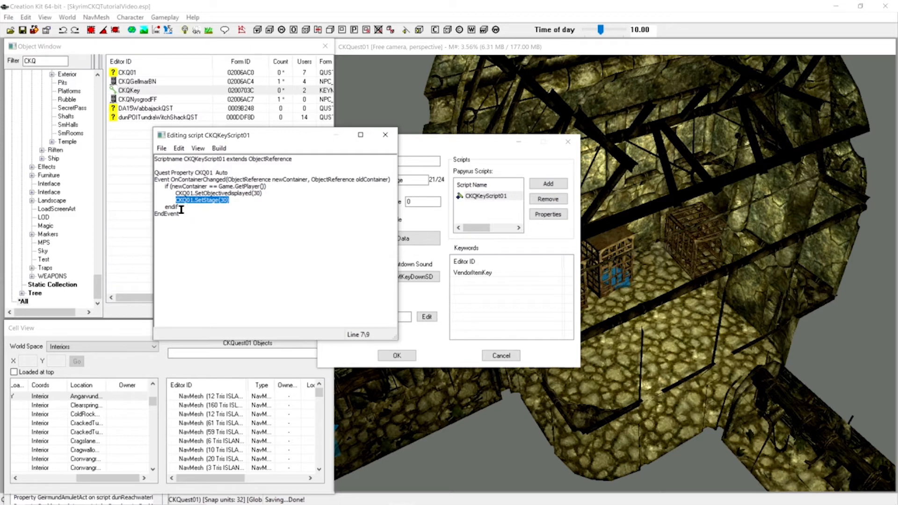
pyautogui.moveTo(179, 206); pyautogui.dragTo(148, 220)
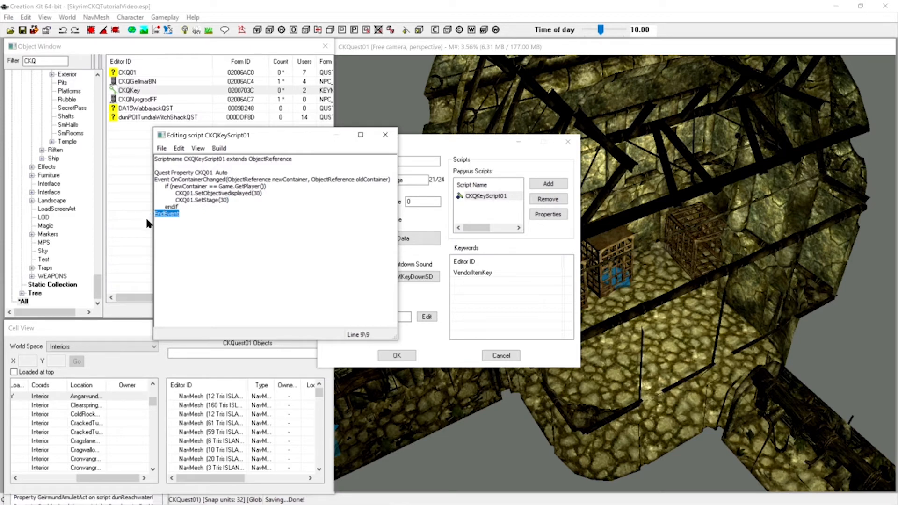
# Save and close the key script, accept the CKQKey form and save the plugin
pyautogui.click(210, 253)
pyautogui.hotkey('ctrl', 's')
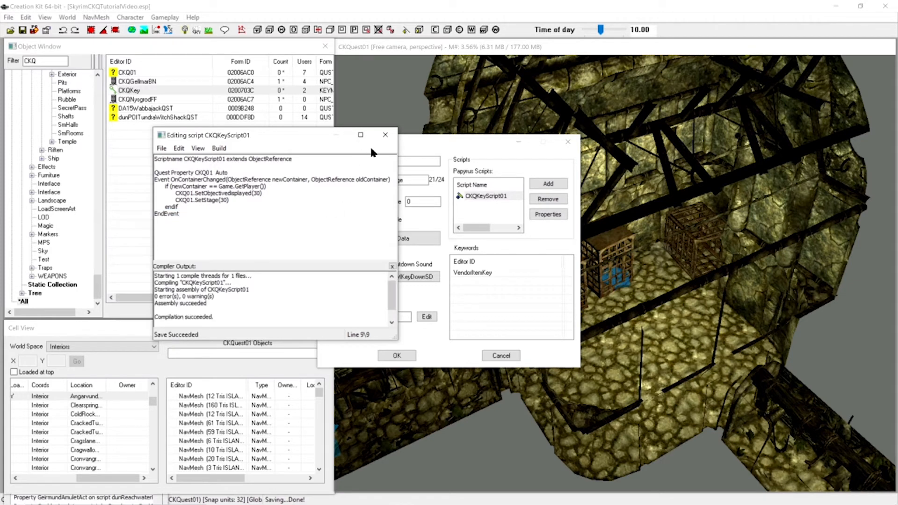
pyautogui.click(385, 135)
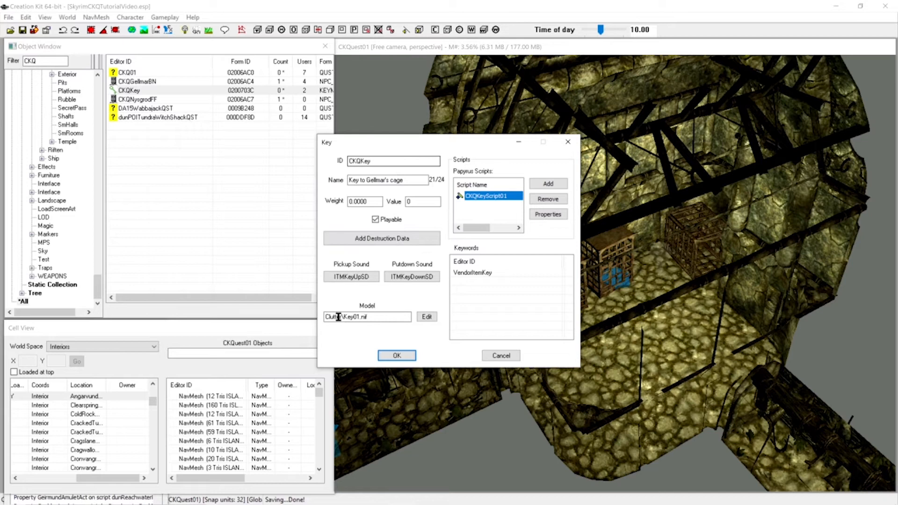
pyautogui.click(397, 357)
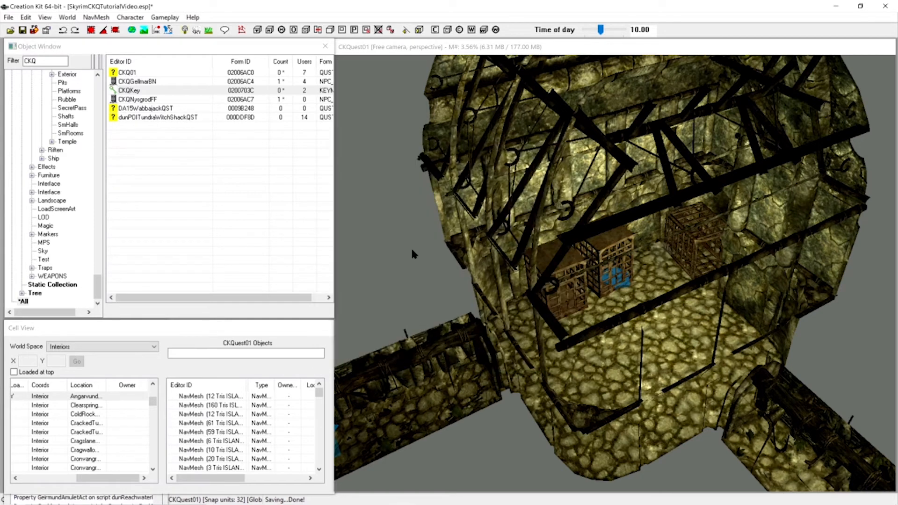
pyautogui.hotkey('ctrl', 's')
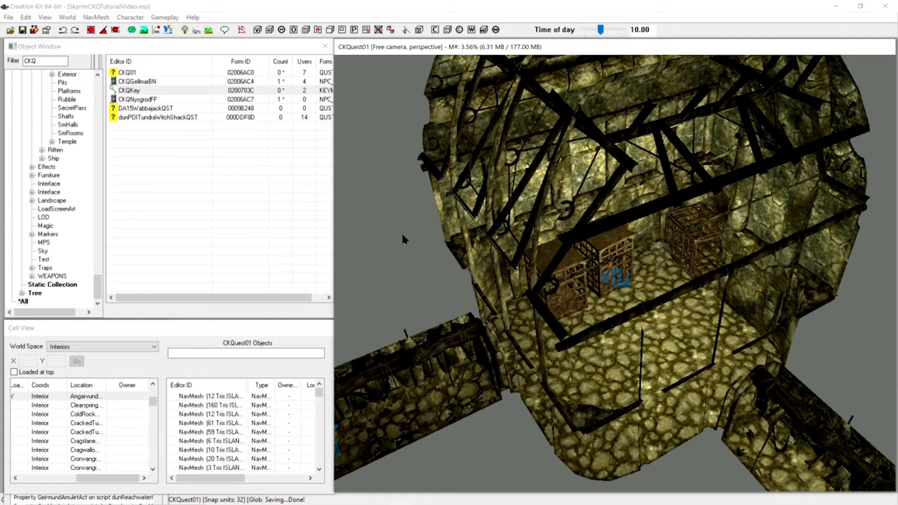
pyautogui.scroll(-4, 435, 241)
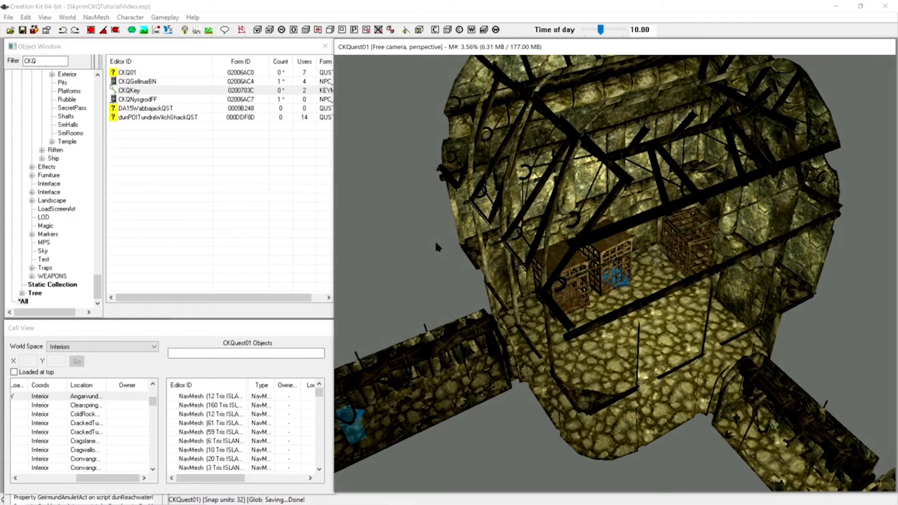
pyautogui.scroll(-2, 444, 264)
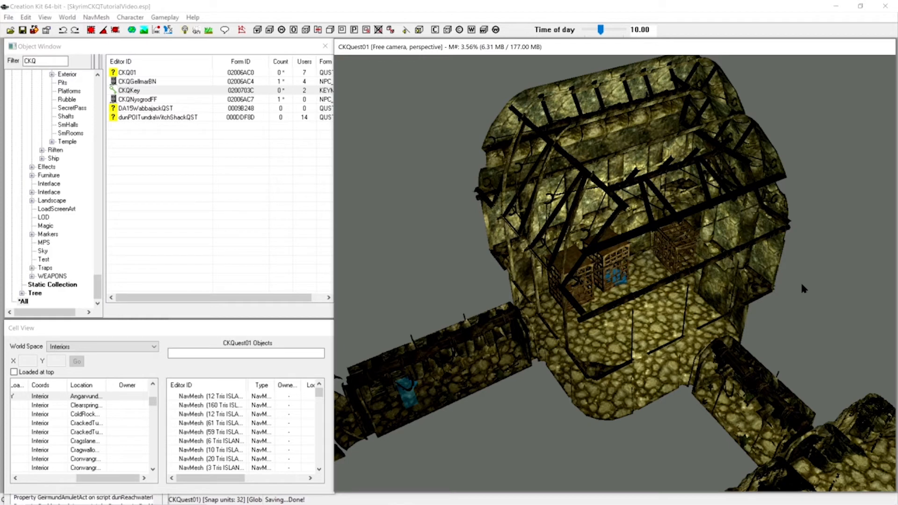
pyautogui.moveTo(802, 284); pyautogui.dragTo(786, 281, button='middle')
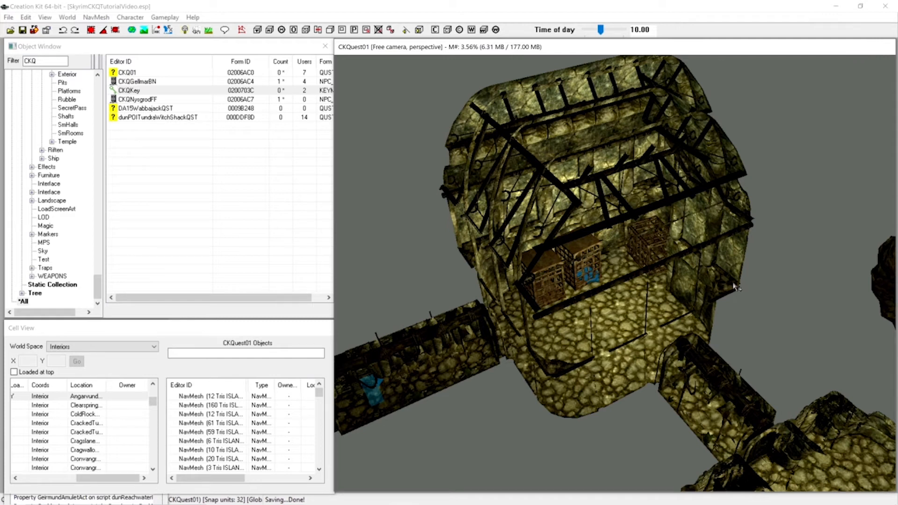
pyautogui.moveTo(798, 278); pyautogui.dragTo(792, 278, button='middle')
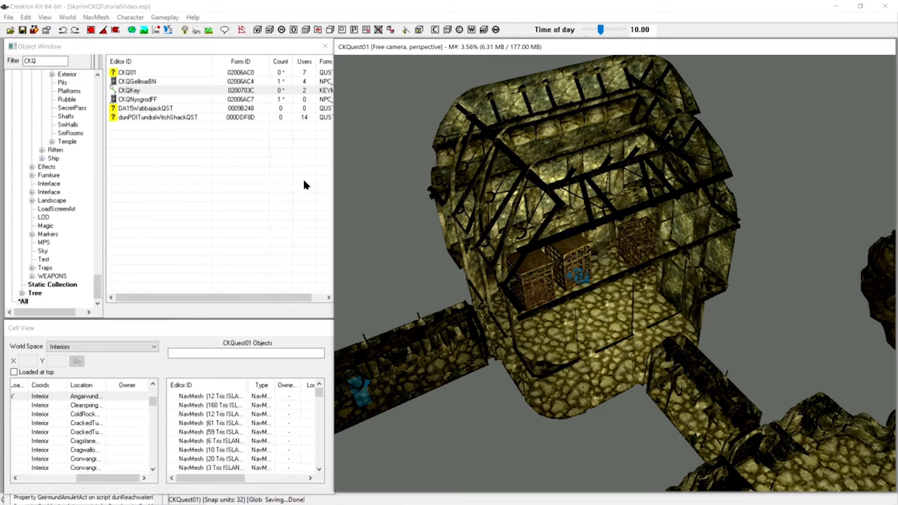
# Add a new reference alias named Gellmar to the aliases of quest CKQ01
pyautogui.doubleClick(131, 72)
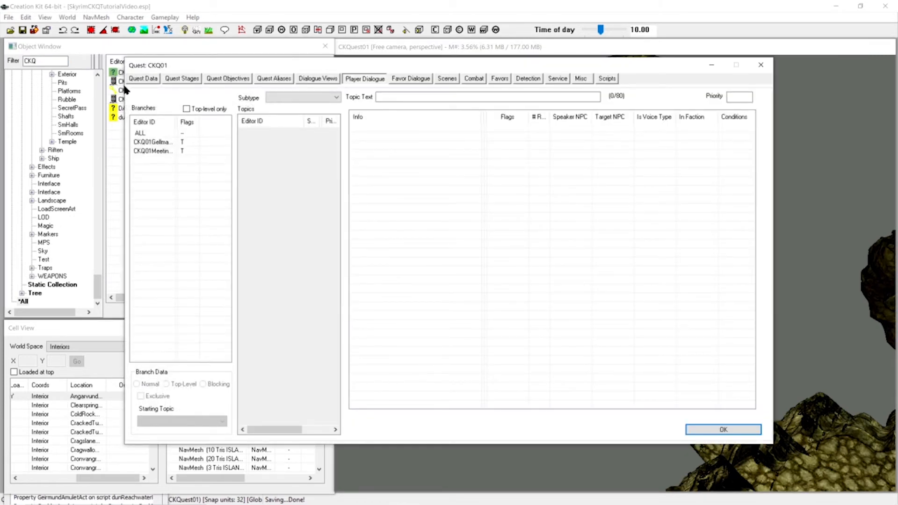
pyautogui.click(274, 80)
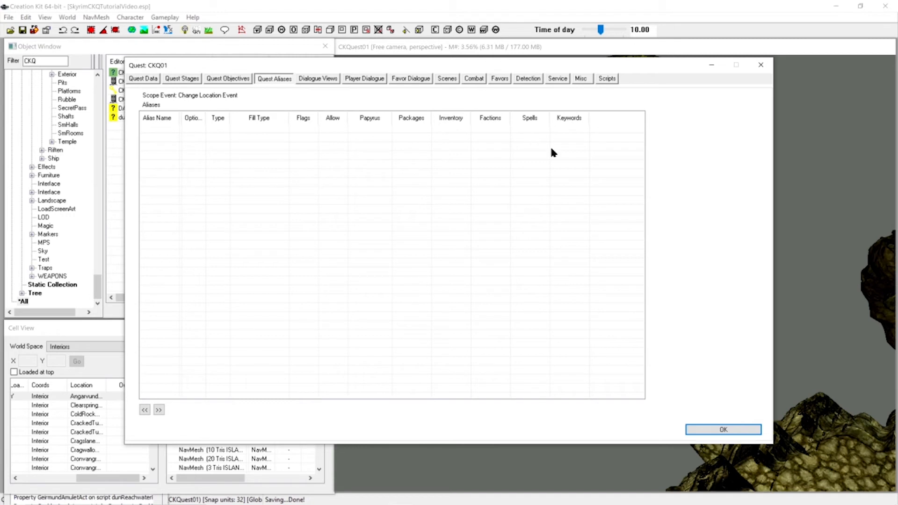
pyautogui.rightClick(152, 132)
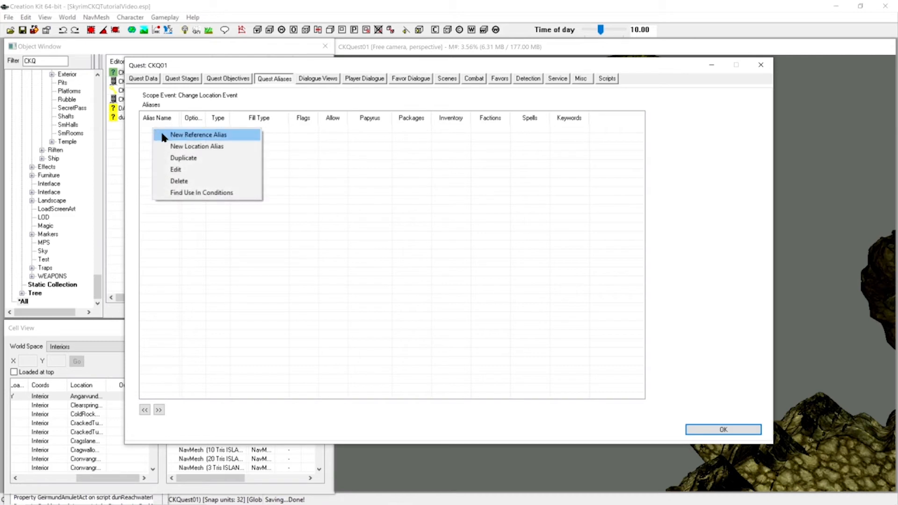
pyautogui.click(167, 134)
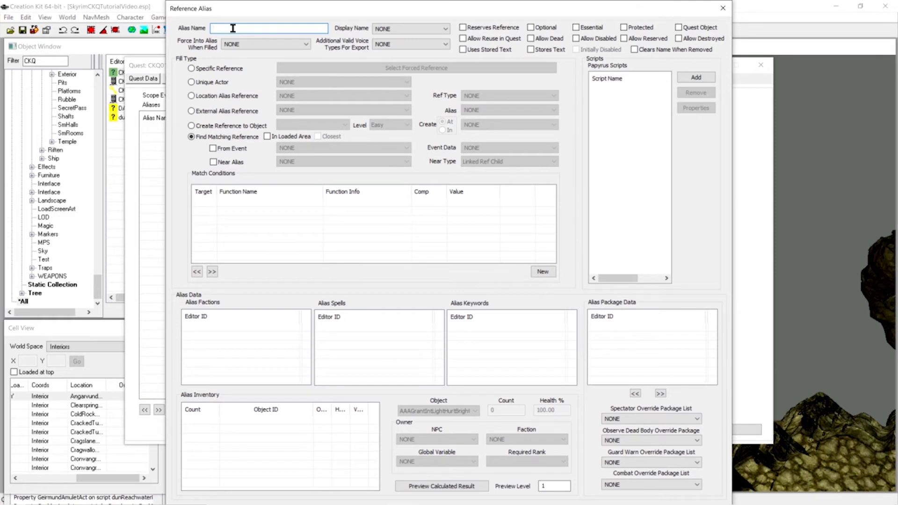
pyautogui.write('Gellmar')
# Set the Gellmar alias's fill type to Unique Actor with CKQGellmarBN as the actor
pyautogui.click(190, 82)
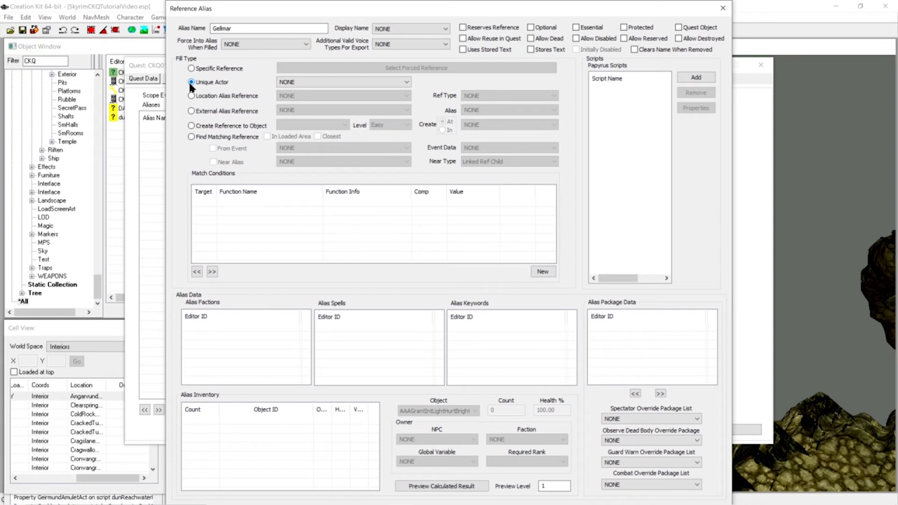
pyautogui.click(290, 85)
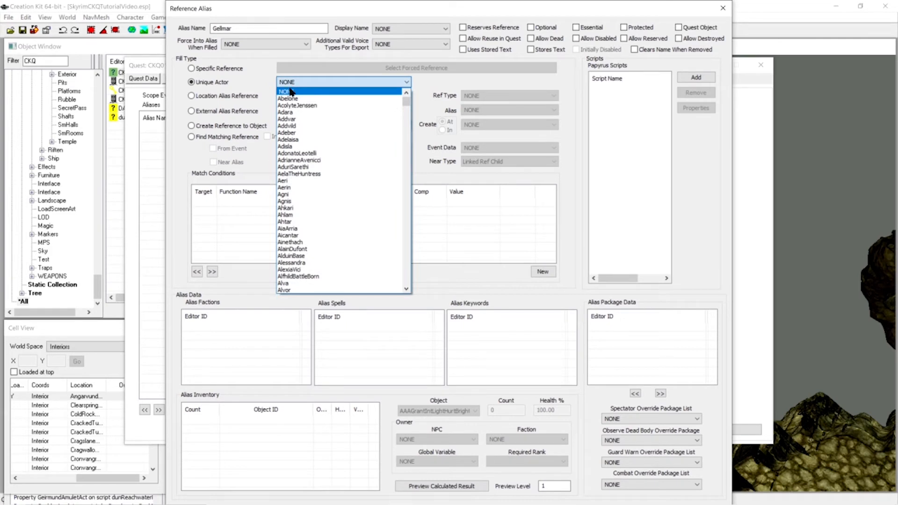
pyautogui.write('CKQGellmarBN')
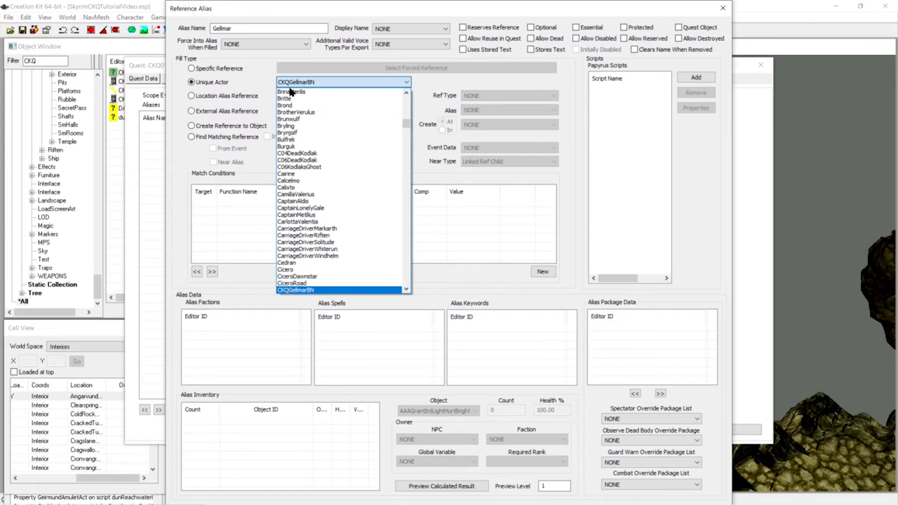
pyautogui.press('Return')
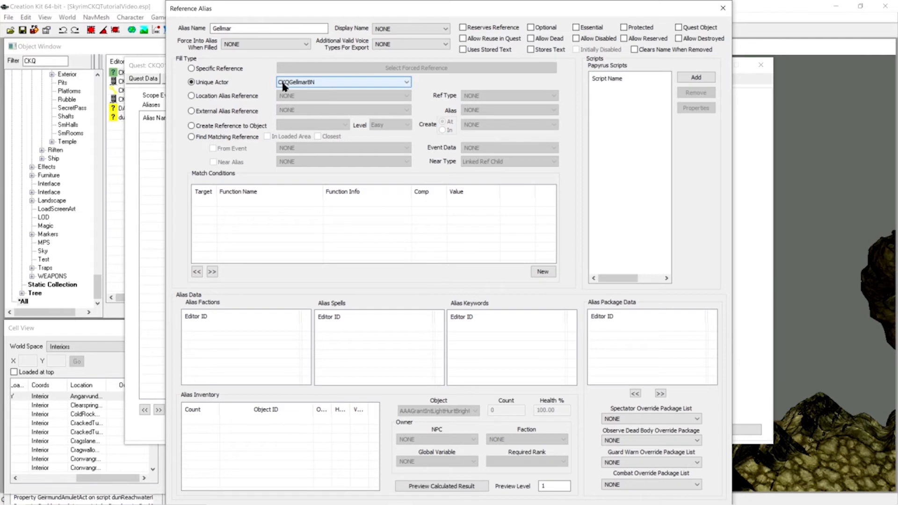
pyautogui.click(310, 82)
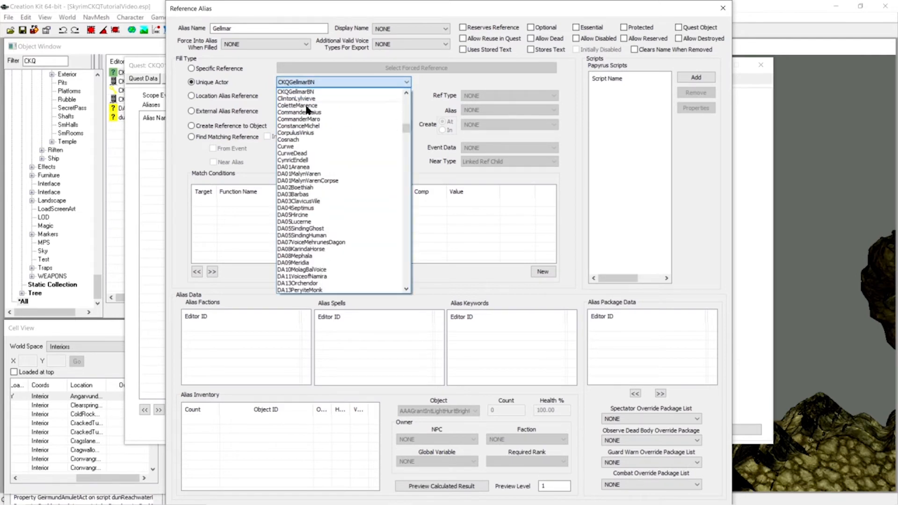
pyautogui.click(303, 90)
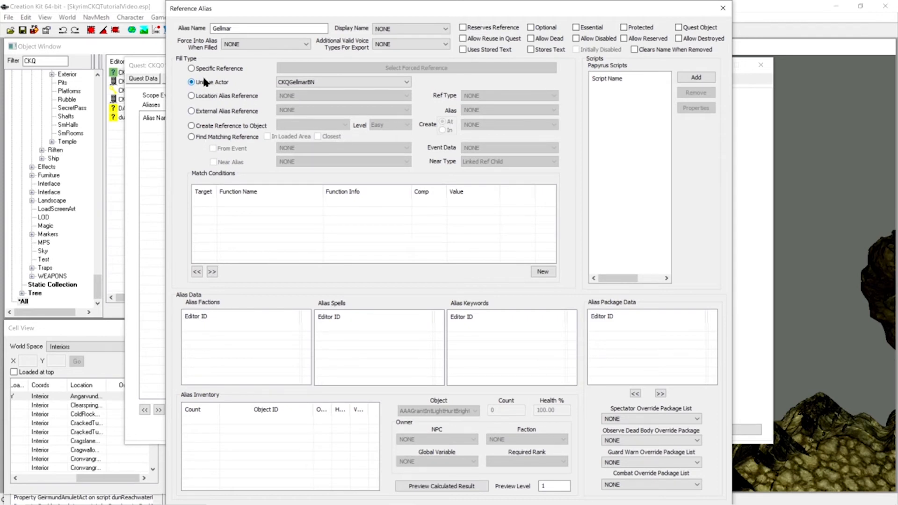
pyautogui.click(311, 82)
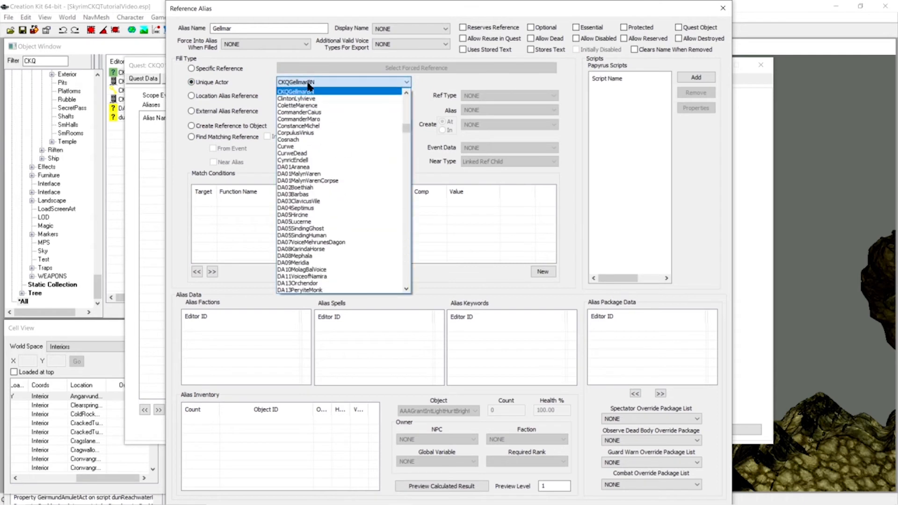
pyautogui.click(307, 92)
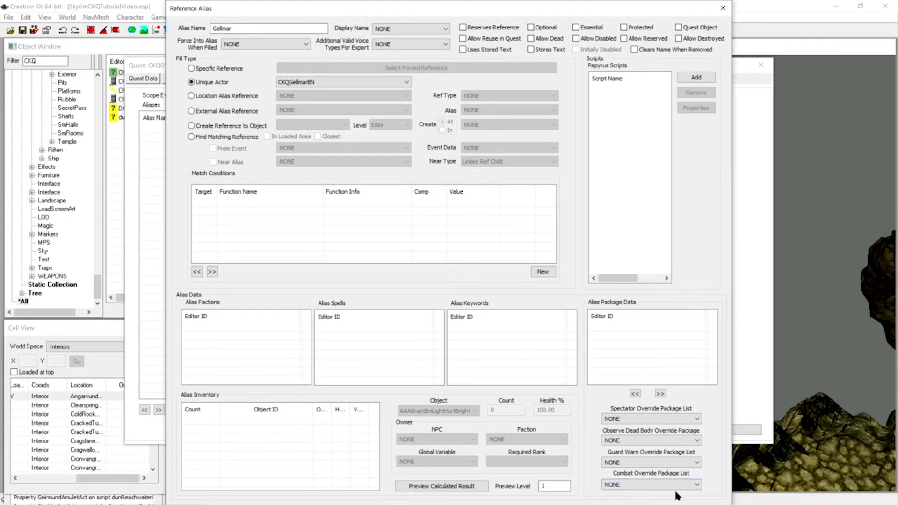
pyautogui.moveTo(445, 3); pyautogui.dragTo(448, 4)
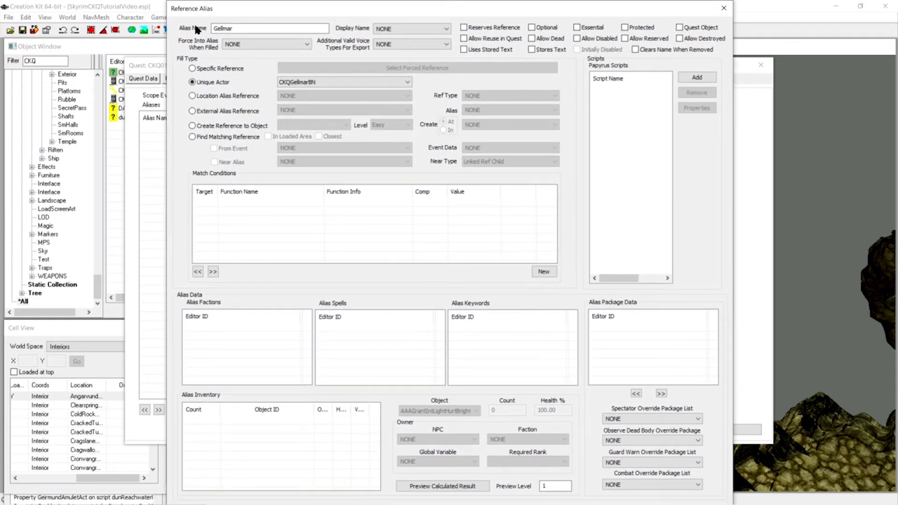
# Accept the Gellmar alias and add a new reference alias named Nysgrod to quest CKQ01
pyautogui.click(243, 28)
pyautogui.press('Return')
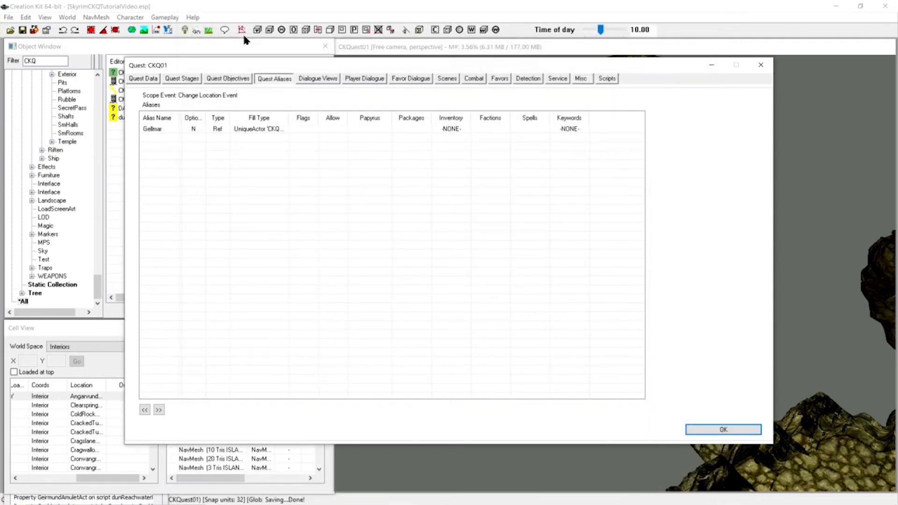
pyautogui.rightClick(161, 137)
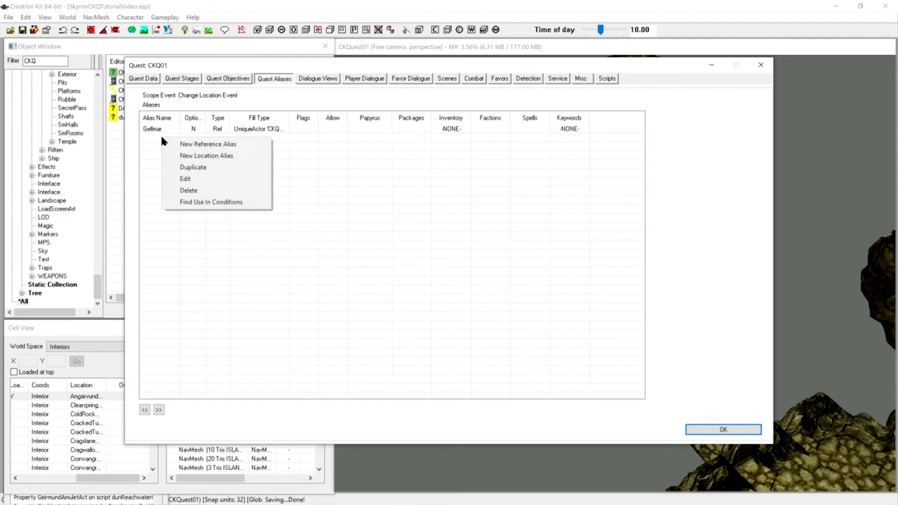
pyautogui.click(219, 147)
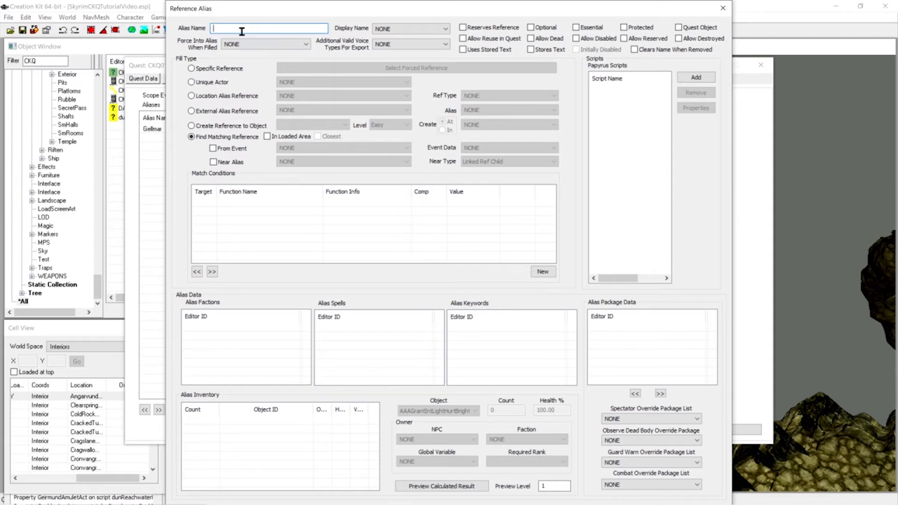
pyautogui.write('Nysgrod')
# Fill the Nysgrod alias with a Specific Reference, picking the placed CKQNysgrodFF actor beside the stone table in CKQuest01, and accept the alias
pyautogui.click(191, 70)
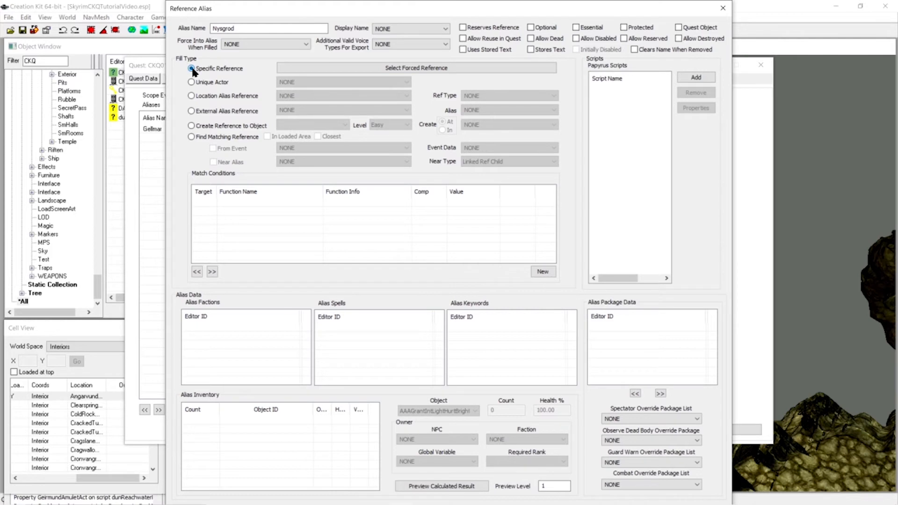
pyautogui.click(320, 71)
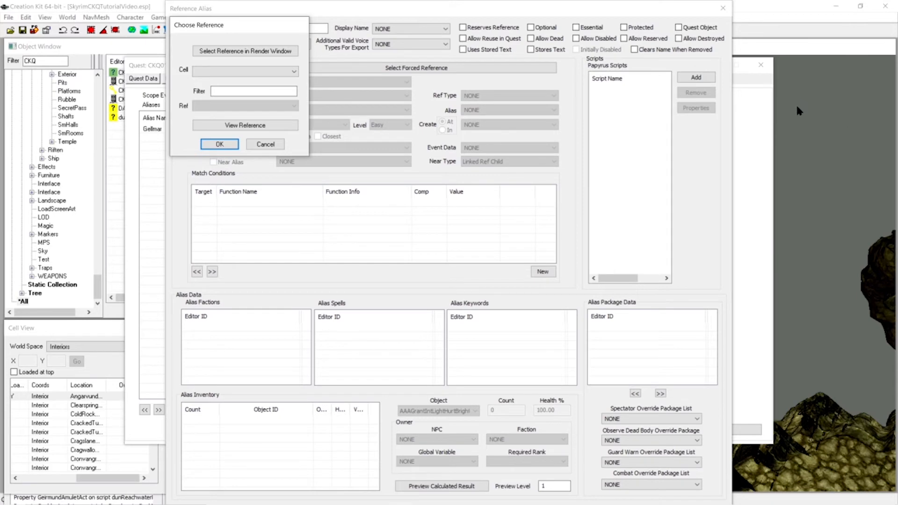
pyautogui.click(816, 103)
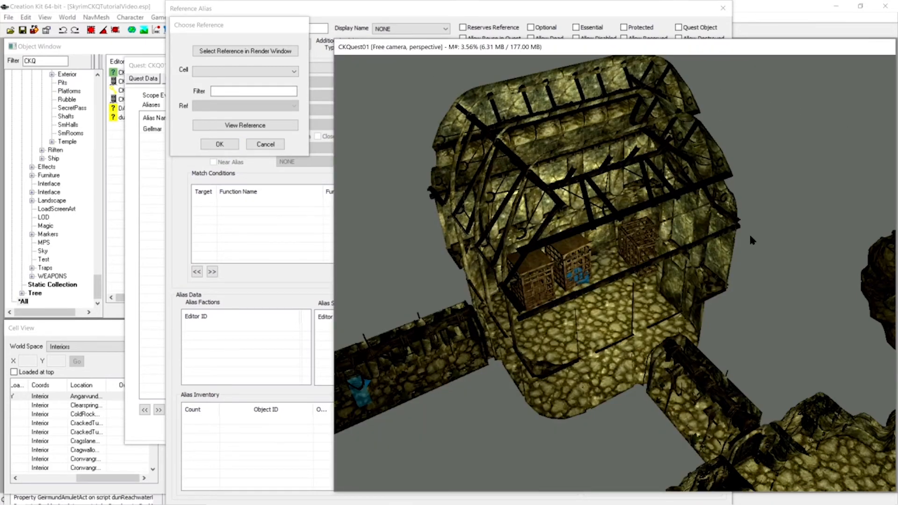
pyautogui.moveTo(750, 235); pyautogui.dragTo(821, 227, button='middle')
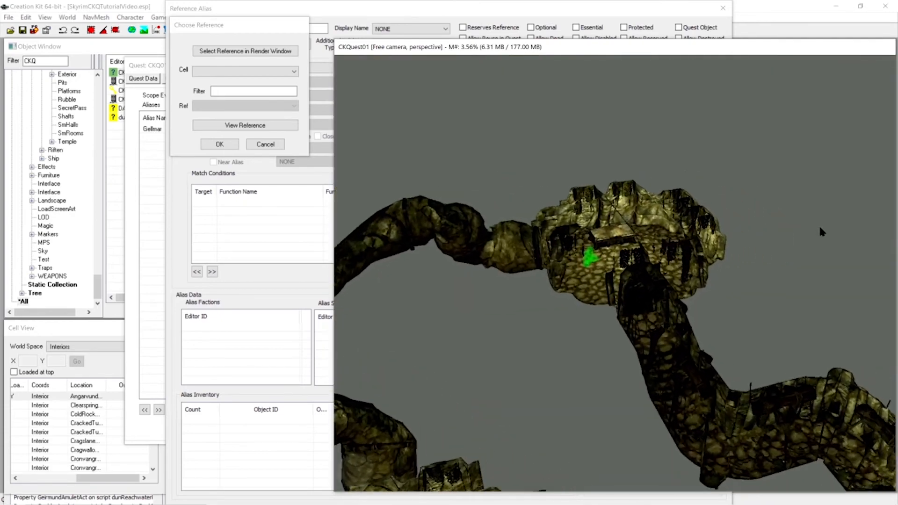
pyautogui.scroll(10, 820, 222)
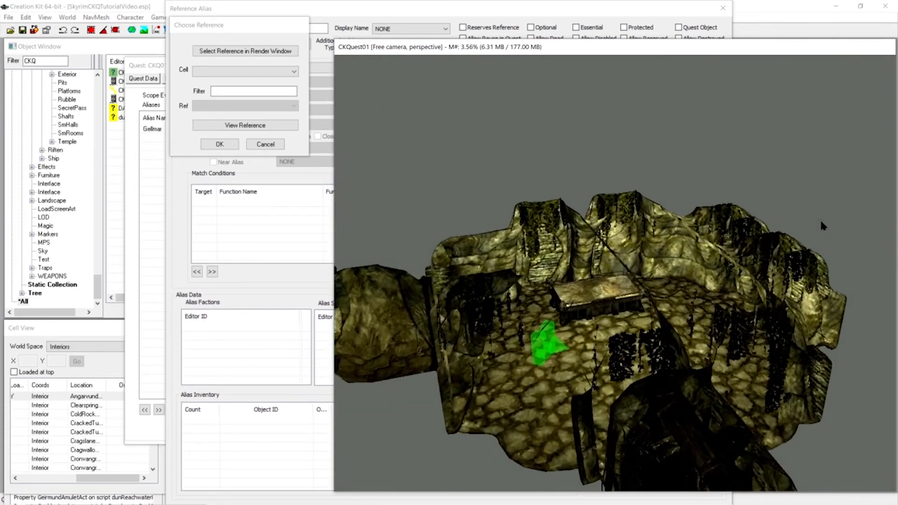
pyautogui.scroll(10, 822, 223)
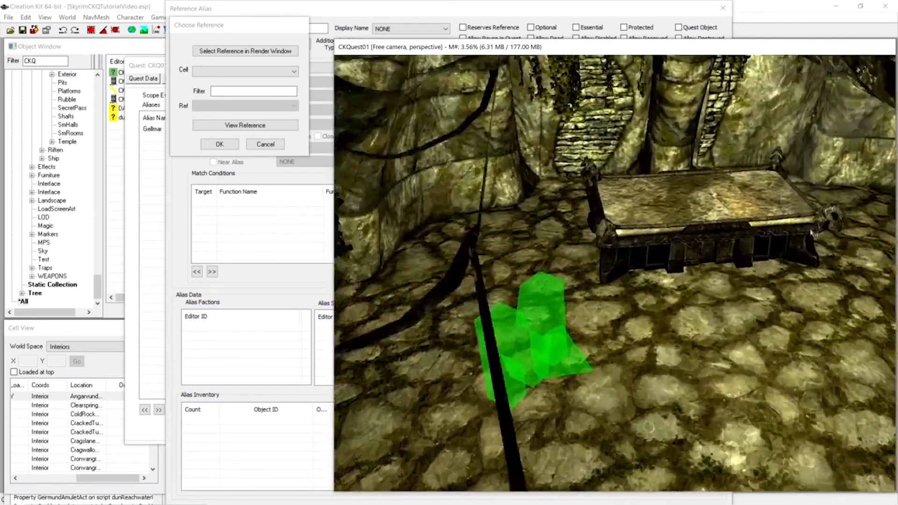
pyautogui.moveTo(814, 233); pyautogui.dragTo(721, 277, button='middle')
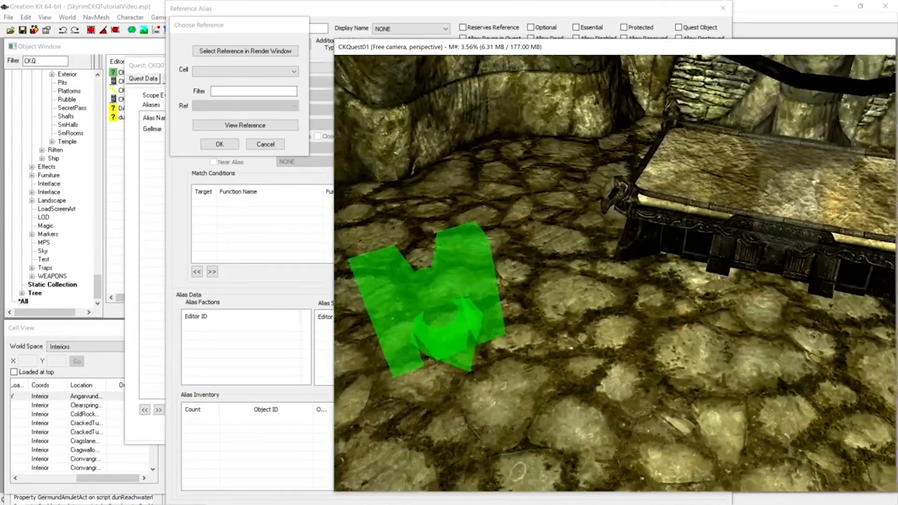
pyautogui.moveTo(661, 254); pyautogui.dragTo(682, 272, button='middle')
pyautogui.click(210, 23)
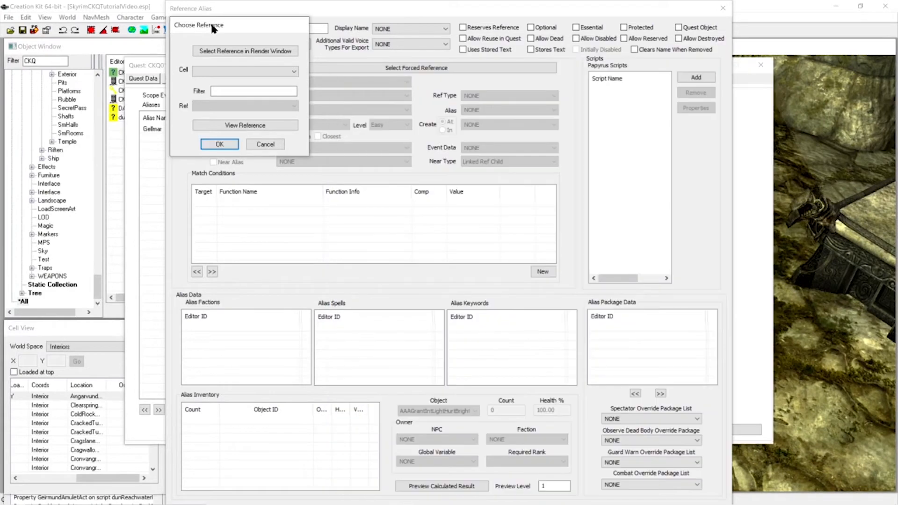
pyautogui.click(212, 53)
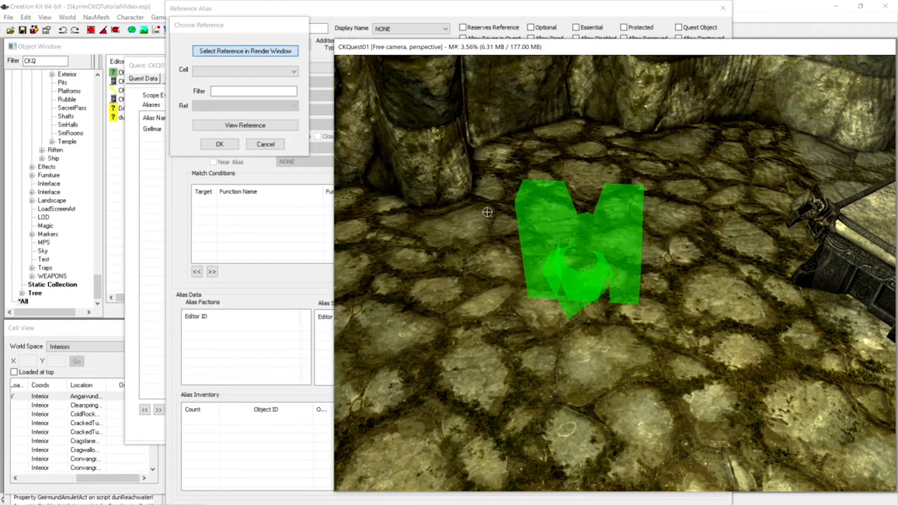
pyautogui.doubleClick(576, 226)
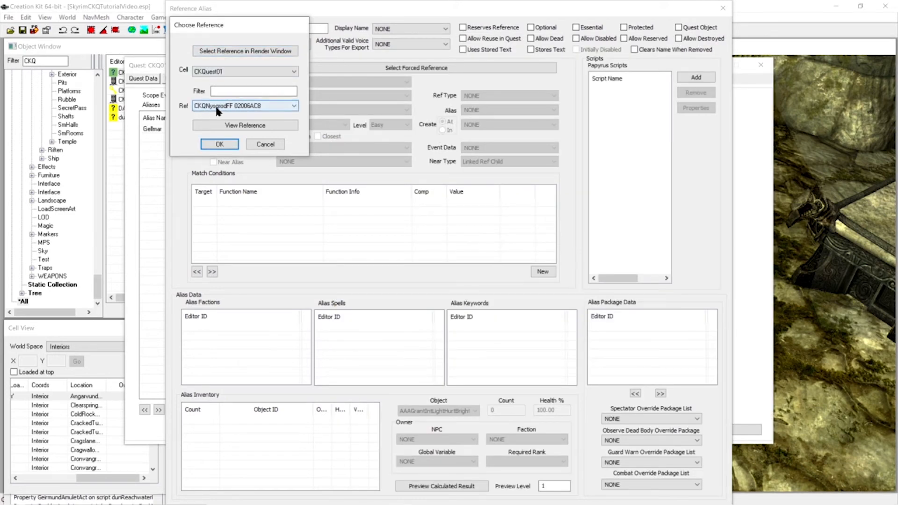
pyautogui.click(220, 142)
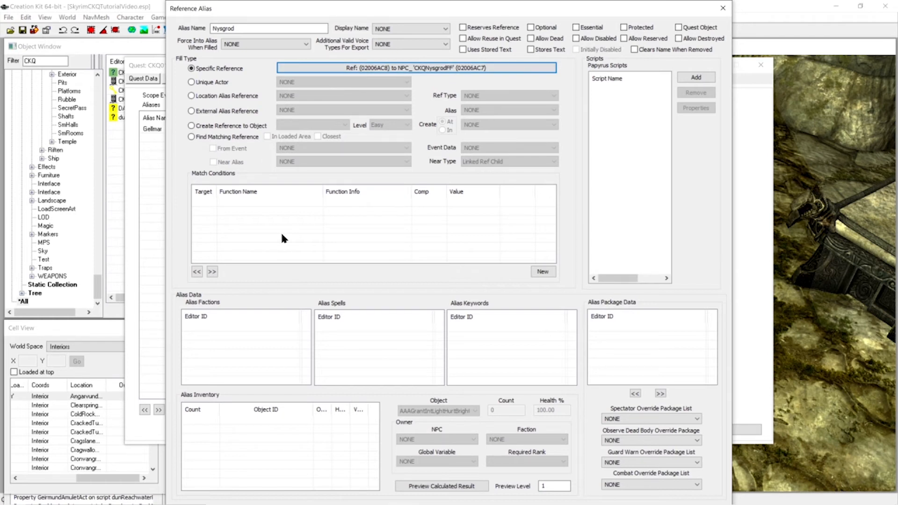
pyautogui.click(244, 29)
pyautogui.press('Return')
# Add another reference alias named Key to quest CKQ01
pyautogui.rightClick(163, 150)
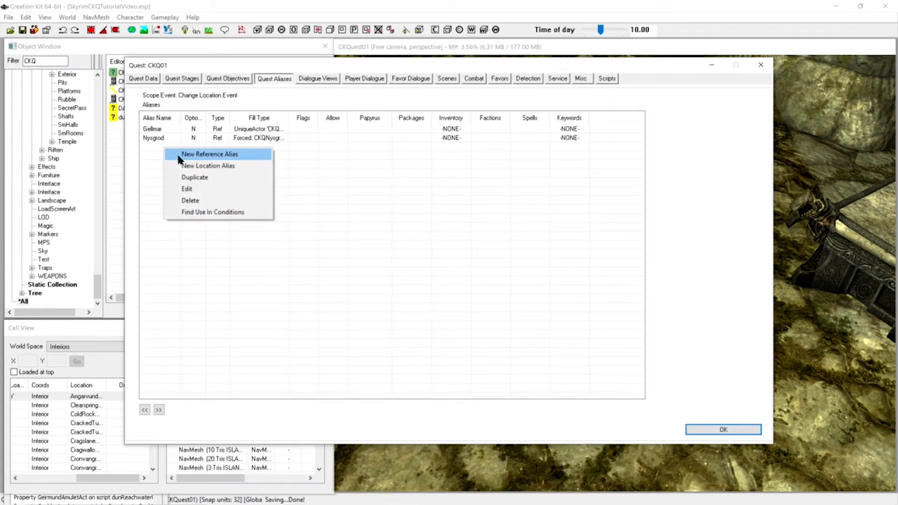
pyautogui.click(179, 155)
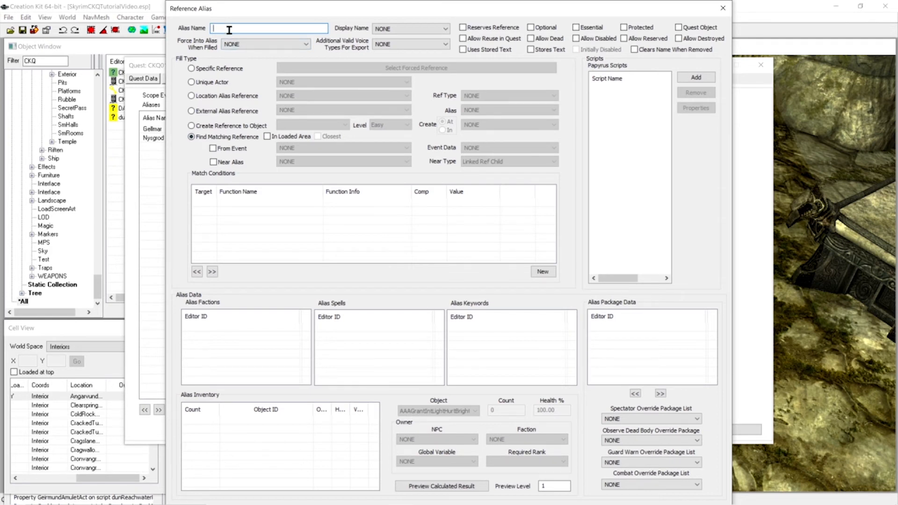
pyautogui.write('Key')
# Set the Key alias's fill type to Create Reference to Object with CKQKey as the object
pyautogui.click(192, 126)
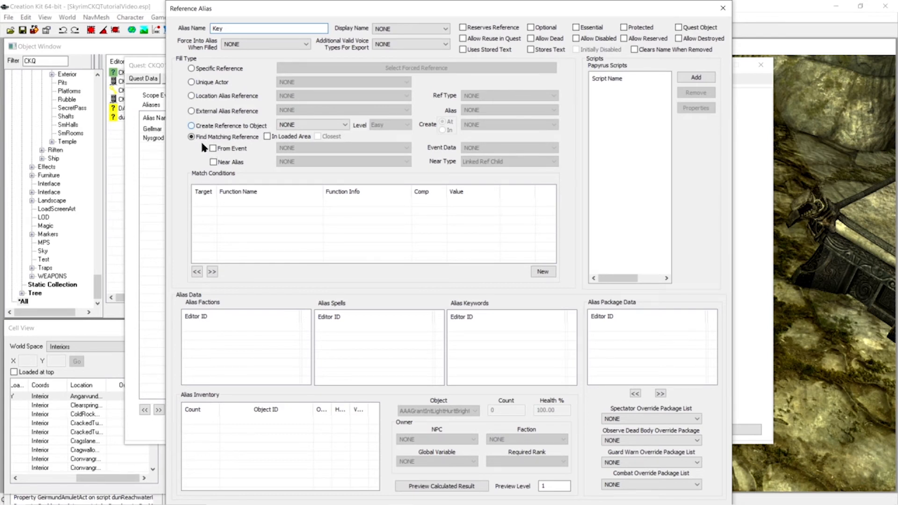
pyautogui.click(202, 111)
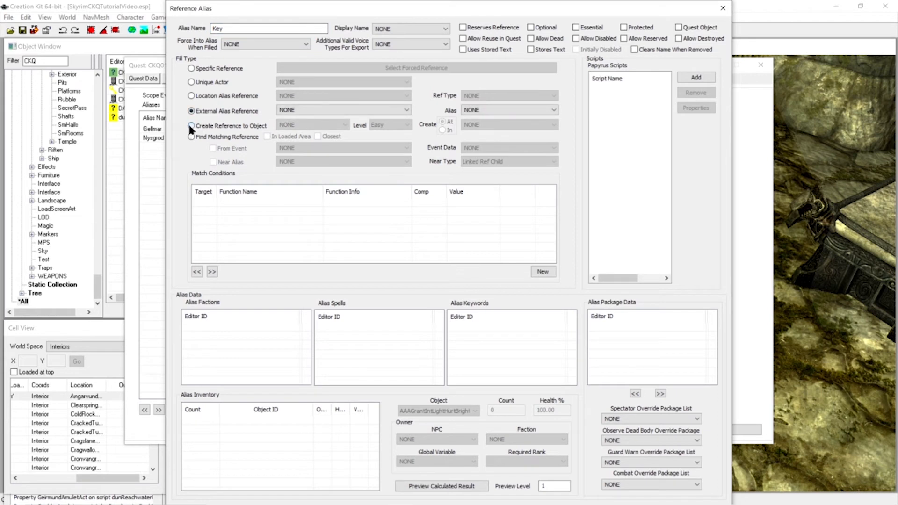
pyautogui.click(253, 127)
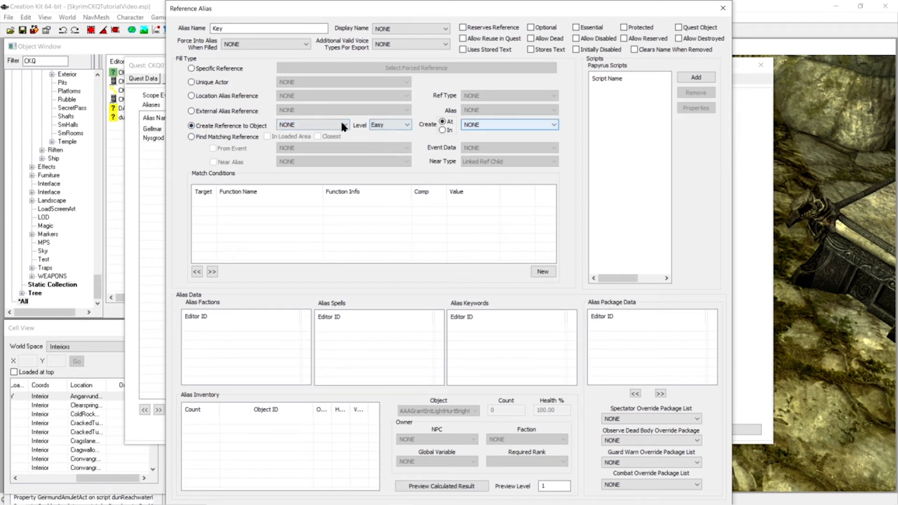
pyautogui.click(303, 125)
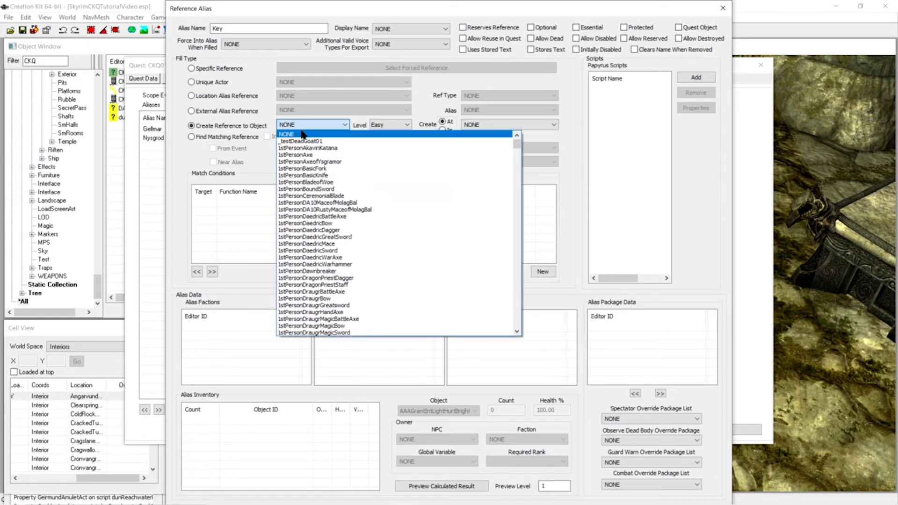
pyautogui.write('CKQ')
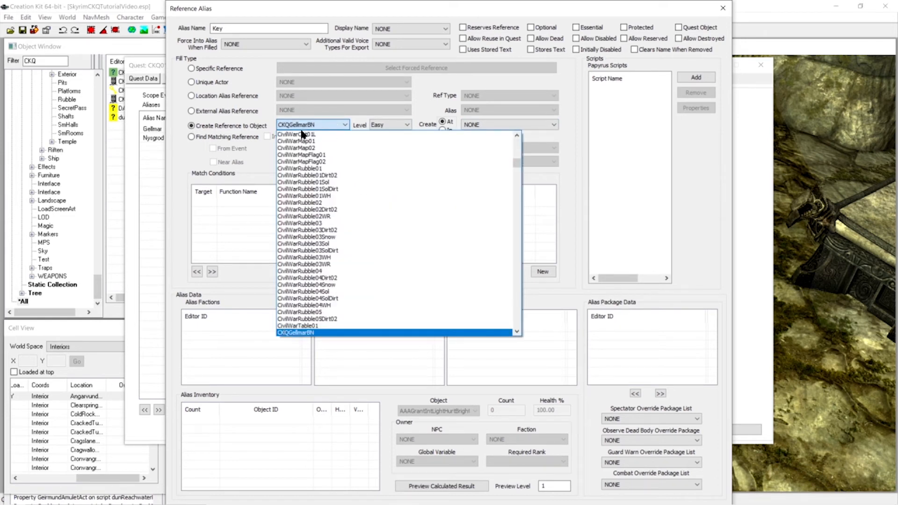
pyautogui.write('Key')
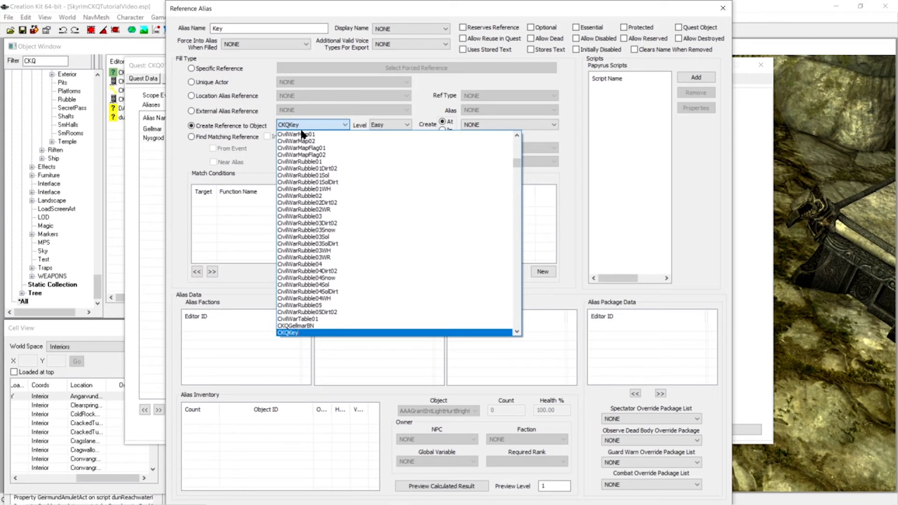
pyautogui.press('Return')
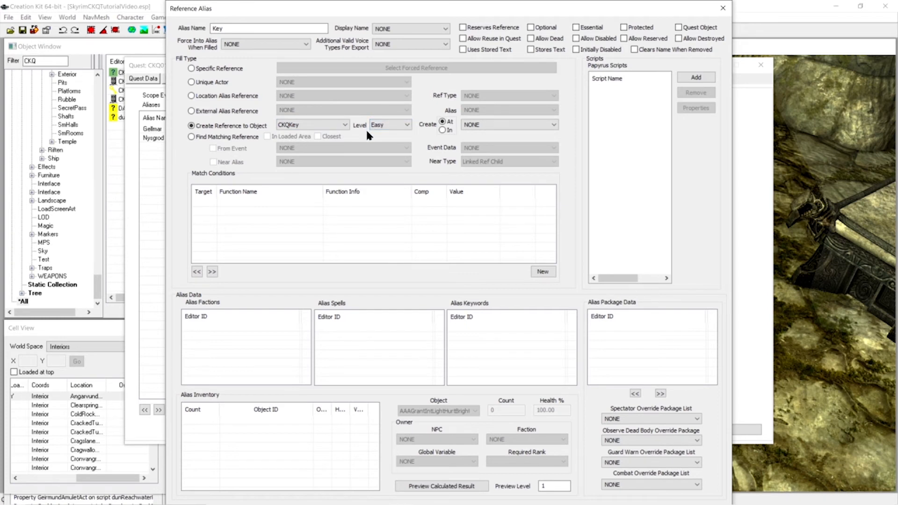
# Have the key created In the Nysgrod alias at level Easy, and accept the alias and the quest
pyautogui.click(391, 124)
pyautogui.click(391, 125)
pyautogui.click(443, 130)
pyautogui.click(502, 124)
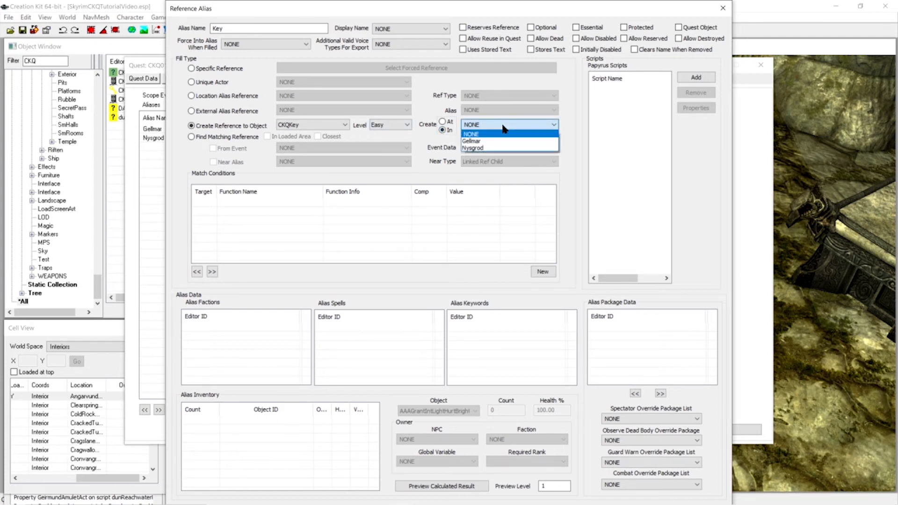
pyautogui.click(471, 148)
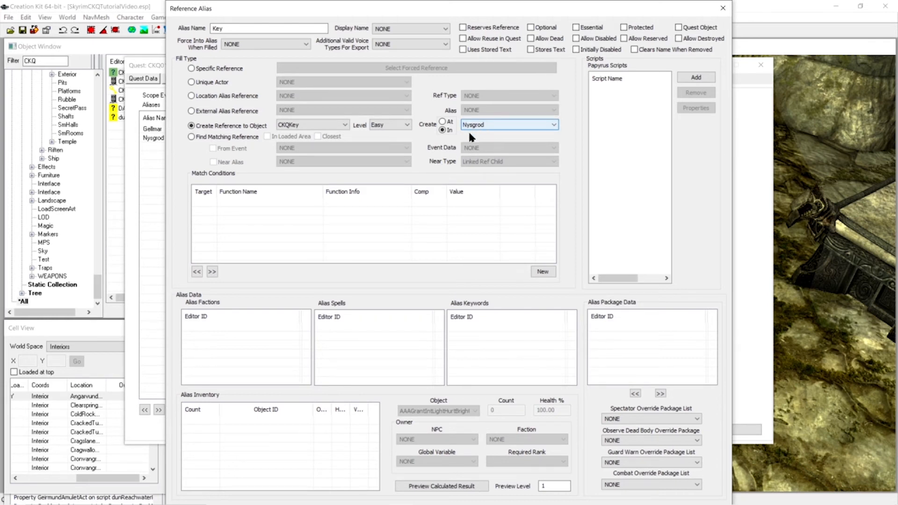
pyautogui.click(285, 124)
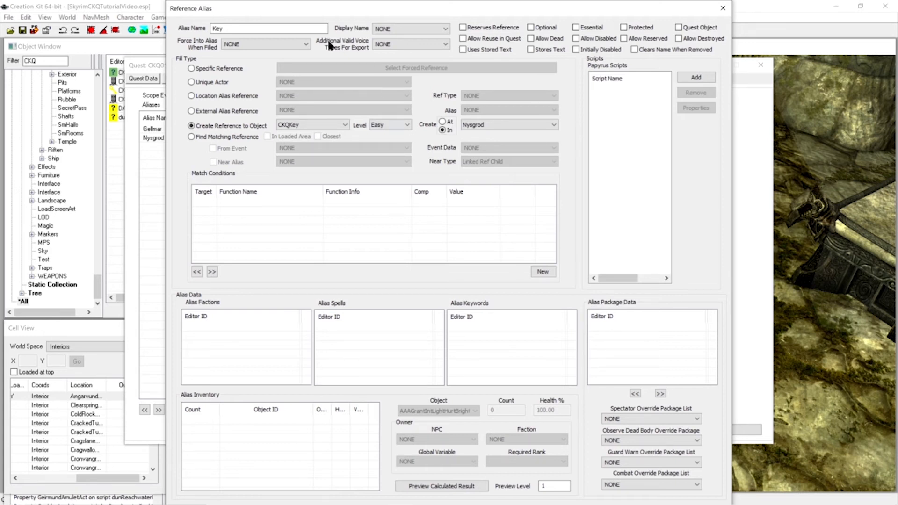
pyautogui.click(230, 29)
pyautogui.press('Return')
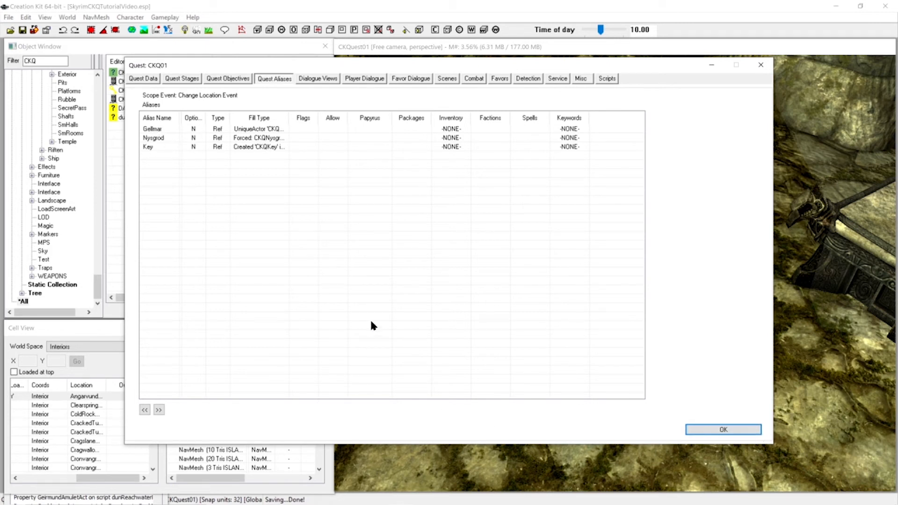
pyautogui.click(723, 430)
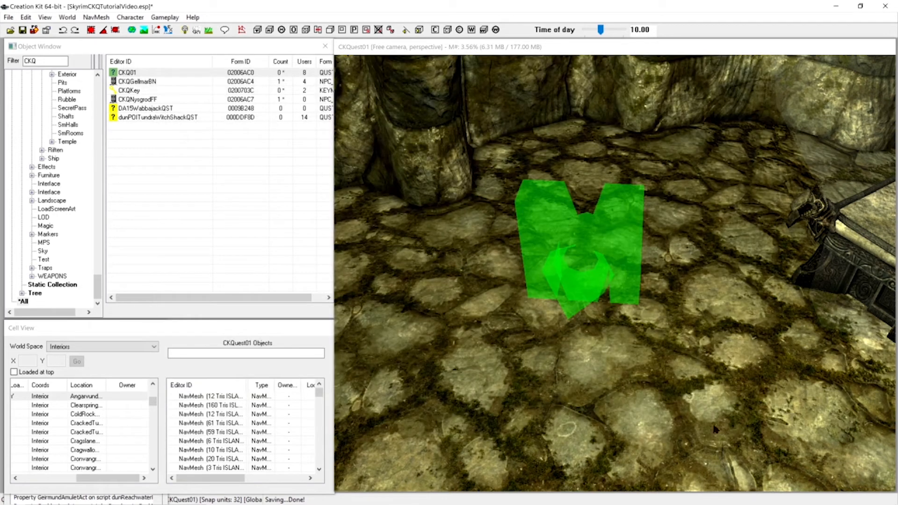
# Delete CKQKey from the CKQNysgrodFF actor's inventory and accept the actor form
pyautogui.doubleClick(129, 101)
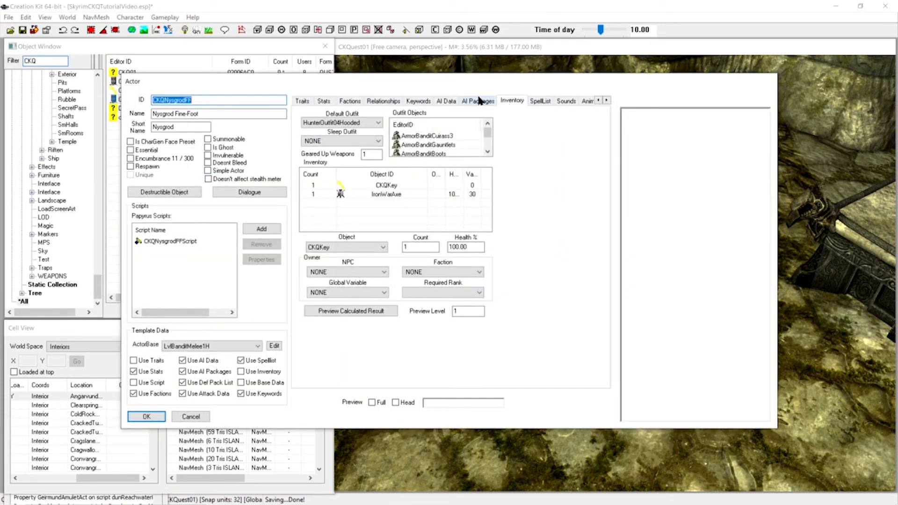
pyautogui.click(513, 103)
pyautogui.click(393, 187)
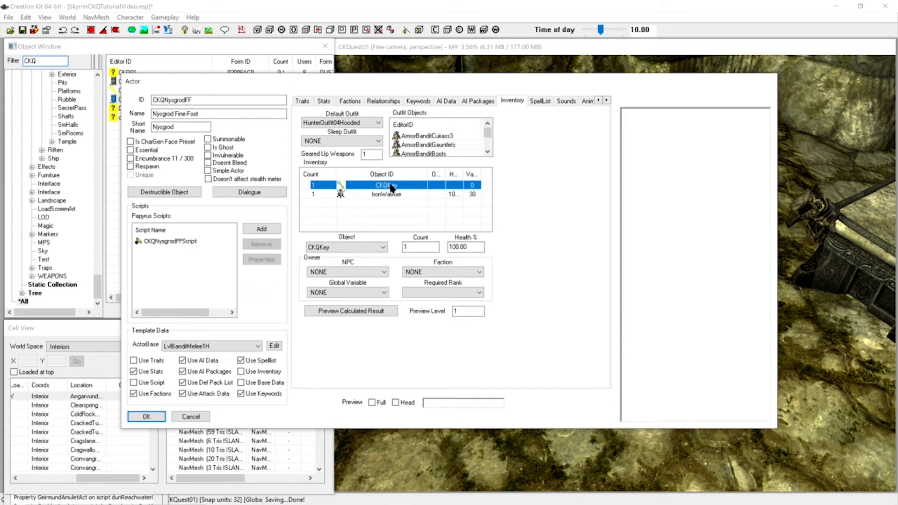
pyautogui.rightClick(392, 187)
pyautogui.click(417, 203)
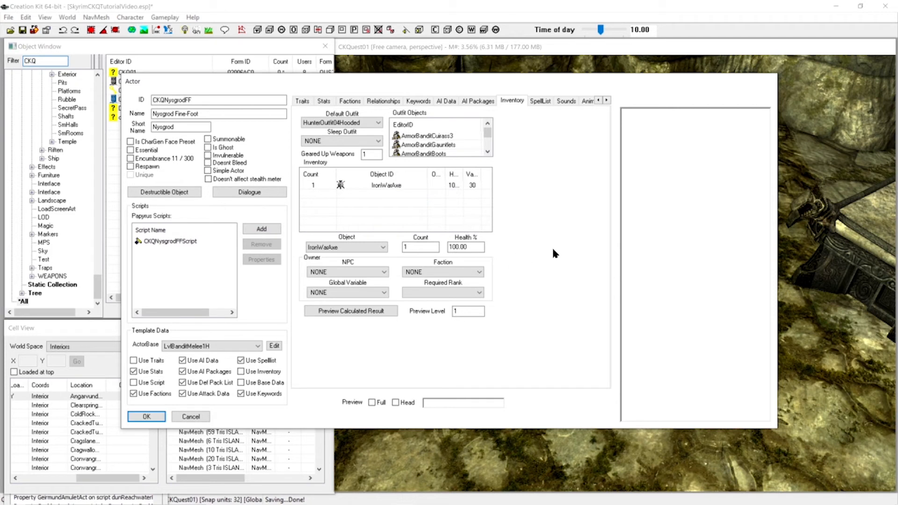
pyautogui.click(147, 417)
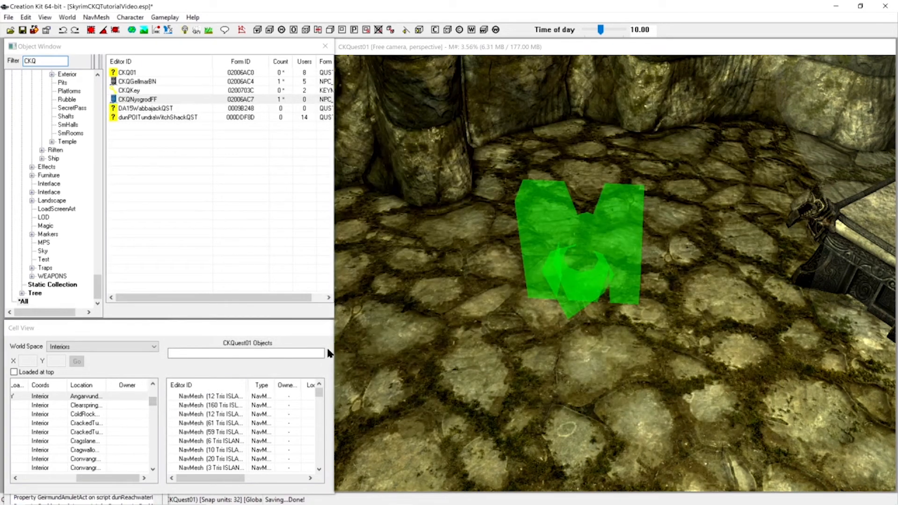
# Save the plugin and reopen quest CKQ01
pyautogui.scroll(-3, 543, 296)
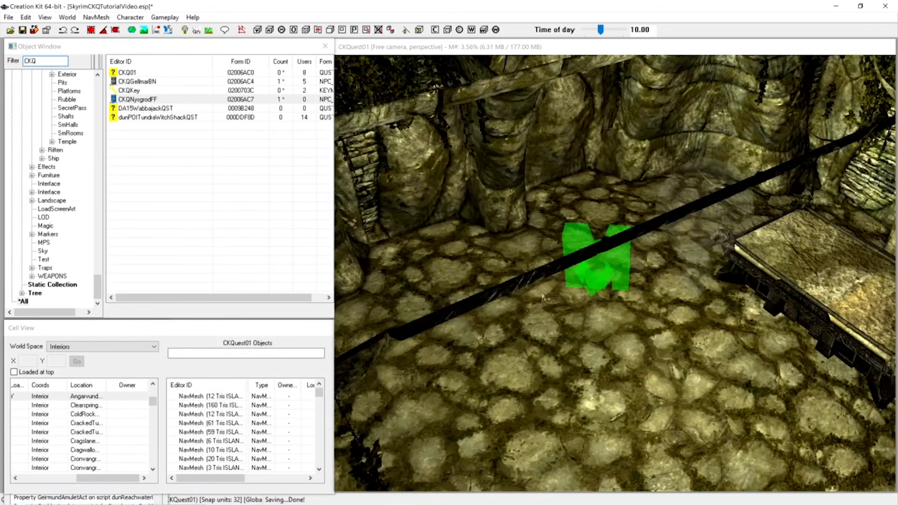
pyautogui.scroll(-5, 542, 297)
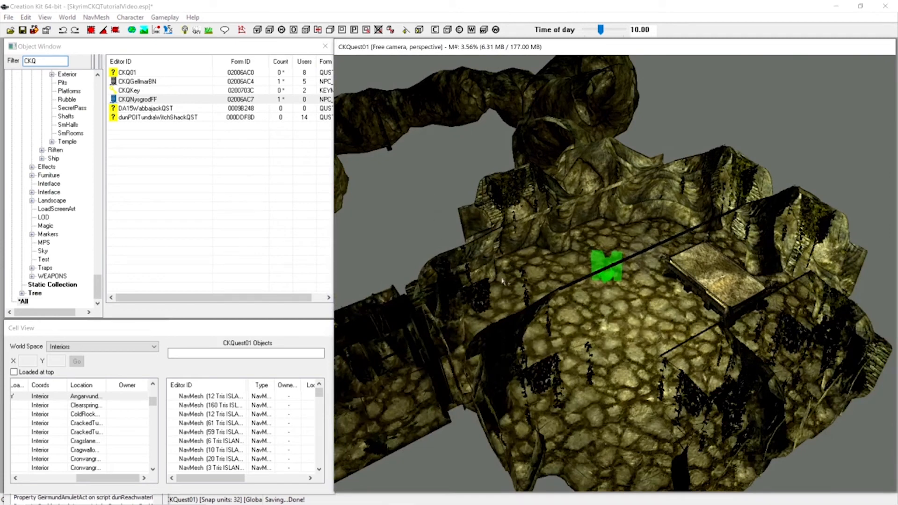
pyautogui.hotkey('ctrl', 's')
pyautogui.doubleClick(129, 72)
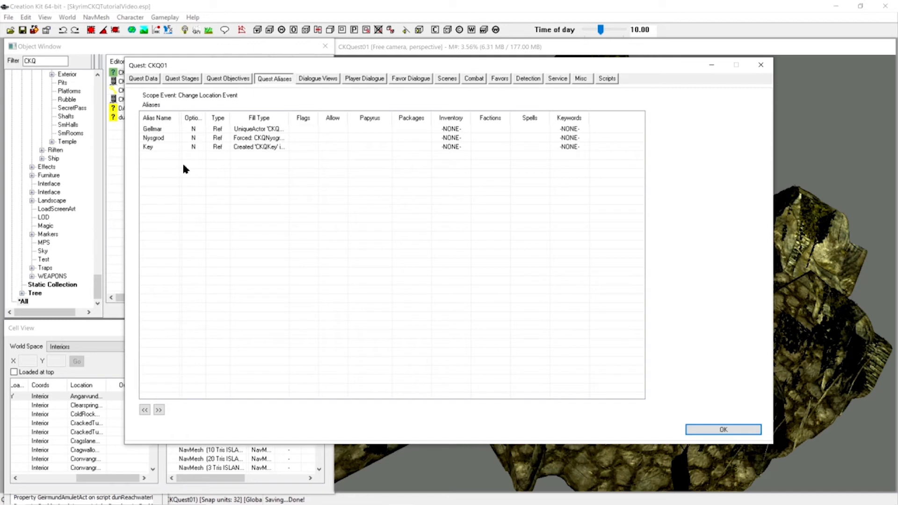
# Create a new quest objective in CKQ01 and set its index to 10
pyautogui.click(221, 79)
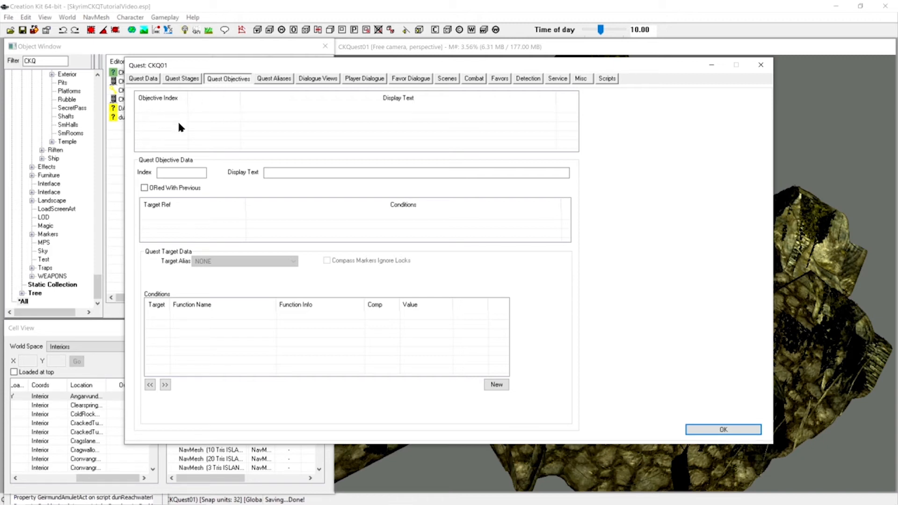
pyautogui.rightClick(163, 109)
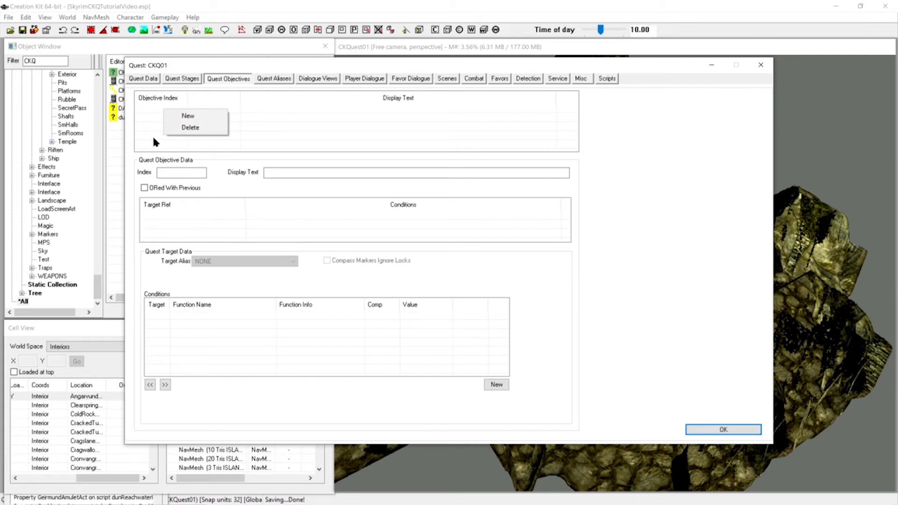
pyautogui.click(210, 157)
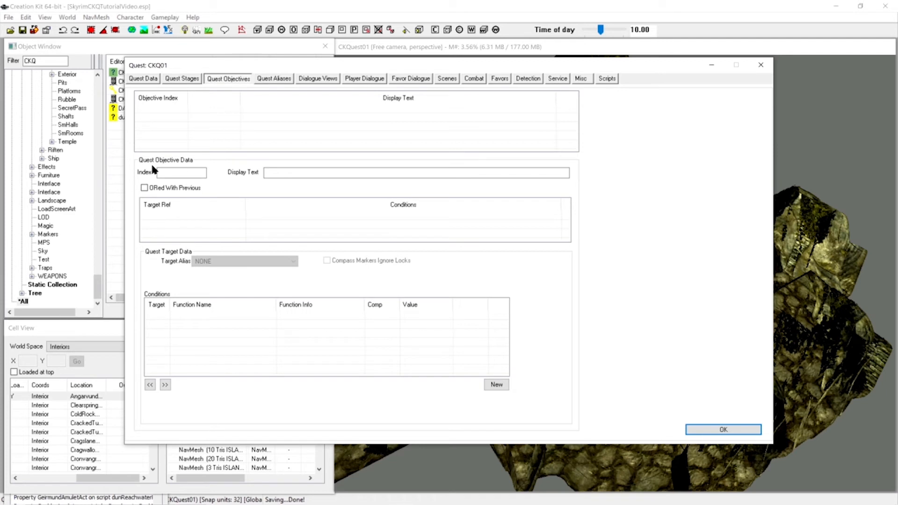
pyautogui.rightClick(160, 108)
pyautogui.click(187, 119)
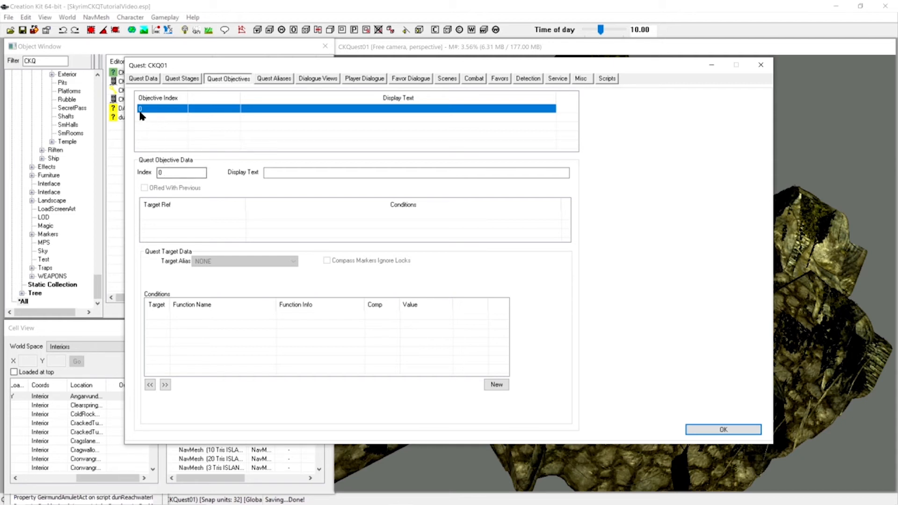
pyautogui.click(169, 173)
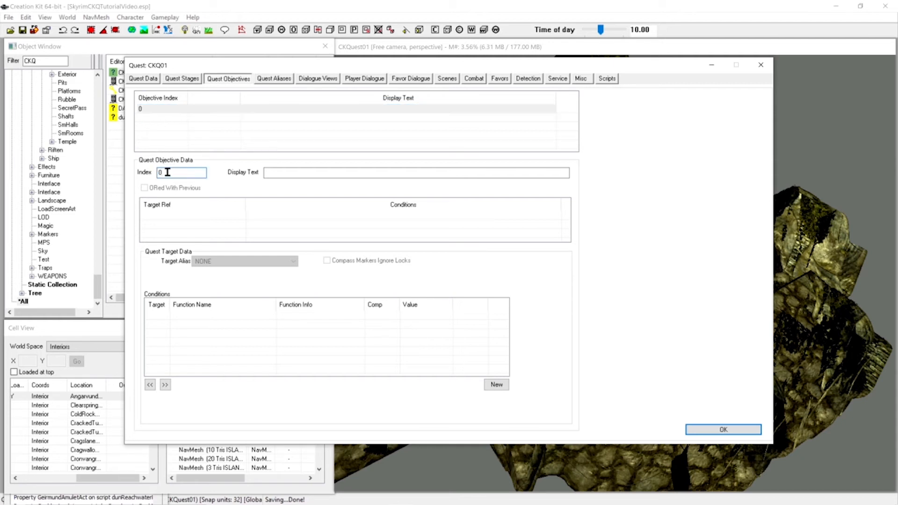
pyautogui.press('BackSpace')
pyautogui.write('10')
pyautogui.press('Return')
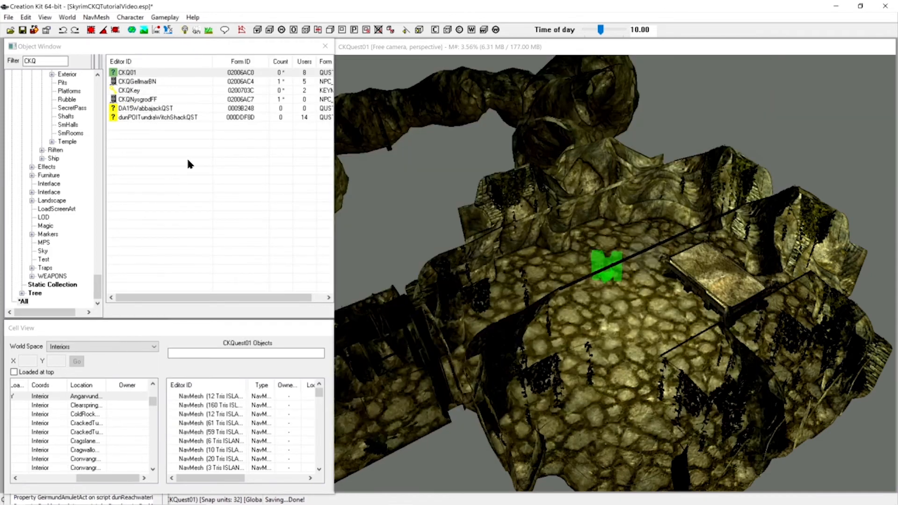
# Reopen quest CKQ01 and set objective 10's display text to "Kill Nysgrod Fine-Foot"
pyautogui.doubleClick(137, 71)
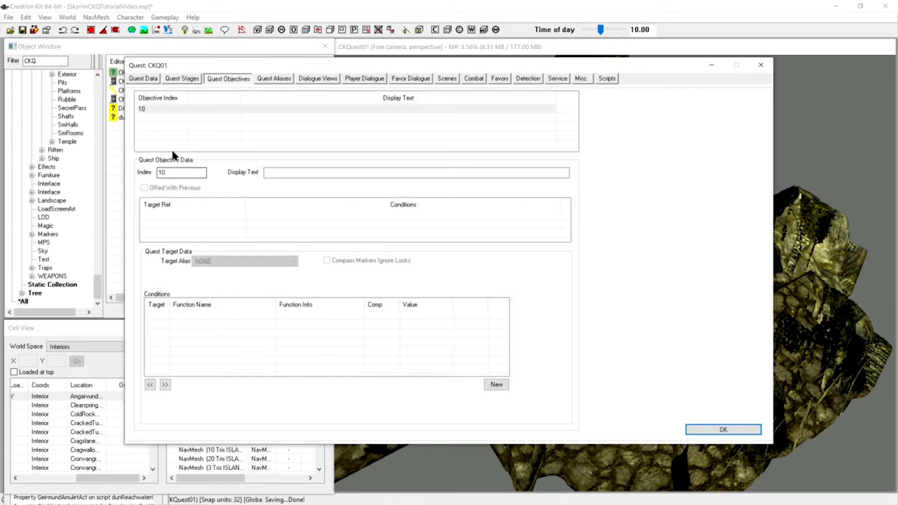
pyautogui.click(168, 171)
pyautogui.click(295, 173)
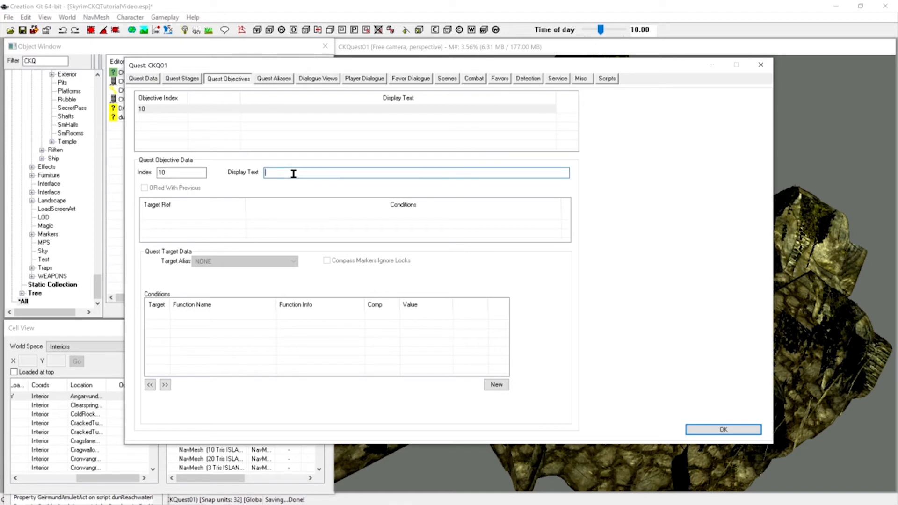
pyautogui.write('Kill Nysgrod Fine-Foot')
pyautogui.moveTo(177, 173); pyautogui.dragTo(157, 175)
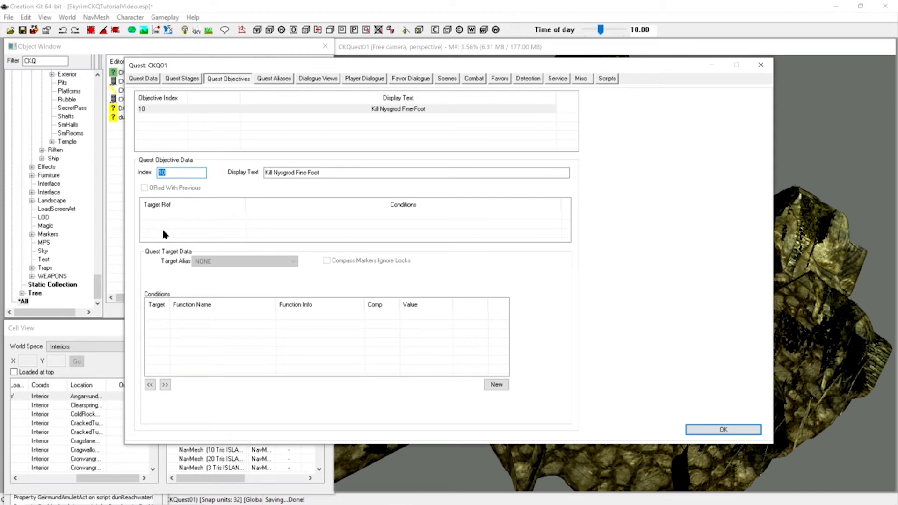
# Add a target to objective 10 with Nysgrod as its target alias
pyautogui.rightClick(171, 216)
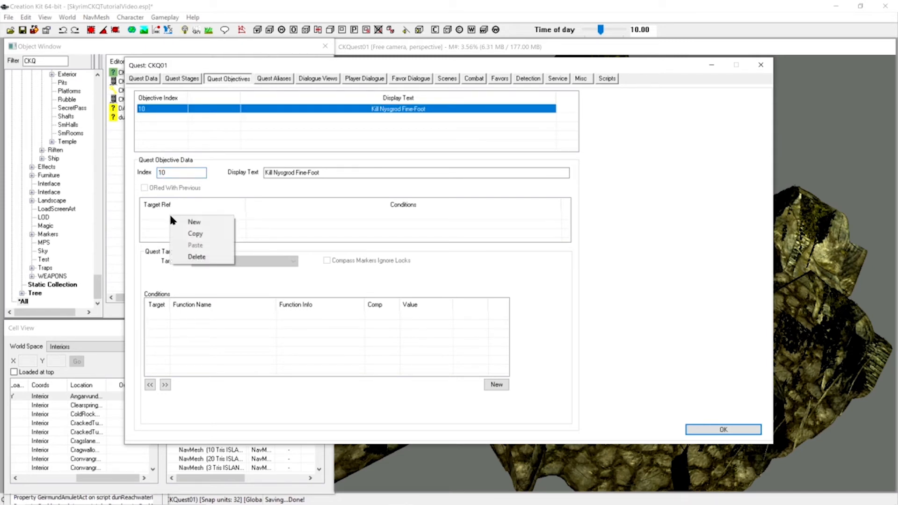
pyautogui.click(195, 223)
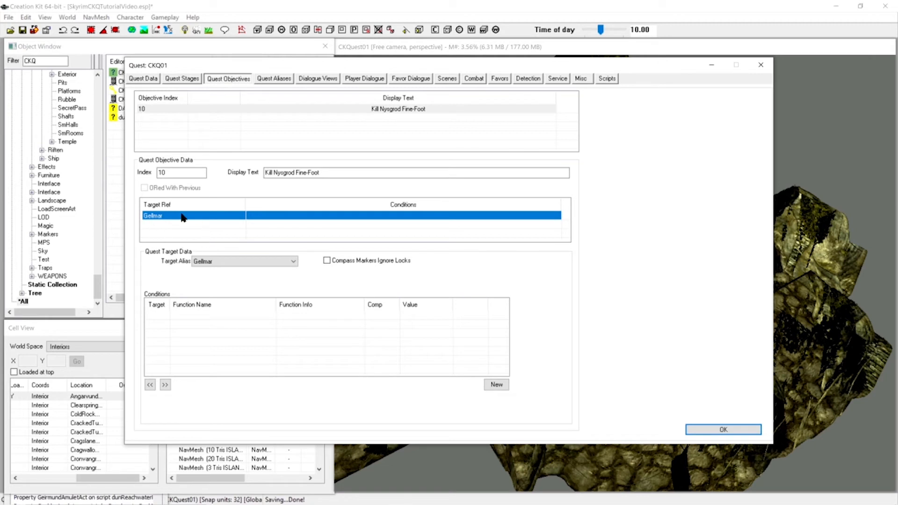
pyautogui.click(198, 263)
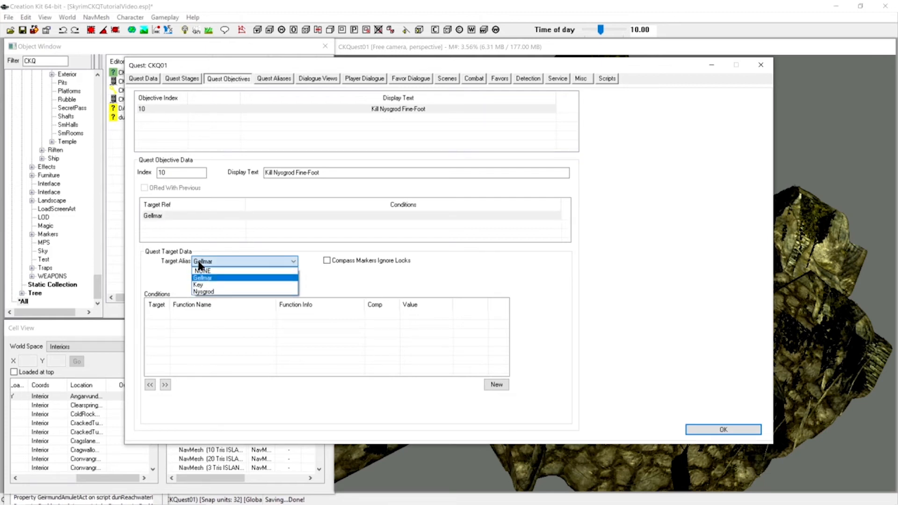
pyautogui.click(203, 293)
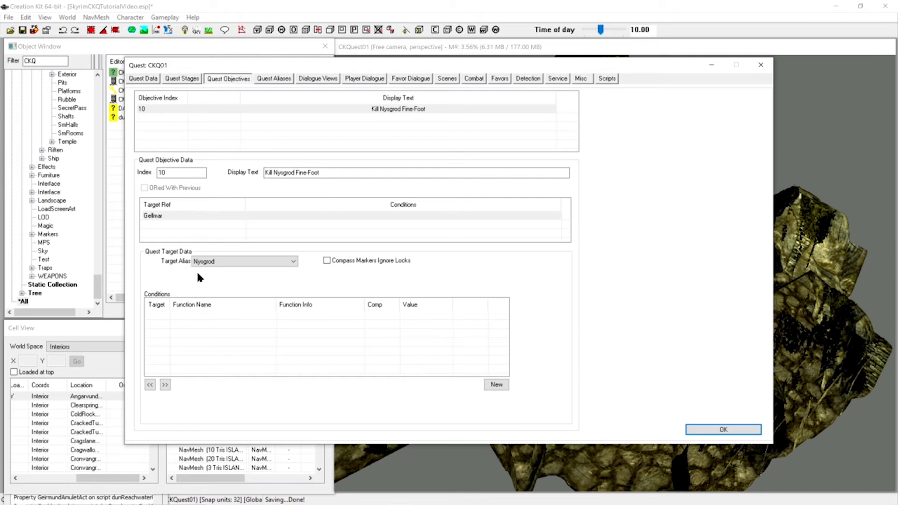
pyautogui.click(216, 261)
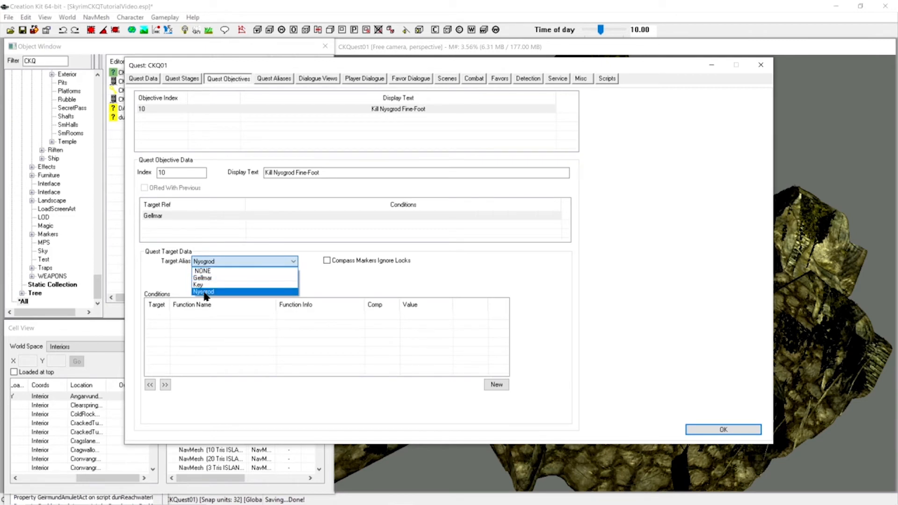
pyautogui.click(204, 292)
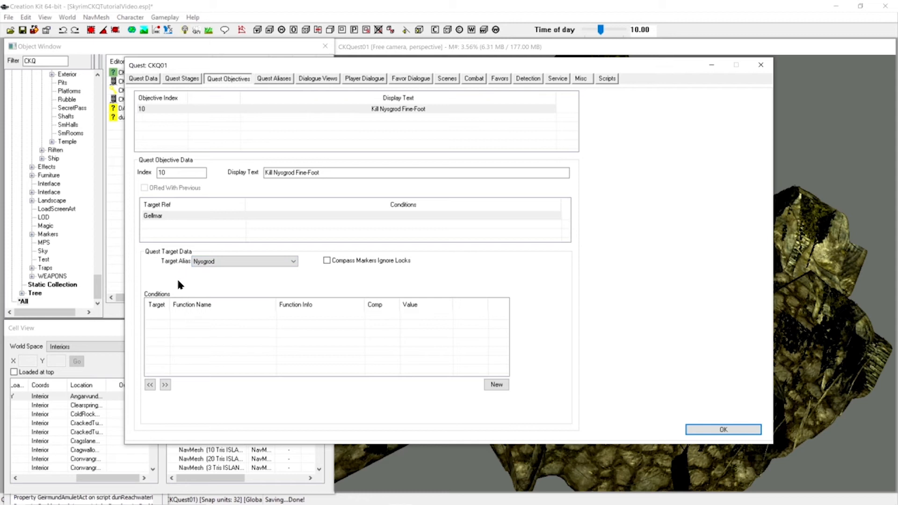
pyautogui.click(160, 119)
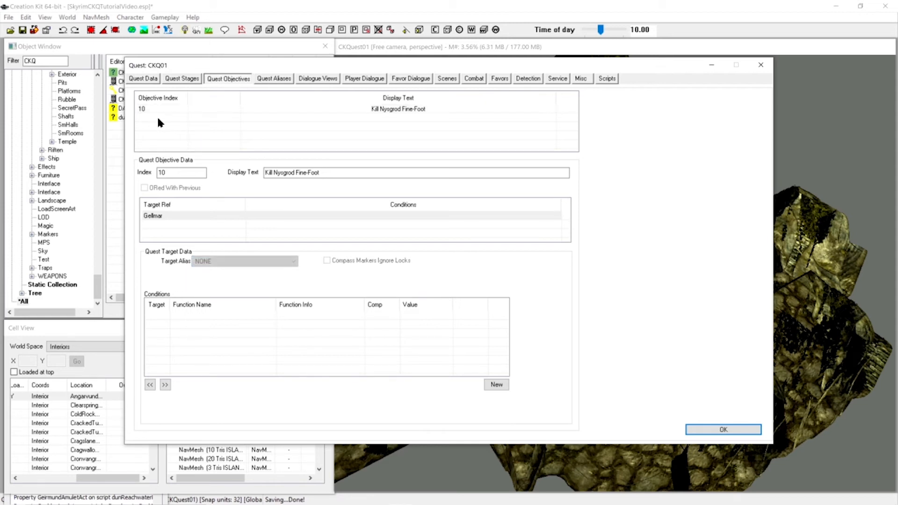
# Create a quest objective with index 20 and the display text "Retrieve the key to Gellmar's cage"
pyautogui.rightClick(161, 119)
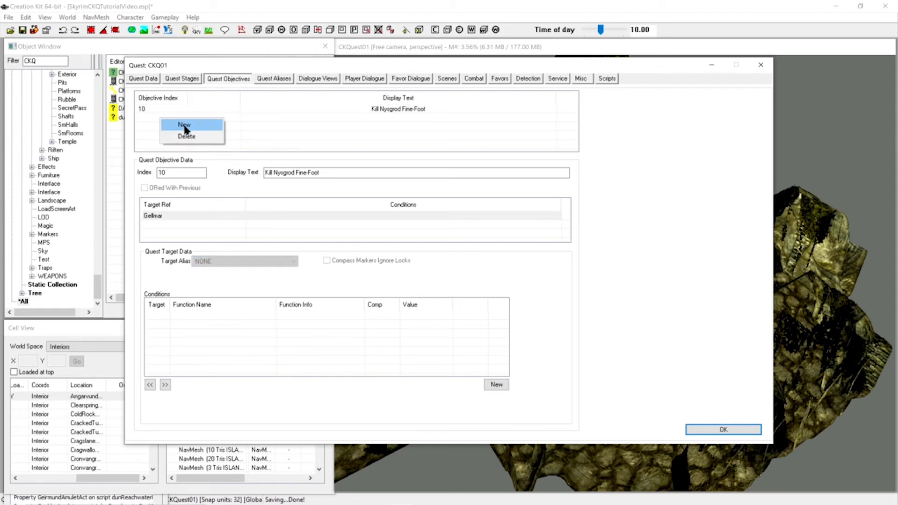
pyautogui.click(184, 125)
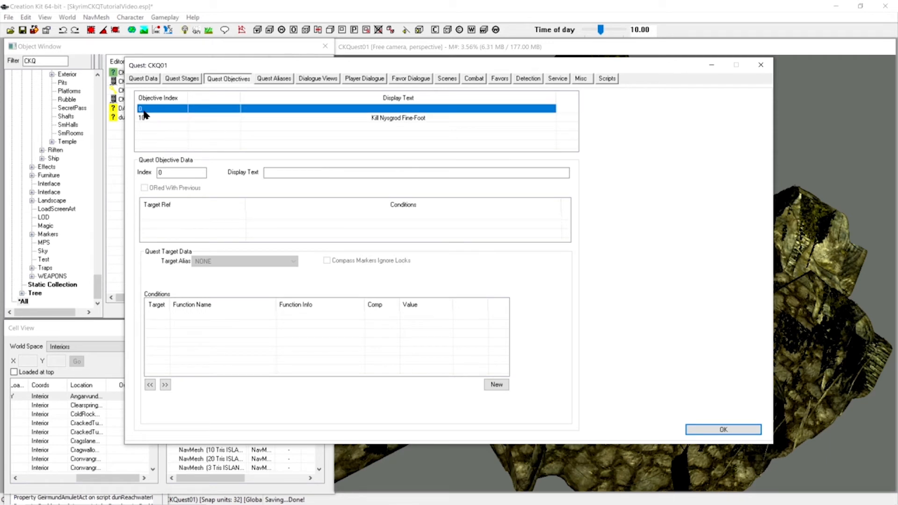
pyautogui.doubleClick(161, 172)
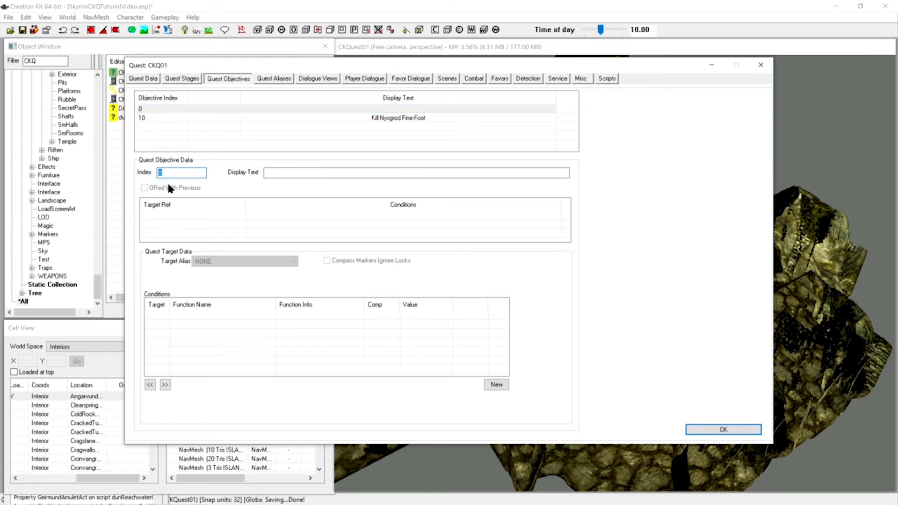
pyautogui.click(295, 173)
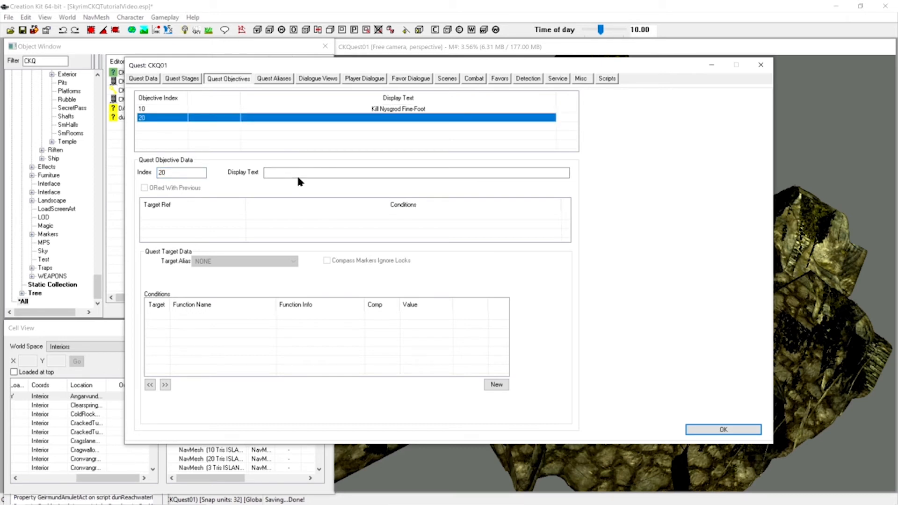
pyautogui.click(281, 173)
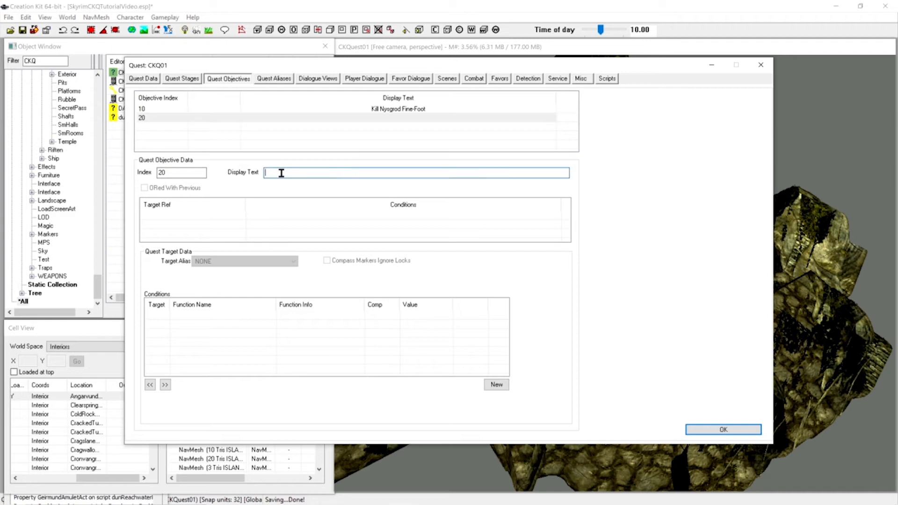
pyautogui.write("Retrieve the key to Gellmar's cage")
# Add a target to objective 20 with the Key alias, and check the target refs of objectives 10 and 20
pyautogui.rightClick(172, 211)
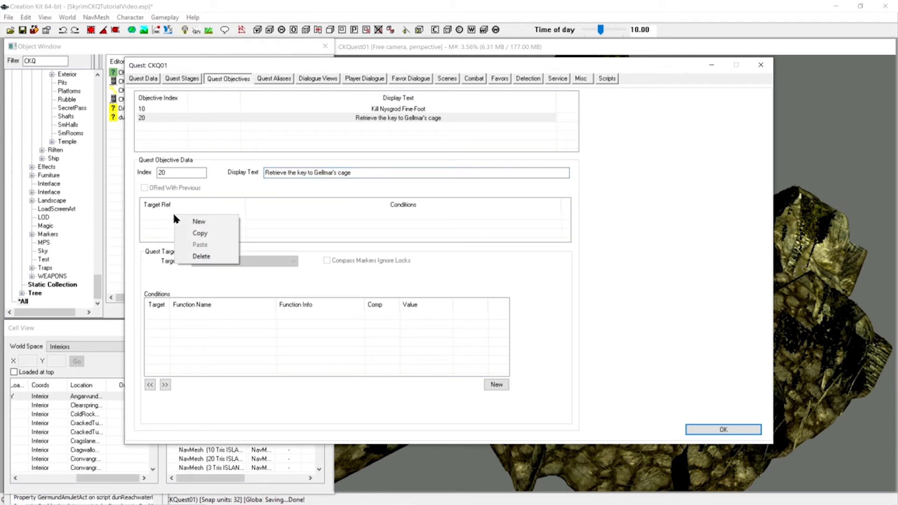
pyautogui.click(202, 221)
pyautogui.click(220, 261)
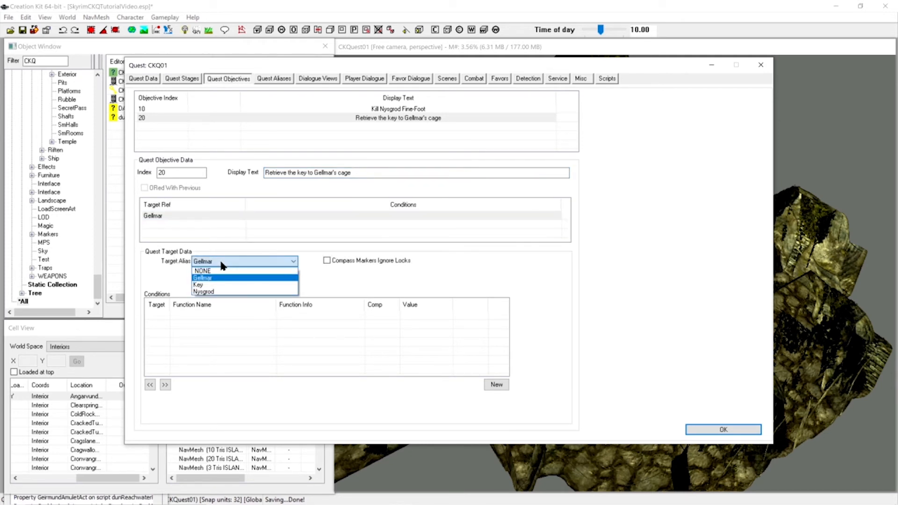
pyautogui.click(214, 284)
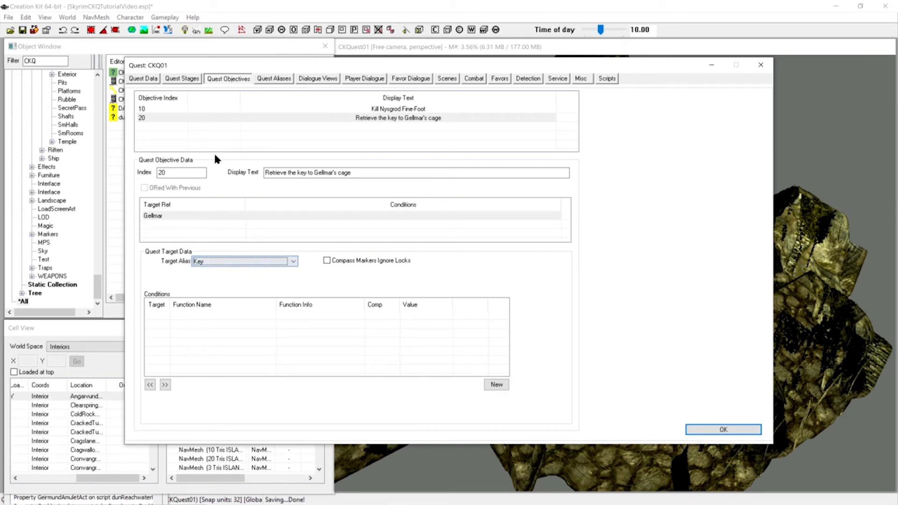
pyautogui.click(154, 109)
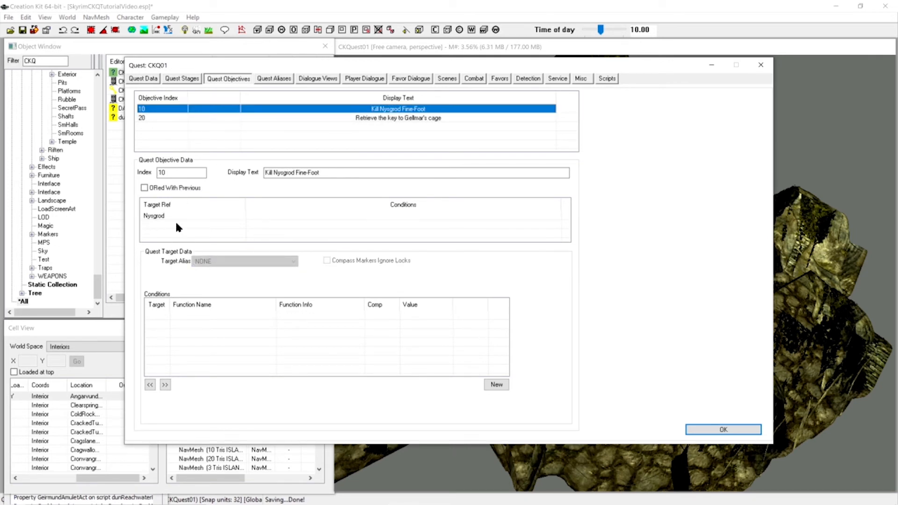
pyautogui.click(150, 118)
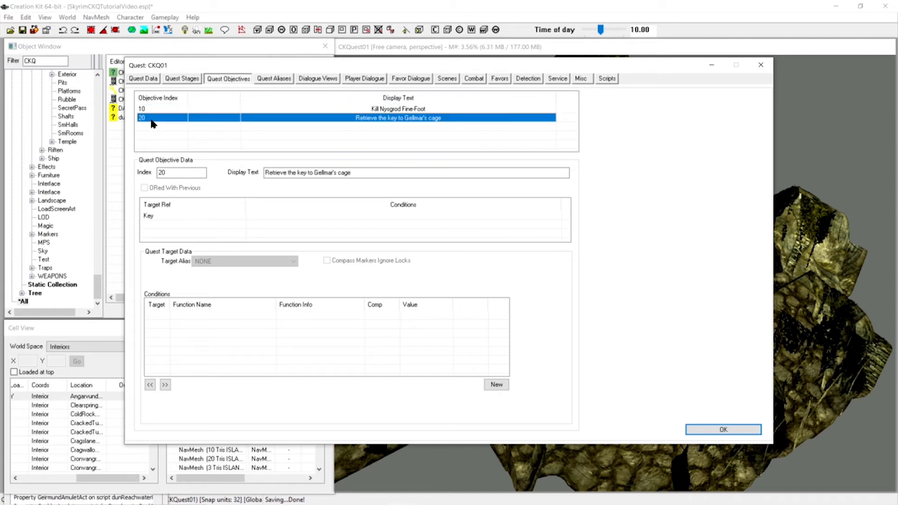
# Create a quest objective with index 30 and the display text "Return to Gellmar with the key"
pyautogui.rightClick(151, 122)
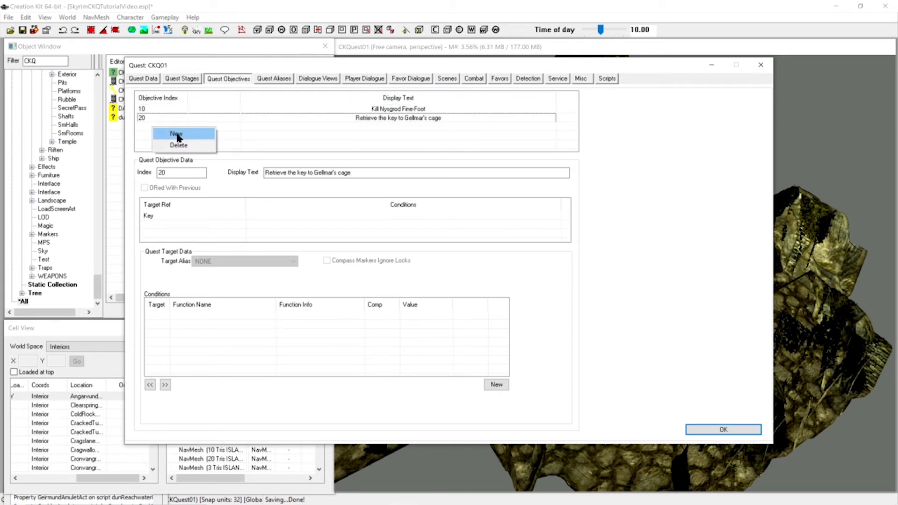
pyautogui.click(177, 134)
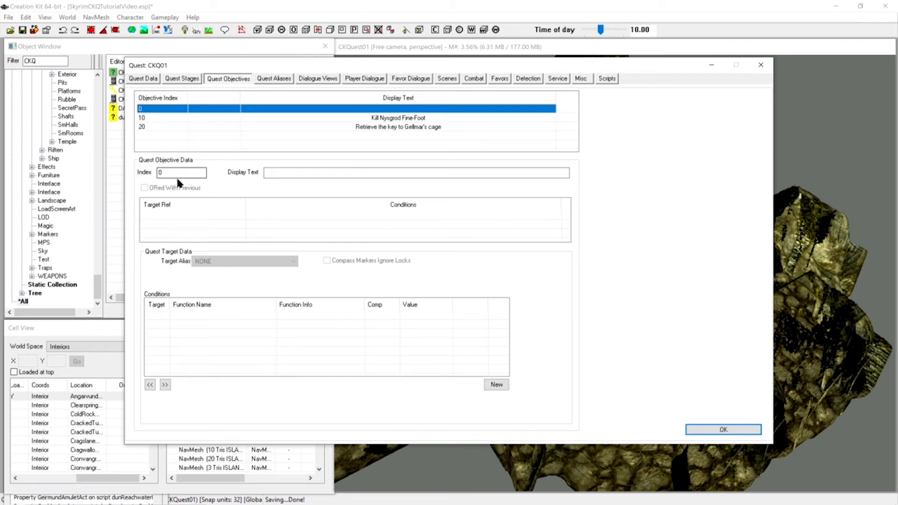
pyautogui.doubleClick(161, 172)
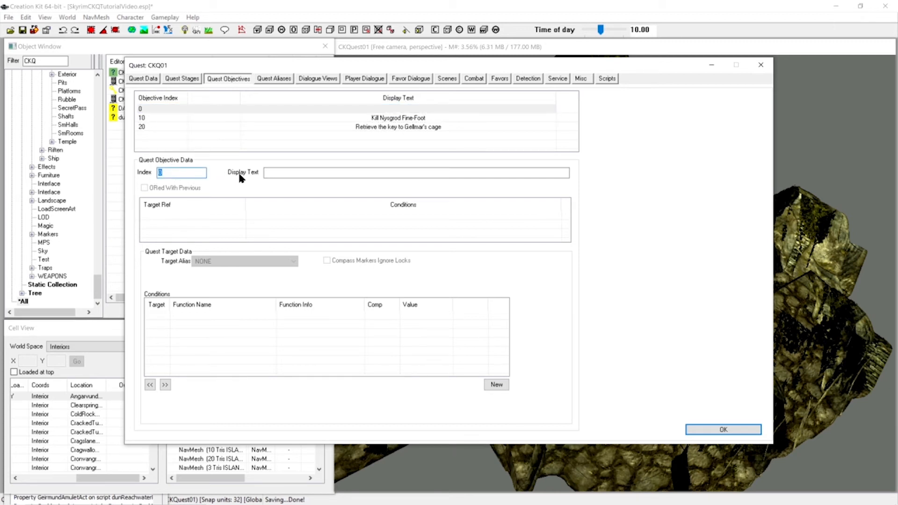
pyautogui.write('30')
pyautogui.click(281, 173)
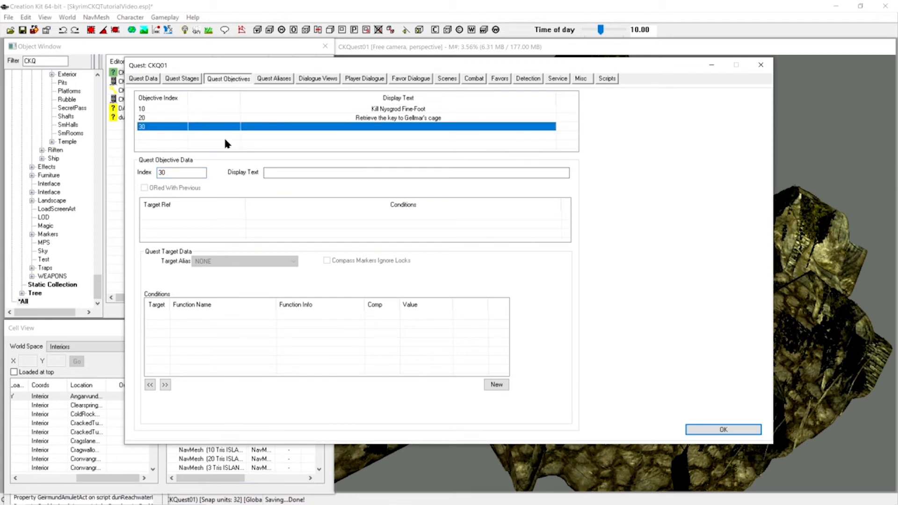
pyautogui.click(281, 172)
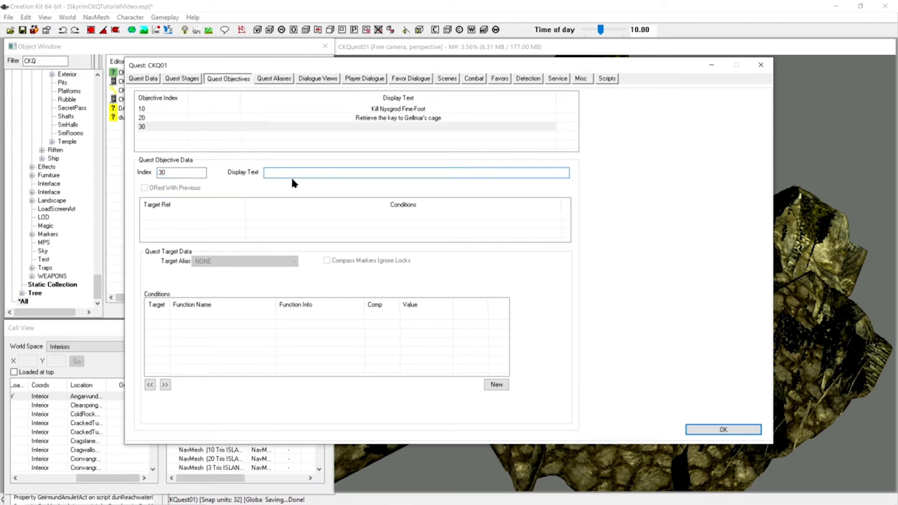
pyautogui.write('Return to Gellmar with the key')
# Add a target to objective 30 with Gellmar as its target alias, and show the quest's stages
pyautogui.rightClick(172, 214)
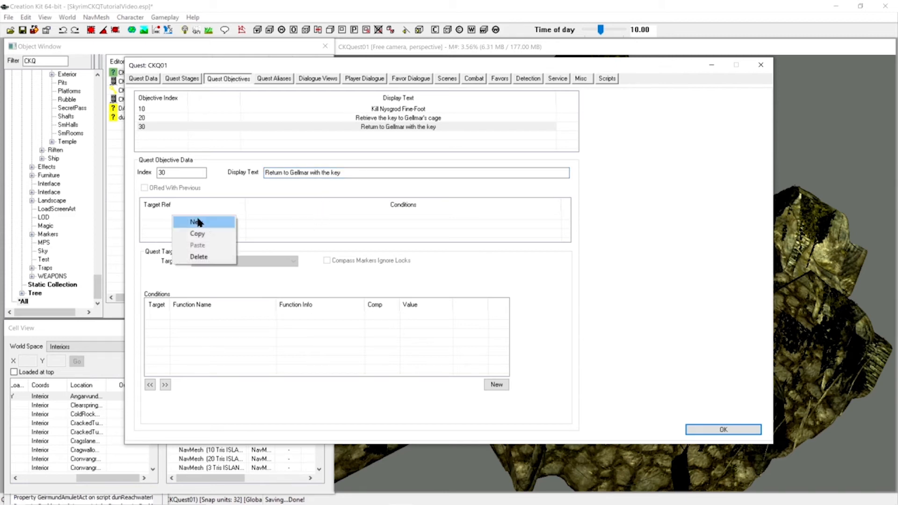
pyautogui.click(198, 223)
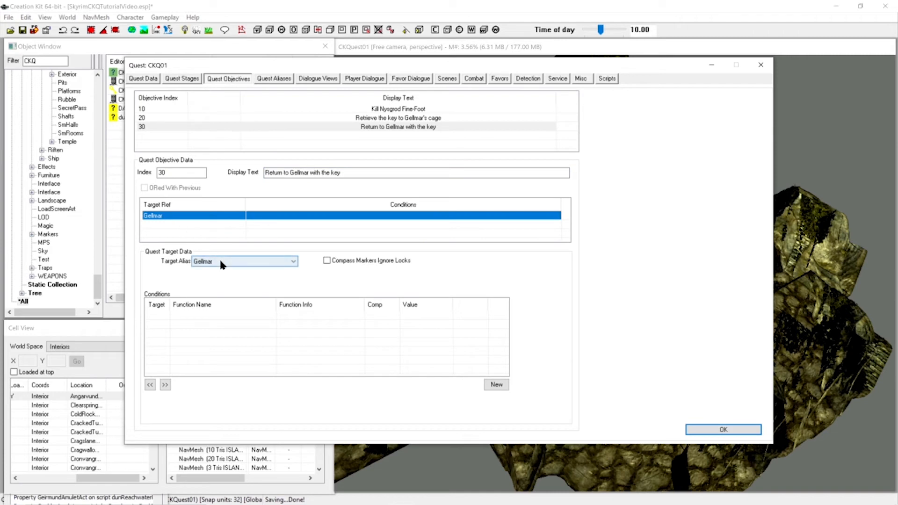
pyautogui.click(221, 262)
pyautogui.click(218, 277)
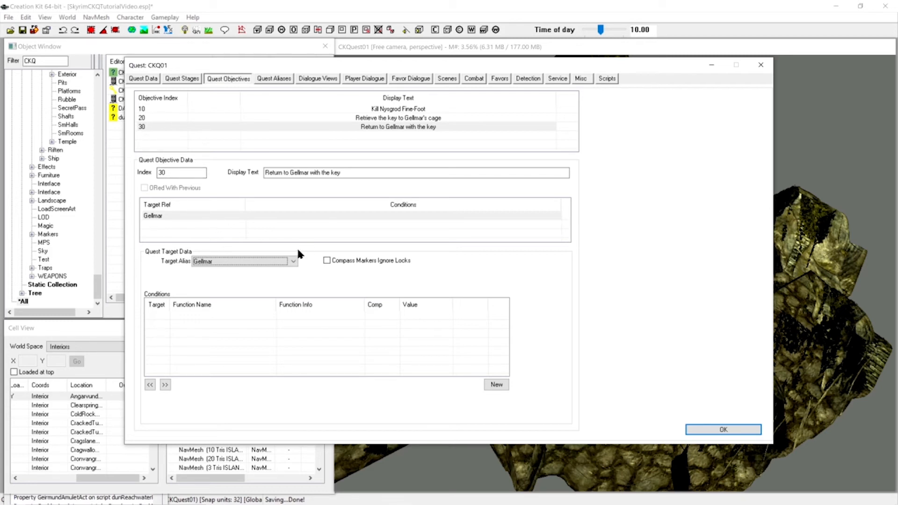
pyautogui.click(181, 79)
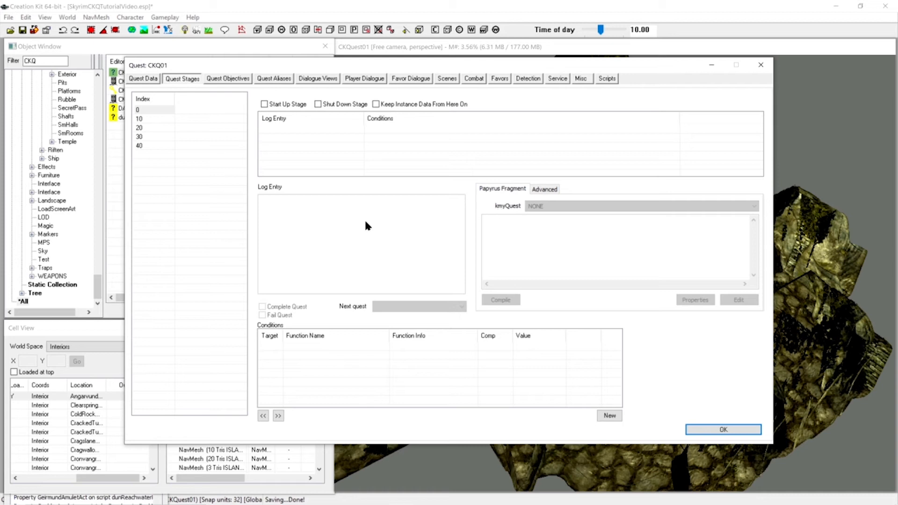
# Add an empty log entry to quest stage 10 and select it
pyautogui.click(146, 120)
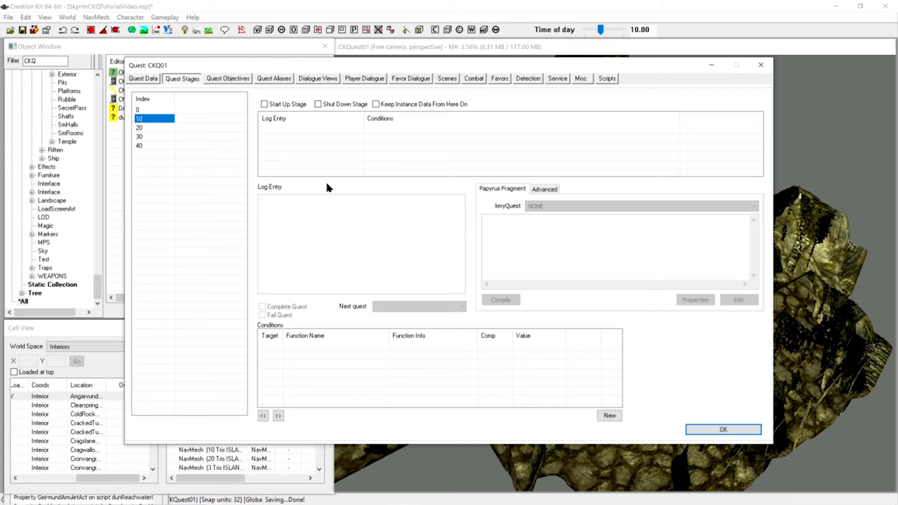
pyautogui.rightClick(279, 128)
pyautogui.click(306, 137)
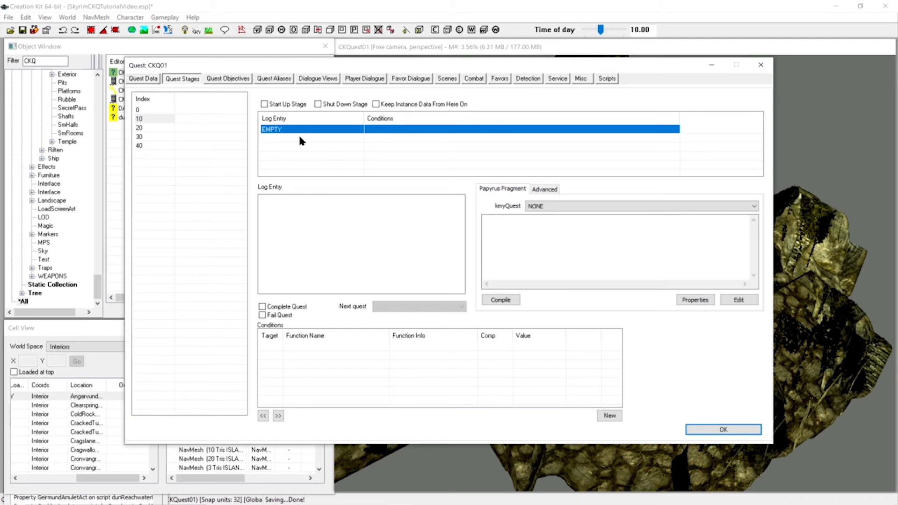
pyautogui.click(280, 206)
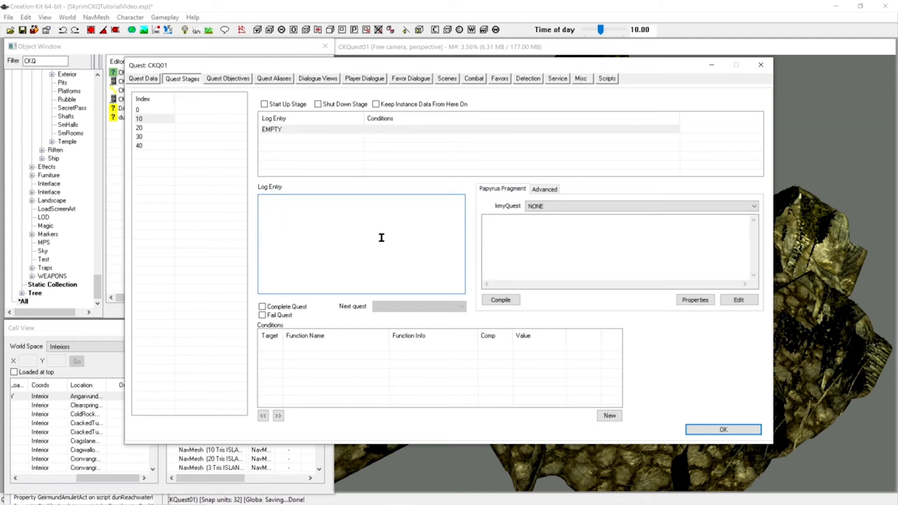
pyautogui.click(551, 259)
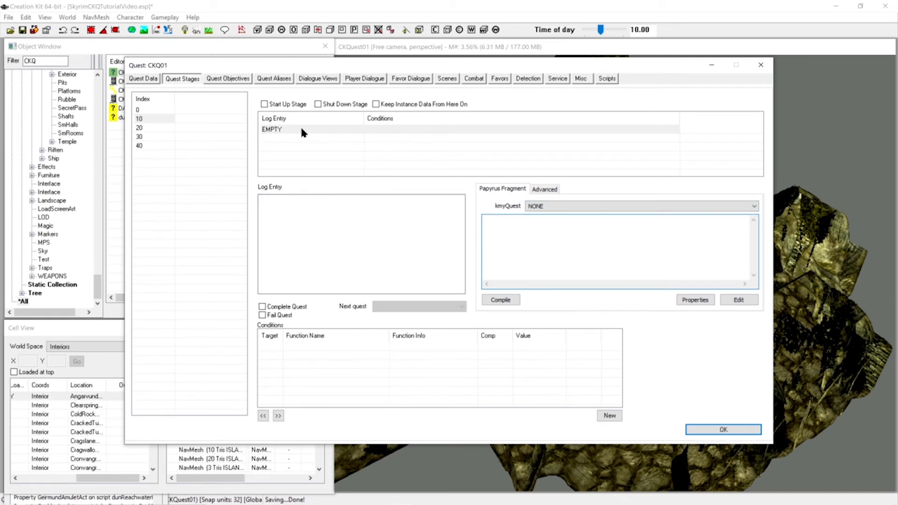
pyautogui.click(283, 130)
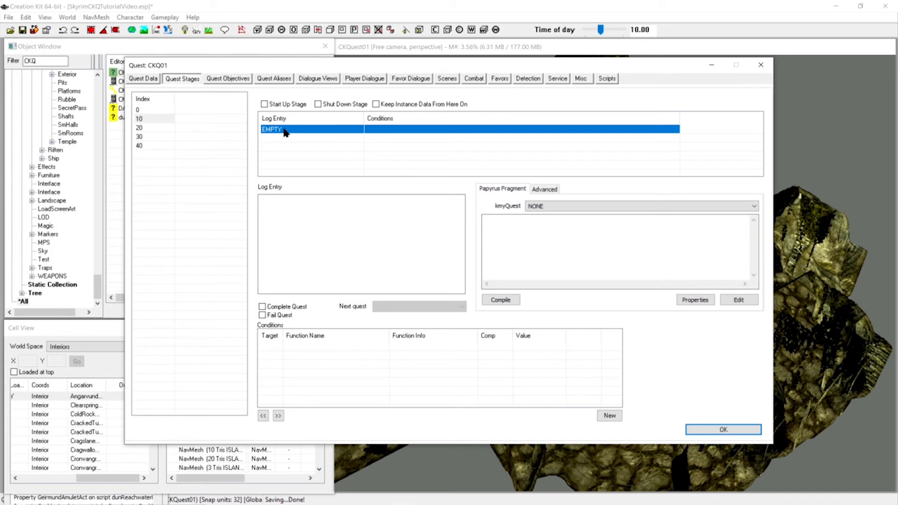
# Begin stage 10's log entry with "I've met Gellmar Bog-Nose, who was betrayed and locked in a cage by someone he knows."
pyautogui.click(289, 213)
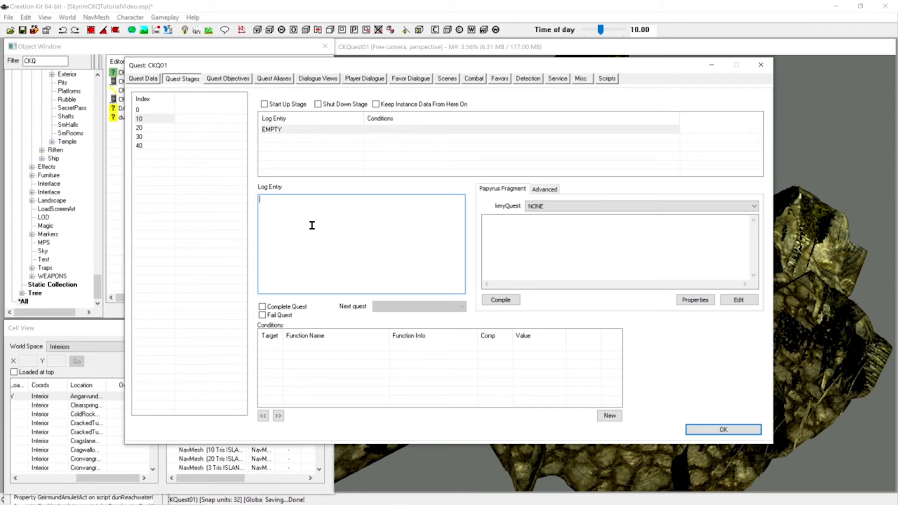
pyautogui.write("I've met Gellmar Bog-Nose, who was betrayed")
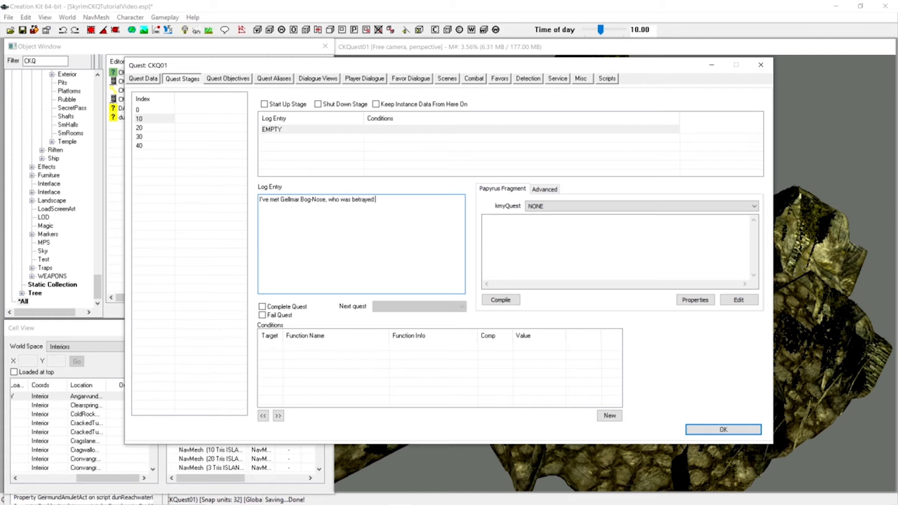
pyautogui.write(' and locked in a cage by osomeone nearby')
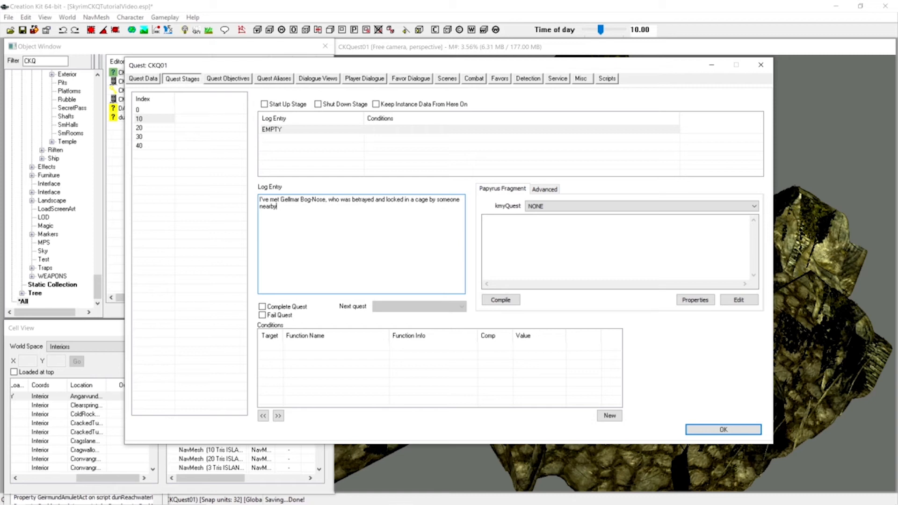
pyautogui.write('.')
pyautogui.press('BackSpace')
pyautogui.press('BackSpace')
pyautogui.press('BackSpace')
pyautogui.press('BackSpace')
pyautogui.press('BackSpace')
pyautogui.press('BackSpace')
pyautogui.press('BackSpace')
pyautogui.press('BackSpace')
pyautogui.write('he knows.')
# Append "The man that betrayed him is nearby and has the key to the cage with him. Gellmar offered to pay me well for retrieval of the key."
pyautogui.write('The man that betrayed him is nearby')
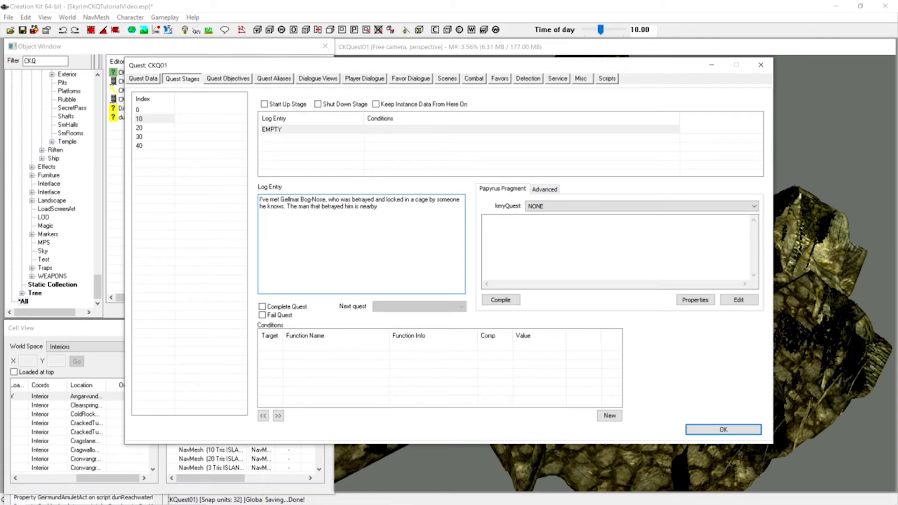
pyautogui.write(' and has the key to the cage with him')
pyautogui.write('. Gellmar offere')
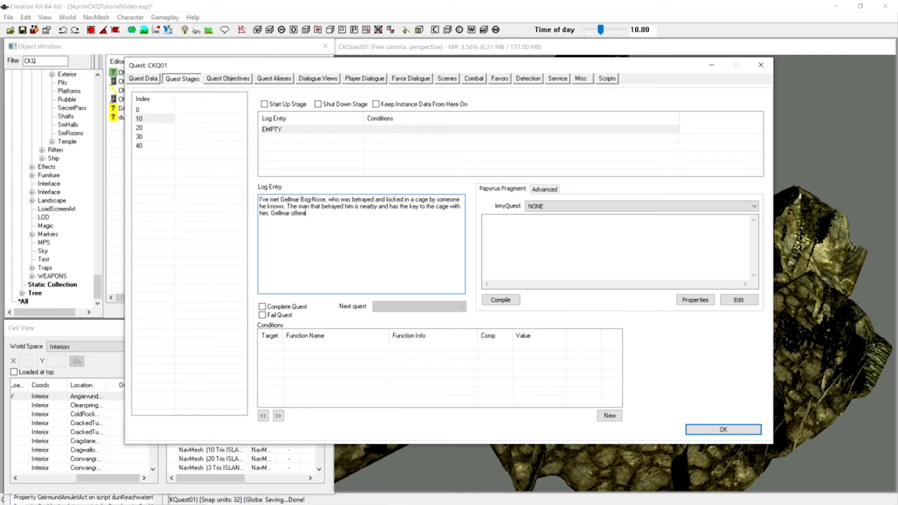
pyautogui.write('d to pay me well for retrieval of the key.')
pyautogui.moveTo(414, 216); pyautogui.dragTo(256, 198)
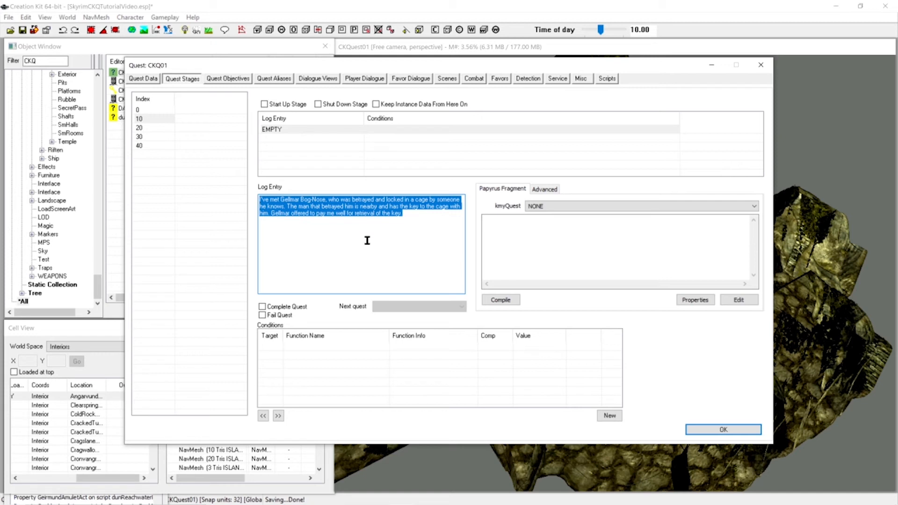
# Enter SetObjectiveDisplayed(10) as stage 10's Papyrus fragment and compile it
pyautogui.click(539, 241)
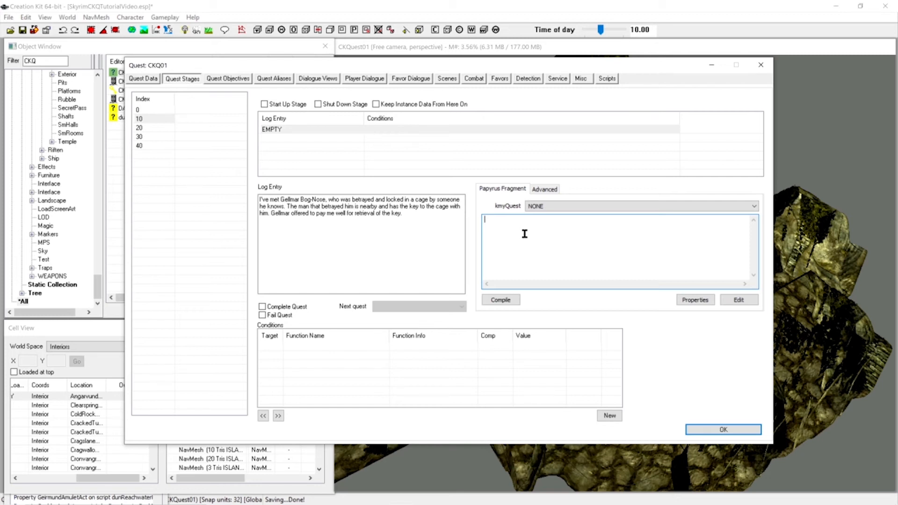
pyautogui.write('SetObjectiveDisplayed(10)')
pyautogui.click(502, 303)
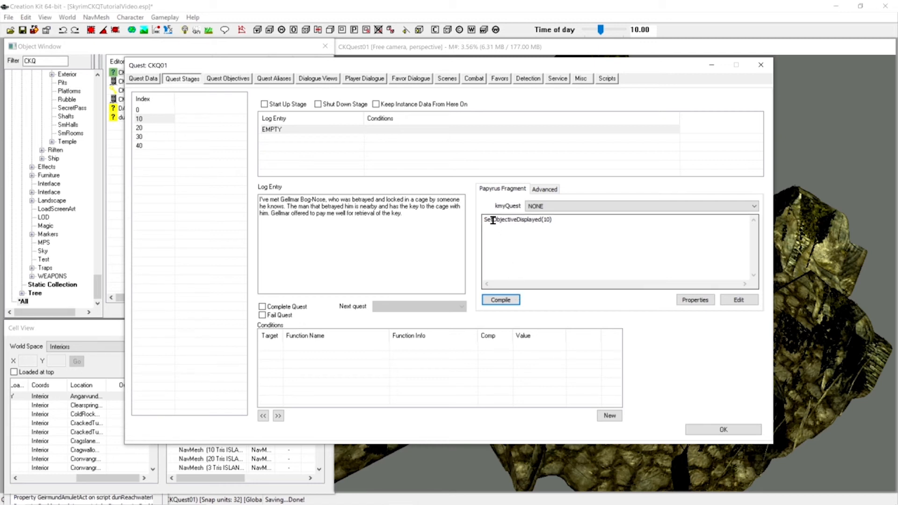
pyautogui.moveTo(498, 220); pyautogui.dragTo(570, 220)
pyautogui.click(570, 220)
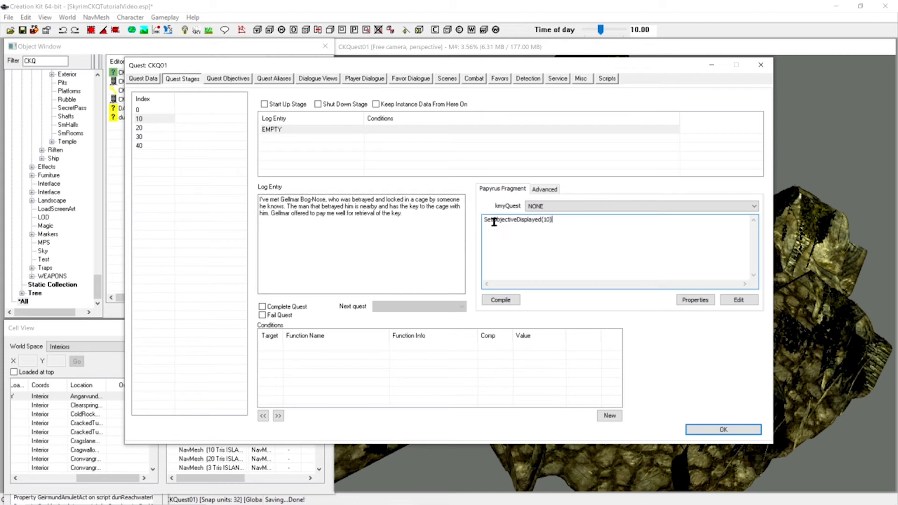
pyautogui.moveTo(483, 221)
pyautogui.mouseDown()
pyautogui.moveTo(557, 221)
pyautogui.moveTo(477, 219)
pyautogui.mouseUp()
pyautogui.click(567, 220)
pyautogui.click(508, 219)
# Add an empty log entry to quest stage 20 and compare it with stage 10's entry and fragment
pyautogui.click(145, 128)
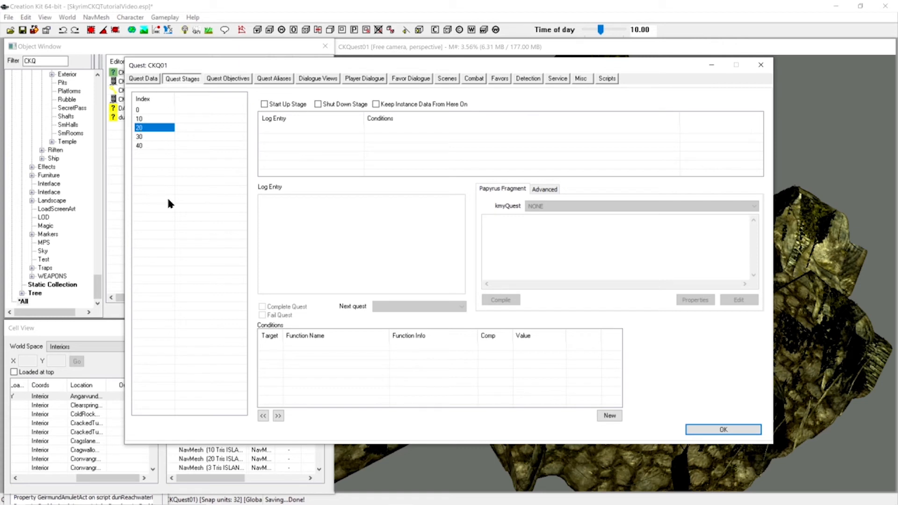
pyautogui.rightClick(280, 135)
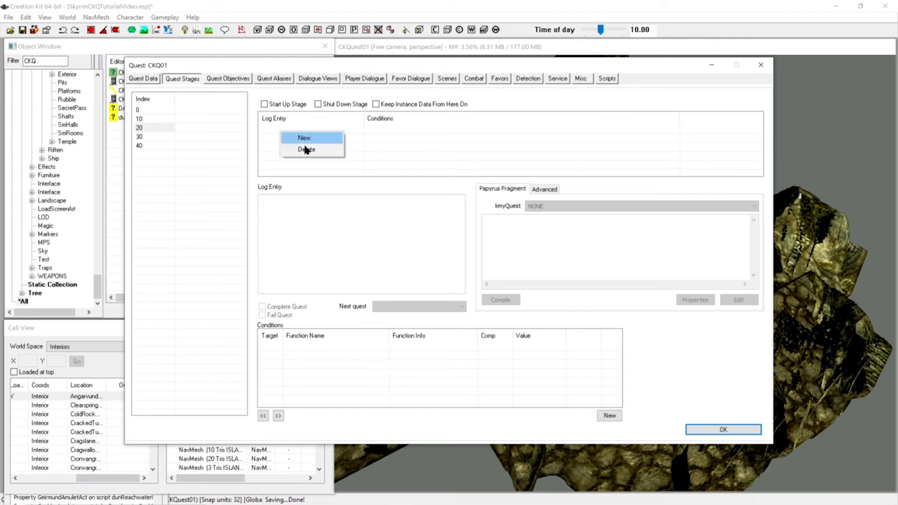
pyautogui.click(305, 138)
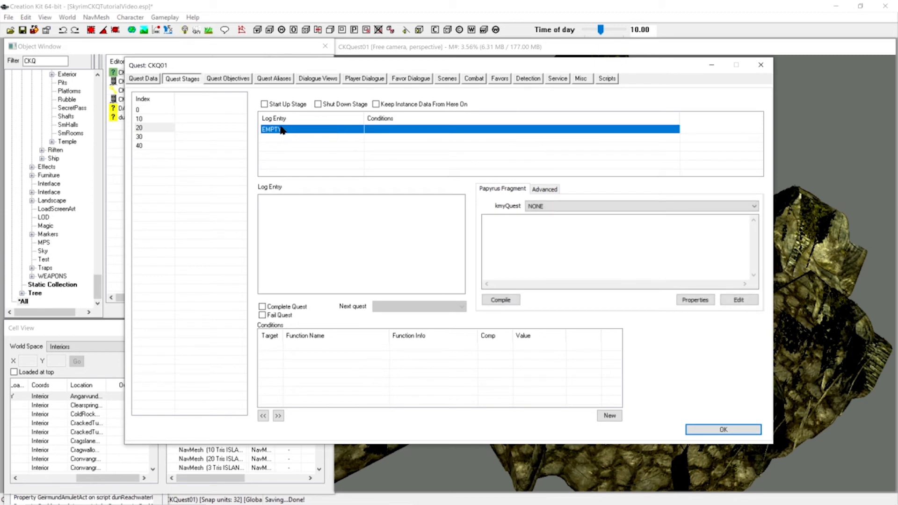
pyautogui.click(275, 221)
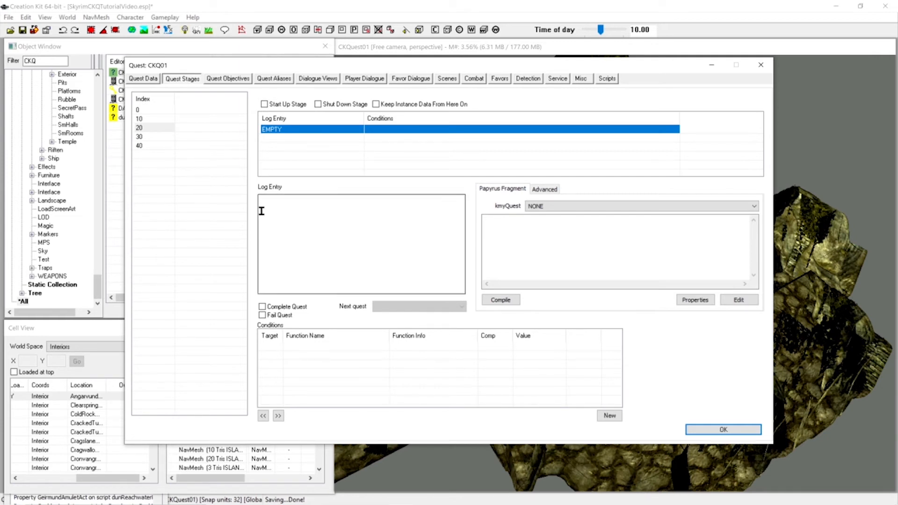
pyautogui.click(526, 225)
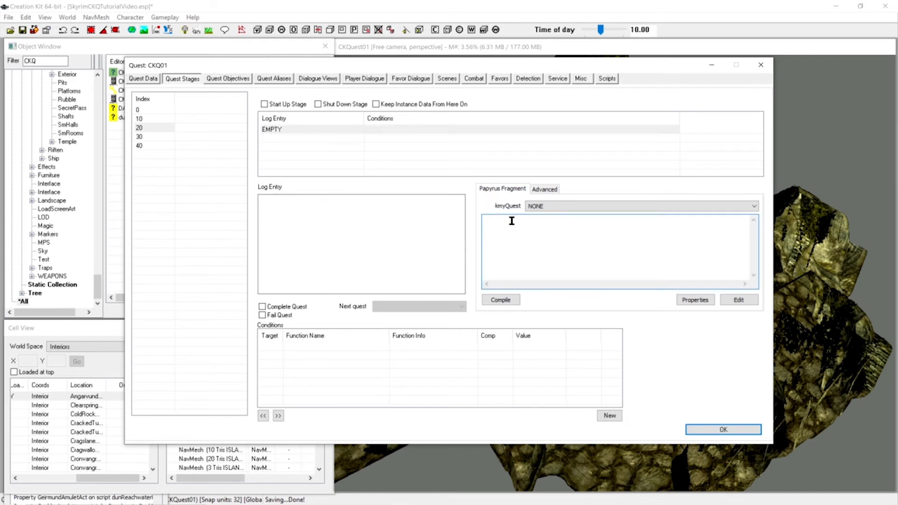
pyautogui.click(143, 128)
pyautogui.click(141, 119)
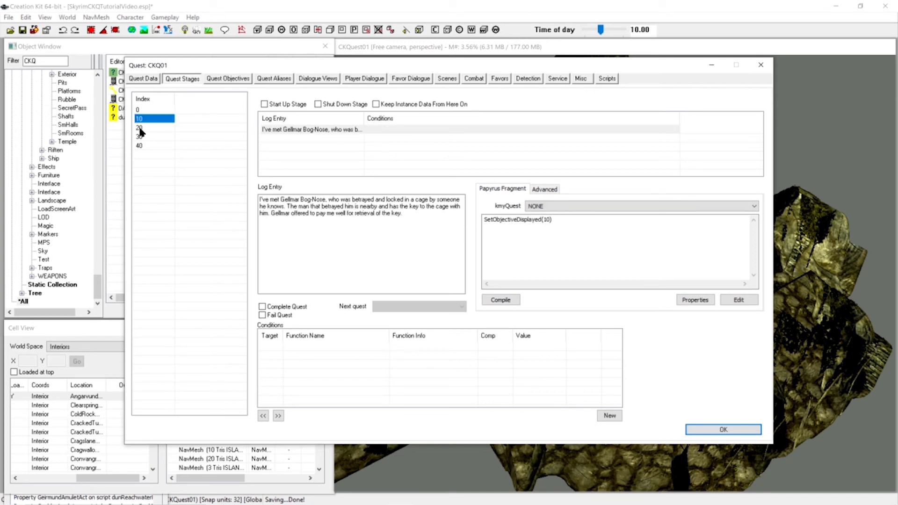
pyautogui.click(140, 129)
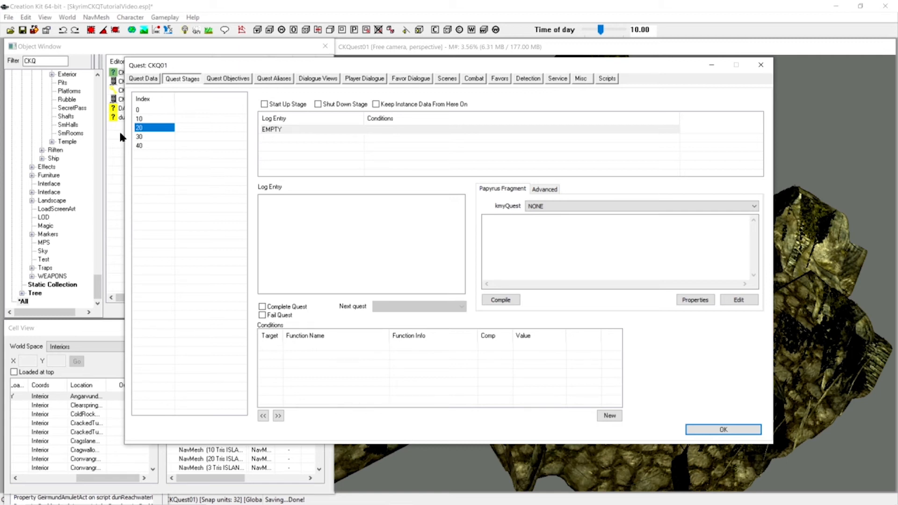
# Enter SetObjectiveCompleted(10) and SetObjectiveDisplayed(20) on separate lines as stage 20's Papyrus fragment and compile it
pyautogui.click(509, 239)
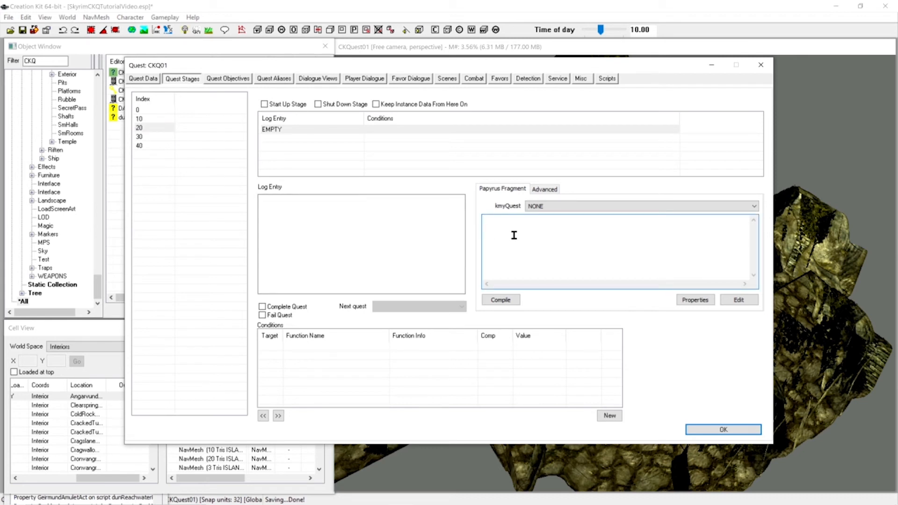
pyautogui.write('SetObjectiveCompleted(10)')
pyautogui.press('Return')
pyautogui.write('SetObjectiveDisplayed(')
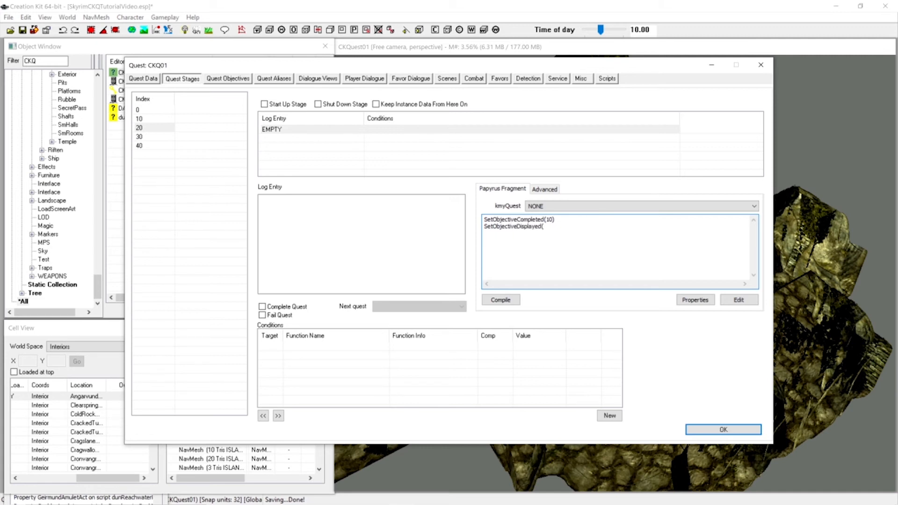
pyautogui.write('20)')
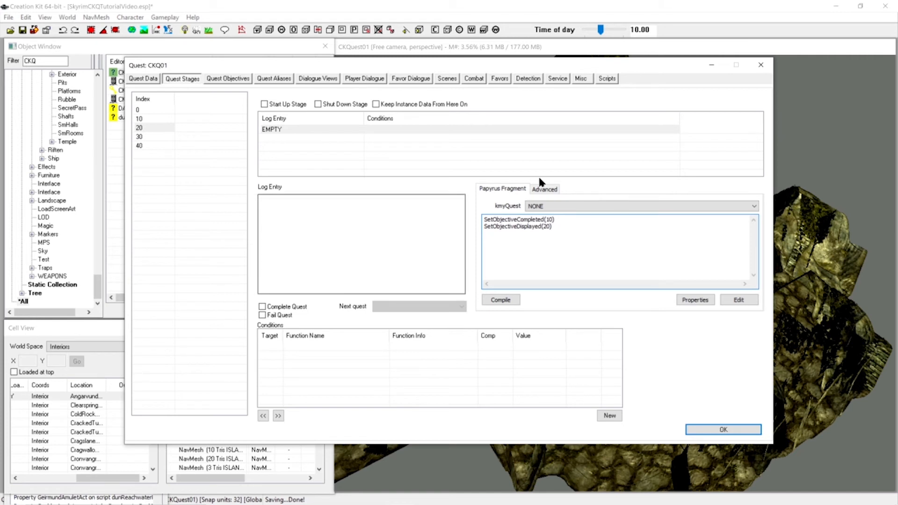
pyautogui.moveTo(559, 219); pyautogui.dragTo(491, 218)
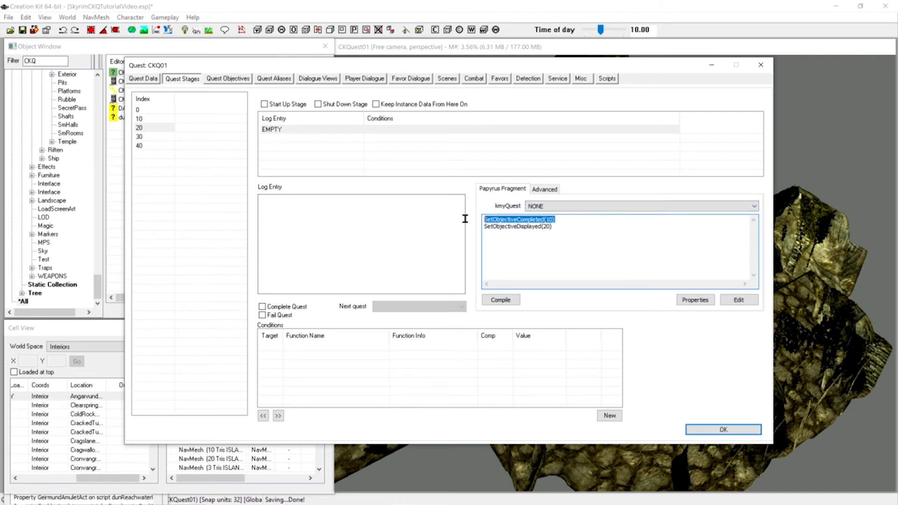
pyautogui.click(551, 229)
pyautogui.moveTo(551, 229); pyautogui.dragTo(474, 230)
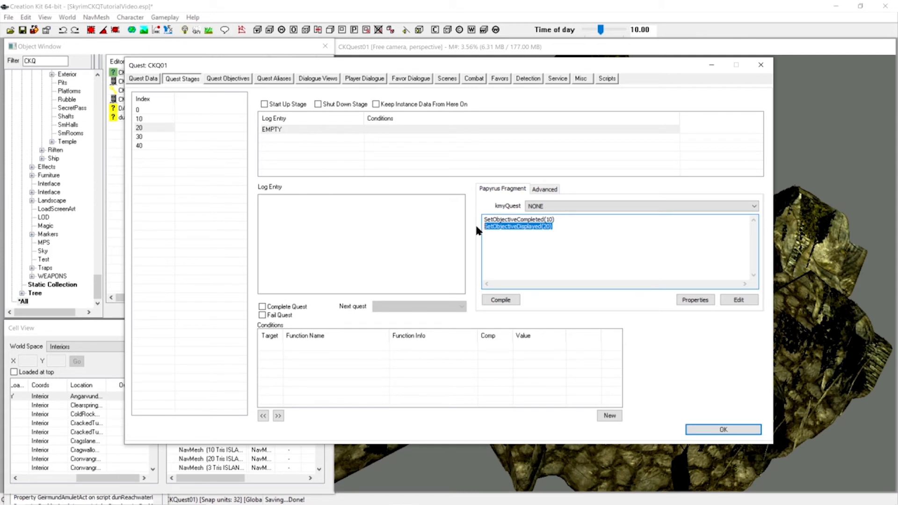
pyautogui.click(503, 301)
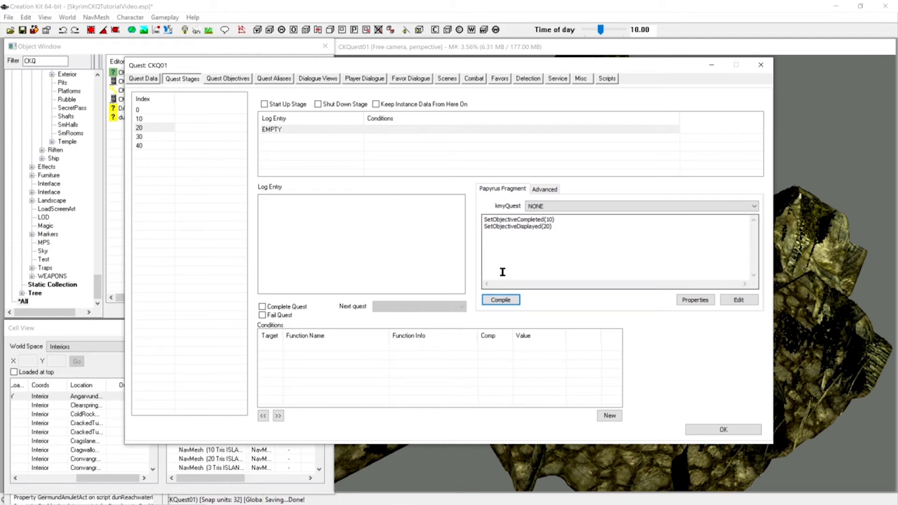
# Copy both lines of stage 20's Papyrus fragment and add an empty log entry to quest stage 30
pyautogui.click(315, 221)
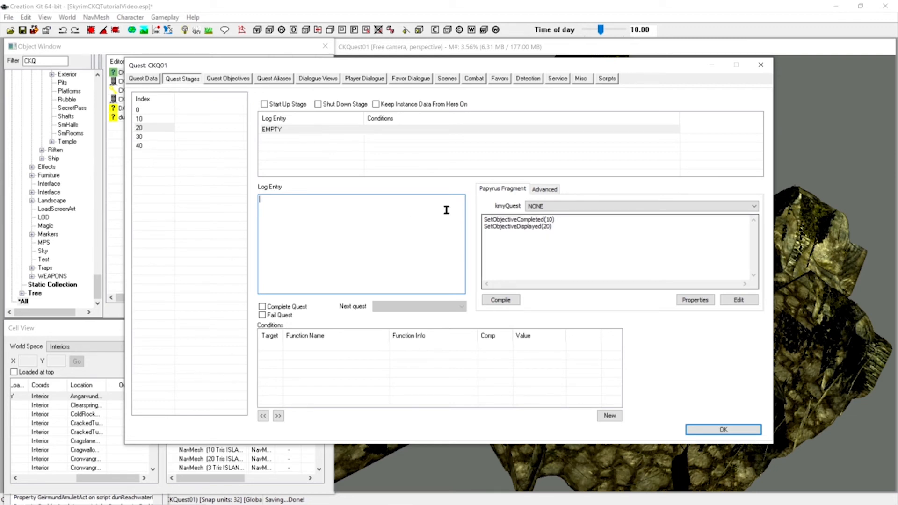
pyautogui.moveTo(581, 229); pyautogui.dragTo(454, 215)
pyautogui.hotkey('ctrl', 'c')
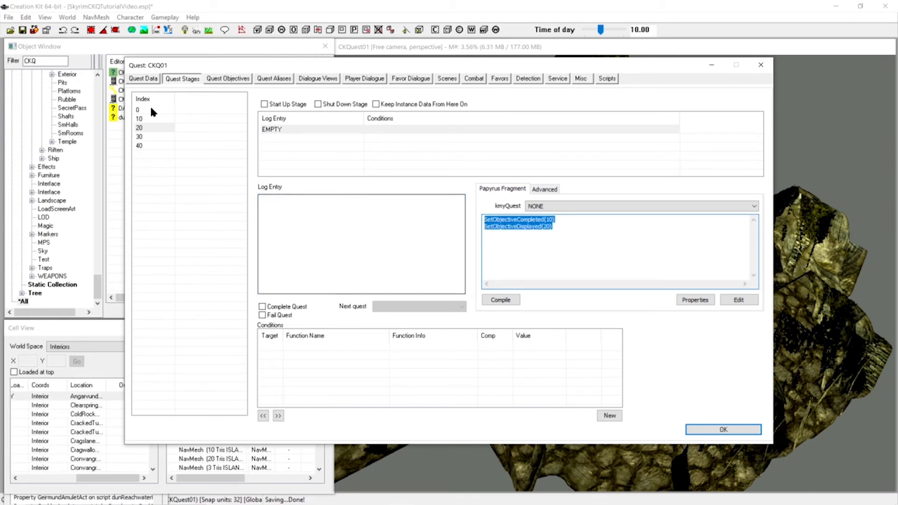
pyautogui.click(142, 137)
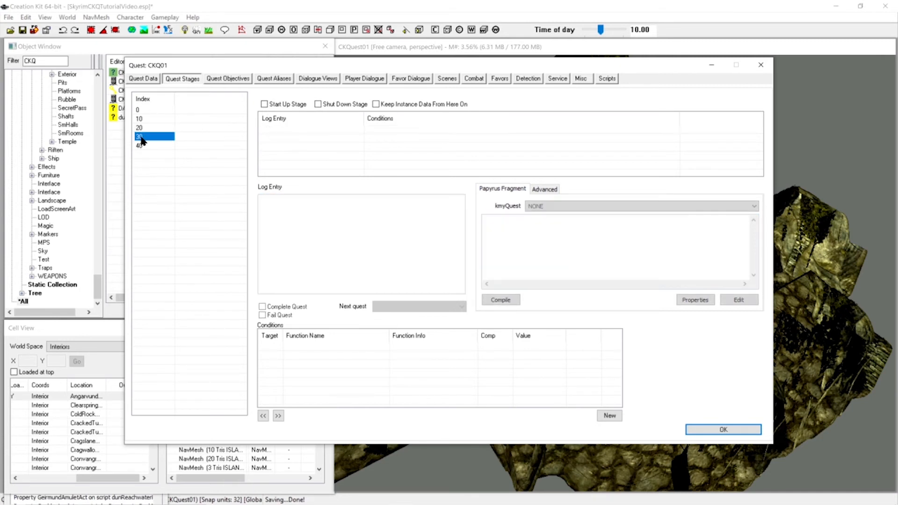
pyautogui.rightClick(294, 134)
pyautogui.click(316, 140)
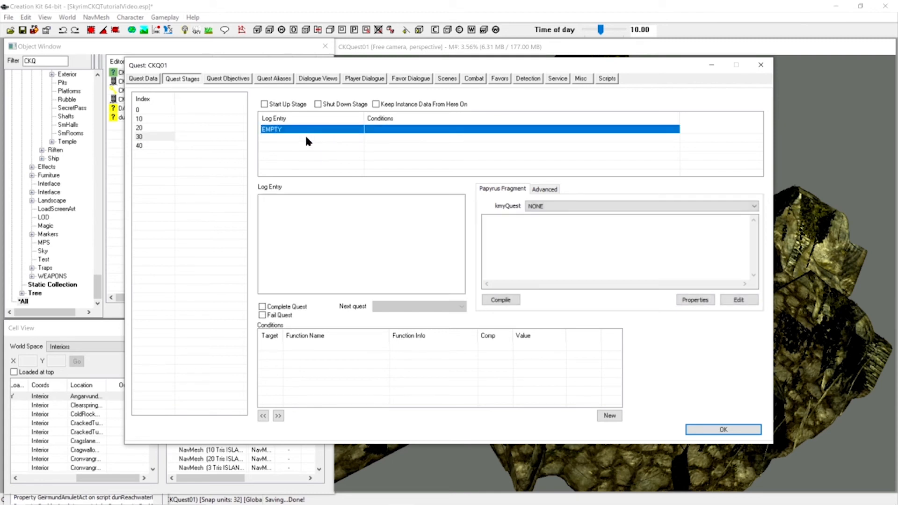
# Paste the copied lines into stage 30's Papyrus fragment and change the first line to SetObjectiveCompleted(20)
pyautogui.click(501, 234)
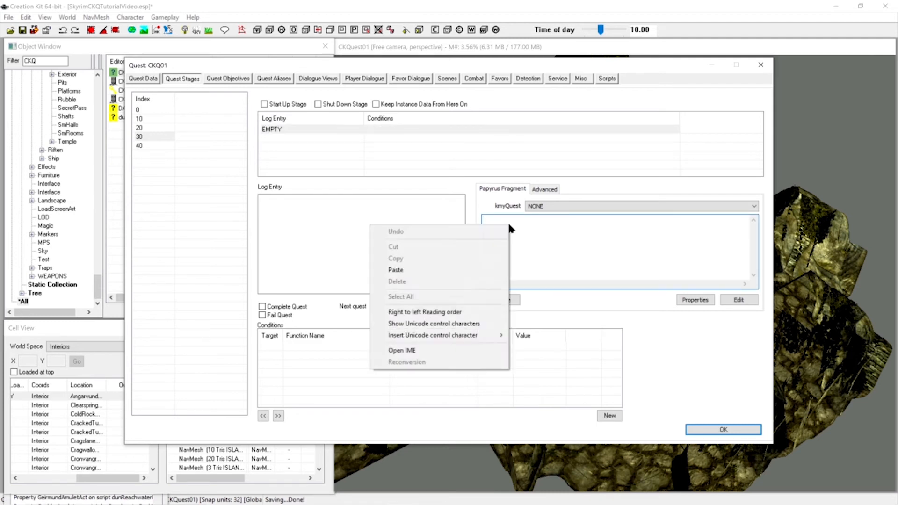
pyautogui.click(445, 269)
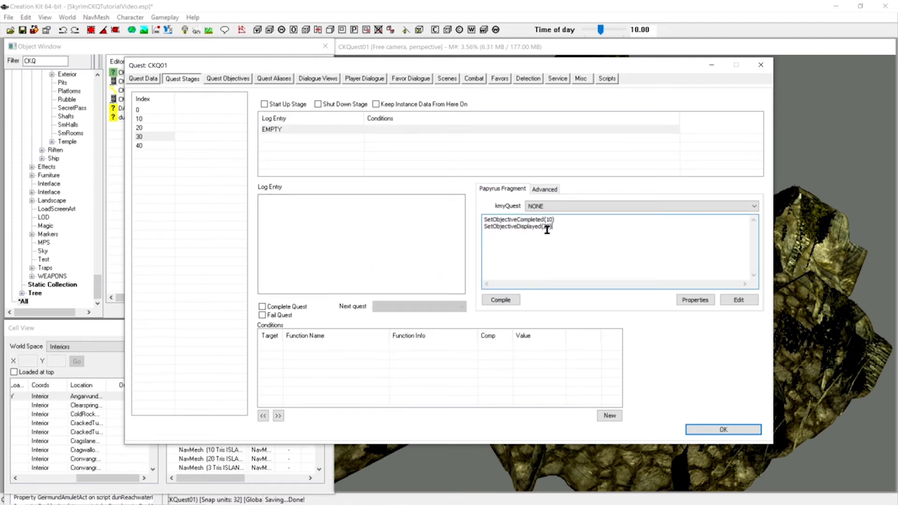
pyautogui.moveTo(550, 219); pyautogui.dragTo(553, 220)
pyautogui.press('Left')
pyautogui.press('BackSpace')
pyautogui.write('2')
pyautogui.moveTo(560, 220); pyautogui.dragTo(482, 220)
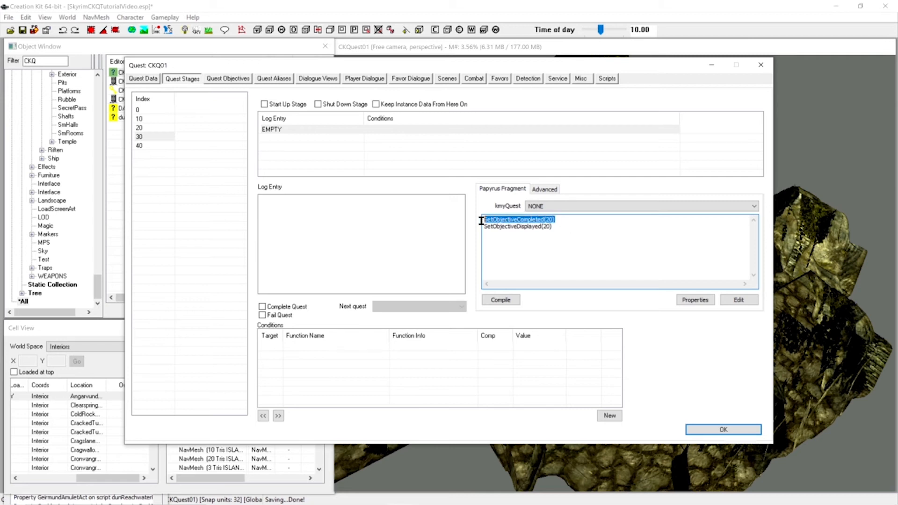
# Change the second line of stage 30's Papyrus fragment to SetObjectiveDisplayed(30) and compile the fragment
pyautogui.click(549, 228)
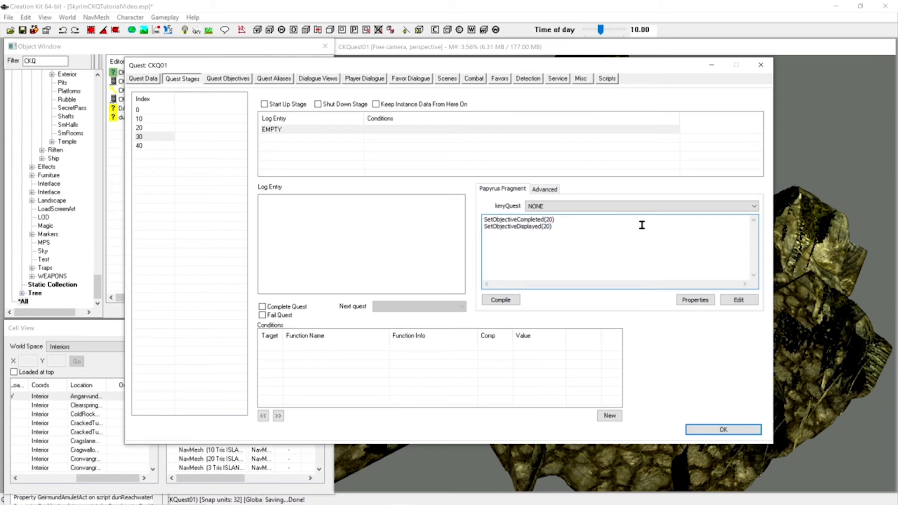
pyautogui.press('BackSpace')
pyautogui.write('3')
pyautogui.moveTo(559, 226); pyautogui.dragTo(403, 225)
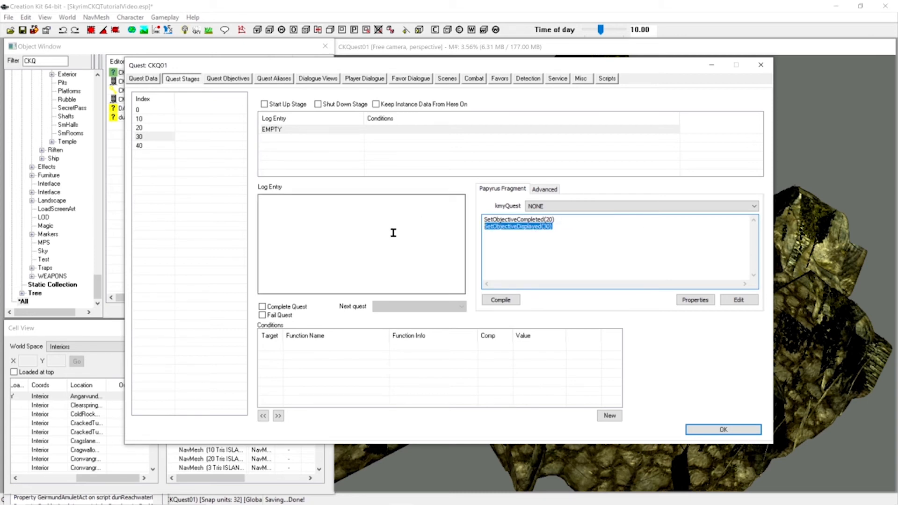
pyautogui.click(553, 249)
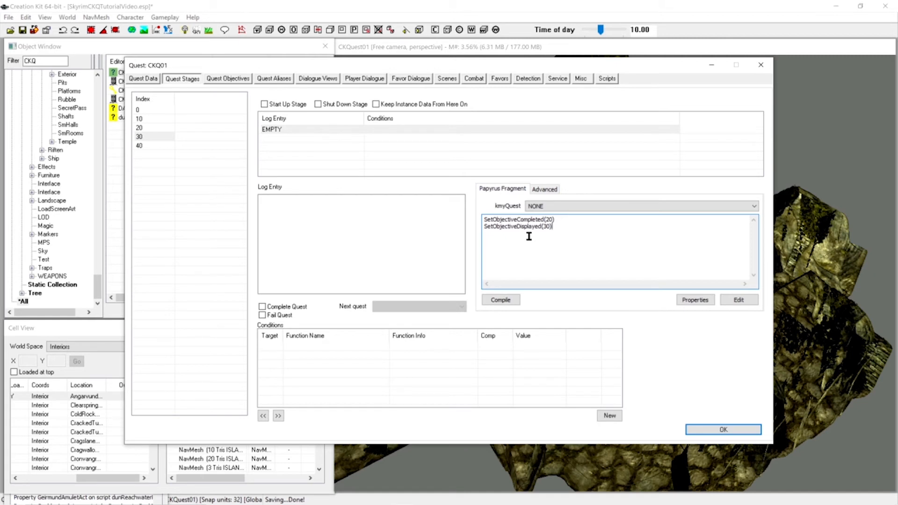
pyautogui.click(510, 301)
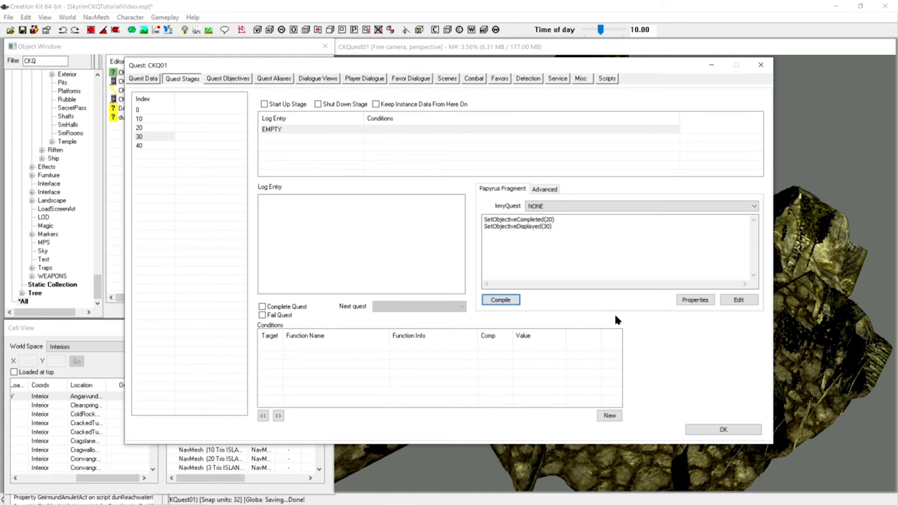
# Add an empty log entry to quest stage 40 and paste the copied lines into its Papyrus fragment
pyautogui.click(144, 147)
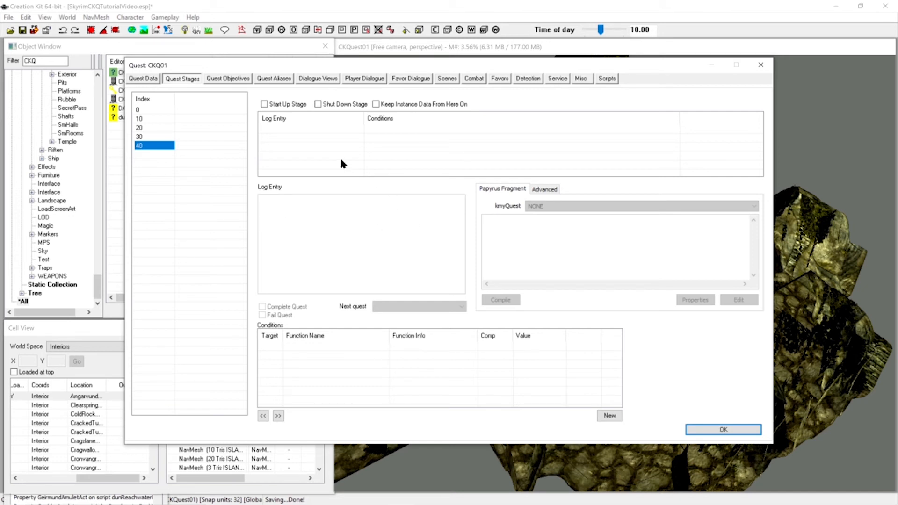
pyautogui.click(292, 129)
pyautogui.rightClick(291, 129)
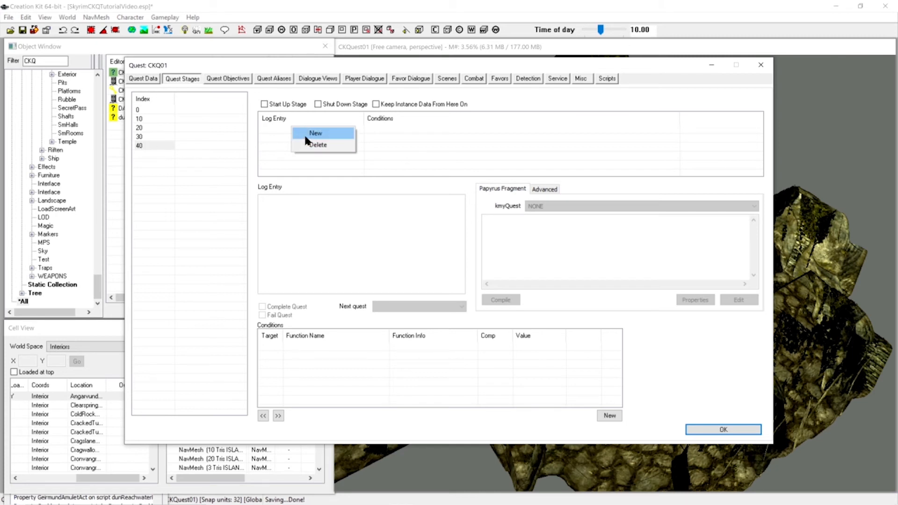
pyautogui.click(317, 135)
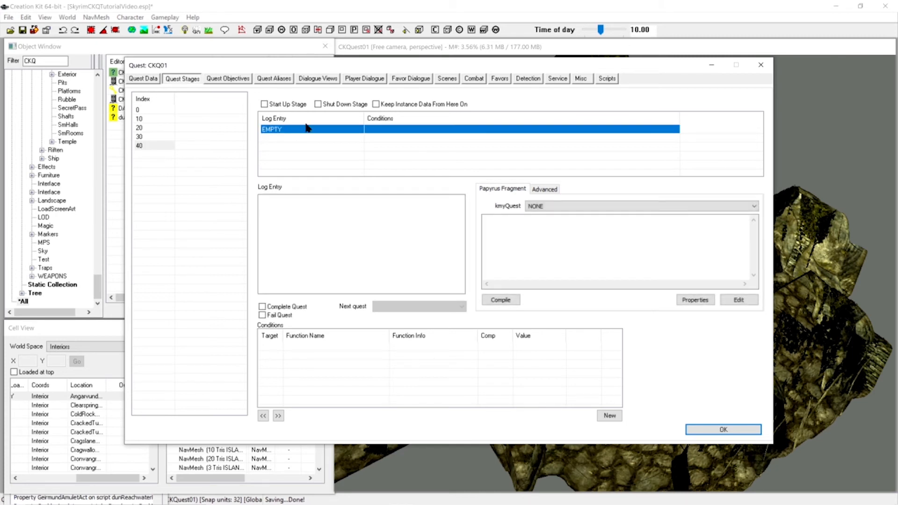
pyautogui.click(534, 225)
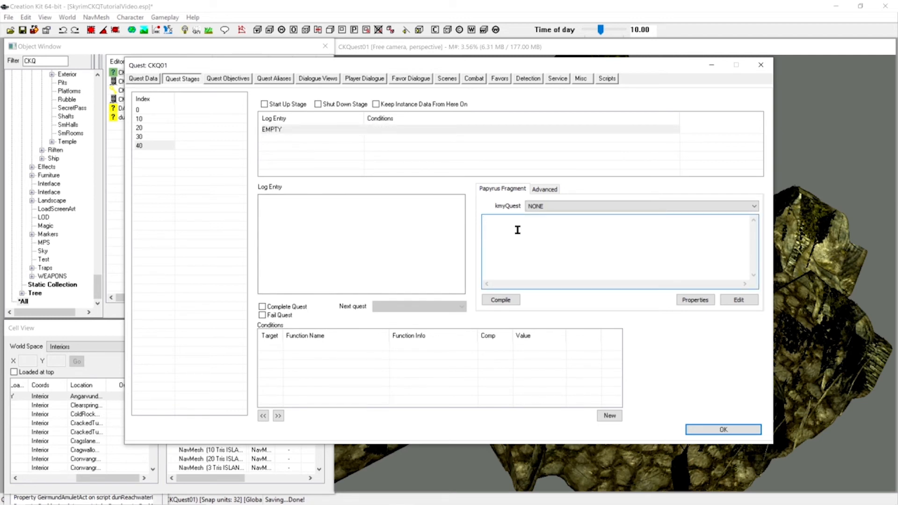
pyautogui.rightClick(517, 230)
pyautogui.click(406, 276)
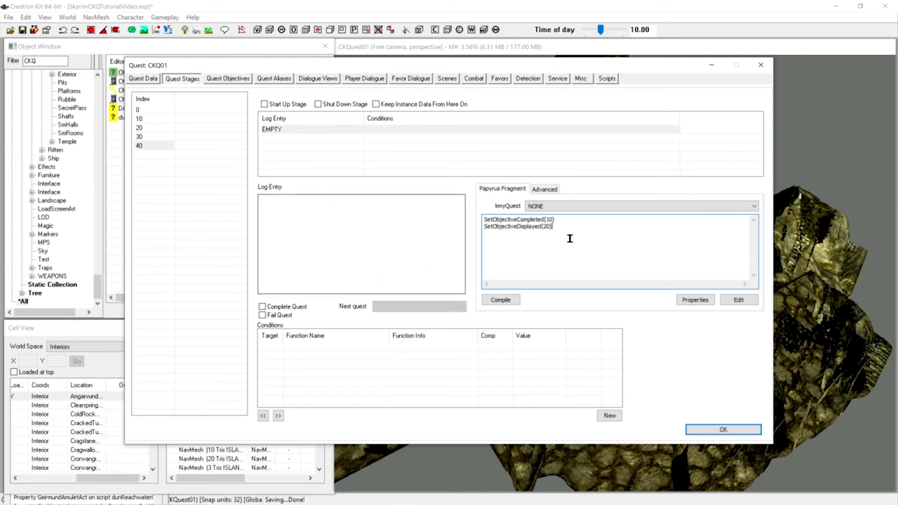
# Reduce stage 40's Papyrus fragment to the single line SetObjectiveCompleted(300) and enable Complete Quest for its log entry
pyautogui.moveTo(554, 226); pyautogui.dragTo(468, 230)
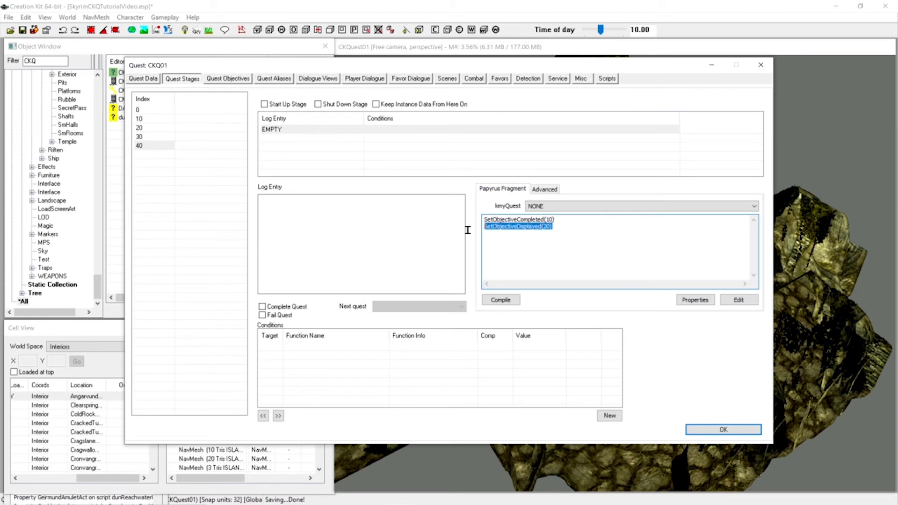
pyautogui.press('Delete')
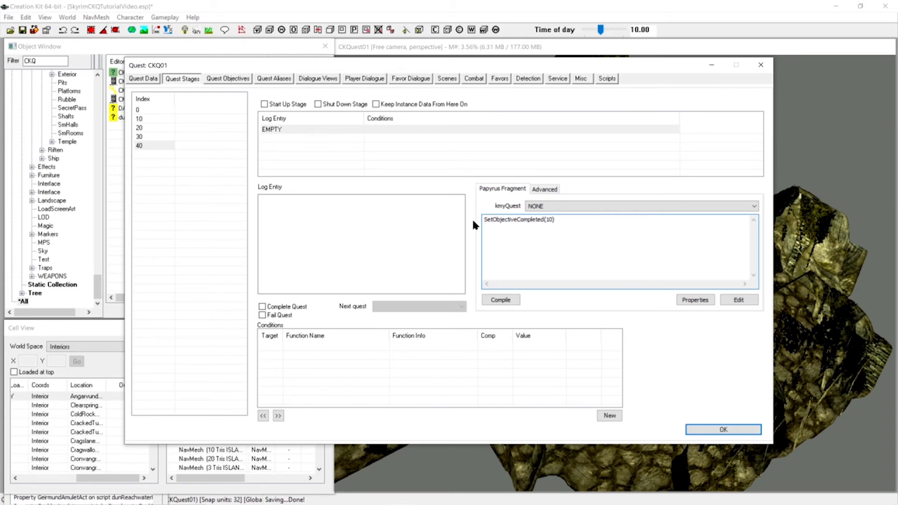
pyautogui.click(551, 220)
pyautogui.press('BackSpace')
pyautogui.write('30')
pyautogui.click(263, 307)
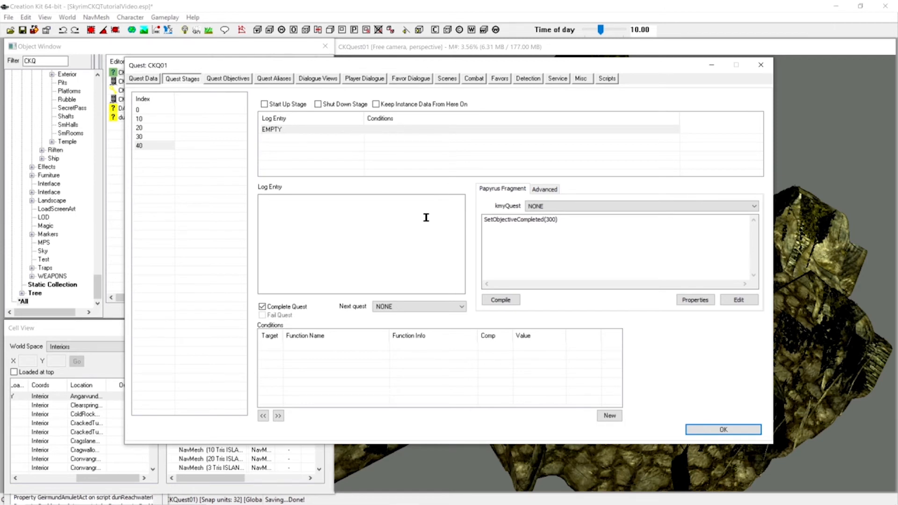
# Enter stage 40's log entry "I met Gellmar Bog-Nose, and was payed well for retrieval of the key to the cage he was trapped in." and save
pyautogui.click(297, 202)
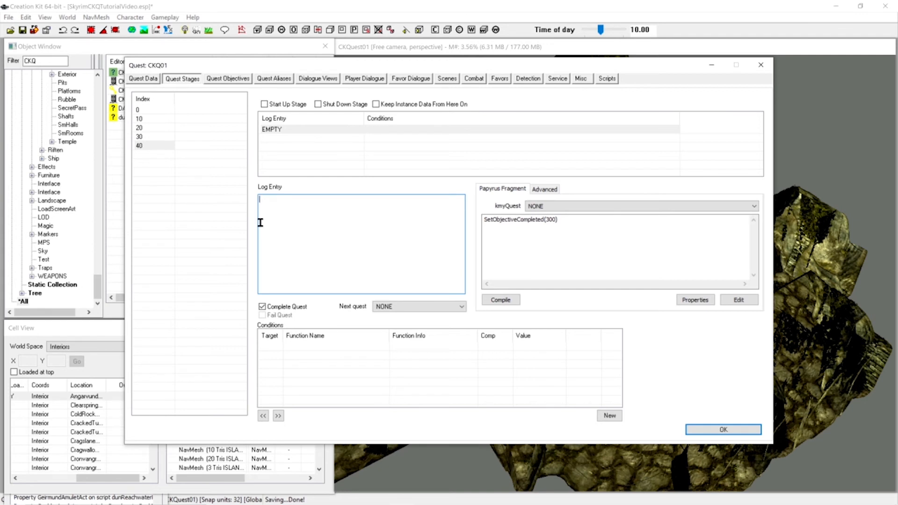
pyautogui.write('I met Gellmar Bog-Nose , and was payed well')
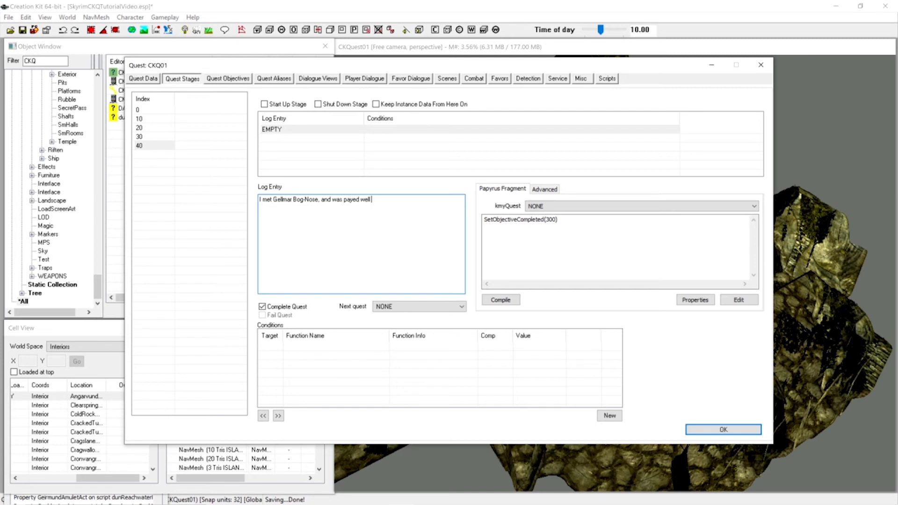
pyautogui.write(' for retrieval of the key to the cage he was trappe')
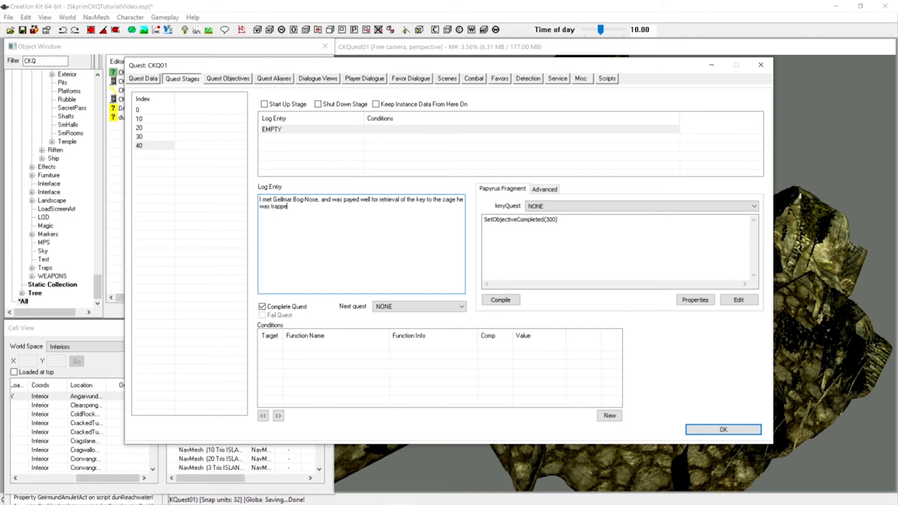
pyautogui.write('d in.')
pyautogui.click(715, 432)
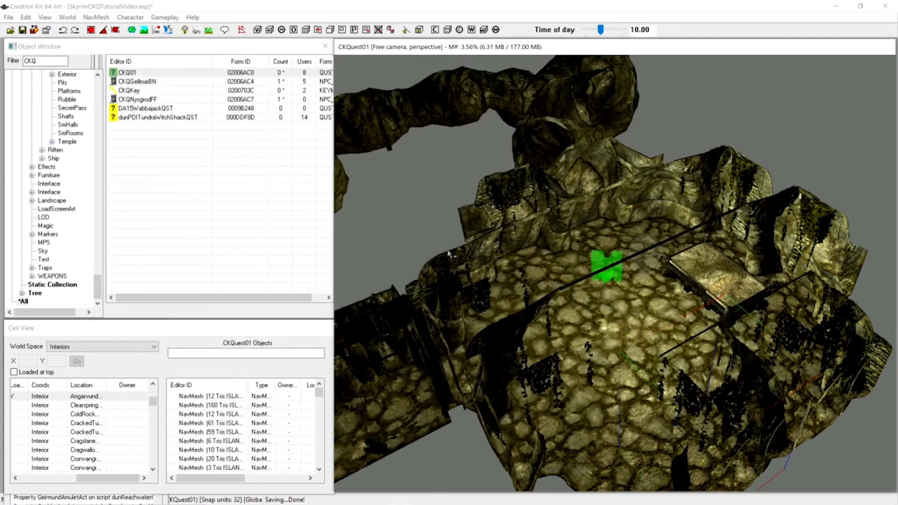
pyautogui.hotkey('ctrl', 's')
# Examine the CKQuest01 cage room, looking closely at the middle cage and its occupant and at the room as a whole
pyautogui.moveTo(438, 197); pyautogui.dragTo(673, 218, button='middle')
pyautogui.scroll(2, 596, 226)
pyautogui.scroll(3, 601, 248)
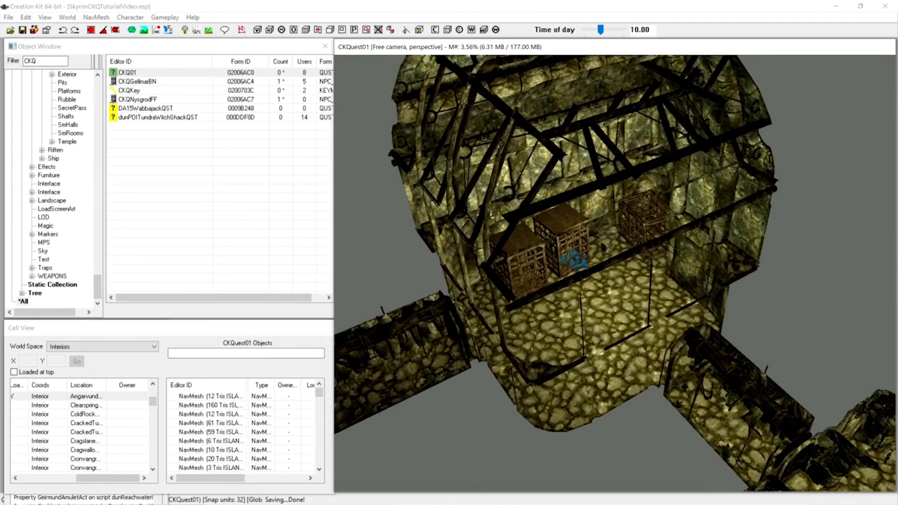
pyautogui.scroll(6, 598, 243)
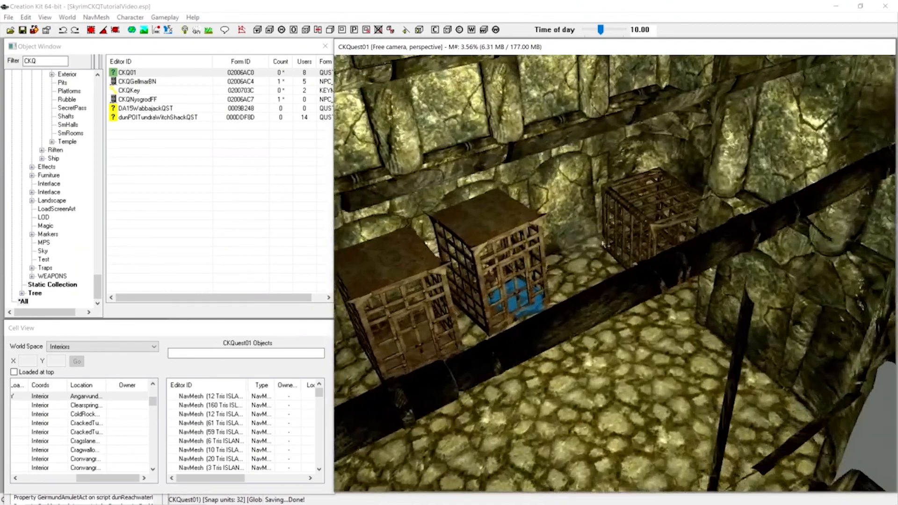
pyautogui.scroll(6, 599, 242)
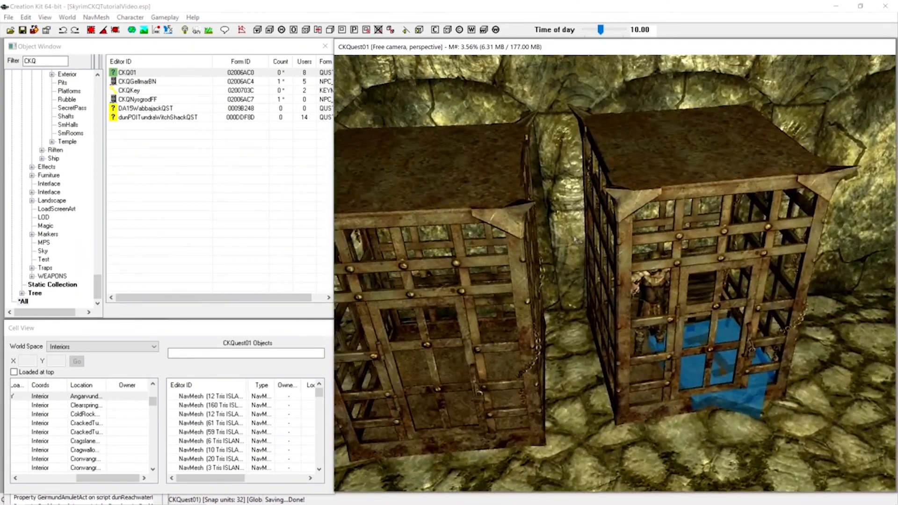
pyautogui.scroll(4, 568, 236)
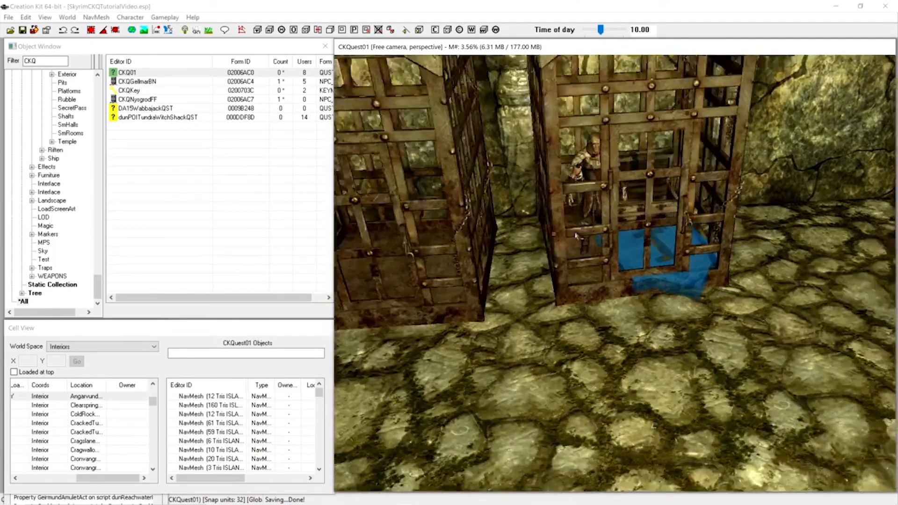
pyautogui.scroll(3, 571, 236)
pyautogui.scroll(-8, 566, 253)
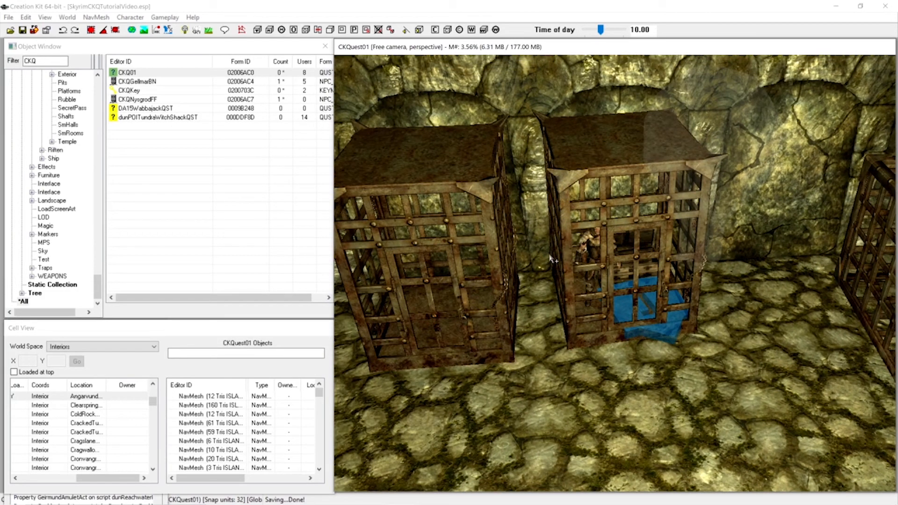
pyautogui.scroll(-8, 552, 258)
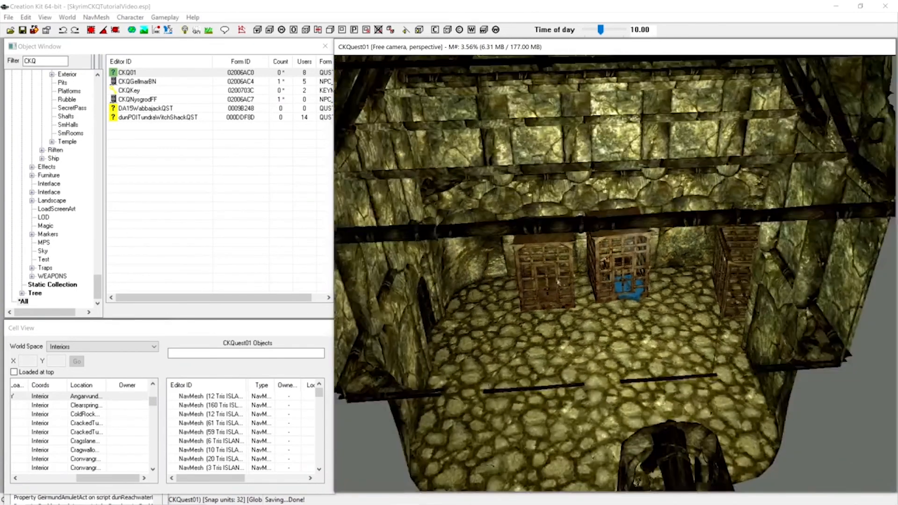
pyautogui.moveTo(557, 280); pyautogui.dragTo(556, 285, button='middle')
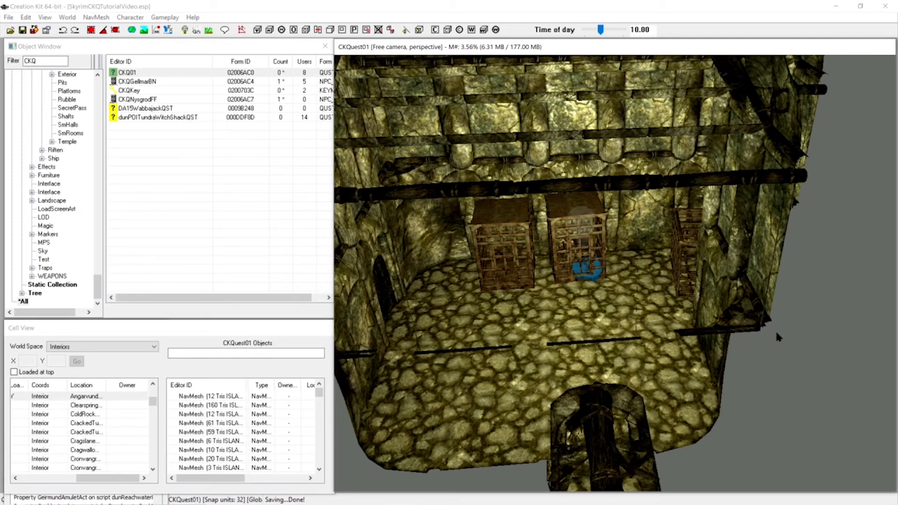
pyautogui.scroll(-5, 682, 343)
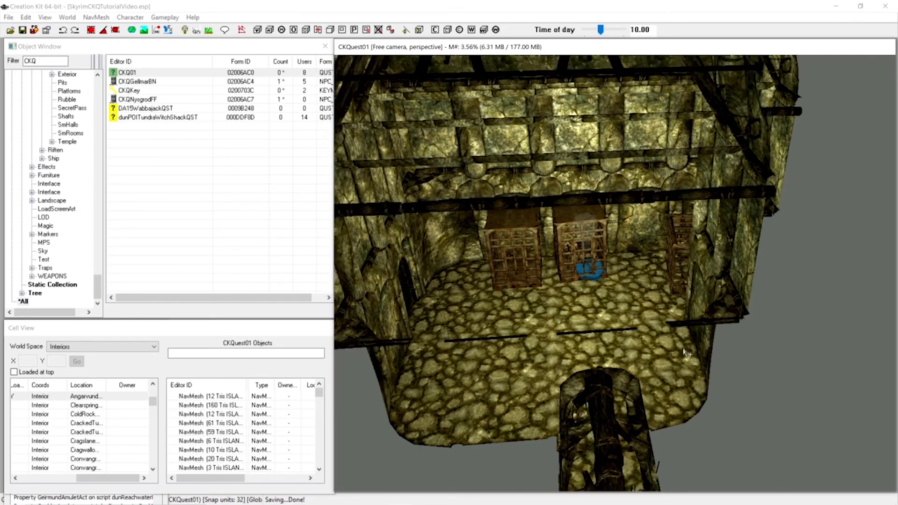
pyautogui.moveTo(732, 349); pyautogui.dragTo(703, 368, button='middle')
pyautogui.scroll(-3, 743, 361)
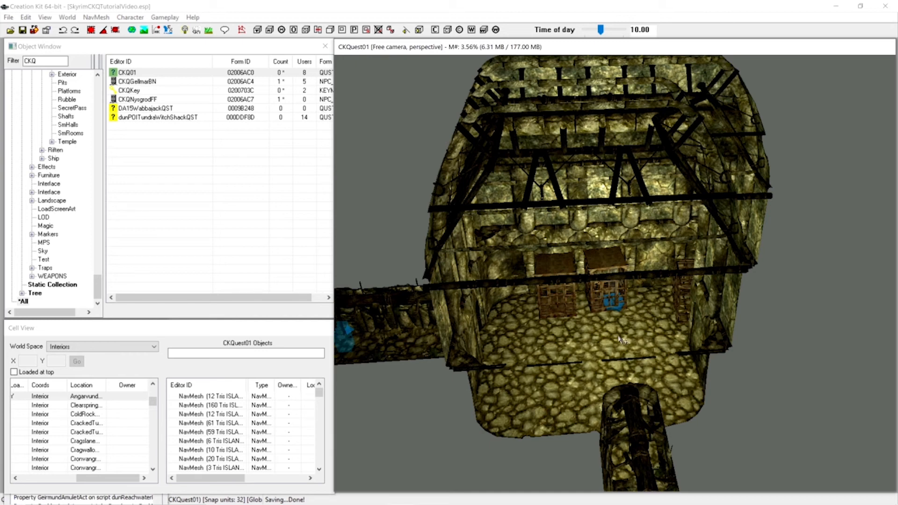
pyautogui.moveTo(617, 338); pyautogui.dragTo(607, 340, button='middle')
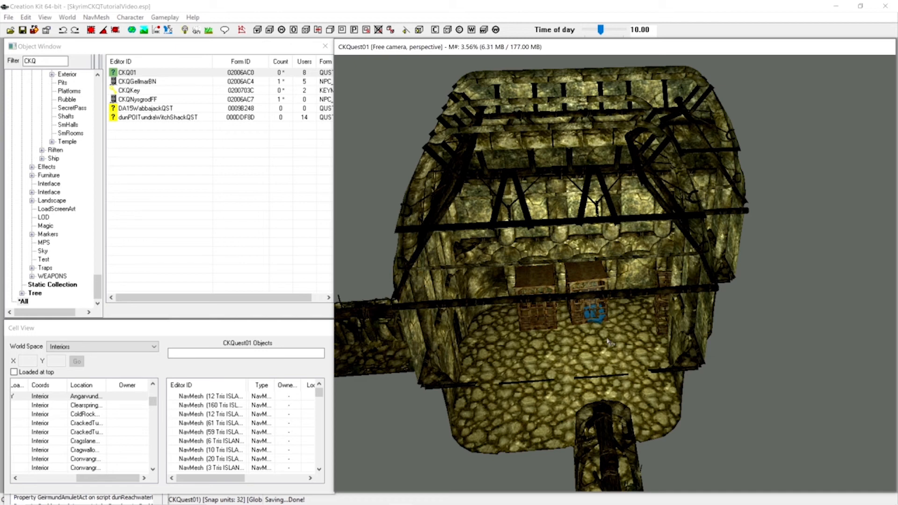
pyautogui.scroll(4, 613, 313)
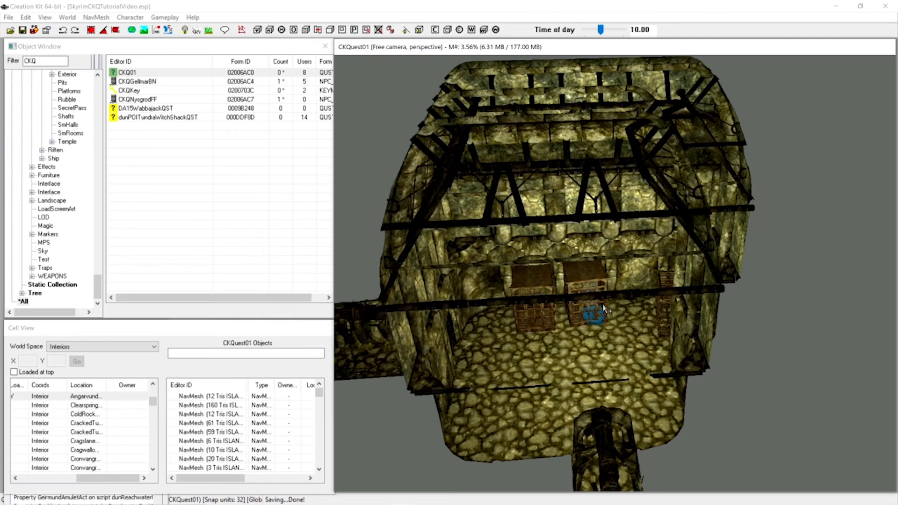
pyautogui.moveTo(598, 343); pyautogui.dragTo(605, 316, button='middle')
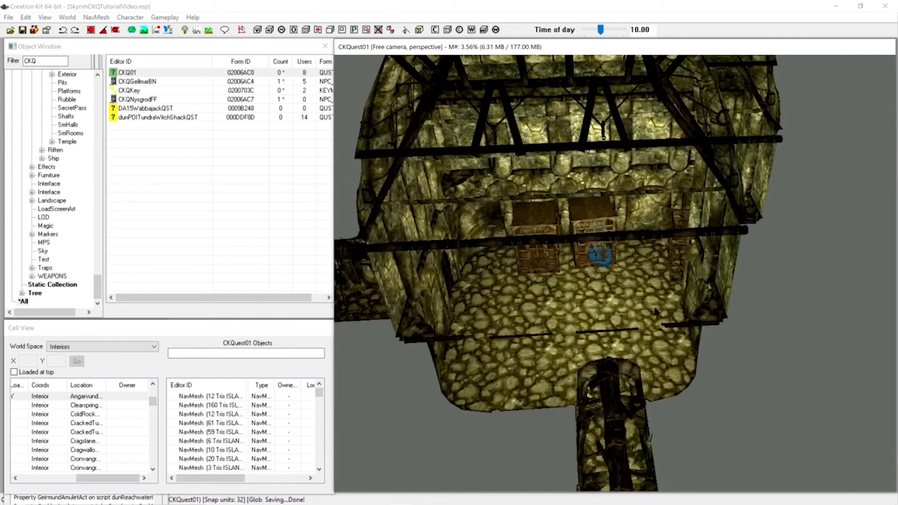
# Select the middle cage and inspect it from several angles and distances within the room
pyautogui.click(597, 223)
pyautogui.moveTo(598, 223)
pyautogui.keyDown('shift'); pyautogui.mouseDown(button='middle')
pyautogui.moveTo(596, 209)
pyautogui.moveTo(590, 216)
pyautogui.moveTo(599, 234)
pyautogui.moveTo(581, 222)
pyautogui.moveTo(610, 230)
pyautogui.mouseUp(button='middle'); pyautogui.keyUp('shift')
pyautogui.scroll(6, 590, 215)
pyautogui.scroll(8, 597, 234)
pyautogui.keyDown('shift'); pyautogui.moveTo(580, 286); pyautogui.dragTo(578, 292, button='middle'); pyautogui.keyUp('shift')
pyautogui.scroll(-4, 577, 293)
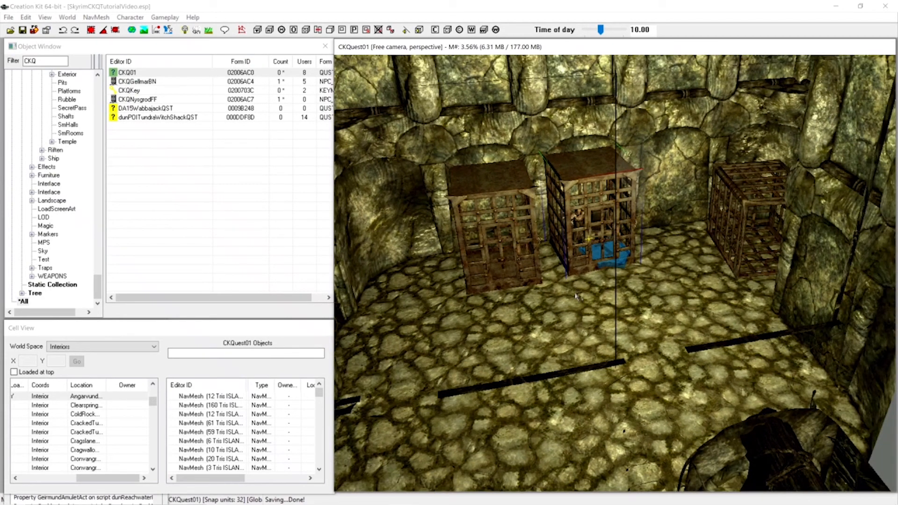
pyautogui.moveTo(614, 291)
pyautogui.keyDown('shift'); pyautogui.mouseDown(button='middle')
pyautogui.moveTo(583, 305)
pyautogui.moveTo(609, 305)
pyautogui.mouseUp(button='middle'); pyautogui.keyUp('shift')
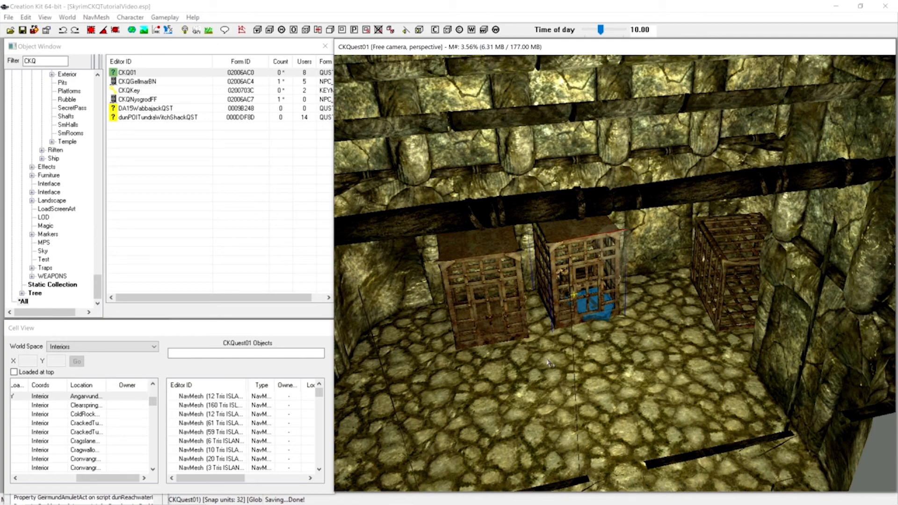
pyautogui.scroll(-10, 550, 363)
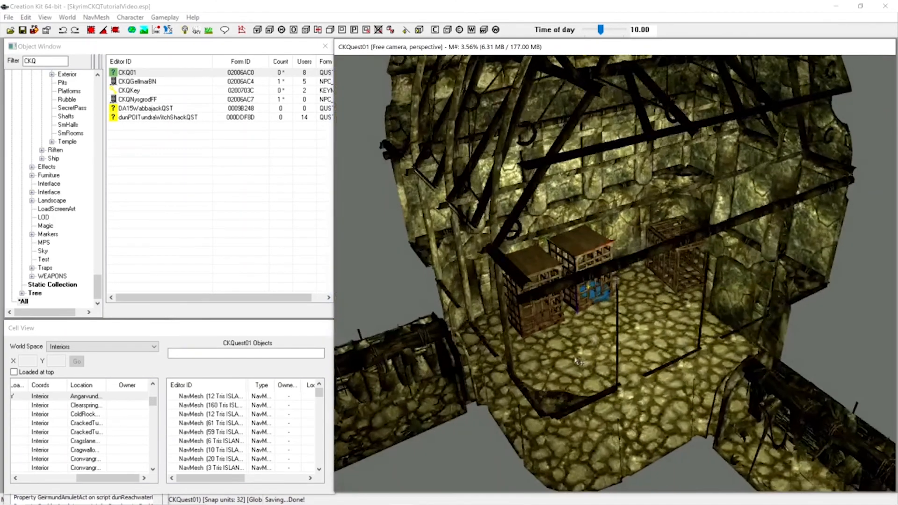
pyautogui.scroll(-8, 579, 361)
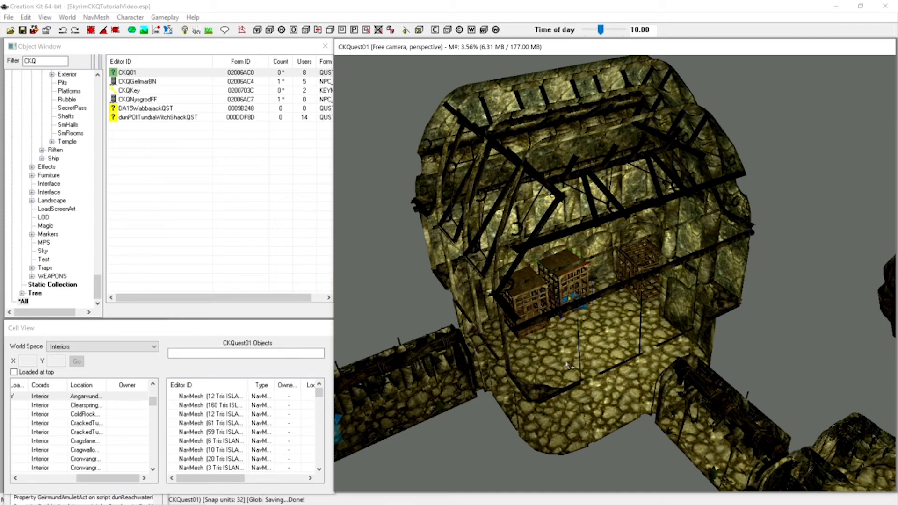
# Open the CKQ01 quest and add a new quest stage with index 200
pyautogui.keyDown('shift'); pyautogui.moveTo(586, 279); pyautogui.dragTo(563, 280, button='middle'); pyautogui.keyUp('shift')
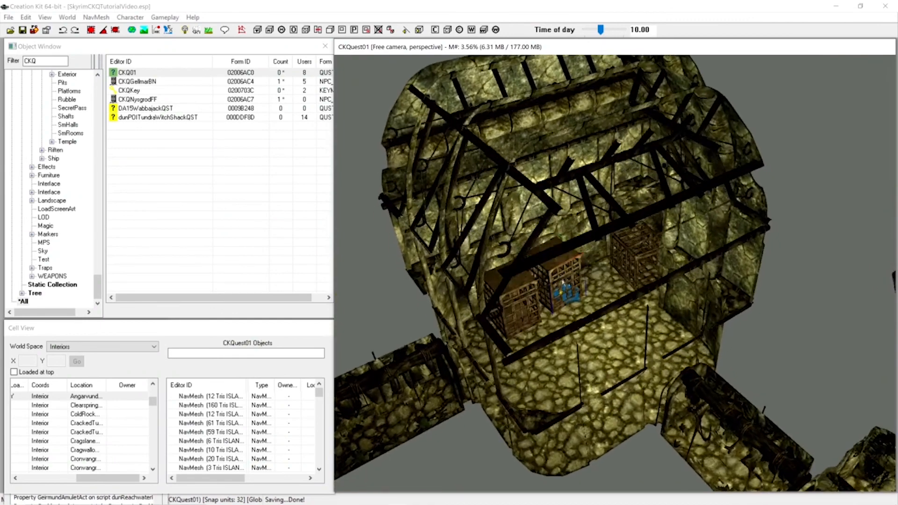
pyautogui.moveTo(598, 293); pyautogui.dragTo(606, 289, button='middle')
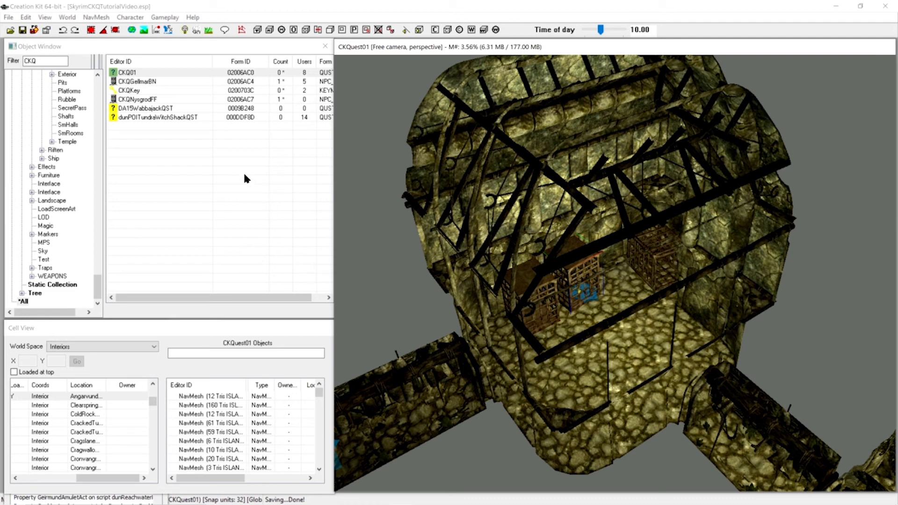
pyautogui.doubleClick(127, 72)
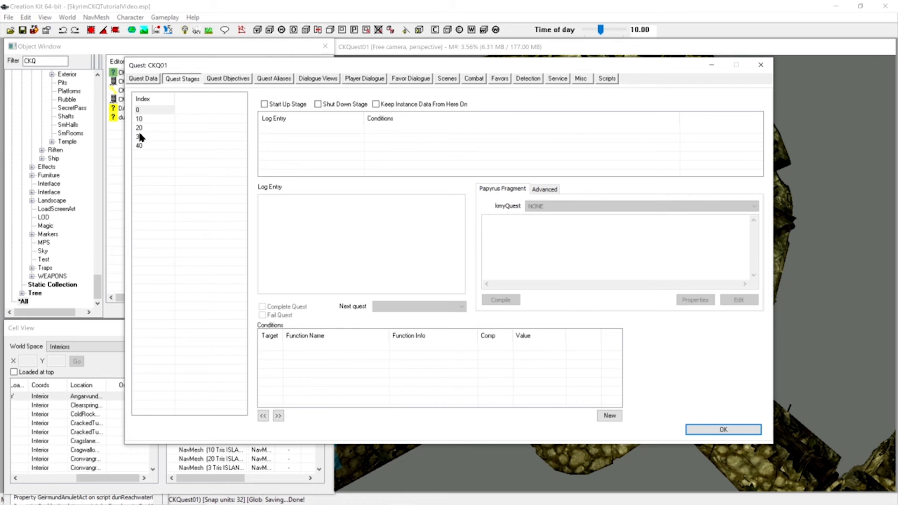
pyautogui.rightClick(153, 158)
pyautogui.click(165, 160)
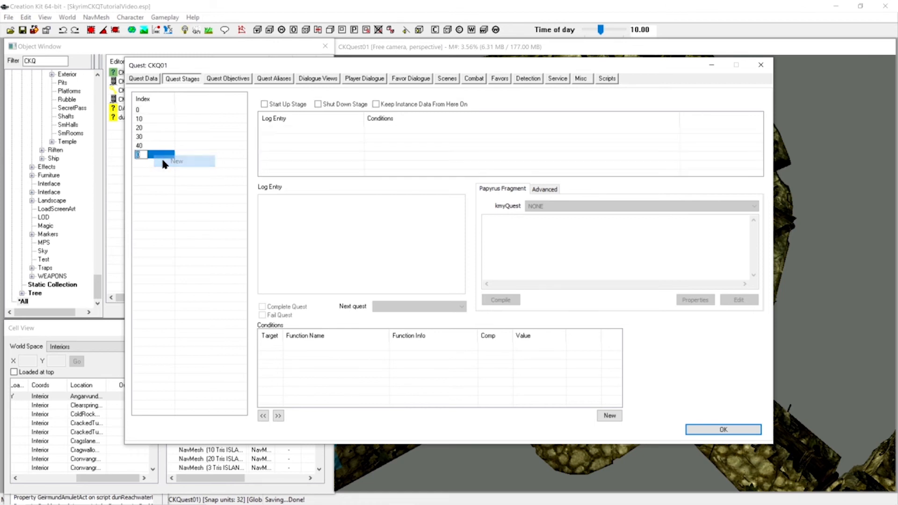
pyautogui.write('200')
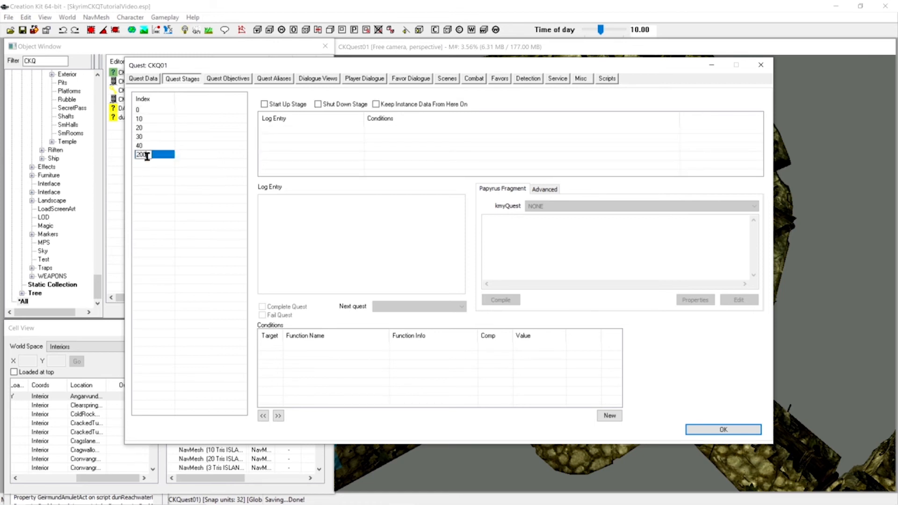
pyautogui.click(141, 177)
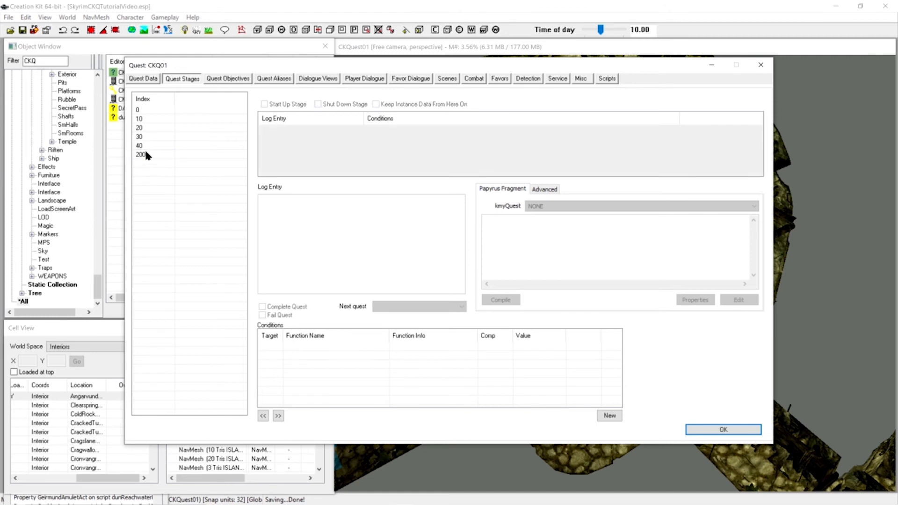
pyautogui.click(145, 154)
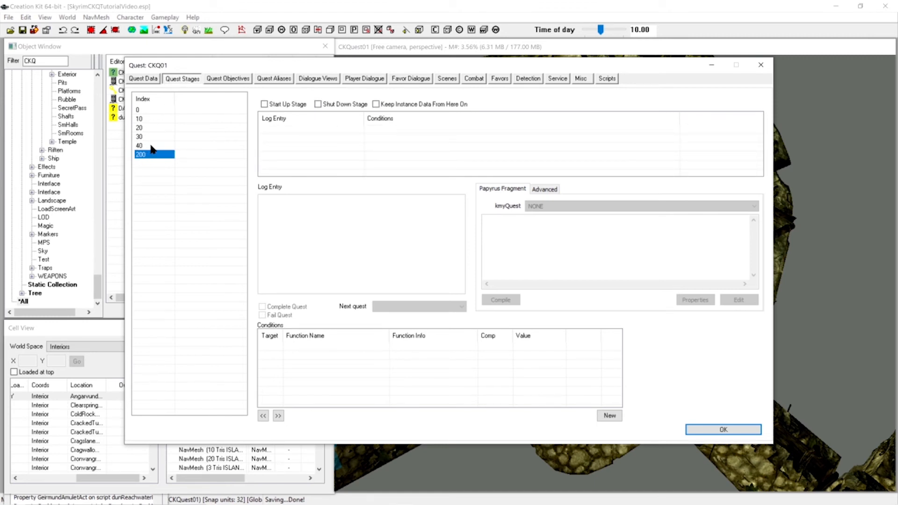
# Give stage 200 the log entry "I failed to rescue Gellmar from the cage.", enable Fail Quest and confirm the quest
pyautogui.rightClick(289, 135)
pyautogui.click(313, 139)
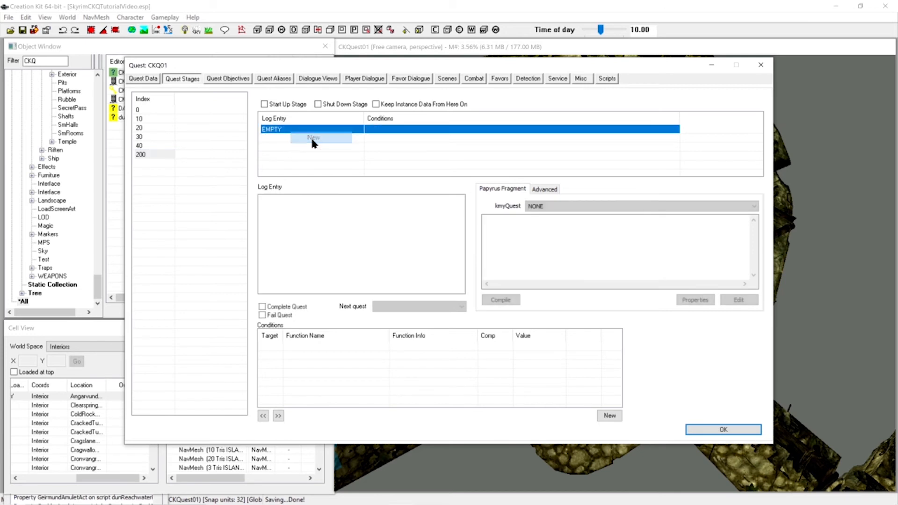
pyautogui.click(281, 203)
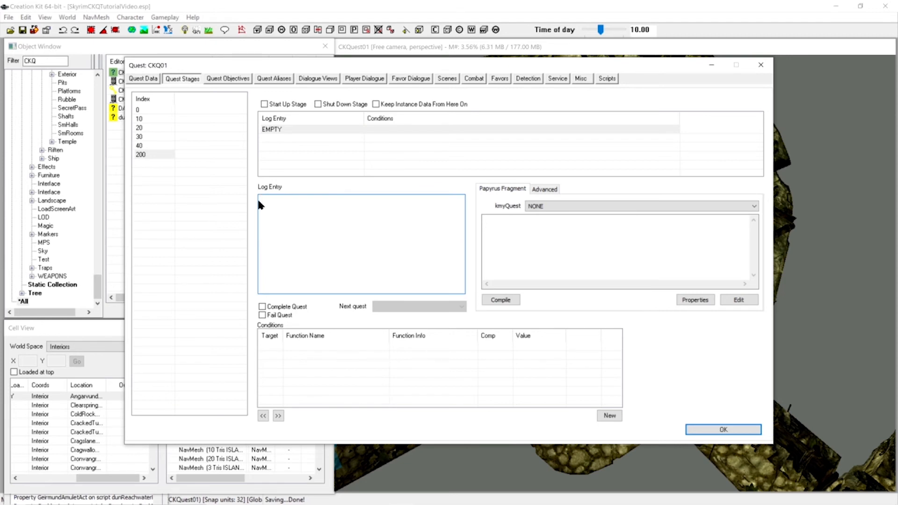
pyautogui.write('I failed to rescue Gellmar from the cage.')
pyautogui.click(263, 316)
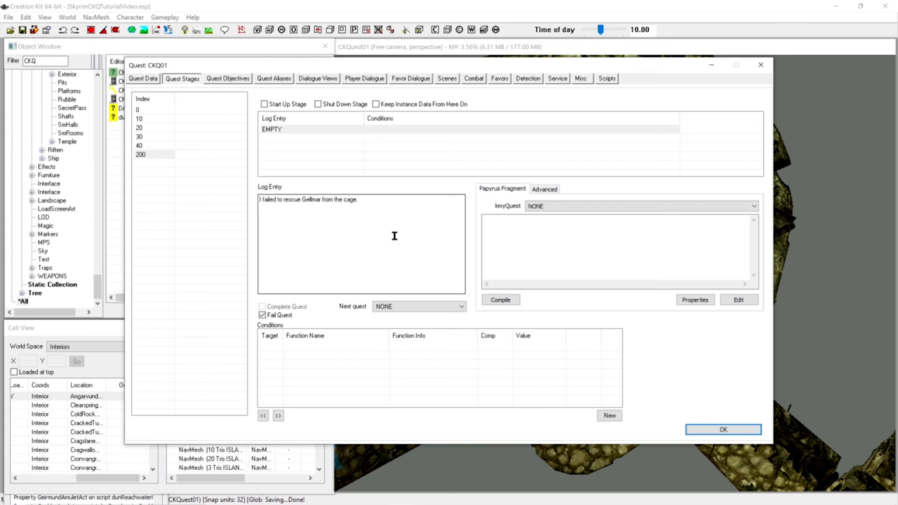
pyautogui.click(702, 434)
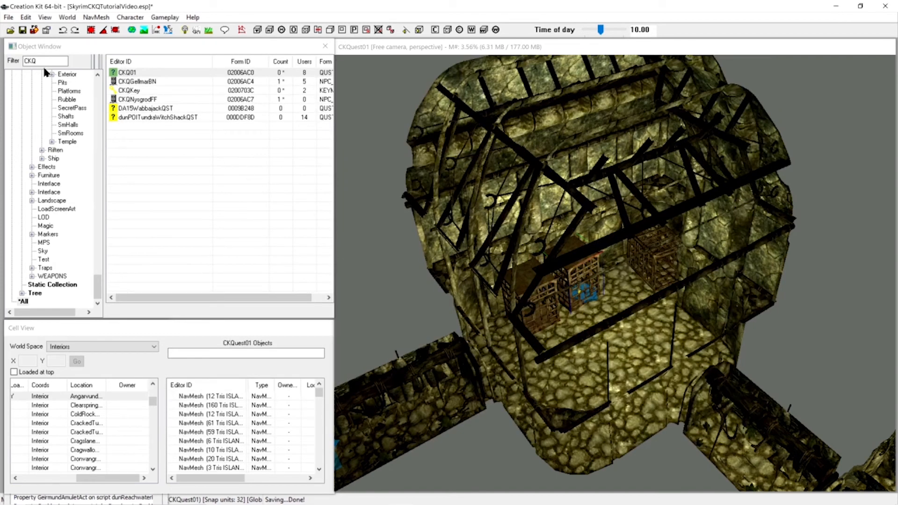
# Attach a new script named CKQGellmarBNScript01, extending ObjectReference, to the CKQGellmarBN actor
pyautogui.doubleClick(130, 81)
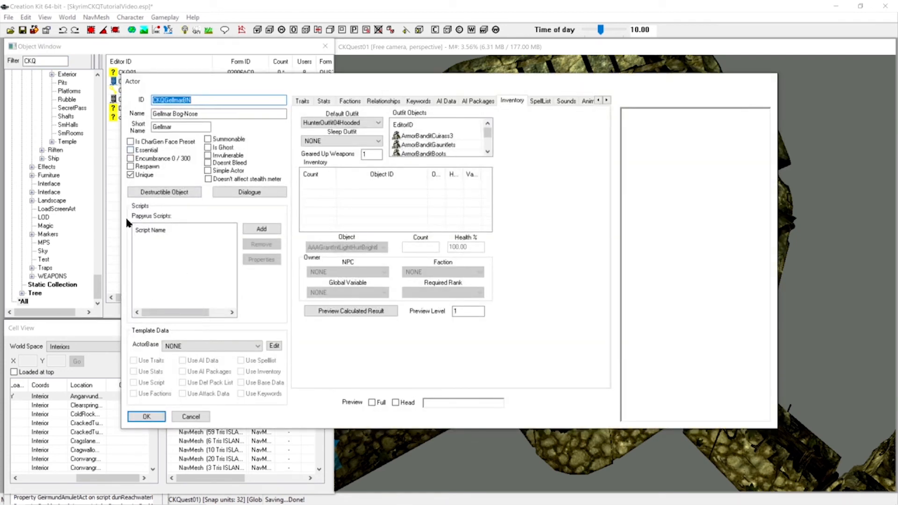
pyautogui.click(259, 228)
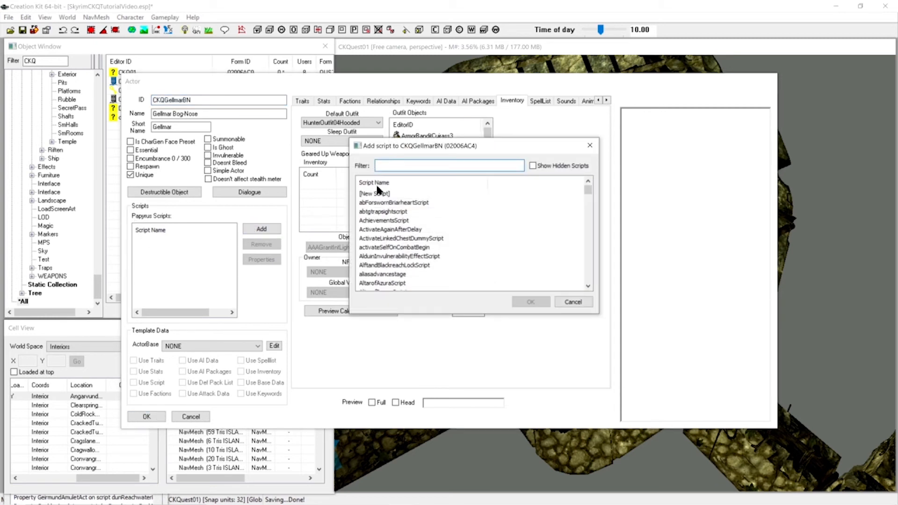
pyautogui.click(366, 194)
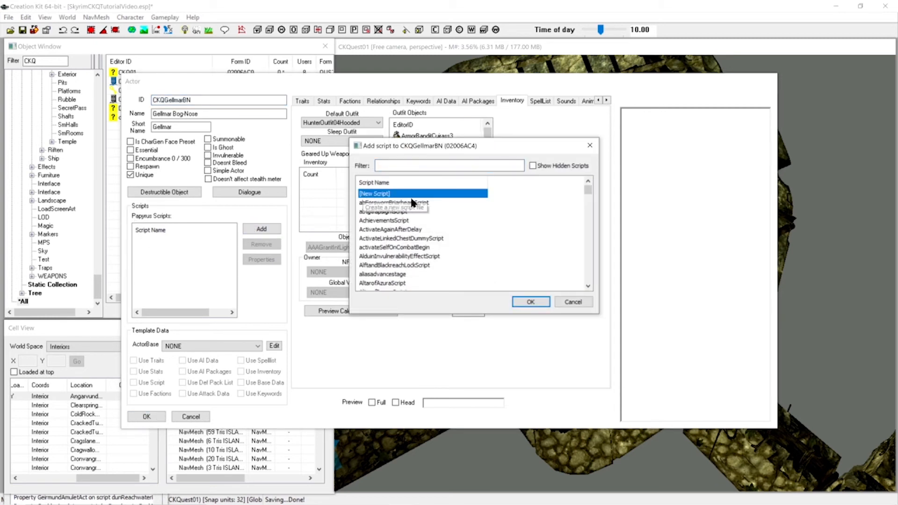
pyautogui.click(531, 302)
pyautogui.moveTo(427, 182); pyautogui.dragTo(380, 188)
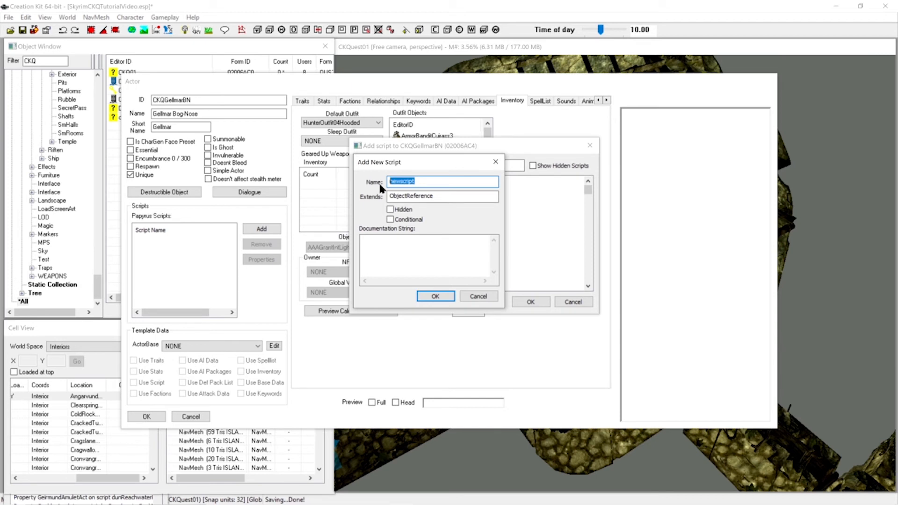
pyautogui.write('CKQGellmarBNScript')
pyautogui.press('Return')
pyautogui.press('Return')
pyautogui.write('02')
pyautogui.press('Return')
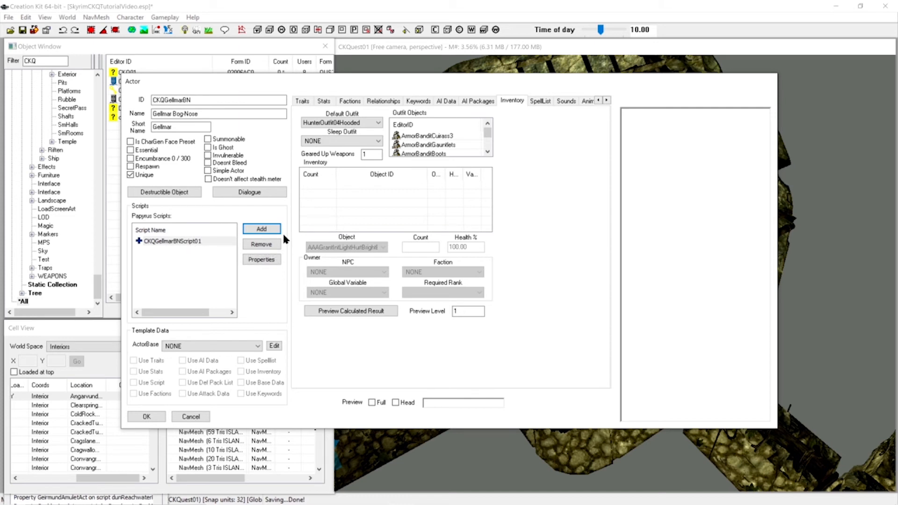
# Add a Quest-type property named CKQ01 to CKQGellmarBNScript01, check its assigned object and confirm the properties
pyautogui.click(197, 242)
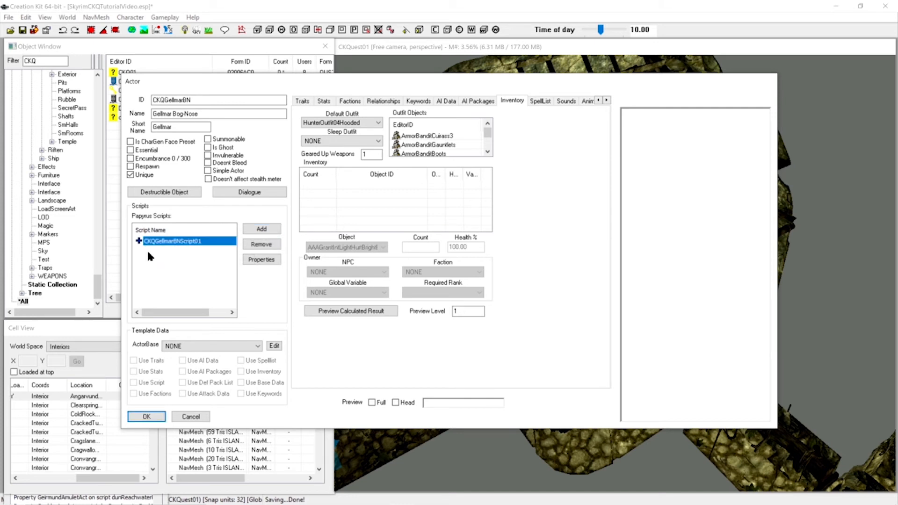
pyautogui.click(259, 260)
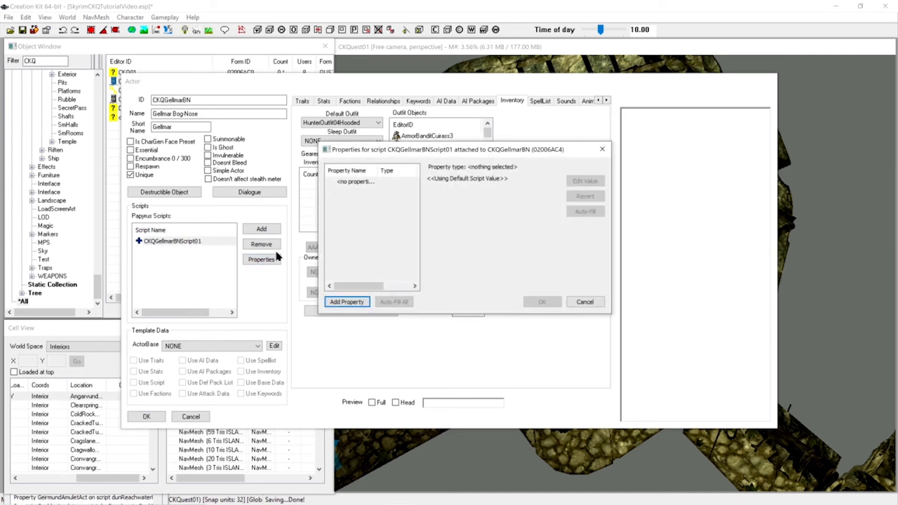
pyautogui.click(347, 302)
pyautogui.click(436, 185)
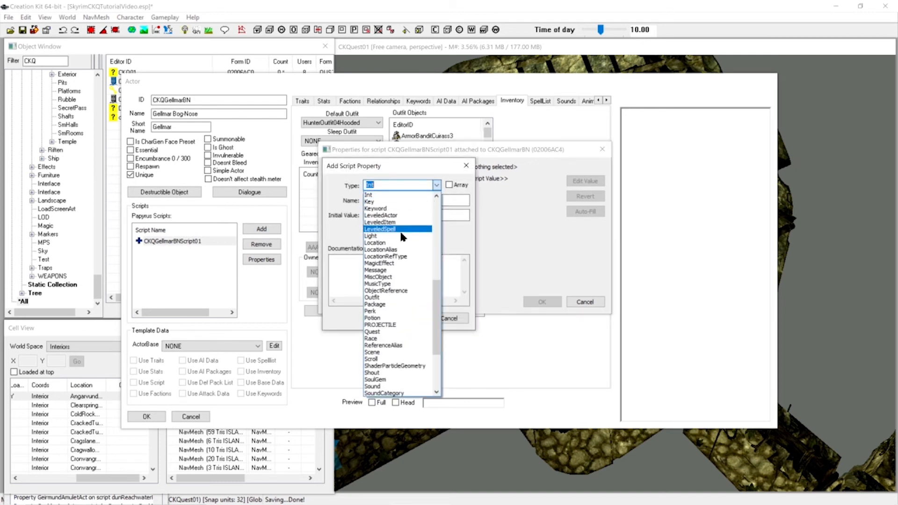
pyautogui.click(377, 331)
pyautogui.press('Tab')
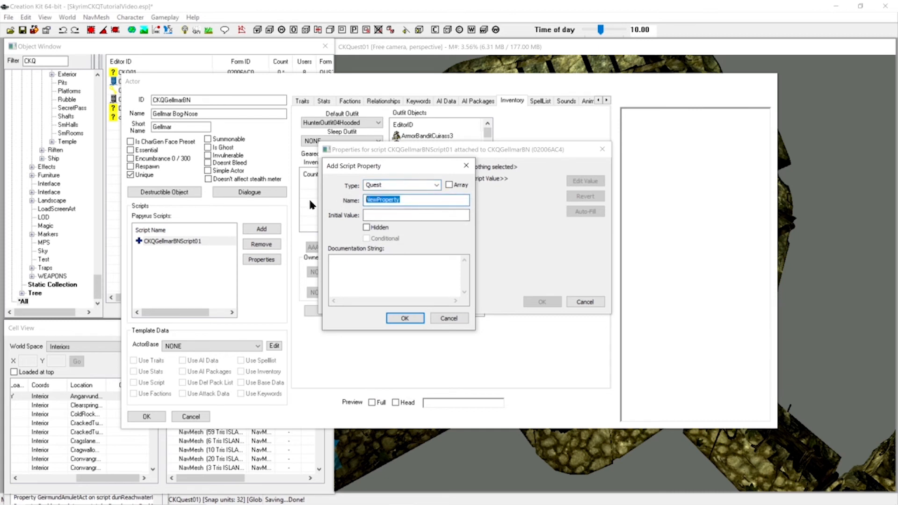
pyautogui.write('CKQ01')
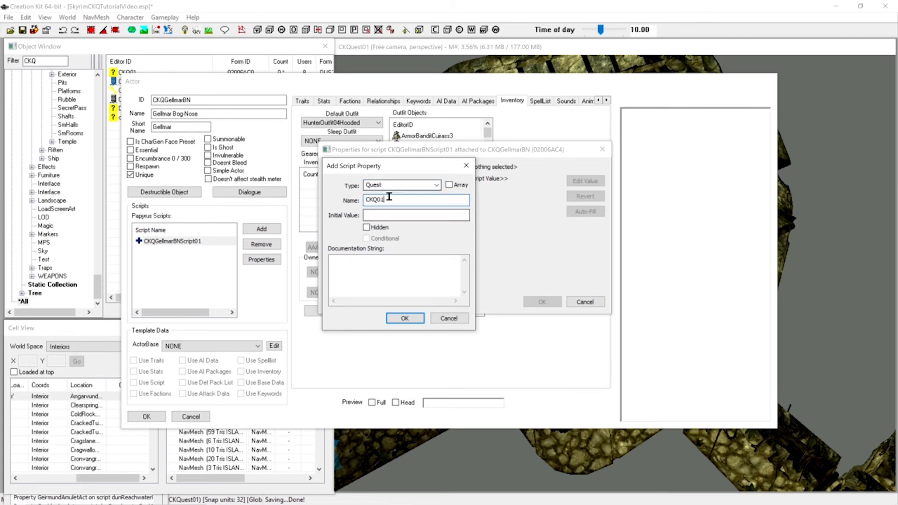
pyautogui.click(406, 319)
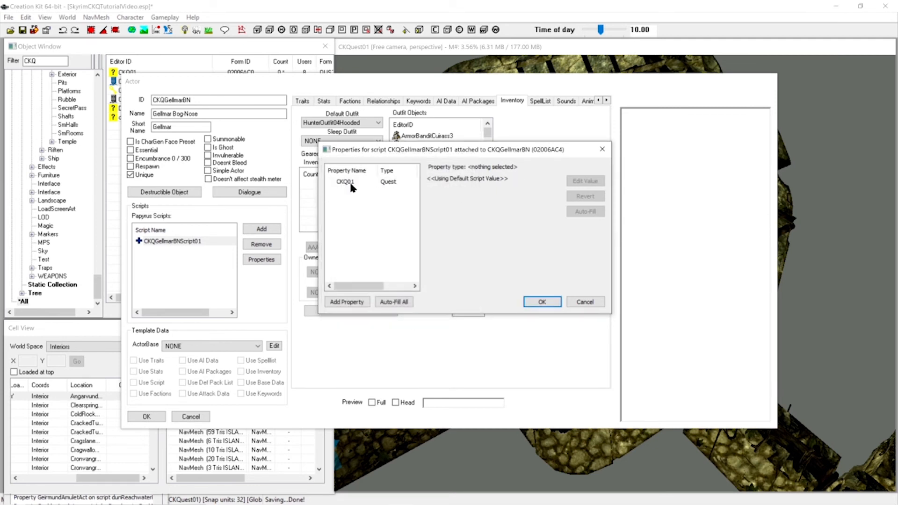
pyautogui.click(349, 183)
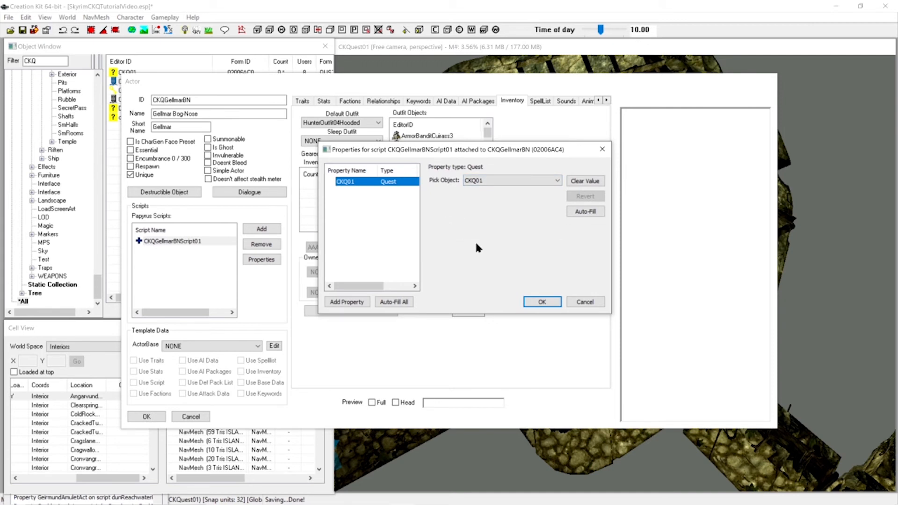
pyautogui.click(535, 299)
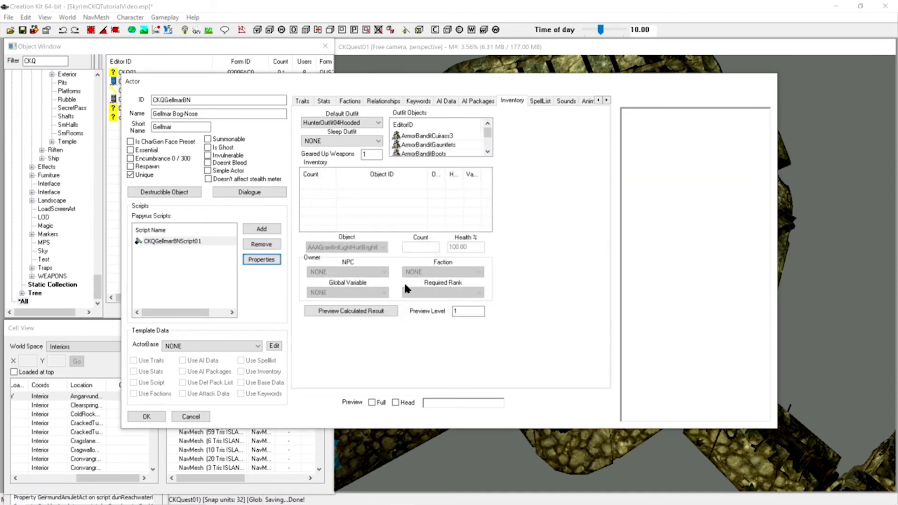
# Open the source of CKQGellmarBNScript01 and add the line Event OnDeath(Actor akKiller) below the quest property
pyautogui.click(160, 242)
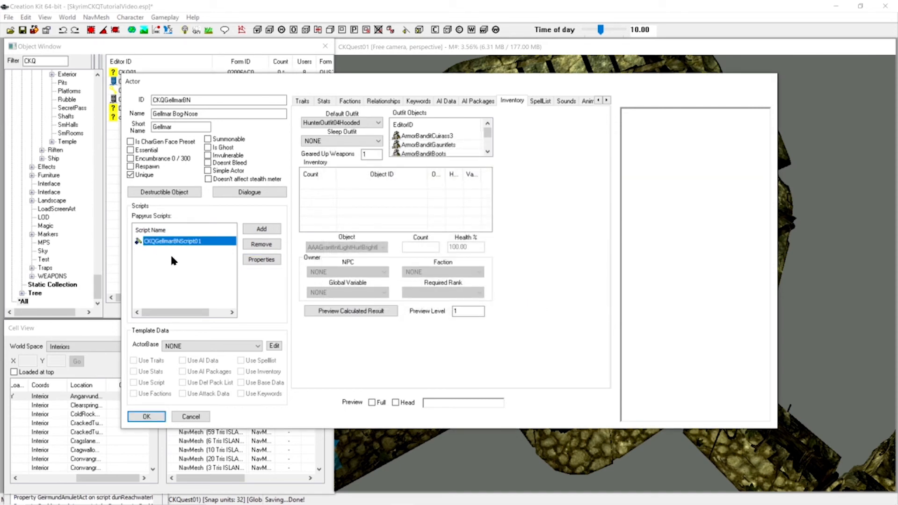
pyautogui.rightClick(175, 241)
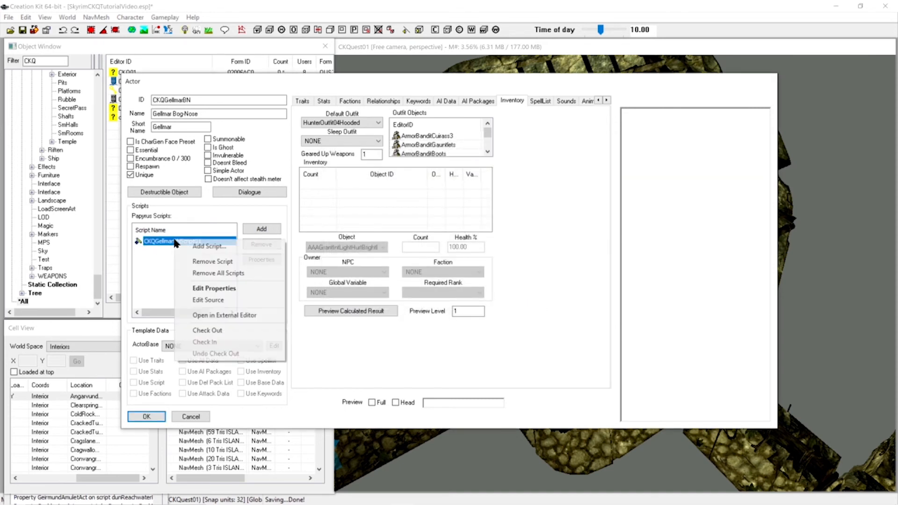
pyautogui.click(202, 302)
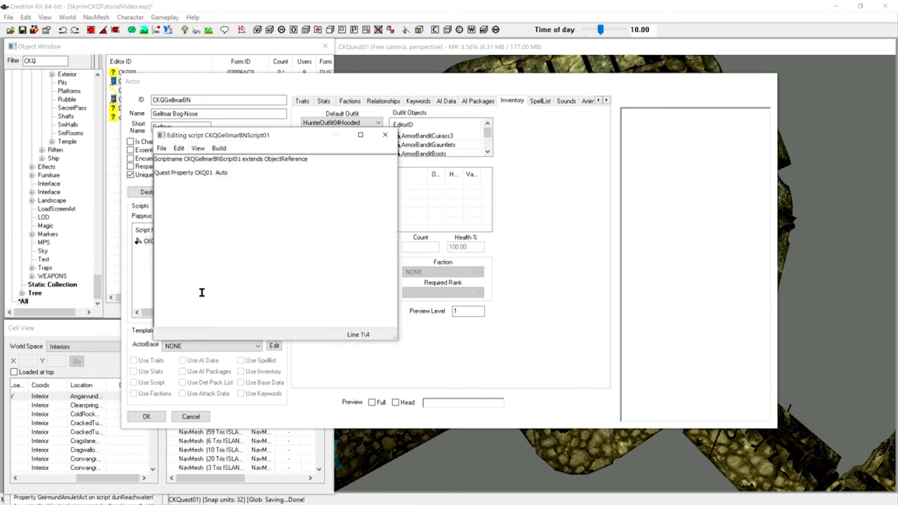
pyautogui.click(239, 234)
pyautogui.write('Event ')
pyautogui.write('OnDeal')
pyautogui.write('h')
pyautogui.write('(Actor')
pyautogui.write(' akK')
pyautogui.write('iller')
pyautogui.write(')')
# Inside the event, write if (!CKQ01.IsCompleted()) with CKQ01.SetStage(200), close it with endif and EndEvent, and save to compile
pyautogui.write('if')
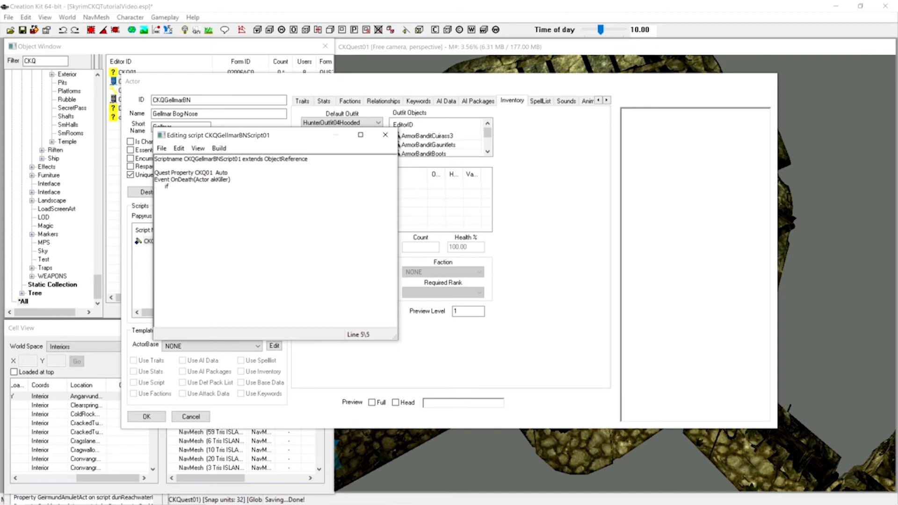
pyautogui.write(' (!CKQ01.IsCompleted())')
pyautogui.press('Return')
pyautogui.write('CKQ01.SetStage')
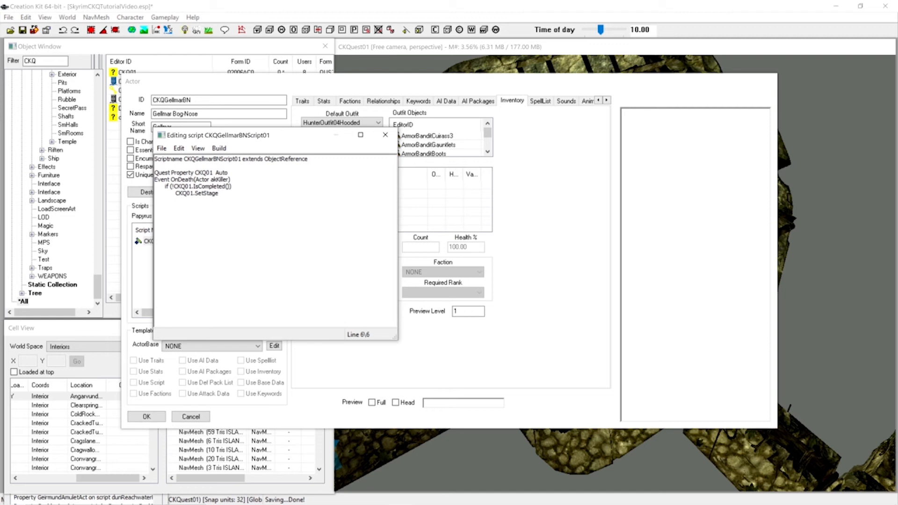
pyautogui.write('(200)')
pyautogui.press('Return')
pyautogui.write('endif ')
pyautogui.write('EndE')
pyautogui.write('vent')
pyautogui.hotkey('ctrl', 's')
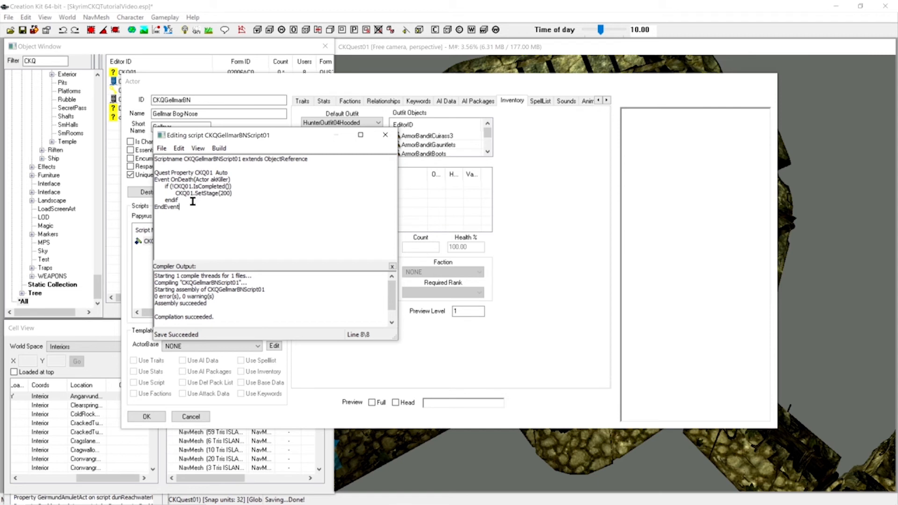
# Review the script's OnDeath event, its negated IsCompleted condition and the SetStage call, and close the script editor
pyautogui.moveTo(161, 180); pyautogui.dragTo(231, 180)
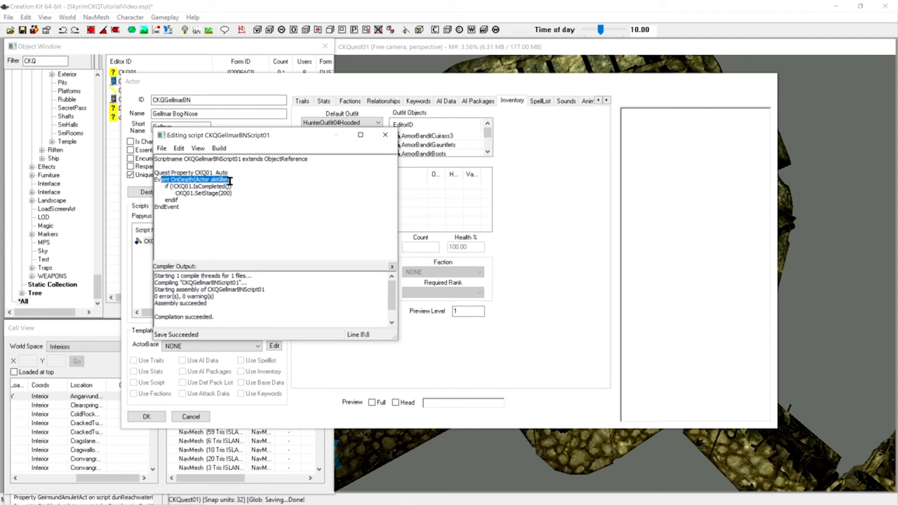
pyautogui.click(173, 186)
pyautogui.moveTo(175, 186); pyautogui.dragTo(220, 187)
pyautogui.click(173, 187)
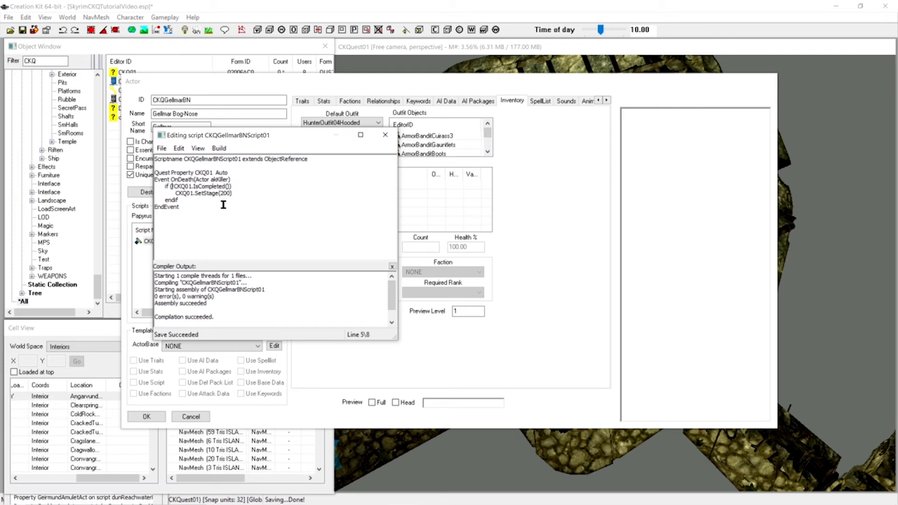
pyautogui.doubleClick(179, 194)
pyautogui.moveTo(202, 194); pyautogui.dragTo(237, 196)
pyautogui.click(385, 136)
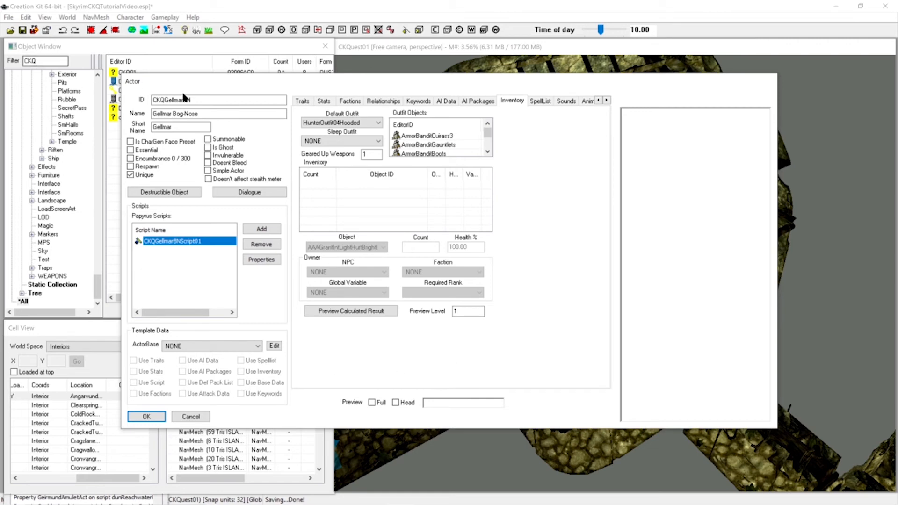
# Enable the Essential option for the CKQGellmarBN actor
pyautogui.moveTo(163, 78)
pyautogui.mouseDown()
pyautogui.moveTo(184, 92)
pyautogui.moveTo(168, 83)
pyautogui.mouseUp()
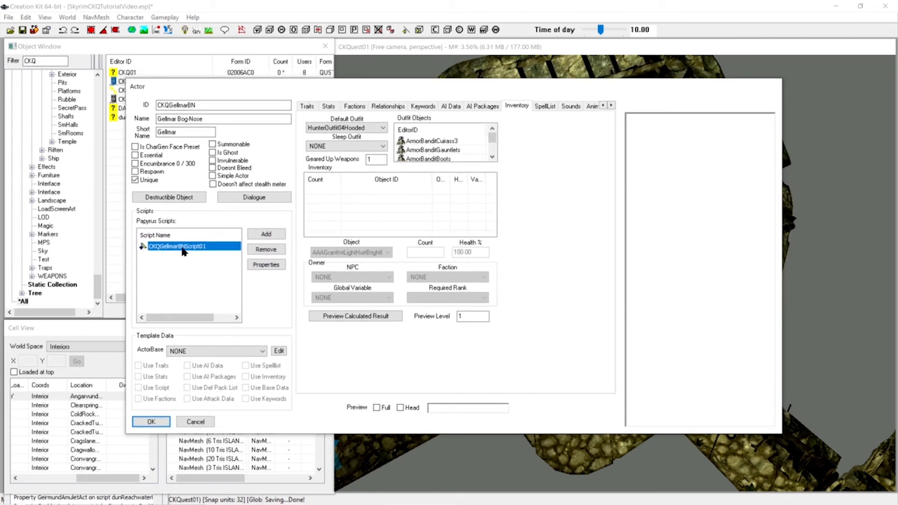
pyautogui.click(135, 156)
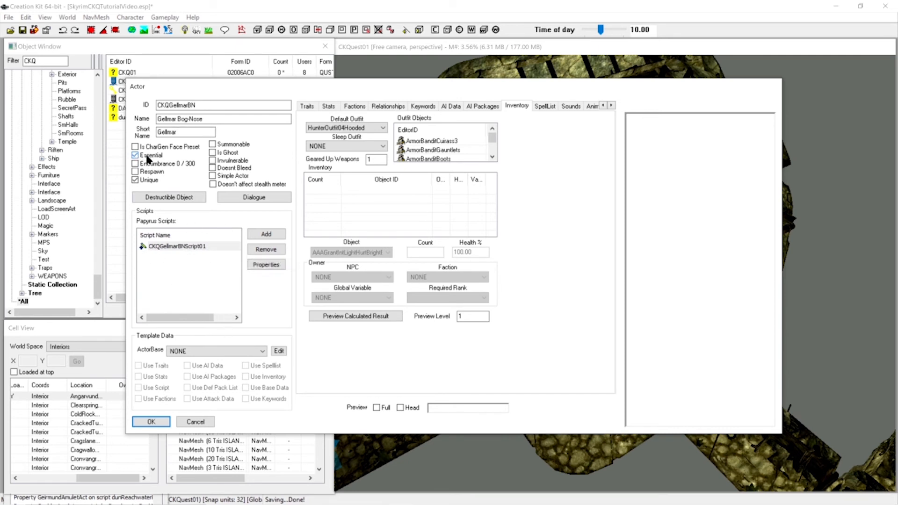
# Confirm the CKQGellmarBN actor's settings and save the plugin
pyautogui.click(161, 419)
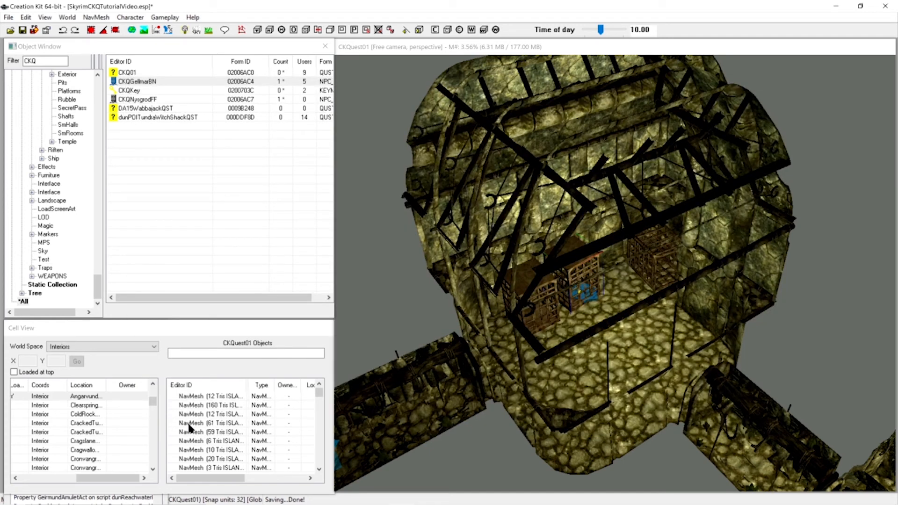
pyautogui.scroll(-1, 401, 250)
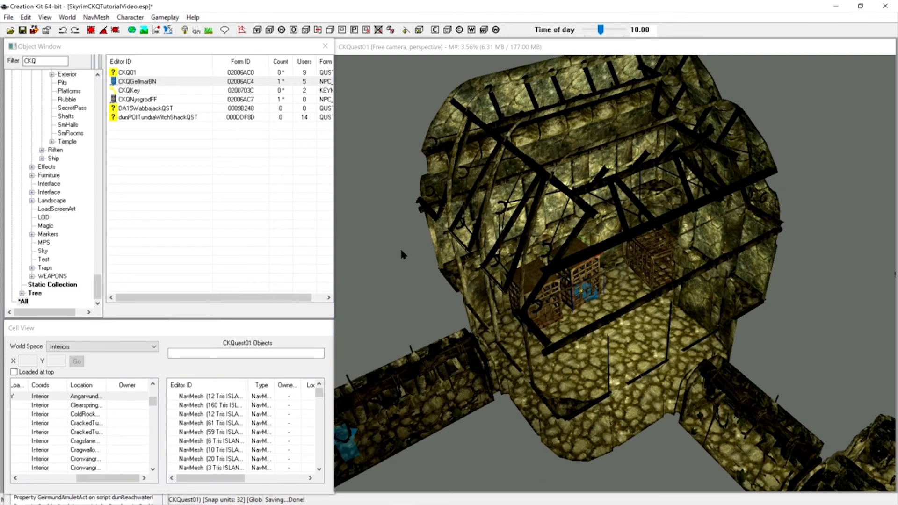
pyautogui.scroll(-1, 521, 251)
pyautogui.moveTo(529, 248); pyautogui.dragTo(511, 258, button='middle')
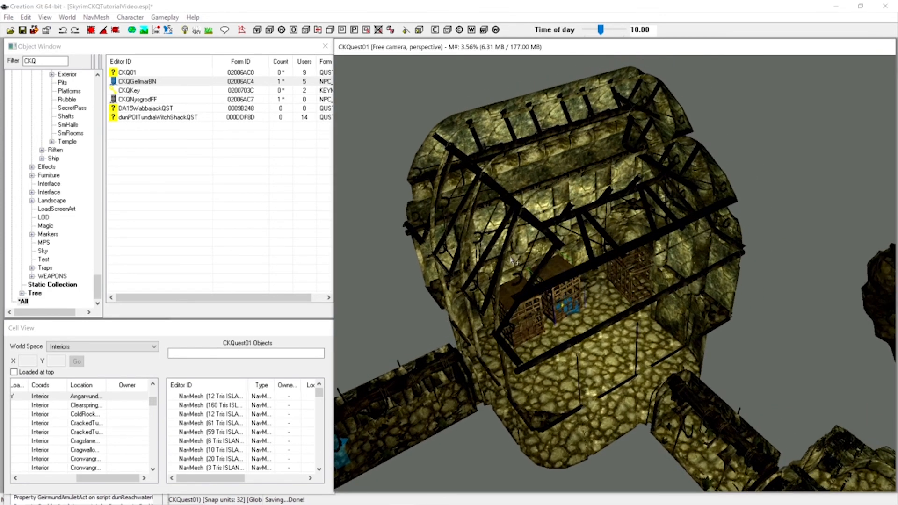
pyautogui.scroll(-2, 514, 260)
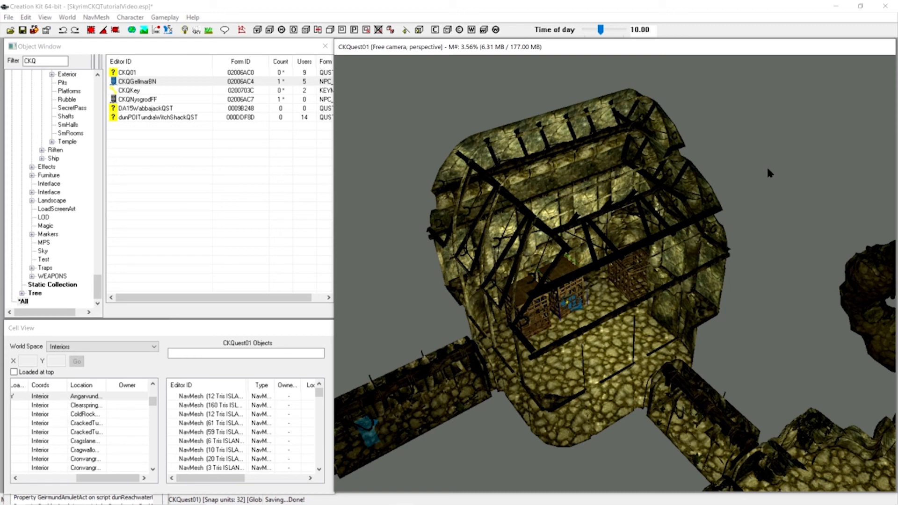
pyautogui.hotkey('ctrl', 's')
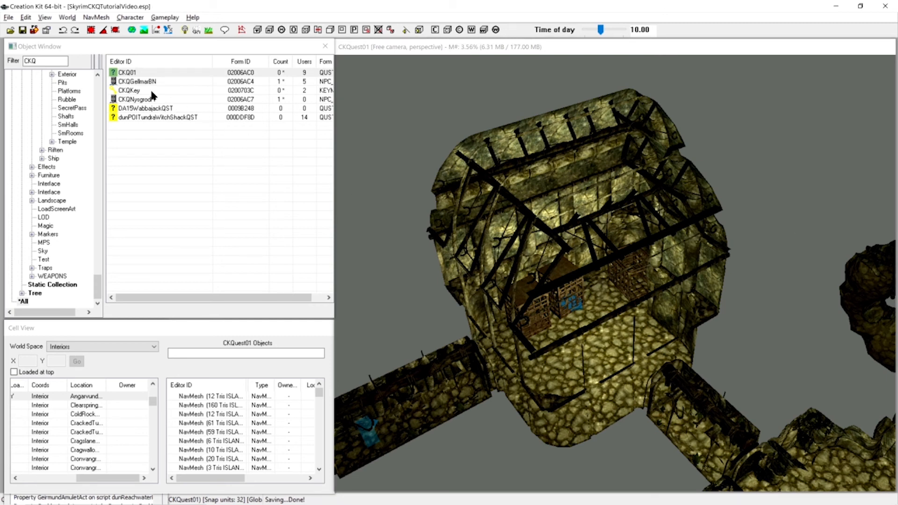
# Open the source of CKQKeyScript01 on the CKQKey item, review its OnContainerChanged event, and close the script and key
pyautogui.doubleClick(133, 90)
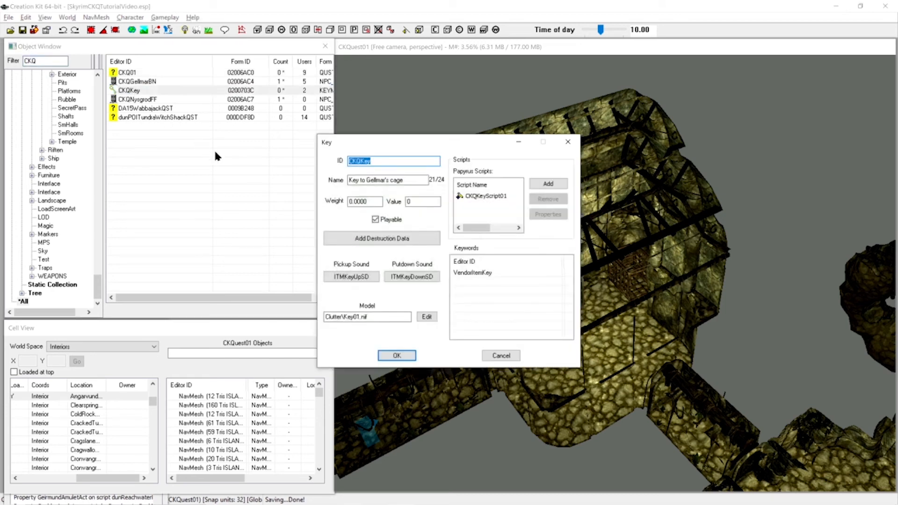
pyautogui.rightClick(483, 197)
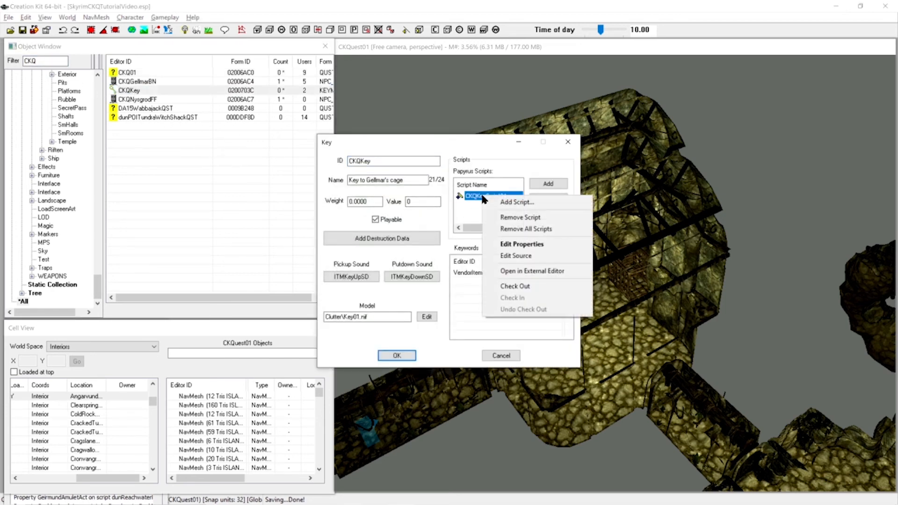
pyautogui.click(519, 257)
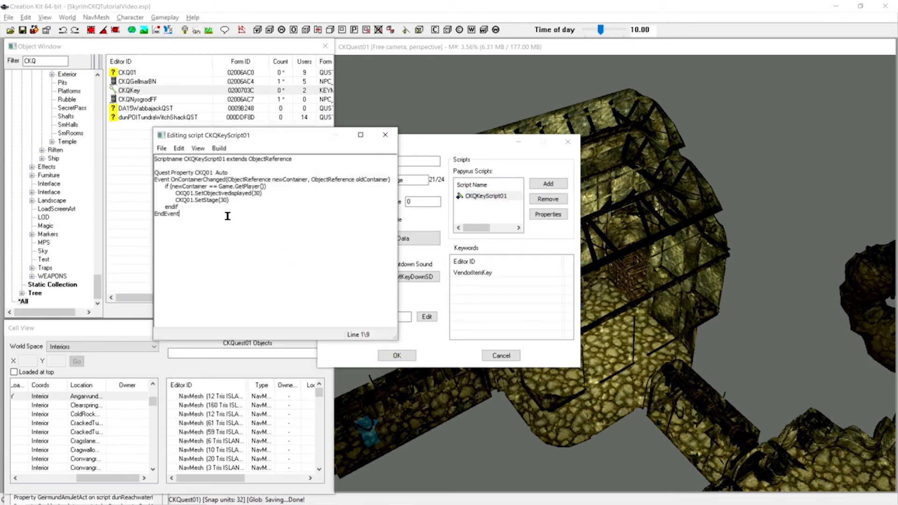
pyautogui.moveTo(226, 215); pyautogui.dragTo(151, 181)
pyautogui.click(213, 241)
pyautogui.click(385, 135)
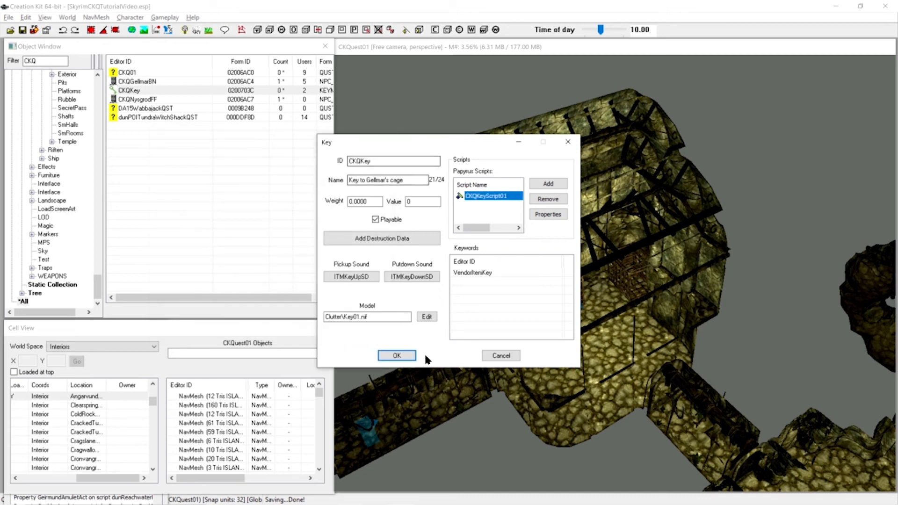
pyautogui.click(405, 355)
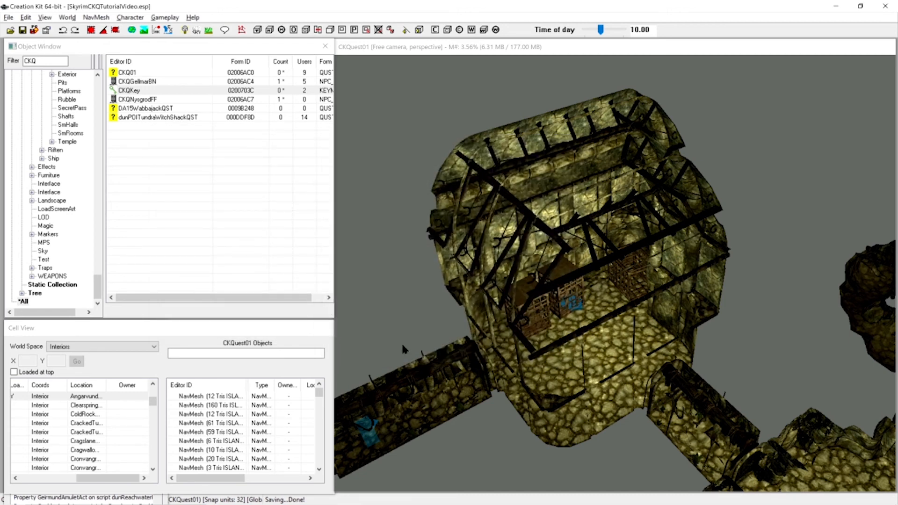
# Open quest CKQ01 at stage 30 and review the objective calls in its Papyrus fragment
pyautogui.doubleClick(131, 73)
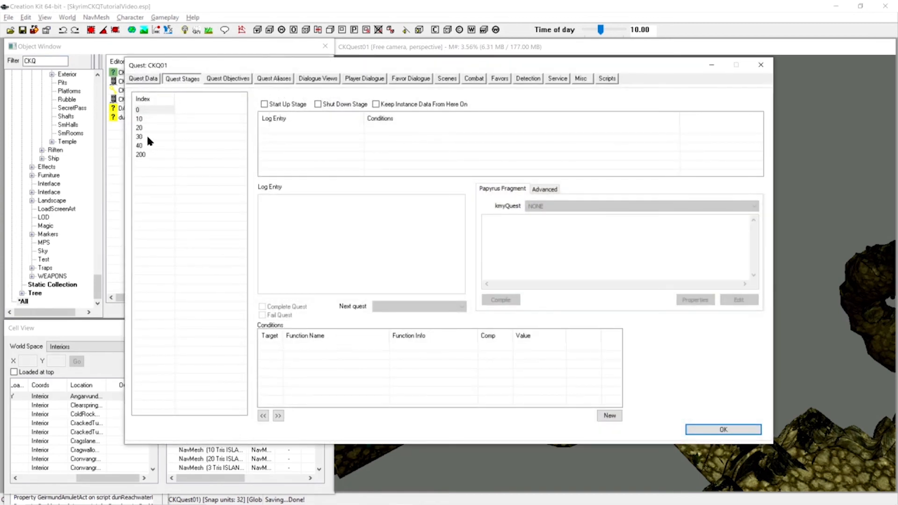
pyautogui.click(142, 137)
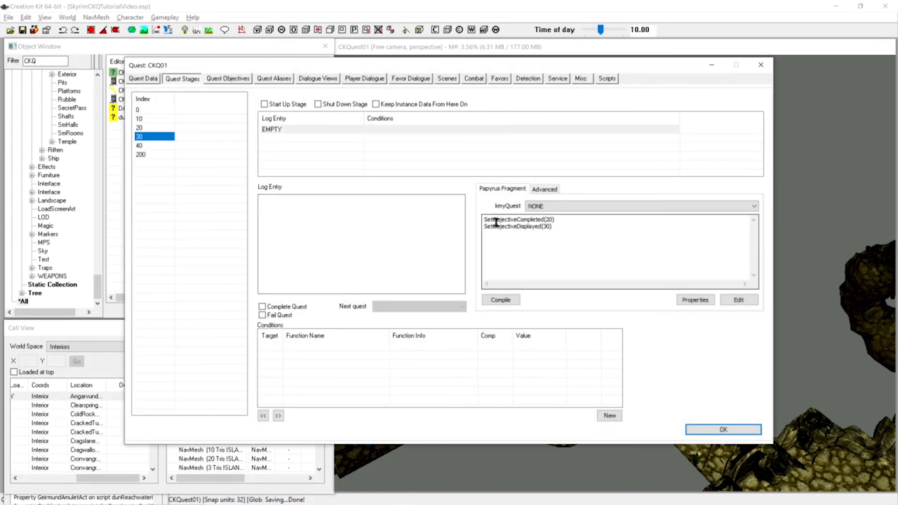
pyautogui.click(552, 219)
pyautogui.moveTo(554, 227); pyautogui.dragTo(543, 227)
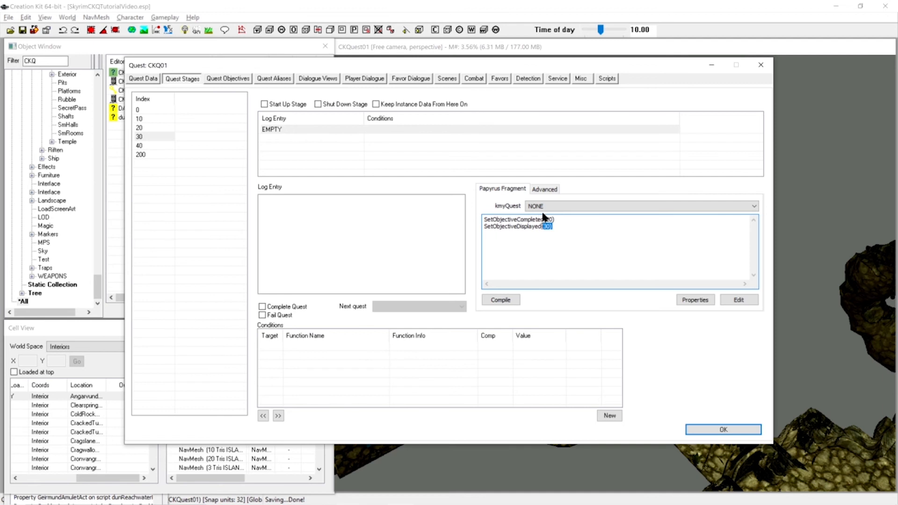
# Insert the condition if (!GetStageDone(20)) above the existing objective calls in the stage 30 fragment
pyautogui.click(564, 221)
pyautogui.click(485, 220)
pyautogui.press('Return')
pyautogui.press('Return')
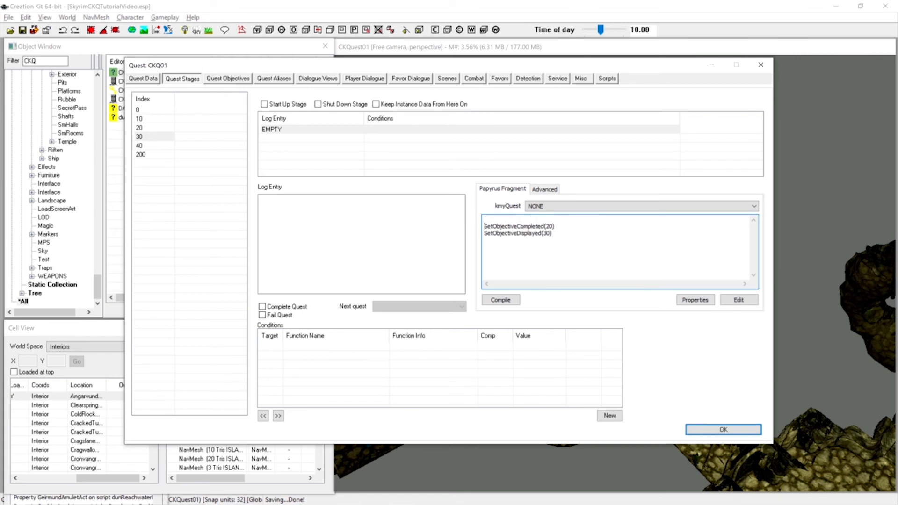
pyautogui.press('Up')
pyautogui.press('Up')
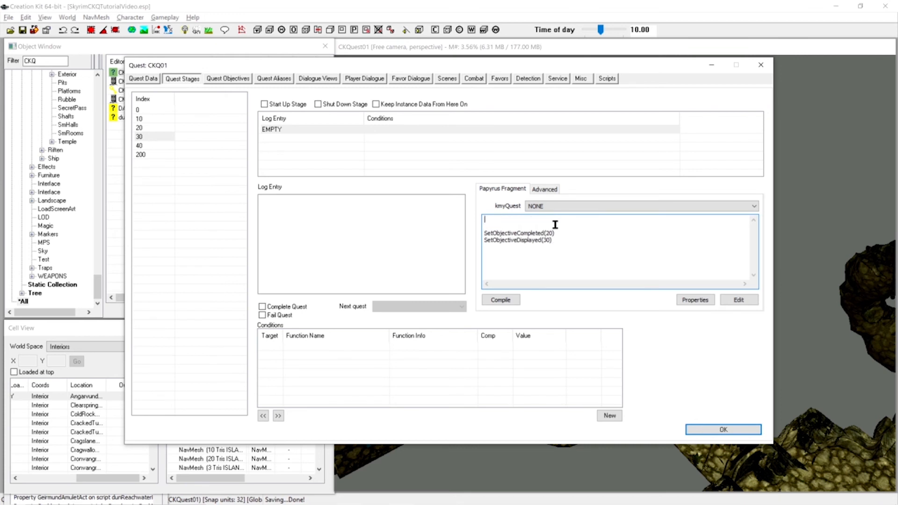
pyautogui.write('if (!GetStageDone(20))')
pyautogui.press('Return')
pyautogui.press('Tab')
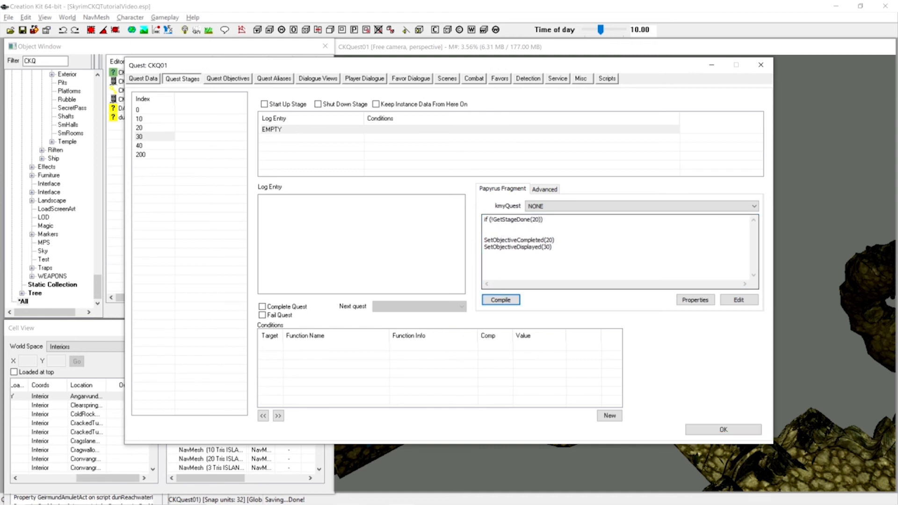
# Add the indented line SetObjectiveDisplayed(10, False) beneath the GetStageDone condition
pyautogui.click(533, 236)
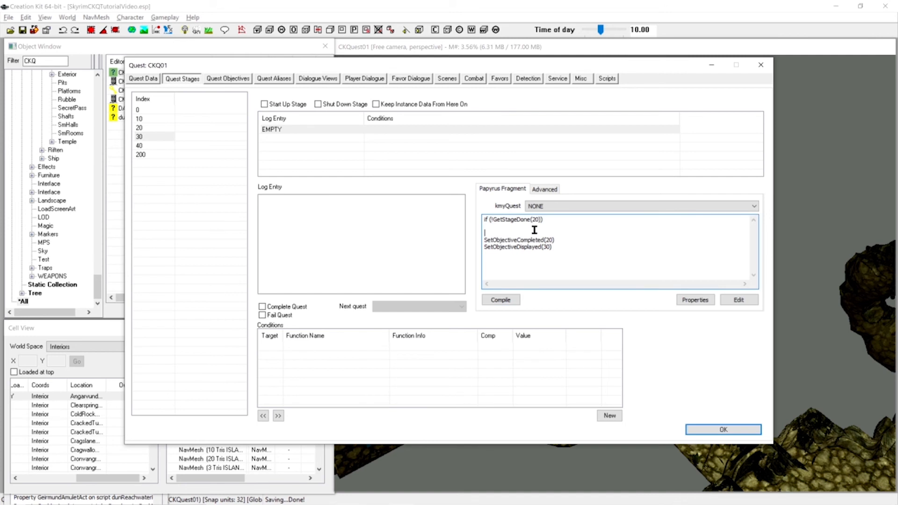
pyautogui.press('Tab')
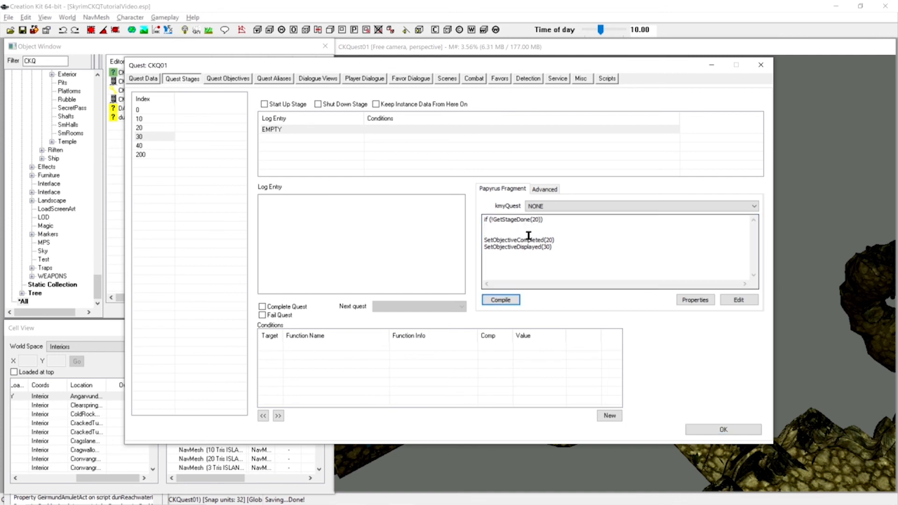
pyautogui.click(512, 234)
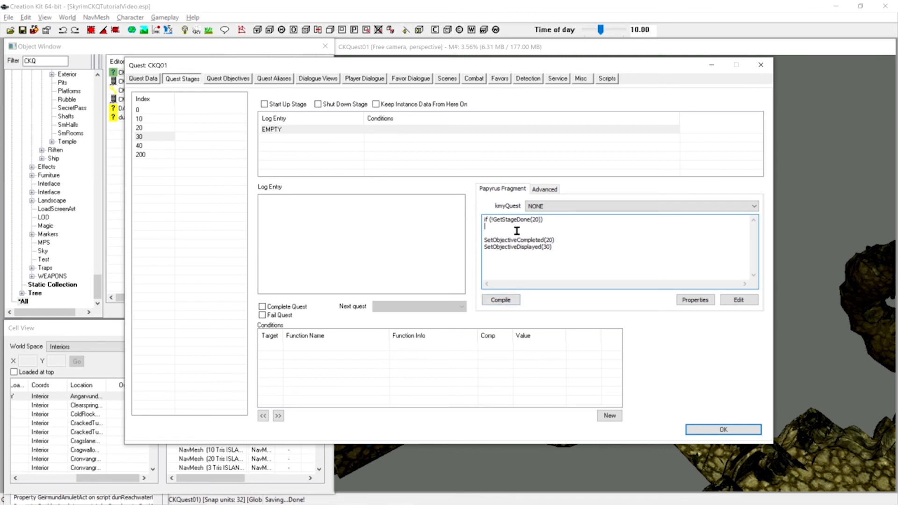
pyautogui.press('Tab')
pyautogui.press('Tab')
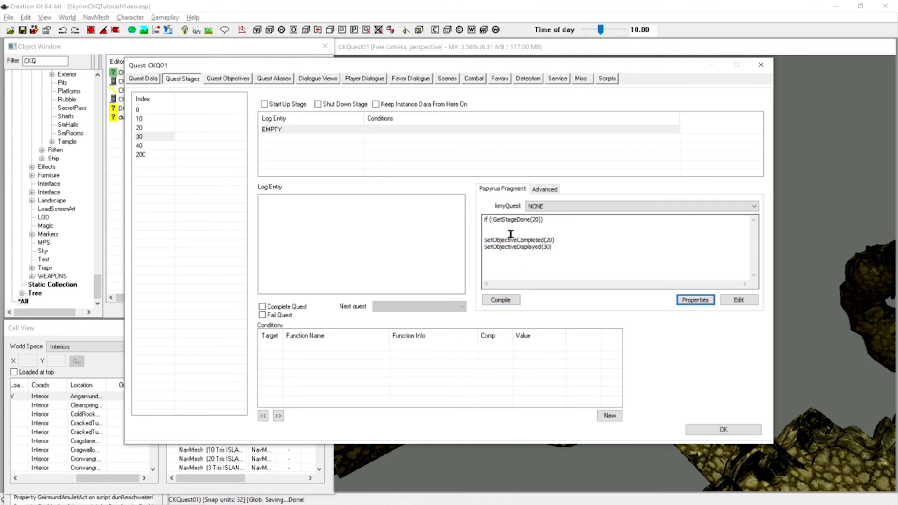
pyautogui.click(496, 231)
pyautogui.press('Down')
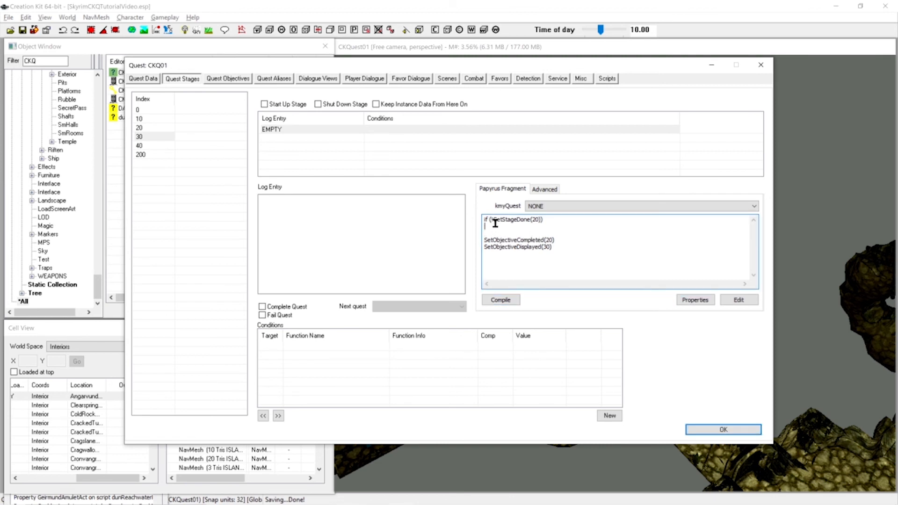
pyautogui.press('Tab')
pyautogui.click(493, 228)
pyautogui.write('SetObjectiveDisplayed(10, False)')
pyautogui.press('Return')
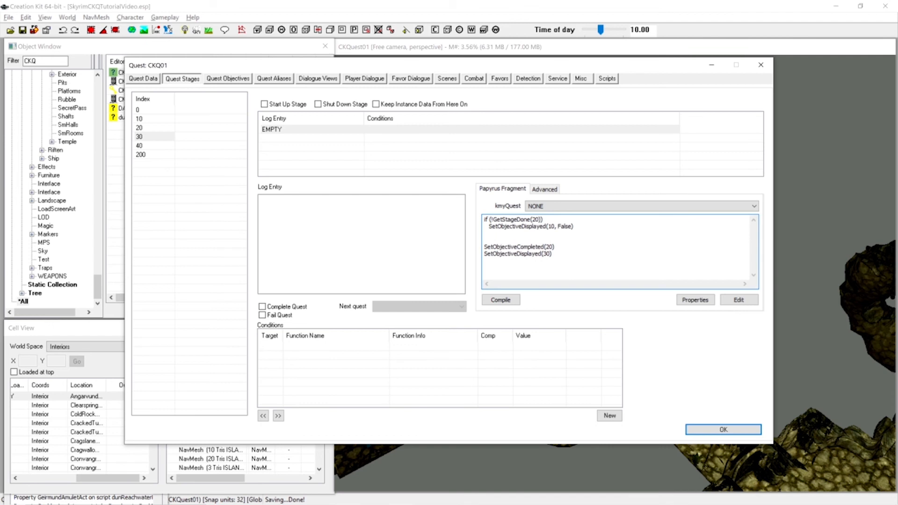
# Close the stage 30 condition with endif and confirm the quest's changes
pyautogui.write('endif')
pyautogui.moveTo(520, 227); pyautogui.dragTo(479, 224)
pyautogui.click(504, 234)
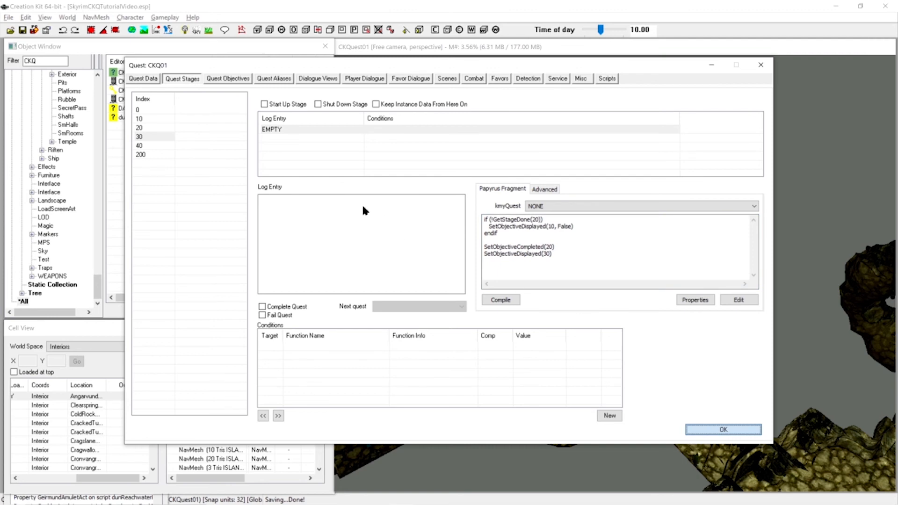
pyautogui.click(725, 430)
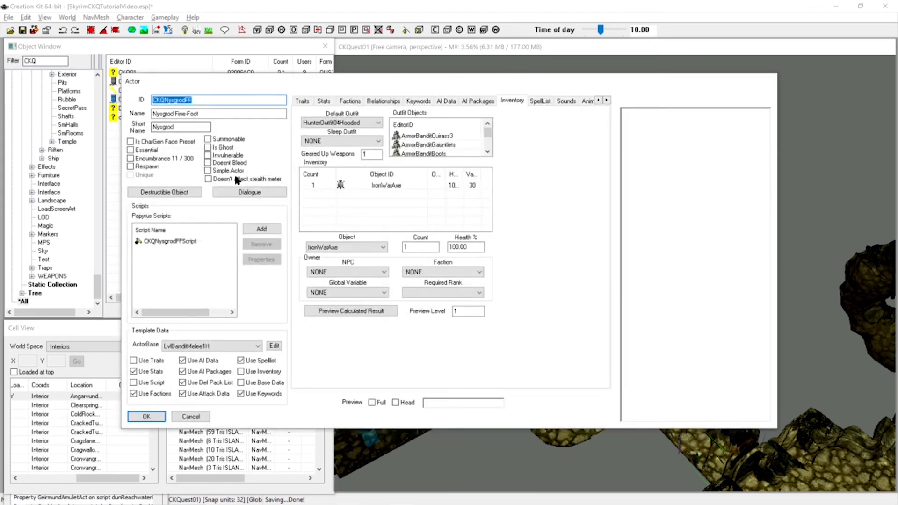
# Open the source of CKQNysgrodFFScript on the CKQNysgrodFF actor and examine its OnDeath event block
pyautogui.click(169, 243)
pyautogui.rightClick(169, 242)
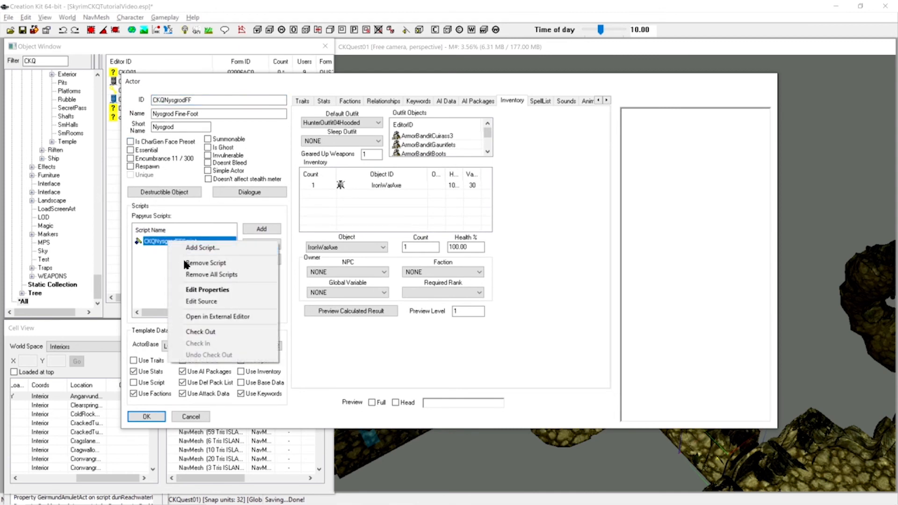
pyautogui.click(202, 302)
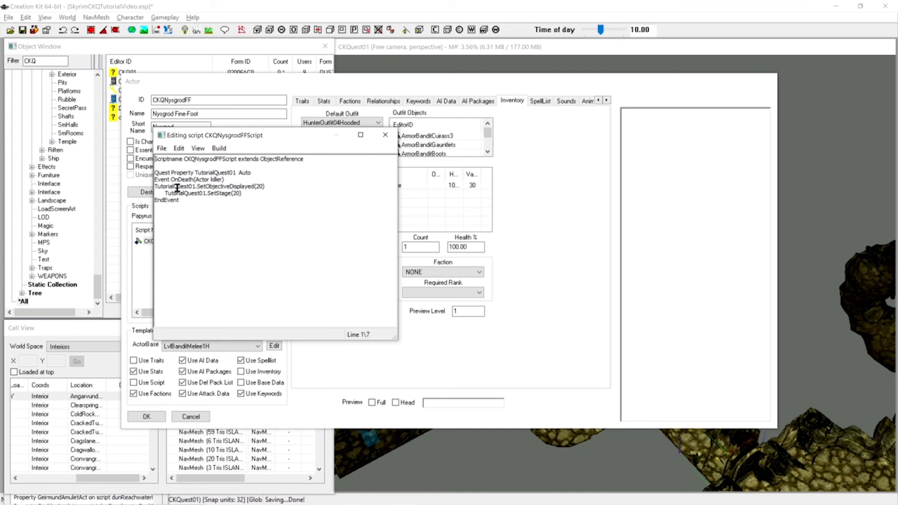
pyautogui.tripleClick(155, 181)
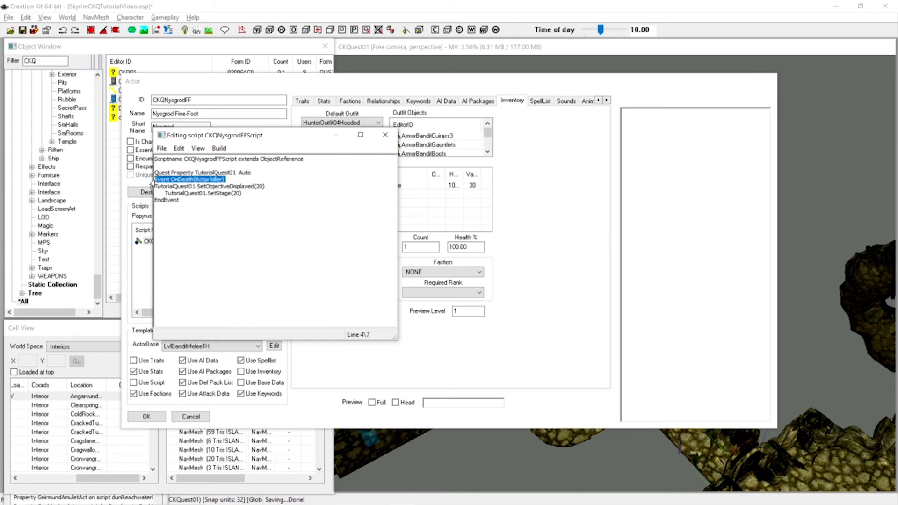
pyautogui.keyDown('shift'); pyautogui.click(180, 201); pyautogui.keyUp('shift')
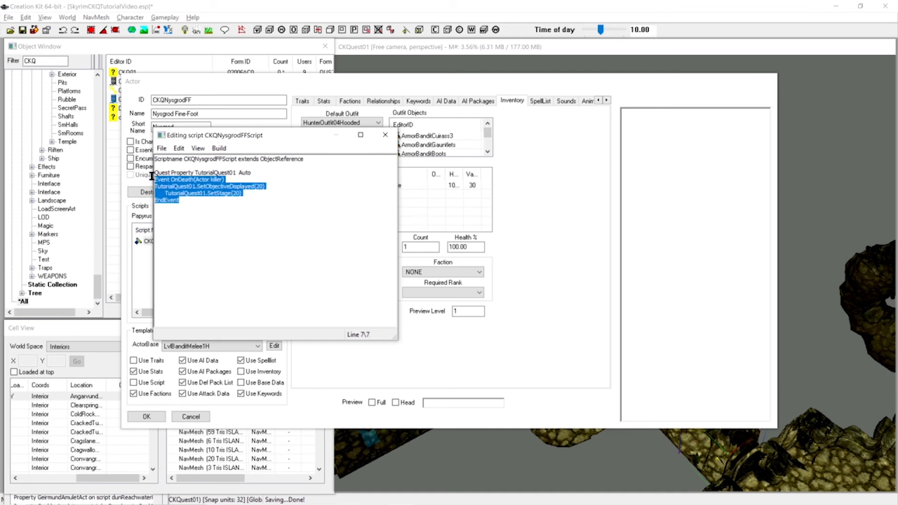
pyautogui.click(195, 203)
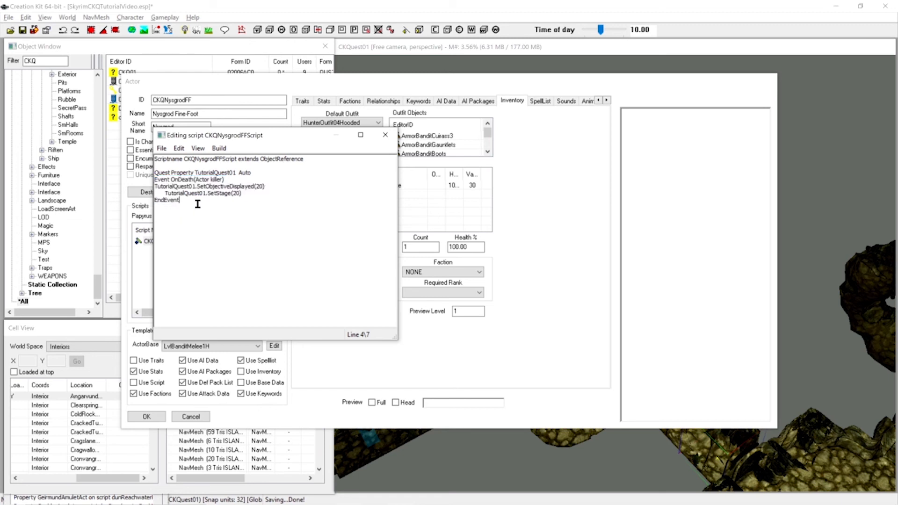
# Wrap the OnDeath quest calls in if (TutorialQuest01.GetStage() < 30) and endif, and save the script to compile it
pyautogui.click(235, 181)
pyautogui.press('Return')
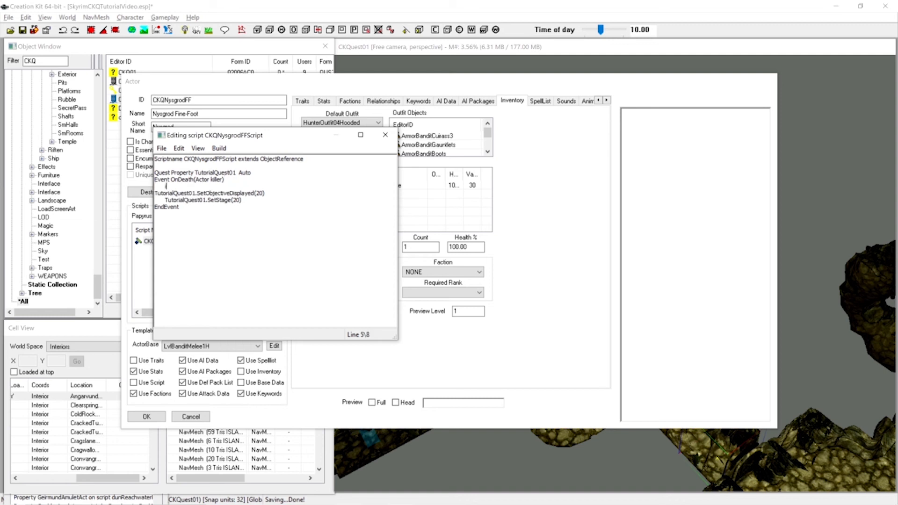
pyautogui.write('if')
pyautogui.write('(TutorialQuest01.GetStage() < 30)')
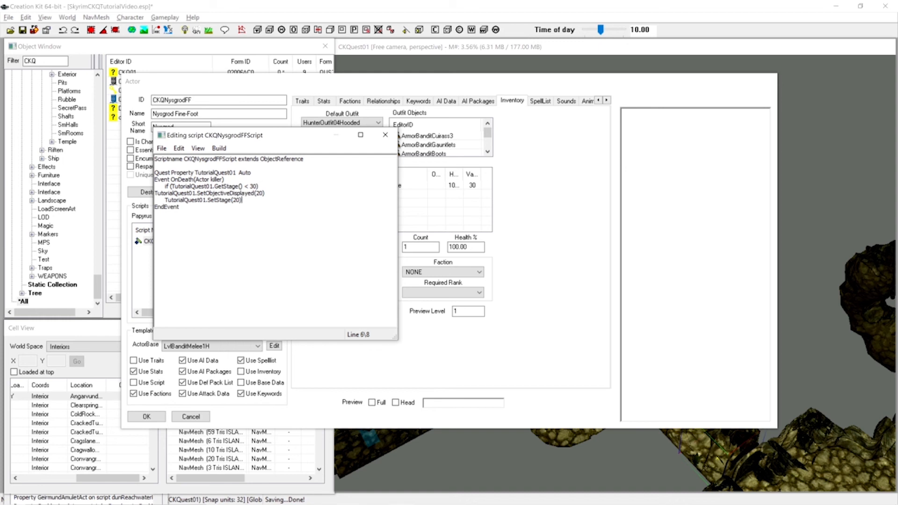
pyautogui.press('Return')
pyautogui.write('endif')
pyautogui.hotkey('ctrl', 's')
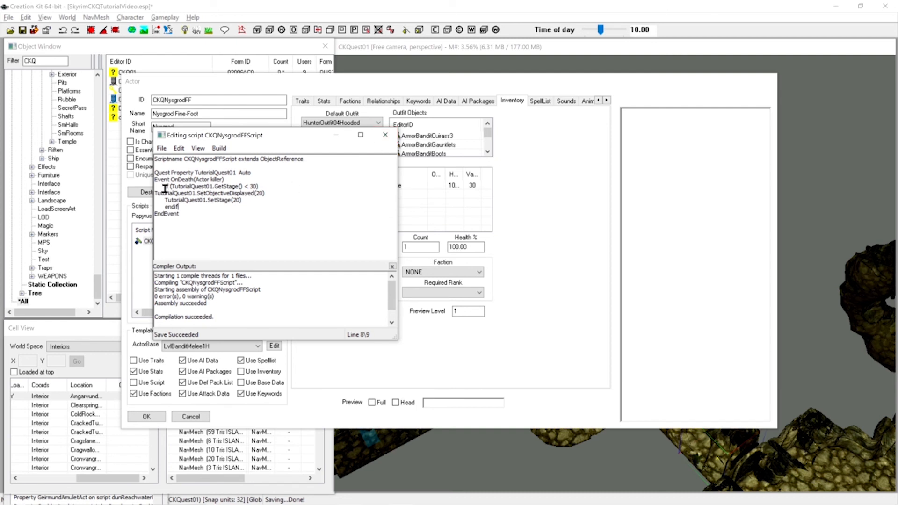
# Review the new GetStage condition, close the script editor, and confirm the CKQNysgrodFF actor
pyautogui.moveTo(165, 189)
pyautogui.mouseDown()
pyautogui.moveTo(259, 193)
pyautogui.moveTo(232, 206)
pyautogui.moveTo(273, 192)
pyautogui.moveTo(156, 195)
pyautogui.mouseUp()
pyautogui.click(272, 193)
pyautogui.click(252, 207)
pyautogui.moveTo(263, 184); pyautogui.dragTo(161, 188)
pyautogui.click(277, 187)
pyautogui.click(385, 135)
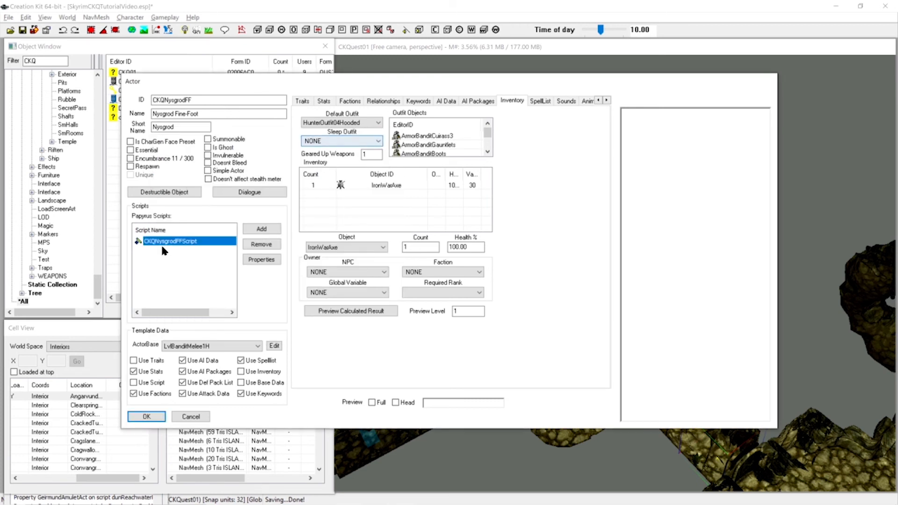
pyautogui.click(146, 416)
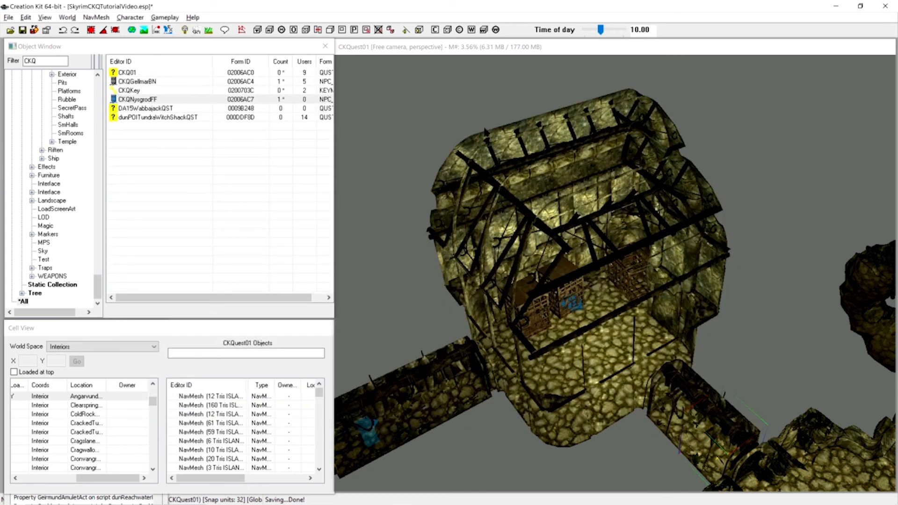
pyautogui.click(796, 121)
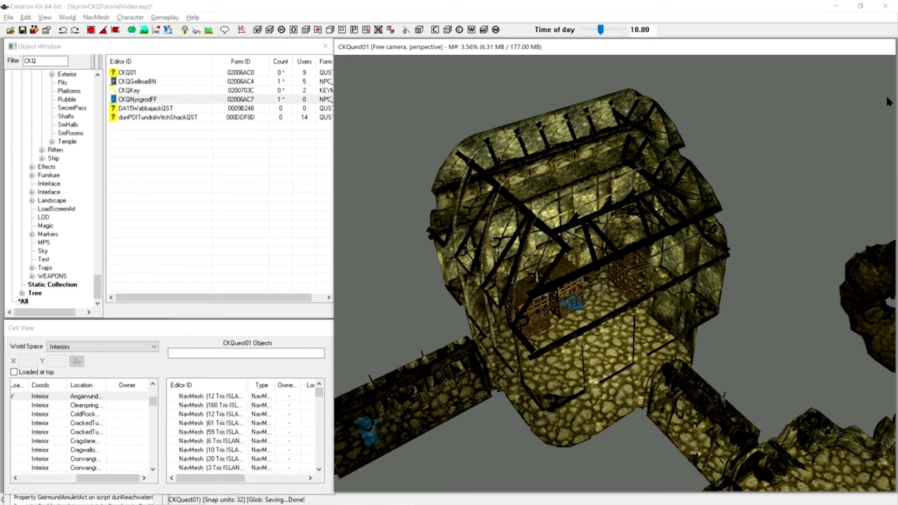
# Save the plugin and set the placed CKQNysgrodFF reference in the cave chamber to Initially Disabled
pyautogui.hotkey('ctrl', 's')
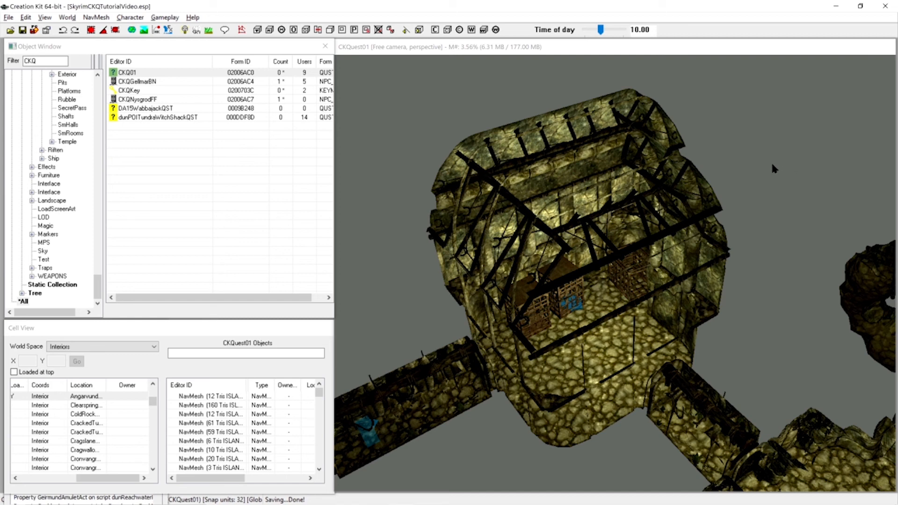
pyautogui.keyDown('shift'); pyautogui.moveTo(773, 164); pyautogui.dragTo(828, 163, button='middle'); pyautogui.keyUp('shift')
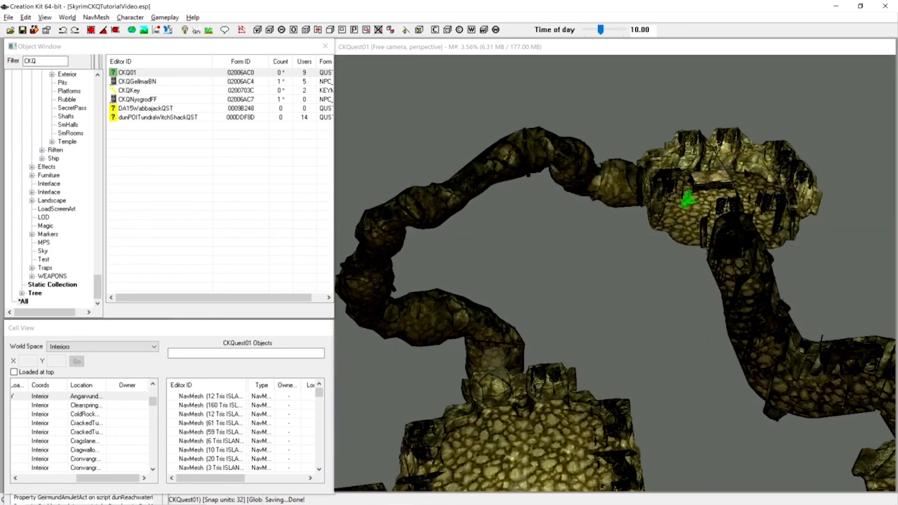
pyautogui.keyDown('shift'); pyautogui.moveTo(745, 168); pyautogui.dragTo(753, 162, button='middle'); pyautogui.keyUp('shift')
pyautogui.scroll(6, 756, 160)
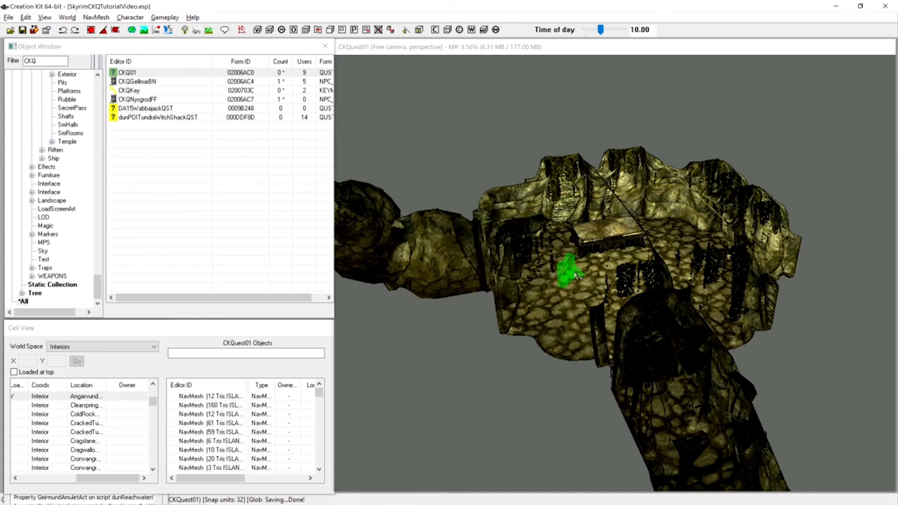
pyautogui.click(570, 271)
pyautogui.doubleClick(570, 271)
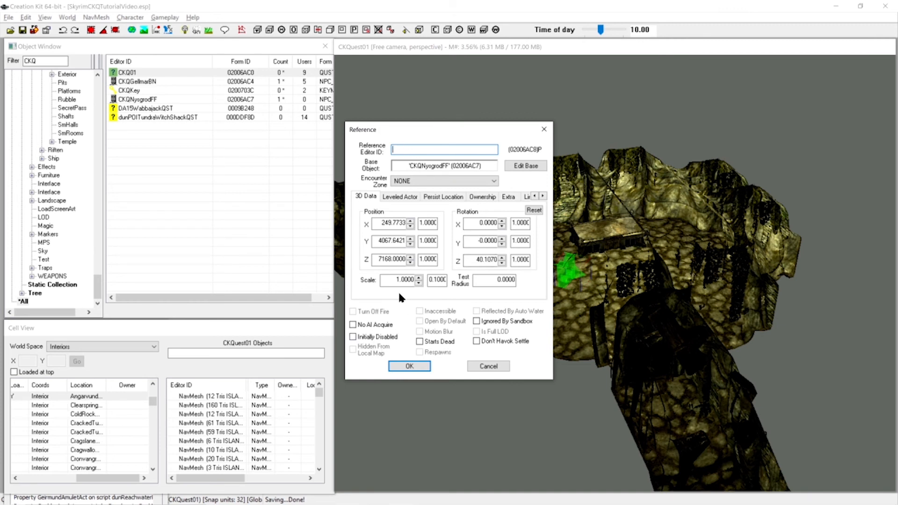
pyautogui.click(353, 337)
pyautogui.click(409, 367)
pyautogui.scroll(-4, 432, 332)
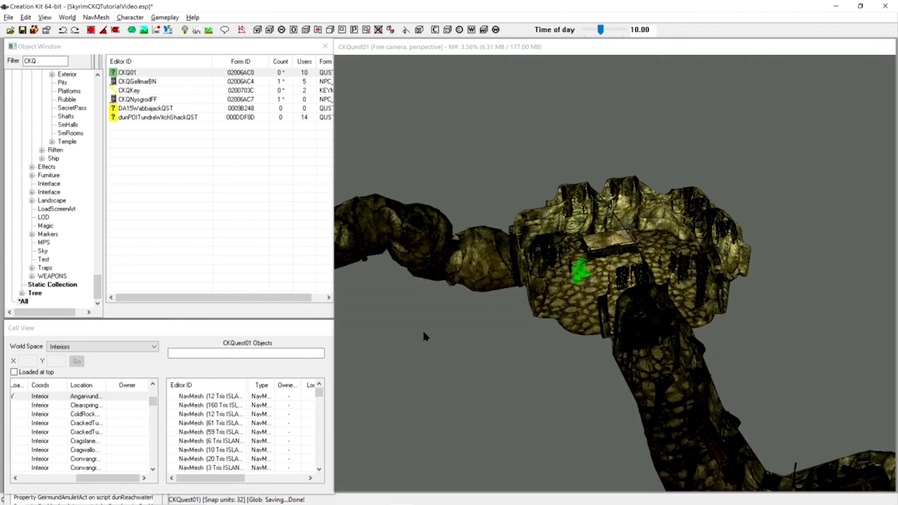
# Add Alias_Nysgrod.GetReference().Enable() below SetObjectiveDisplayed(10) in the stage 10 fragment of CKQ01 and compile it
pyautogui.keyDown('shift'); pyautogui.moveTo(418, 334); pyautogui.dragTo(493, 323, button='middle'); pyautogui.keyUp('shift')
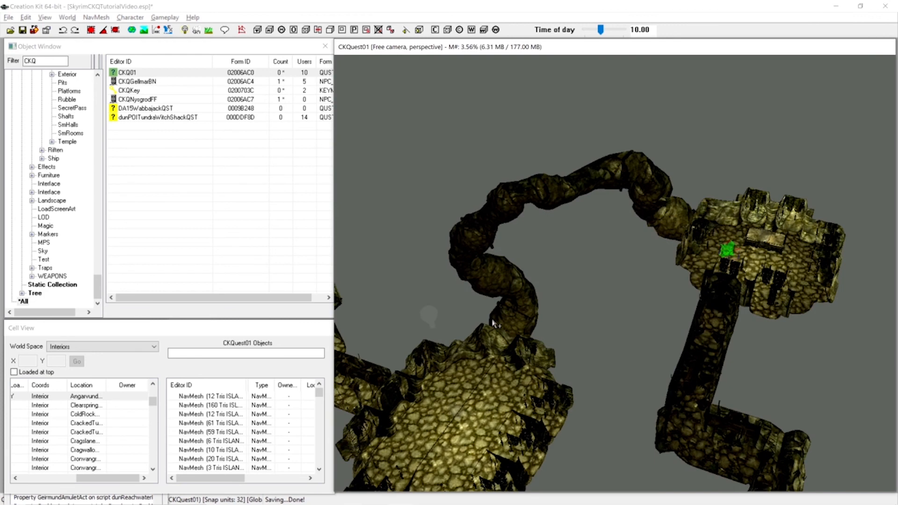
pyautogui.doubleClick(143, 72)
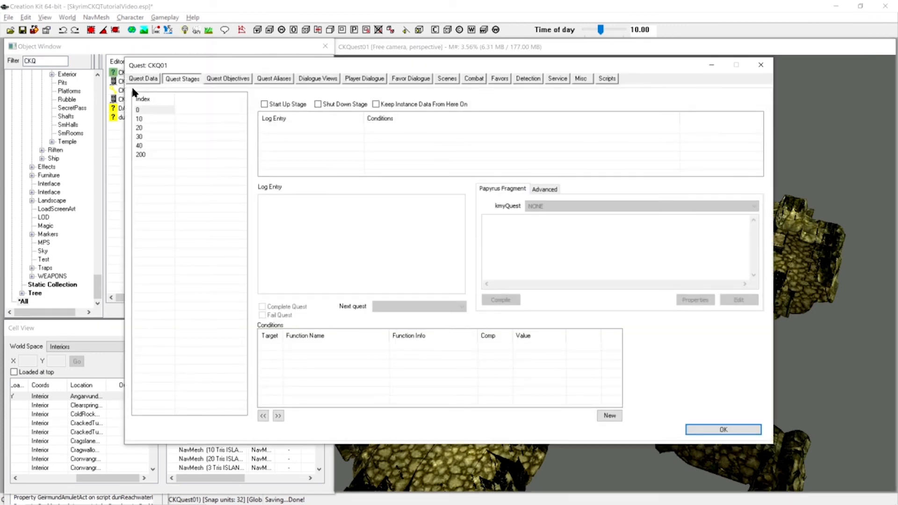
pyautogui.click(149, 119)
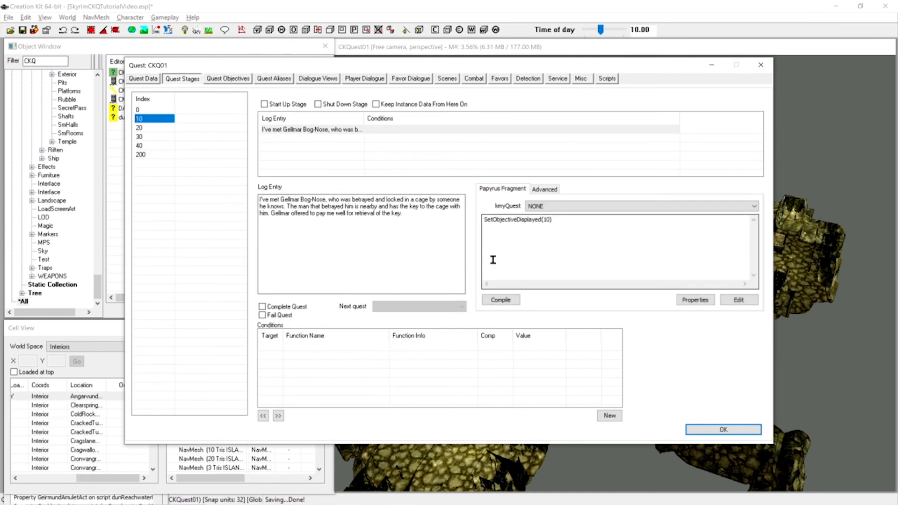
pyautogui.click(575, 226)
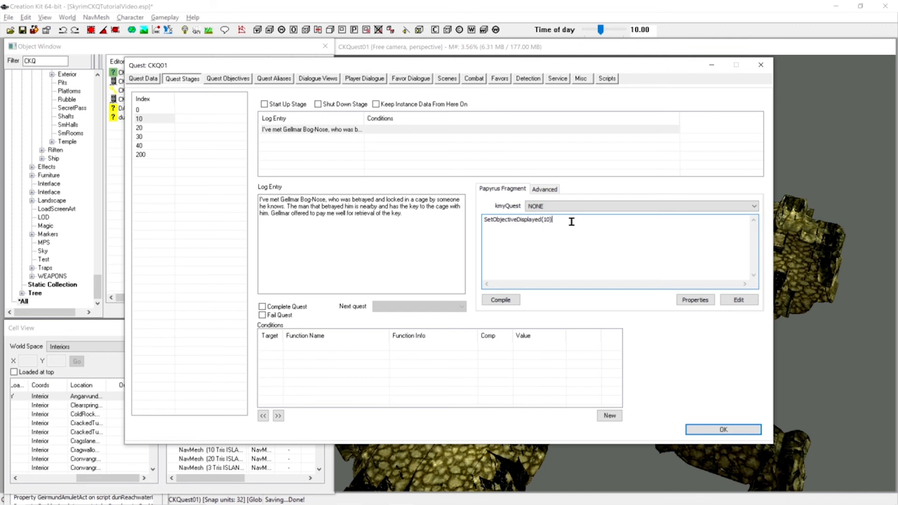
pyautogui.press('Return')
pyautogui.moveTo(562, 220); pyautogui.dragTo(483, 220)
pyautogui.click(504, 236)
pyautogui.write('Alias_Nysgrod.GetReference().Enable(')
pyautogui.click(499, 299)
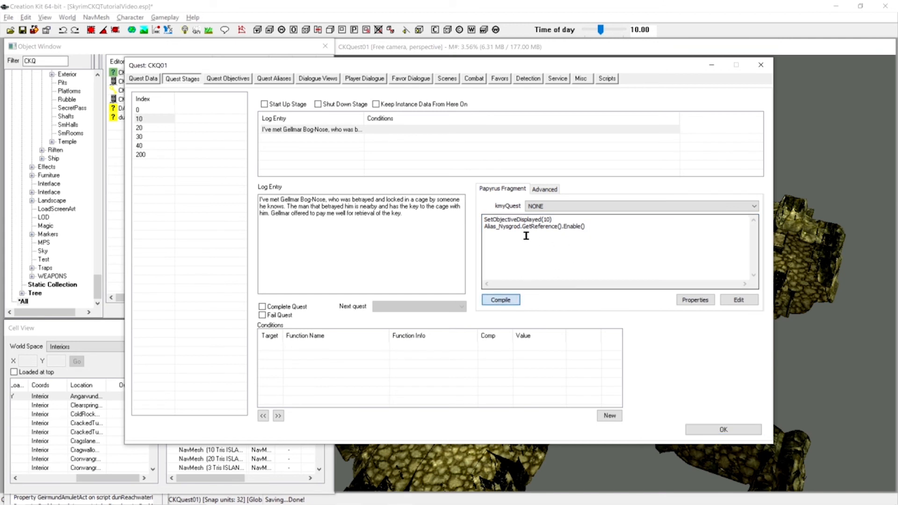
# Examine the alias, GetReference and Enable parts of the new stage 10 line alongside the placed actor
pyautogui.click(486, 227)
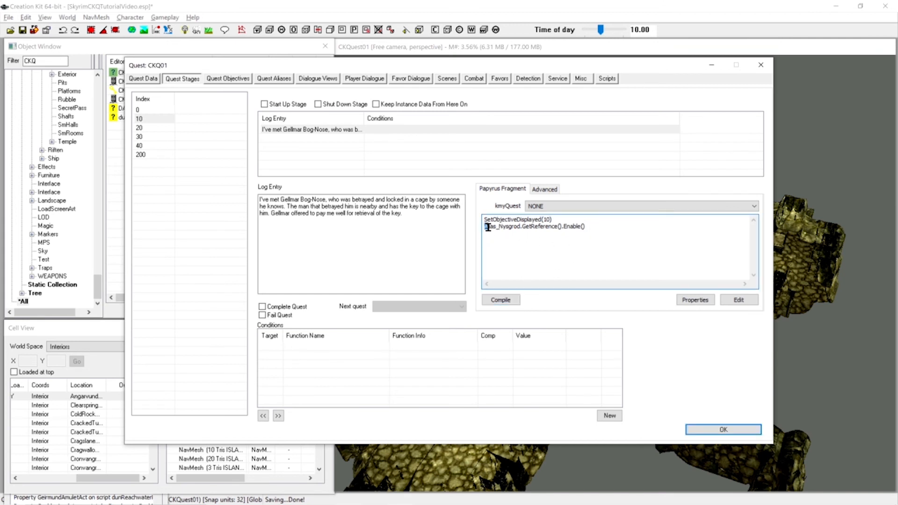
pyautogui.doubleClick(487, 227)
pyautogui.click(589, 226)
pyautogui.moveTo(486, 227); pyautogui.dragTo(521, 227)
pyautogui.click(523, 227)
pyautogui.moveTo(523, 227); pyautogui.dragTo(561, 230)
pyautogui.click(504, 227)
pyautogui.moveTo(522, 228); pyautogui.dragTo(561, 229)
pyautogui.click(572, 227)
pyautogui.moveTo(363, 68); pyautogui.dragTo(282, 275)
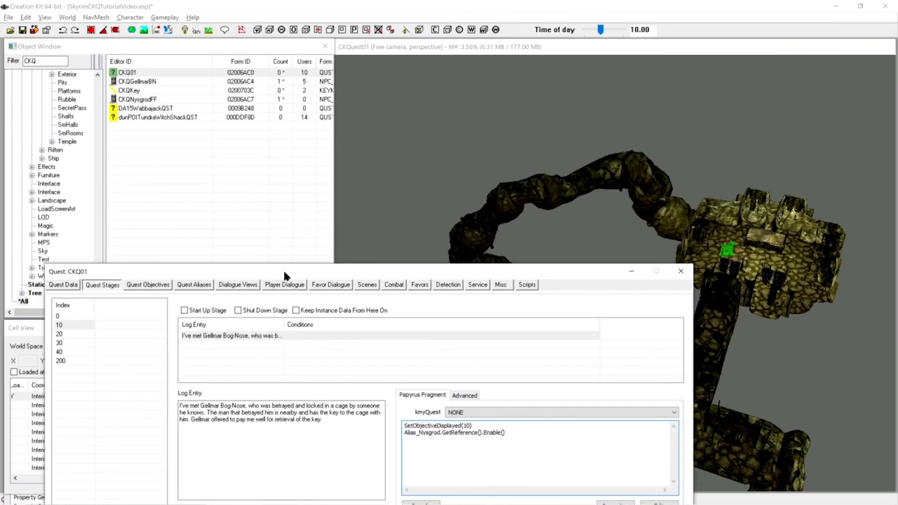
pyautogui.moveTo(510, 271); pyautogui.dragTo(619, 71)
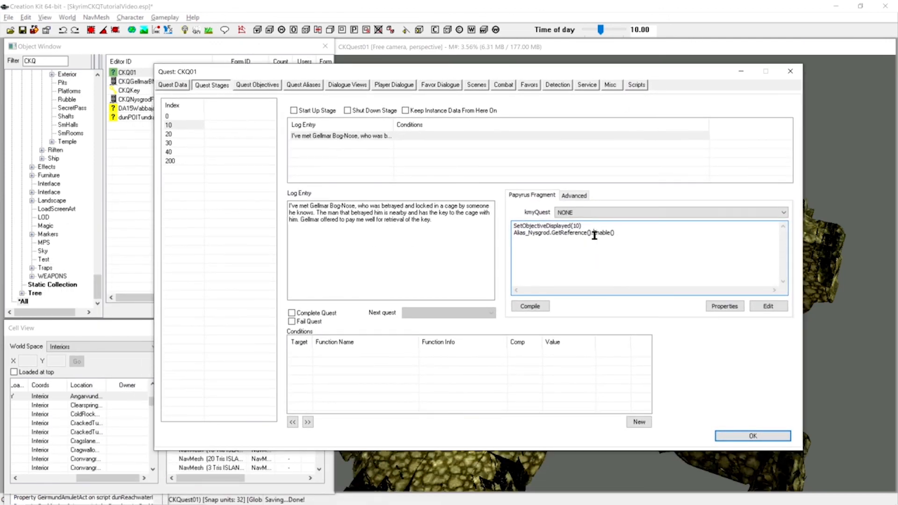
# Recompile the stage 10 fragment and confirm the quest's changes
pyautogui.moveTo(594, 233); pyautogui.dragTo(615, 234)
pyautogui.click(541, 306)
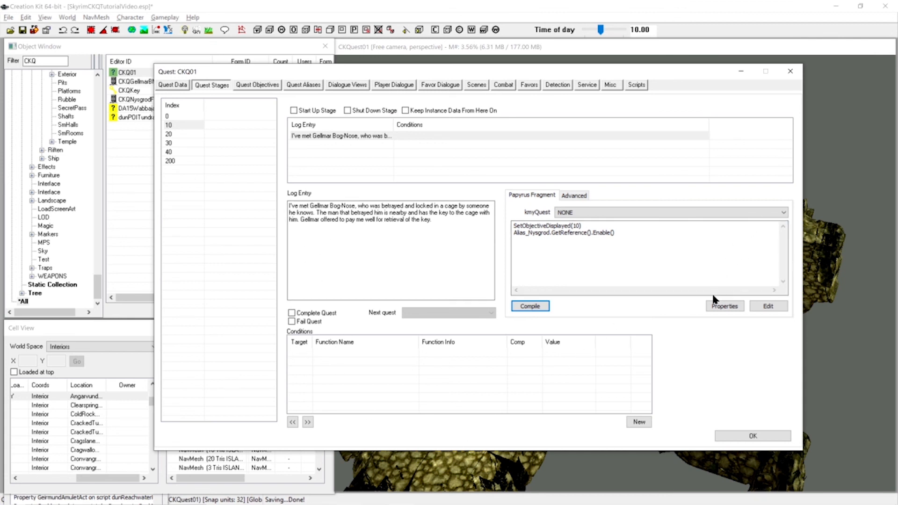
pyautogui.click(758, 440)
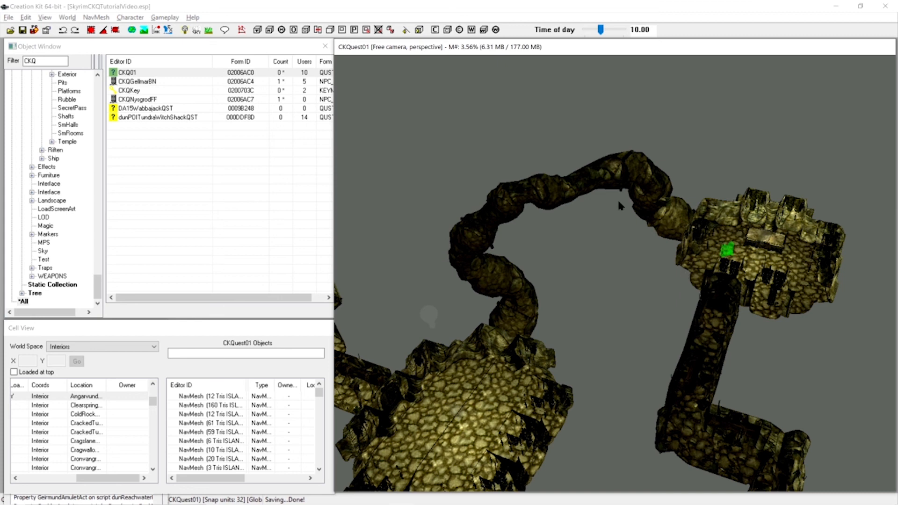
# Correct the stage 40 fragment of CKQ01 to SetObjectiveCompleted(30) and compile it
pyautogui.doubleClick(131, 73)
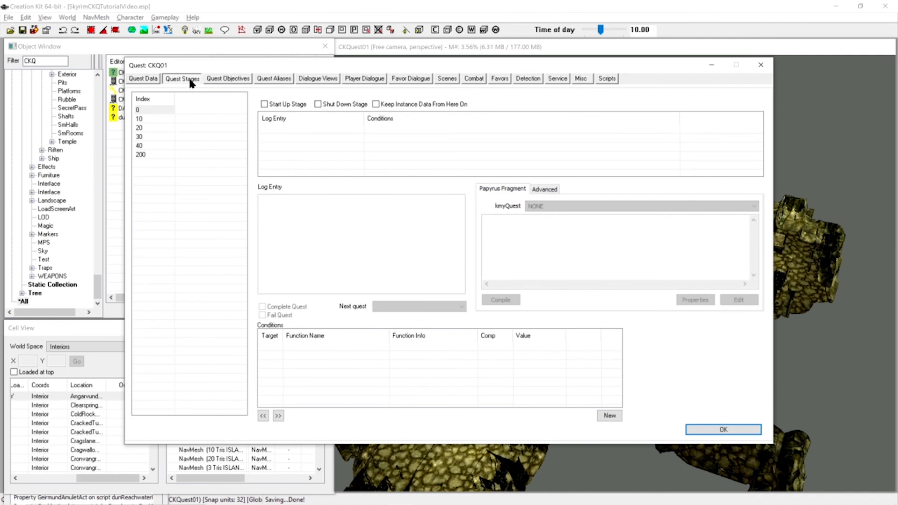
pyautogui.click(149, 145)
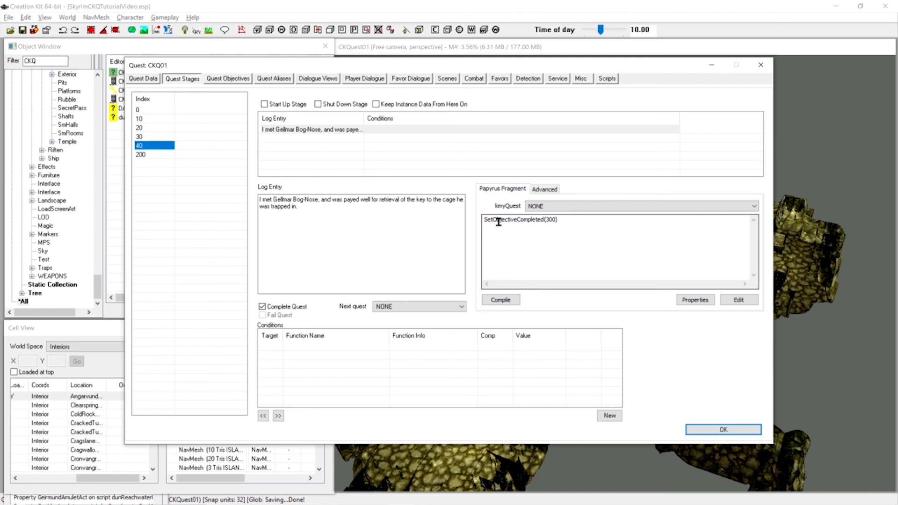
pyautogui.click(556, 221)
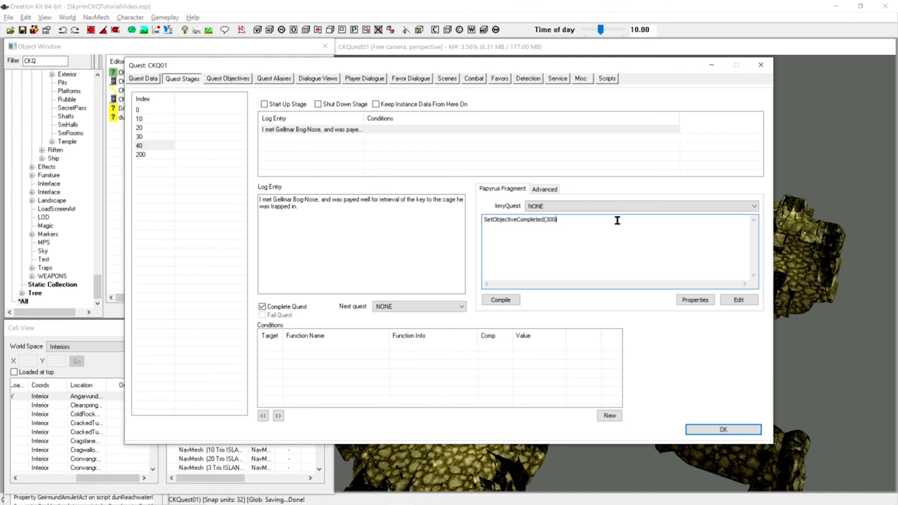
pyautogui.press('BackSpace')
pyautogui.press('BackSpace')
pyautogui.click(500, 300)
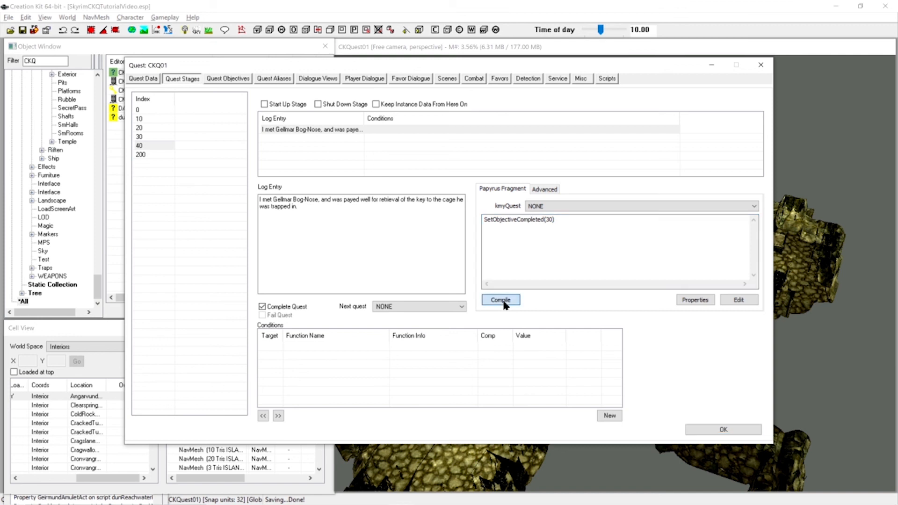
# Add the line Alias_Gellmar.GetReference().AddItem(Alias_Key.GetReference()) to the stage 40 fragment
pyautogui.click(565, 239)
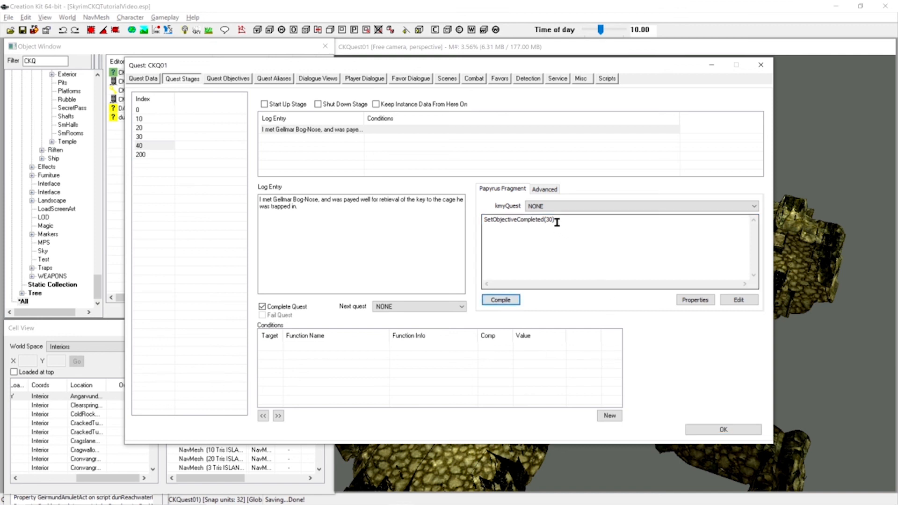
pyautogui.click(561, 222)
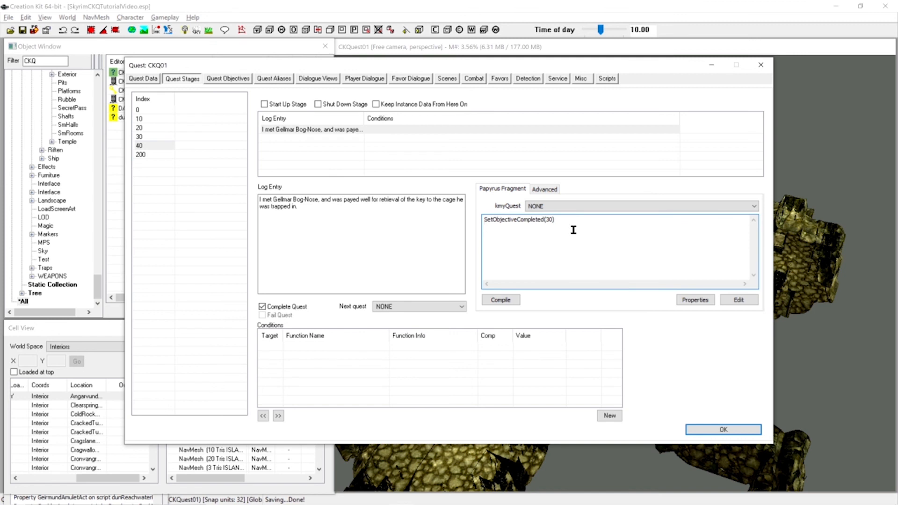
pyautogui.write('Alias_Gellmar.GetReference().AddItem(Alias_Key')
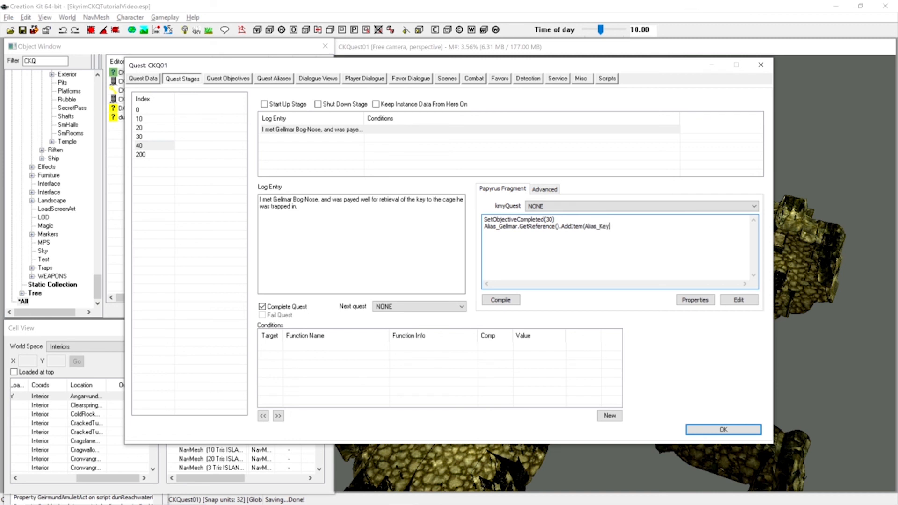
pyautogui.write('.GetReference())')
# Review the AddItem call and its key reference argument, compile the stage 40 fragment, and confirm the quest
pyautogui.moveTo(520, 227); pyautogui.dragTo(559, 227)
pyautogui.click(575, 229)
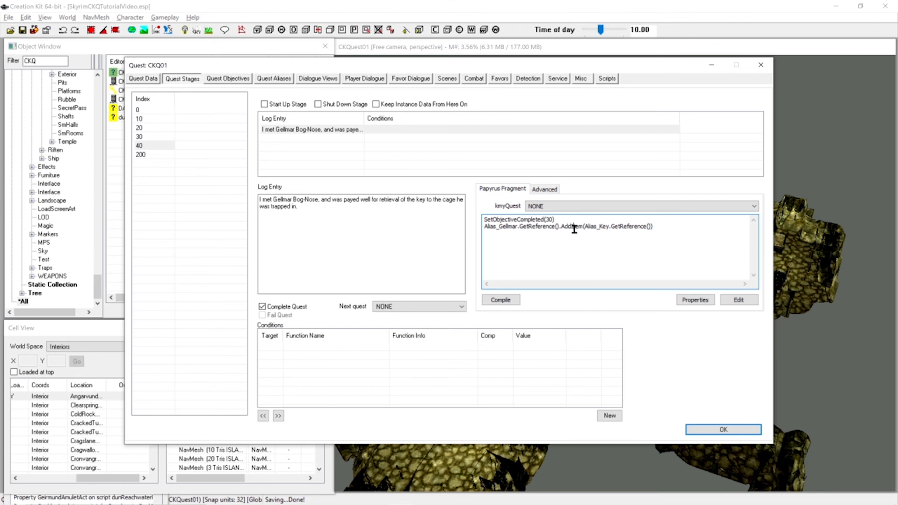
pyautogui.click(659, 230)
pyautogui.moveTo(562, 228); pyautogui.dragTo(585, 228)
pyautogui.click(659, 228)
pyautogui.doubleClick(652, 227)
pyautogui.moveTo(584, 227); pyautogui.dragTo(653, 228)
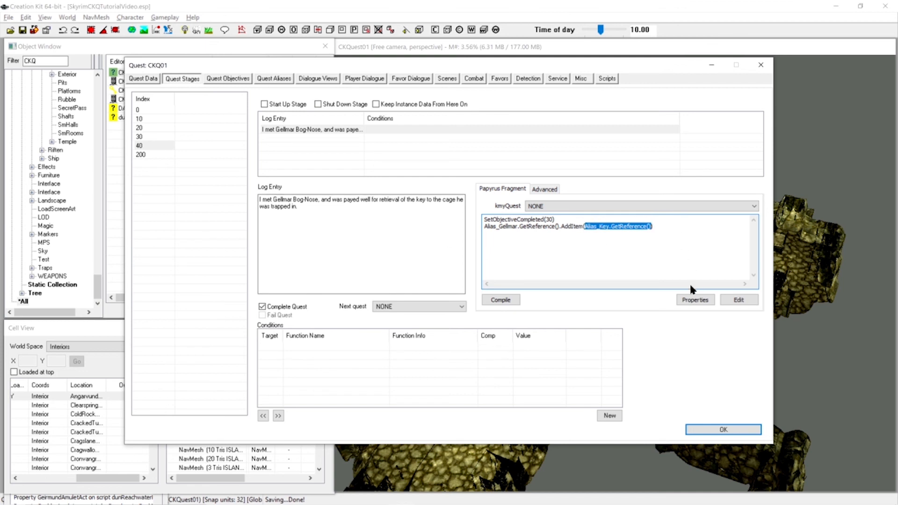
pyautogui.click(513, 301)
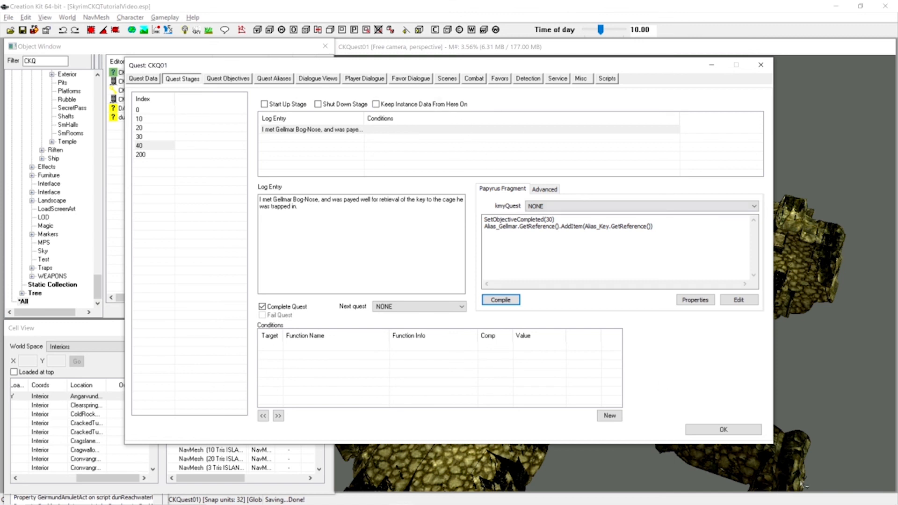
pyautogui.click(745, 434)
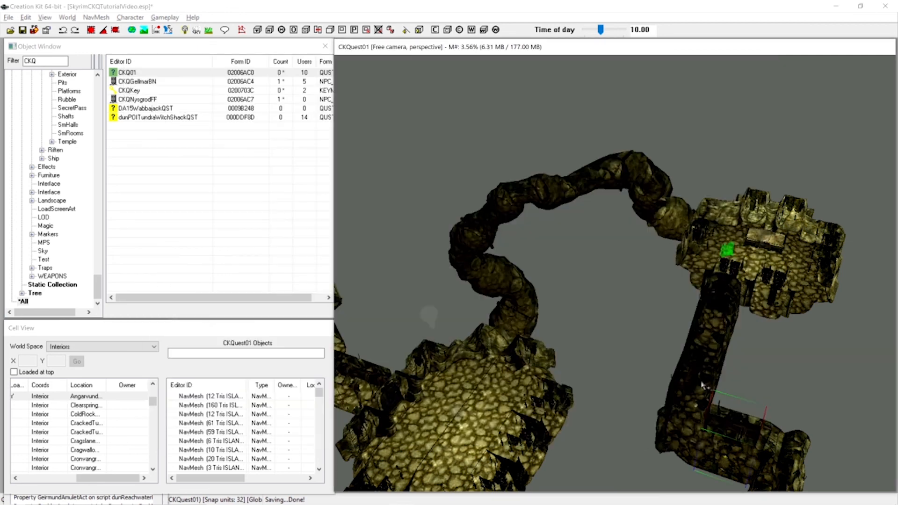
# Add a new reference alias named CageDoor to the CKQ01 quest
pyautogui.keyDown('shift'); pyautogui.moveTo(610, 370); pyautogui.dragTo(675, 270, button='middle'); pyautogui.keyUp('shift')
pyautogui.scroll(10, 675, 270)
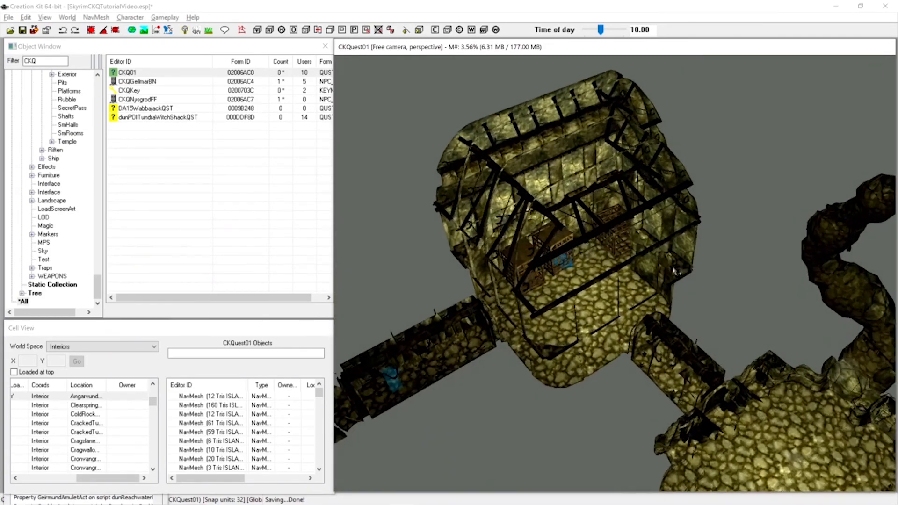
pyautogui.scroll(10, 676, 272)
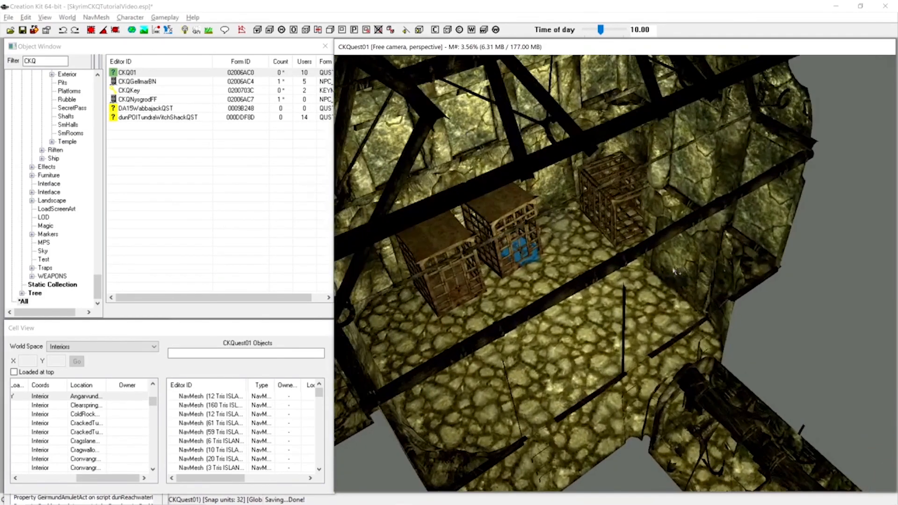
pyautogui.scroll(10, 666, 266)
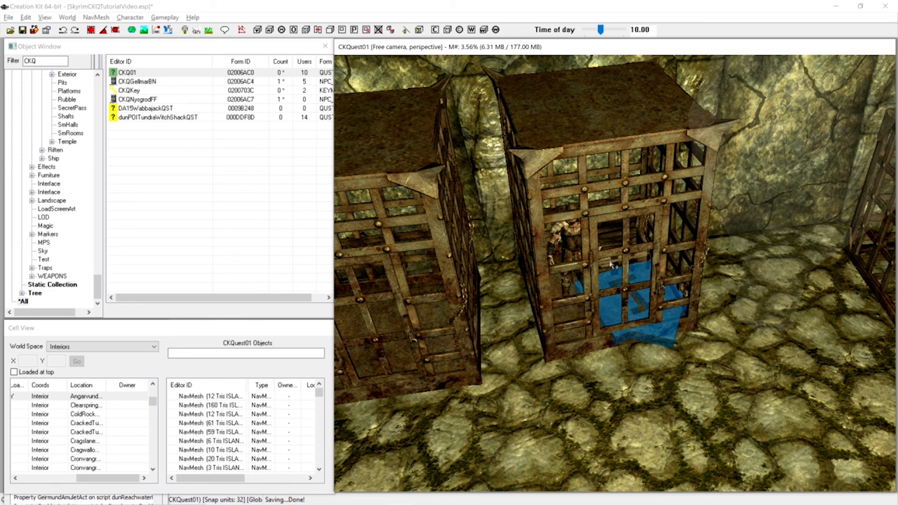
pyautogui.scroll(-2, 610, 262)
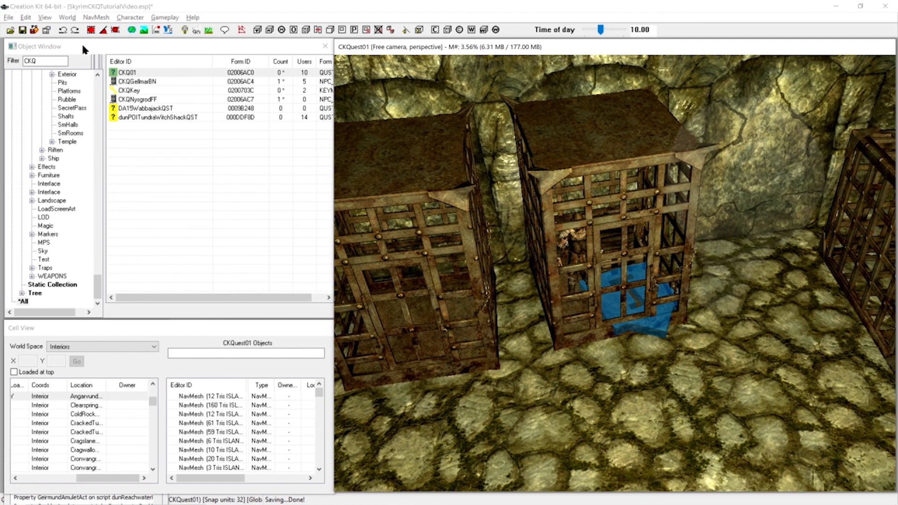
pyautogui.doubleClick(134, 73)
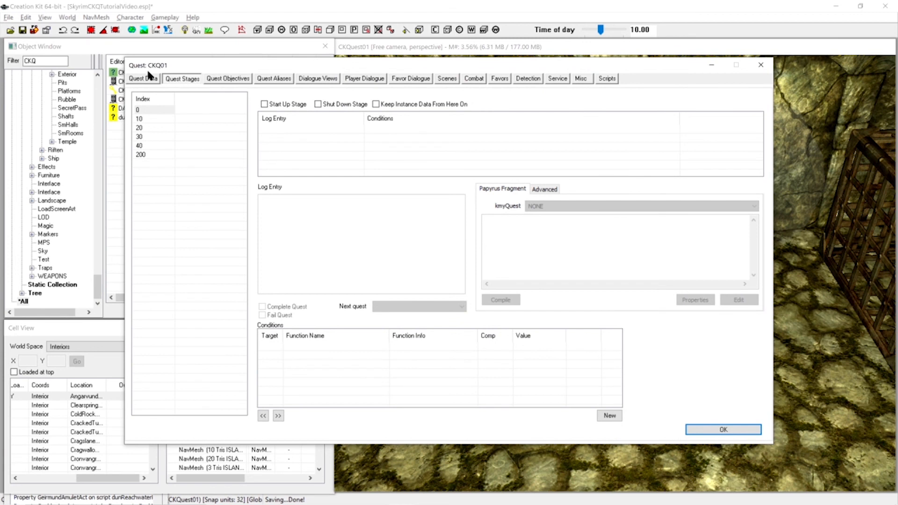
pyautogui.click(280, 81)
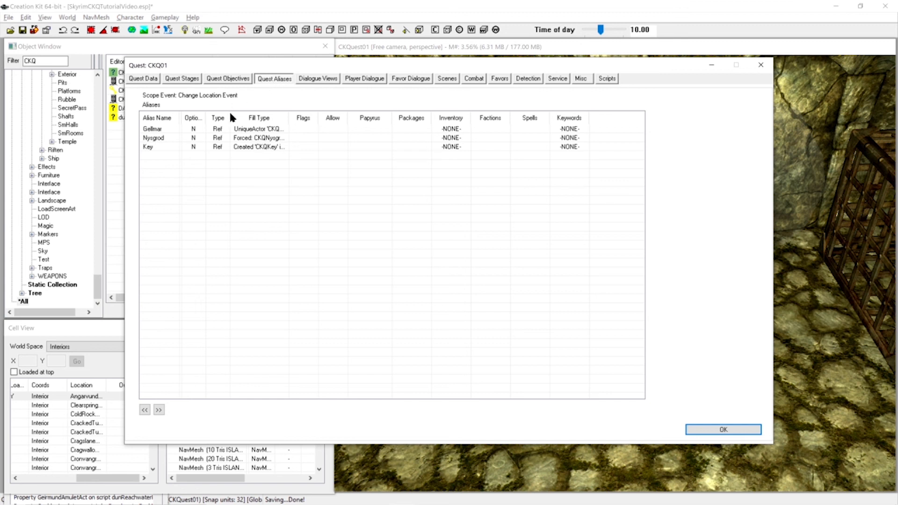
pyautogui.rightClick(159, 158)
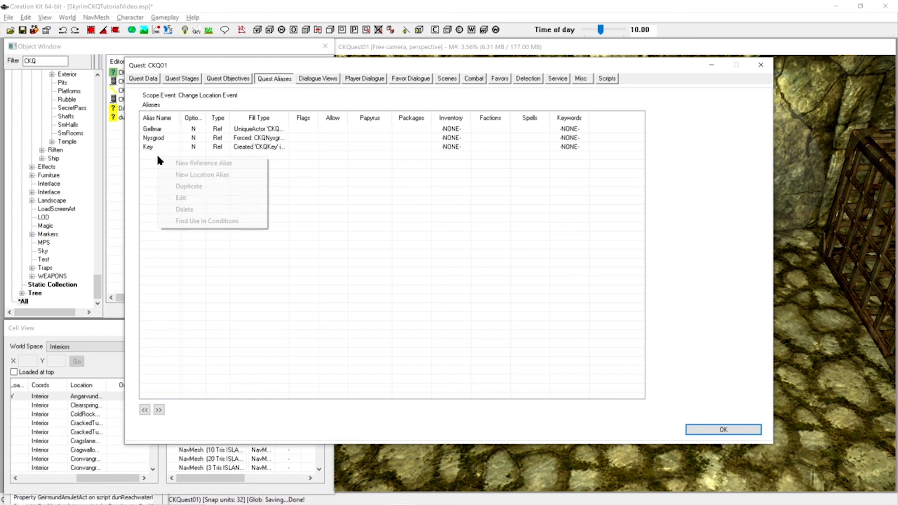
pyautogui.click(201, 165)
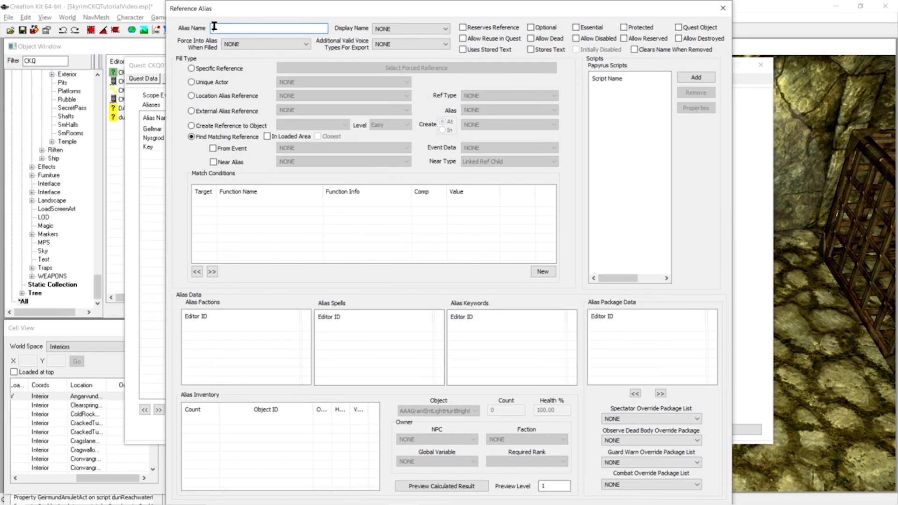
pyautogui.write('CageDoor')
# Fill the CageDoor alias with a specific reference, the MetalCageDoor01 door on the occupied cage in CKQuest01, and confirm the alias
pyautogui.click(192, 68)
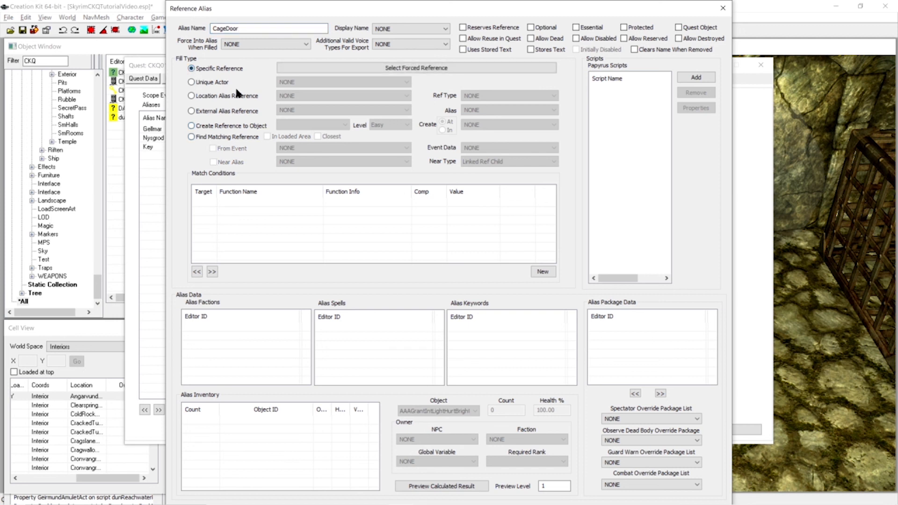
pyautogui.click(399, 69)
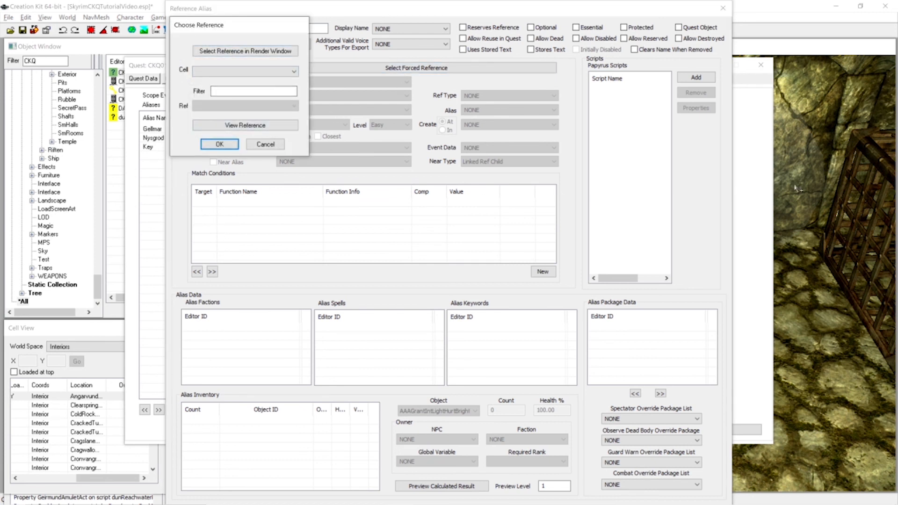
pyautogui.click(832, 171)
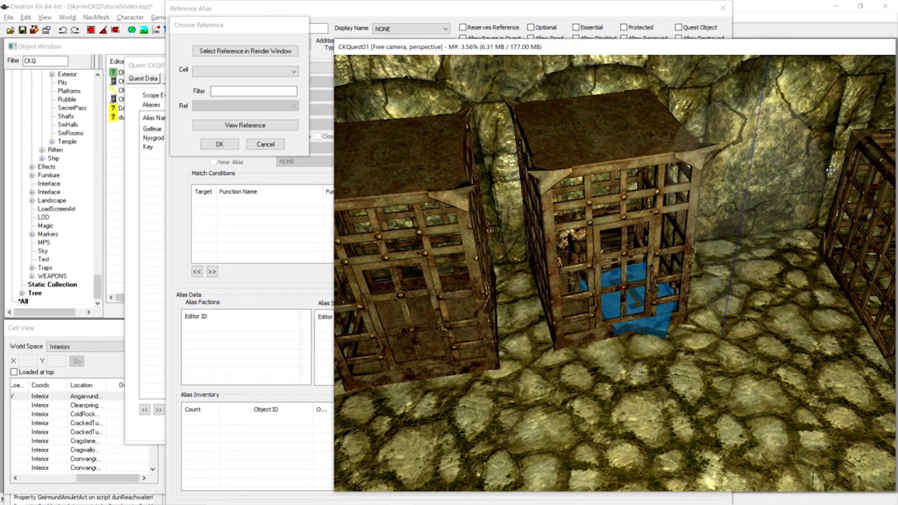
pyautogui.scroll(4, 642, 240)
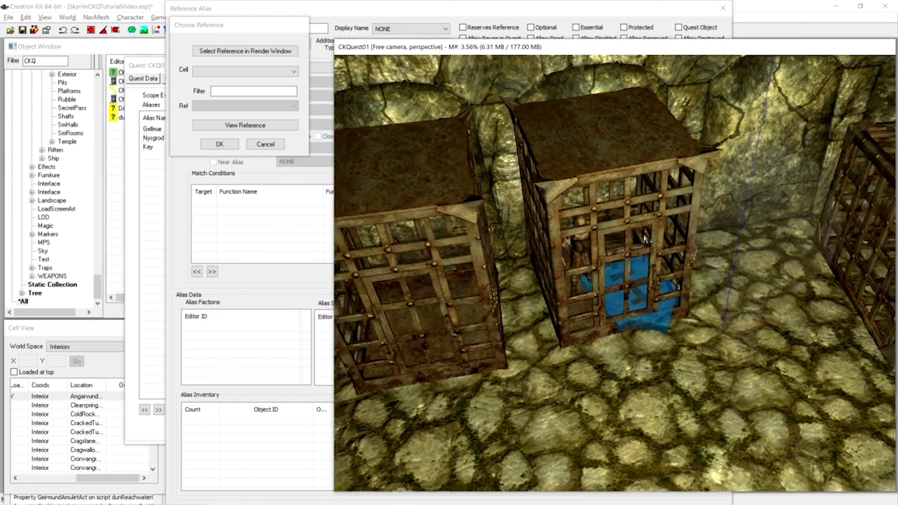
pyautogui.scroll(5, 642, 240)
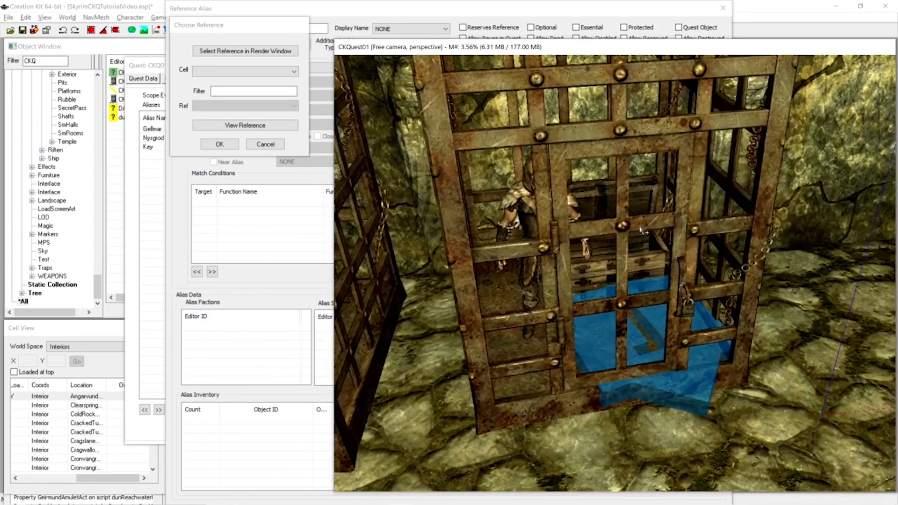
pyautogui.scroll(-4, 646, 230)
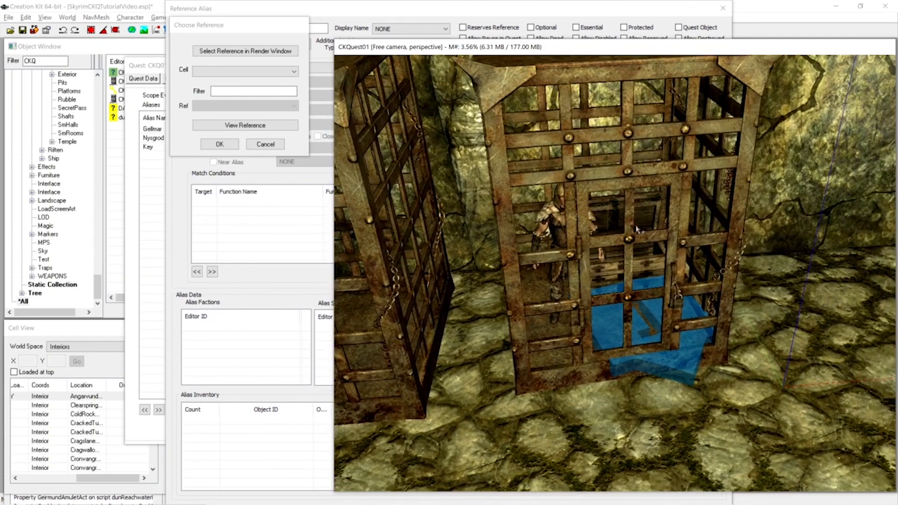
pyautogui.scroll(1, 638, 229)
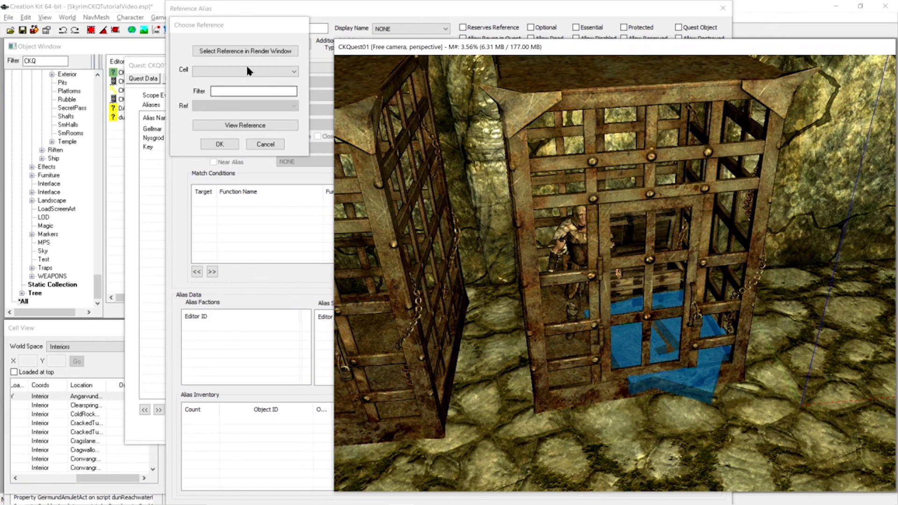
pyautogui.click(243, 51)
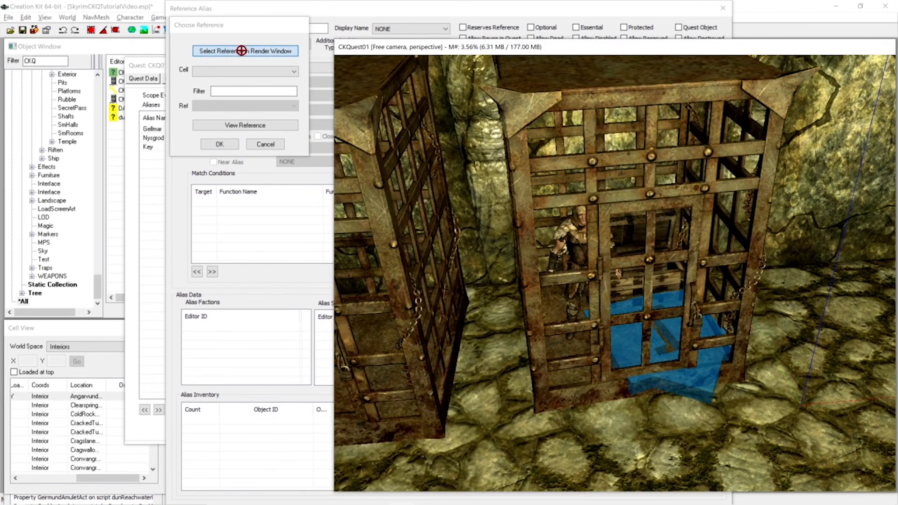
pyautogui.doubleClick(648, 257)
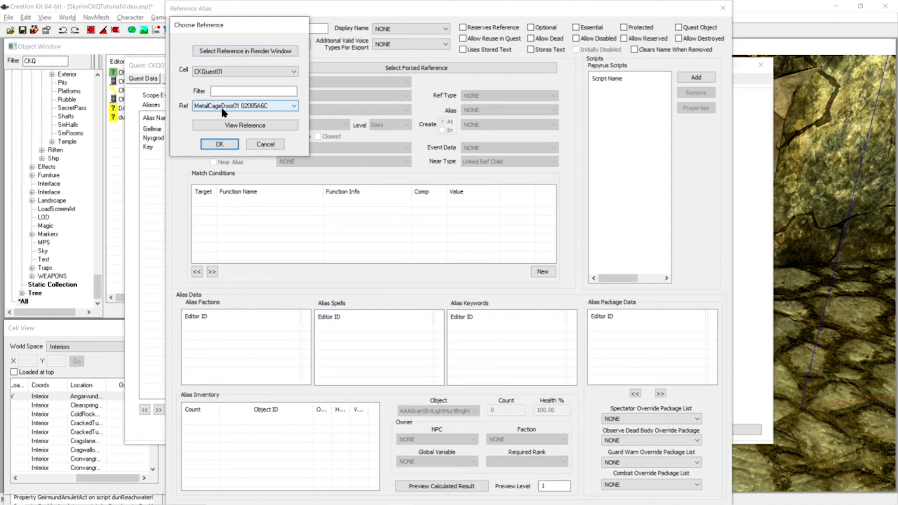
pyautogui.click(220, 141)
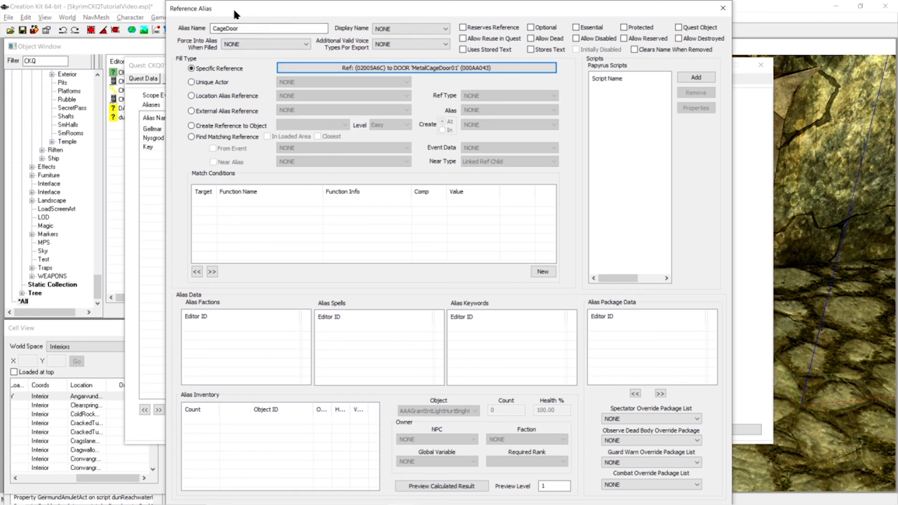
pyautogui.click(264, 29)
pyautogui.press('Return')
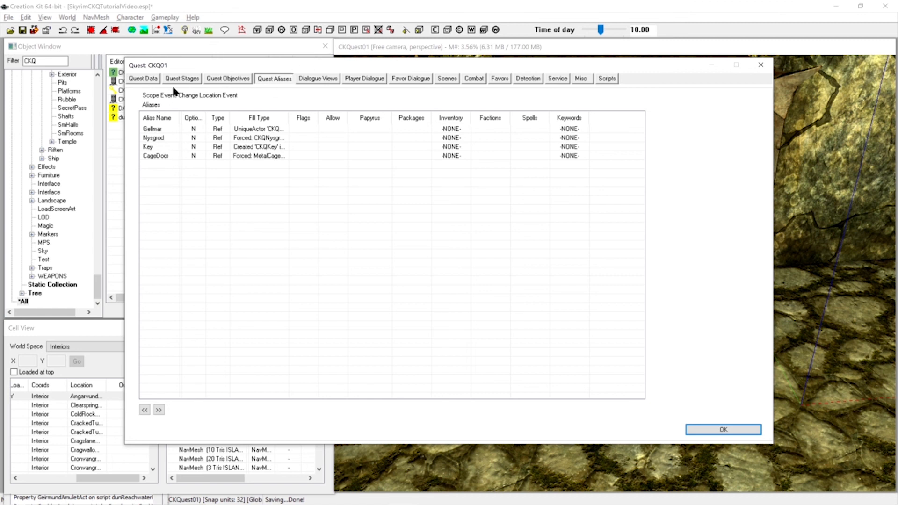
# Add the line Alias_CageDoor.GetReference().Lock() at the end of the stage 40 fragment
pyautogui.click(183, 79)
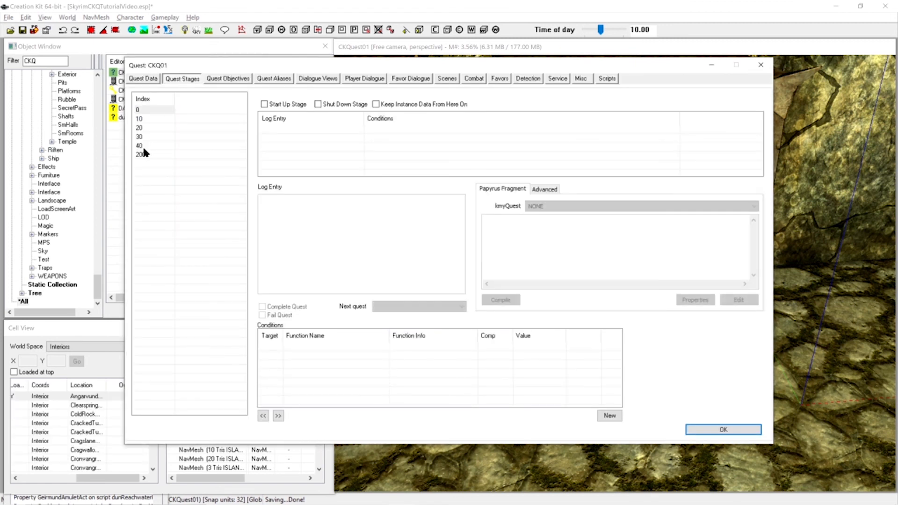
pyautogui.click(140, 146)
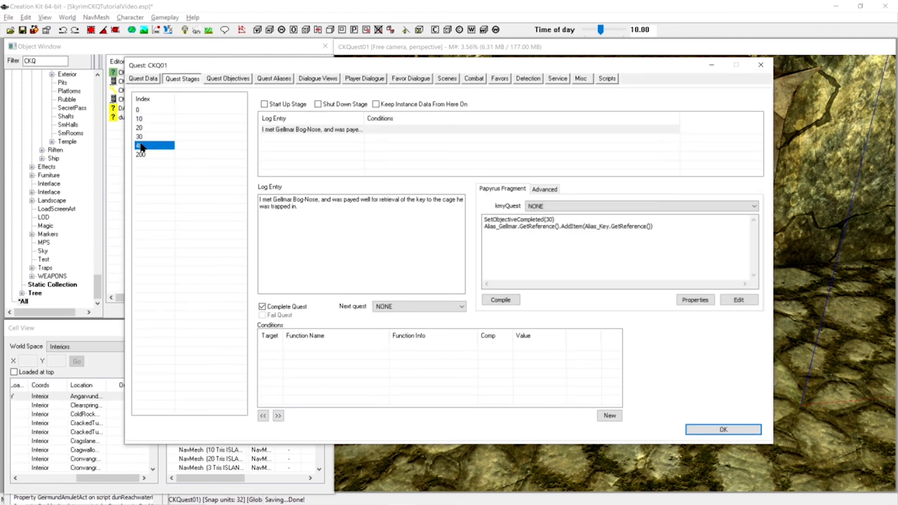
pyautogui.click(682, 229)
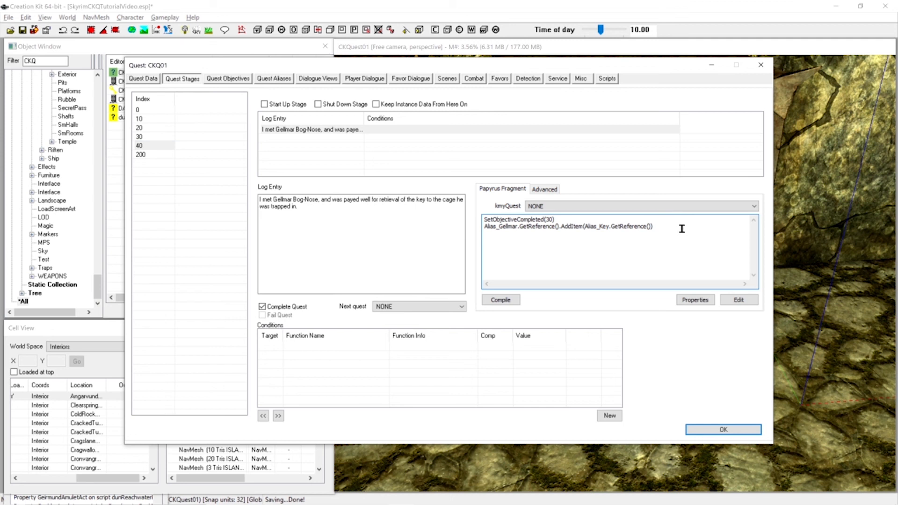
pyautogui.press('Return')
pyautogui.press('Return')
pyautogui.write('Alias_CageDoor.GetReference().Lock')
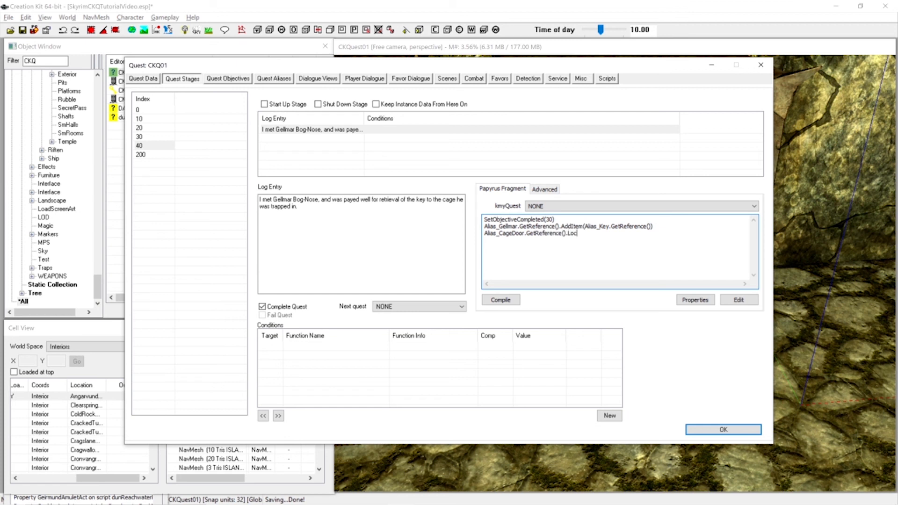
pyautogui.write('()')
# Add the line Alias_CageDoor.GetReference().Activate(Alias_Gellmar.GetReference()) to the stage 40 fragment and compile it
pyautogui.press('Return')
pyautogui.write('Alias_CageDoor.GetReference().Activate(Alia')
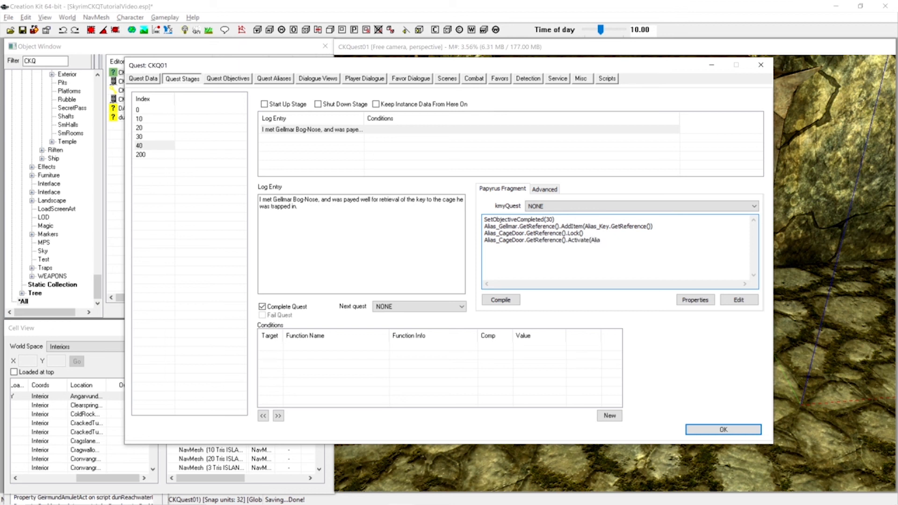
pyautogui.write('s_Gellmar.GetReference())')
pyautogui.click(512, 299)
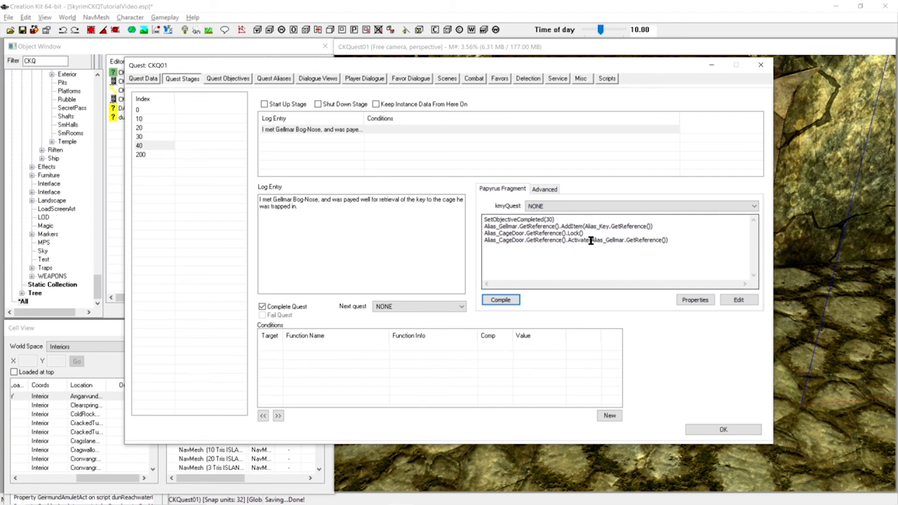
# Review the Gellmar reference passed as the argument of the Activate call in the stage 40 fragment
pyautogui.moveTo(591, 240); pyautogui.dragTo(668, 240)
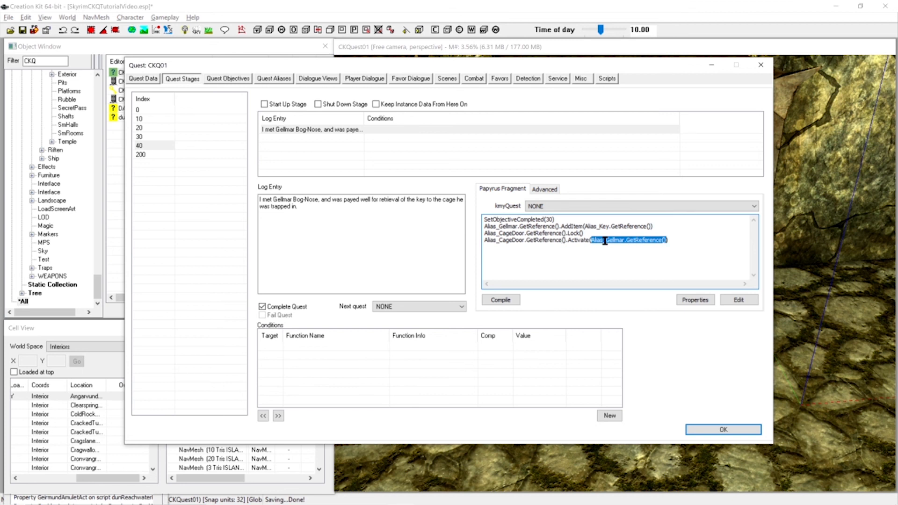
pyautogui.click(658, 240)
pyautogui.moveTo(590, 240); pyautogui.dragTo(668, 240)
pyautogui.click(546, 242)
pyautogui.moveTo(591, 240); pyautogui.dragTo(665, 241)
pyautogui.click(621, 237)
# View the source of the quest's attached script QF_CKQ01_02006AC0 and close it
pyautogui.click(610, 78)
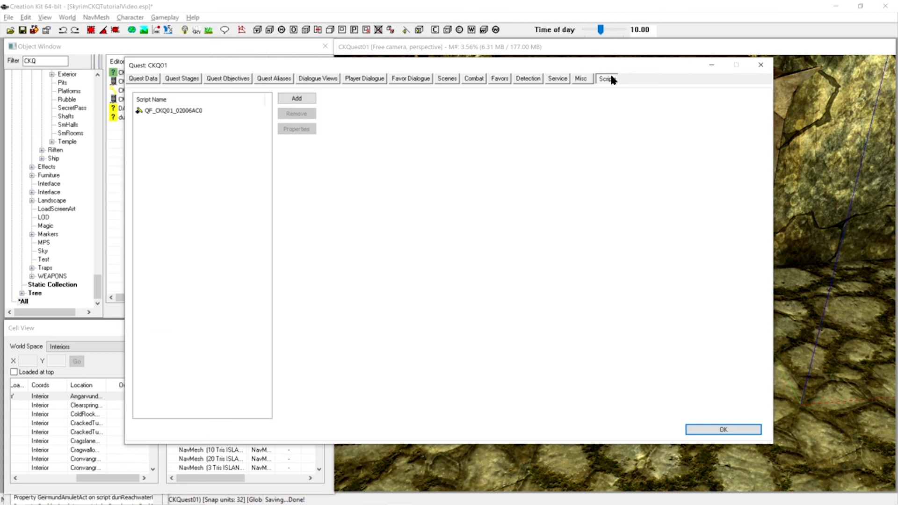
pyautogui.click(169, 114)
pyautogui.rightClick(168, 114)
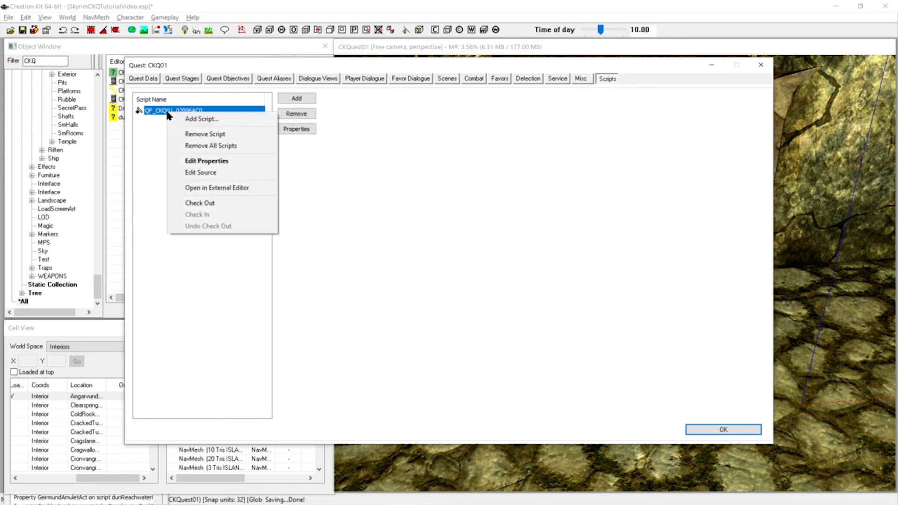
pyautogui.click(196, 172)
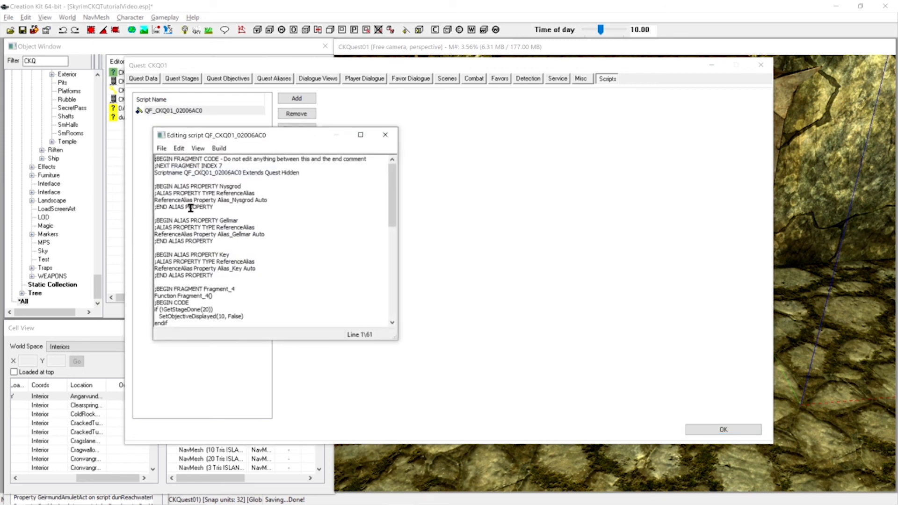
pyautogui.click(390, 139)
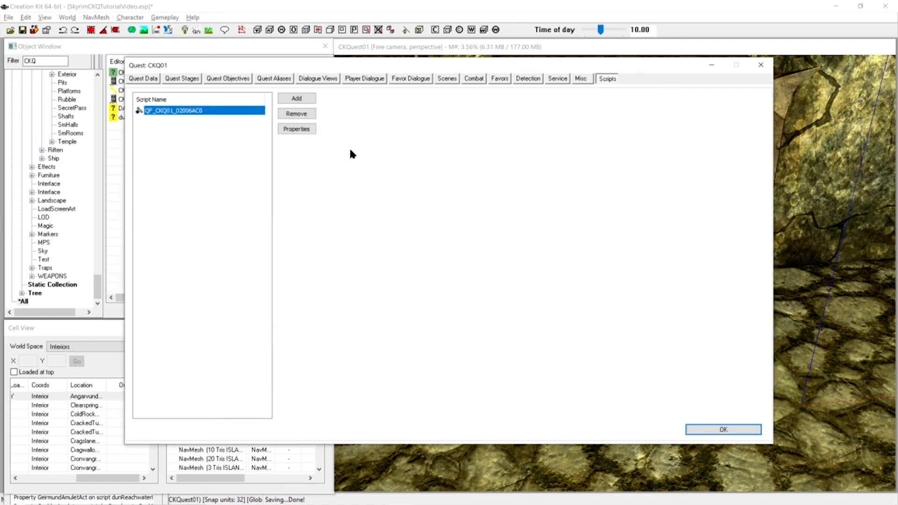
# Add a MiscObject property named Gold001 to the quest's QF_CKQ01_02006AC0 script and accept the script properties
pyautogui.click(304, 129)
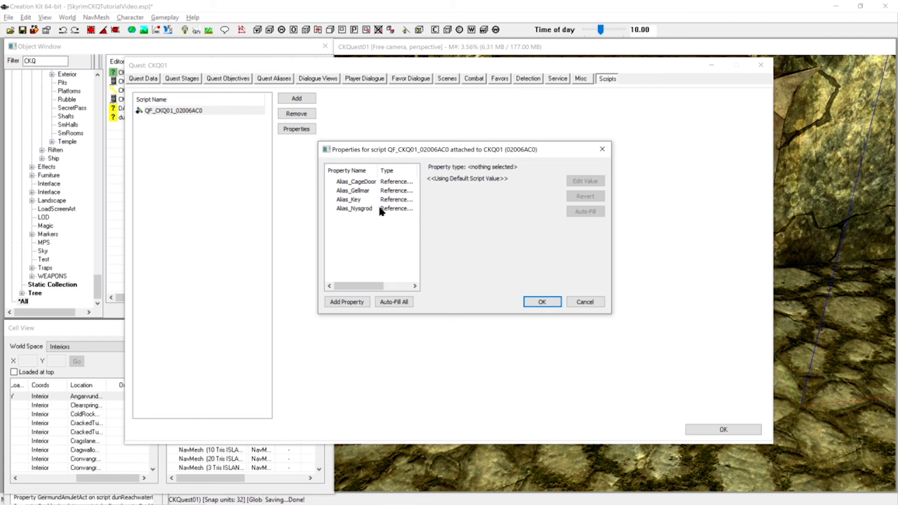
pyautogui.click(360, 304)
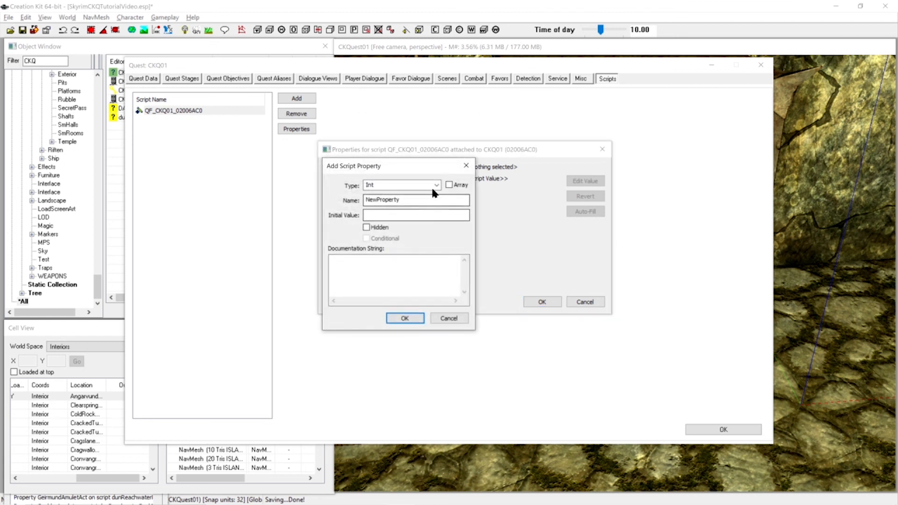
pyautogui.click(436, 182)
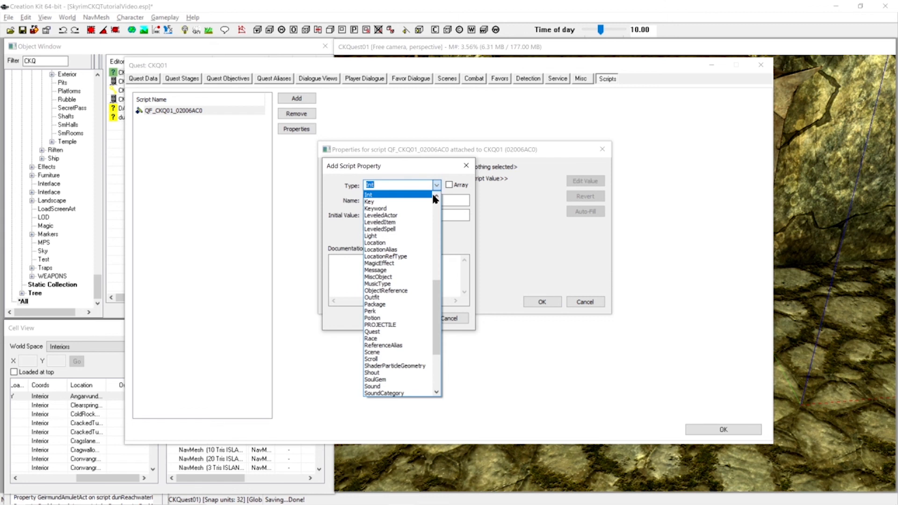
pyautogui.click(405, 277)
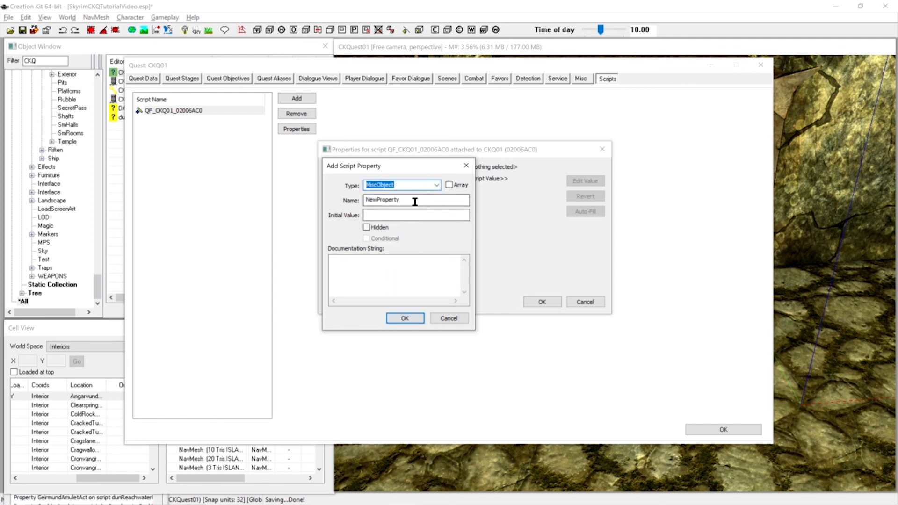
pyautogui.click(414, 202)
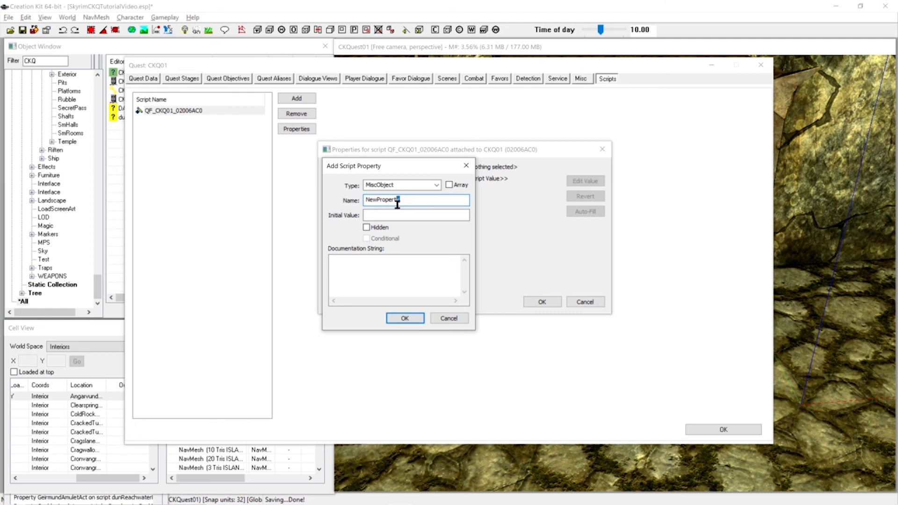
pyautogui.moveTo(399, 201); pyautogui.dragTo(337, 203)
pyautogui.write('Gold001')
pyautogui.click(406, 318)
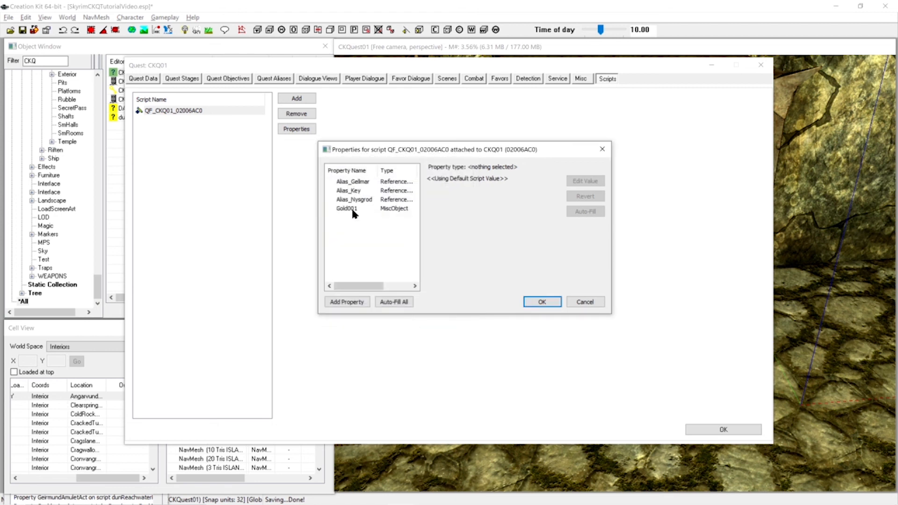
pyautogui.click(375, 208)
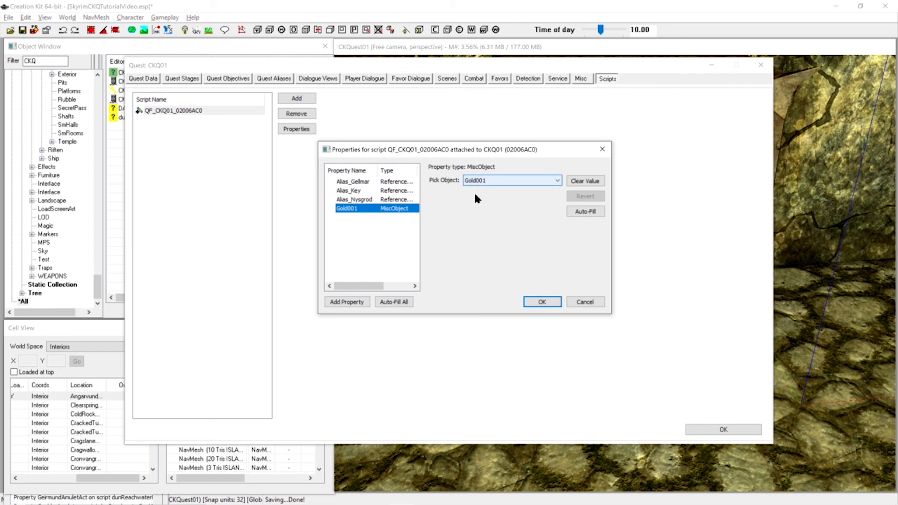
pyautogui.click(542, 303)
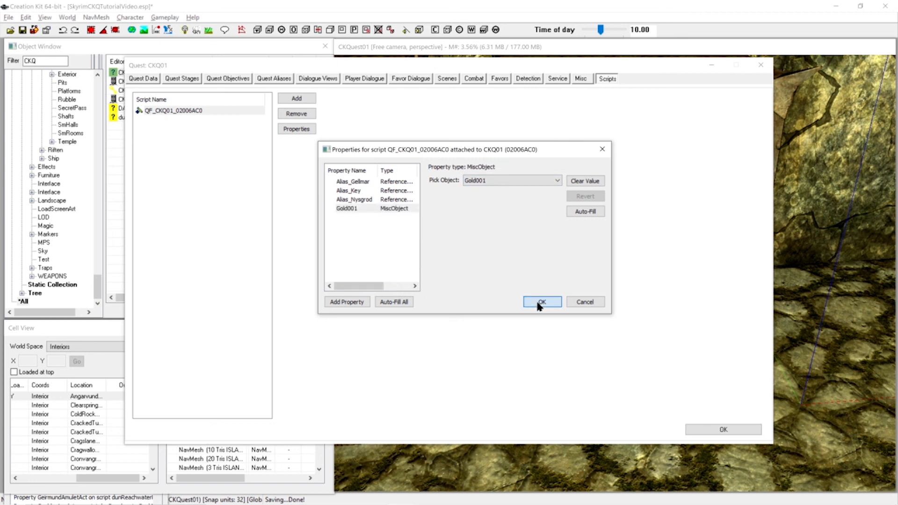
# Add the line Game.GetPlayer().AddItem(Gold001, 500) at the end of the stage 40 fragment, compile it and accept the quest
pyautogui.click(180, 80)
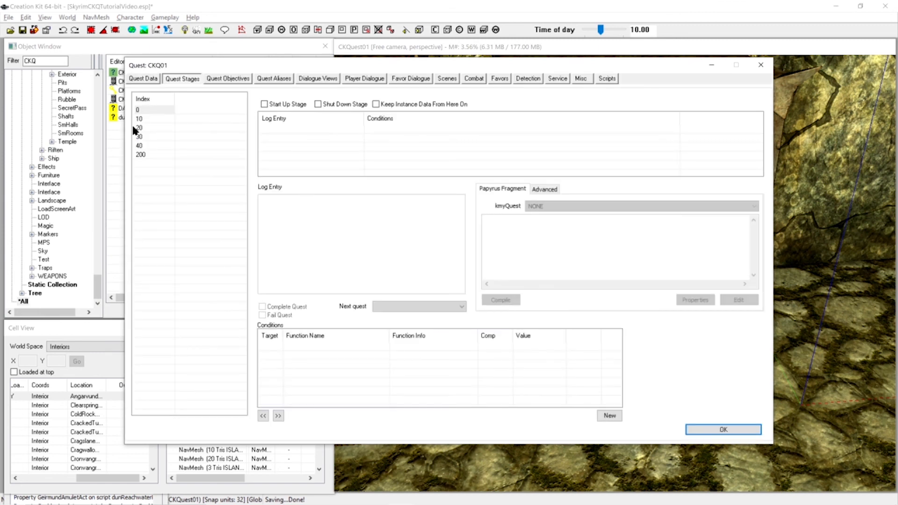
pyautogui.click(140, 145)
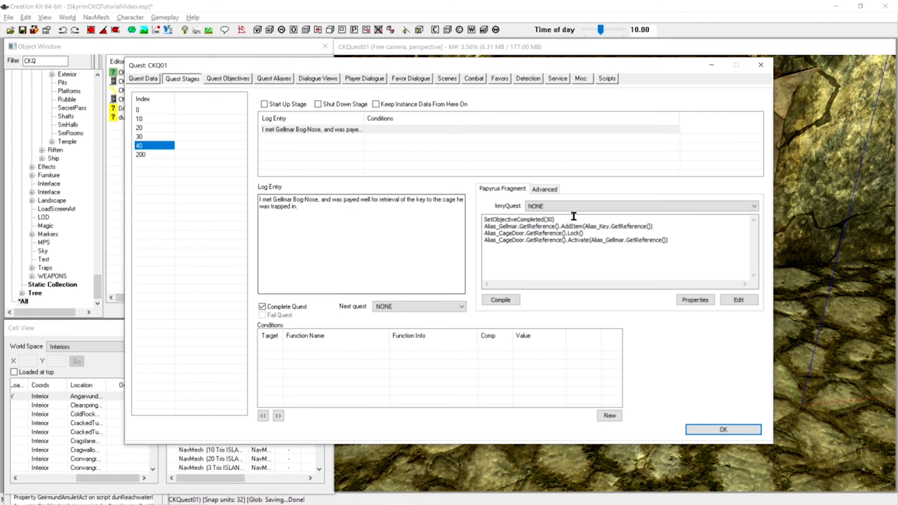
pyautogui.click(679, 241)
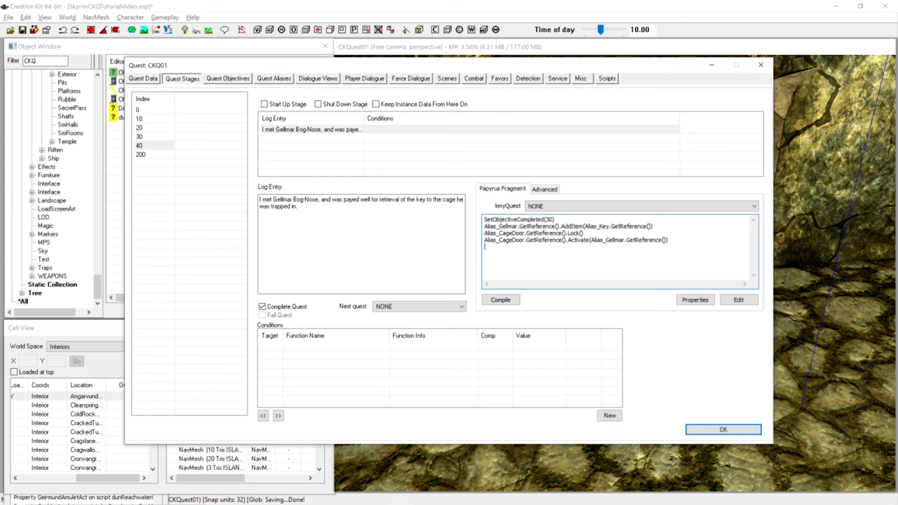
pyautogui.press('Return')
pyautogui.write('Game')
pyautogui.write('.Get')
pyautogui.write('PL')
pyautogui.write('layer')
pyautogui.write('()')
pyautogui.write('.AddItem')
pyautogui.write('(')
pyautogui.write(')')
pyautogui.write('Gold')
pyautogui.write('001')
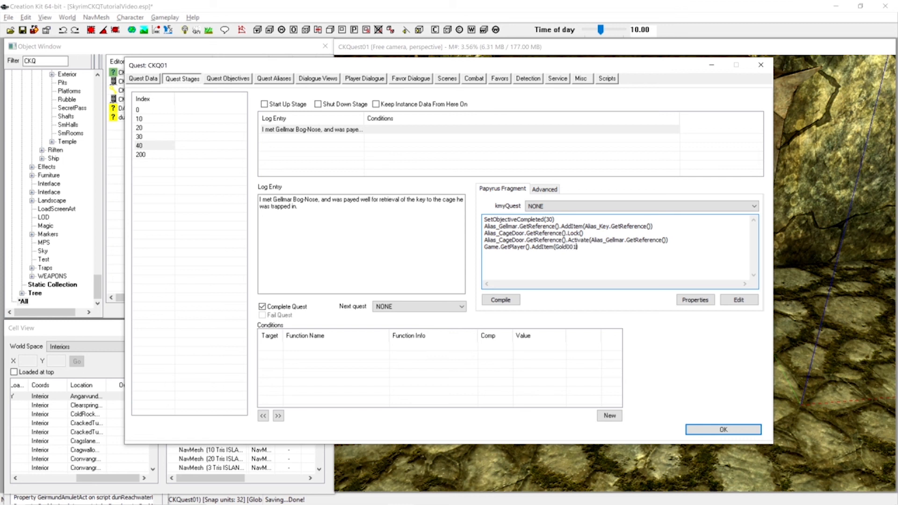
pyautogui.write(', 500')
pyautogui.click(501, 300)
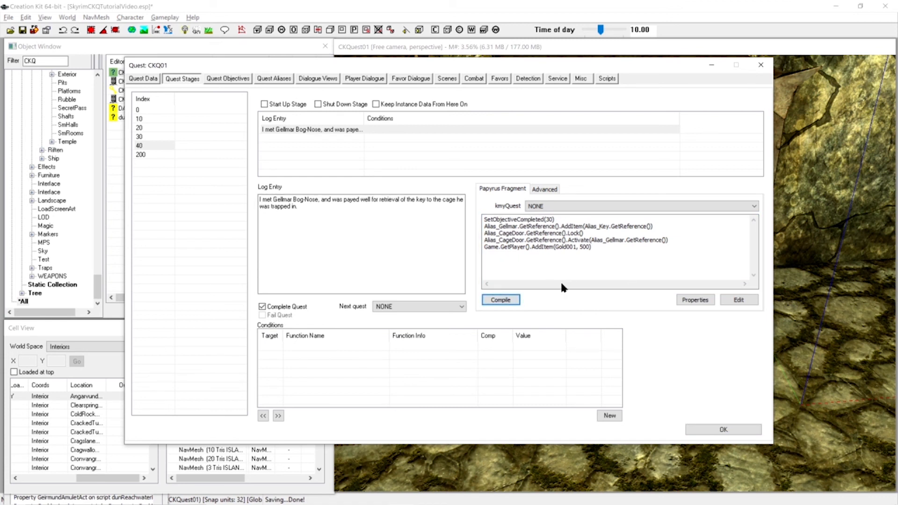
pyautogui.click(710, 430)
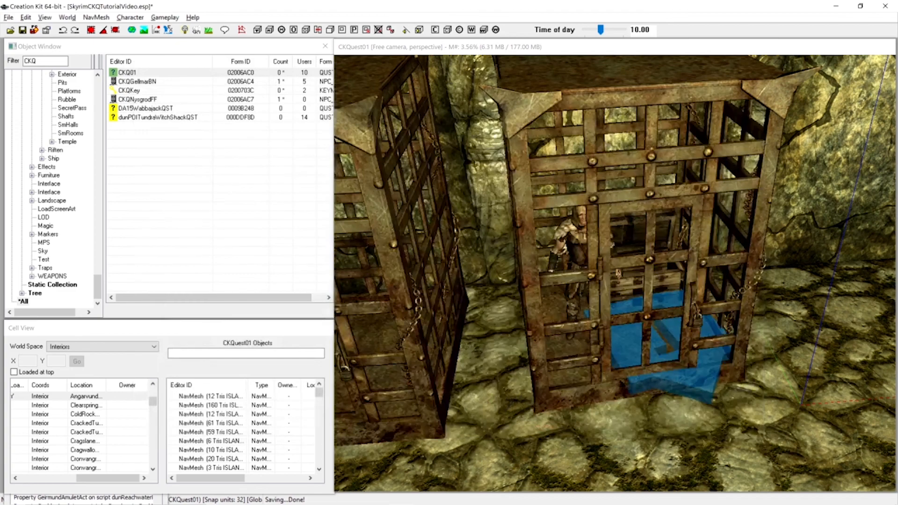
# Inspect the CKQKey key record and close it without changes
pyautogui.scroll(-10, 632, 375)
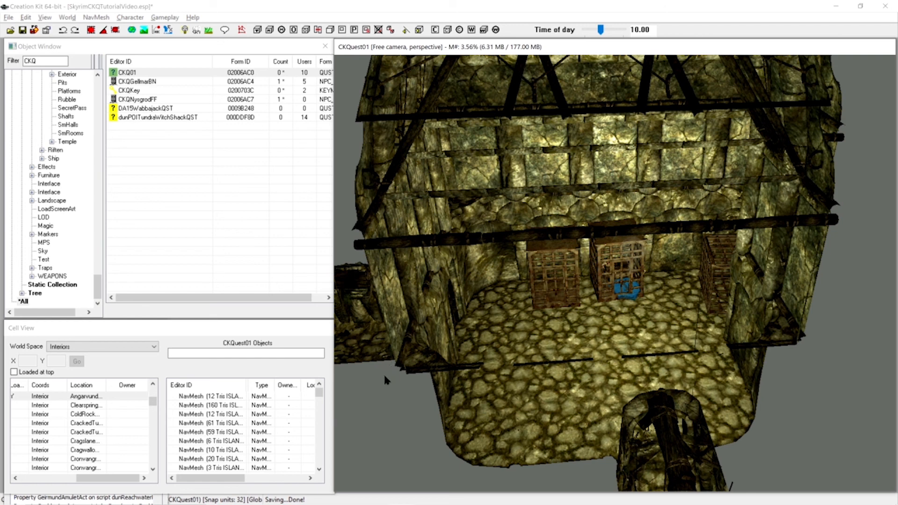
pyautogui.doubleClick(137, 92)
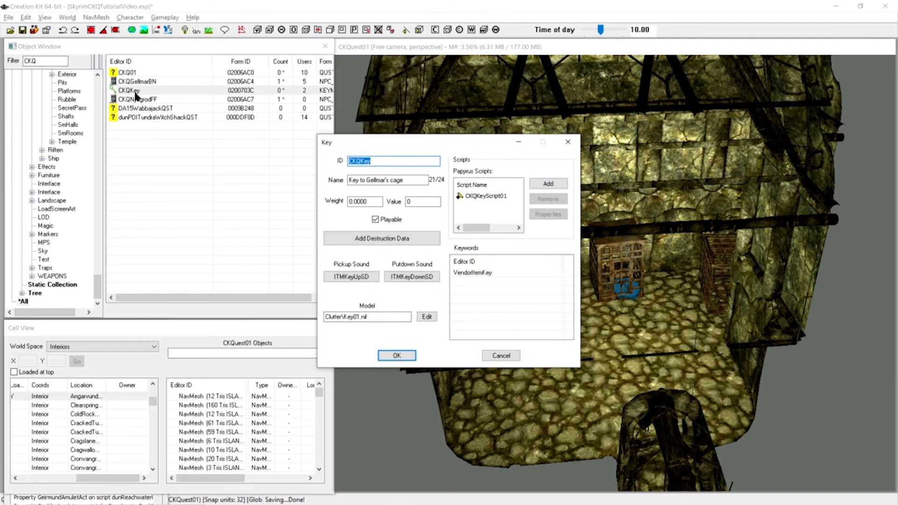
pyautogui.click(498, 357)
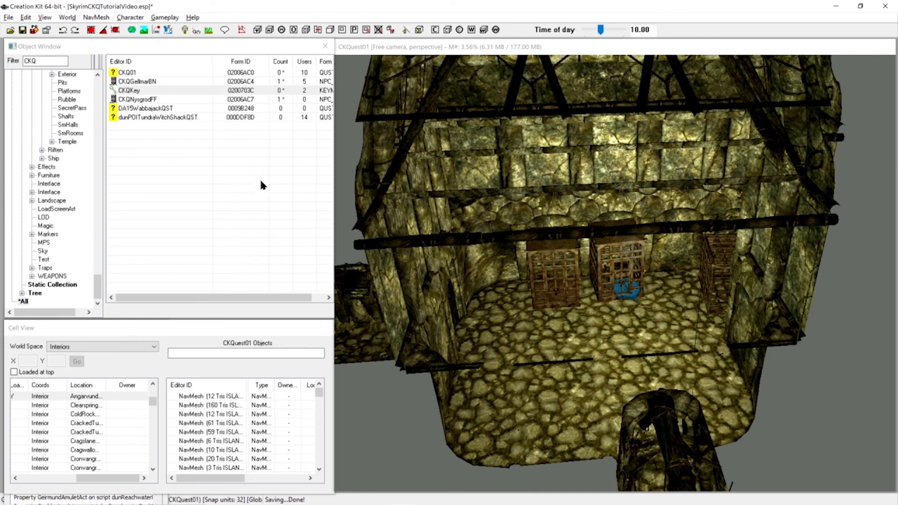
# Flag the Key alias of quest CKQ01 as a Quest Object and accept the alias and quest
pyautogui.doubleClick(127, 73)
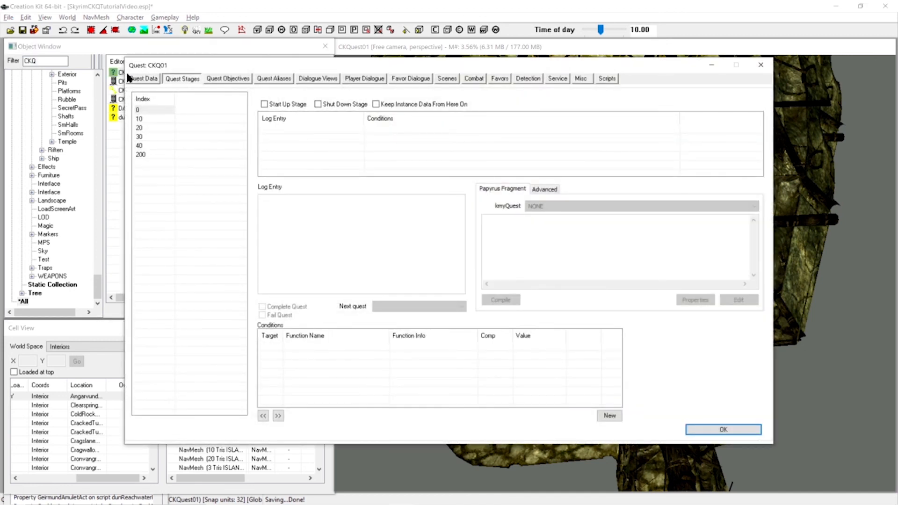
pyautogui.click(275, 80)
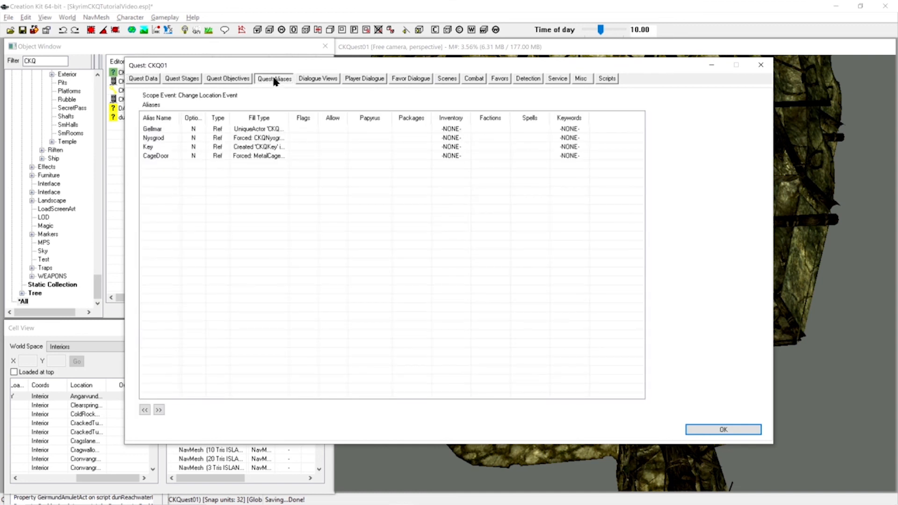
pyautogui.click(155, 147)
pyautogui.doubleClick(154, 148)
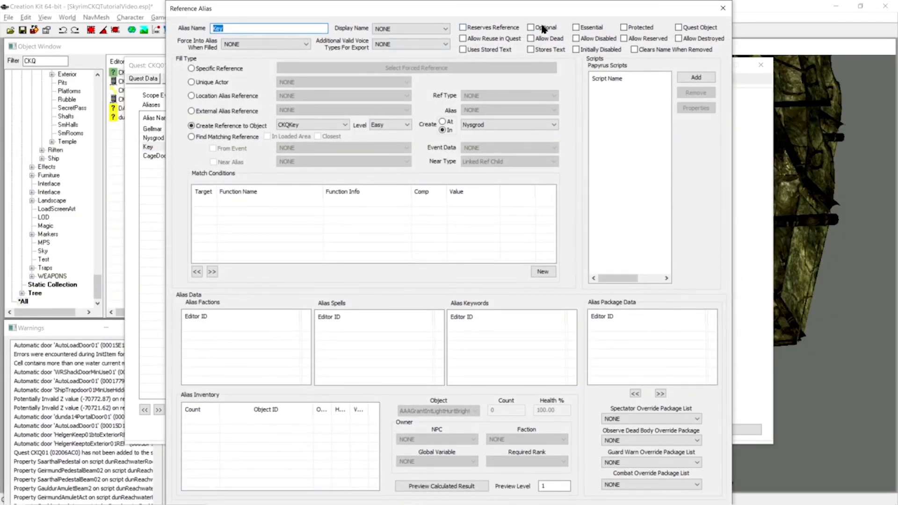
pyautogui.click(679, 27)
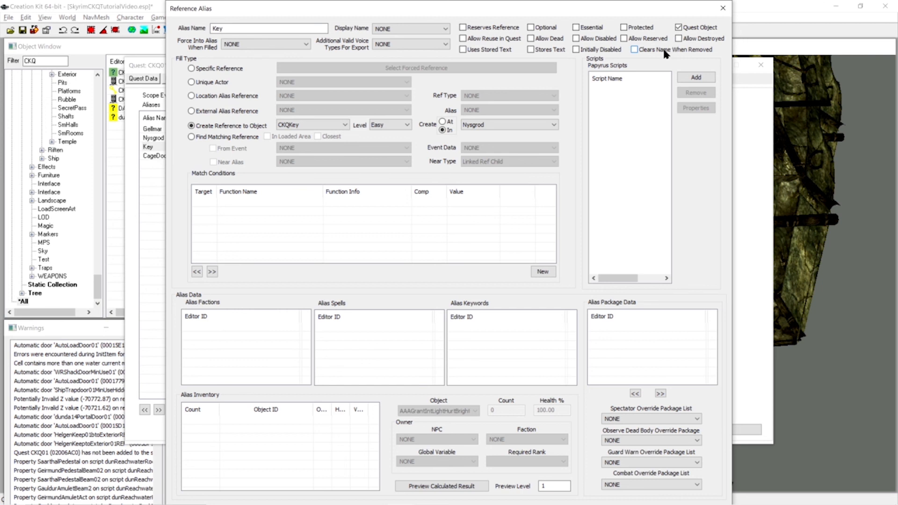
pyautogui.click(288, 29)
pyautogui.press('Return')
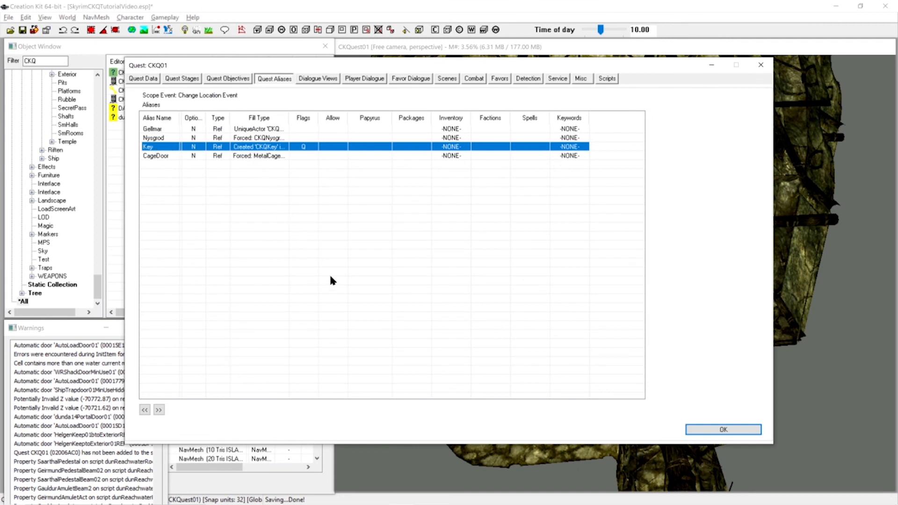
pyautogui.click(702, 429)
# Save the SkyrimCKQTutorialVideo.esp plugin
pyautogui.click(220, 331)
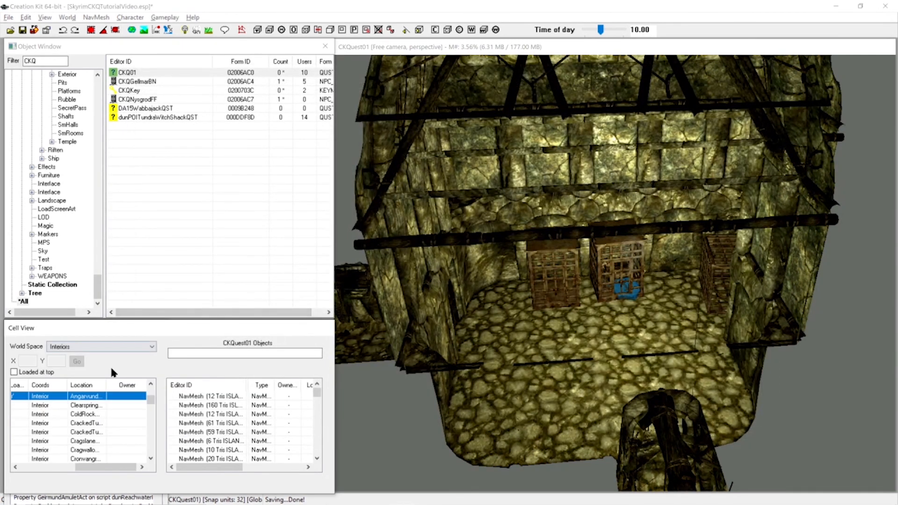
pyautogui.click(840, 299)
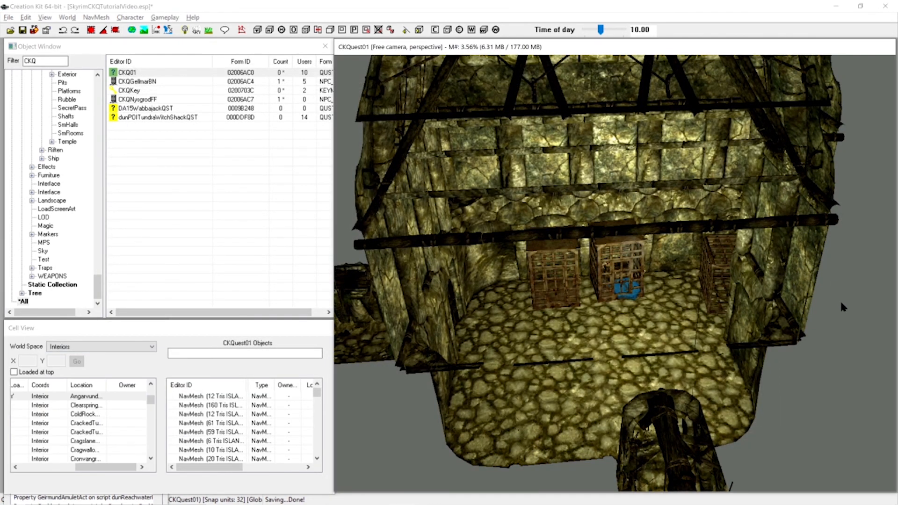
pyautogui.hotkey('ctrl', 's')
pyautogui.scroll(-2, 810, 312)
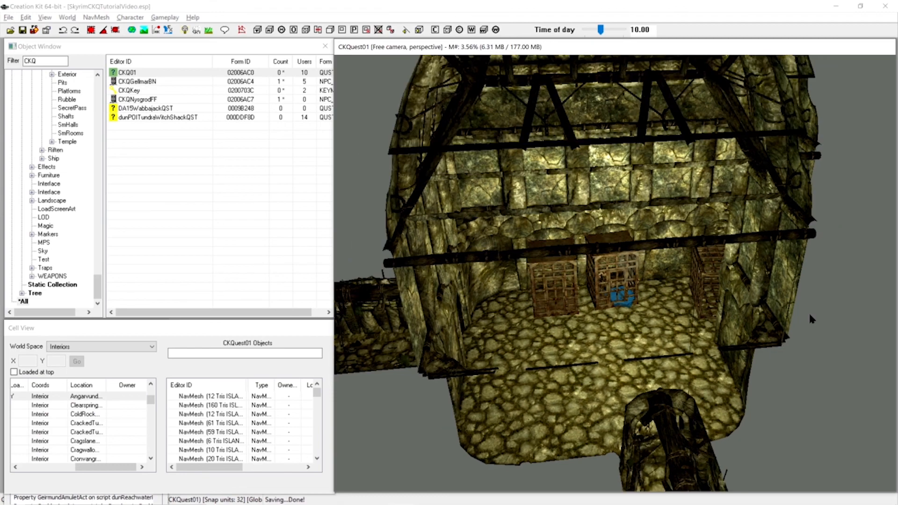
pyautogui.scroll(-4, 794, 315)
pyautogui.keyDown('shift'); pyautogui.moveTo(794, 316); pyautogui.dragTo(618, 281, button='middle'); pyautogui.keyUp('shift')
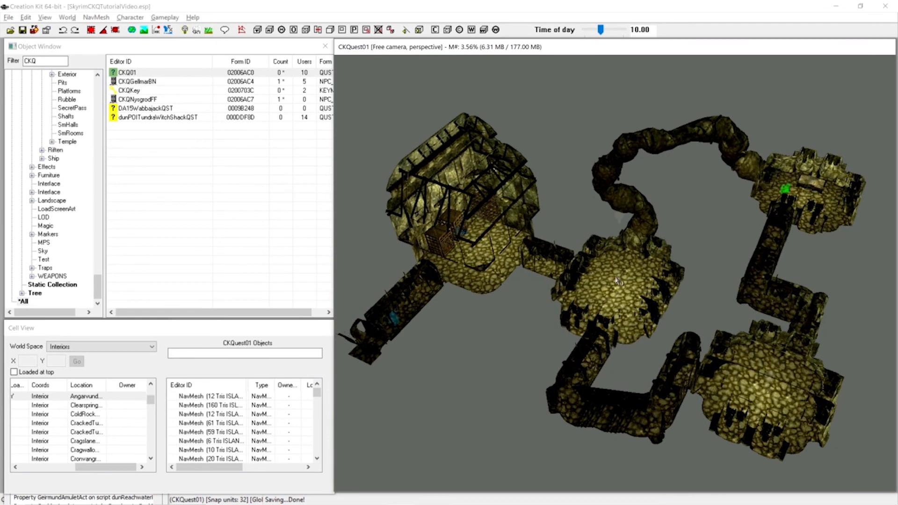